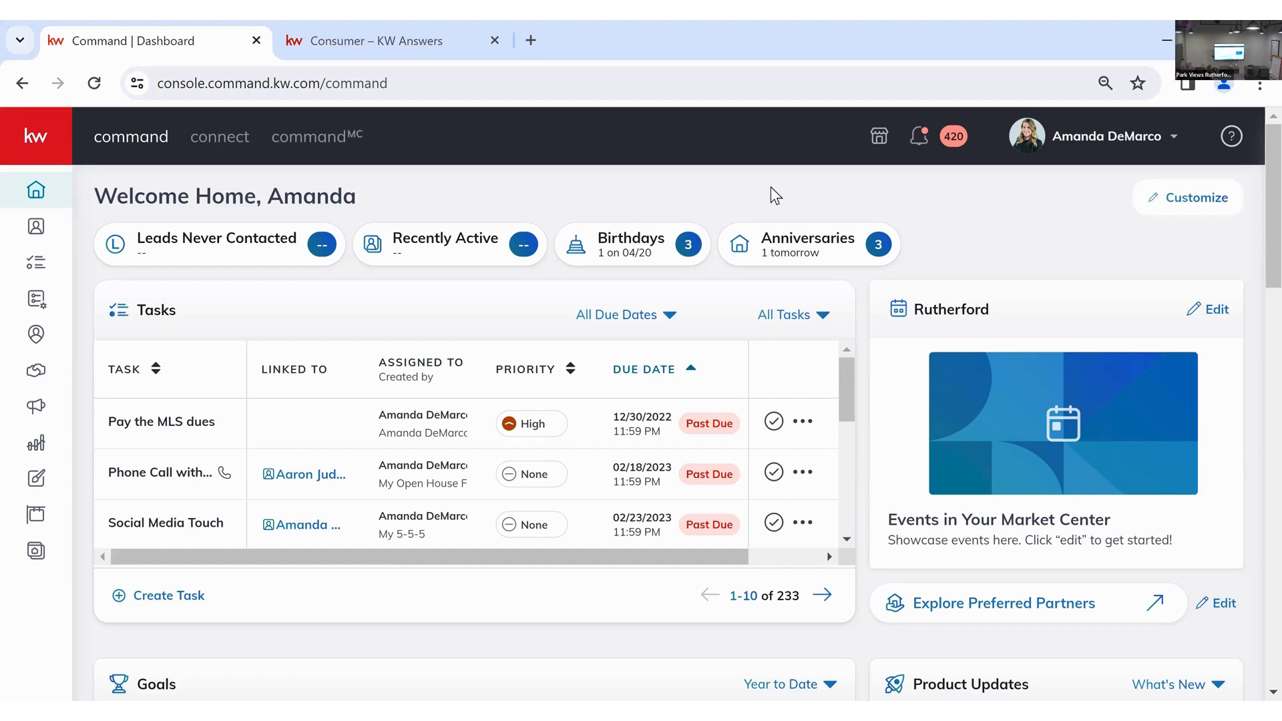
- Switch to the KW Answers Consumer help page that lists the KW Agent Sites articles
click(358, 55)
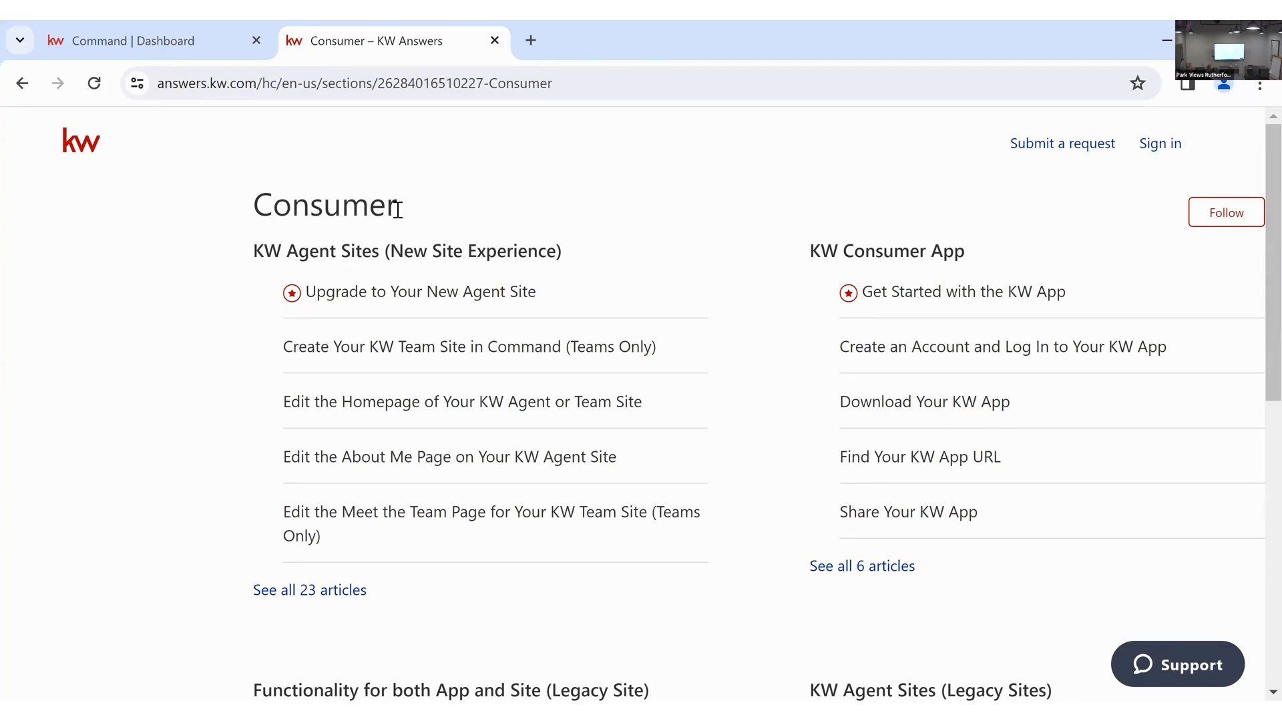
- Leave the KW Answers Consumer page and go back to the Command | Dashboard tab
double_click(307, 201)
click(417, 214)
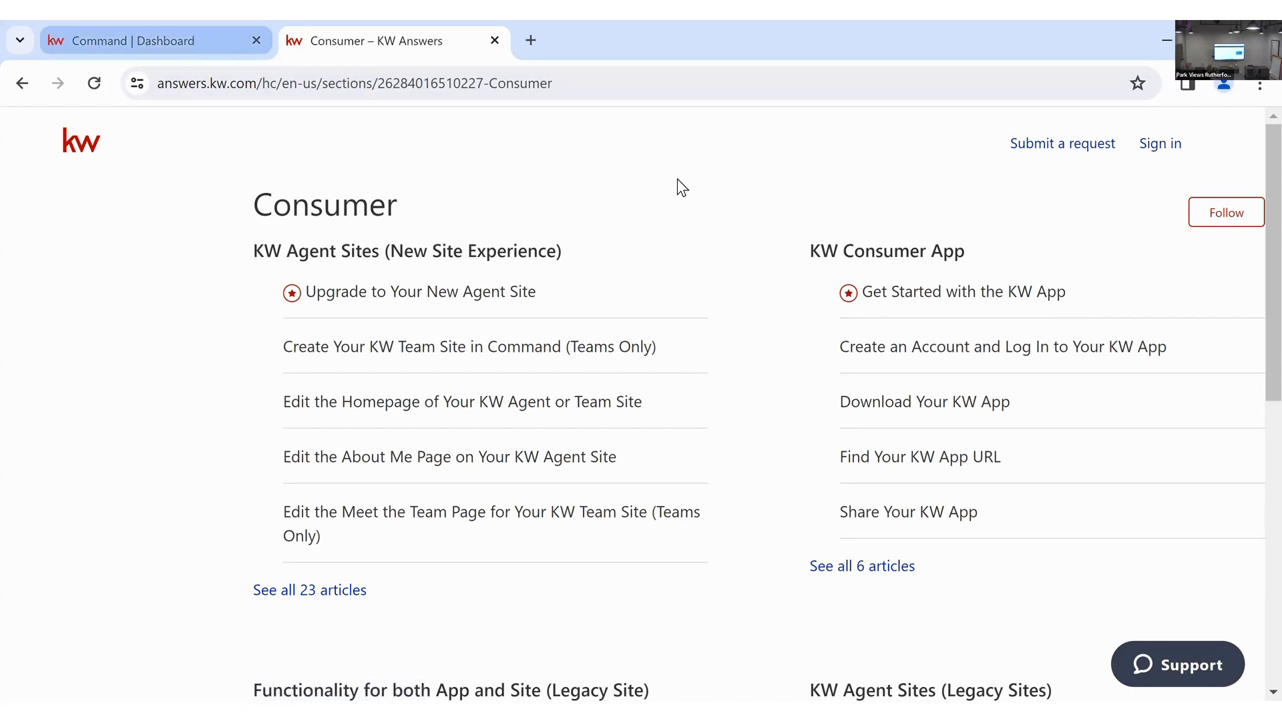
key(ctrl+shift+Tab)
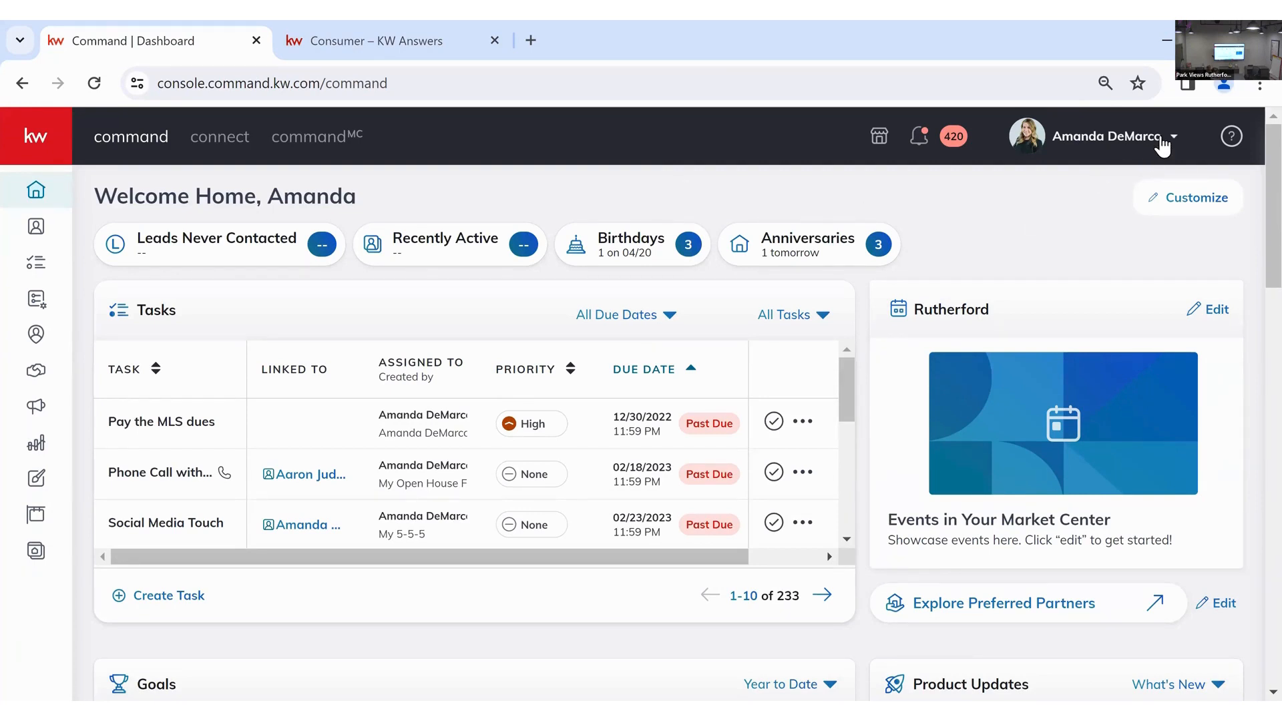
- Go through the account menu to Command Settings and expand Connect Settings
click(1121, 159)
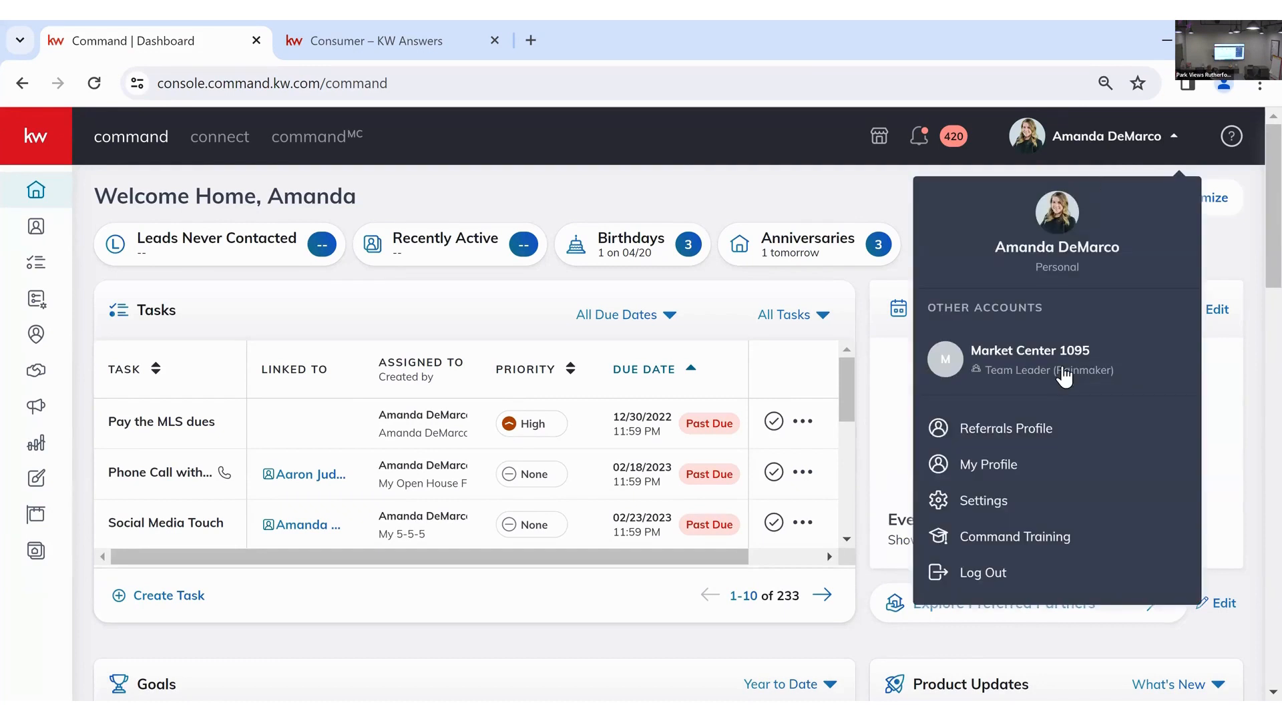
click(1039, 464)
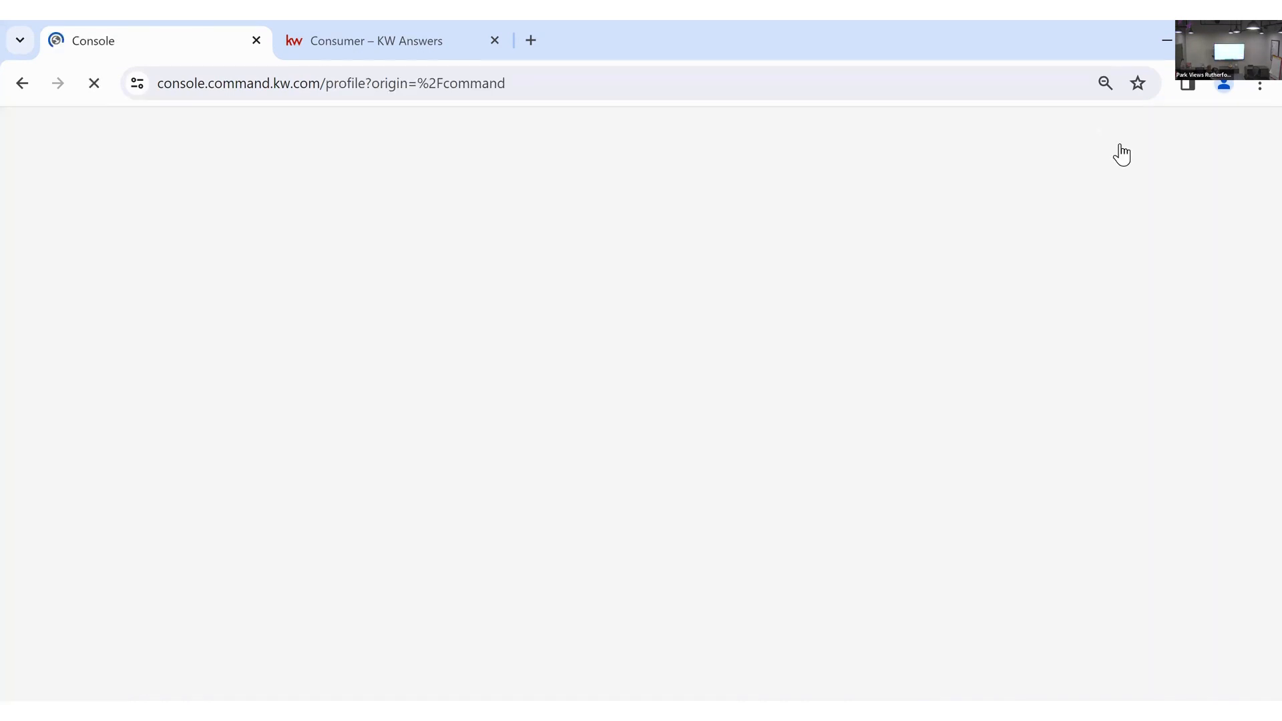
click(1179, 146)
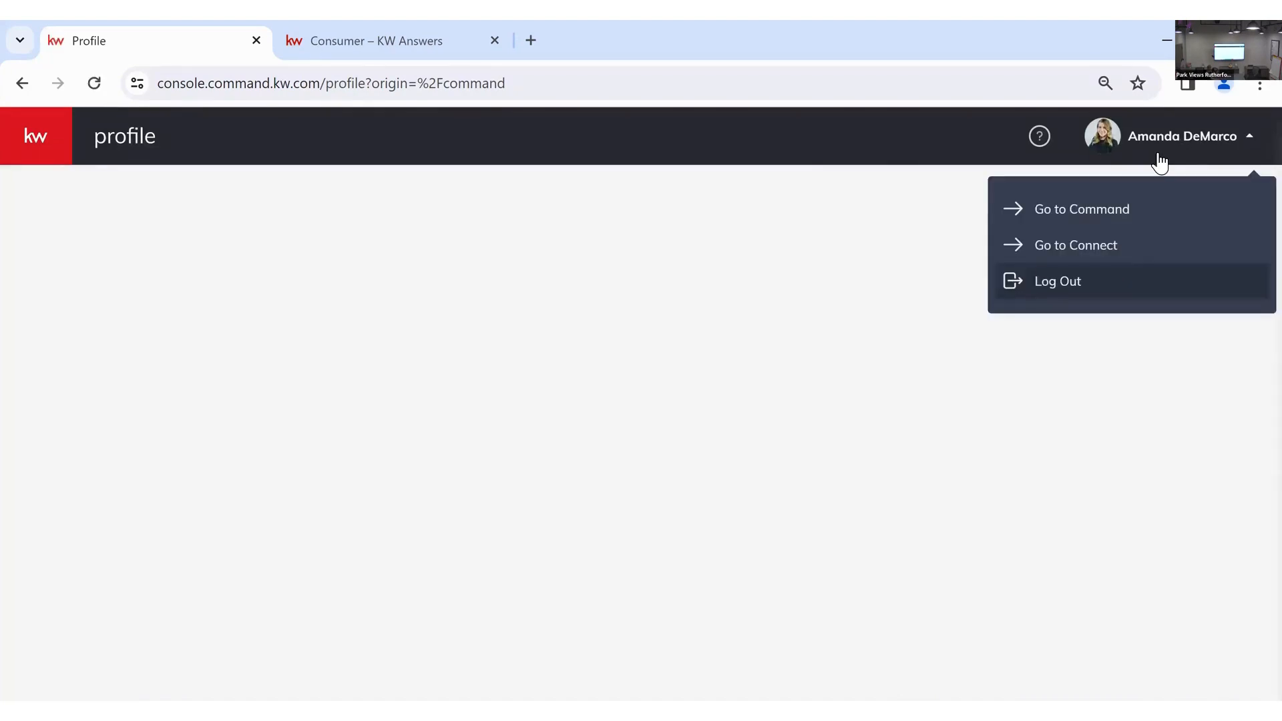
click(283, 178)
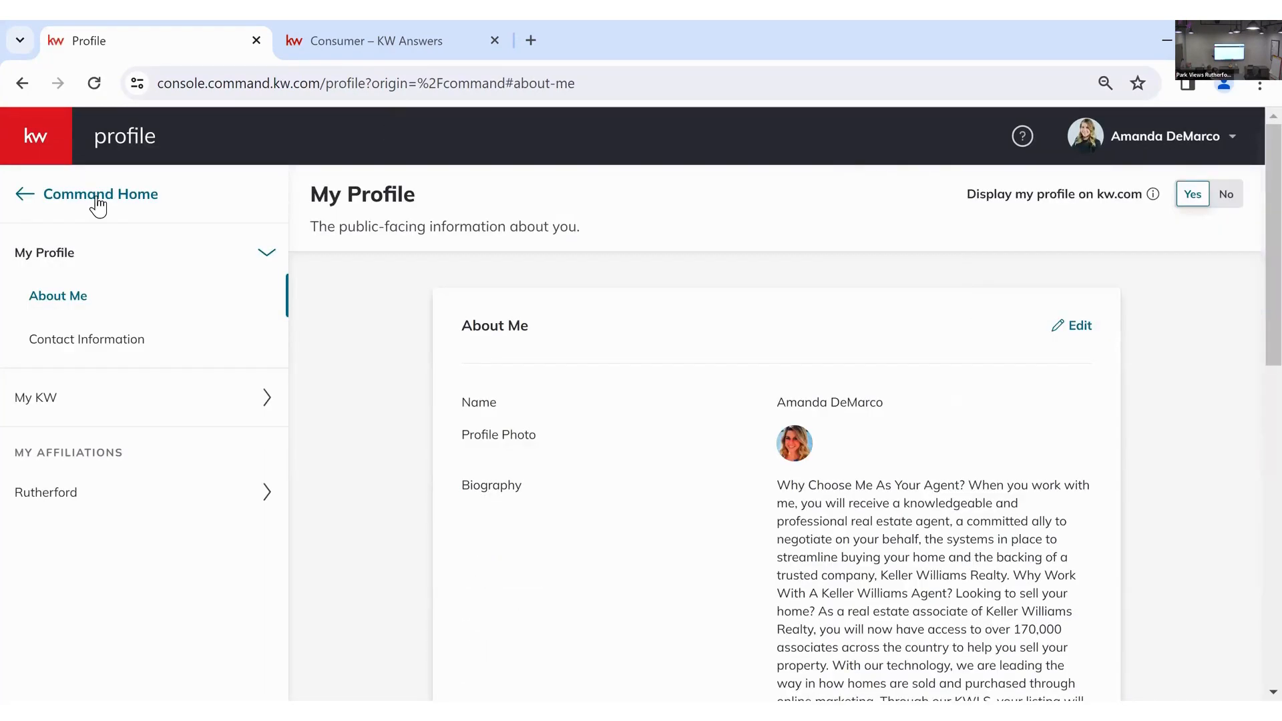
click(94, 200)
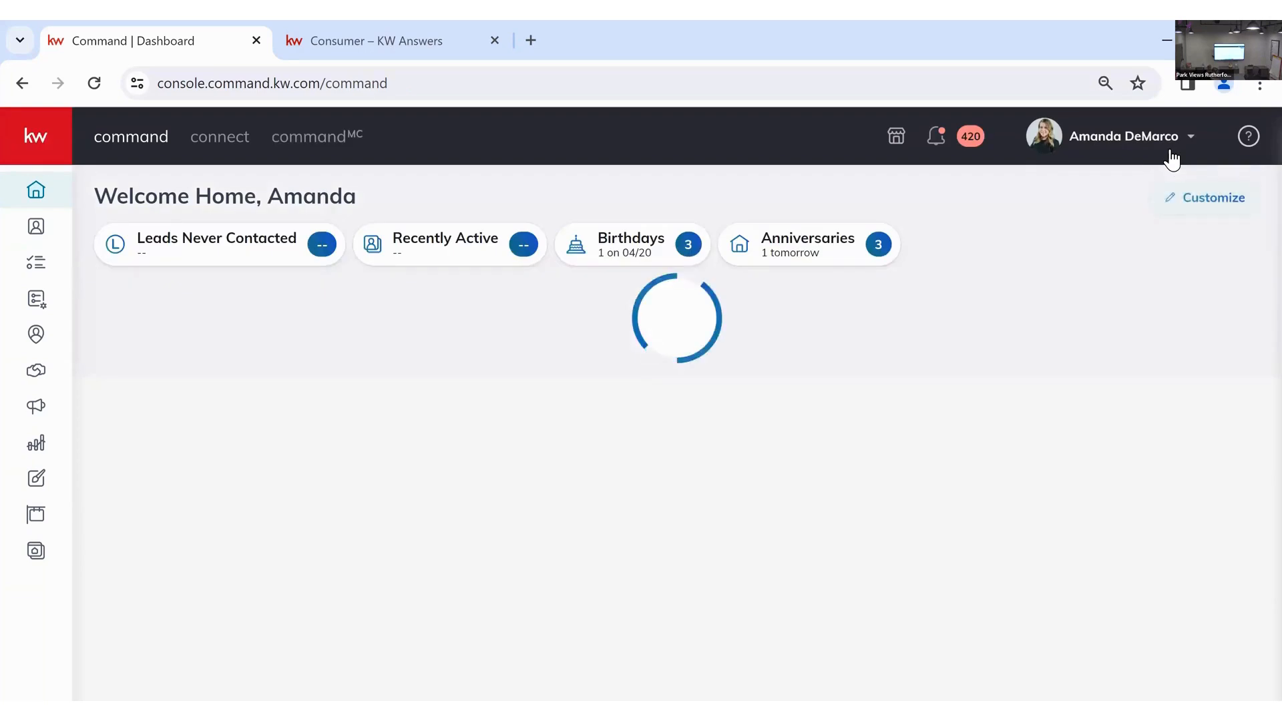
click(1170, 152)
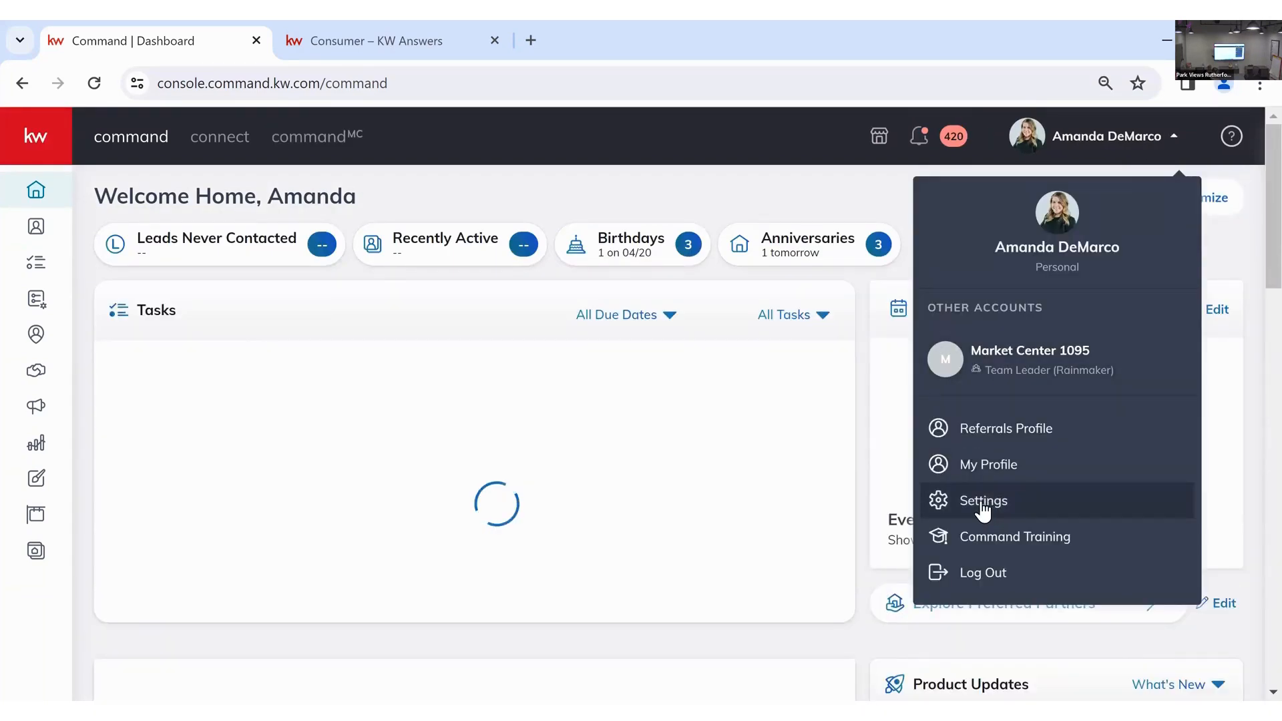
click(982, 511)
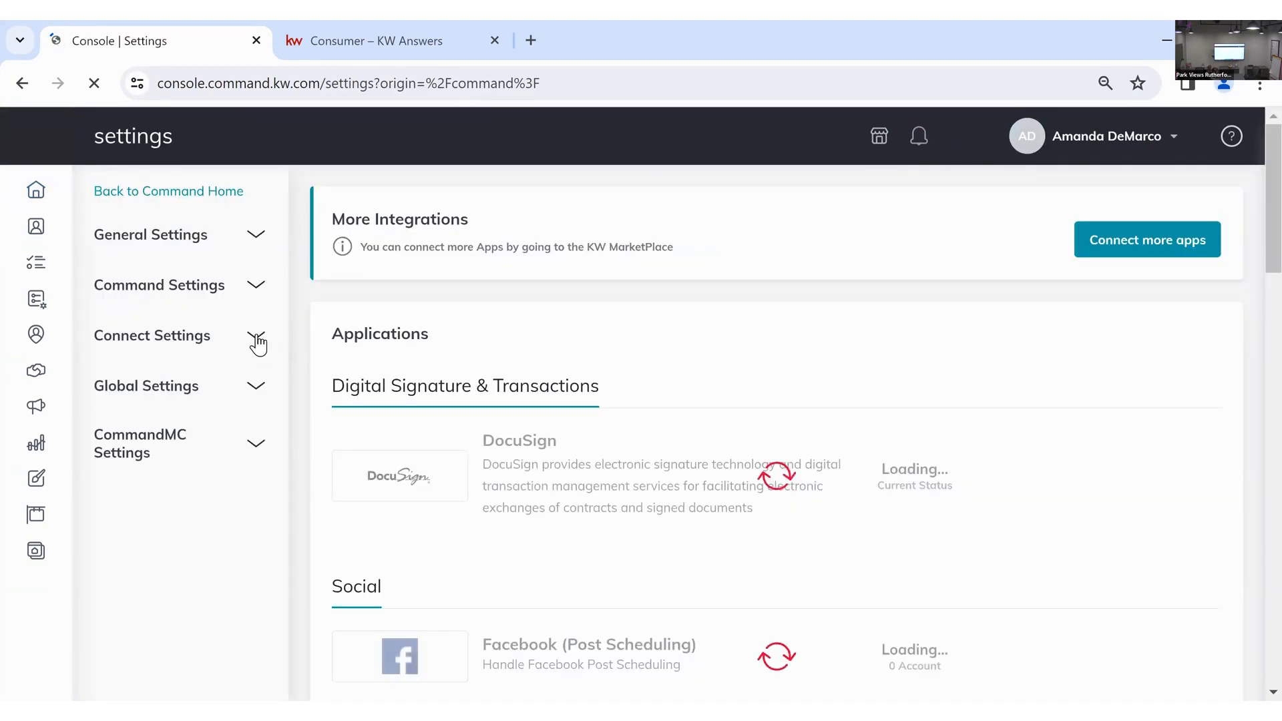
click(258, 338)
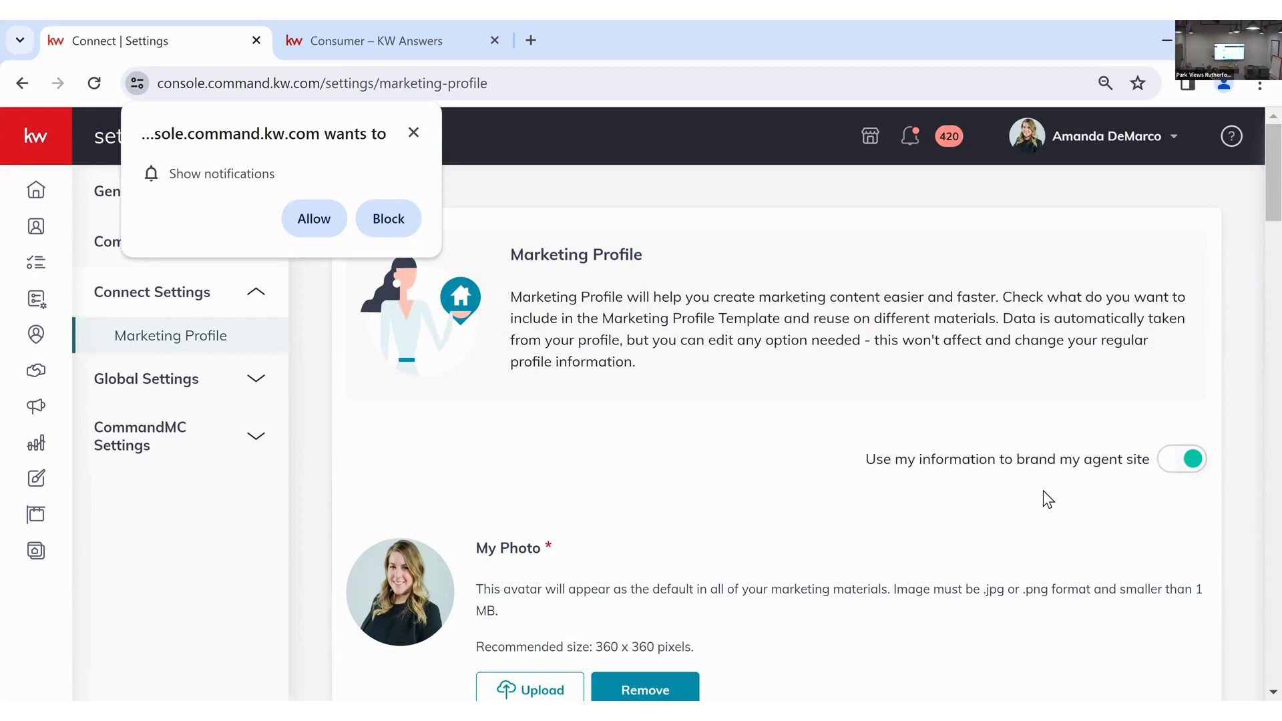
- Scroll through the Marketing Profile fields used to brand the agent site
scroll(1047, 499, down, 2)
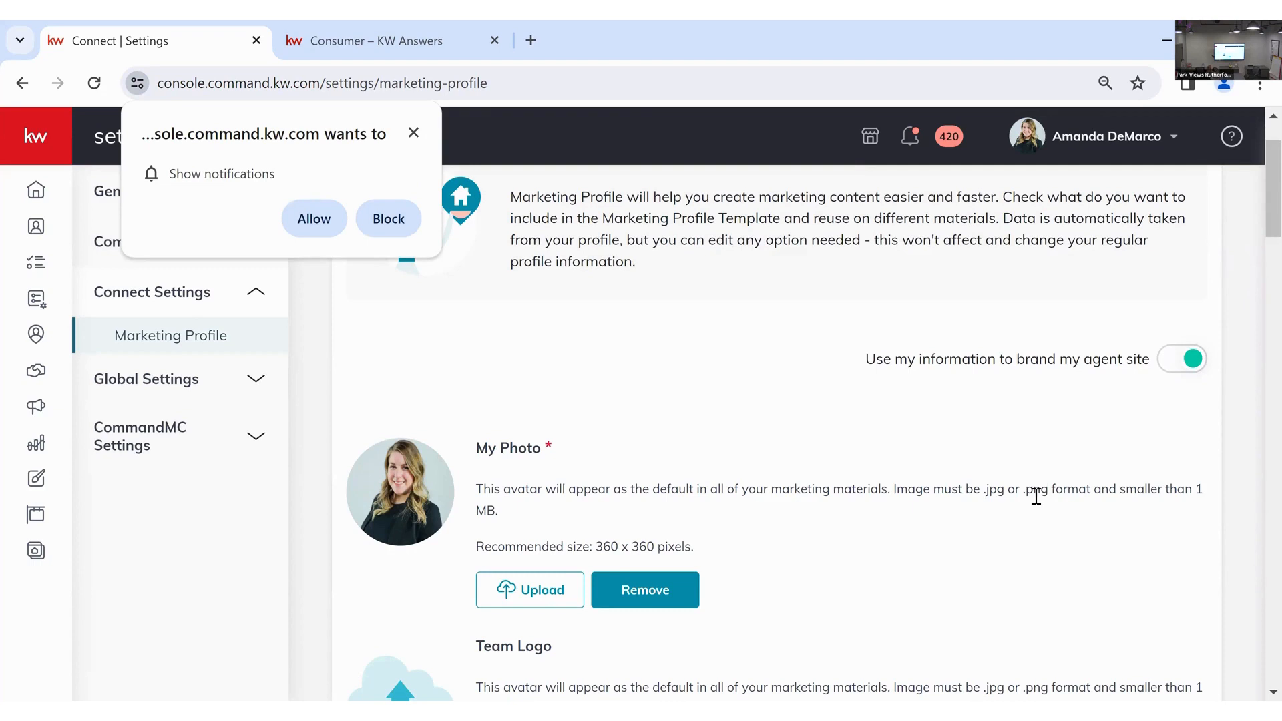
scroll(1035, 496, down, 1)
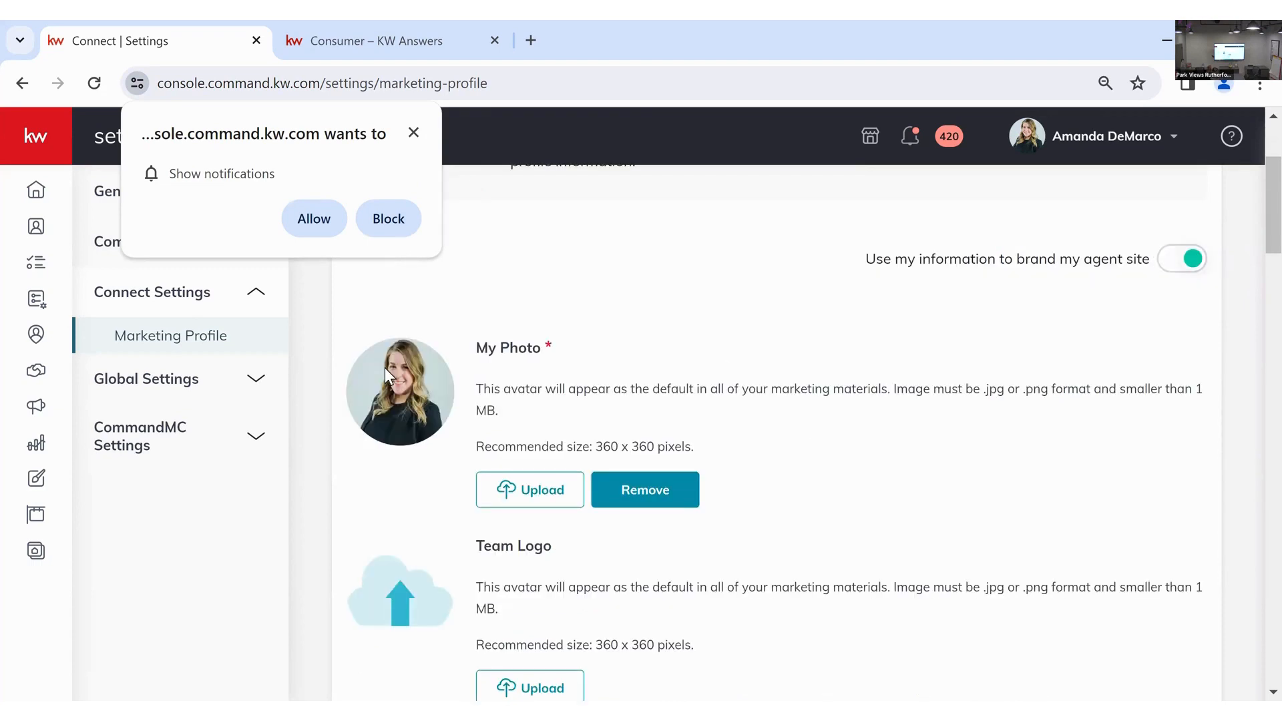
scroll(674, 414, down, 5)
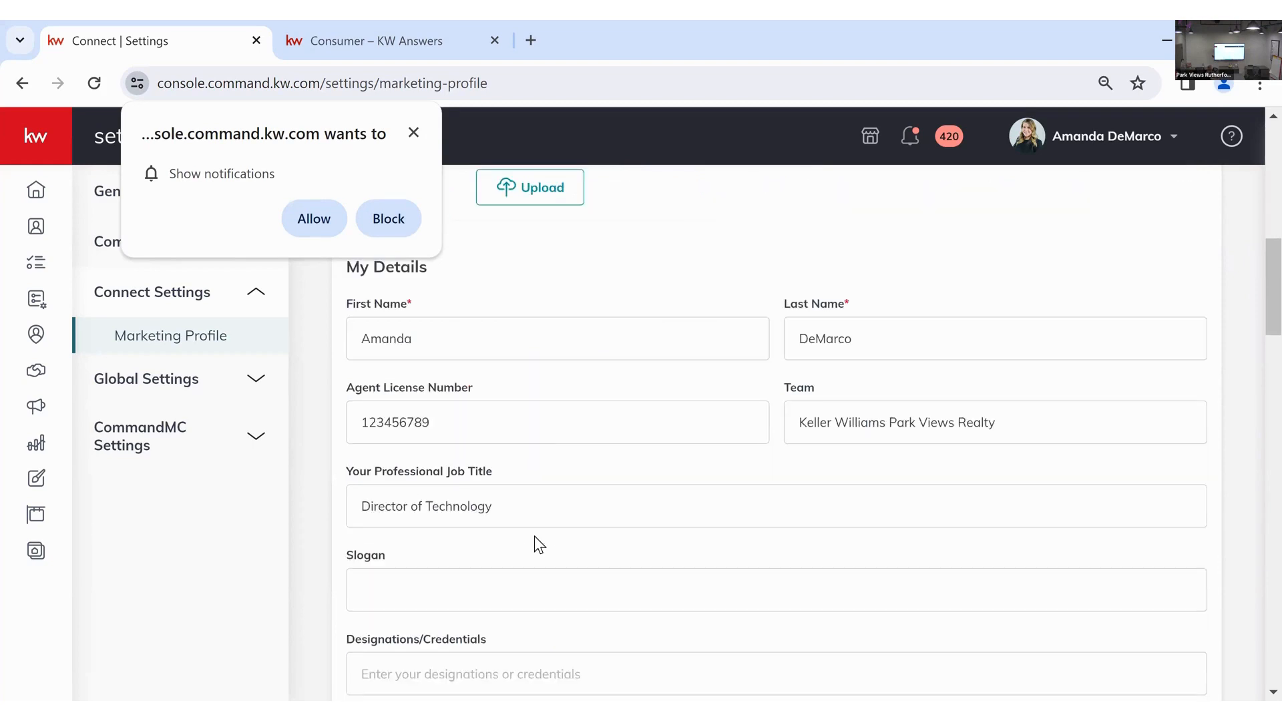
scroll(534, 535, down, 4)
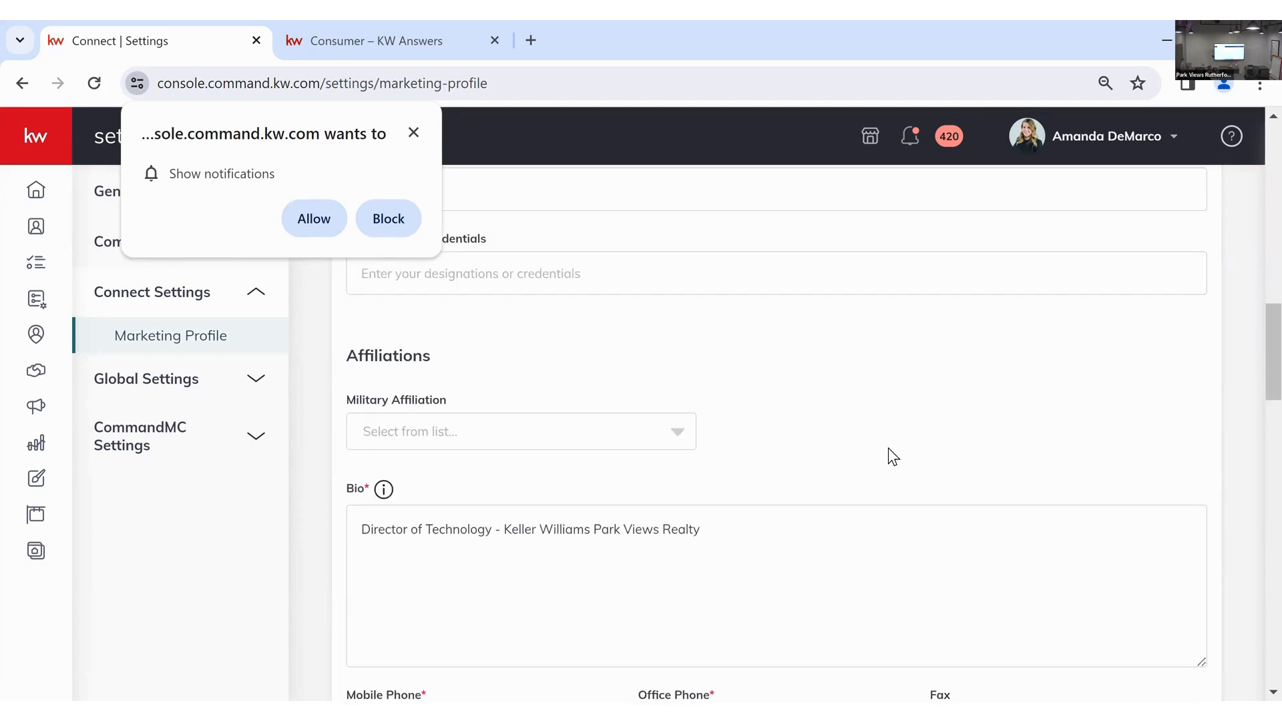
scroll(889, 449, down, 2)
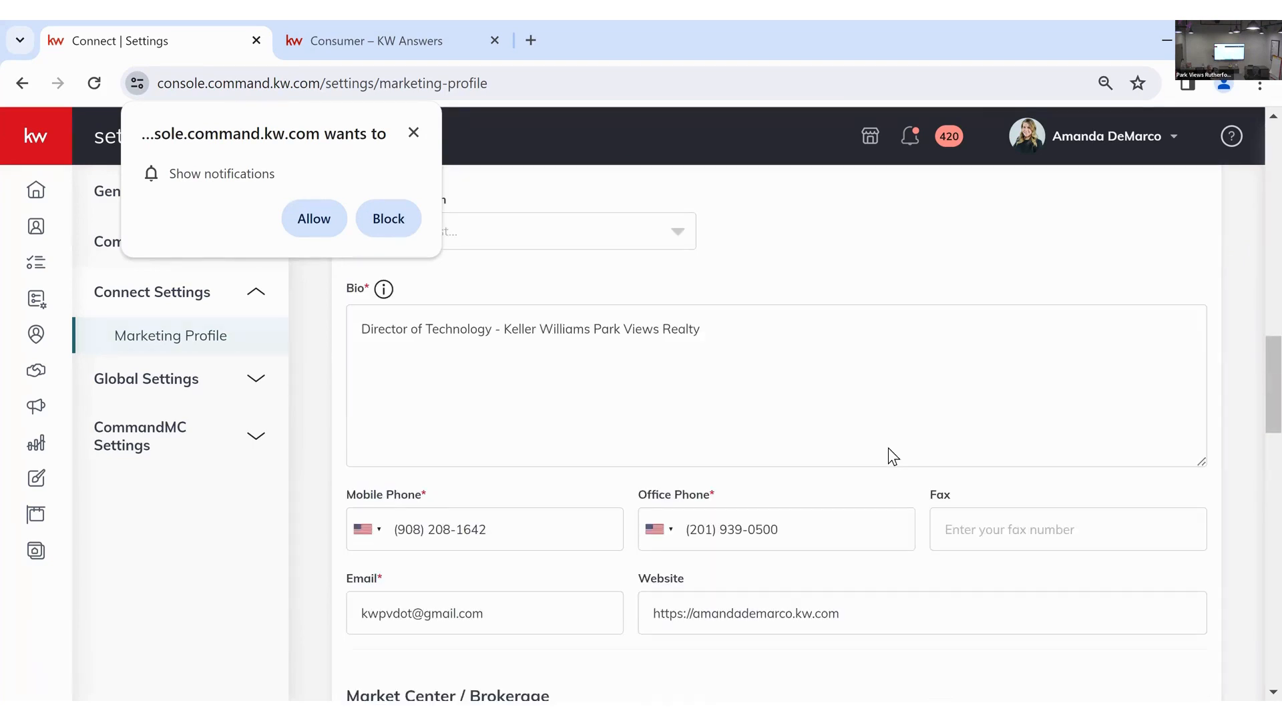
scroll(743, 291, down, 2)
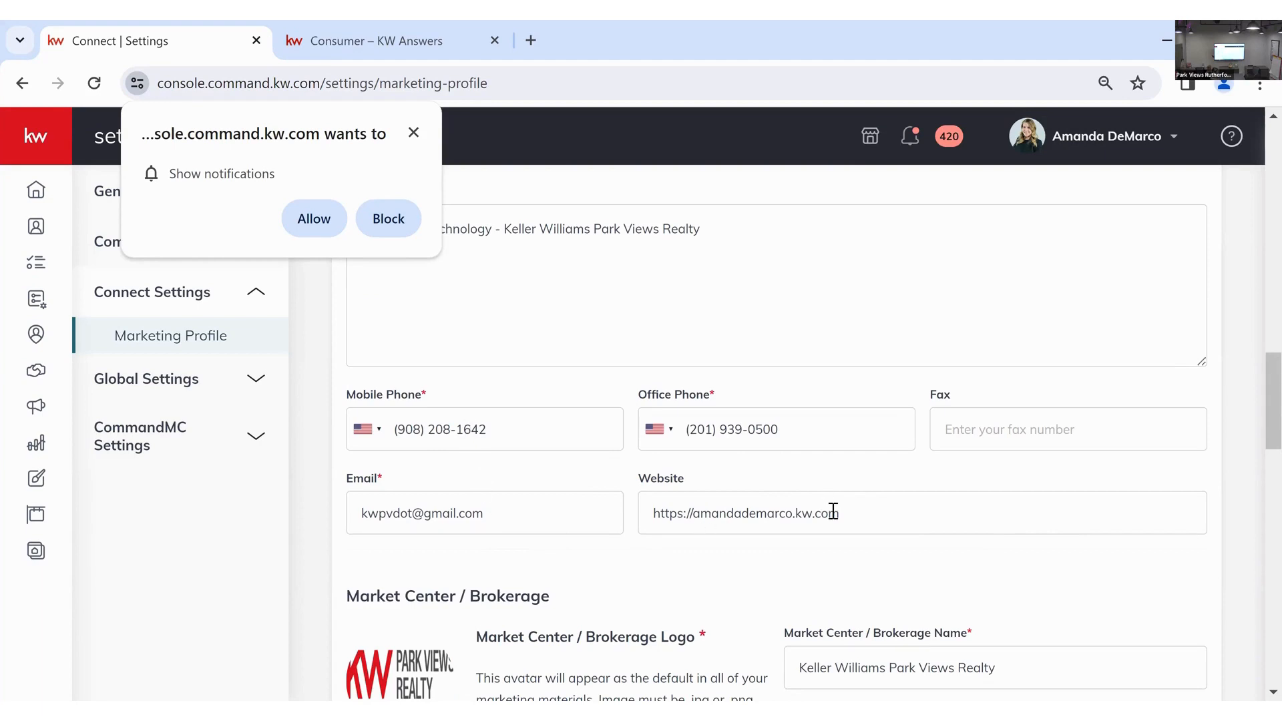
scroll(833, 511, down, 12)
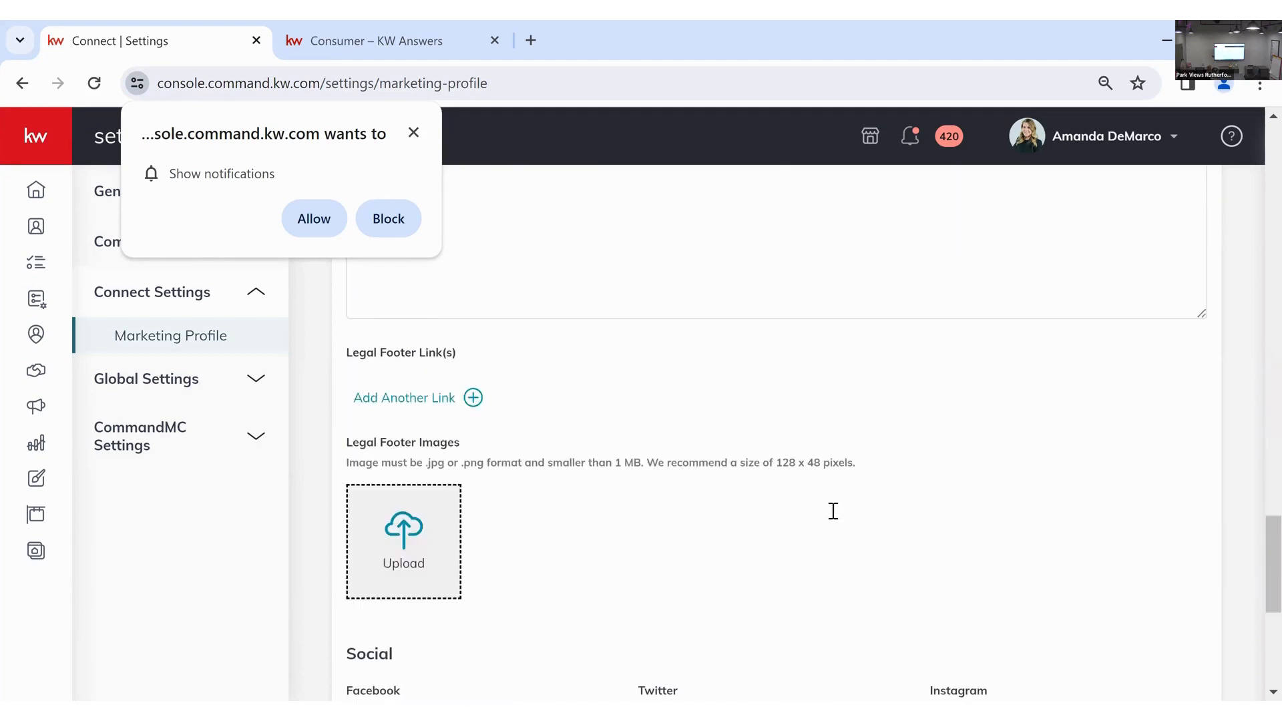
scroll(833, 511, down, 4)
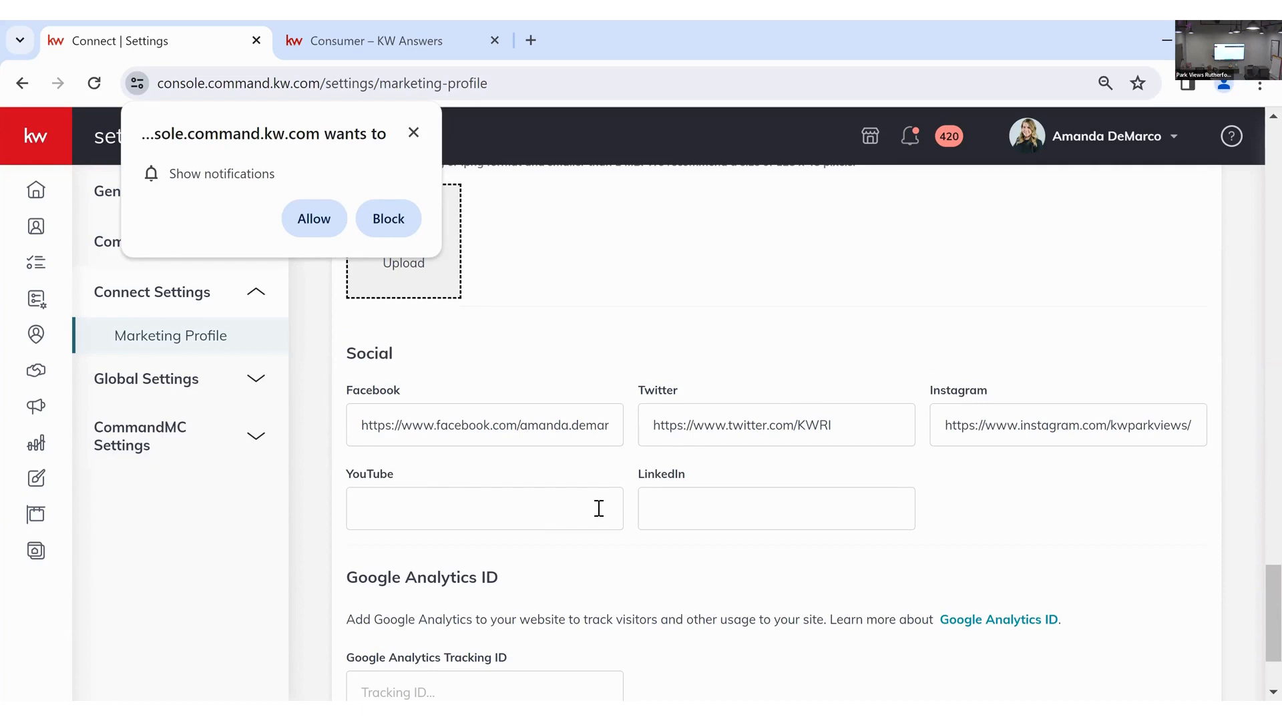
scroll(1030, 479, down, 2)
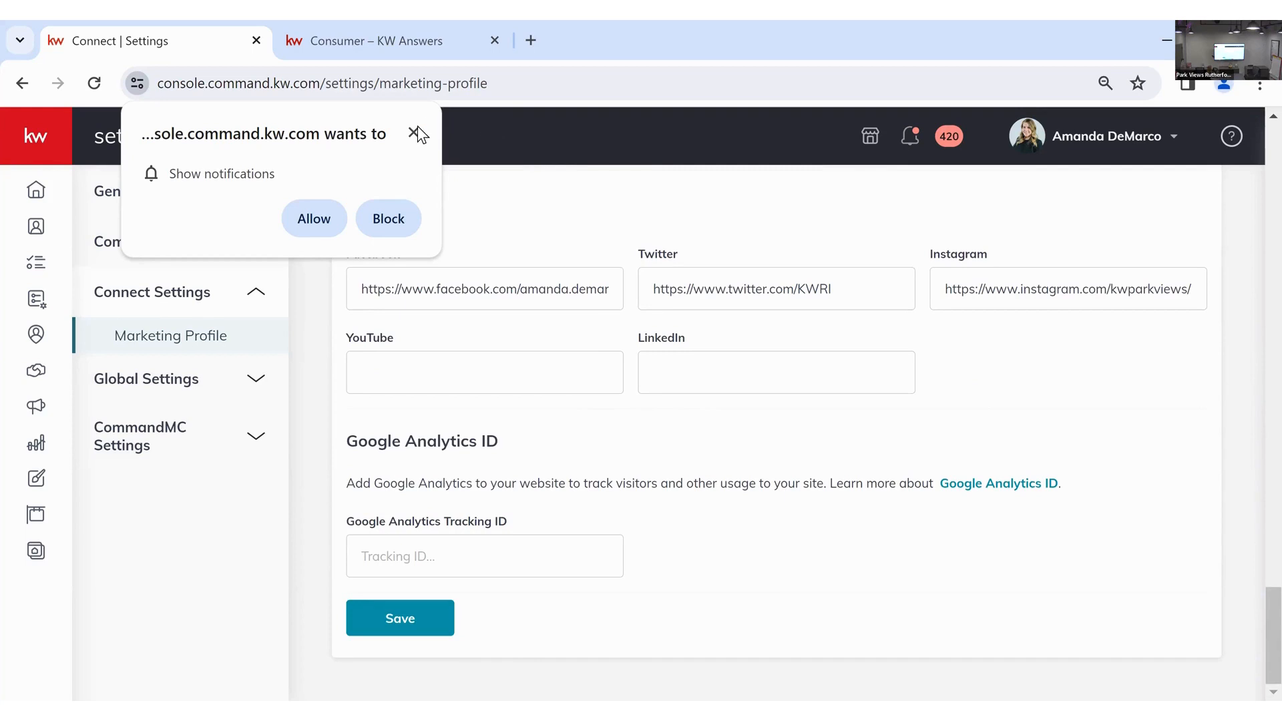
- Dismiss the browser notification request and scroll back up the settings page
click(535, 216)
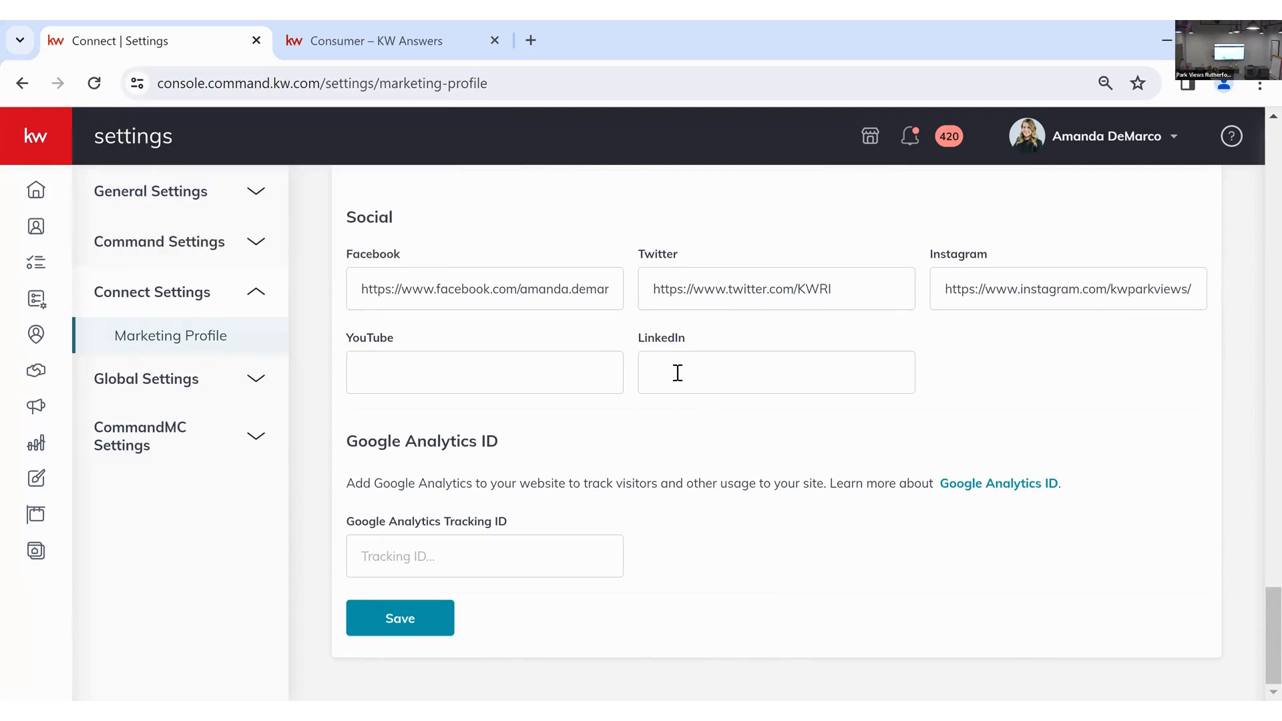
scroll(678, 374, up, 4)
scroll(678, 373, up, 15)
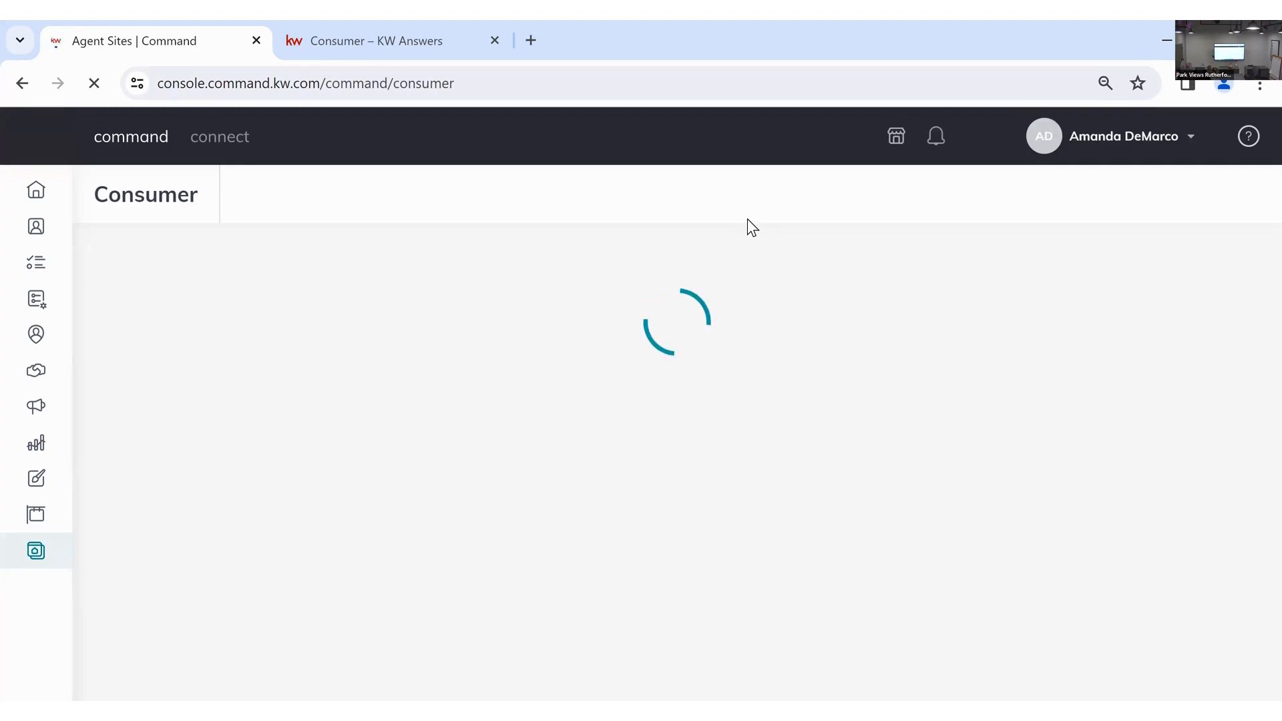
- Open the 'Upgrade to Your New Agent Site' article in KW Answers and begin reading
click(426, 54)
click(451, 293)
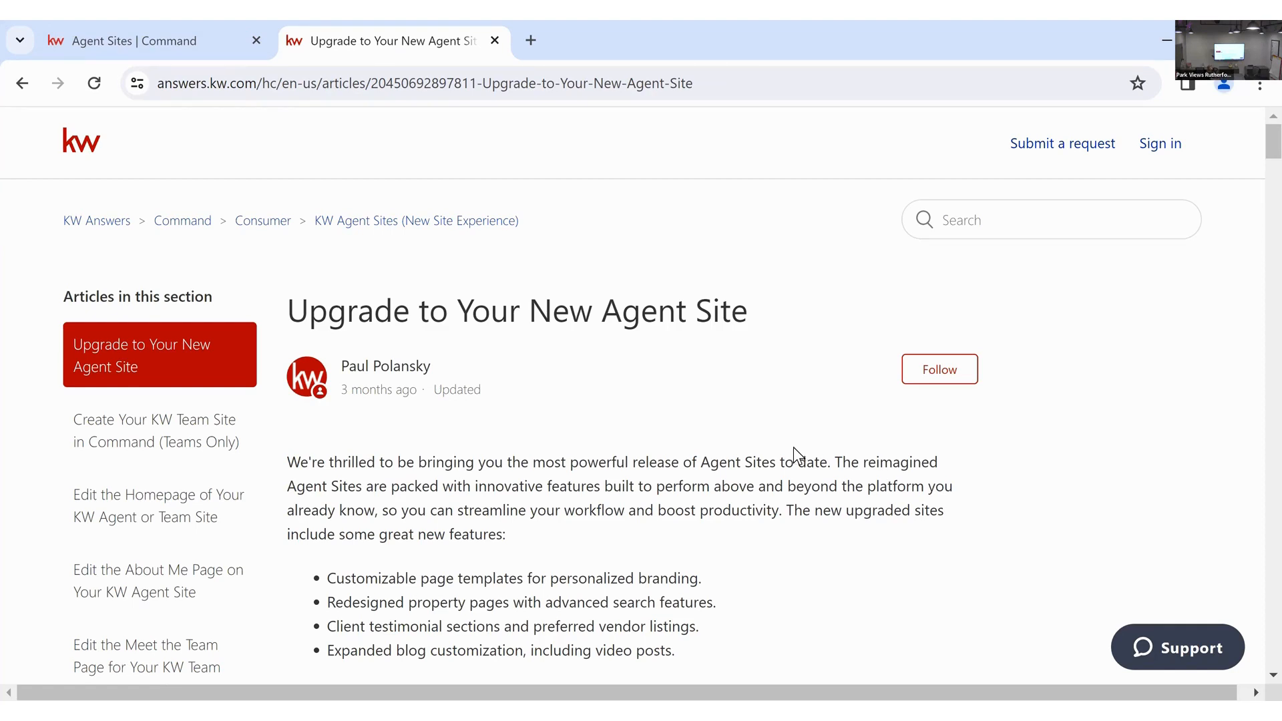
scroll(793, 447, down, 2)
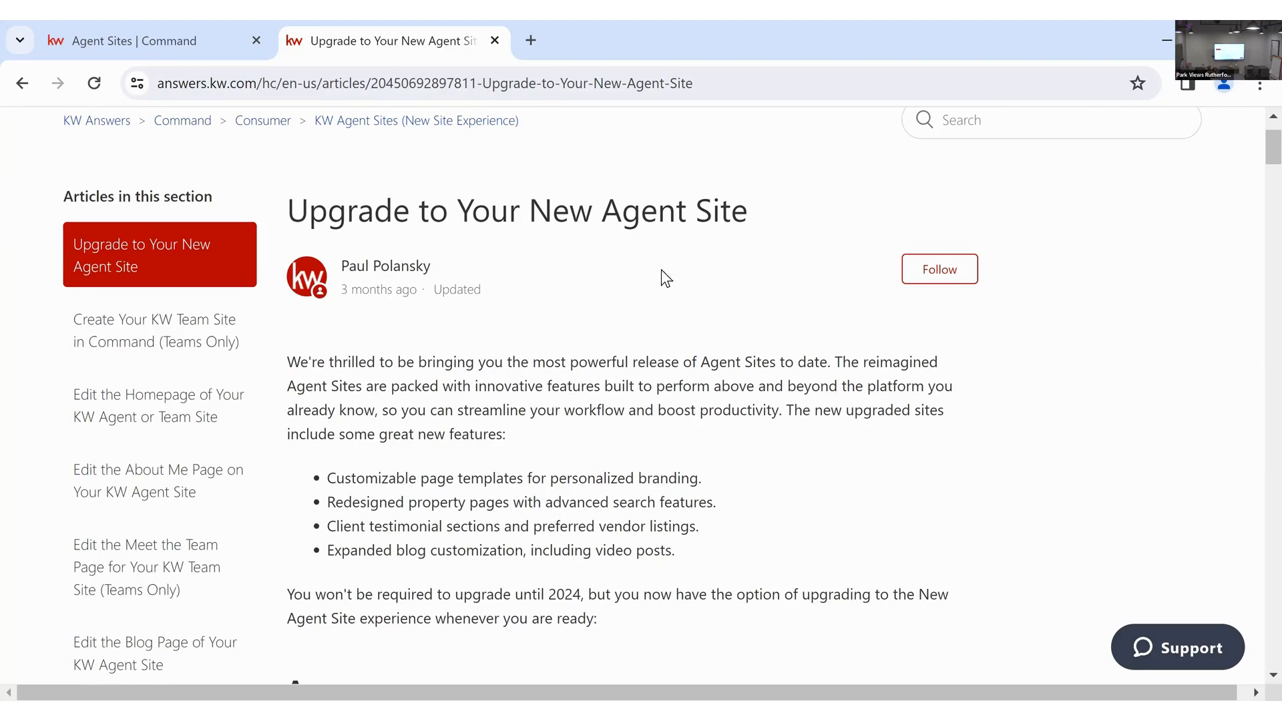
scroll(665, 278, down, 8)
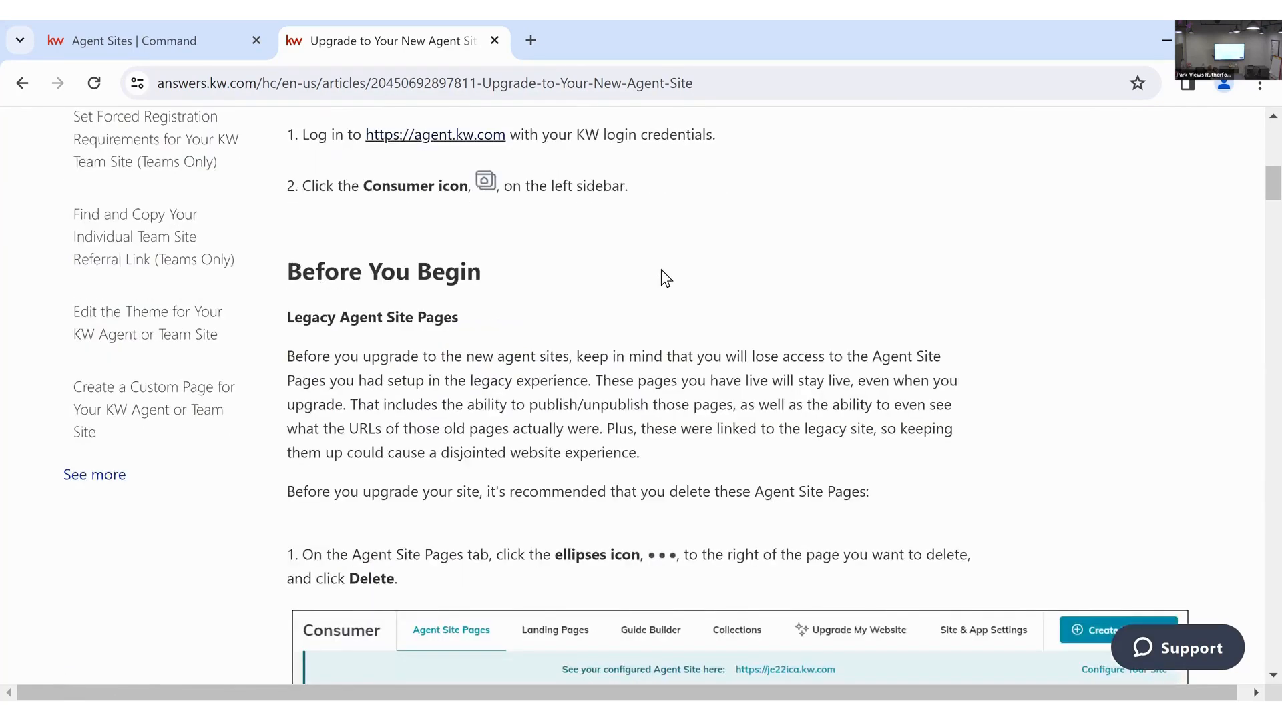
scroll(665, 278, down, 2)
- Read the subdomain confirmation steps 3–4, then return to the Command Manage My Website tab
scroll(665, 278, down, 7)
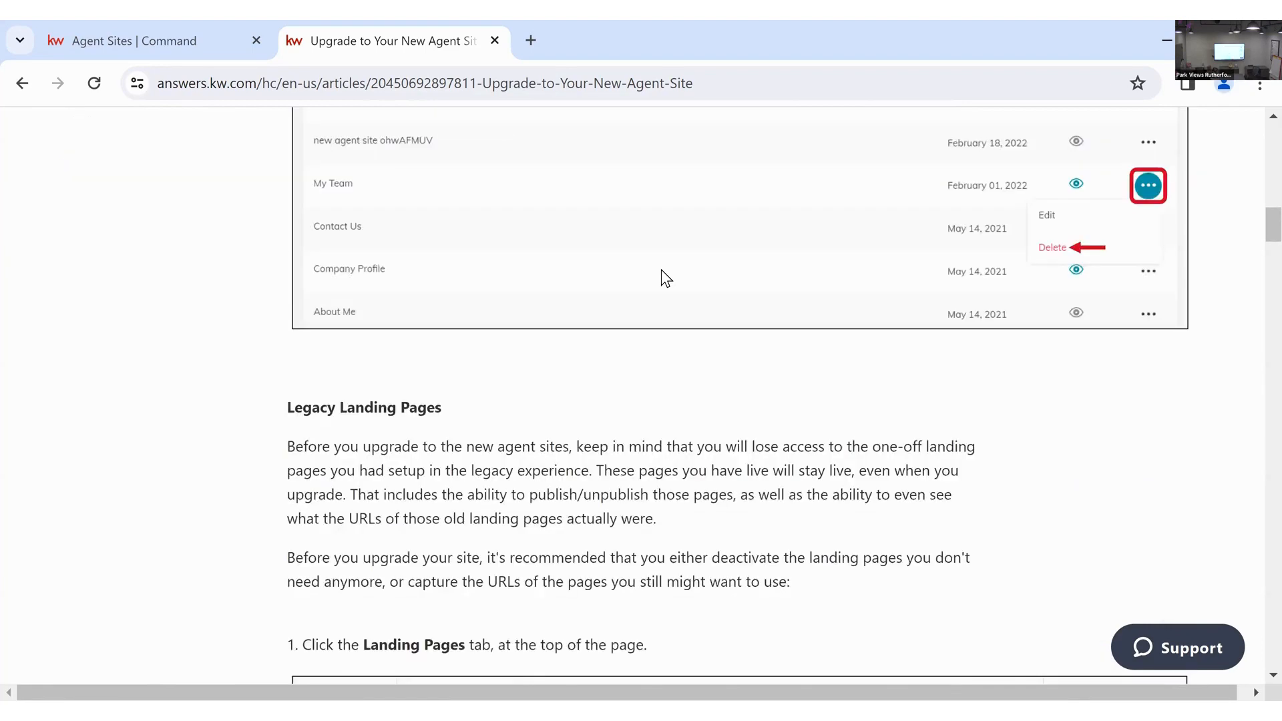
scroll(665, 277, down, 9)
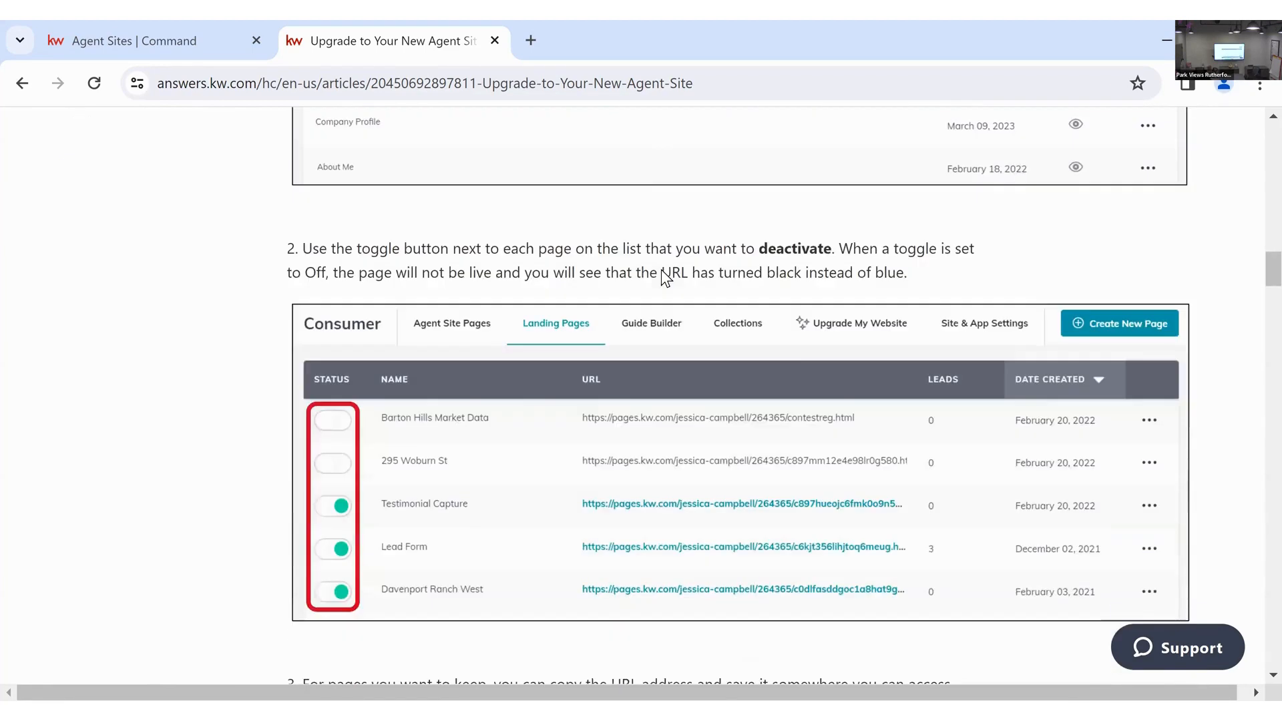
scroll(666, 278, down, 10)
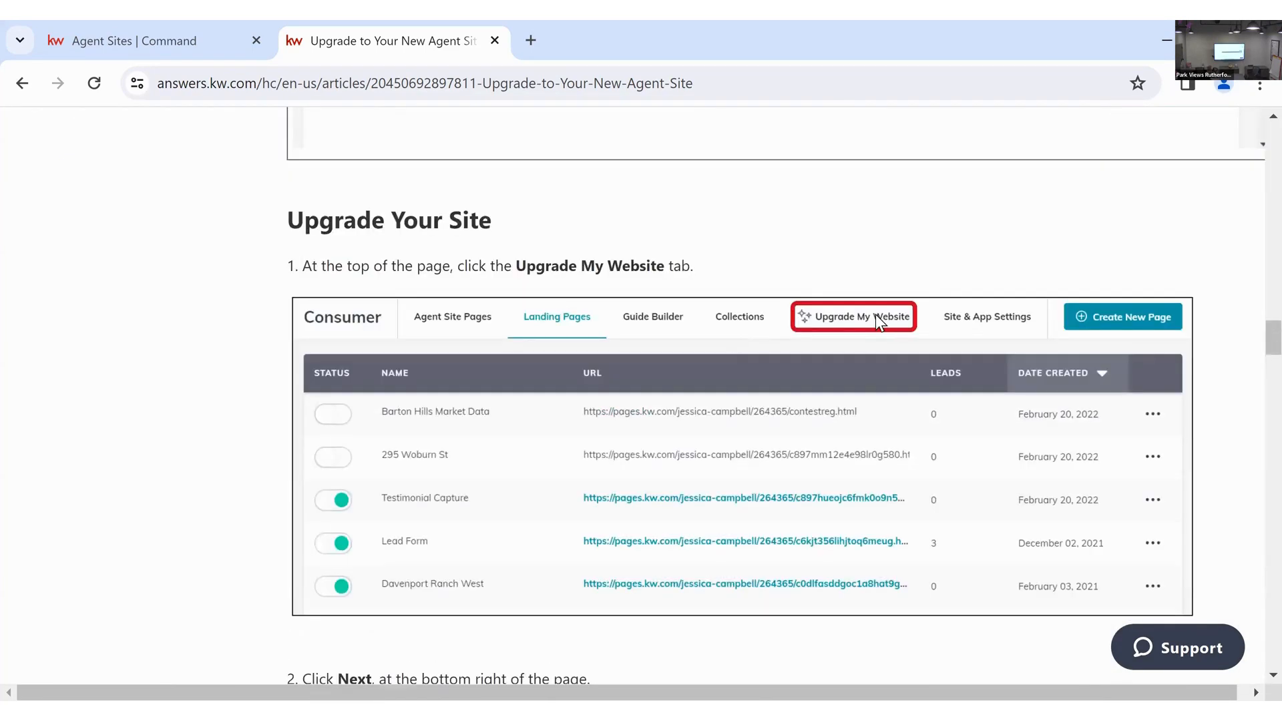
scroll(876, 315, down, 9)
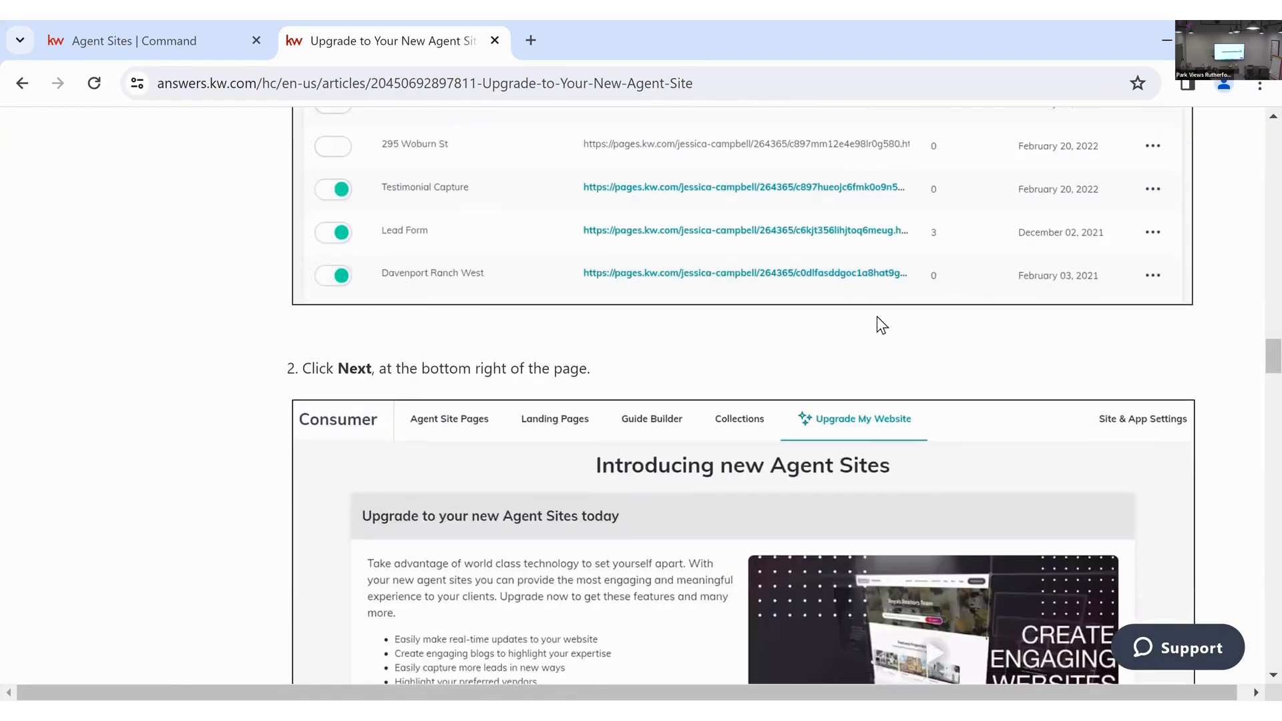
scroll(987, 480, down, 7)
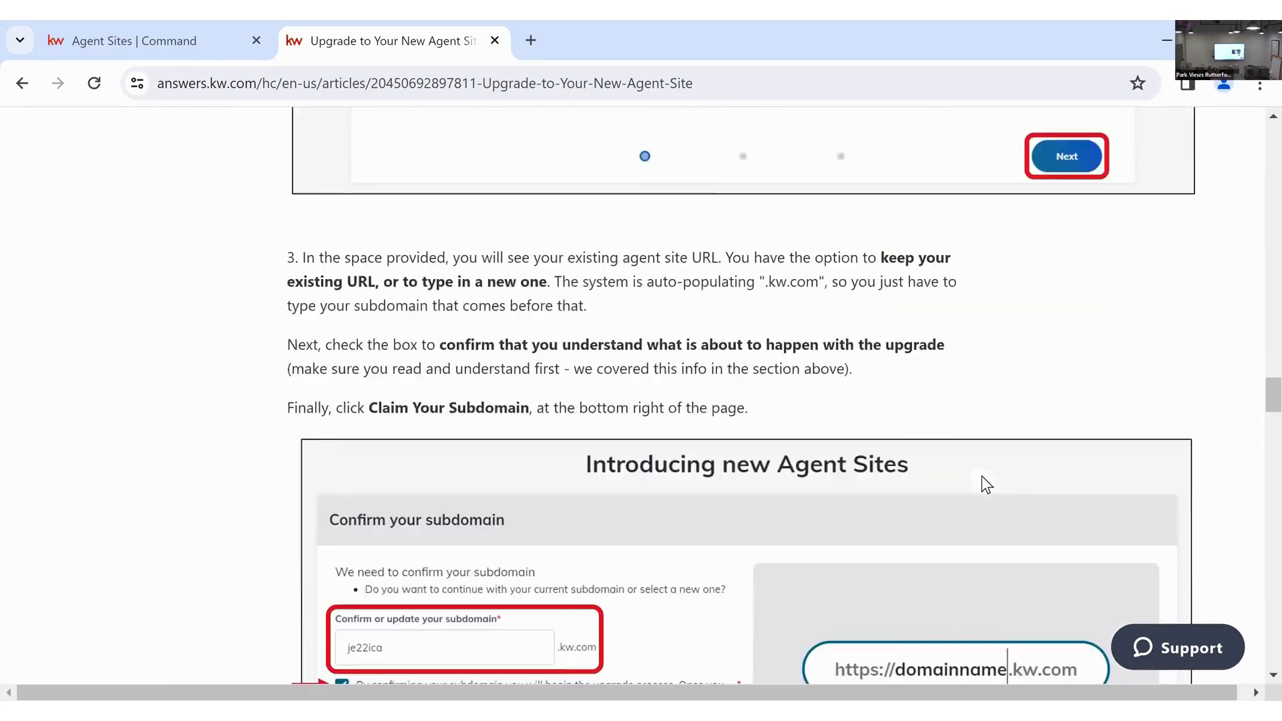
scroll(893, 444, down, 7)
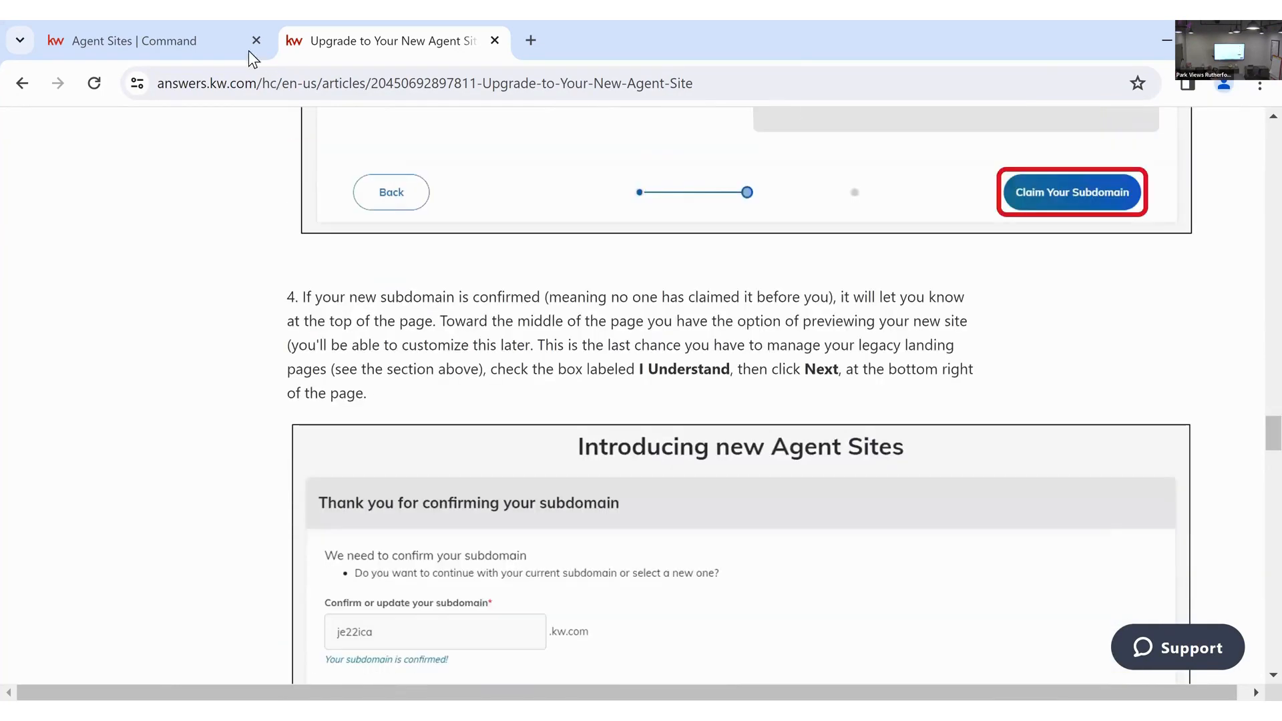
key(ctrl+shift+Tab)
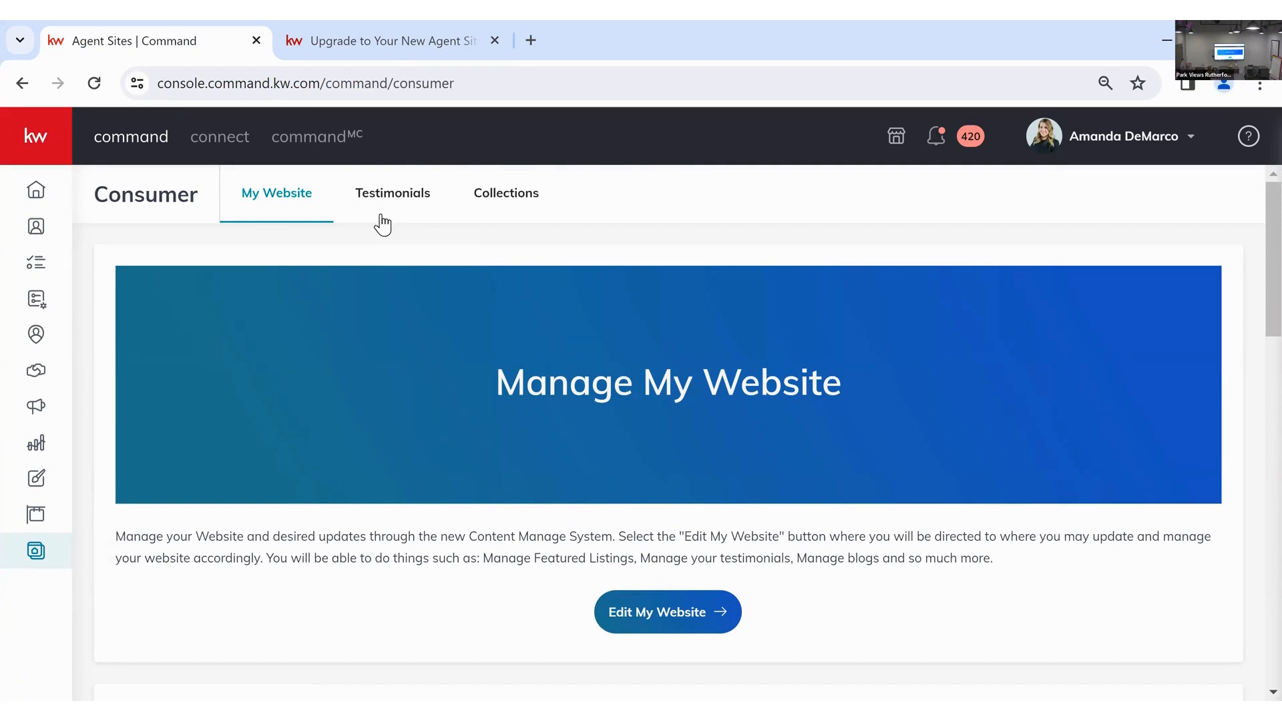
scroll(661, 337, down, 5)
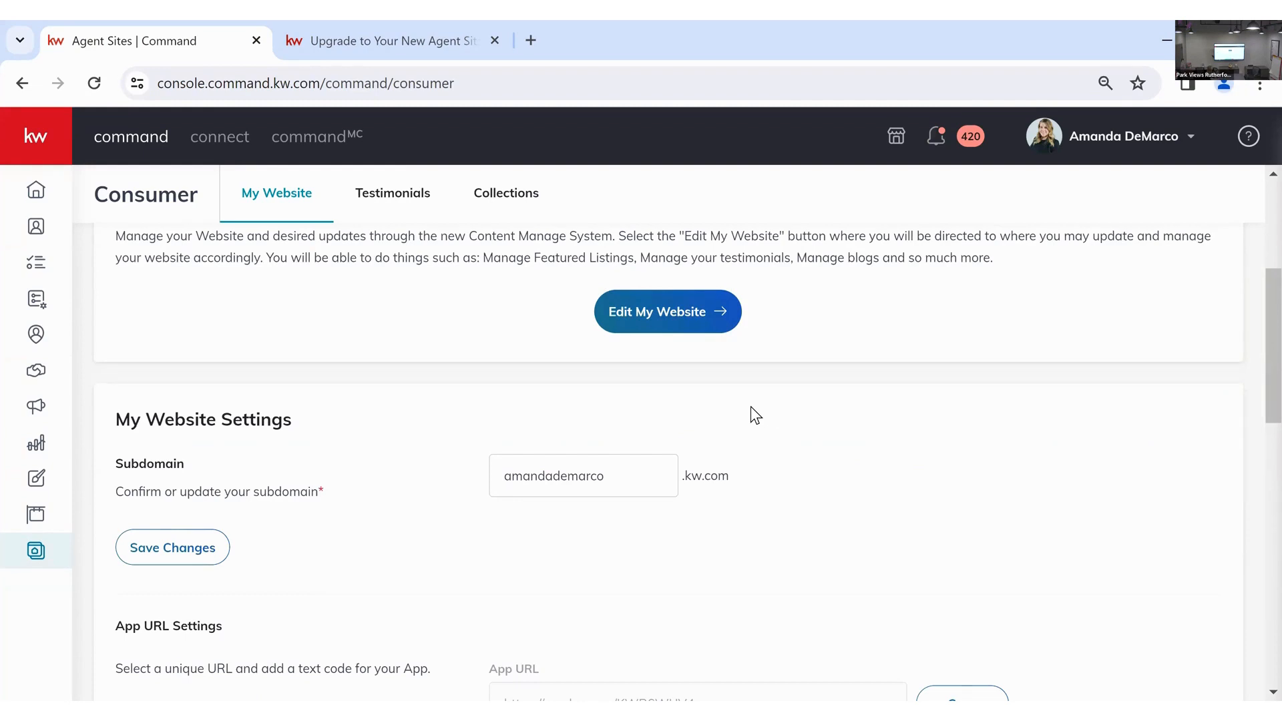
scroll(751, 406, down, 2)
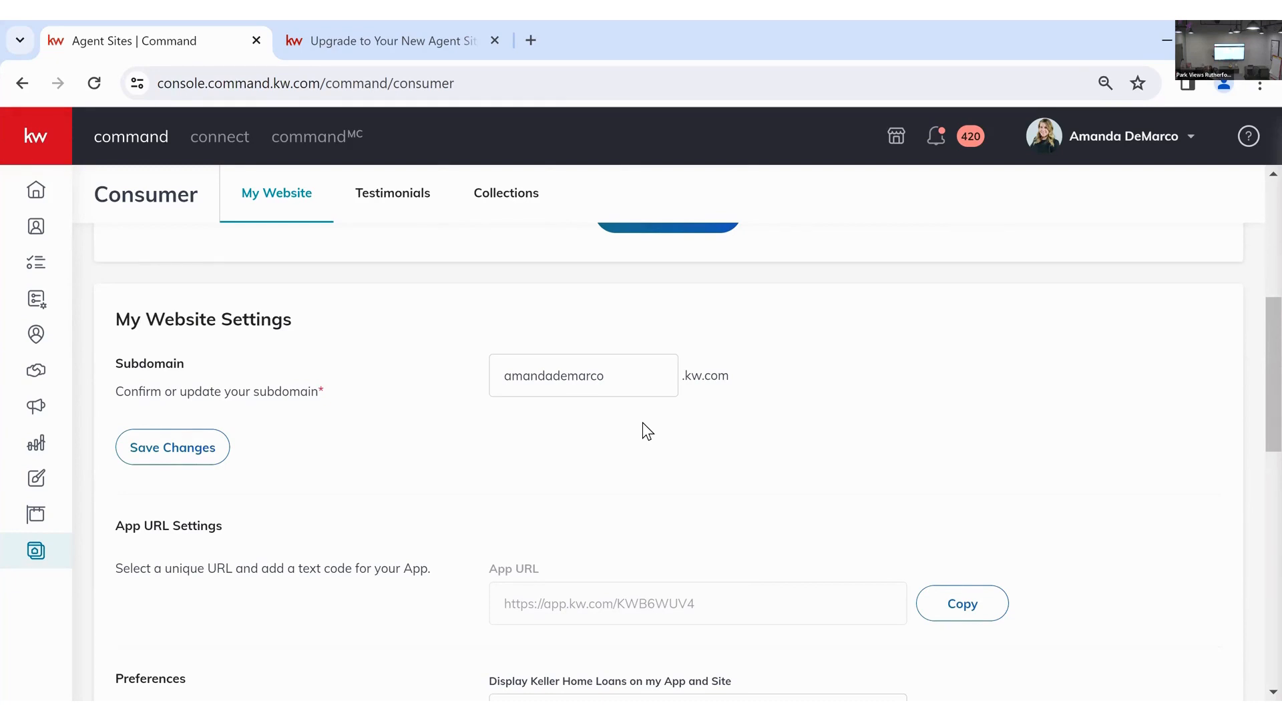
- Set both the Keller Home Loans and Keller Covered display options to Disable
scroll(868, 365, down, 1)
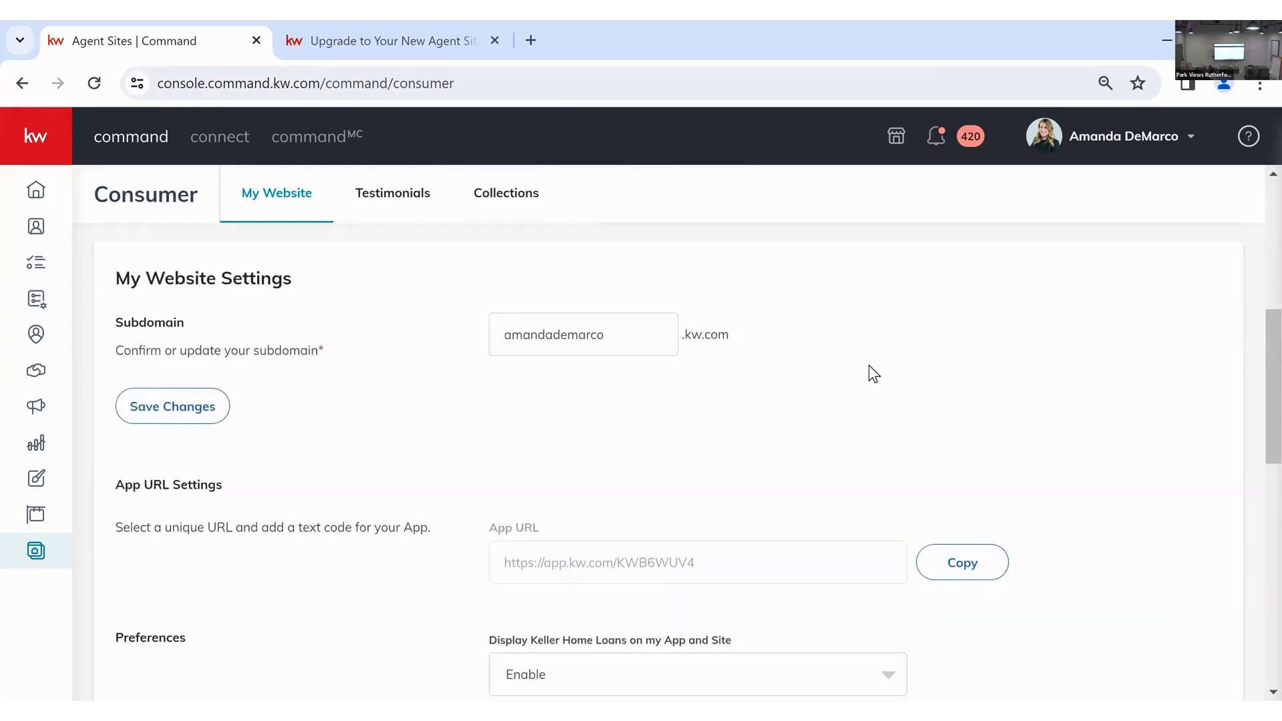
scroll(699, 403, down, 1)
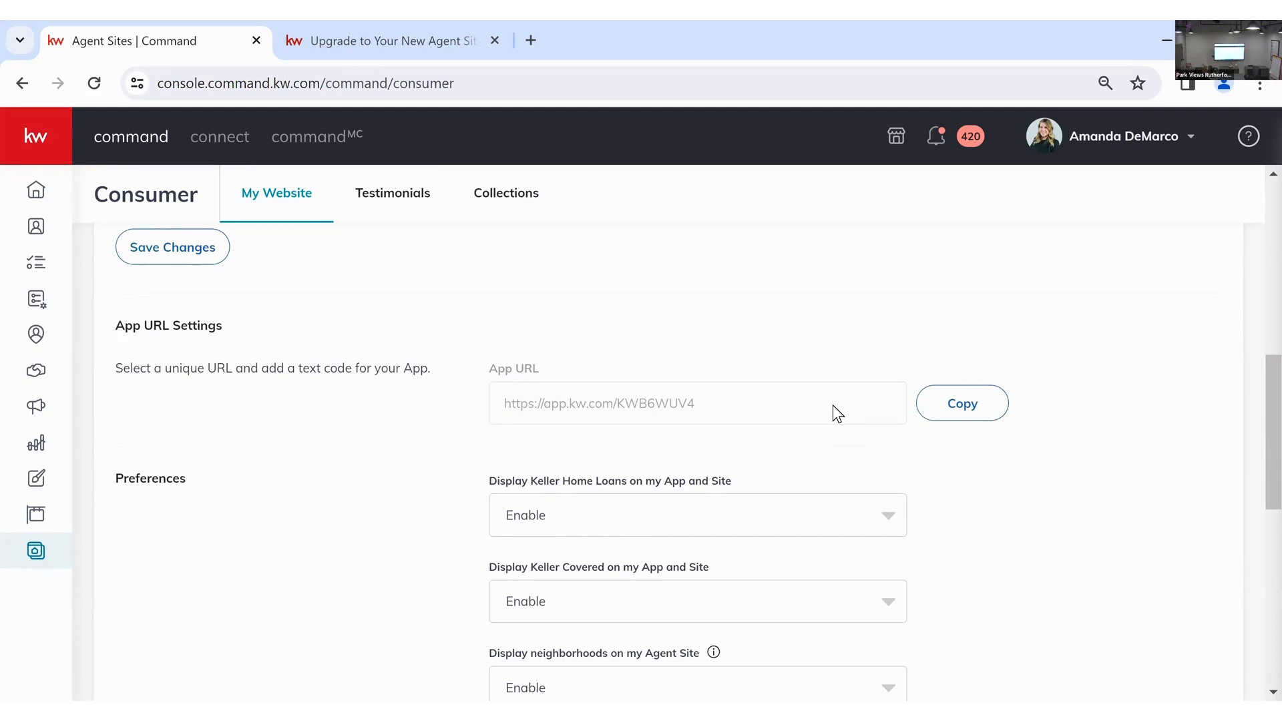
scroll(868, 414, down, 1)
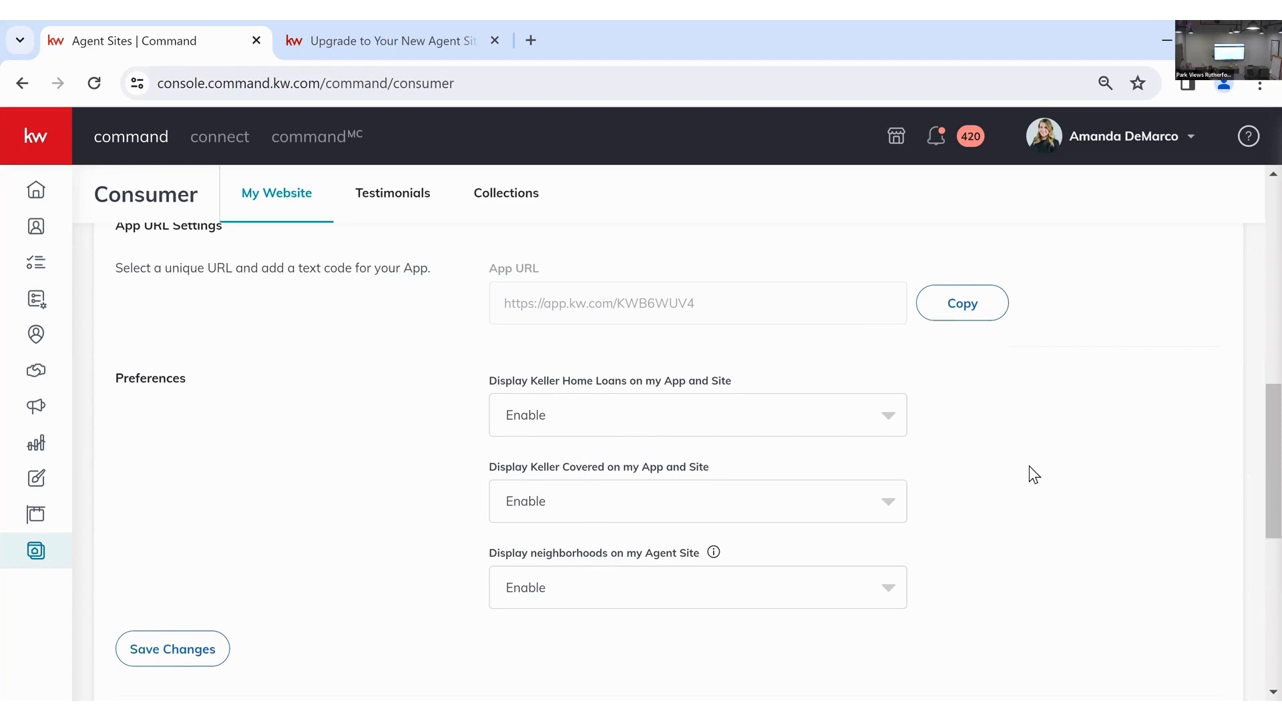
click(894, 418)
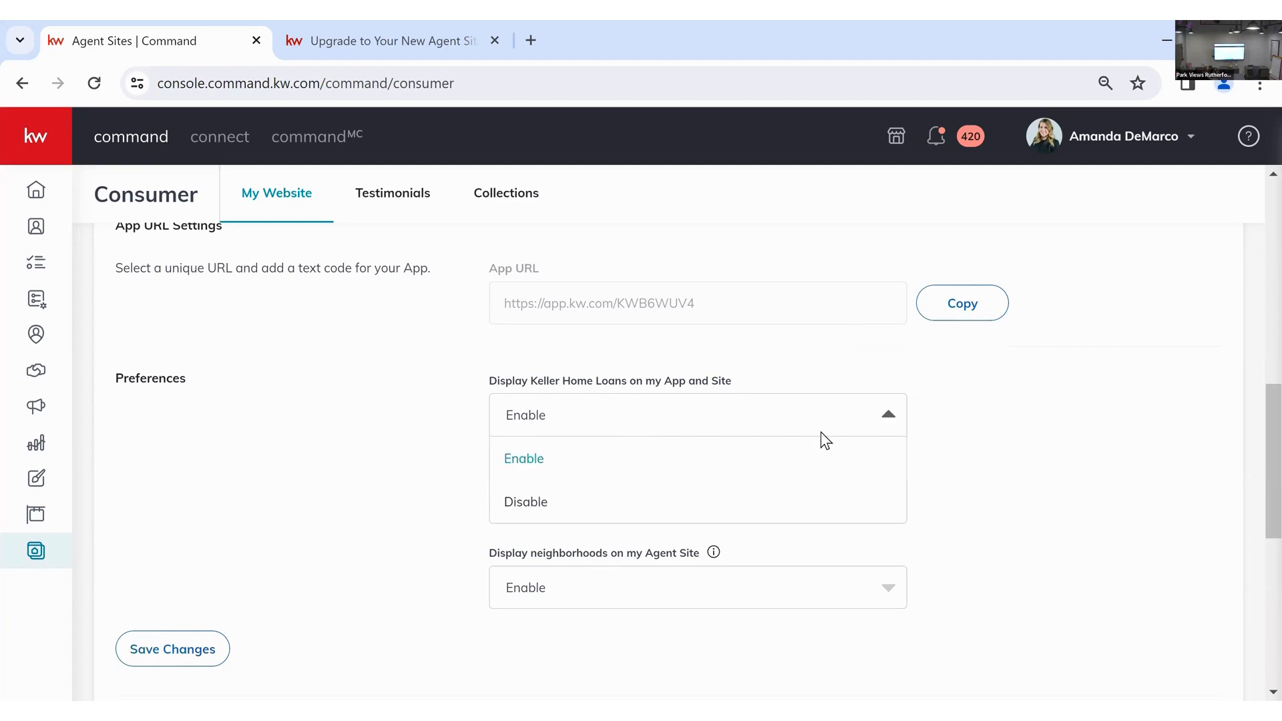
click(666, 491)
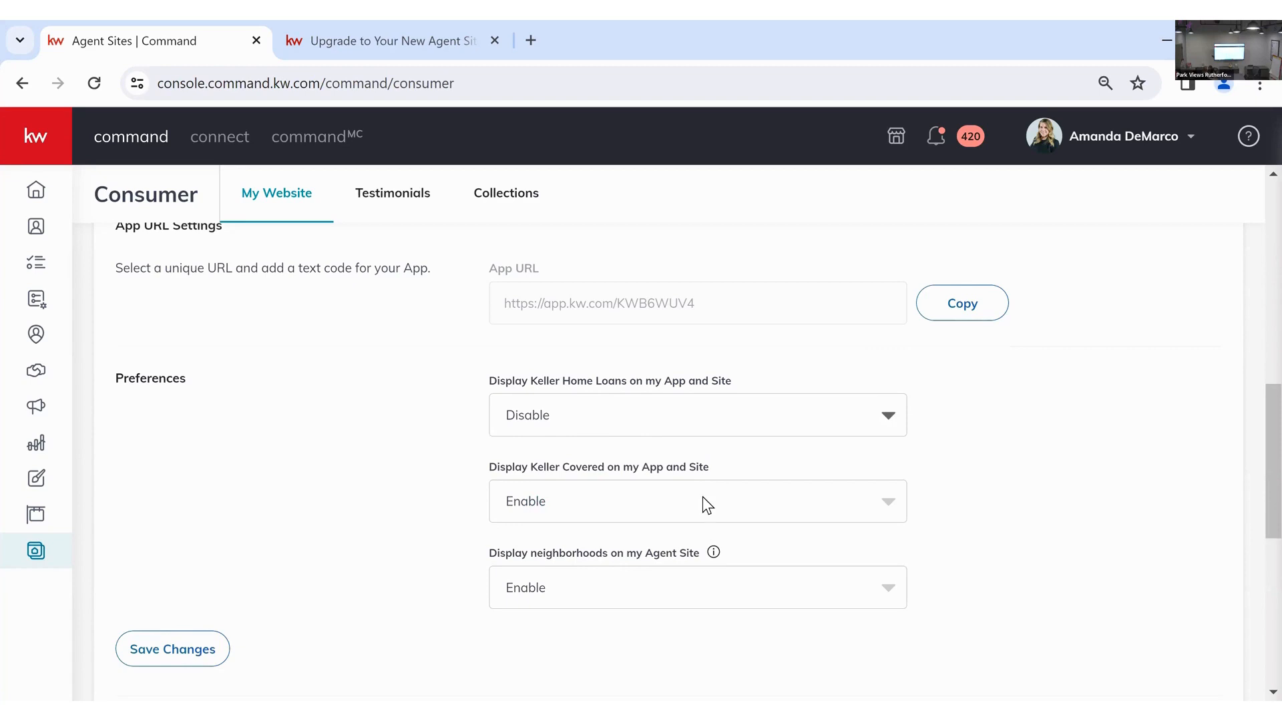
click(702, 496)
click(578, 587)
- Save the updated website display preferences
scroll(730, 495, down, 1)
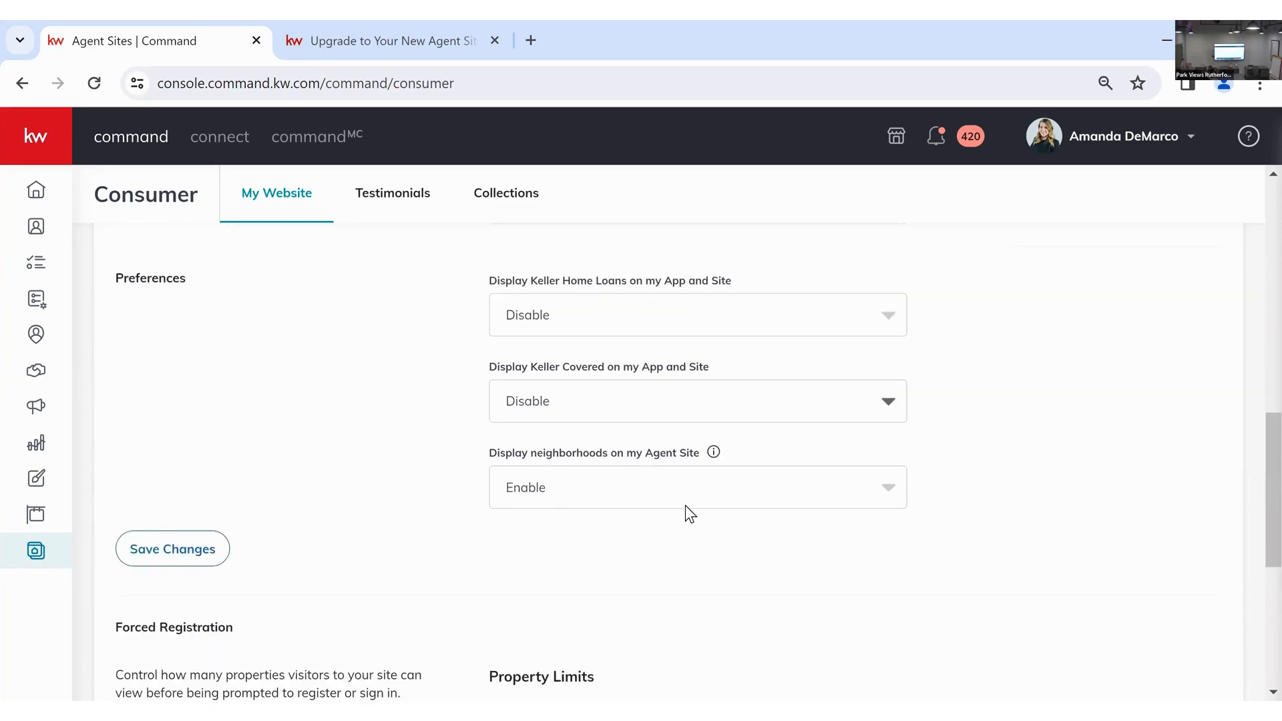
click(200, 554)
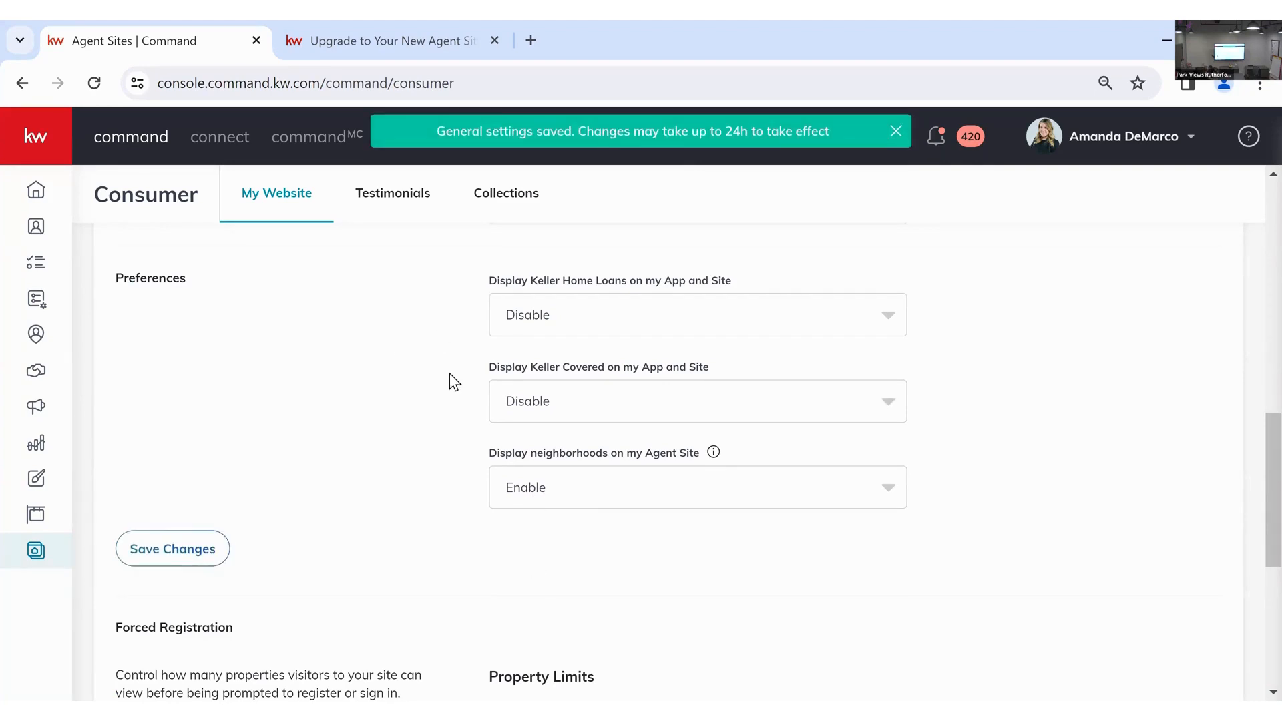
scroll(450, 373, down, 5)
scroll(415, 494, up, 2)
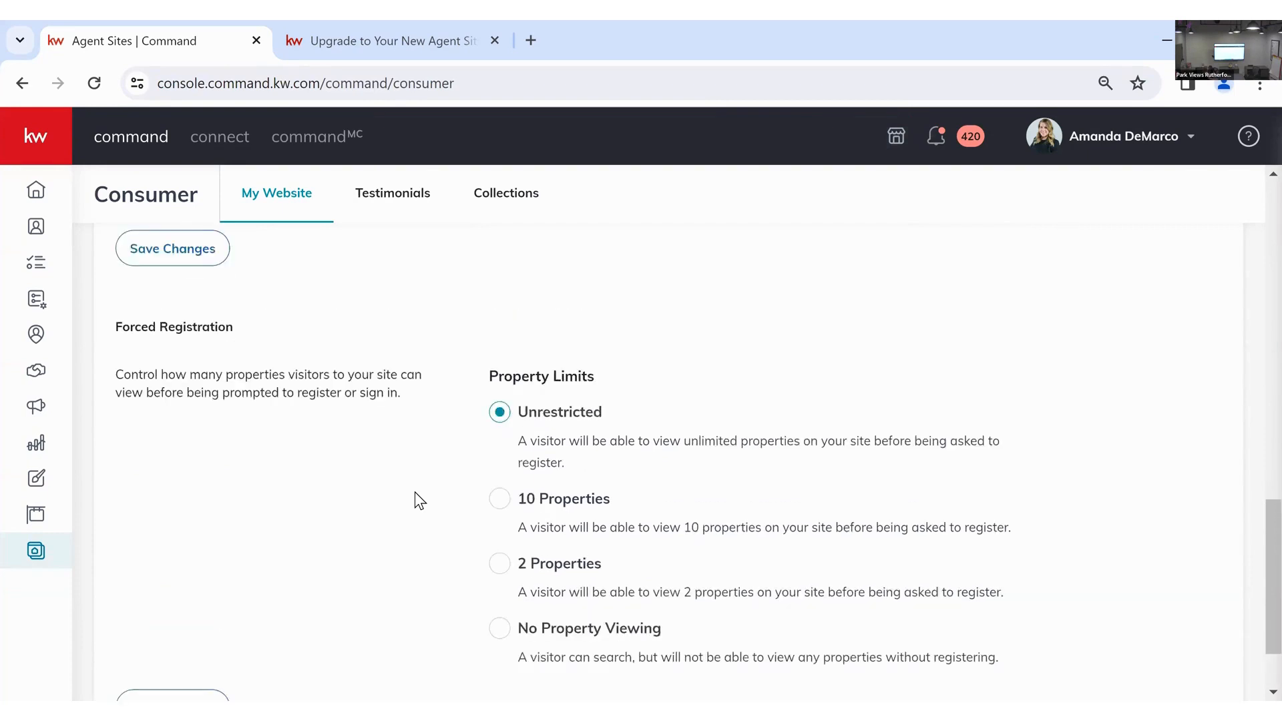
- Leave Forced Registration property limits at Unrestricted and save the general settings
scroll(415, 494, down, 2)
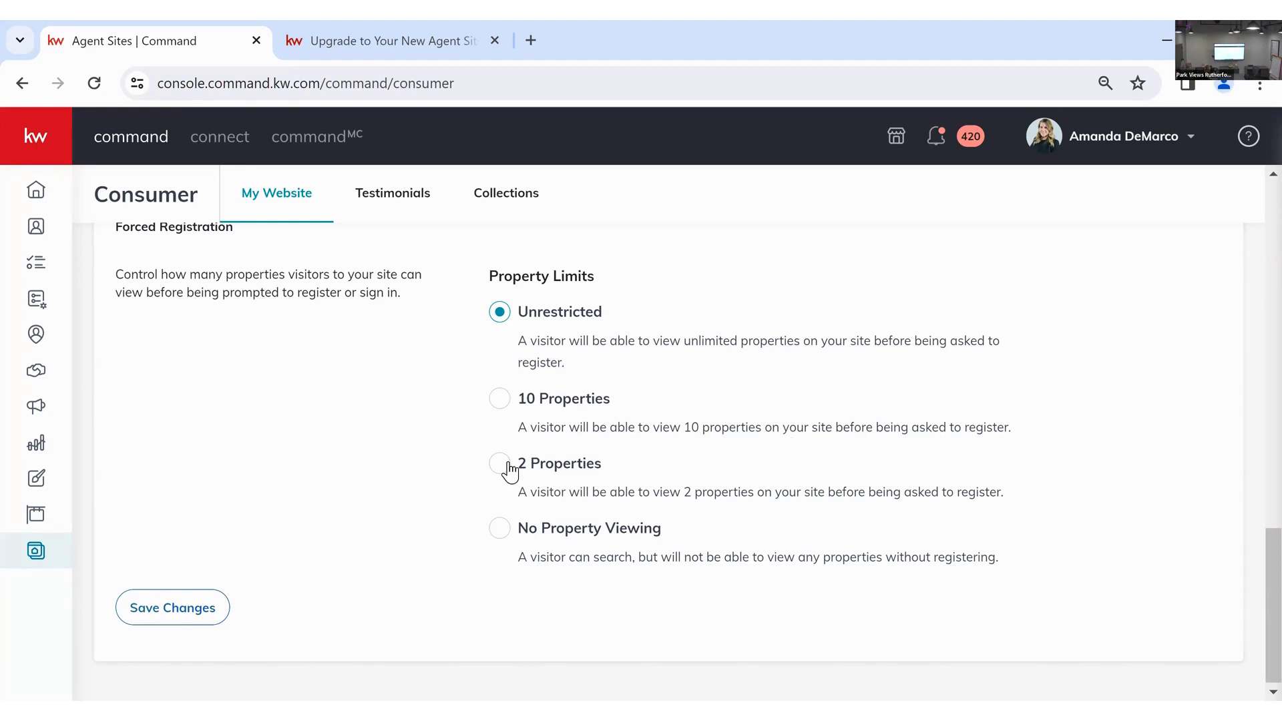
click(223, 604)
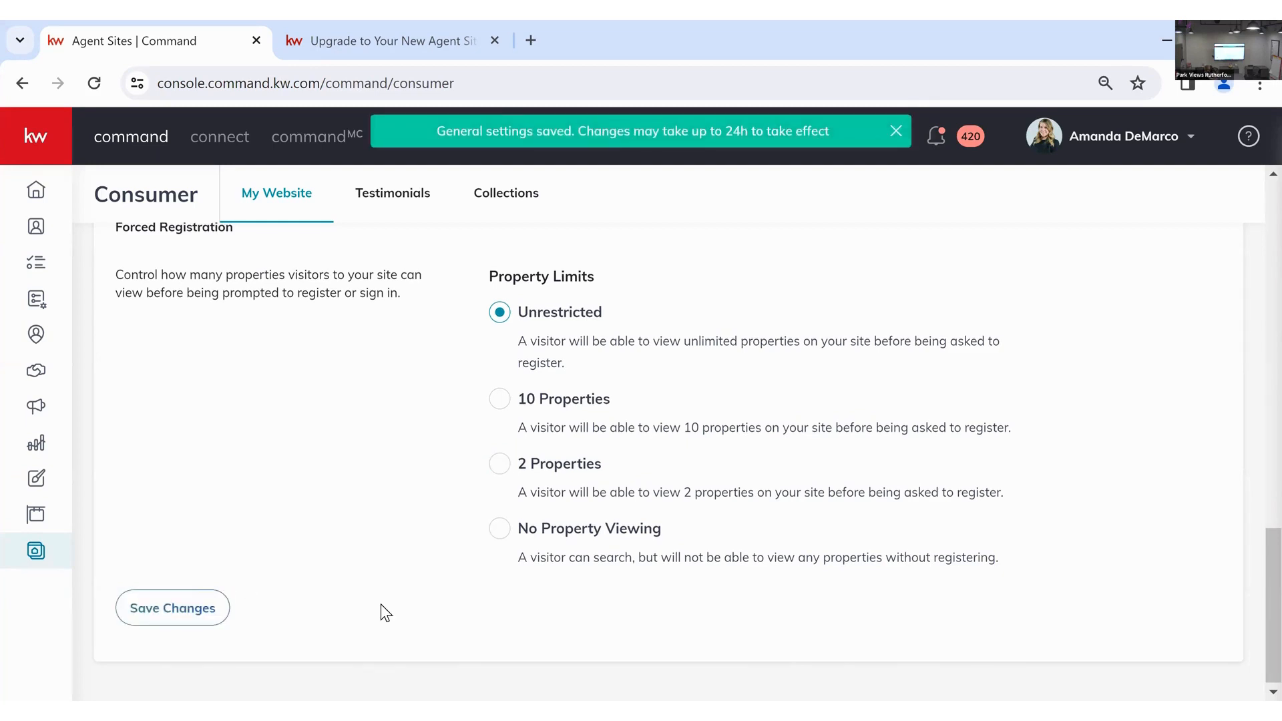
scroll(381, 605, up, 15)
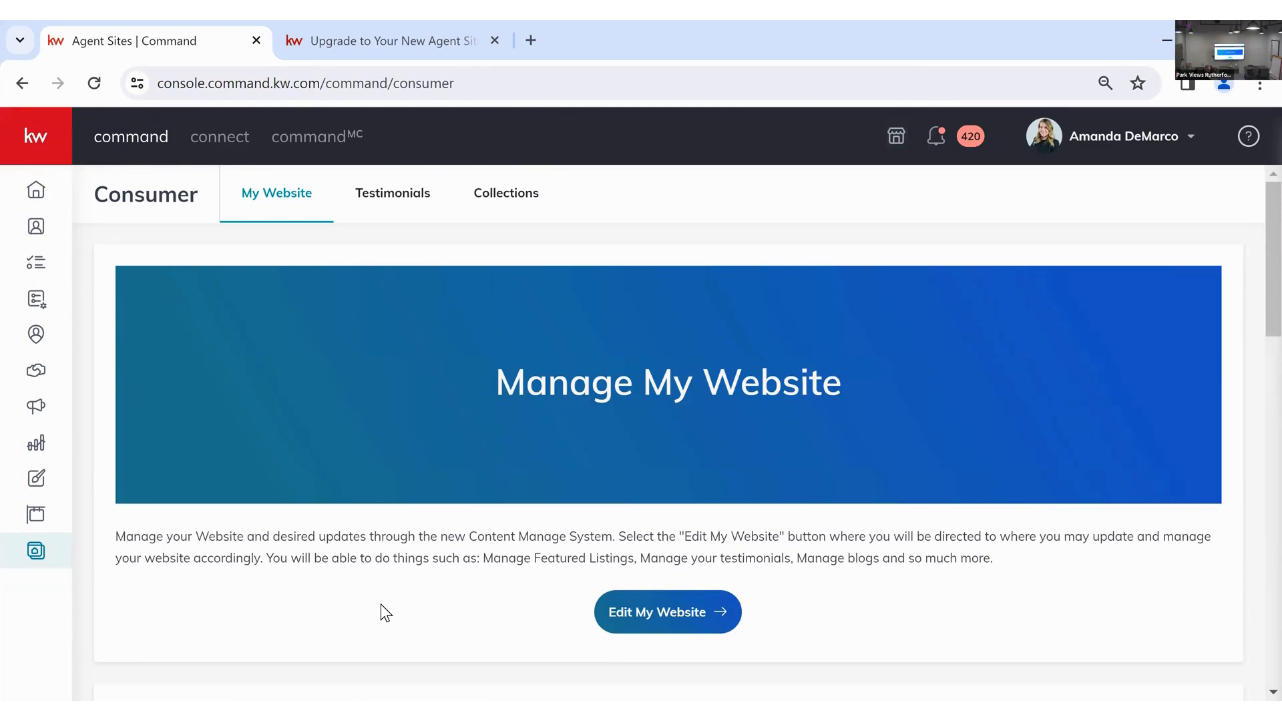
- Launch Brightspot via Edit My Website and restart the Agent Website Builder tour from the welcome modal
click(733, 611)
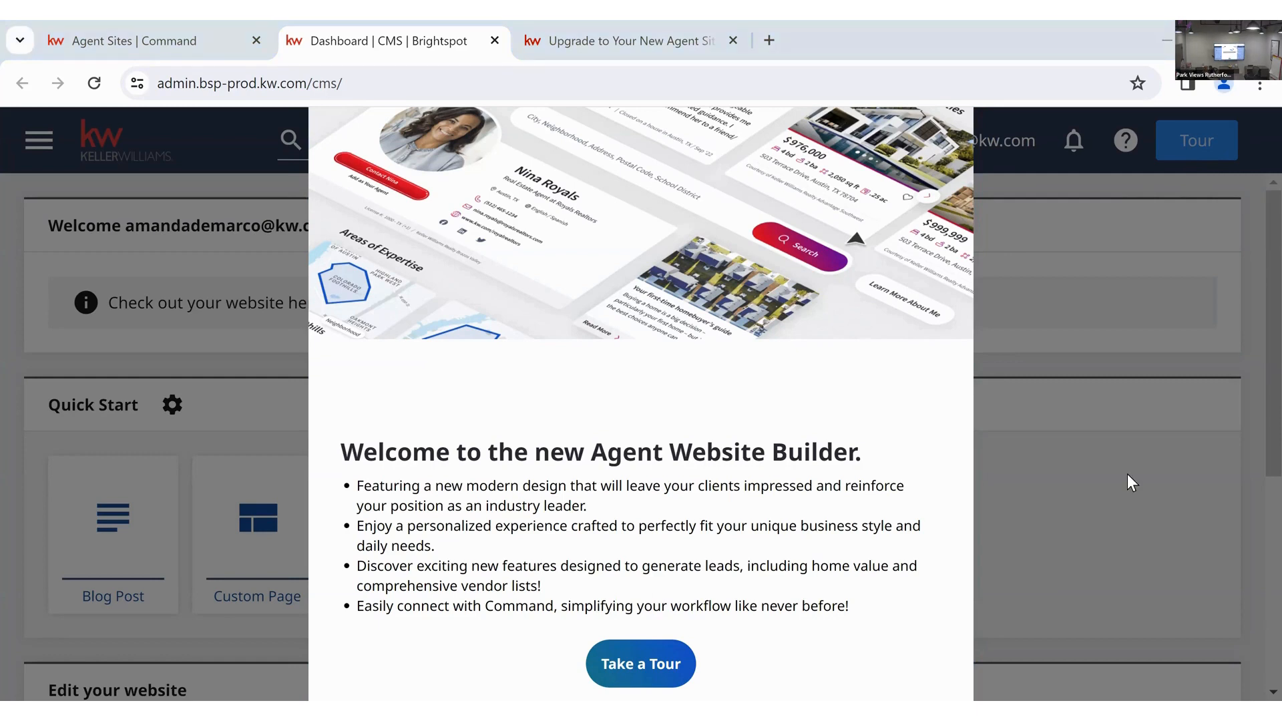
click(652, 663)
click(889, 201)
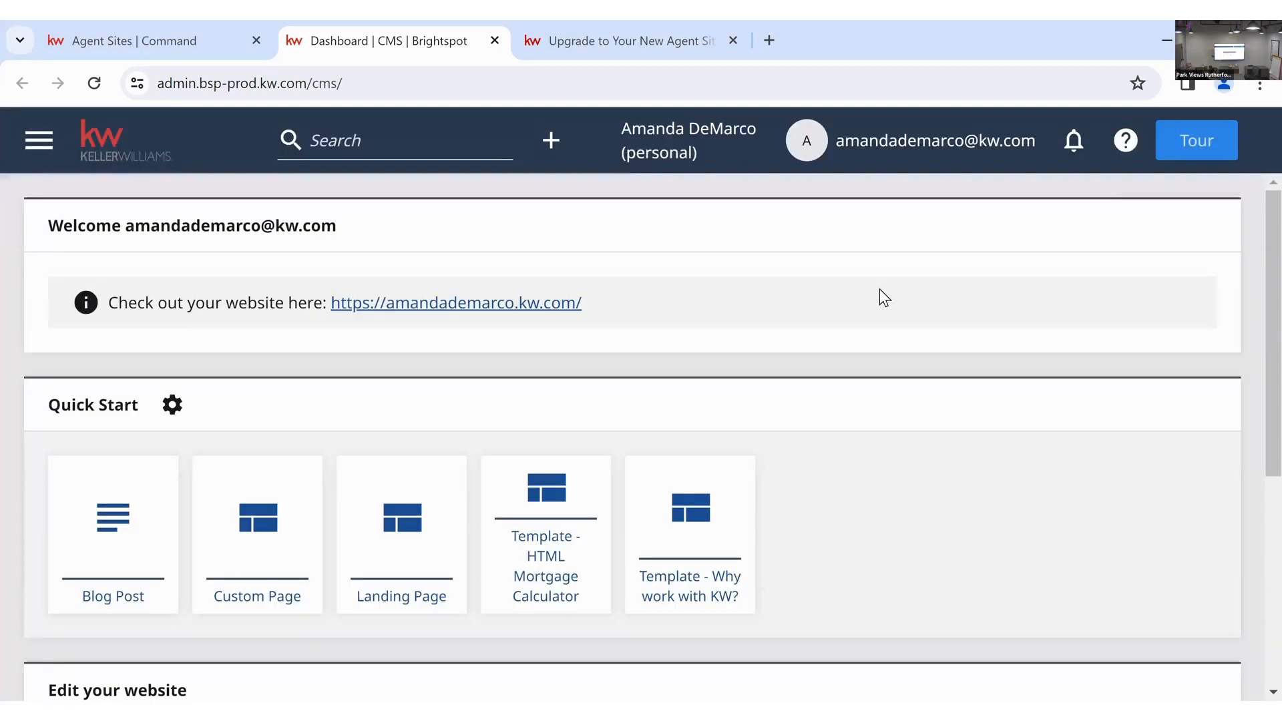
click(1190, 142)
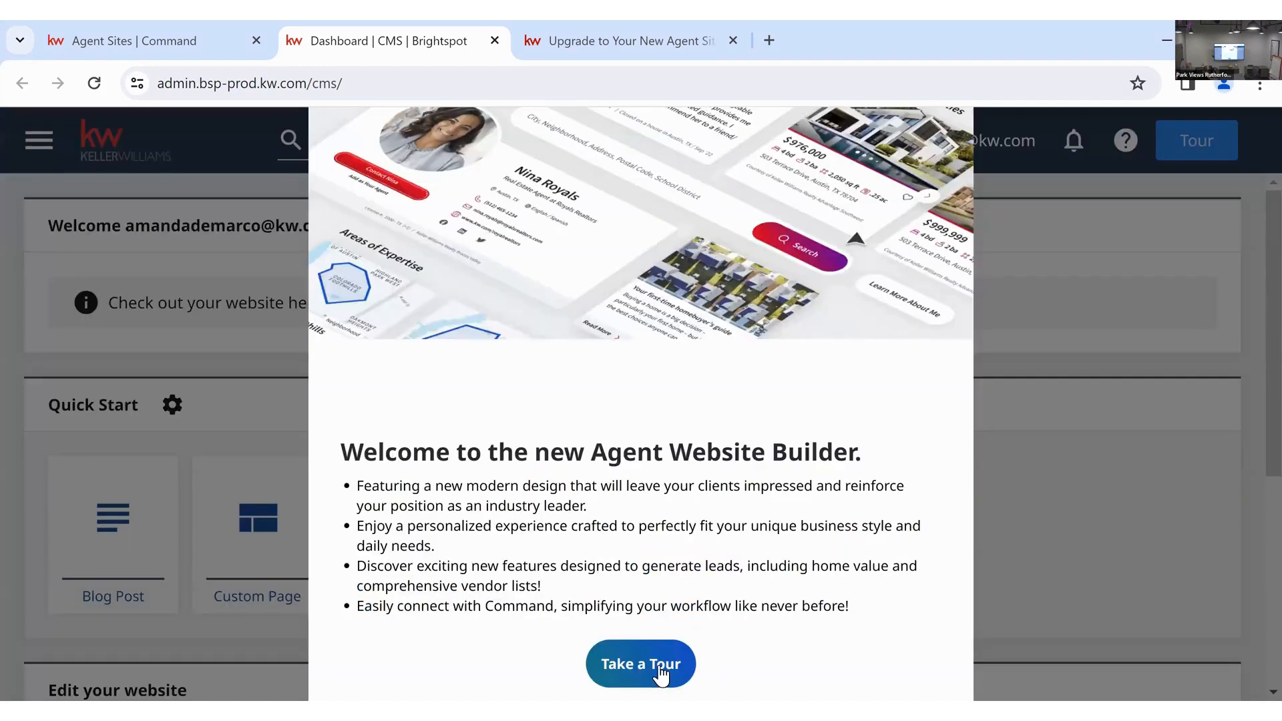
click(660, 671)
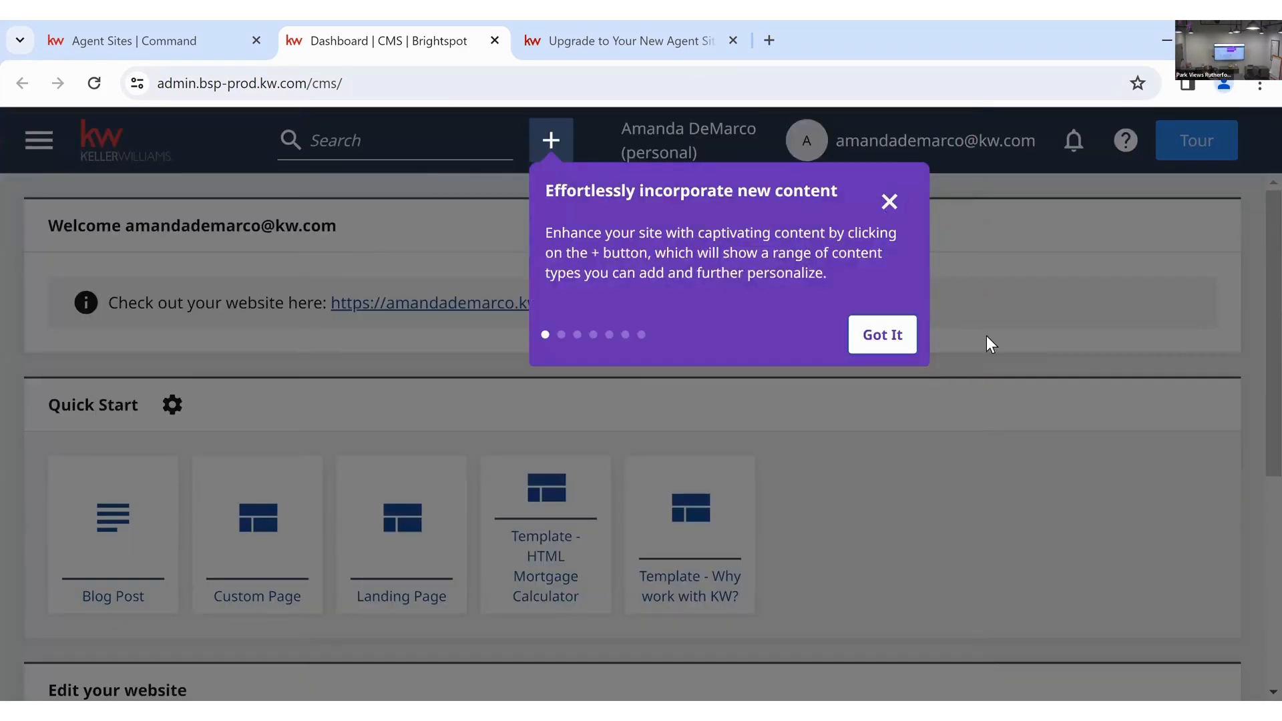
- Close the tour and look over the default pages under Edit your website
click(1065, 454)
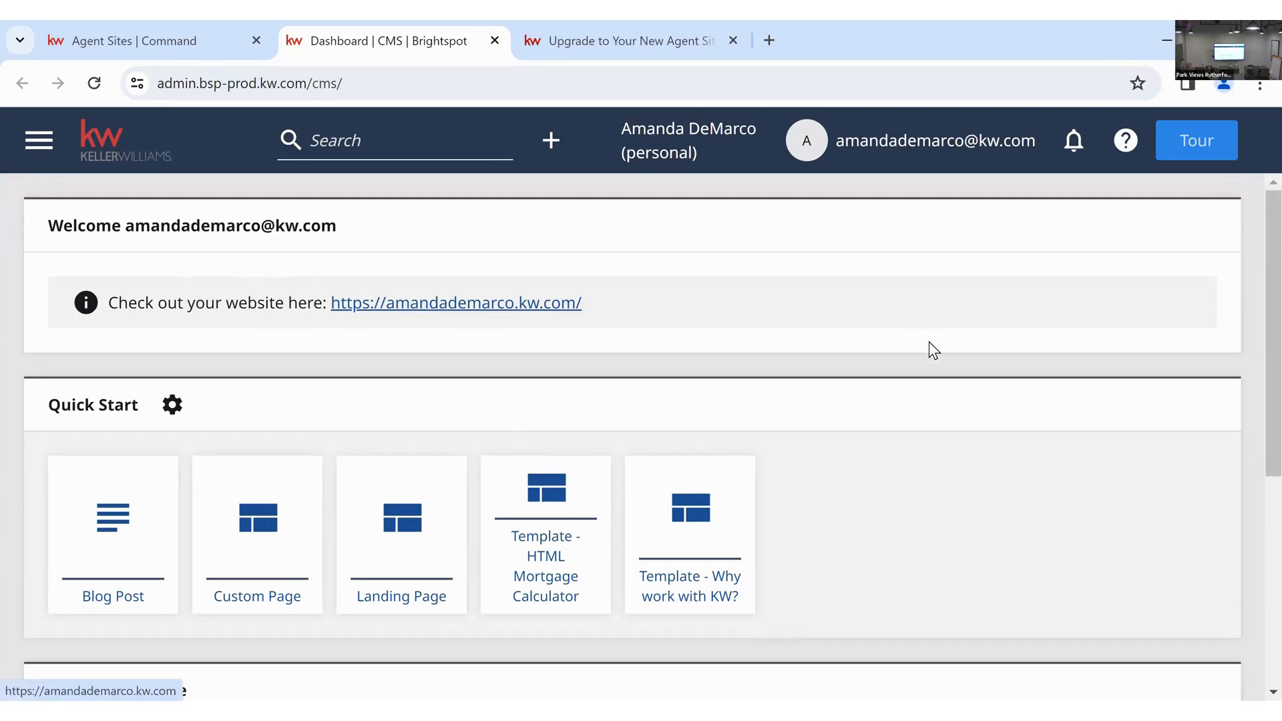
scroll(922, 365, down, 1)
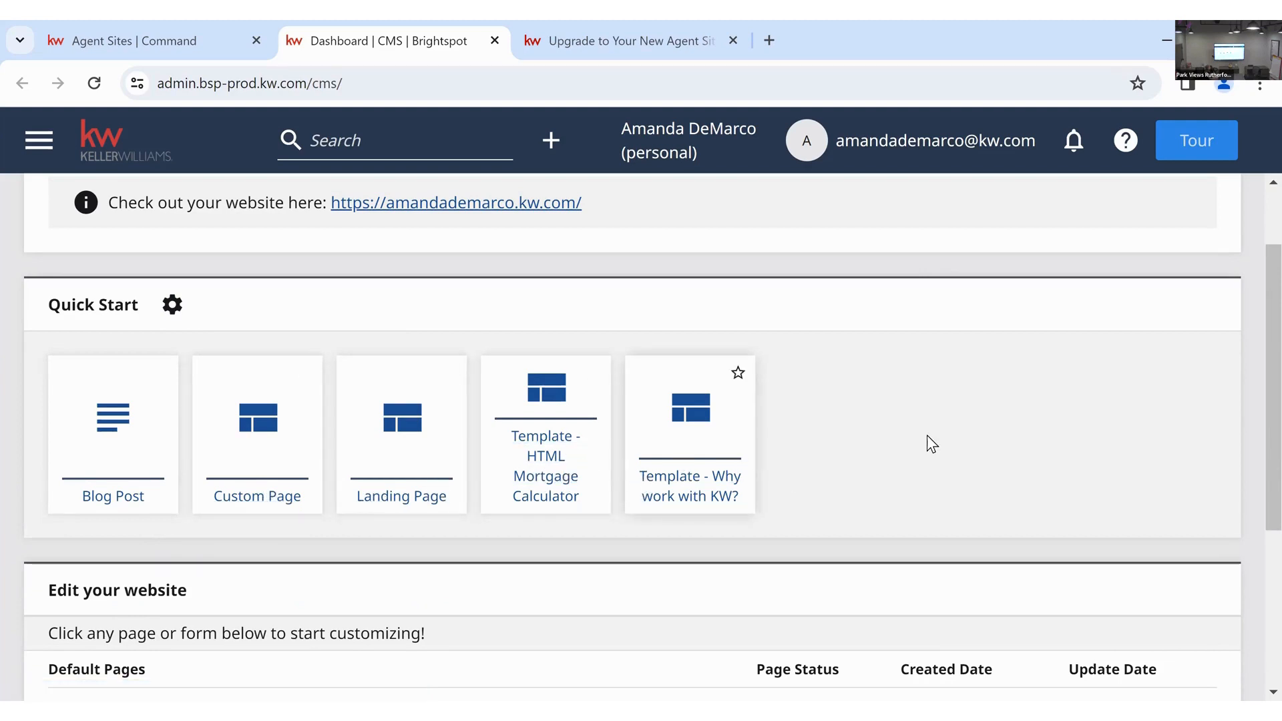
scroll(927, 434, down, 4)
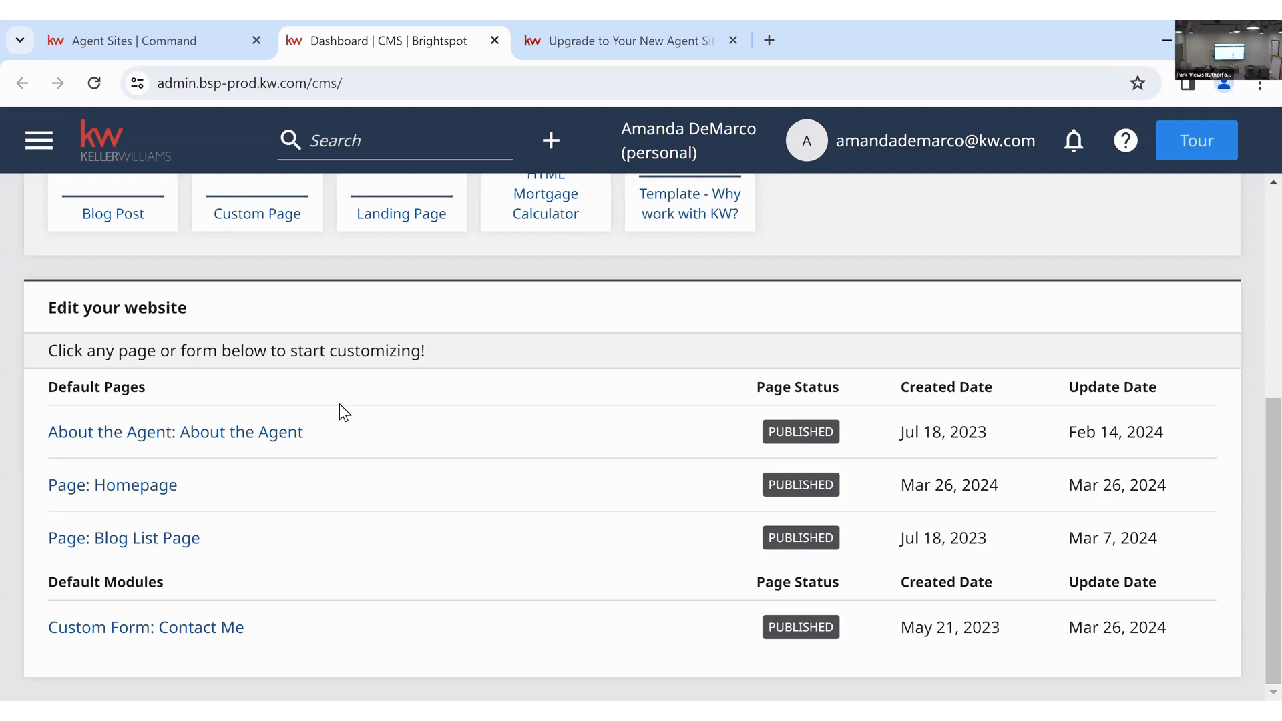
scroll(339, 413, up, 5)
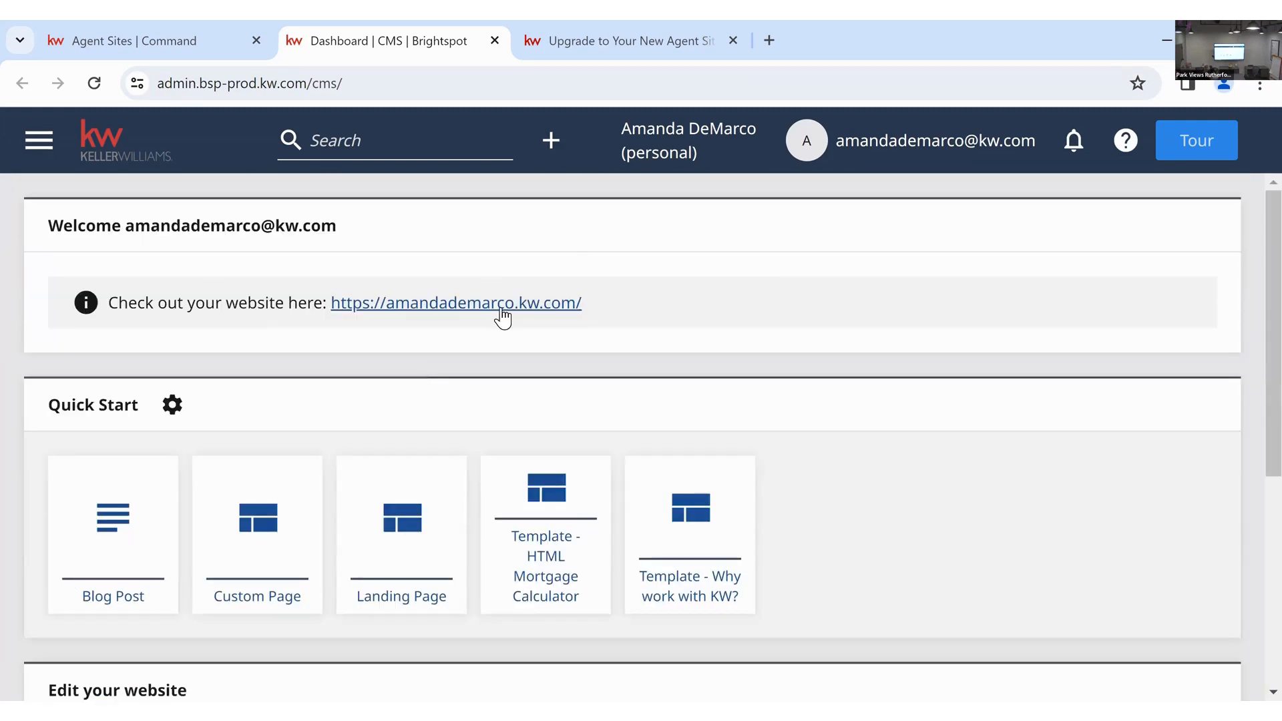
- Open the live agent website and scroll down to the contact details and office map
click(512, 308)
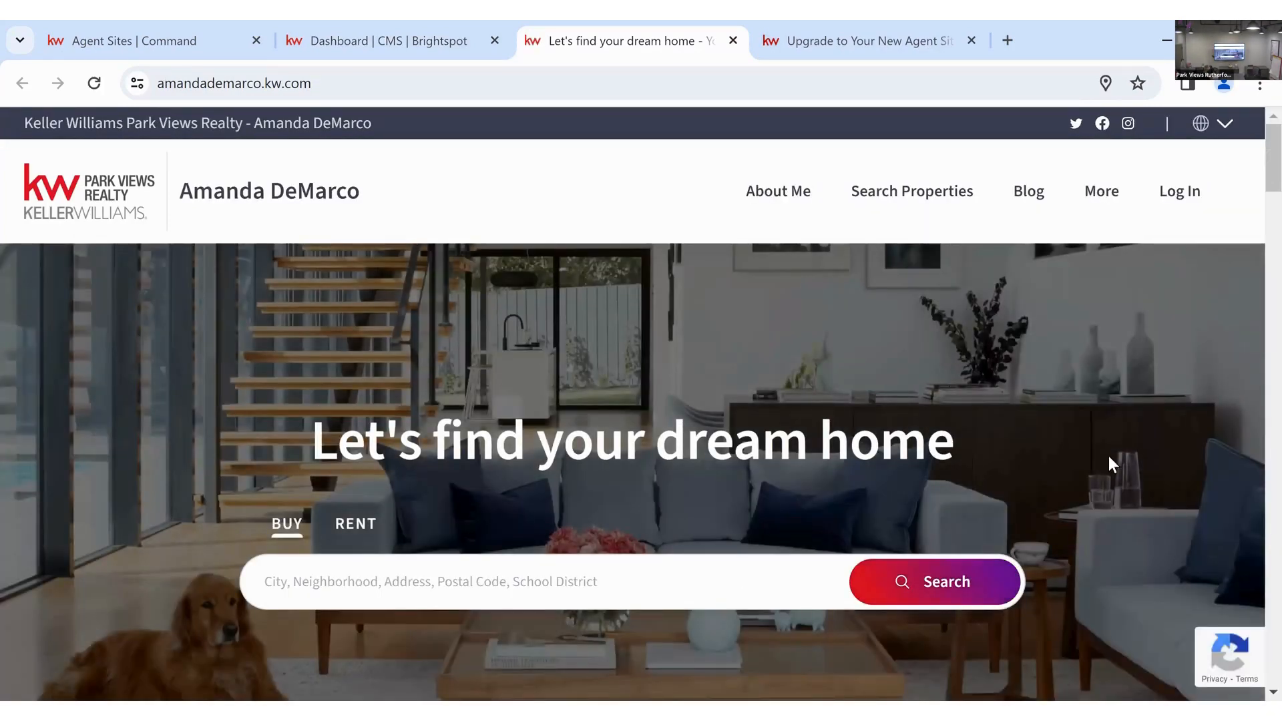
scroll(1109, 464, down, 5)
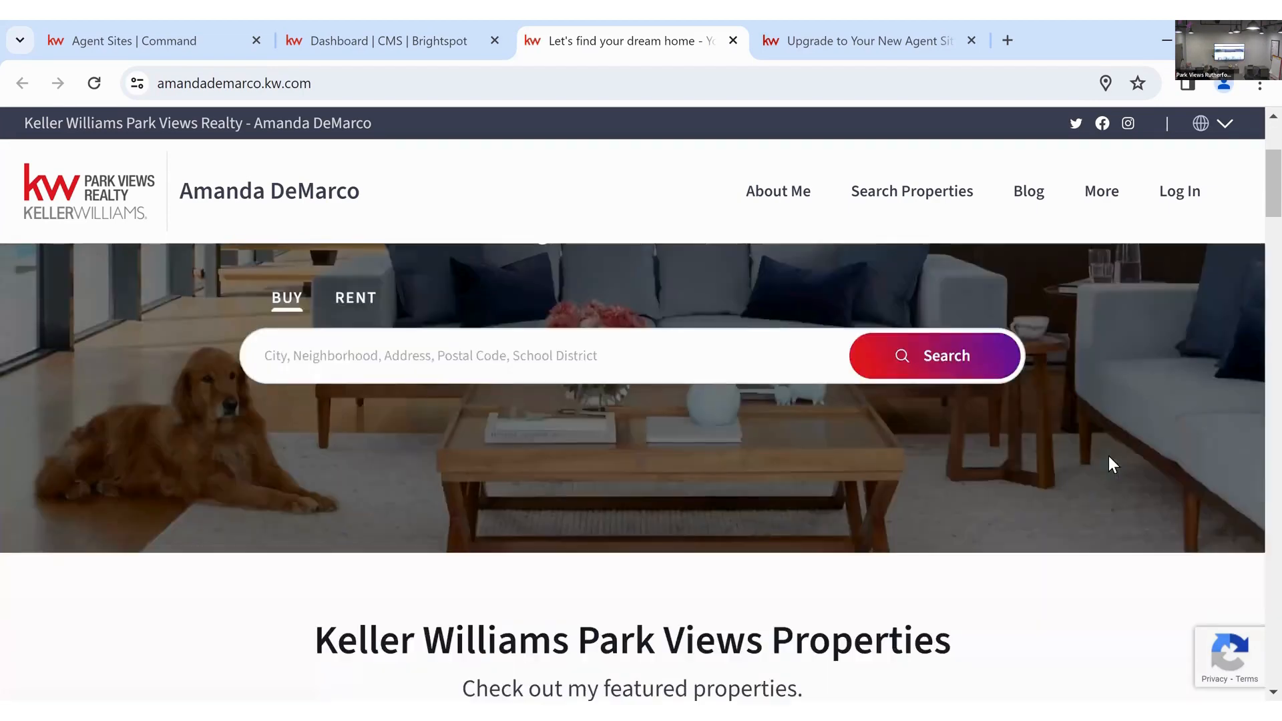
scroll(1109, 458, down, 3)
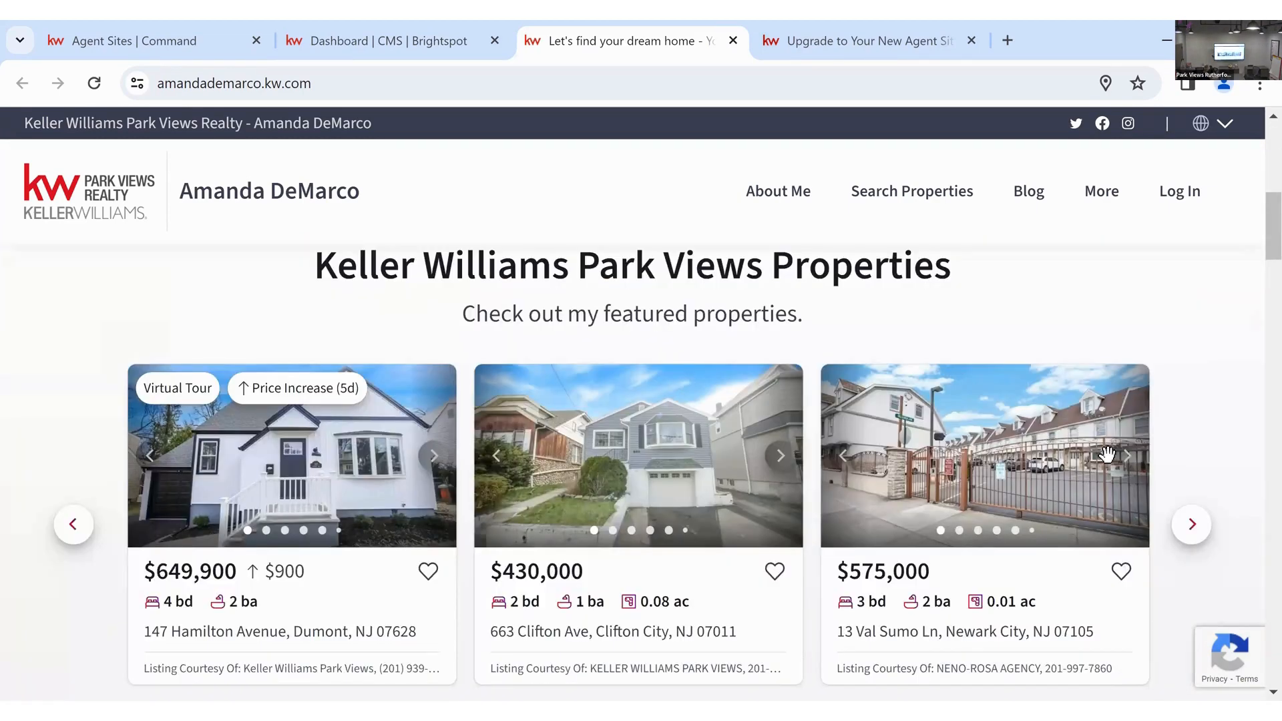
scroll(1108, 455, down, 8)
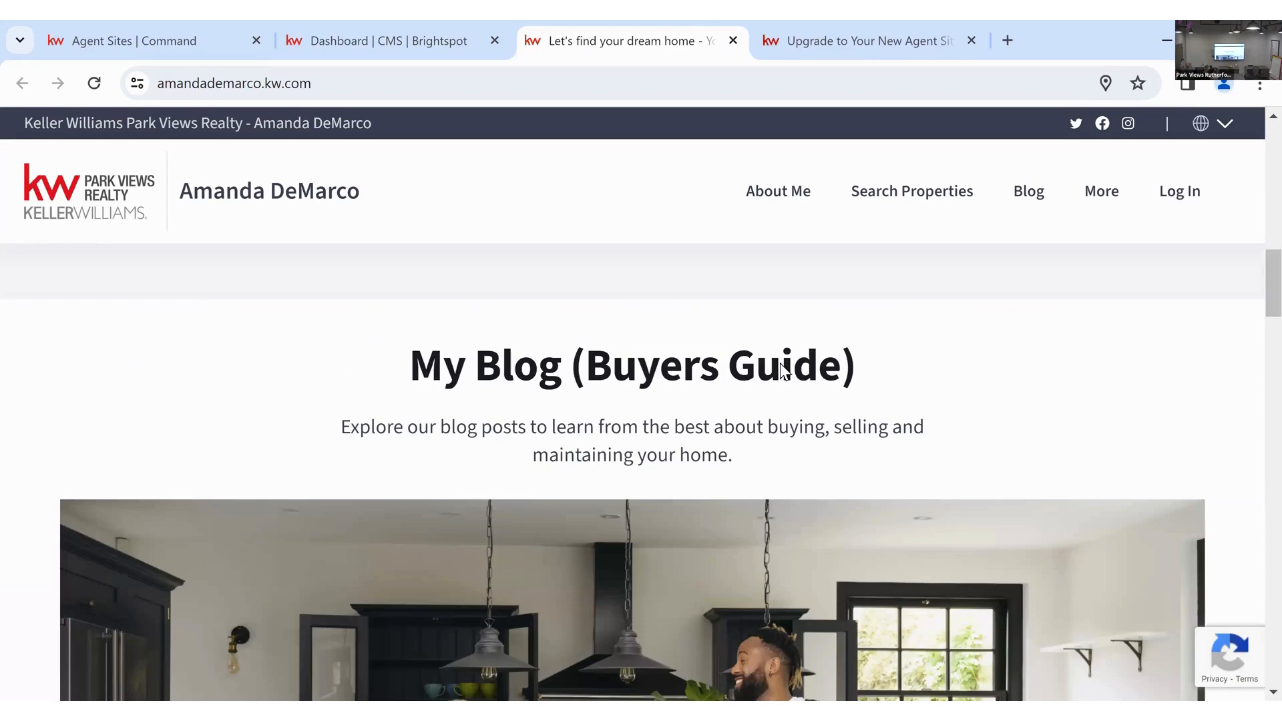
scroll(1027, 367, down, 9)
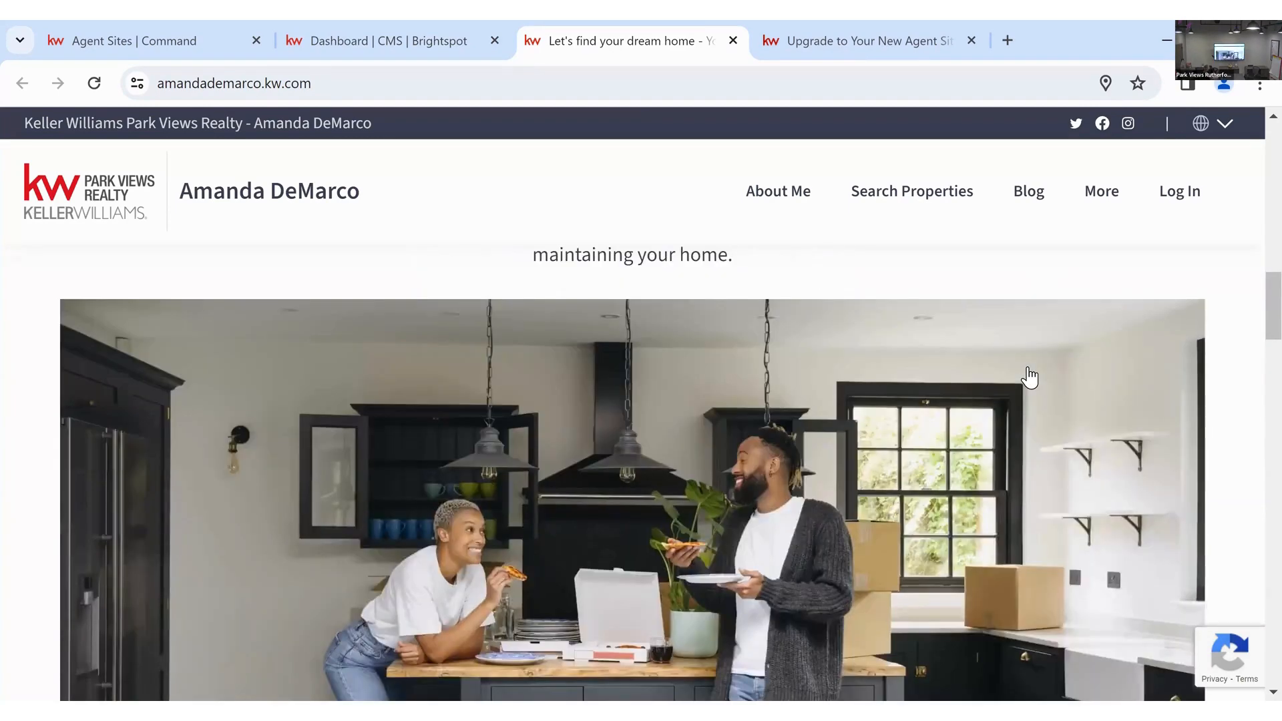
scroll(919, 371, down, 4)
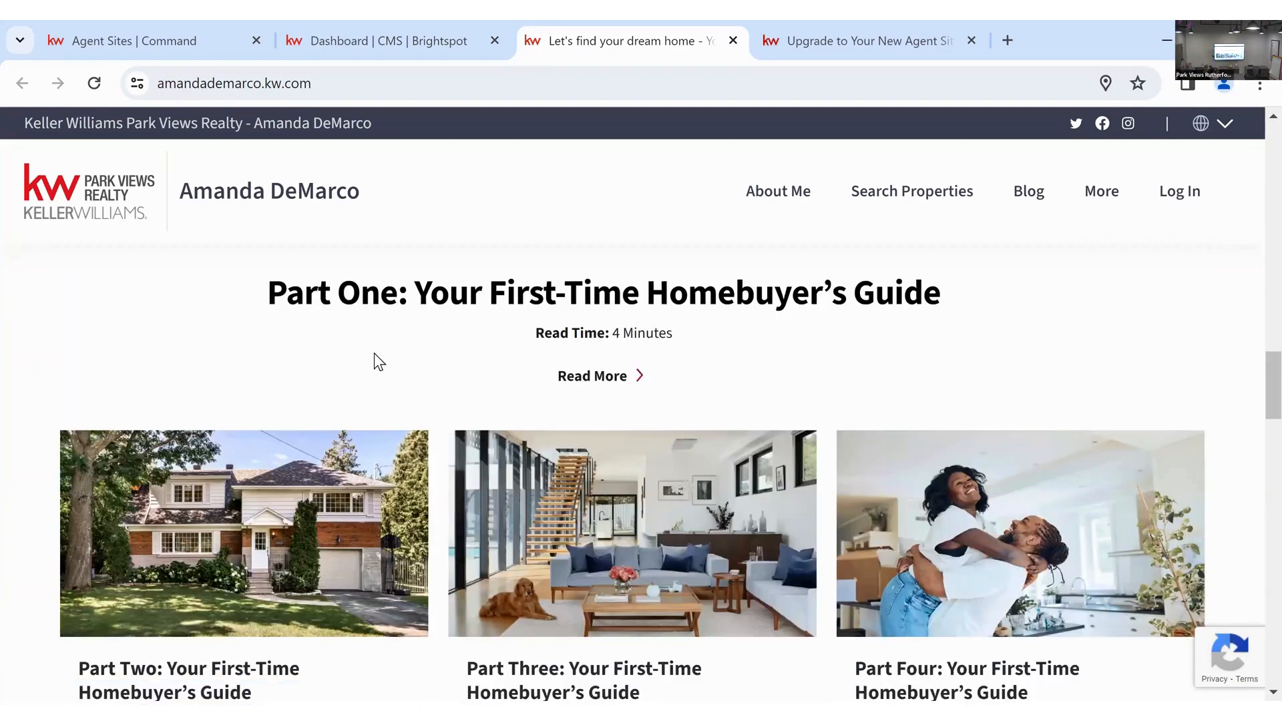
scroll(969, 481, down, 2)
scroll(726, 666, down, 2)
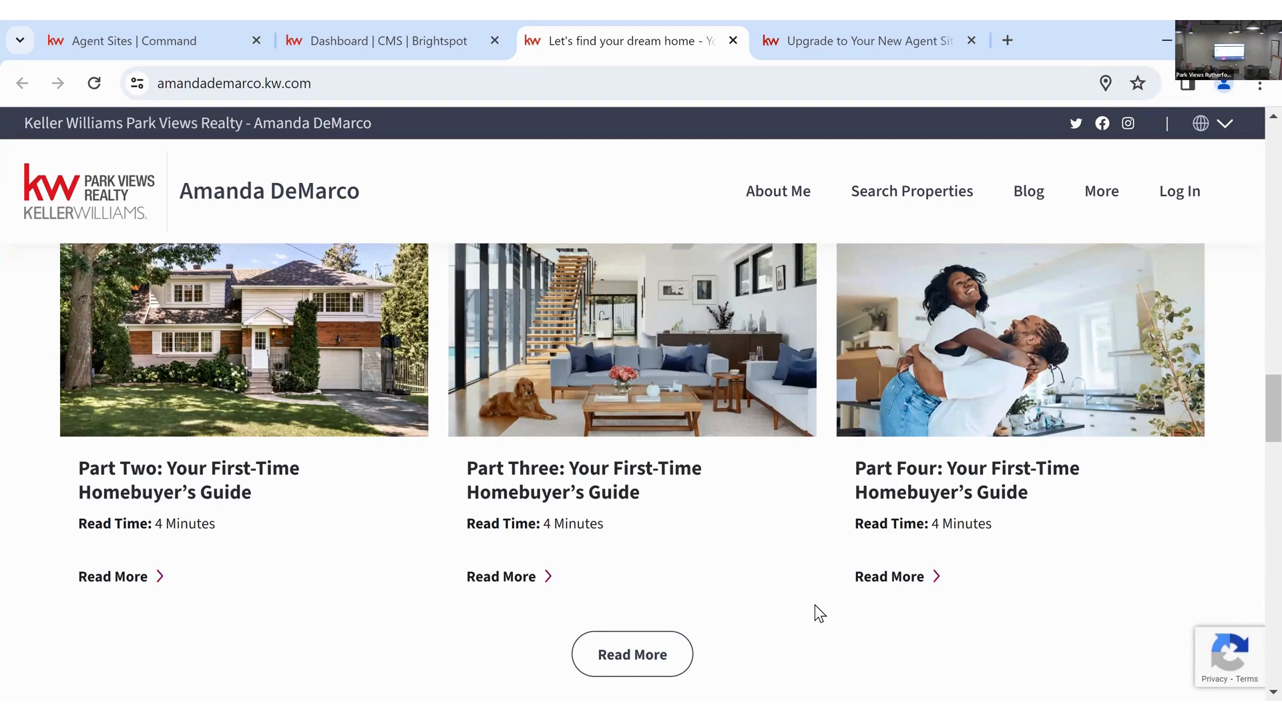
scroll(737, 507, down, 3)
scroll(775, 461, down, 5)
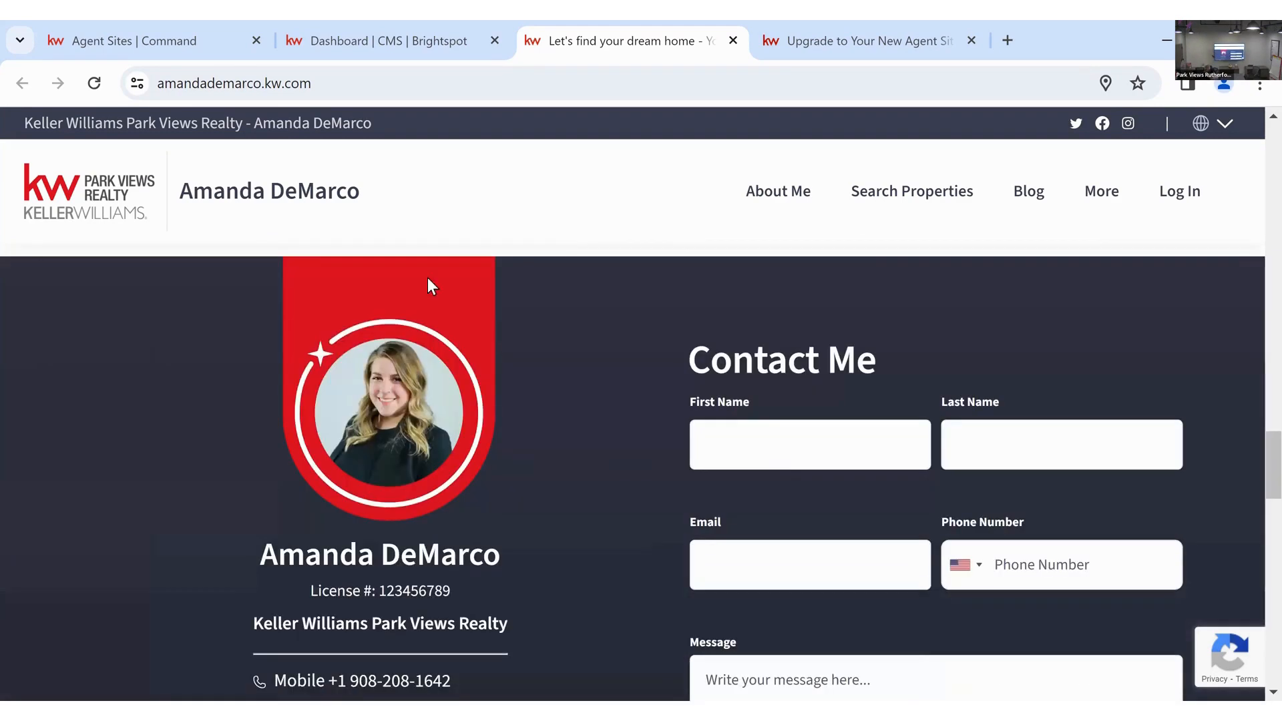
scroll(694, 531, down, 2)
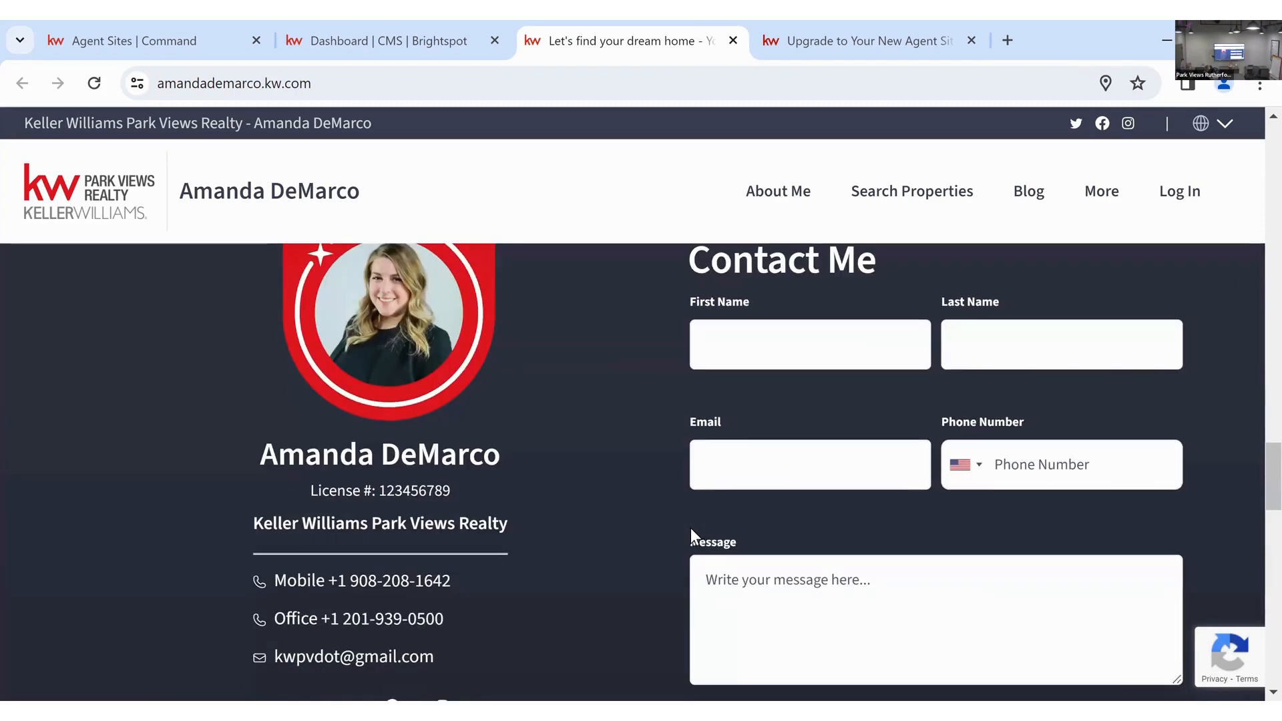
- Set the browser zoom to 90%, then return to Brightspot's Edit your website page list
click(1259, 86)
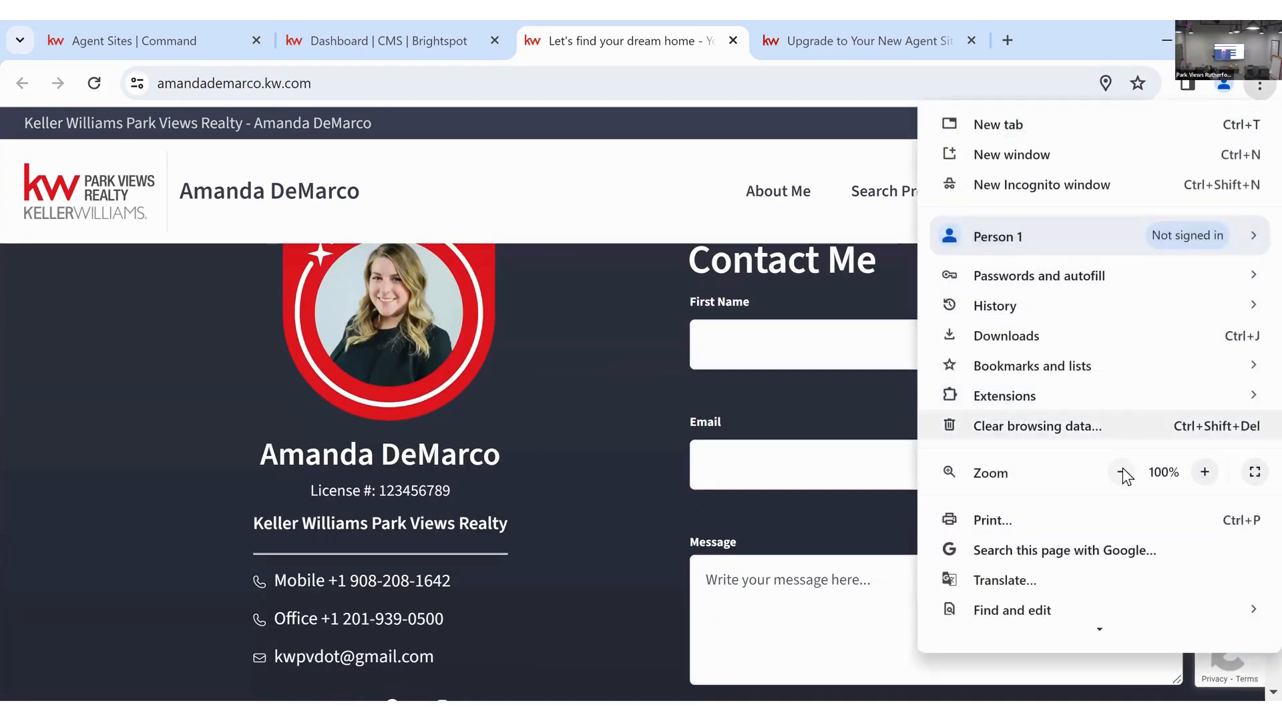
click(1122, 472)
click(609, 472)
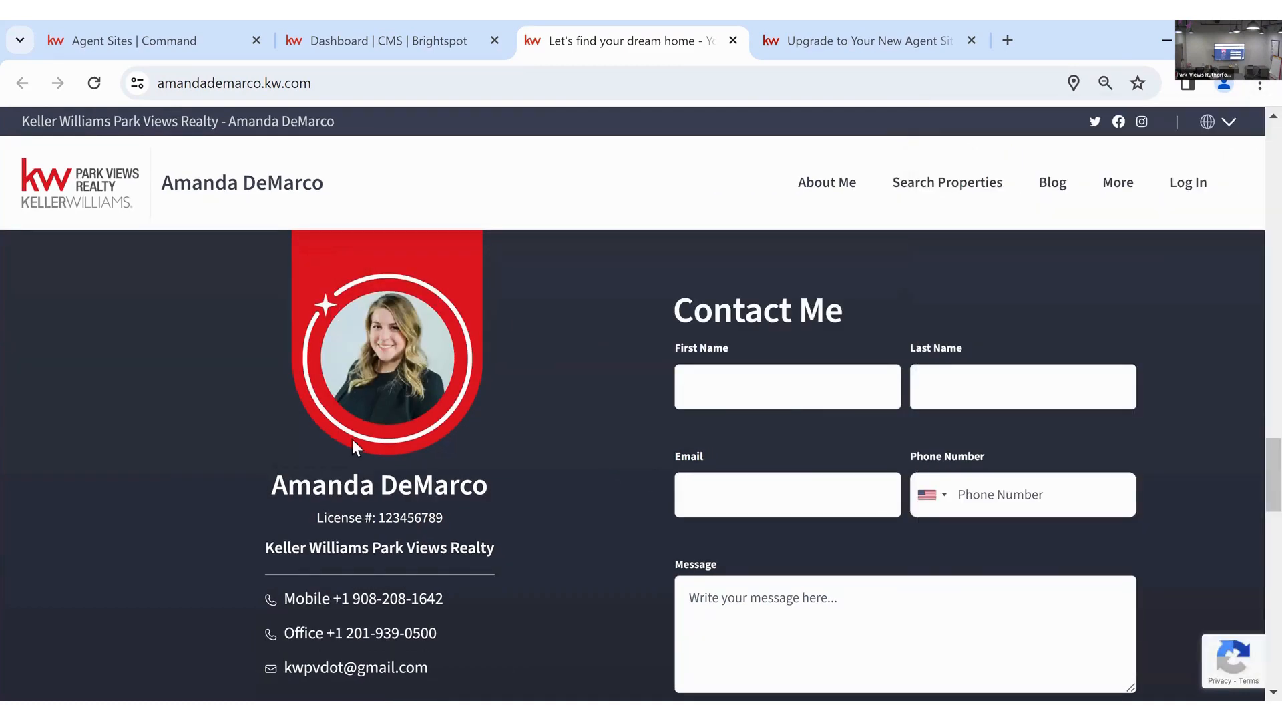
scroll(289, 558, down, 2)
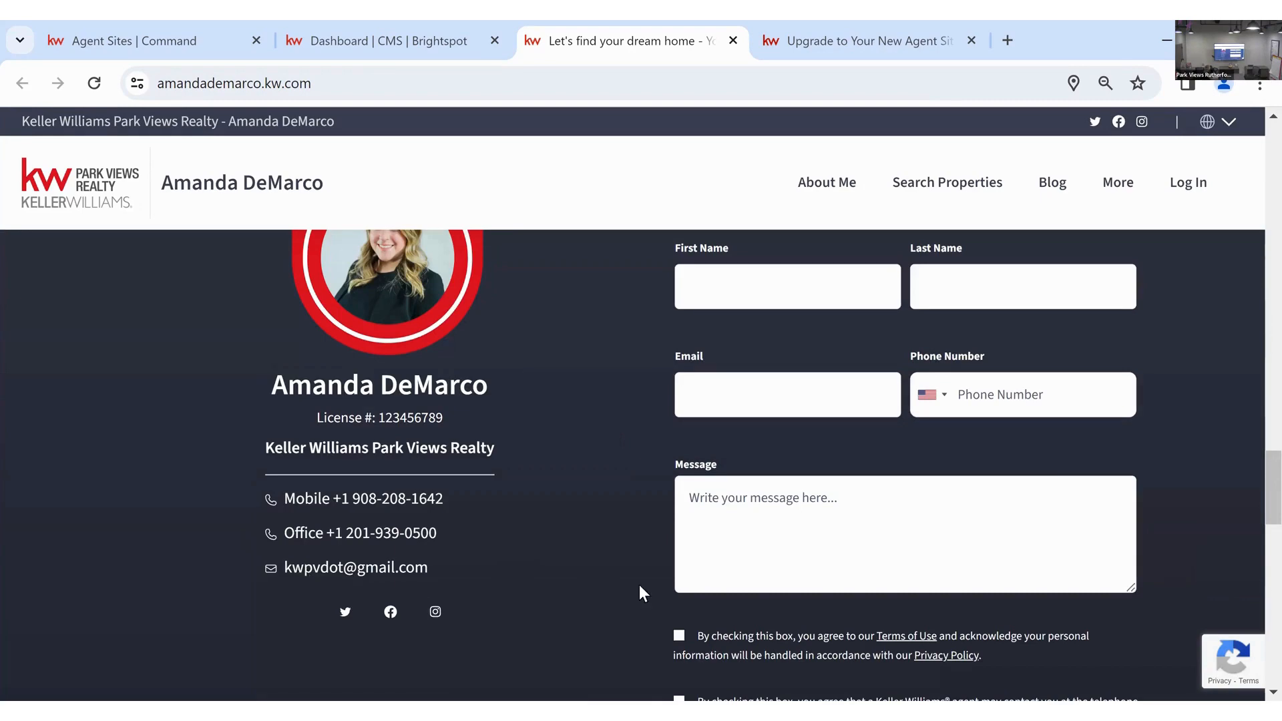
scroll(639, 592, up, 2)
scroll(639, 569, down, 10)
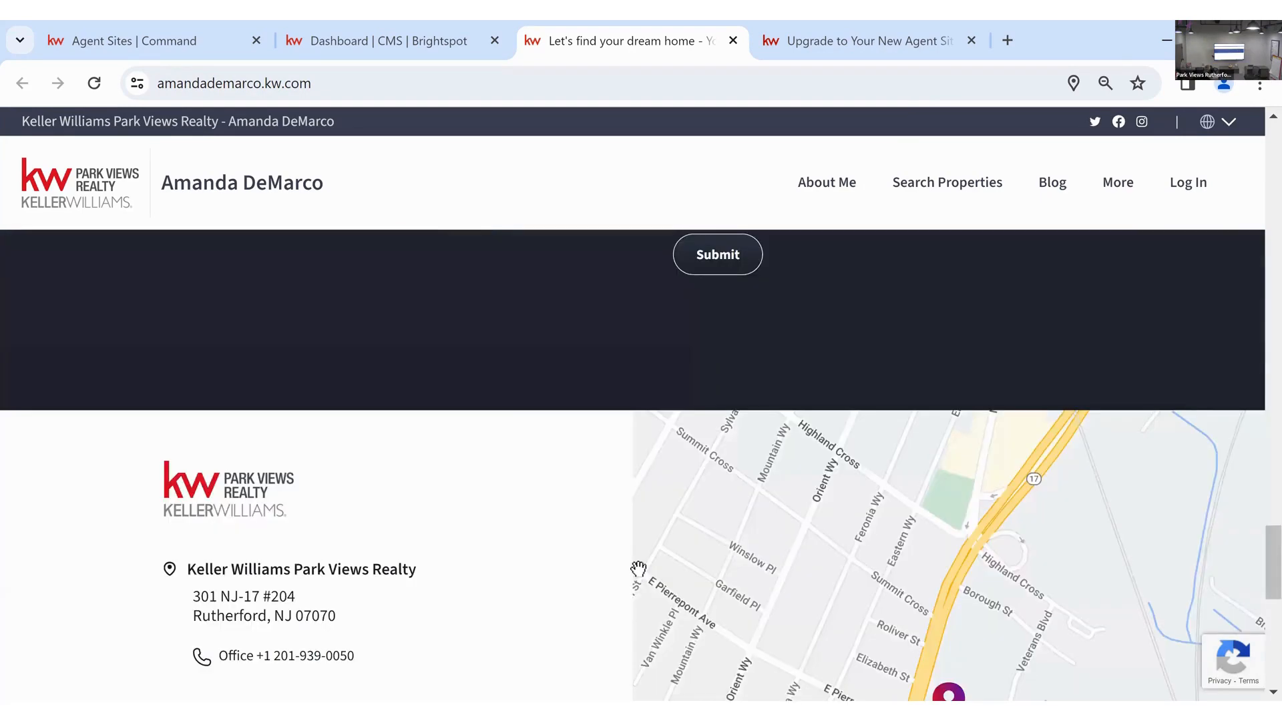
scroll(638, 569, down, 4)
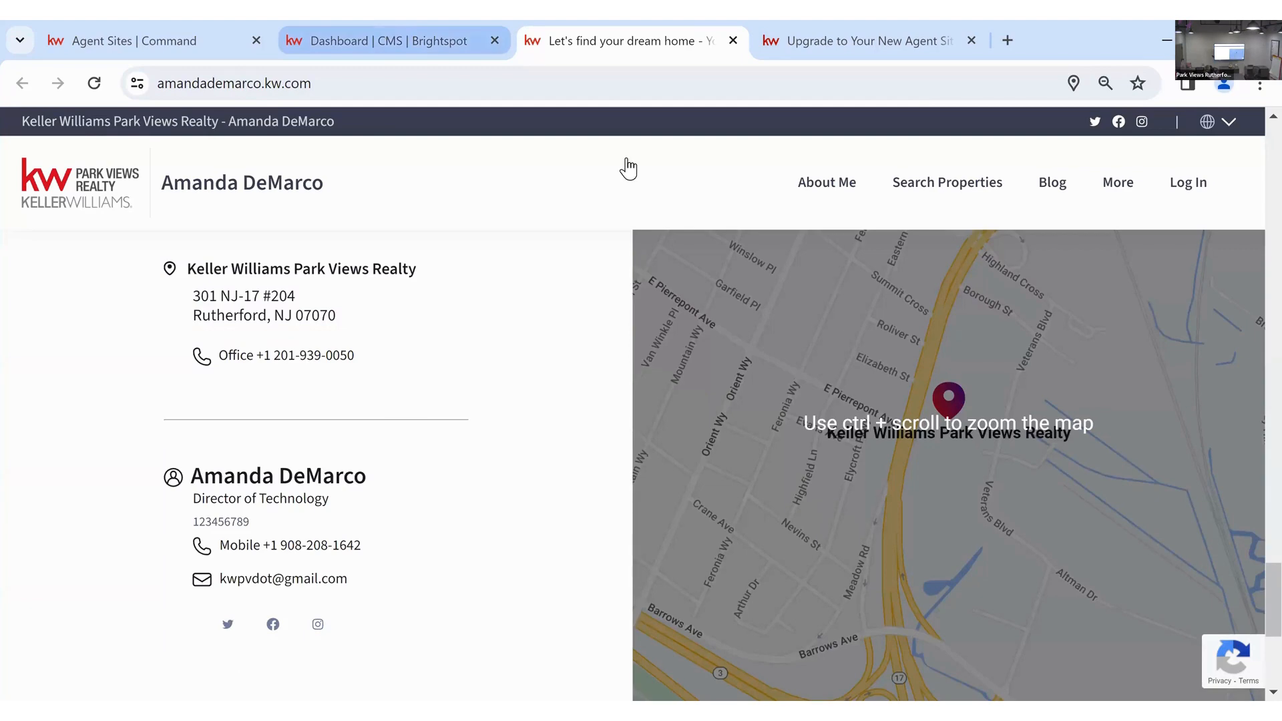
key(ctrl+shift+Tab)
scroll(351, 475, down, 5)
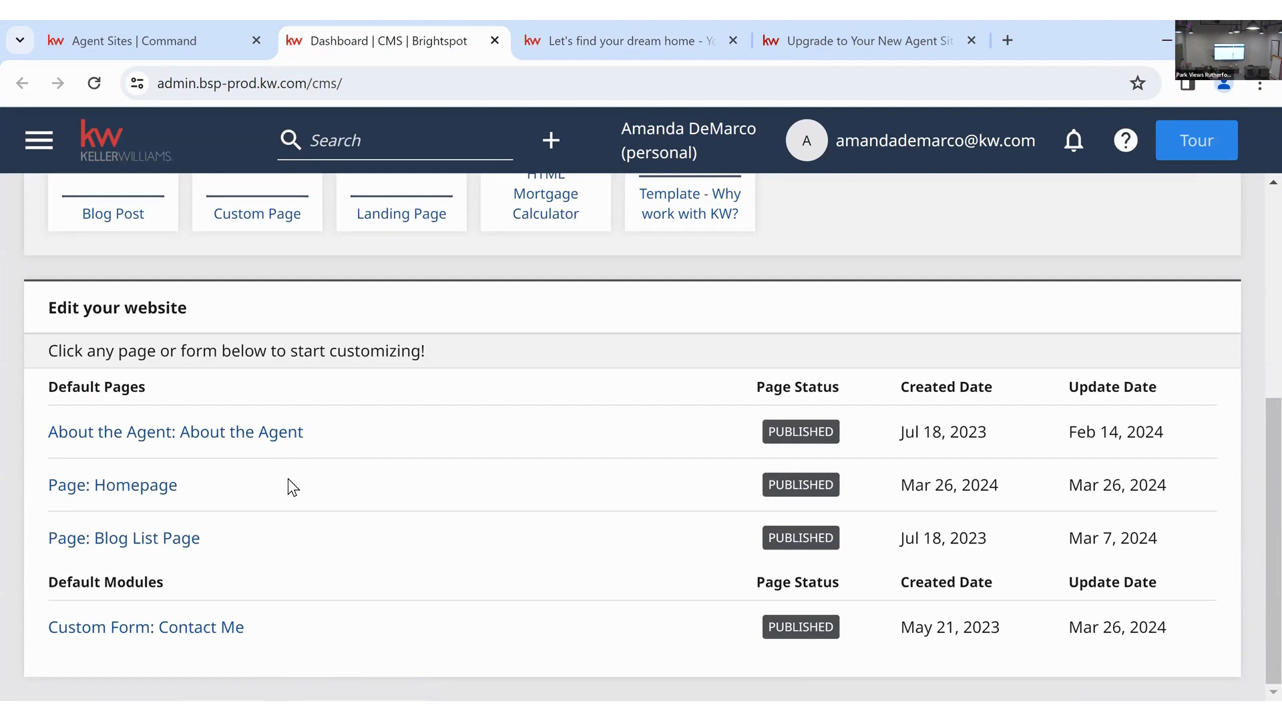
- Discard the restored Homepage draft and reopen the Homepage in the editor
click(160, 484)
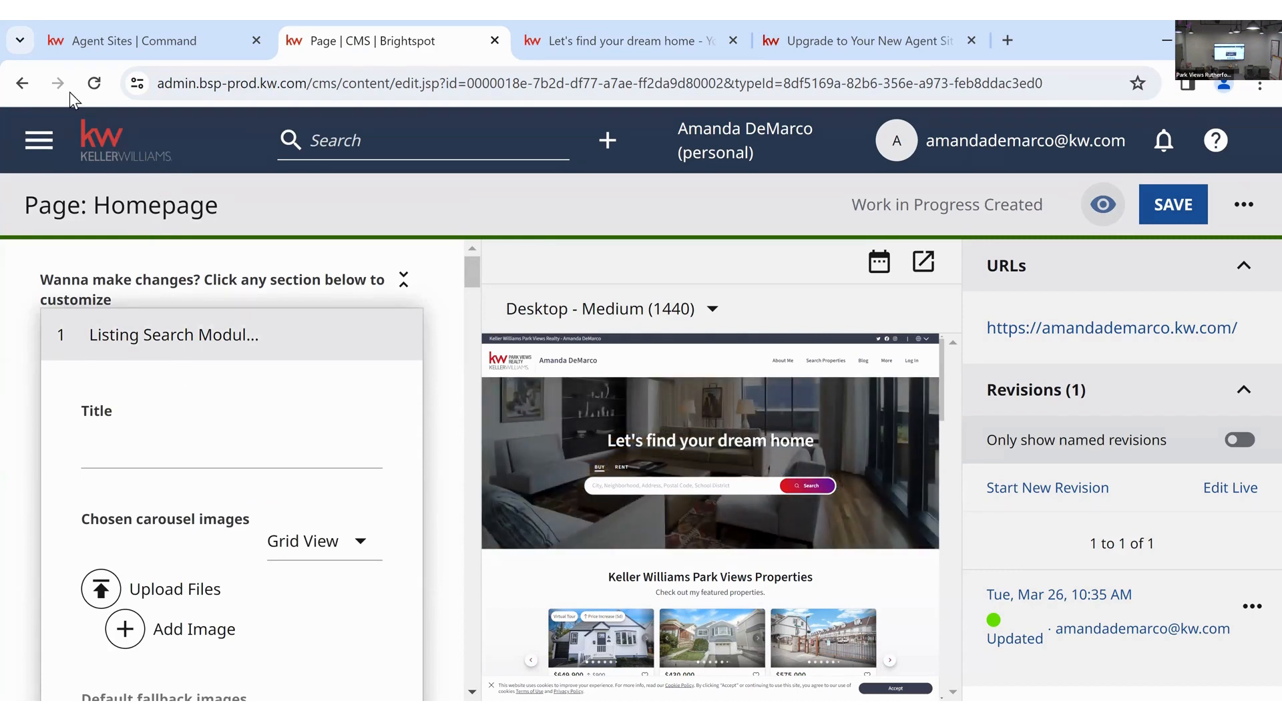
click(22, 84)
key(Return)
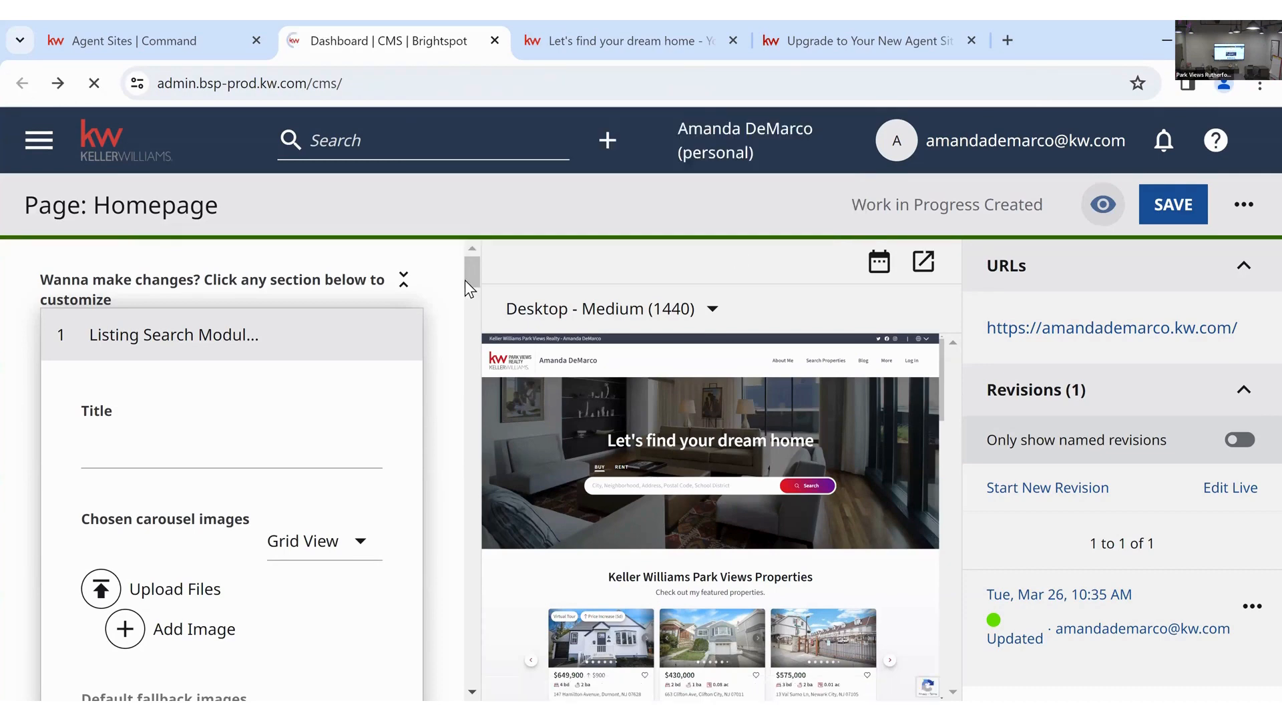
scroll(138, 580, down, 3)
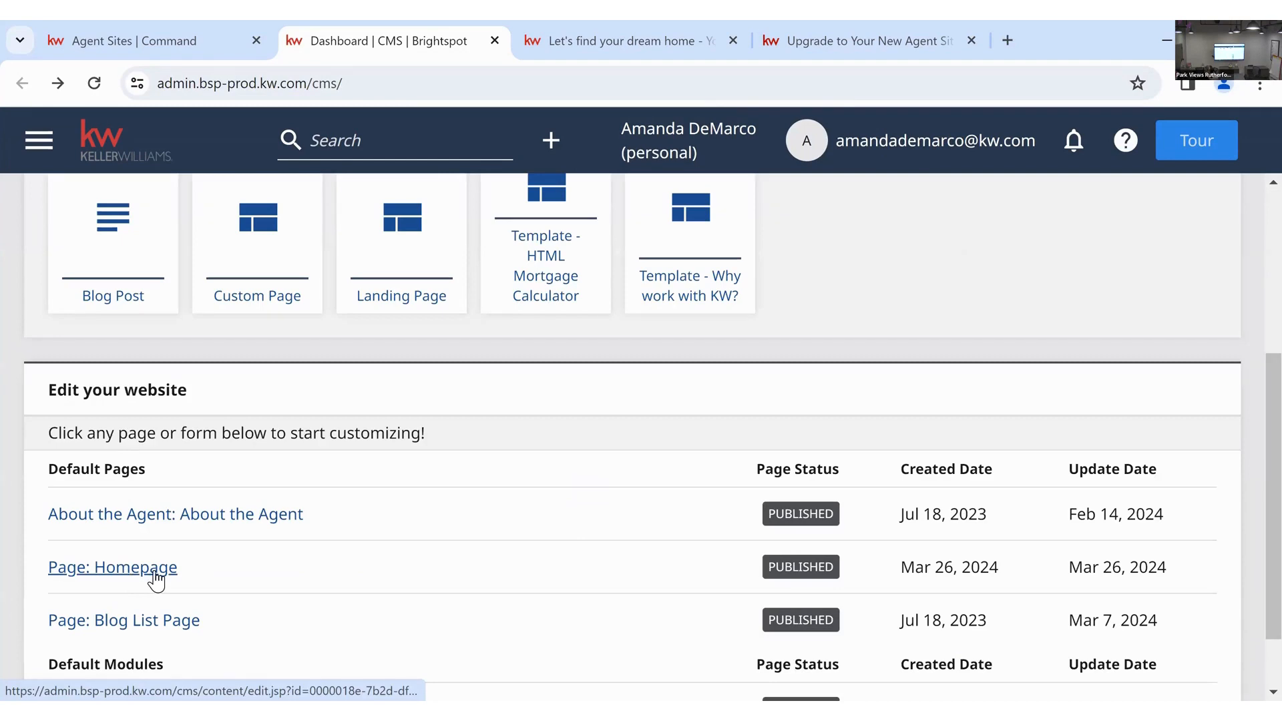
click(154, 572)
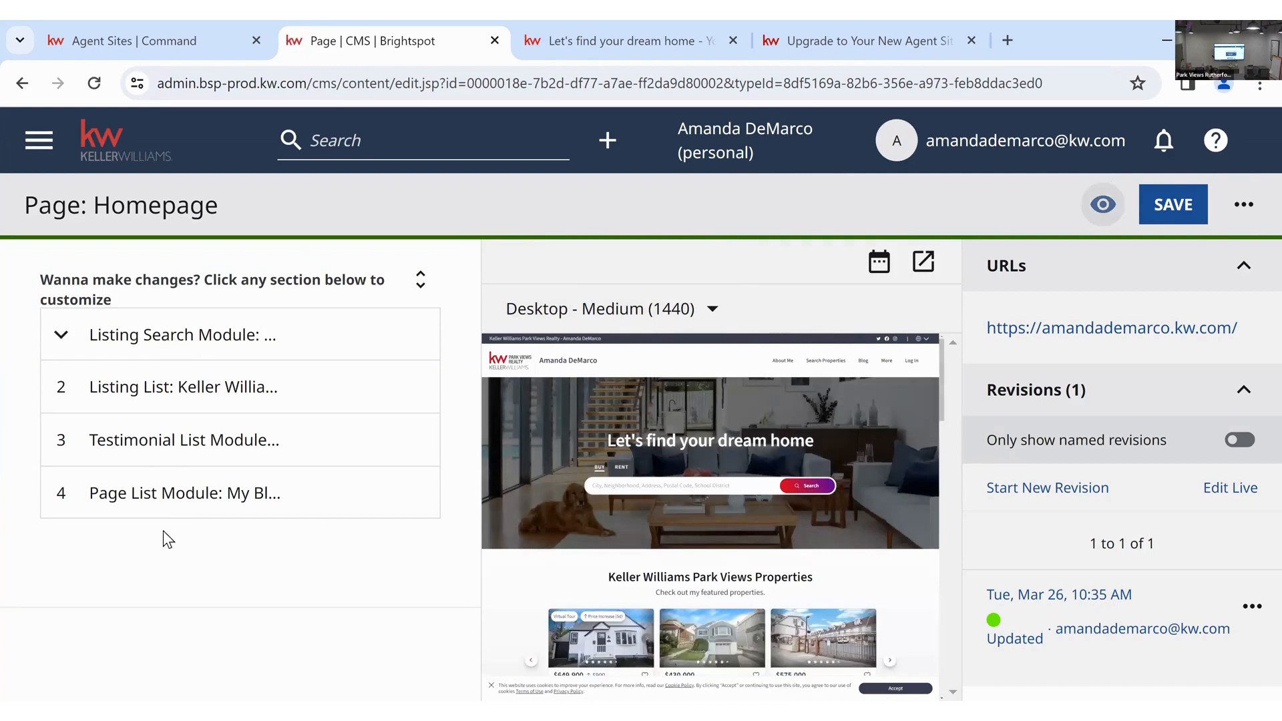
- Retitle the Listing Search Module with the agent's full name followed by 'Real Estate'
click(422, 281)
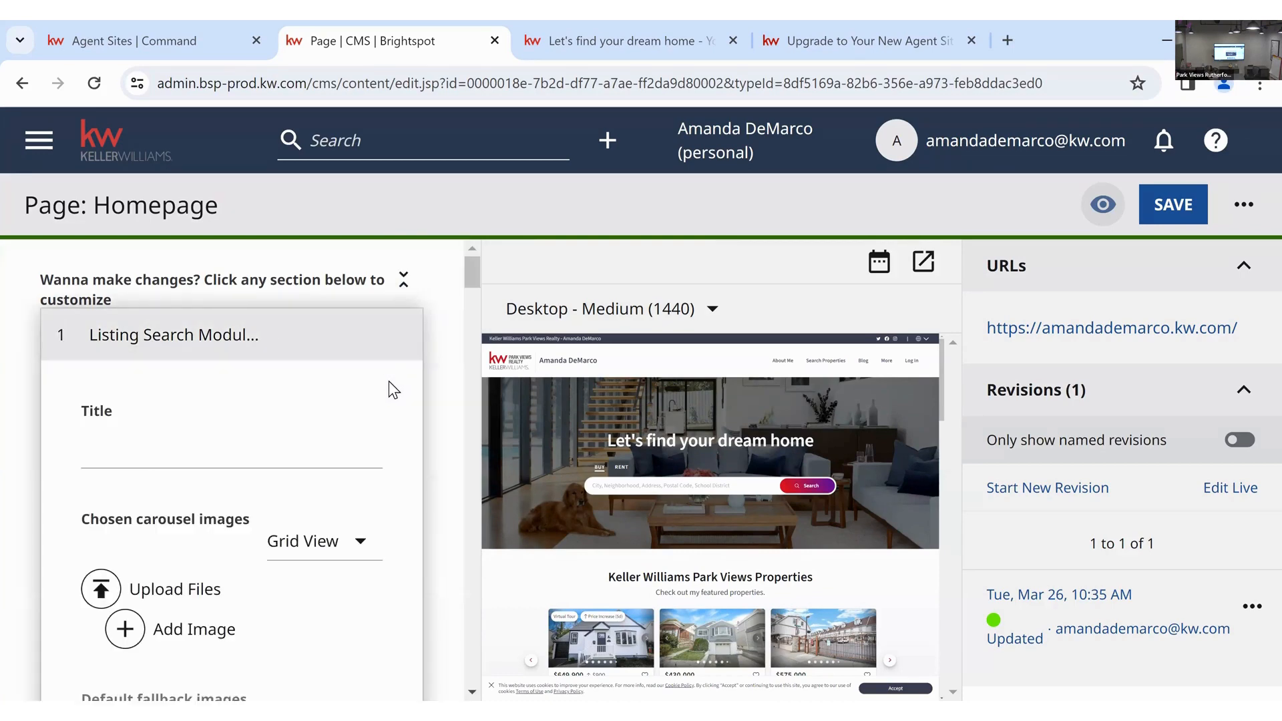
scroll(393, 383, down, 1)
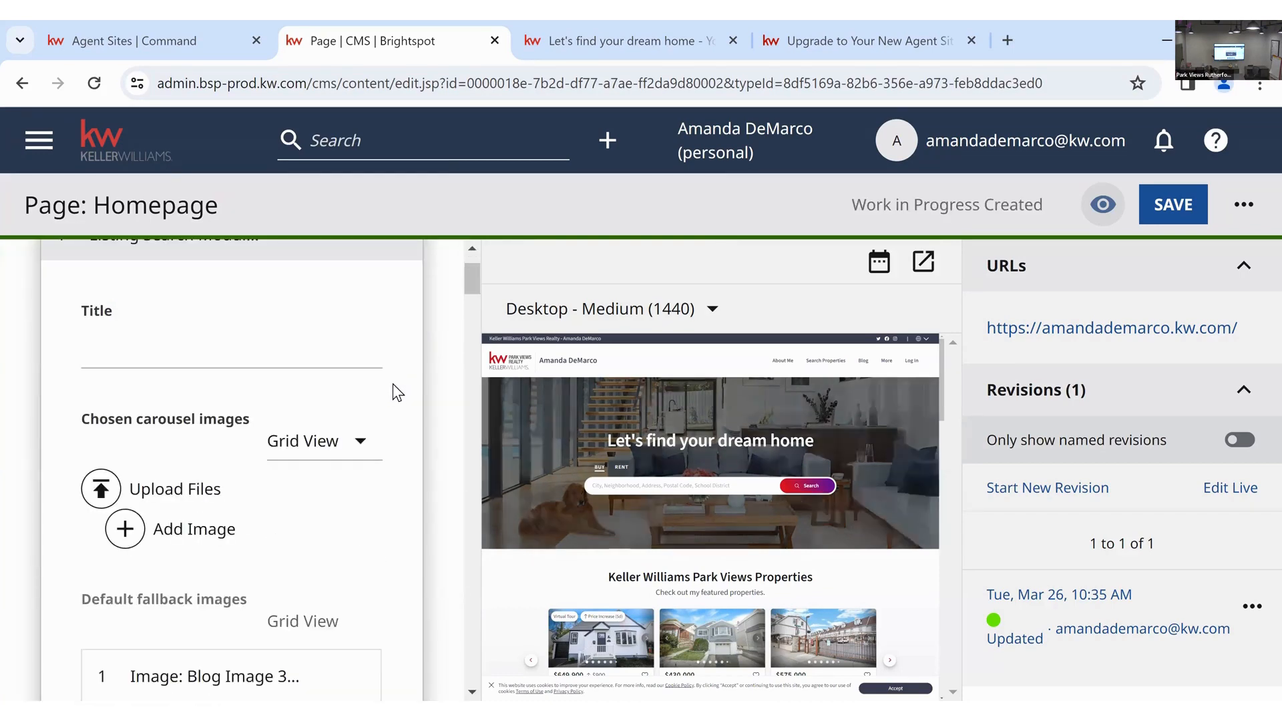
scroll(392, 383, up, 1)
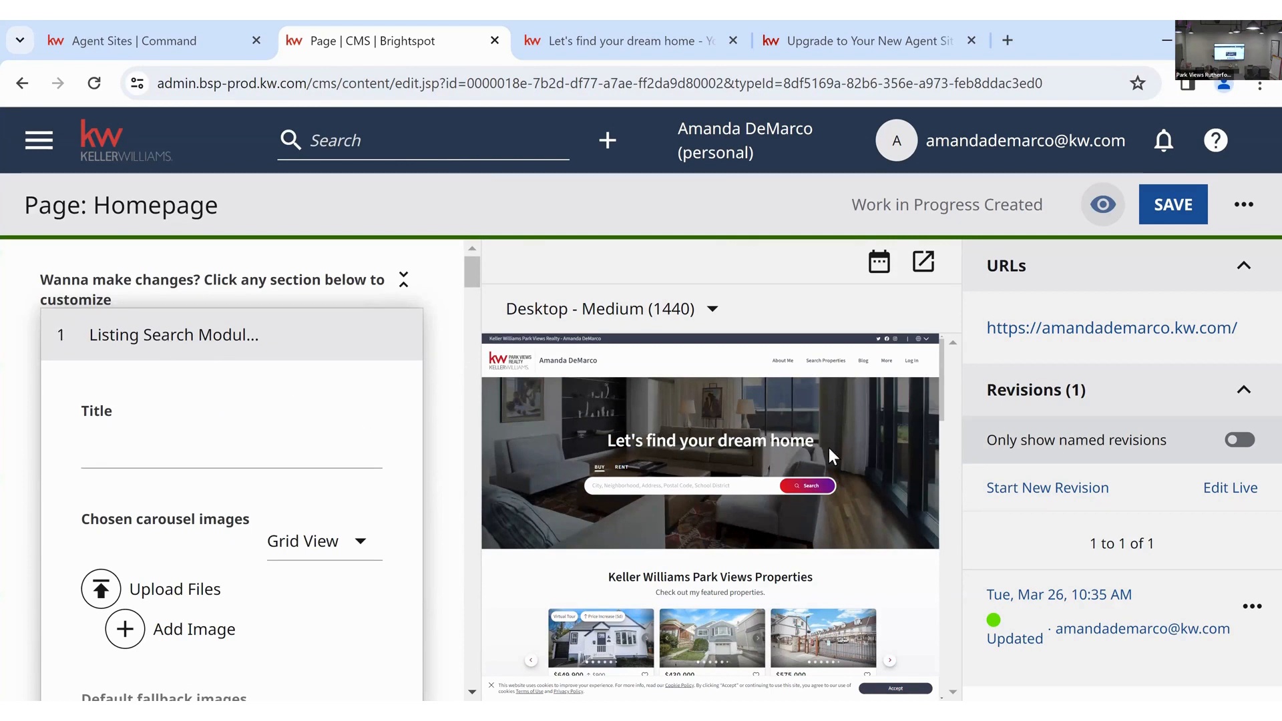
click(162, 446)
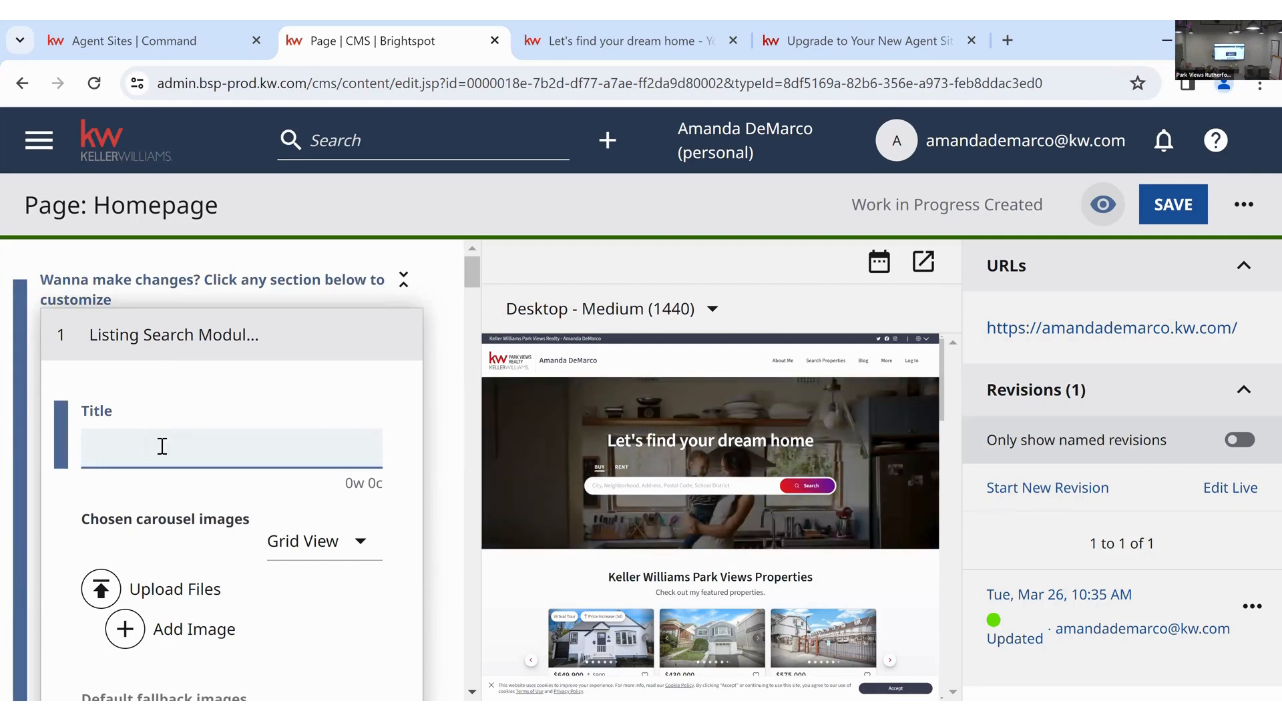
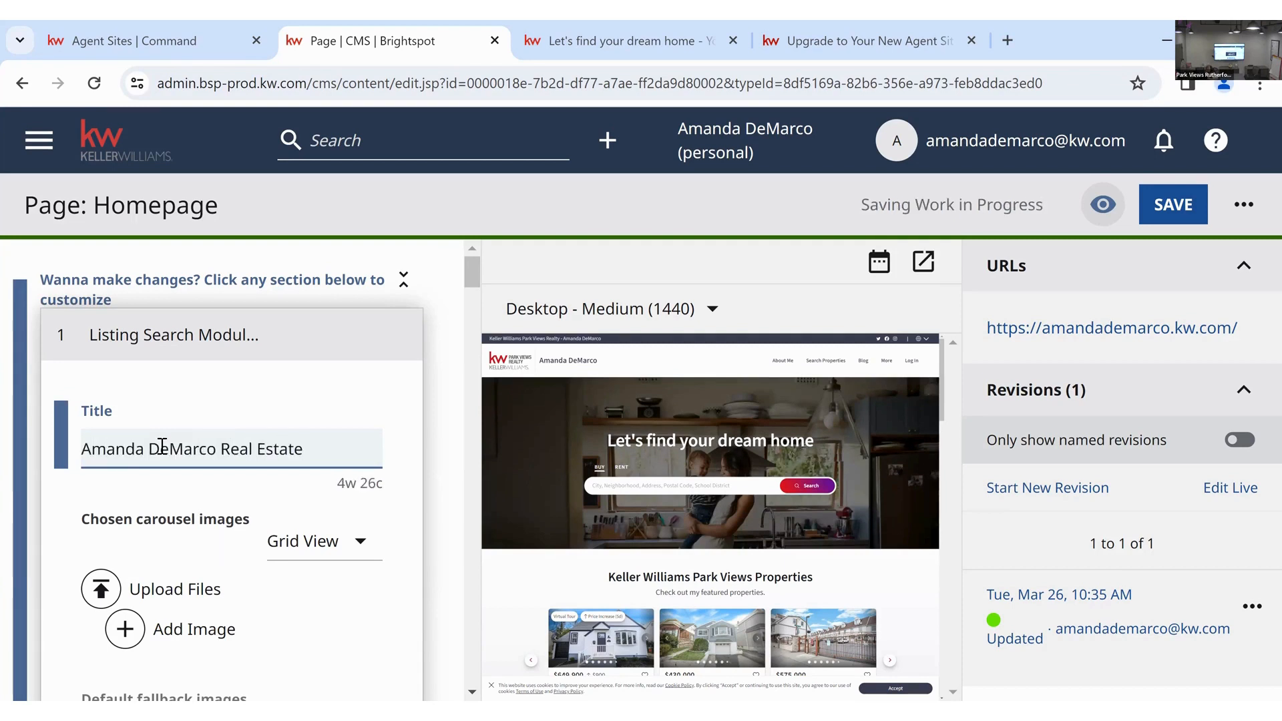
click(470, 379)
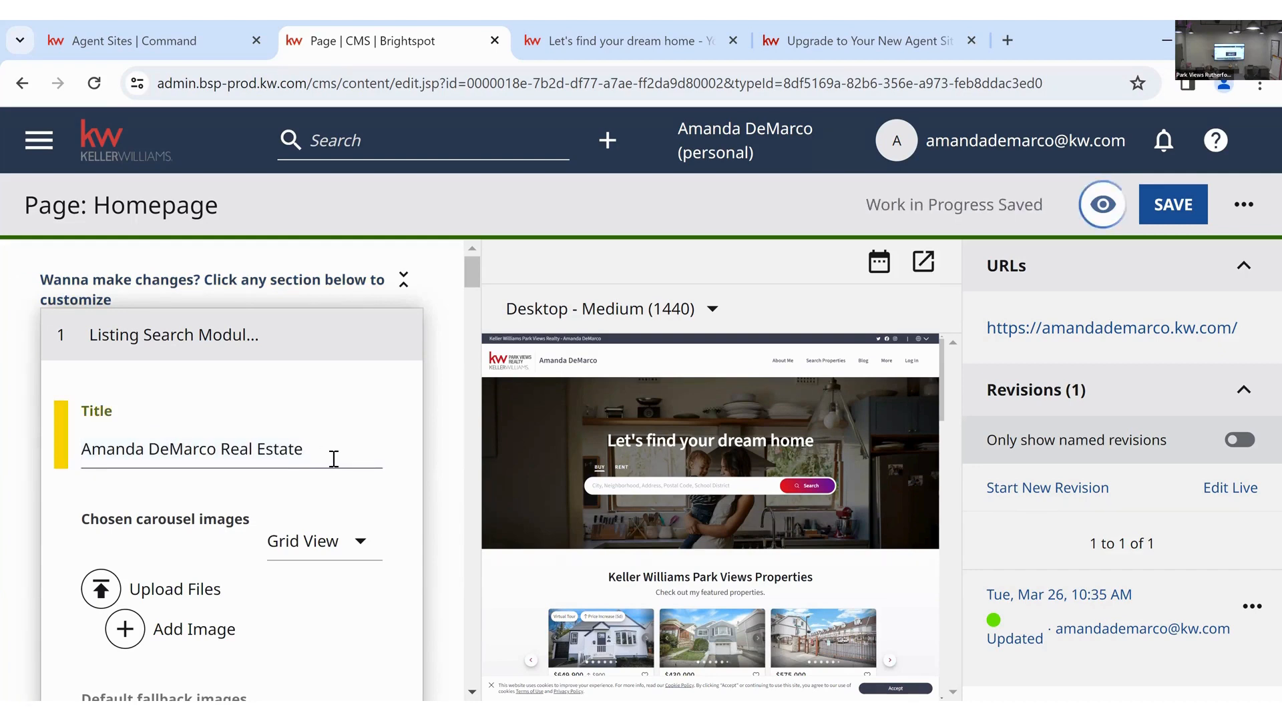
scroll(332, 460, down, 3)
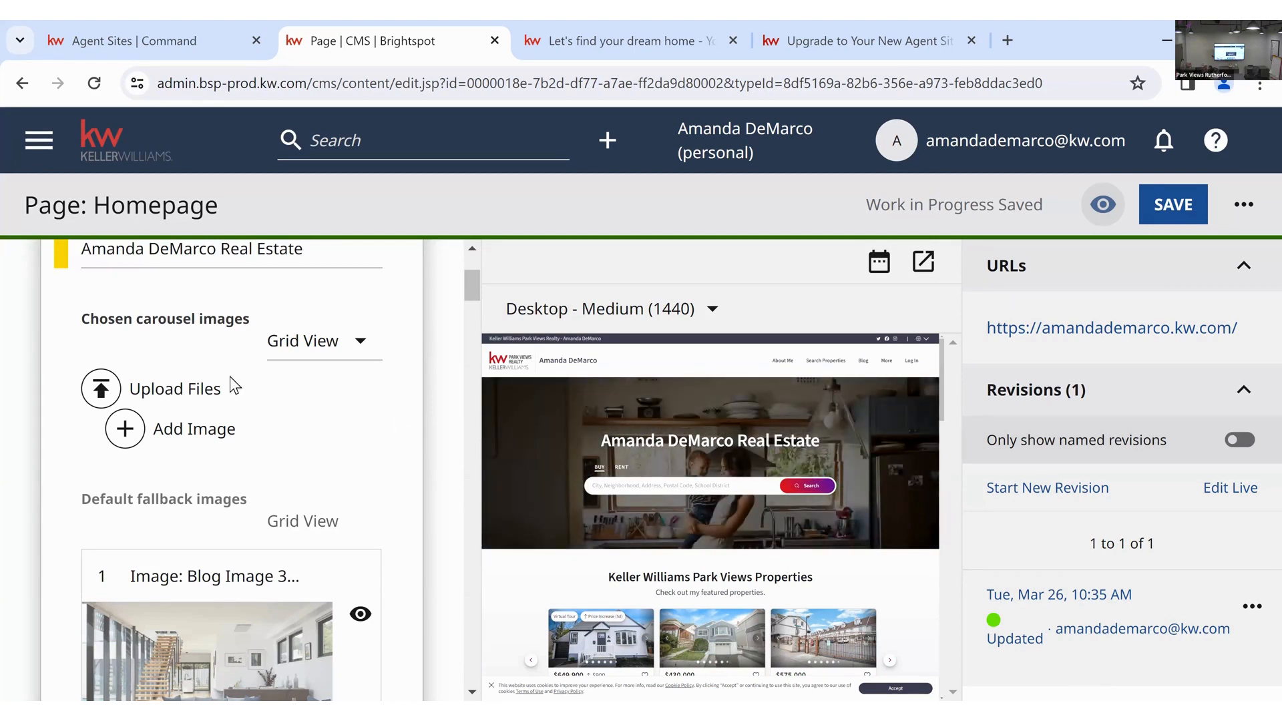
- Add an empty image entry to the Chosen carousel images
click(184, 432)
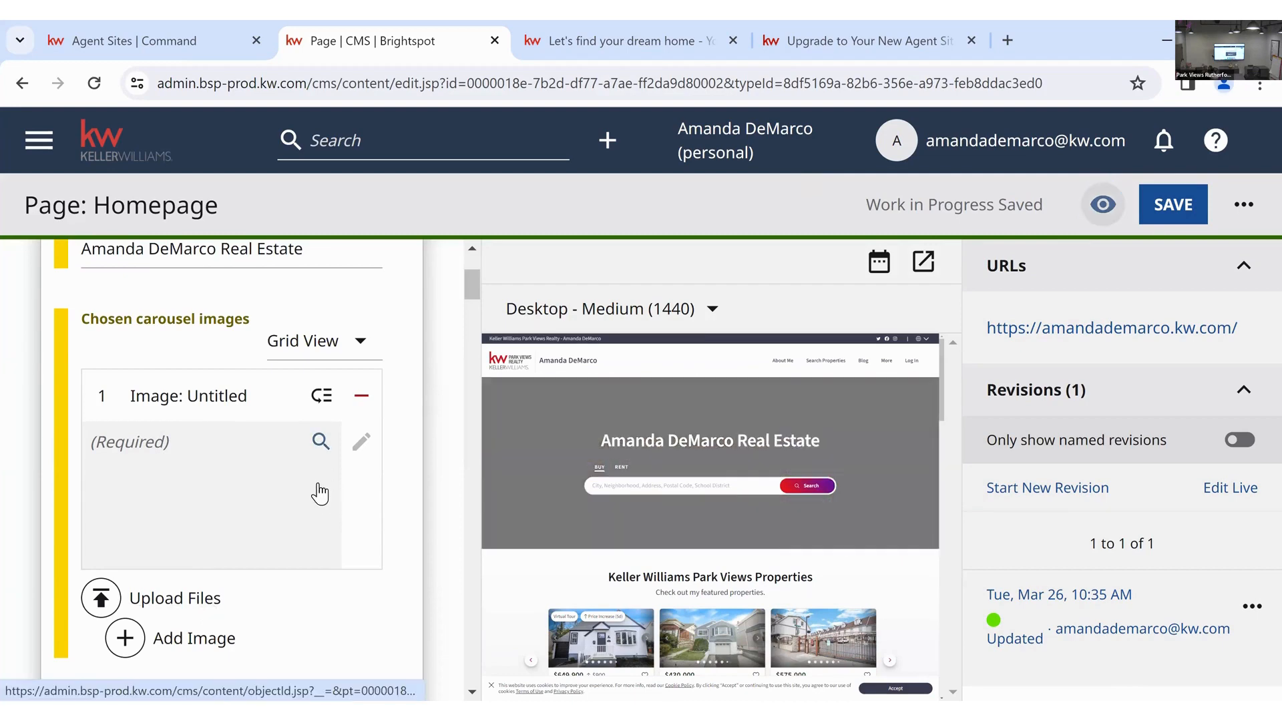
scroll(324, 514, down, 2)
scroll(321, 503, down, 5)
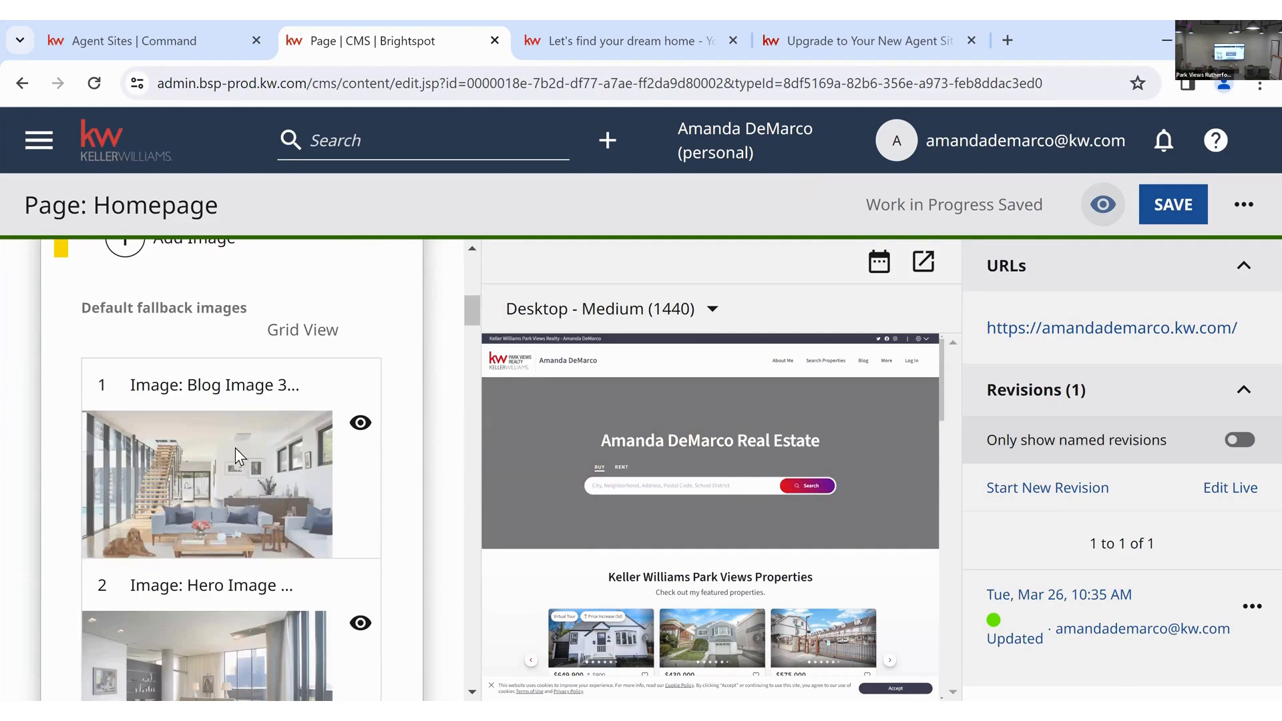
scroll(264, 530, down, 2)
scroll(266, 548, down, 2)
scroll(354, 538, down, 2)
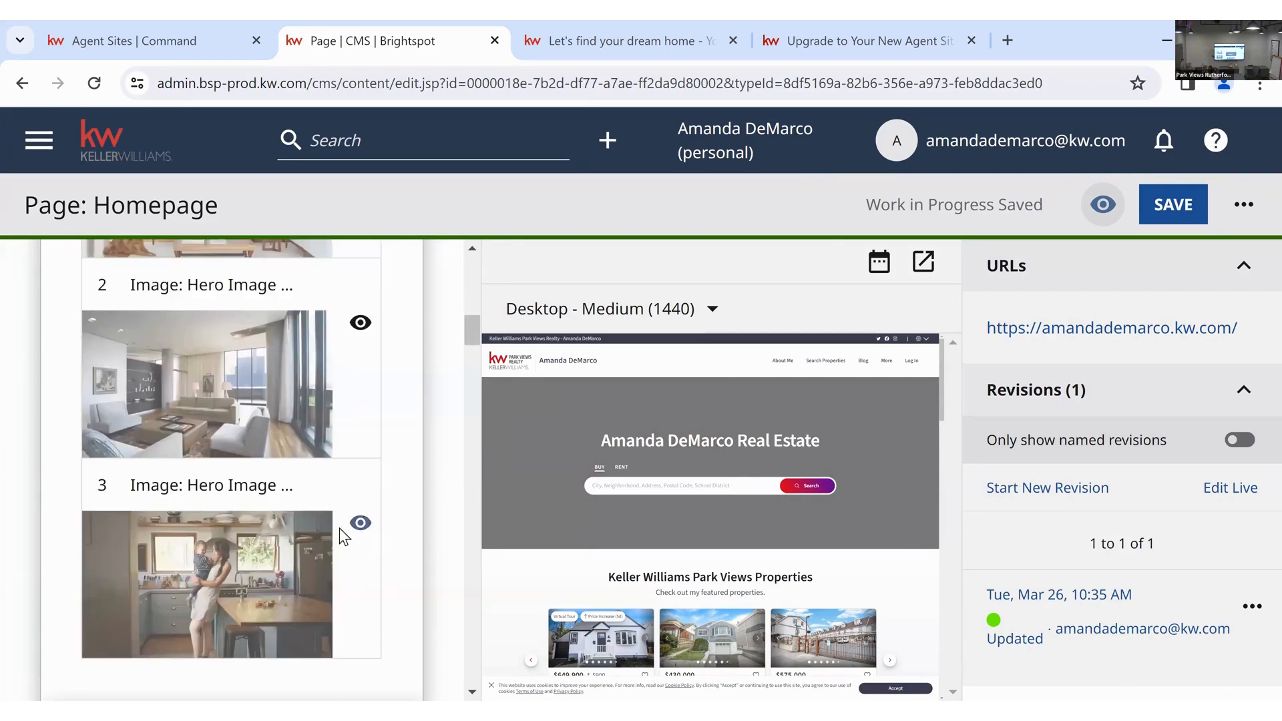
scroll(299, 601, down, 4)
scroll(298, 599, up, 8)
scroll(298, 599, up, 4)
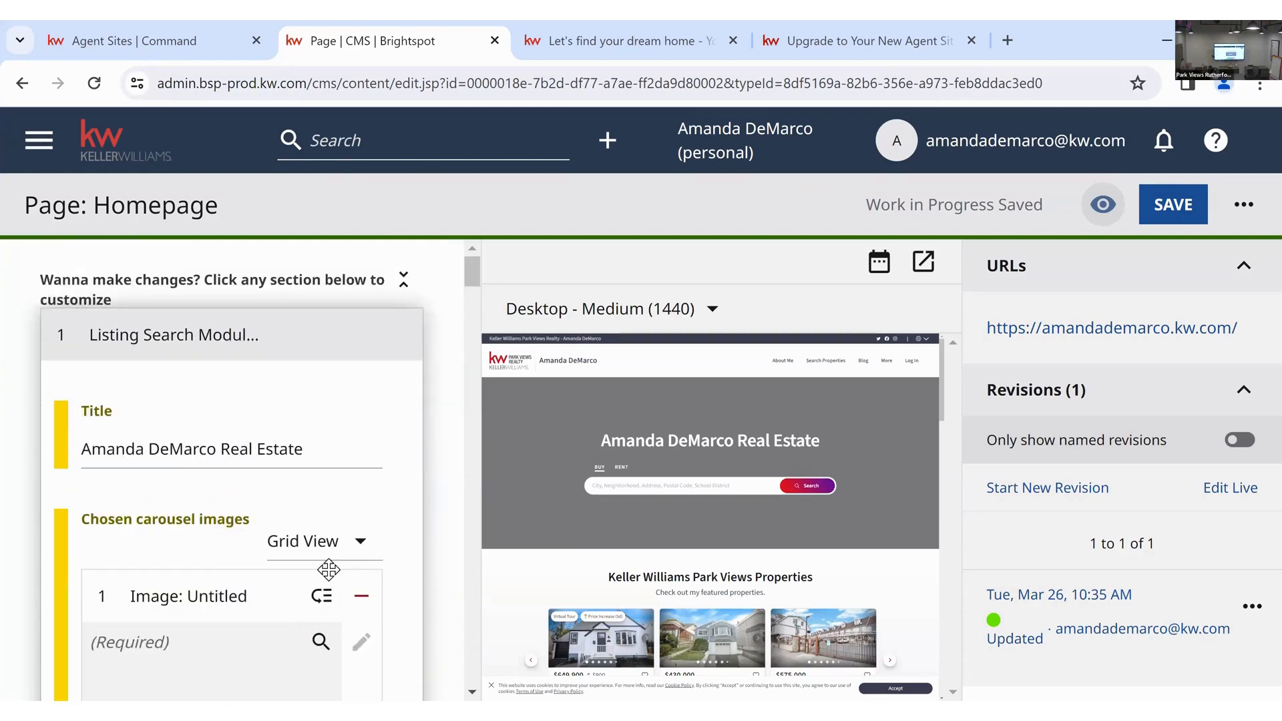
- Switch carousel images from Grid View to List View and collapse the Listing Search Module
click(355, 542)
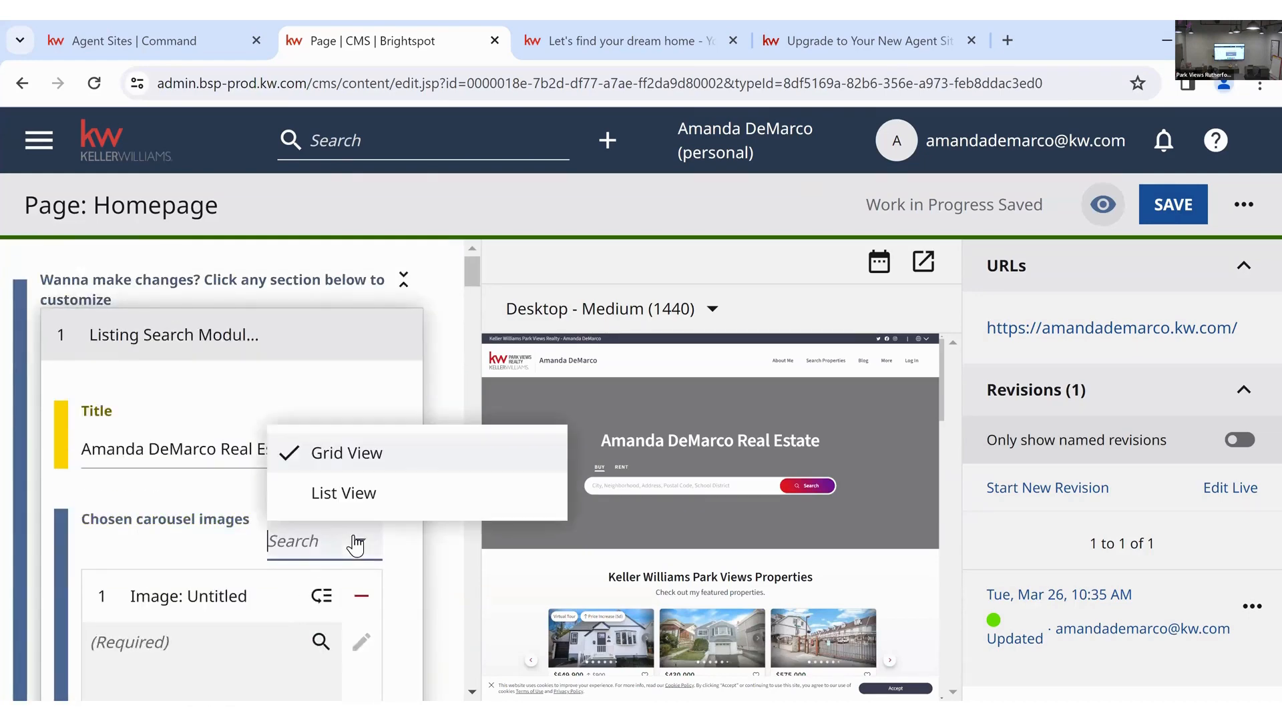
click(347, 500)
scroll(379, 591, down, 5)
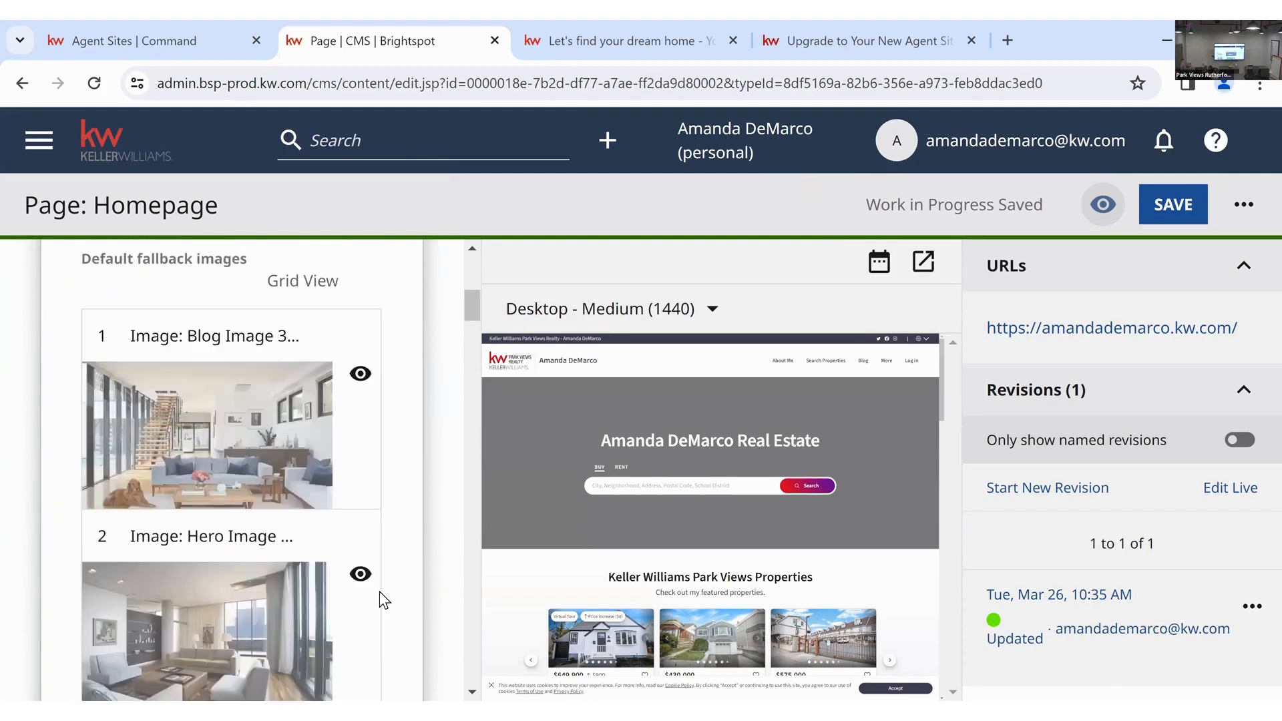
scroll(379, 591, up, 8)
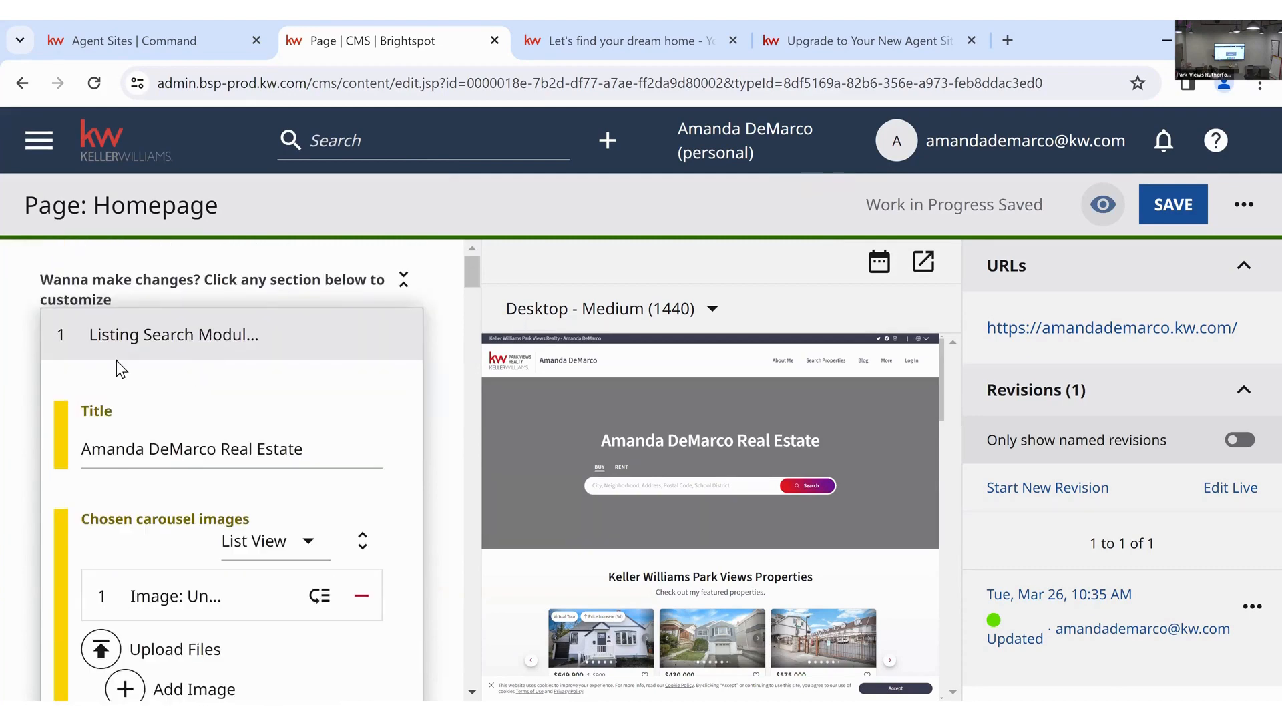
click(68, 339)
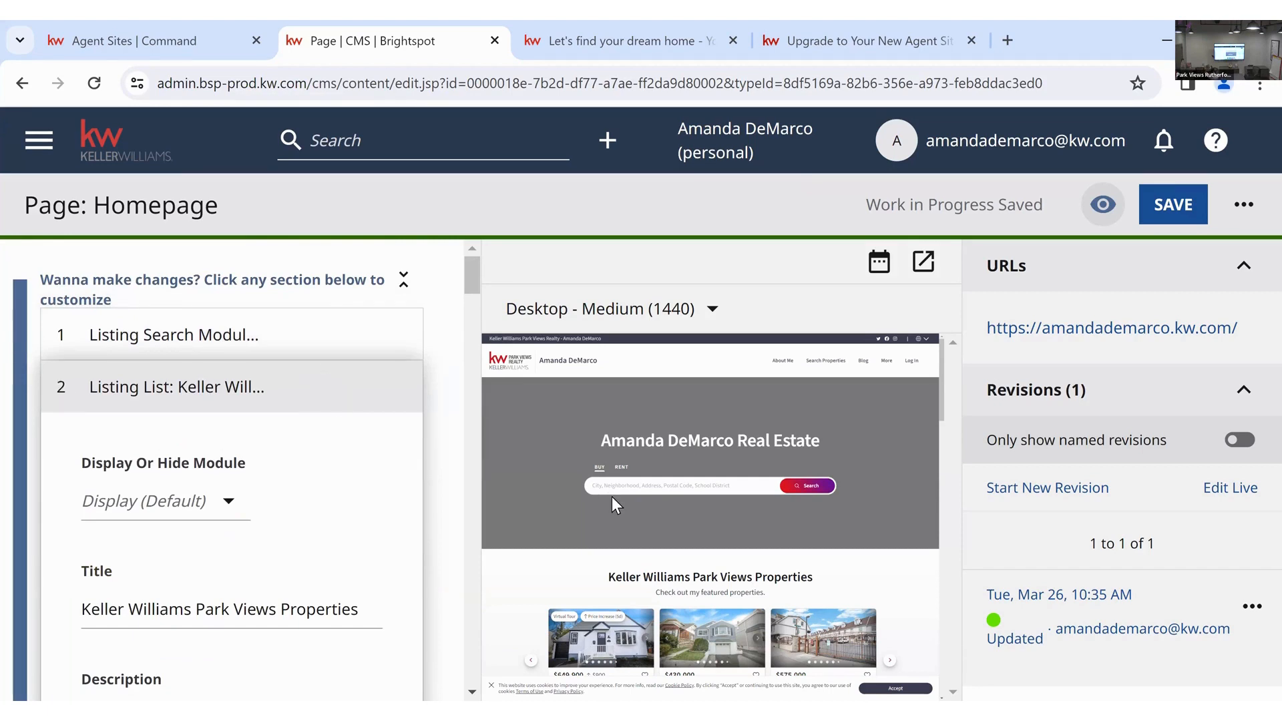
scroll(612, 495, down, 2)
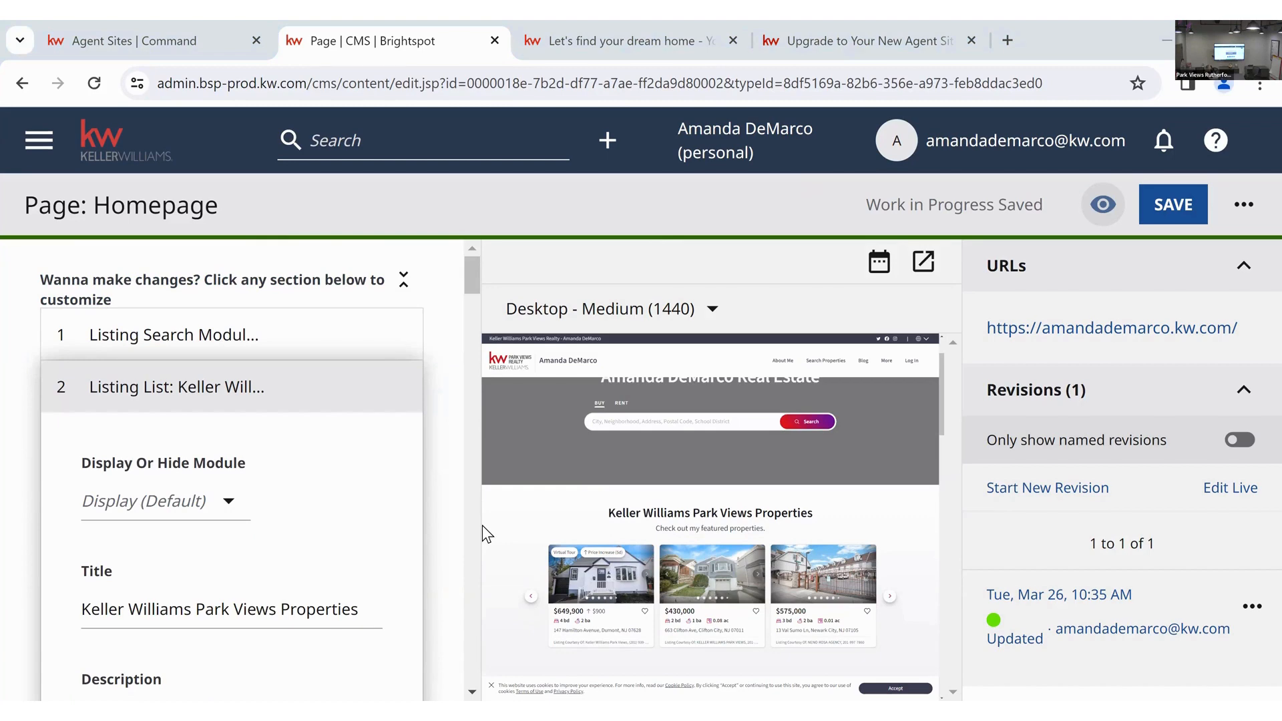
- Reload the live agent site and review the Keller Williams Park Views Properties listings
click(689, 54)
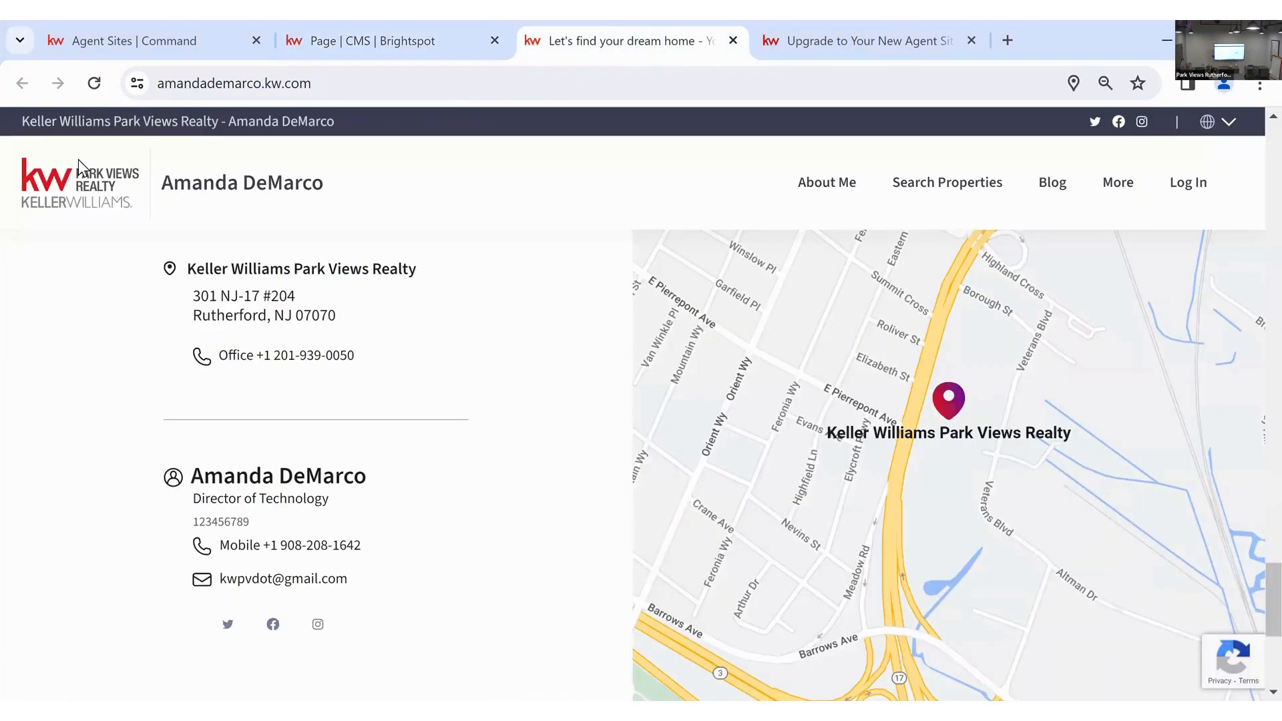
key(F5)
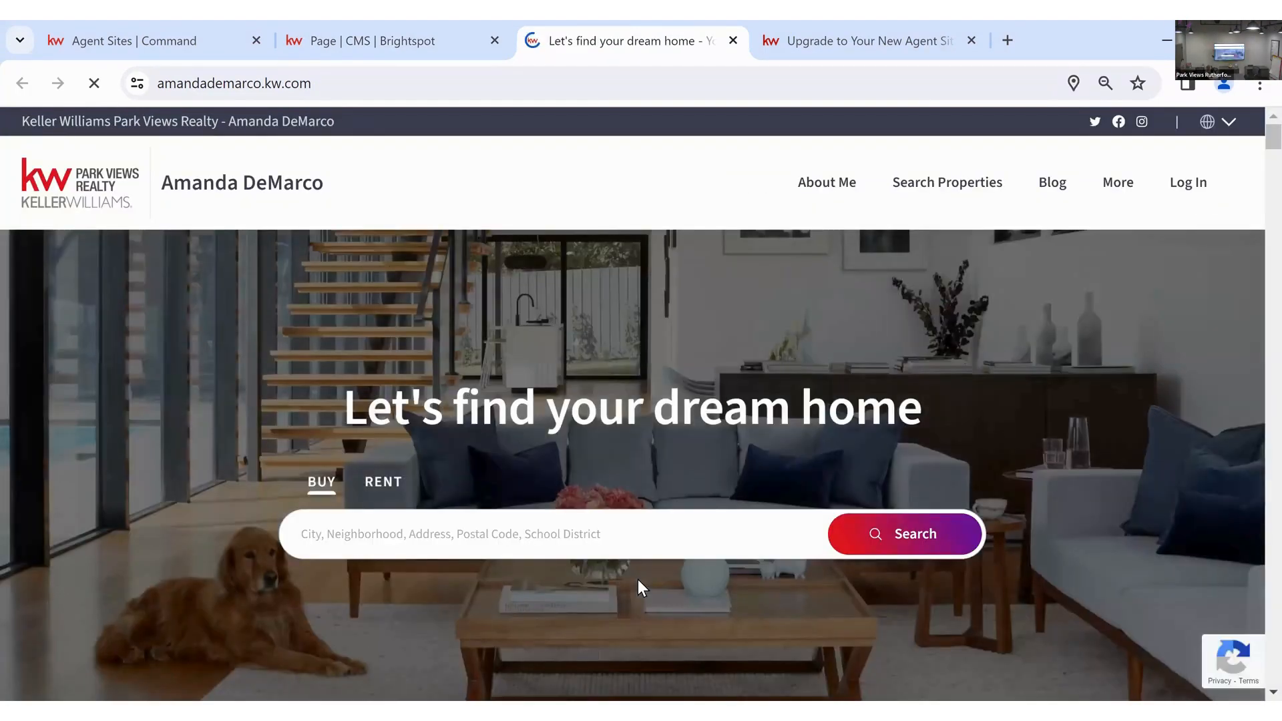
scroll(638, 579, down, 3)
scroll(599, 298, down, 4)
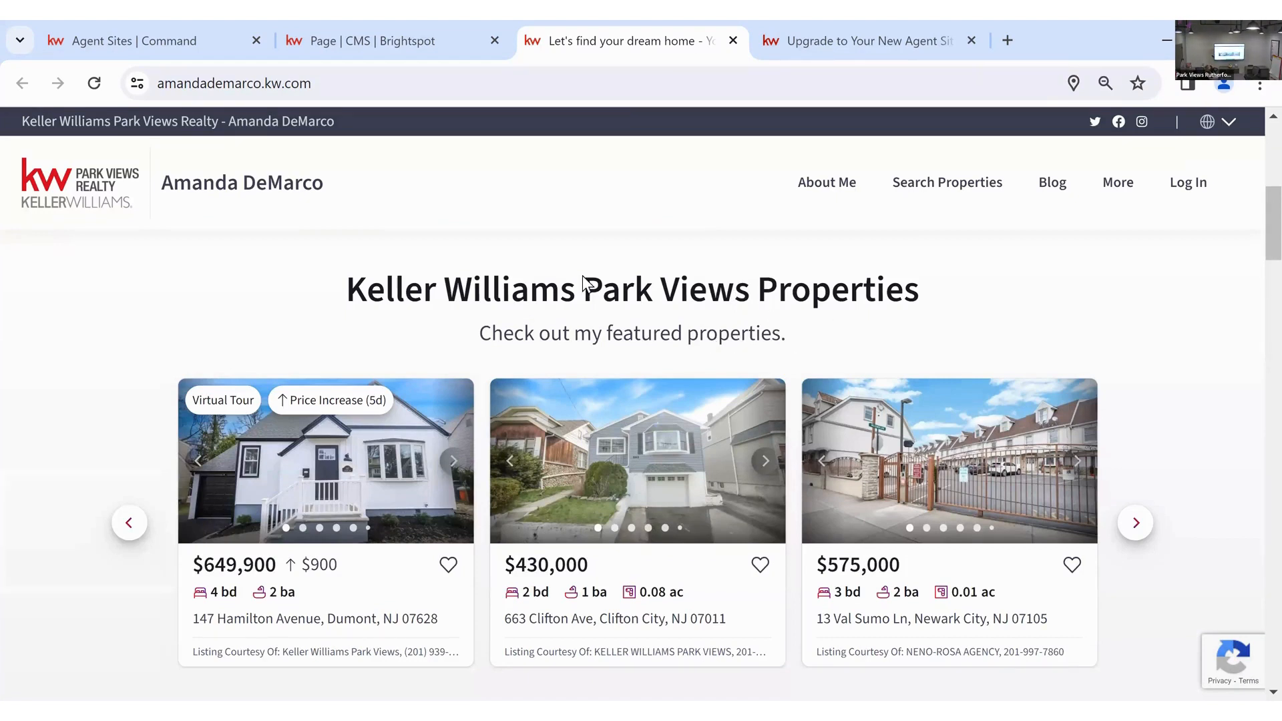
drag(347, 291, 915, 299)
click(926, 294)
scroll(911, 296, down, 2)
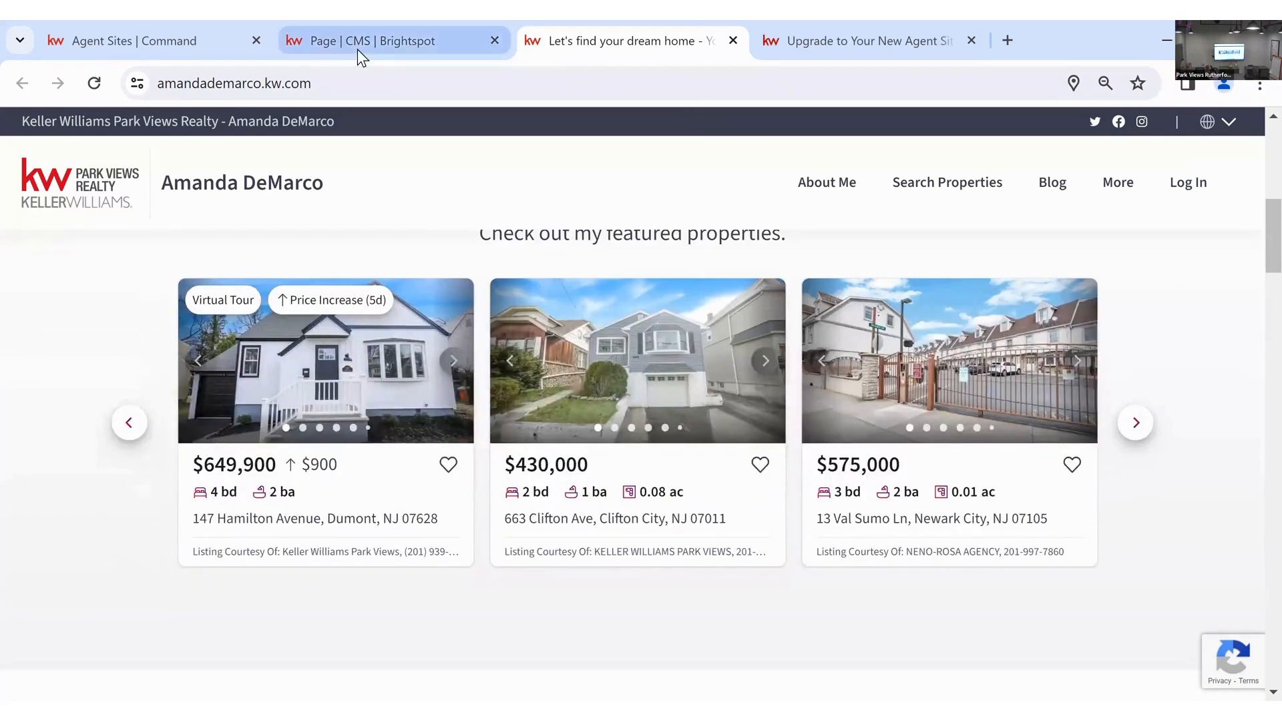
- Keep the Listing List module at Display (Default) and leave its Title unchanged
key(ctrl+shift+Tab)
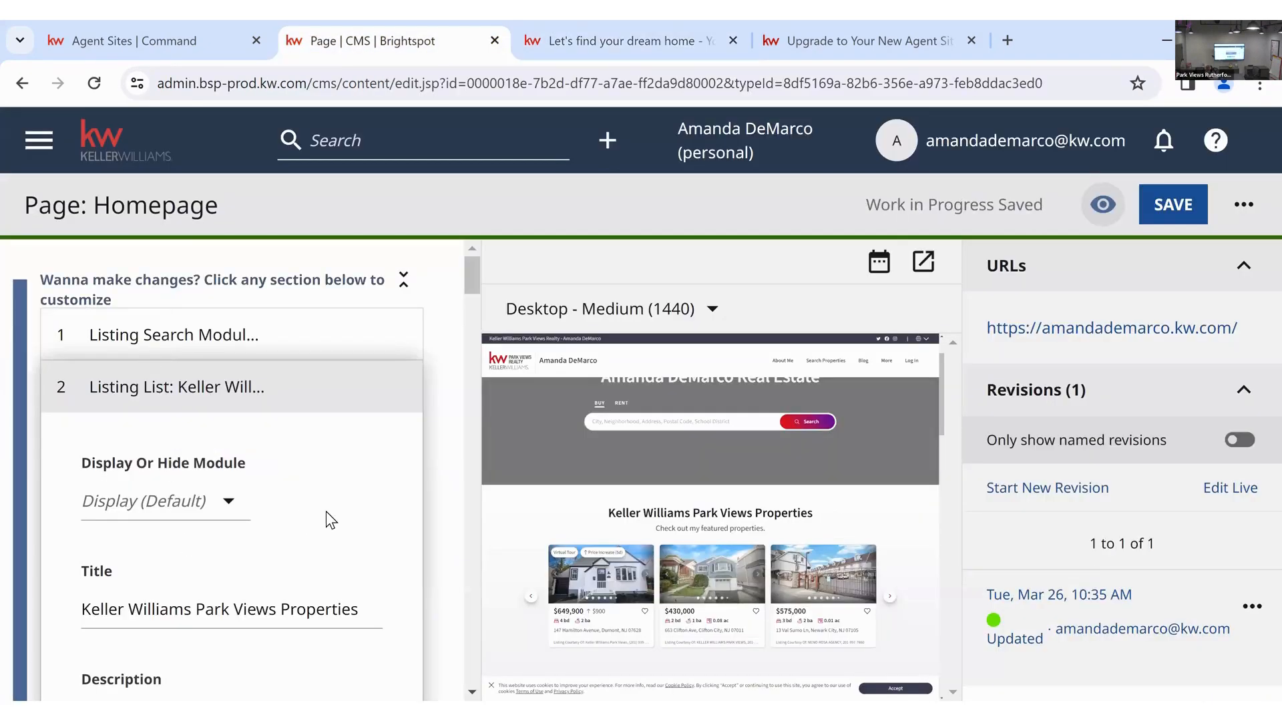
scroll(326, 510, down, 2)
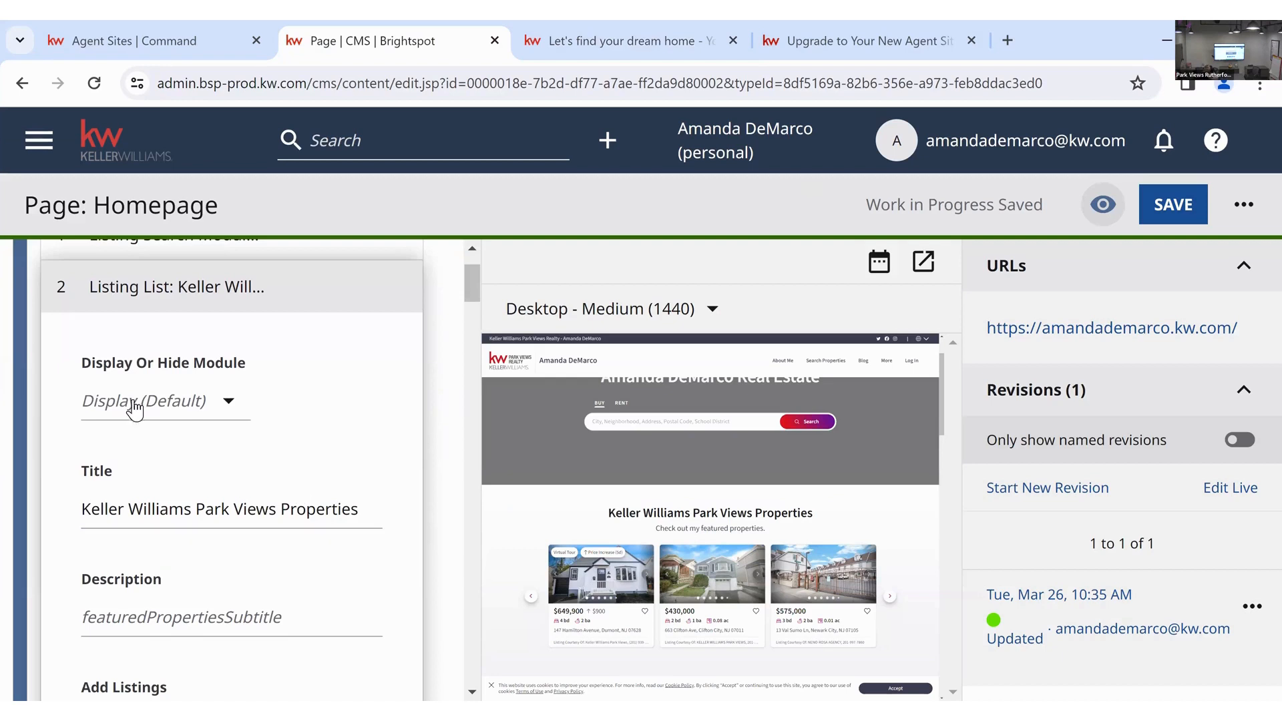
click(204, 424)
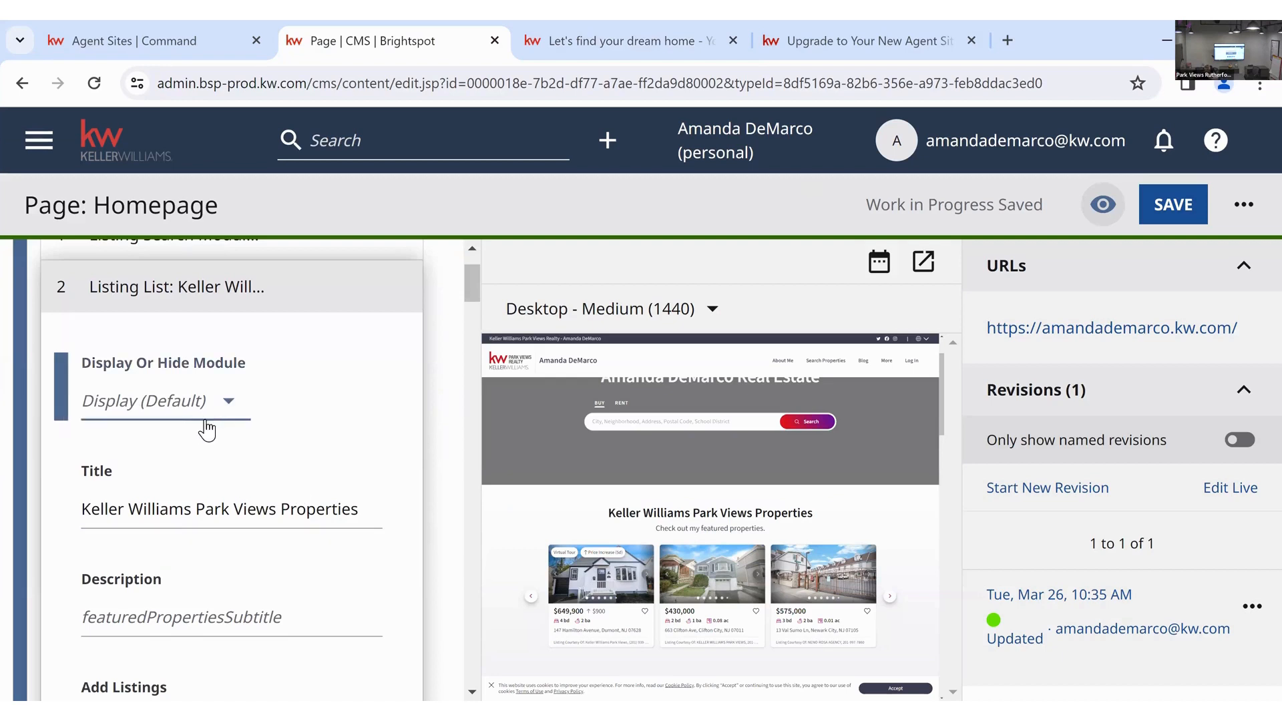
click(438, 400)
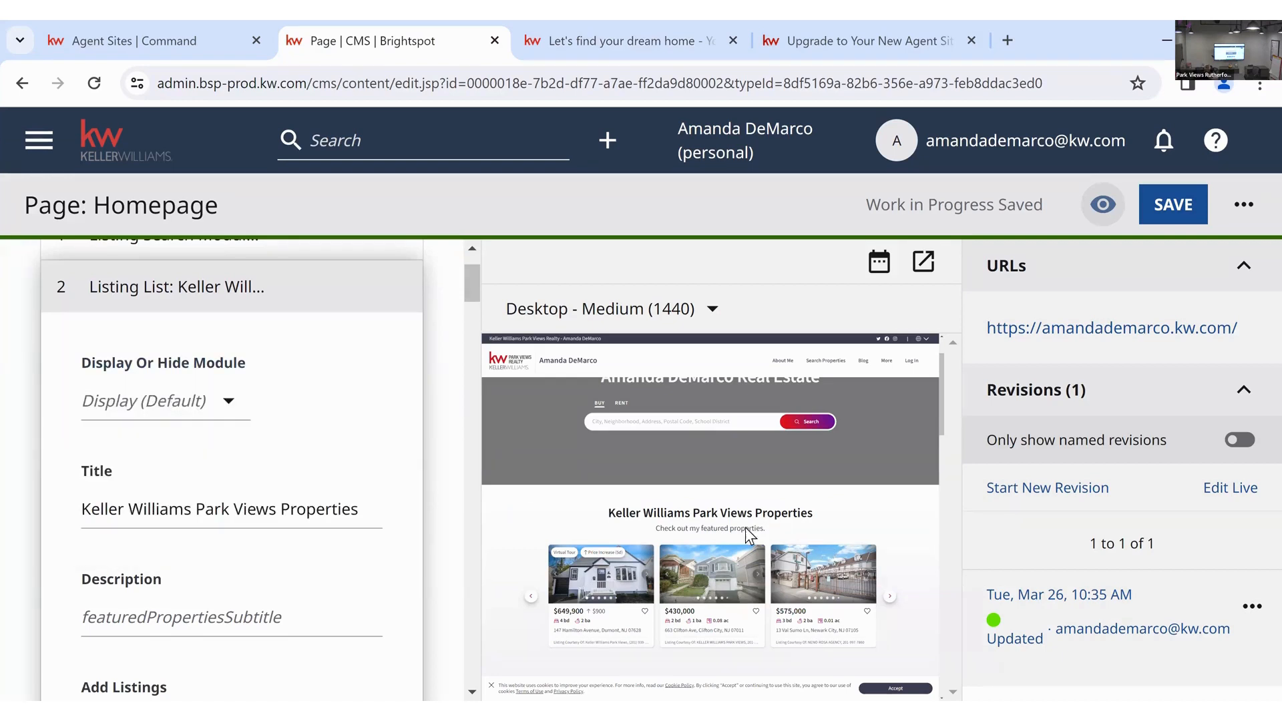
scroll(375, 514, down, 1)
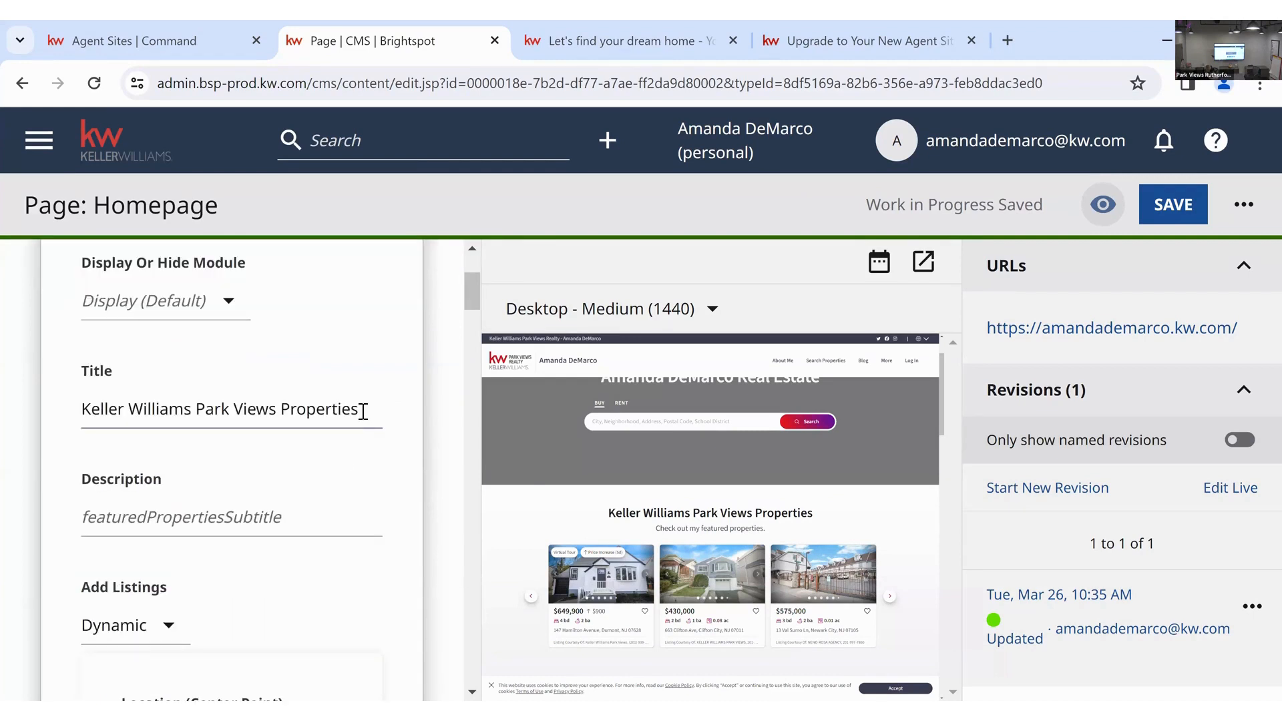
drag(367, 409, 66, 414)
click(433, 507)
scroll(431, 479, down, 1)
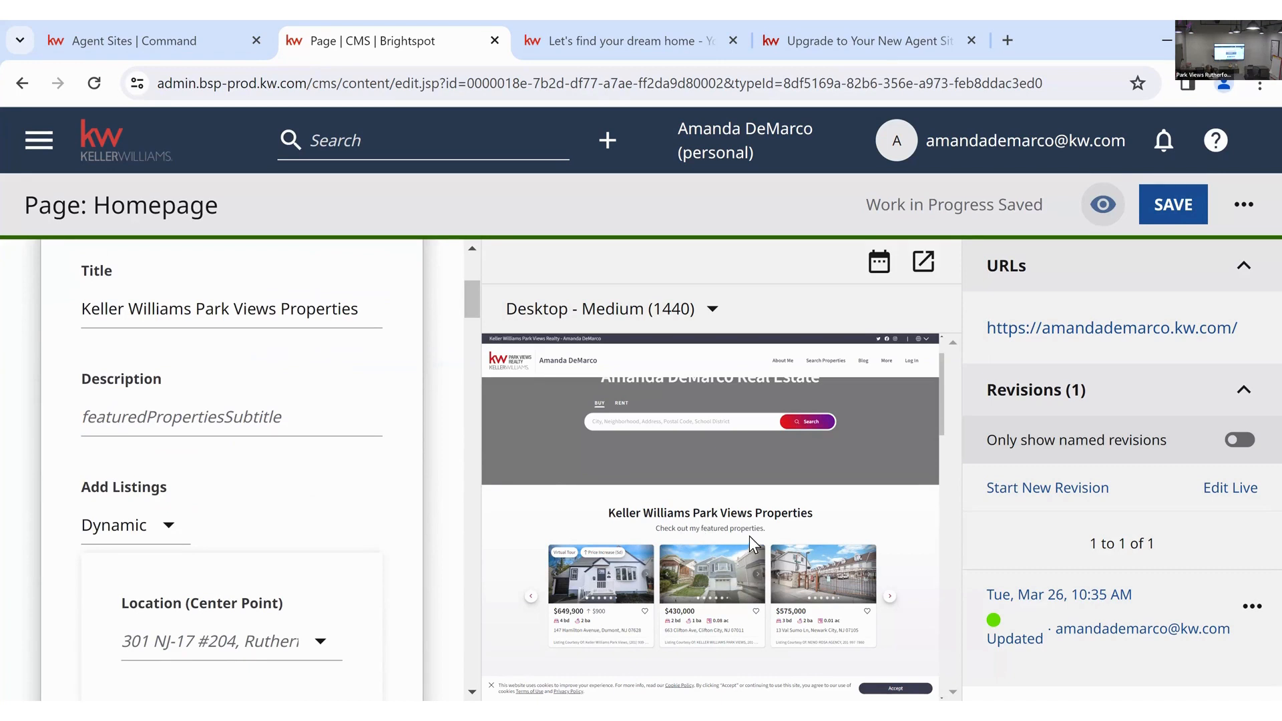
- Enter the description 'Check out all of the properties for sale by Keller Williams Park Views', correcting typos
click(331, 411)
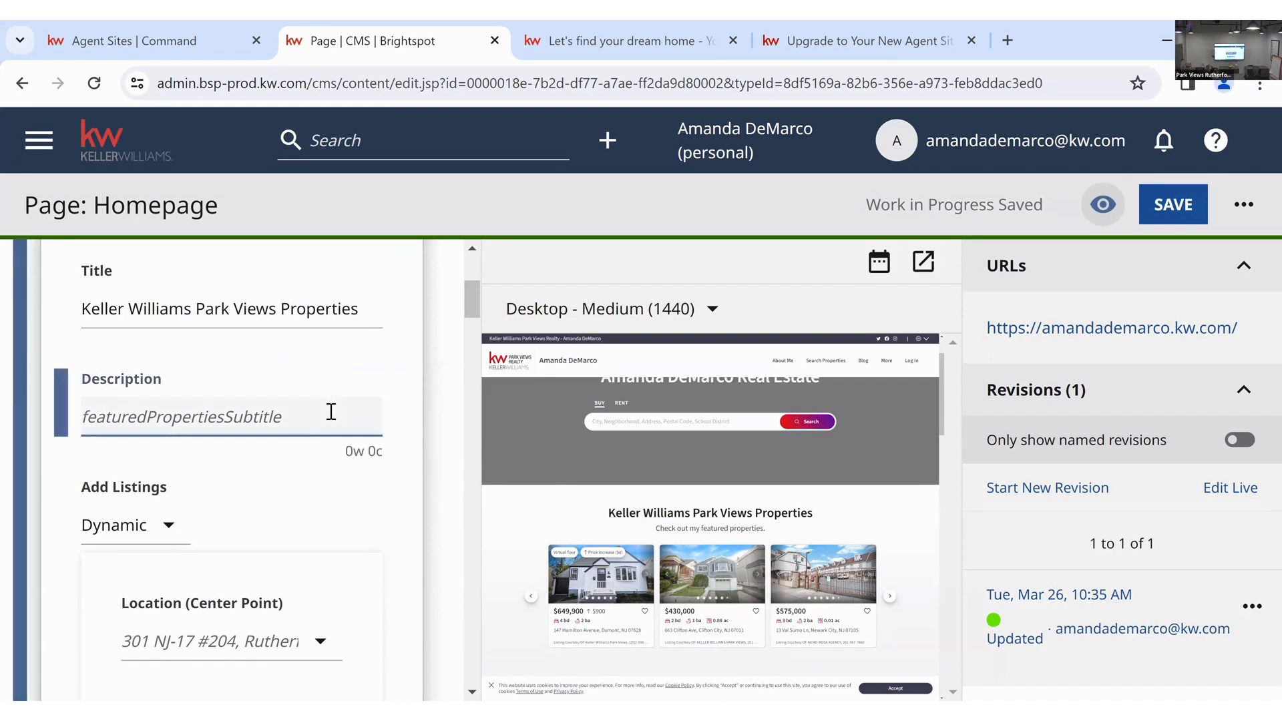
text(Check out all )
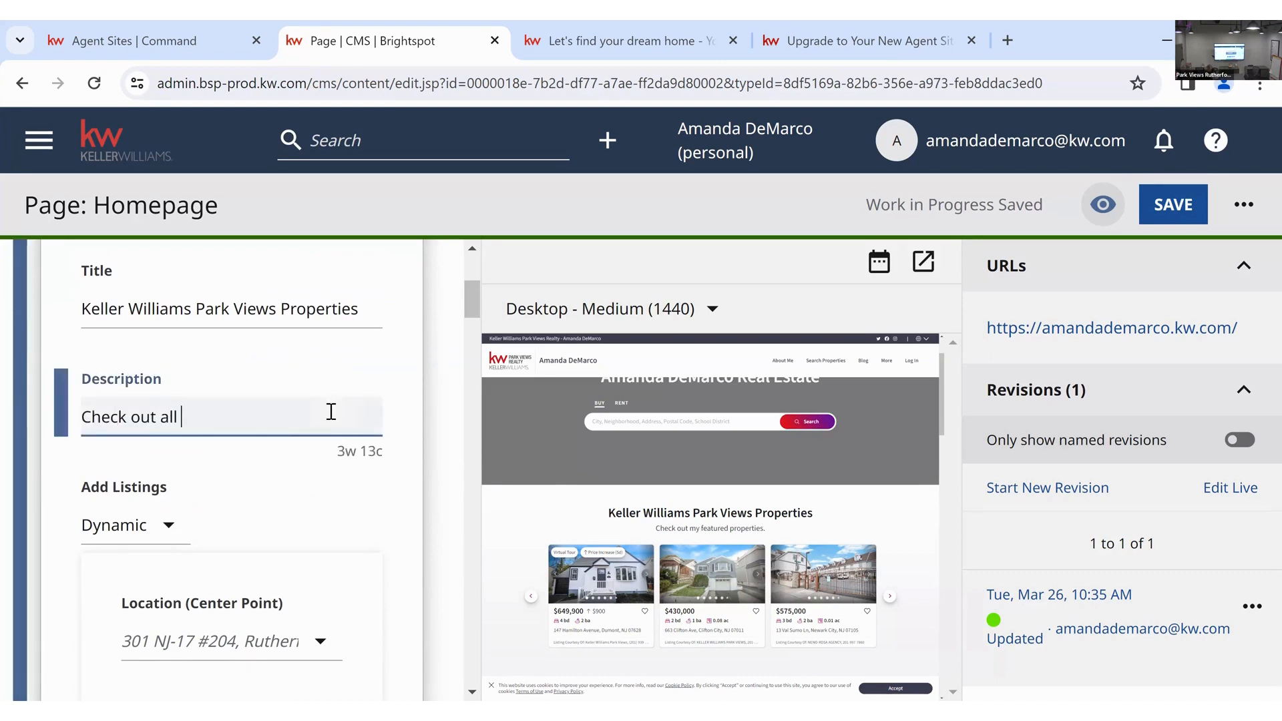
text(of the prope)
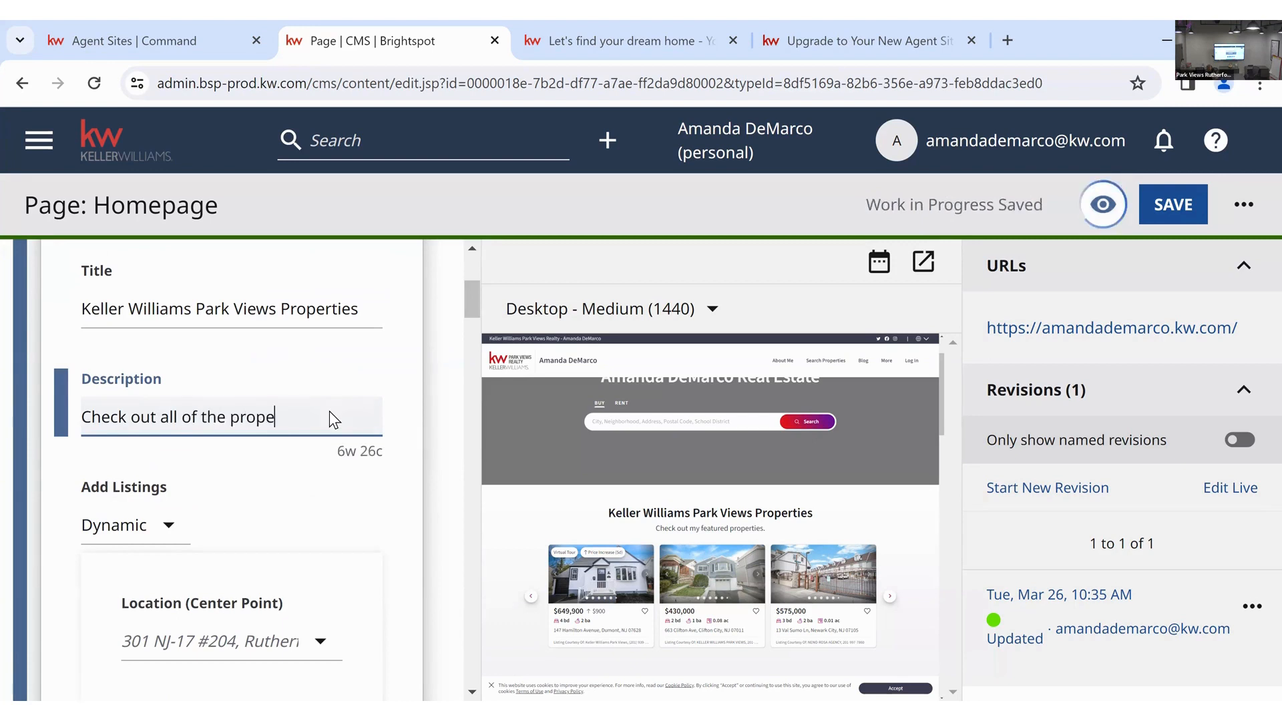
text(erties for salle)
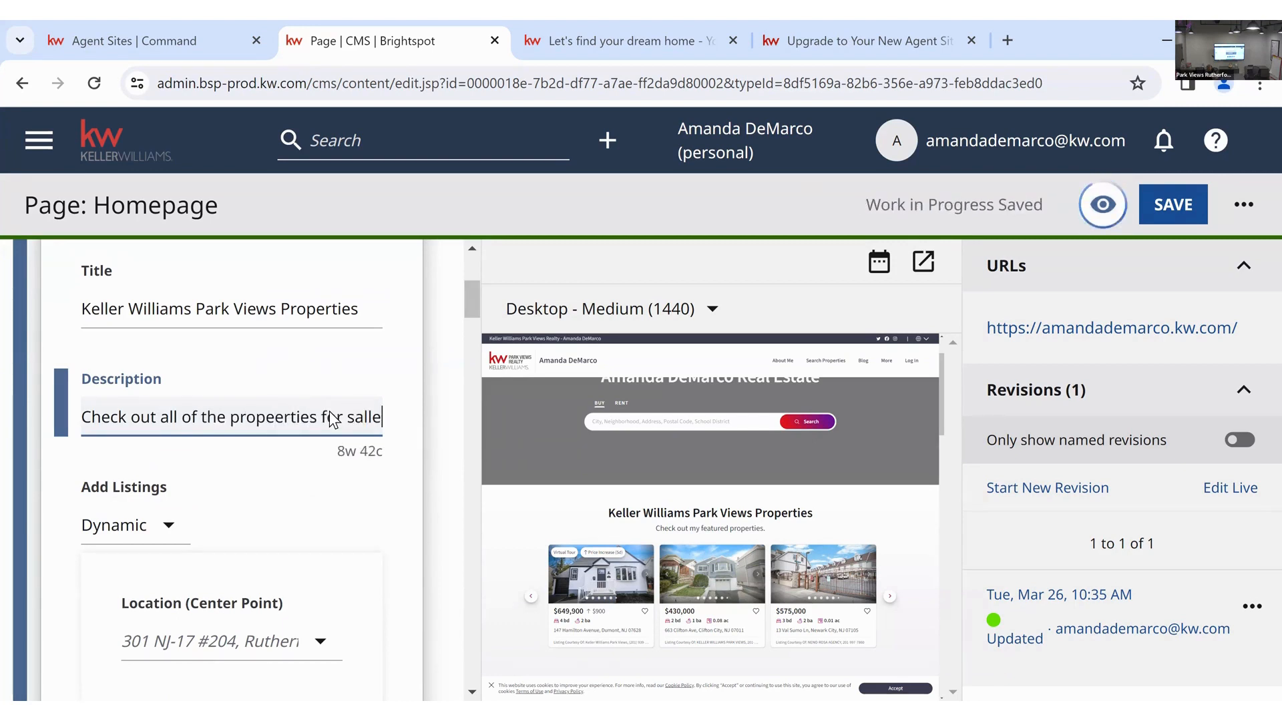
key(BackSpace)
key(BackSpace)
text(e by Keller Wil)
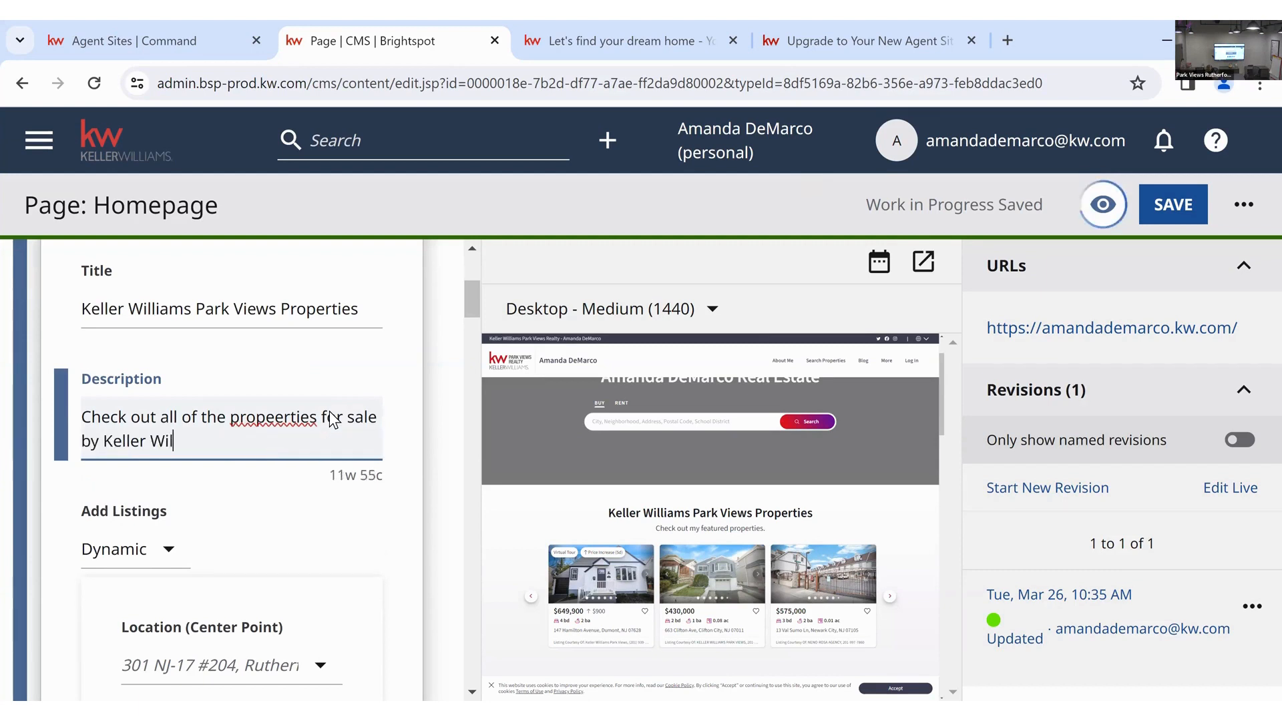
text(liams Park Views)
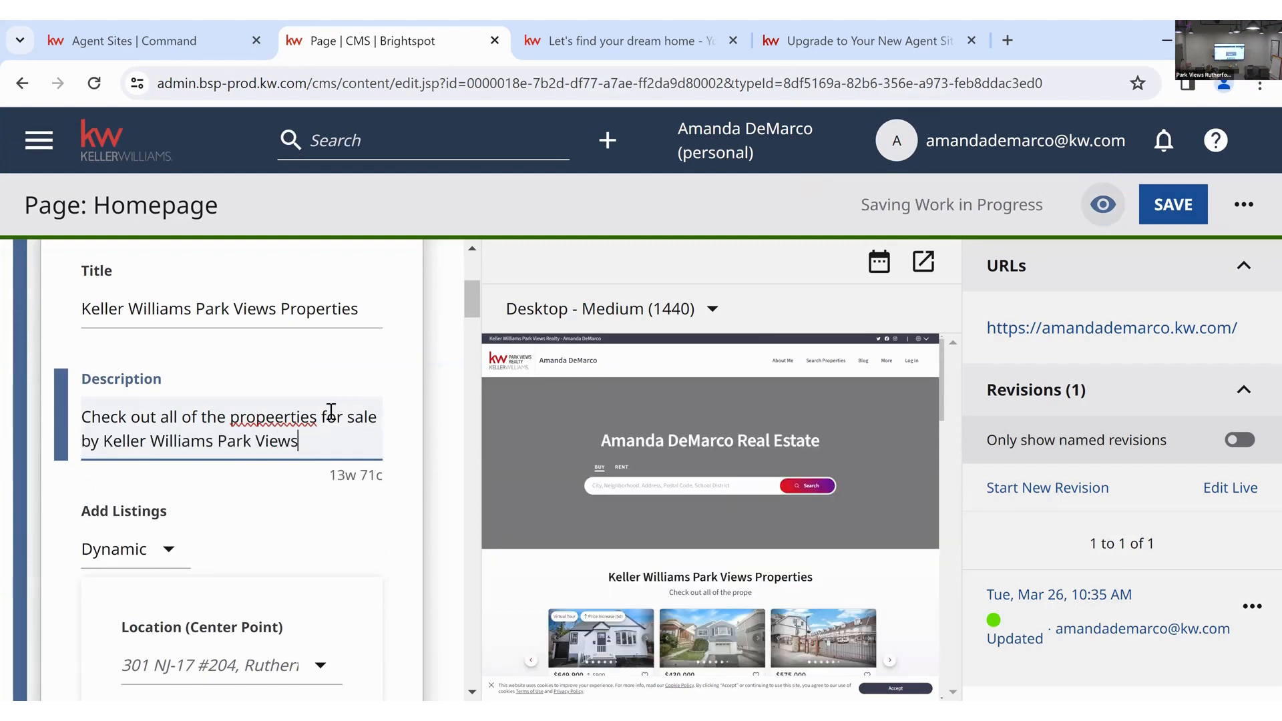
right_click(308, 416)
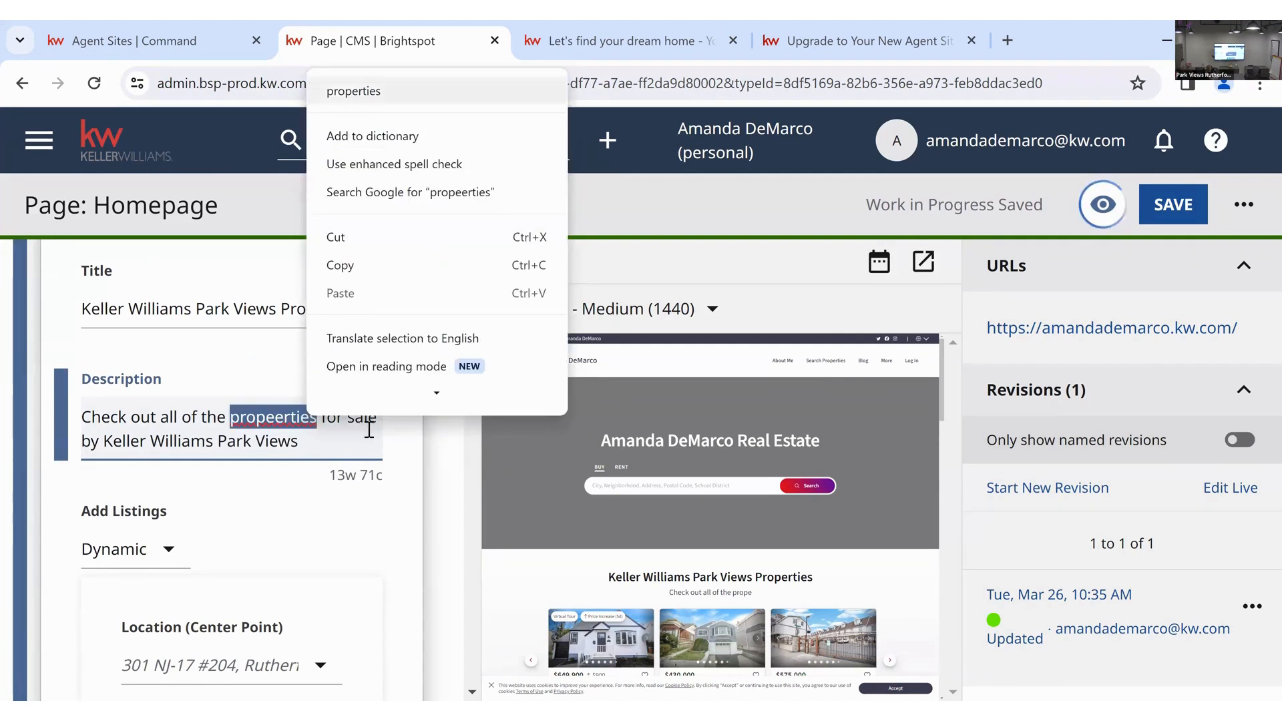
click(375, 96)
click(356, 454)
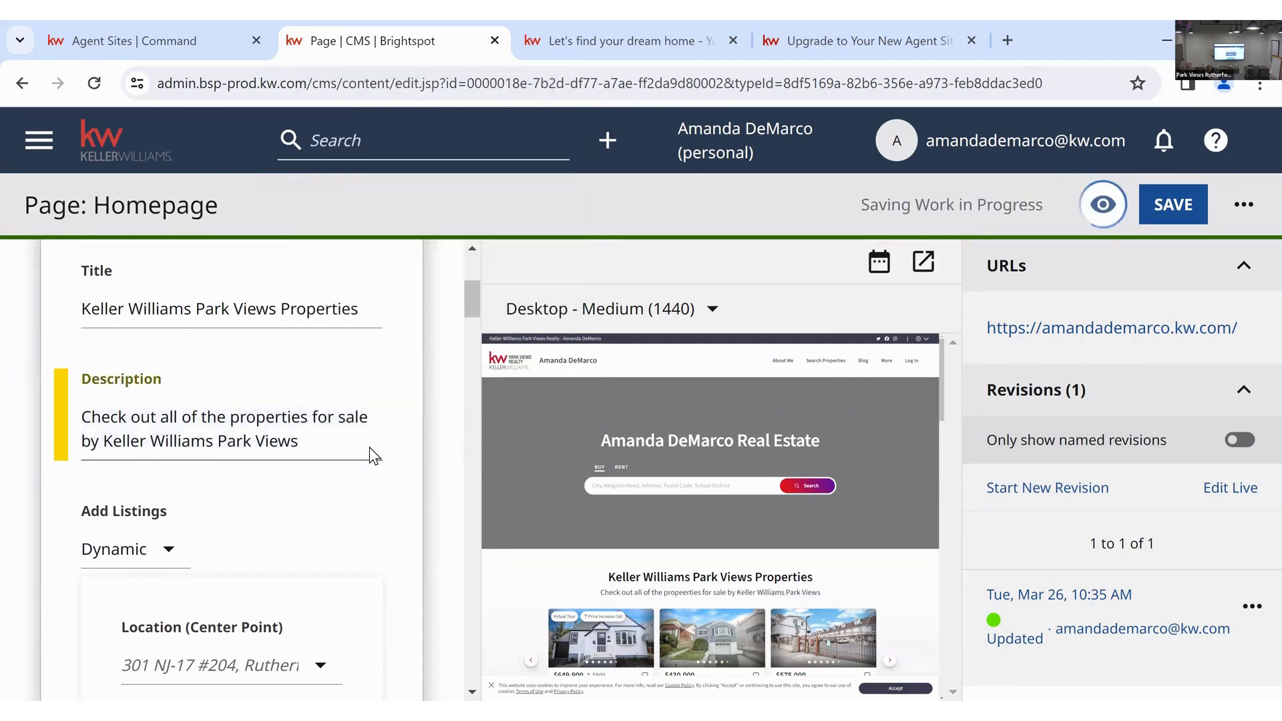
scroll(369, 447, down, 3)
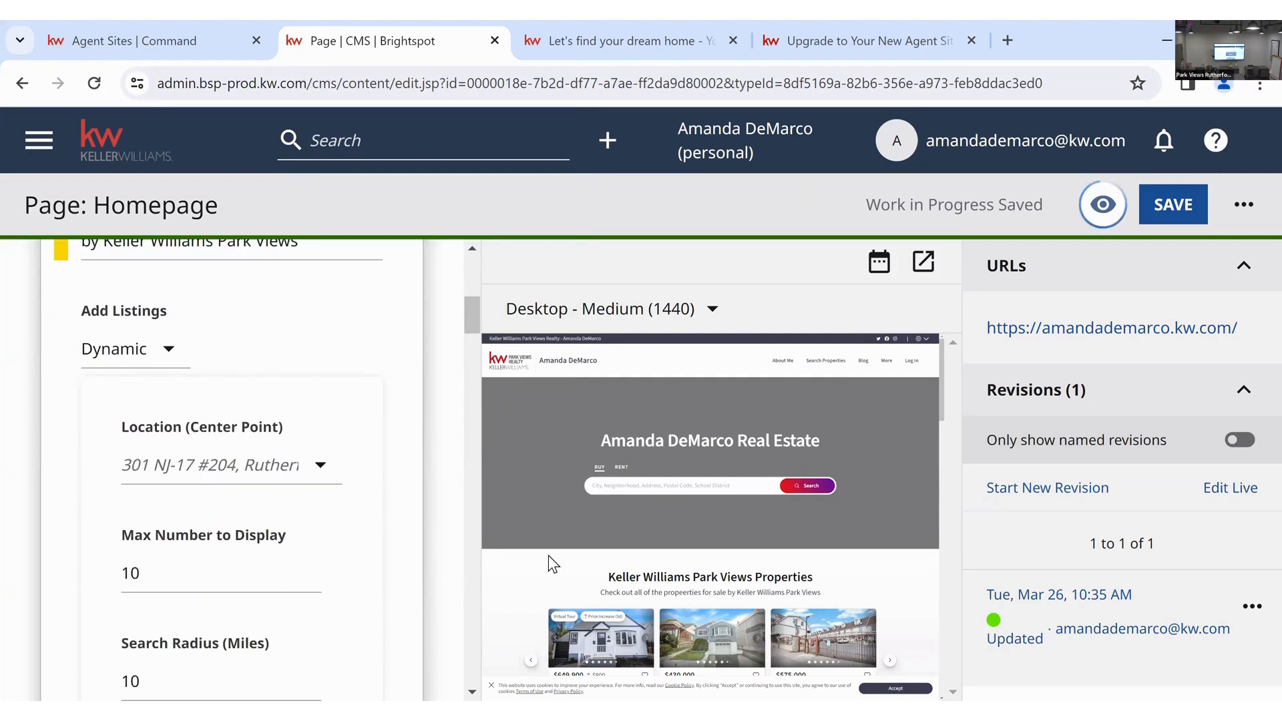
scroll(610, 558, down, 1)
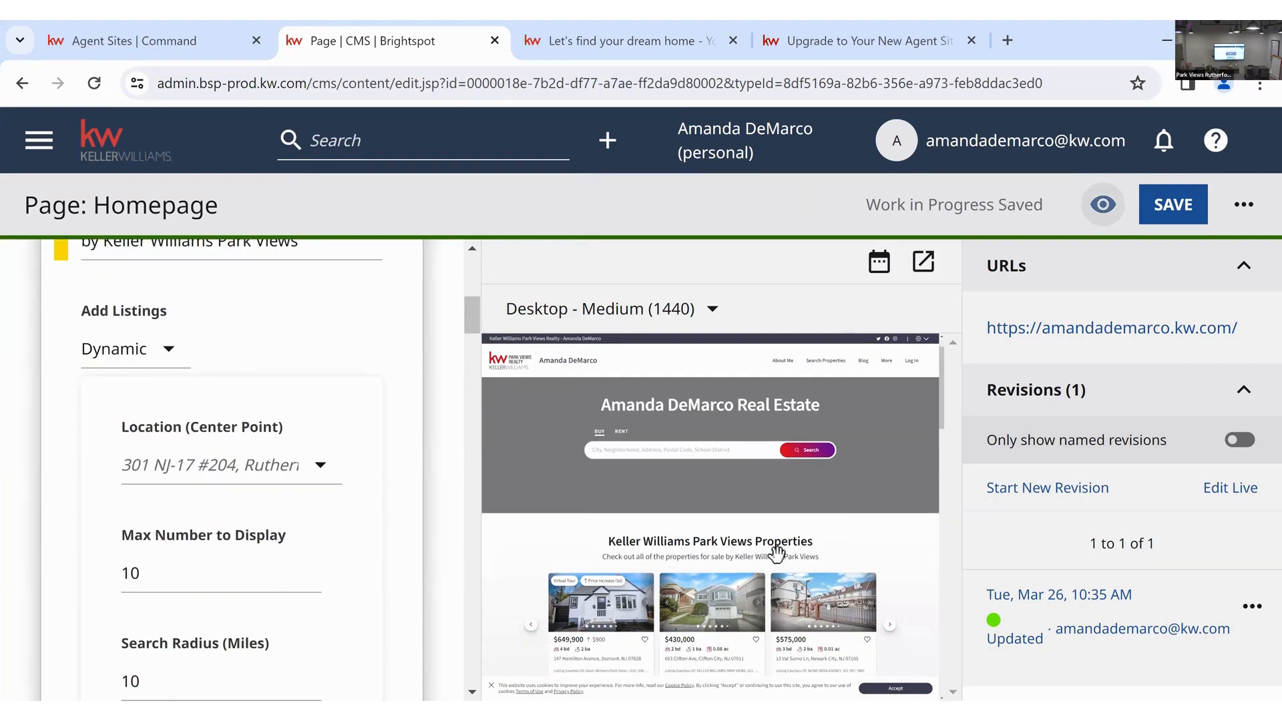
scroll(776, 553, down, 1)
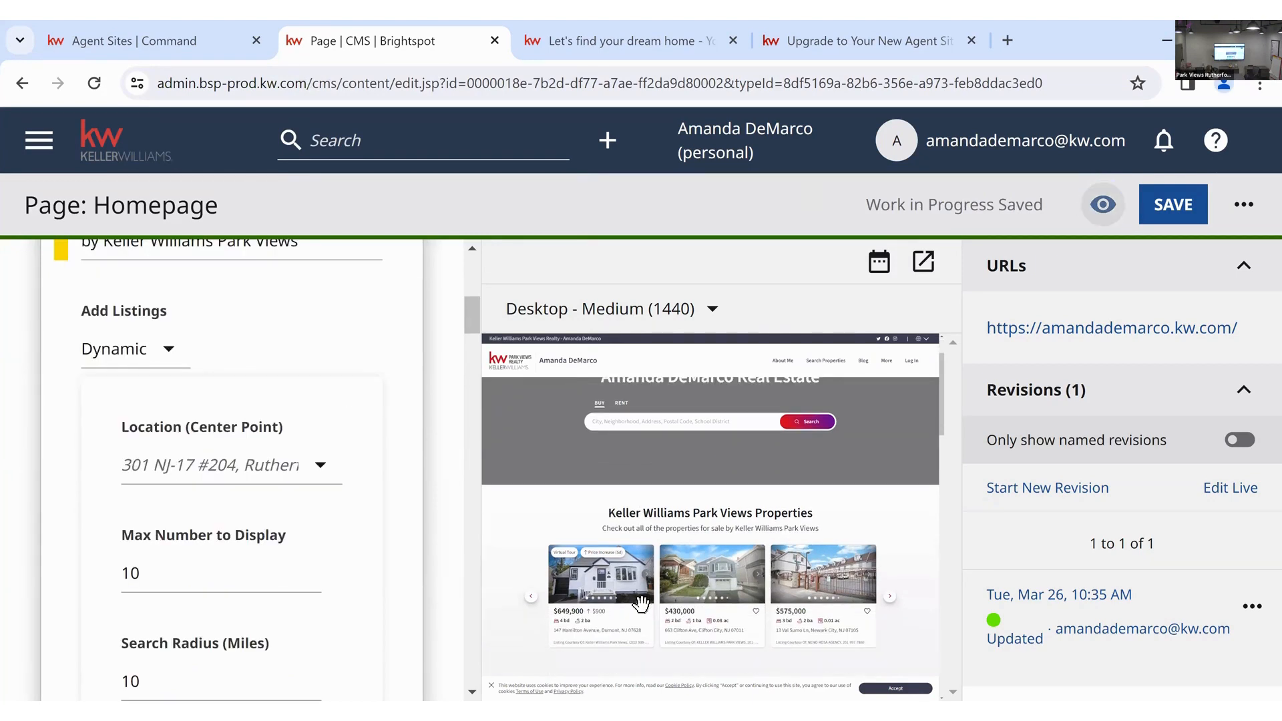
click(175, 364)
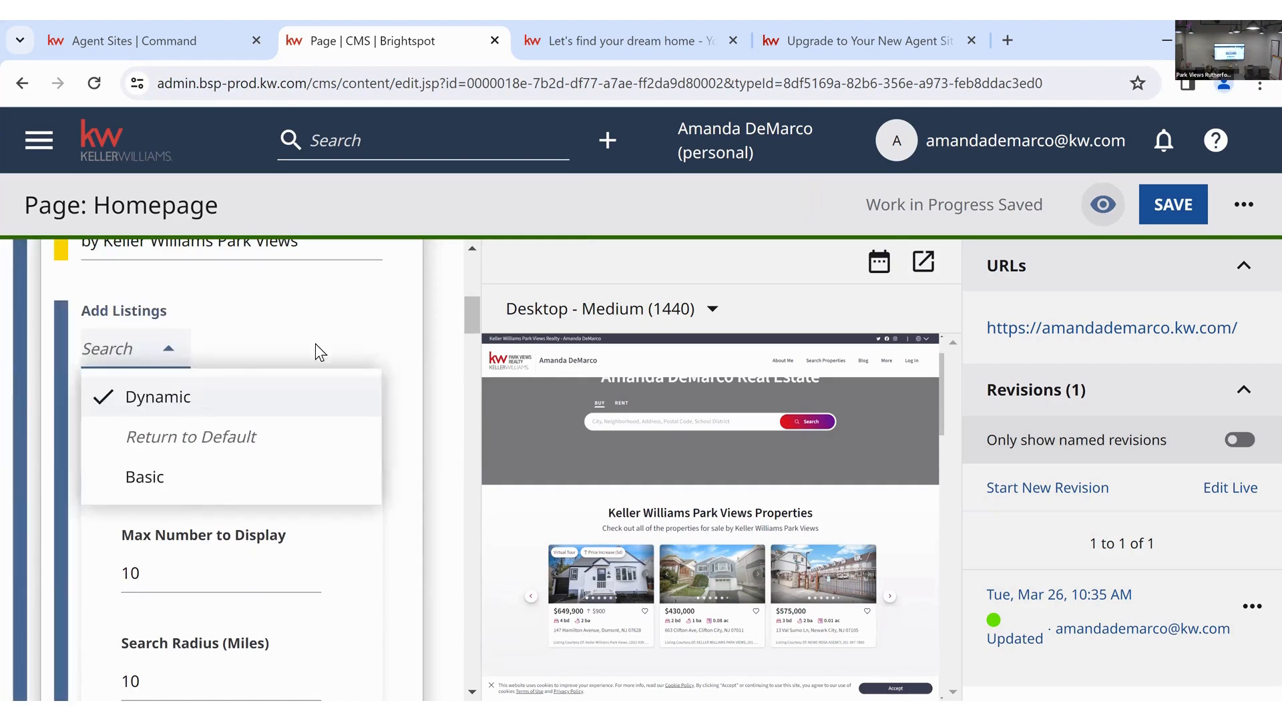
click(347, 335)
scroll(388, 394, down, 2)
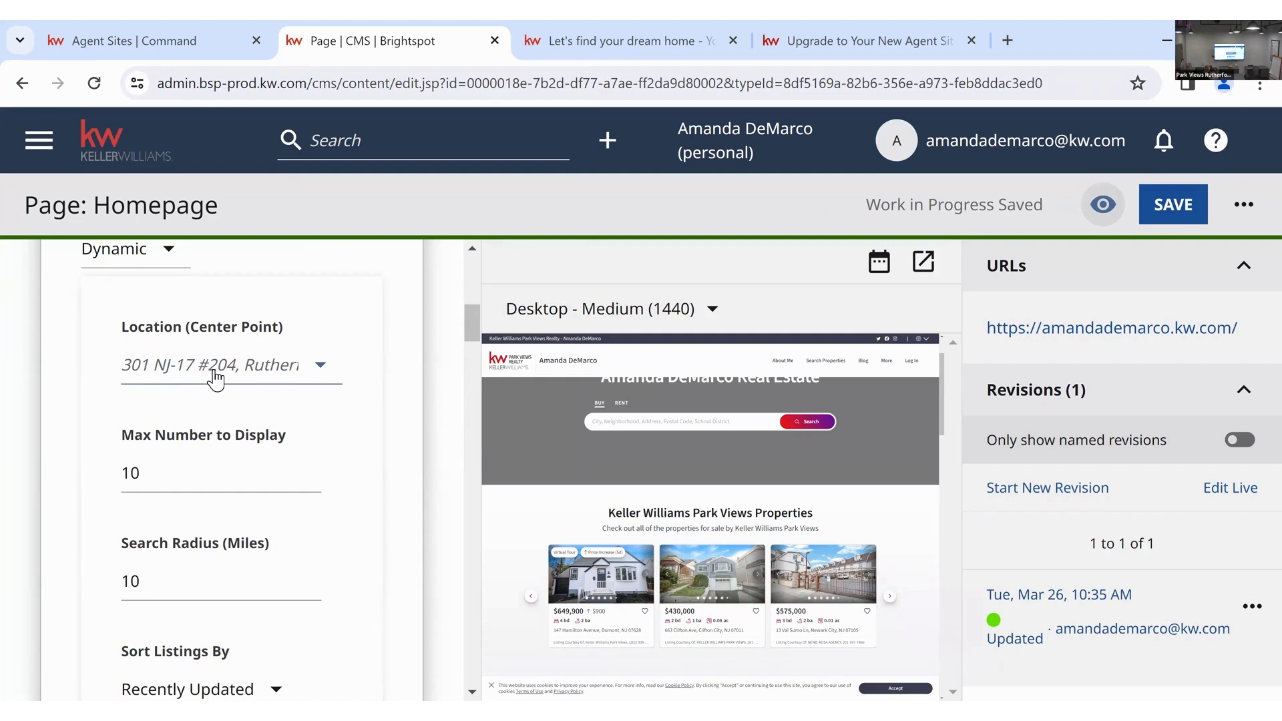
click(322, 366)
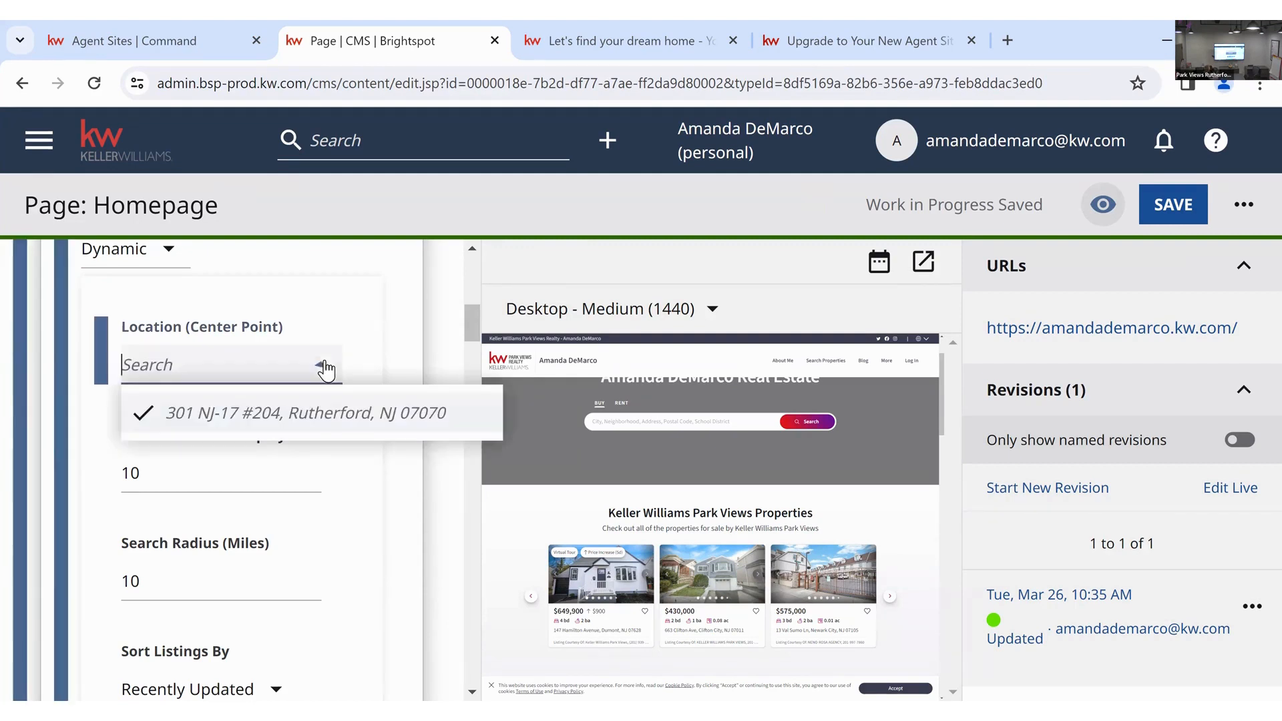
click(325, 394)
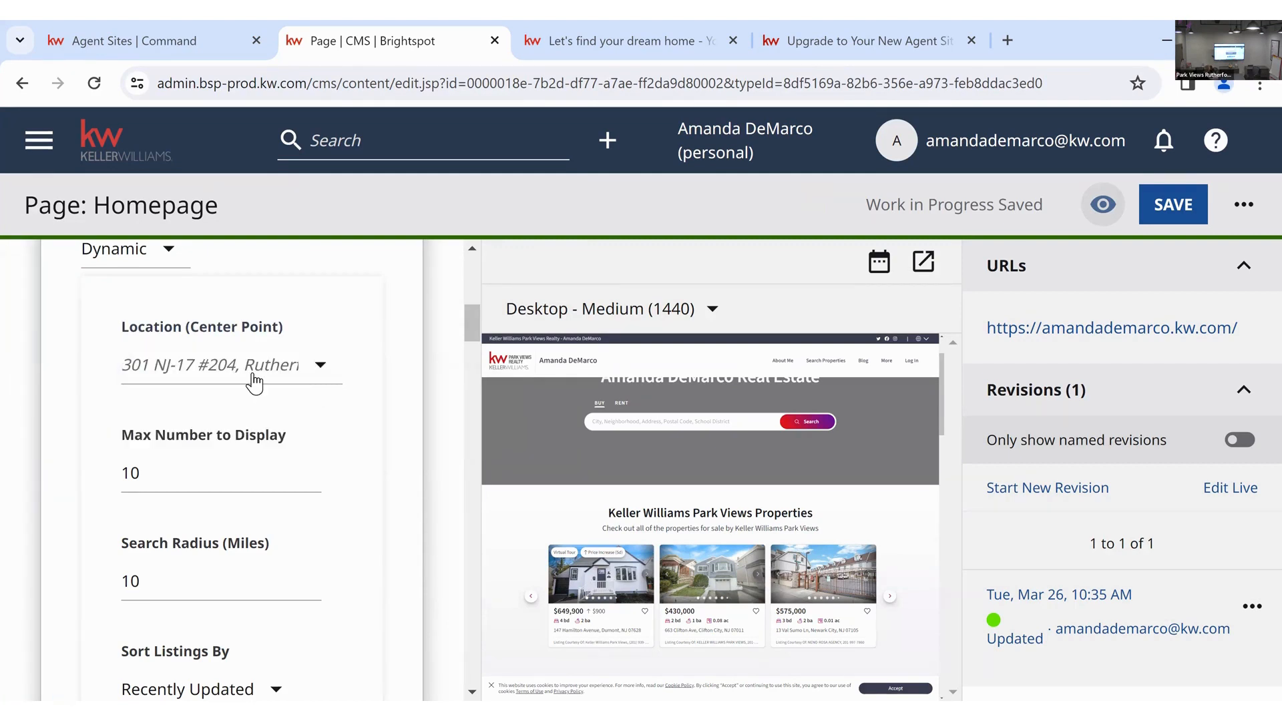
click(252, 372)
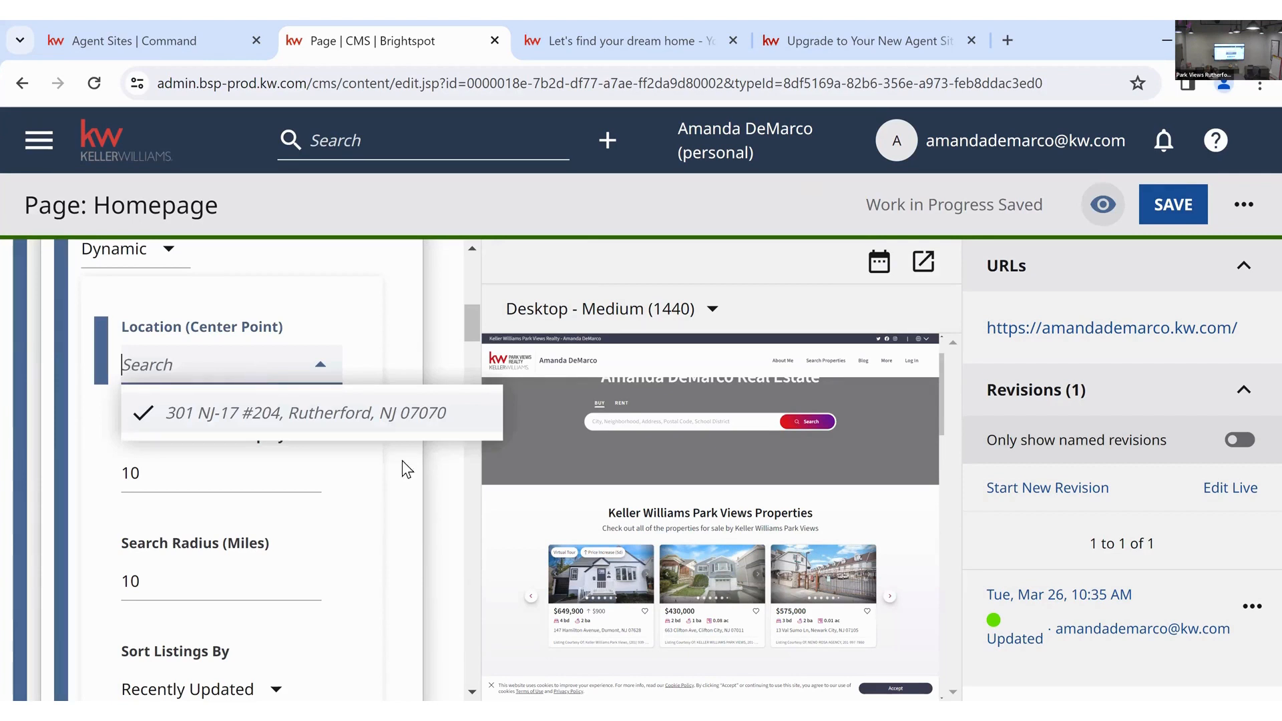
scroll(394, 482, down, 10)
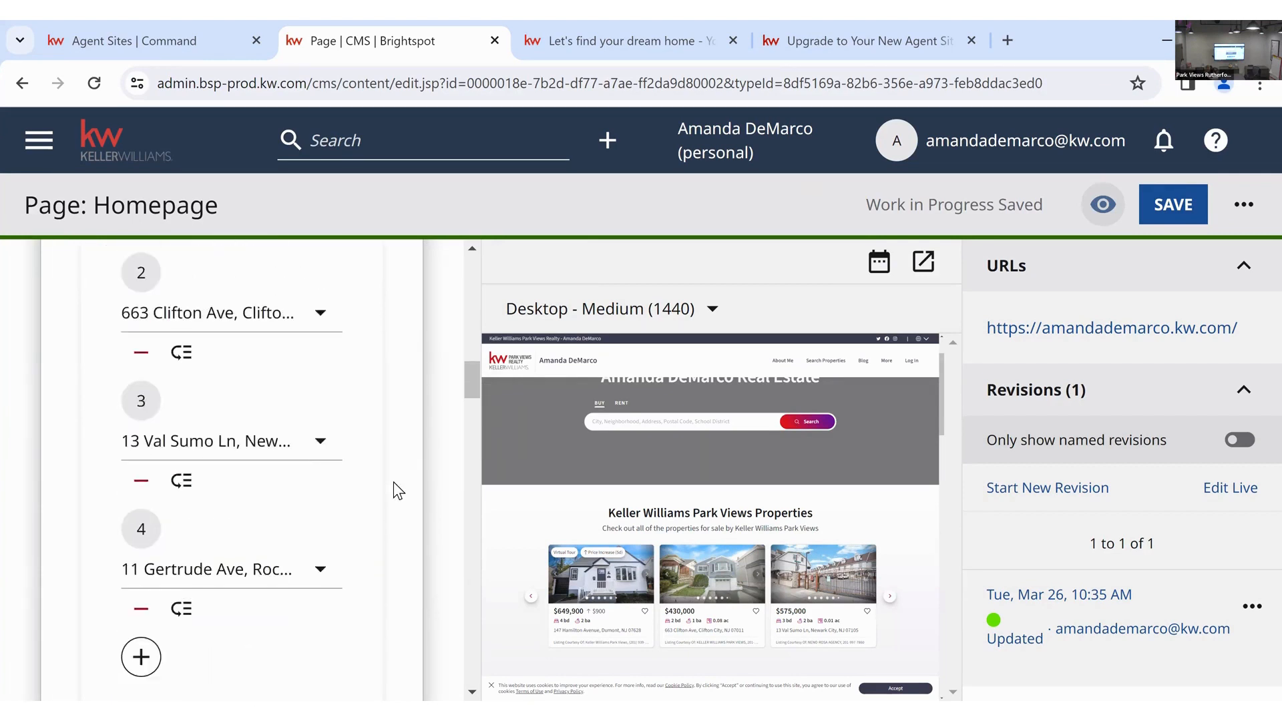
scroll(394, 482, down, 2)
click(334, 534)
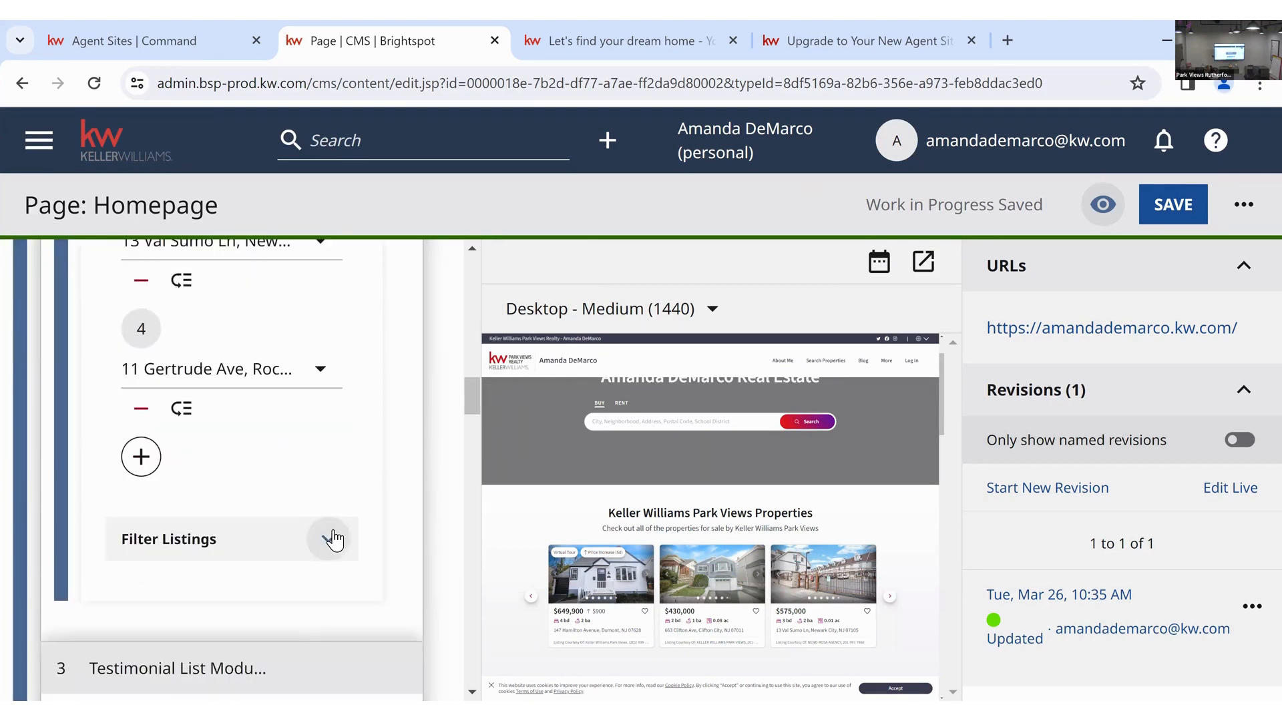
click(334, 538)
scroll(334, 539, down, 15)
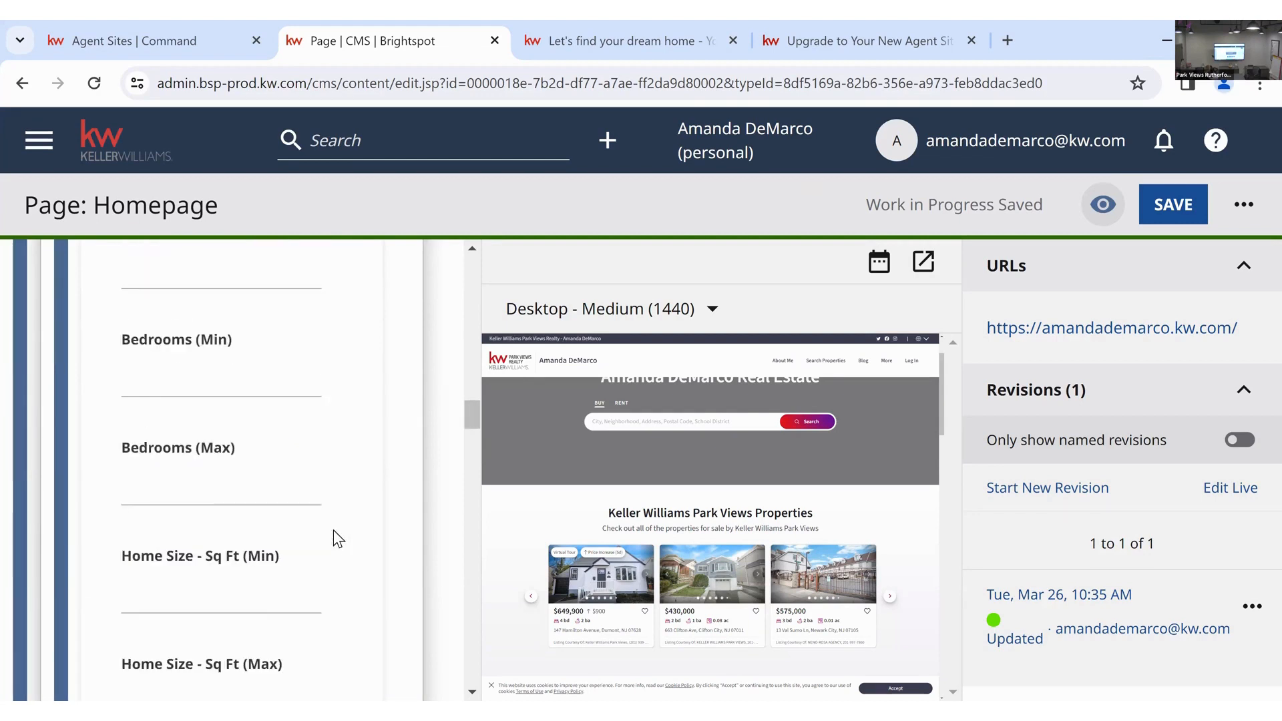
scroll(334, 530, up, 5)
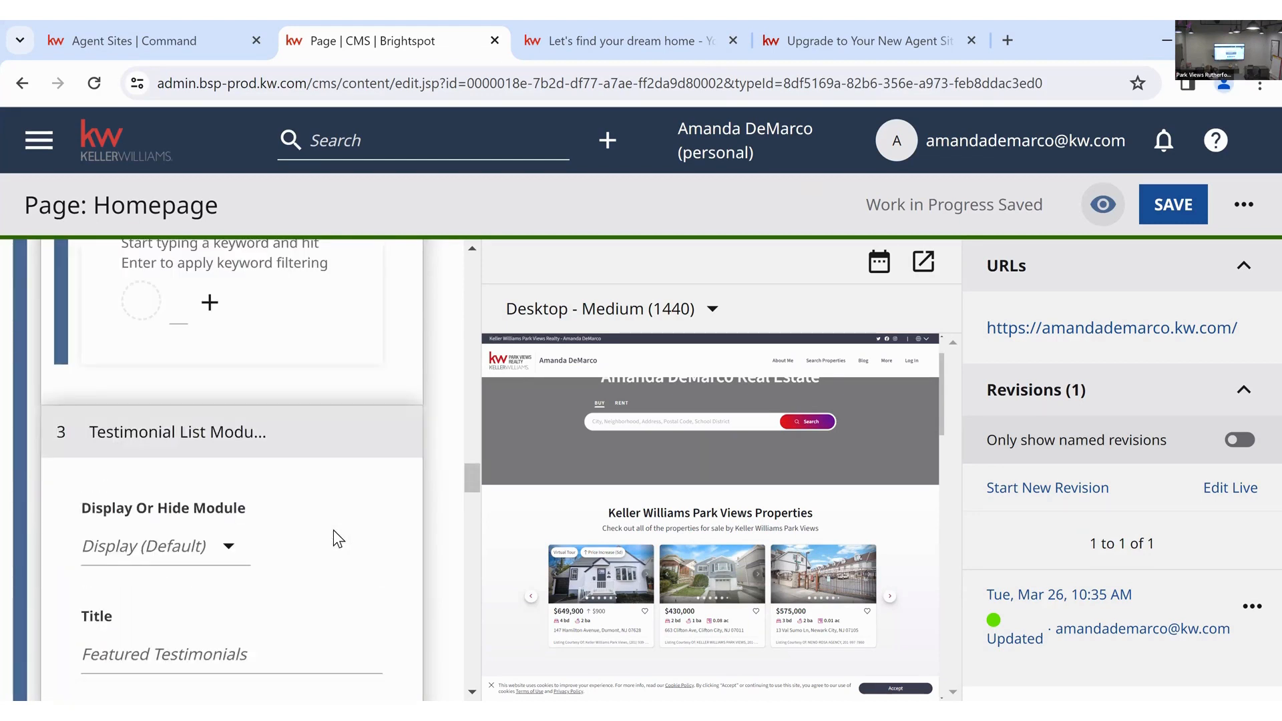
scroll(358, 472, up, 1)
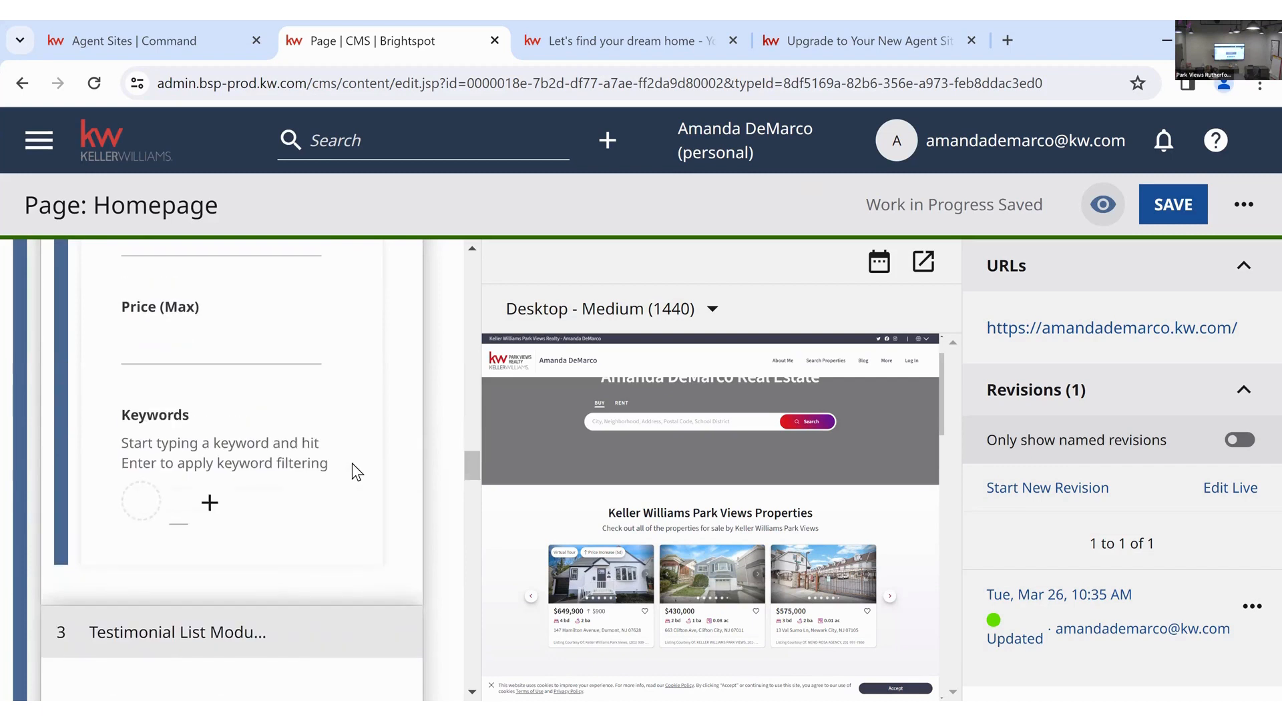
click(208, 509)
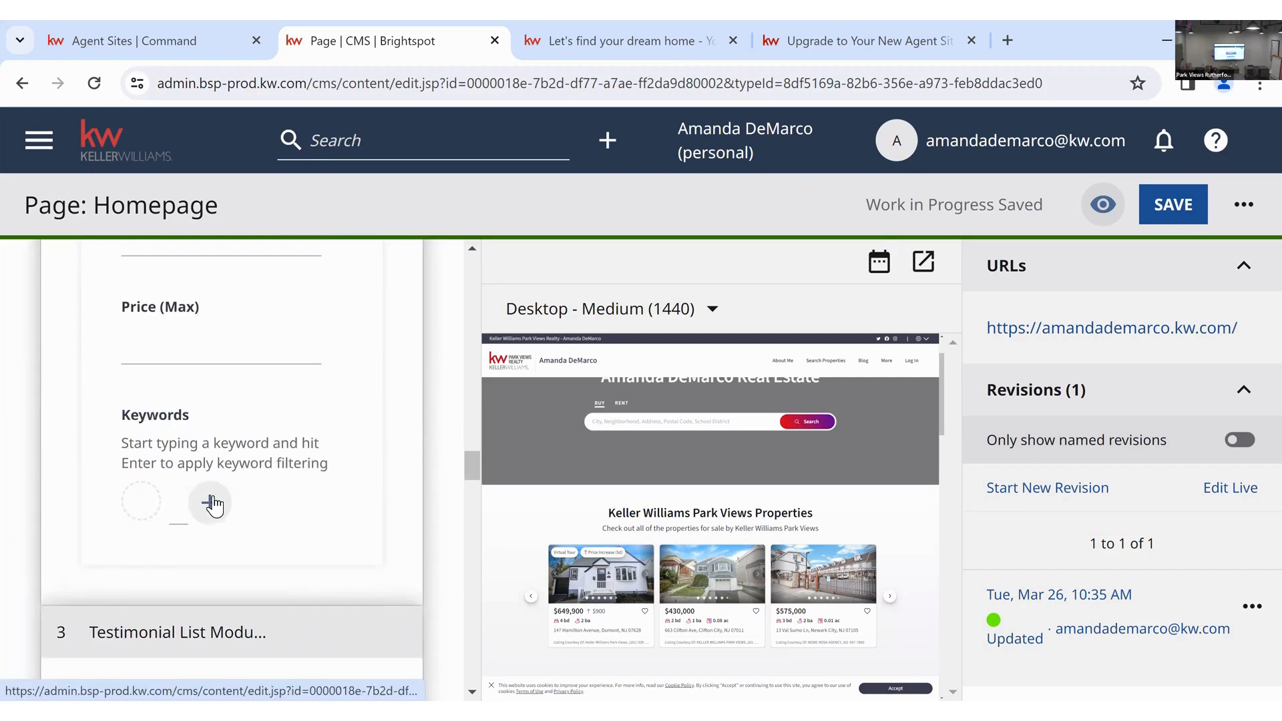
scroll(326, 515, up, 1)
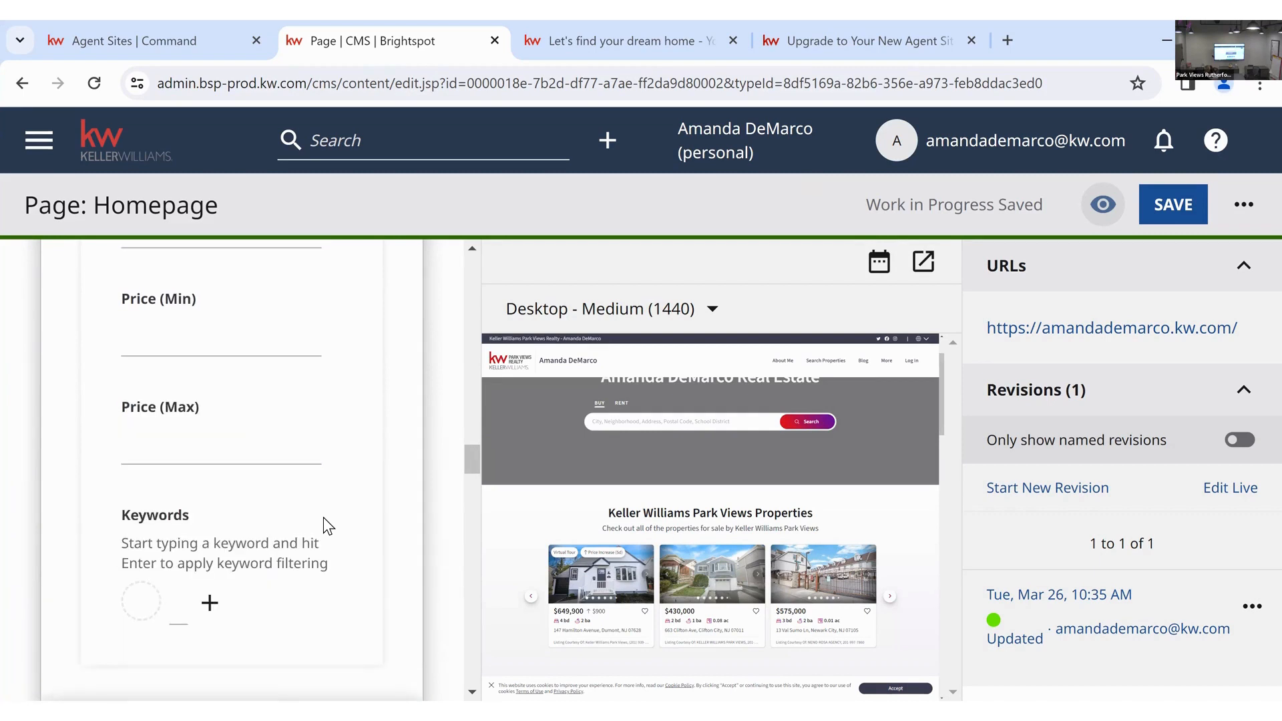
scroll(323, 516, down, 1)
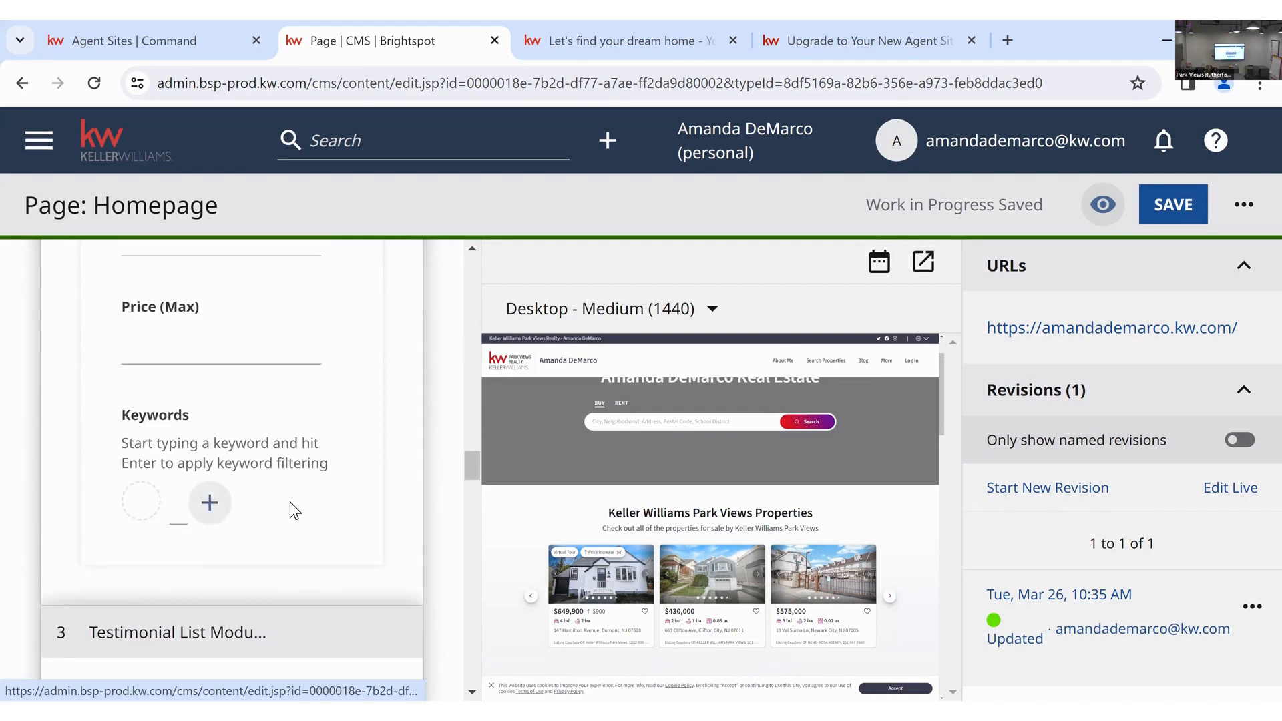
scroll(291, 503, up, 10)
scroll(290, 502, up, 10)
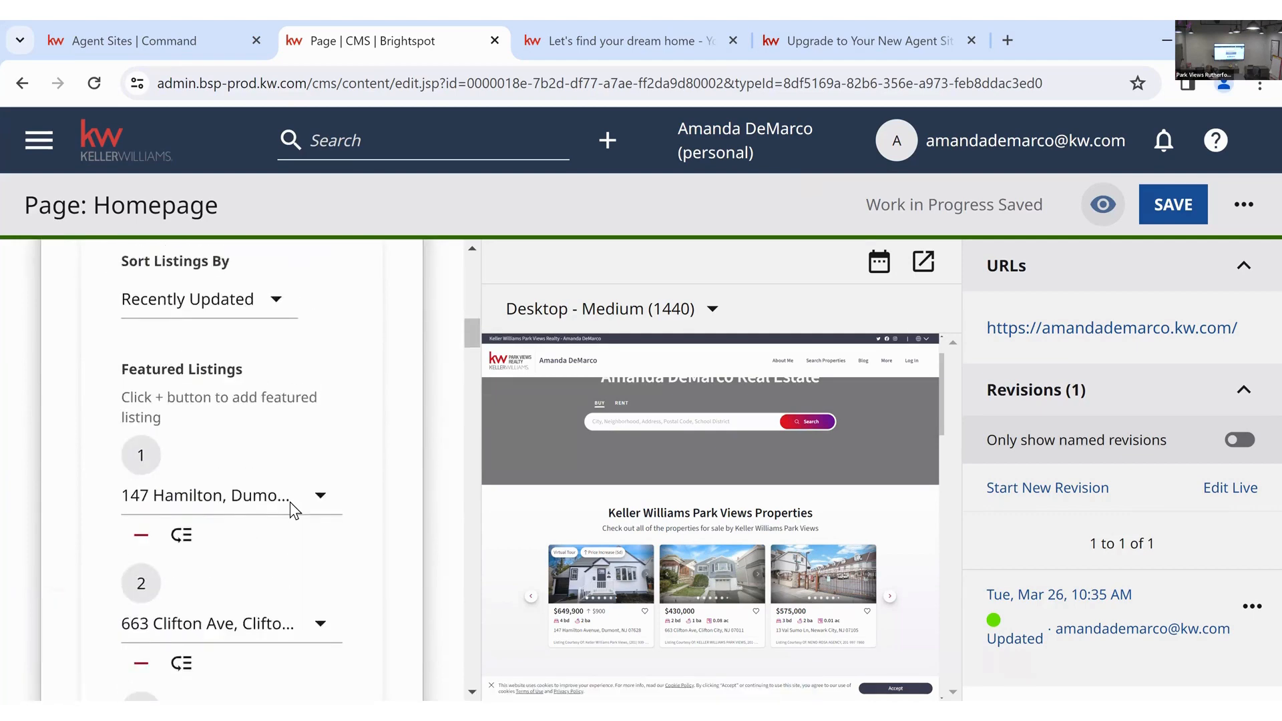
scroll(247, 456, up, 2)
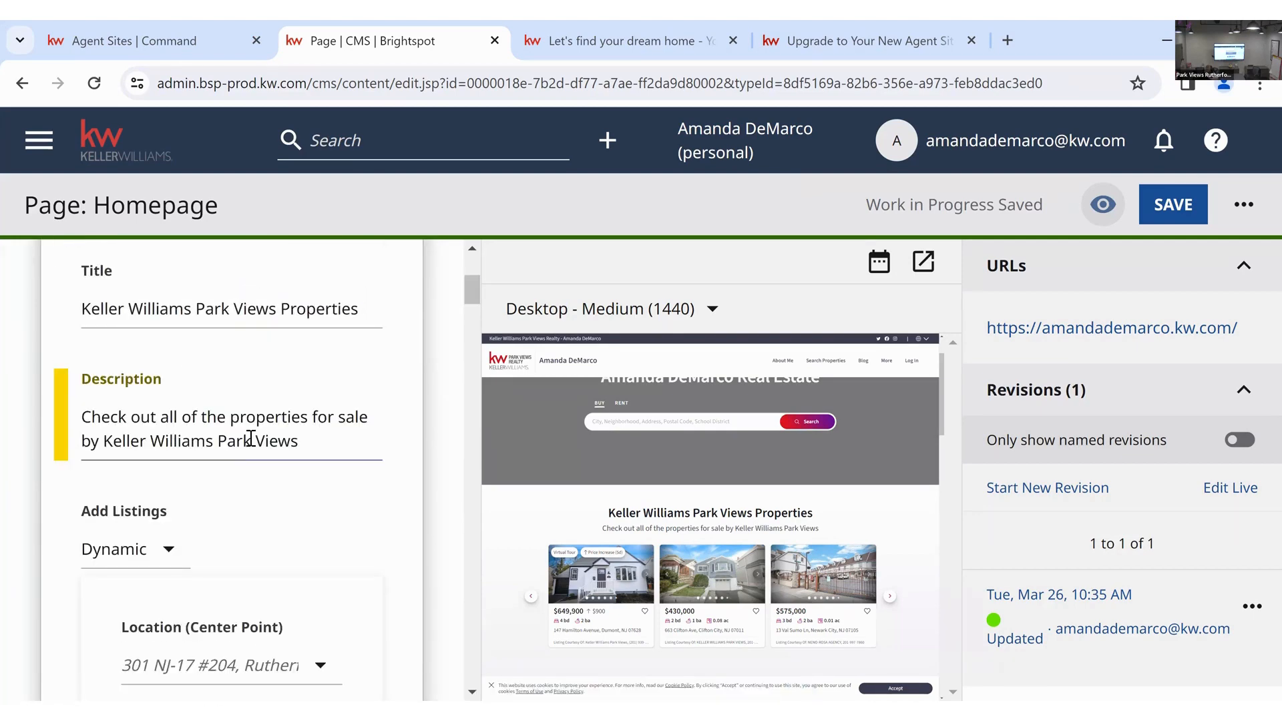
click(251, 441)
click(367, 507)
- Remove the error-causing Untitled carousel image from the Listing Search Module and save the Homepage
click(1172, 204)
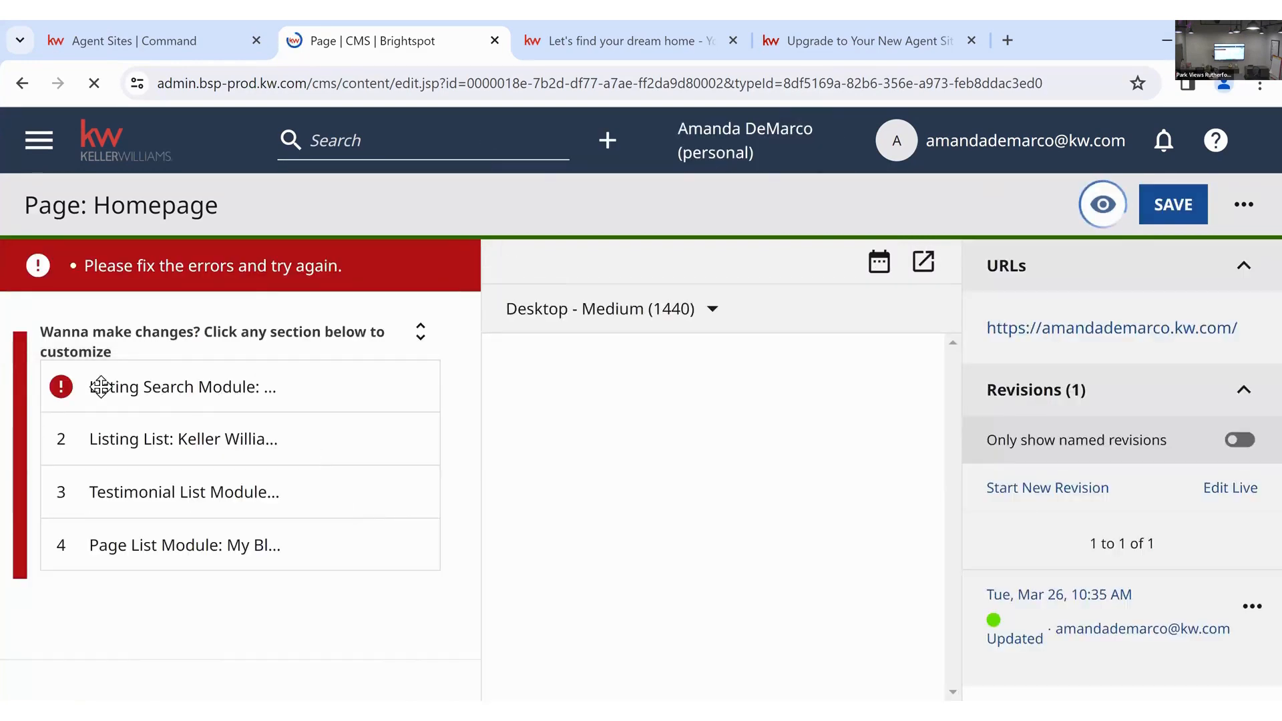
click(66, 392)
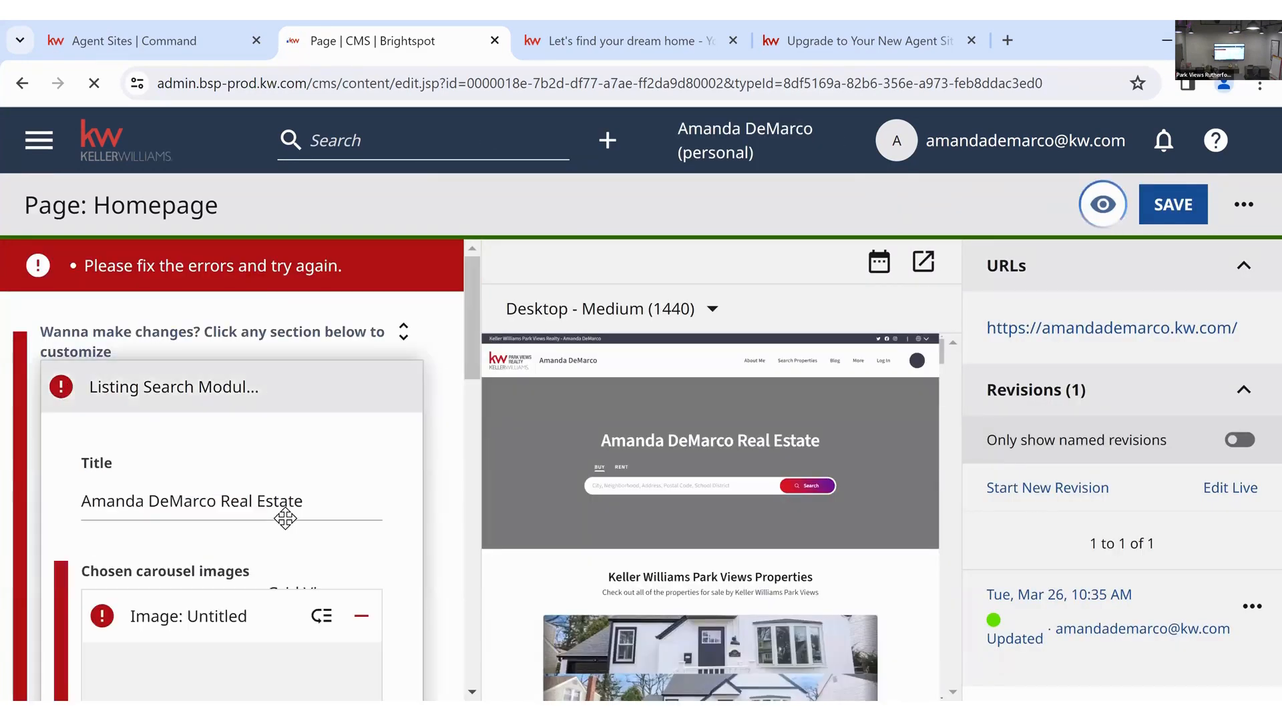
scroll(372, 435, down, 3)
click(370, 424)
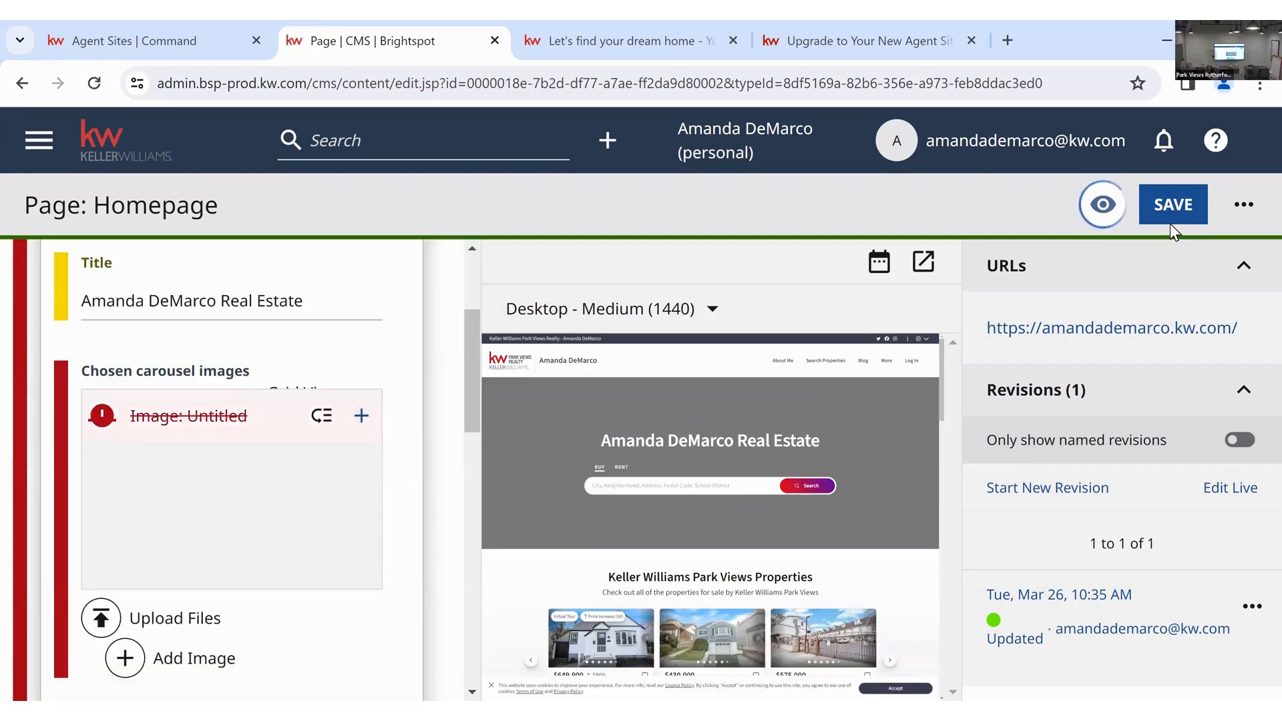
click(1175, 203)
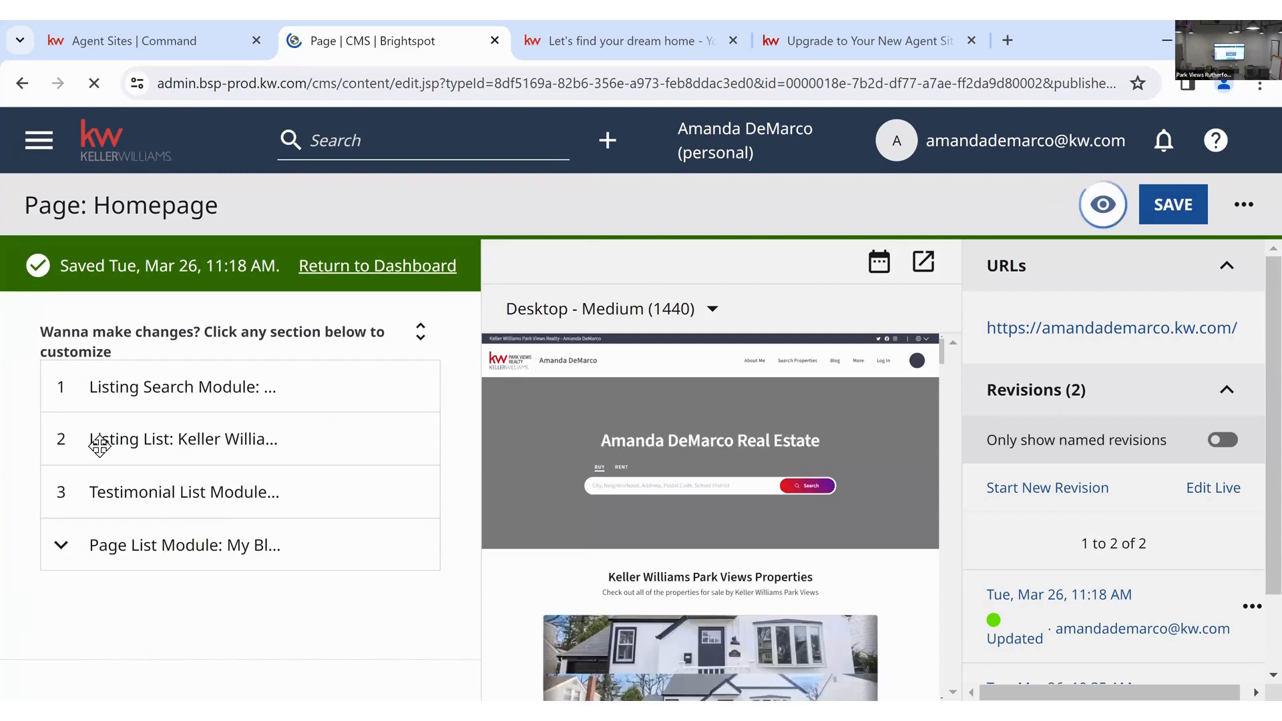
- Expand the Listing List module, leave Location unchanged, and focus the Keywords input
click(184, 456)
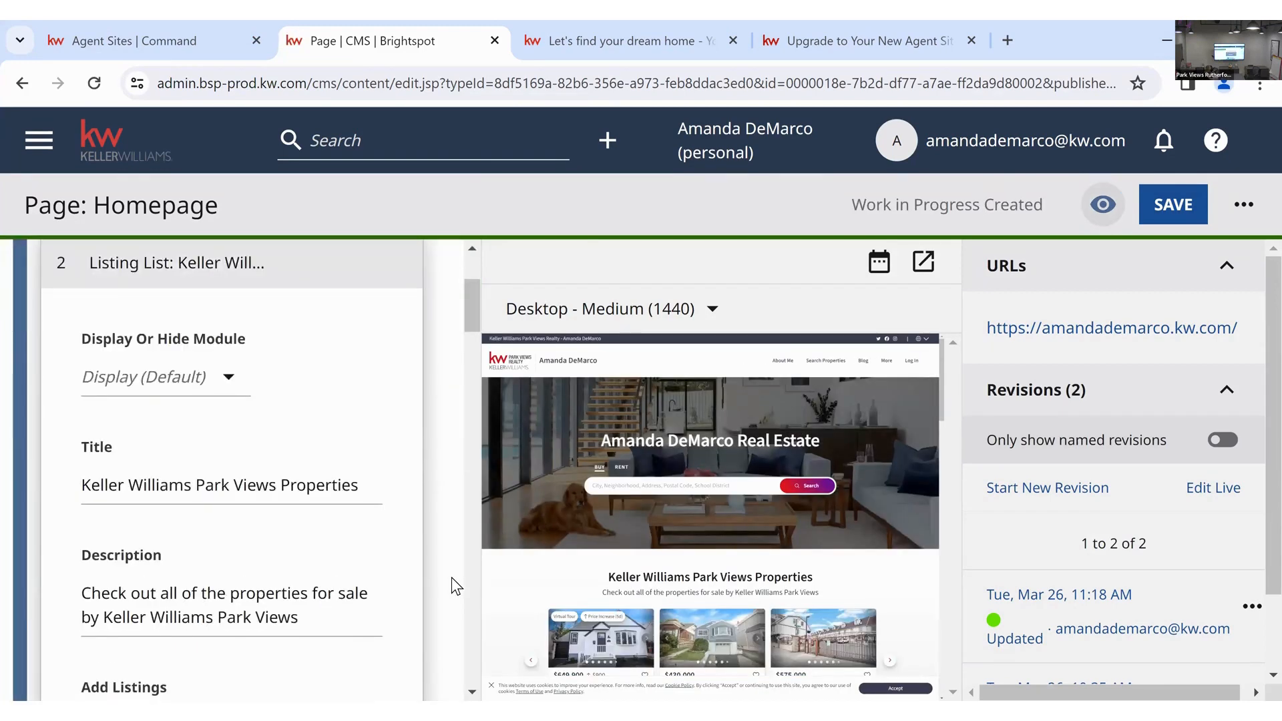
scroll(451, 577, down, 5)
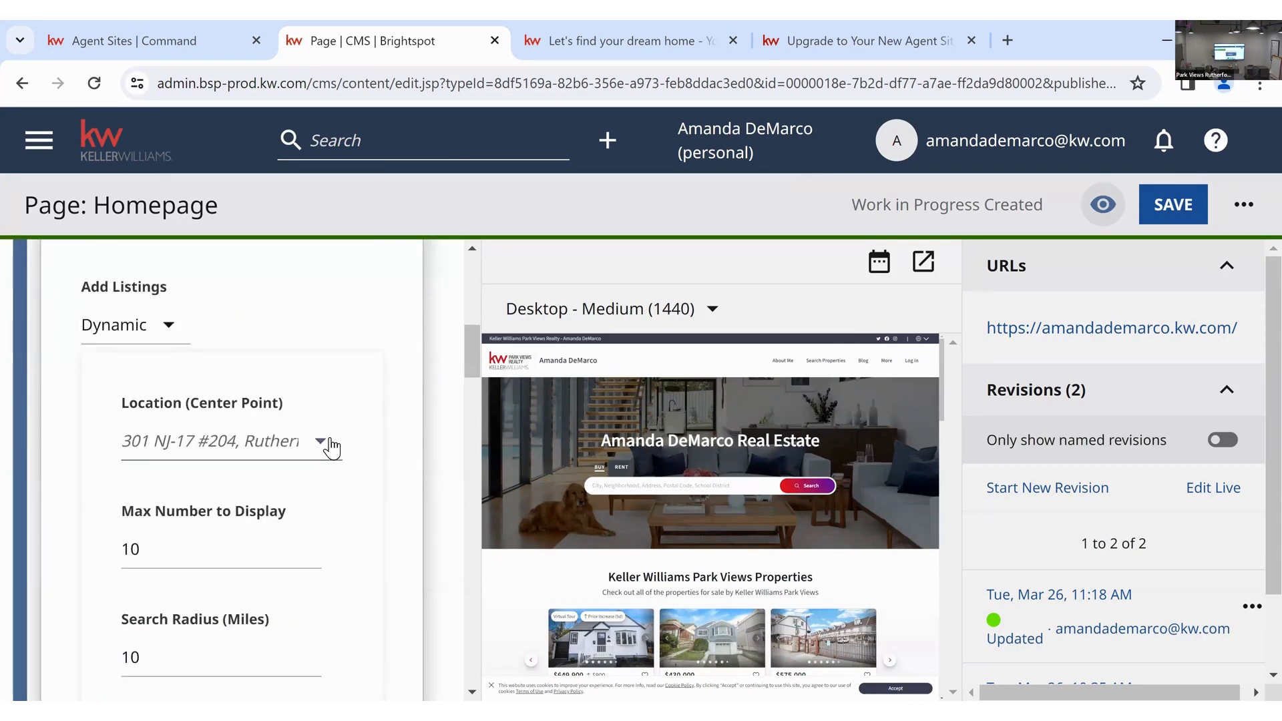
click(323, 442)
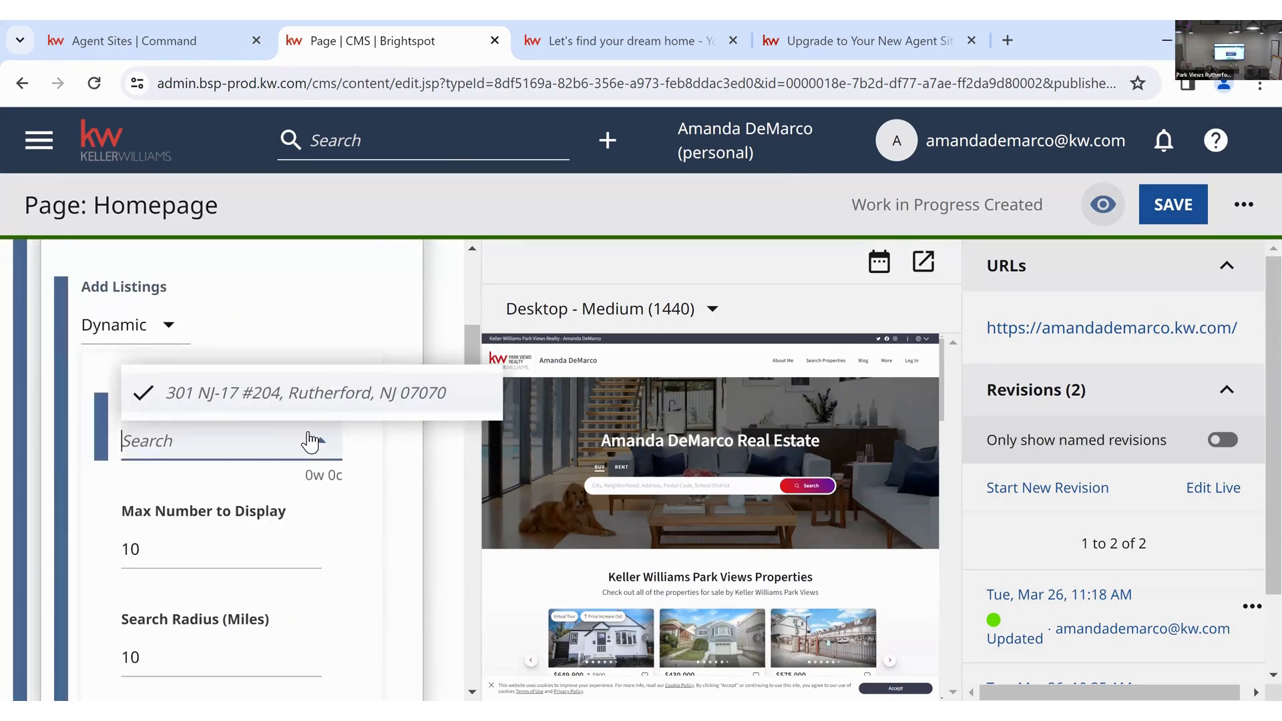
click(377, 508)
scroll(377, 507, down, 8)
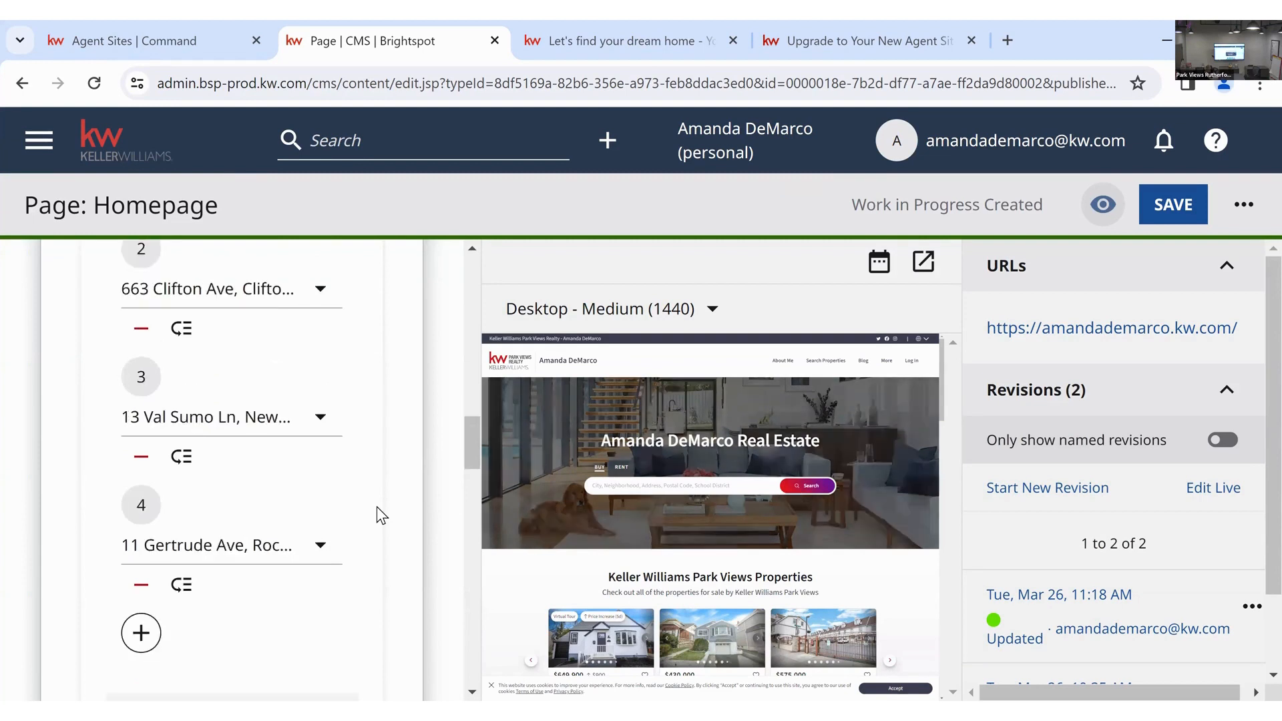
scroll(377, 515, down, 3)
scroll(355, 516, down, 6)
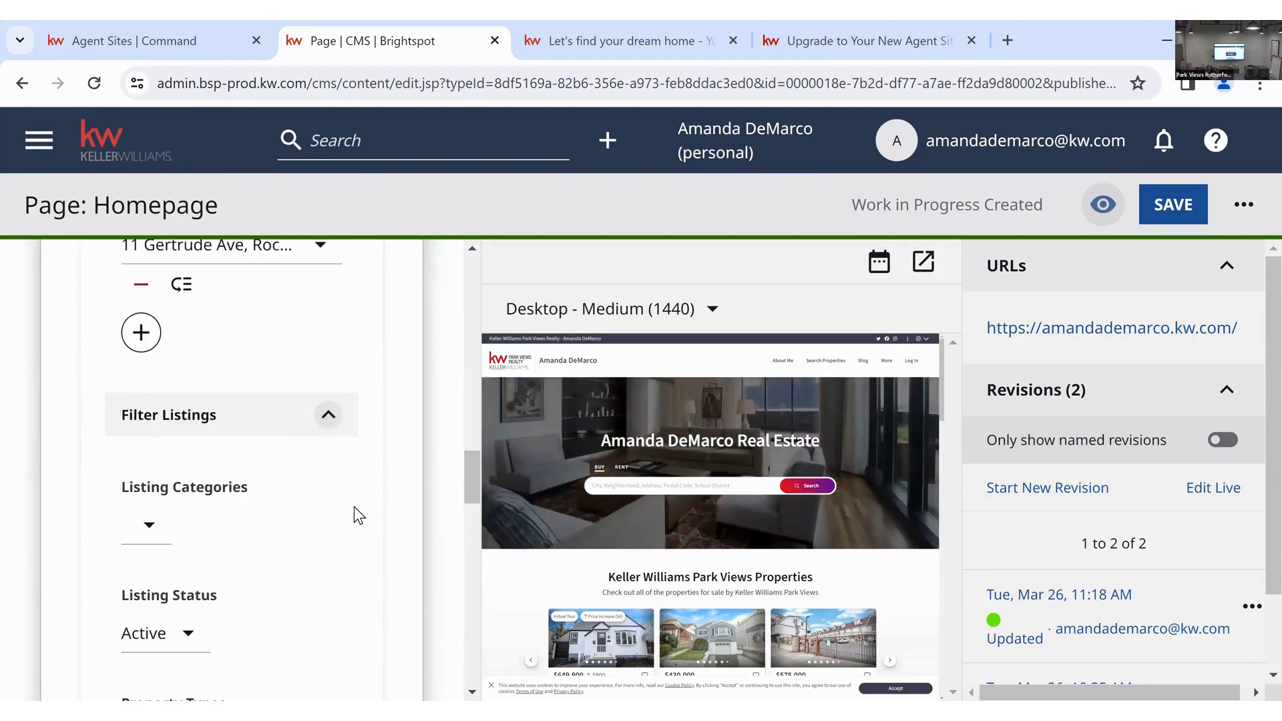
scroll(255, 556, down, 18)
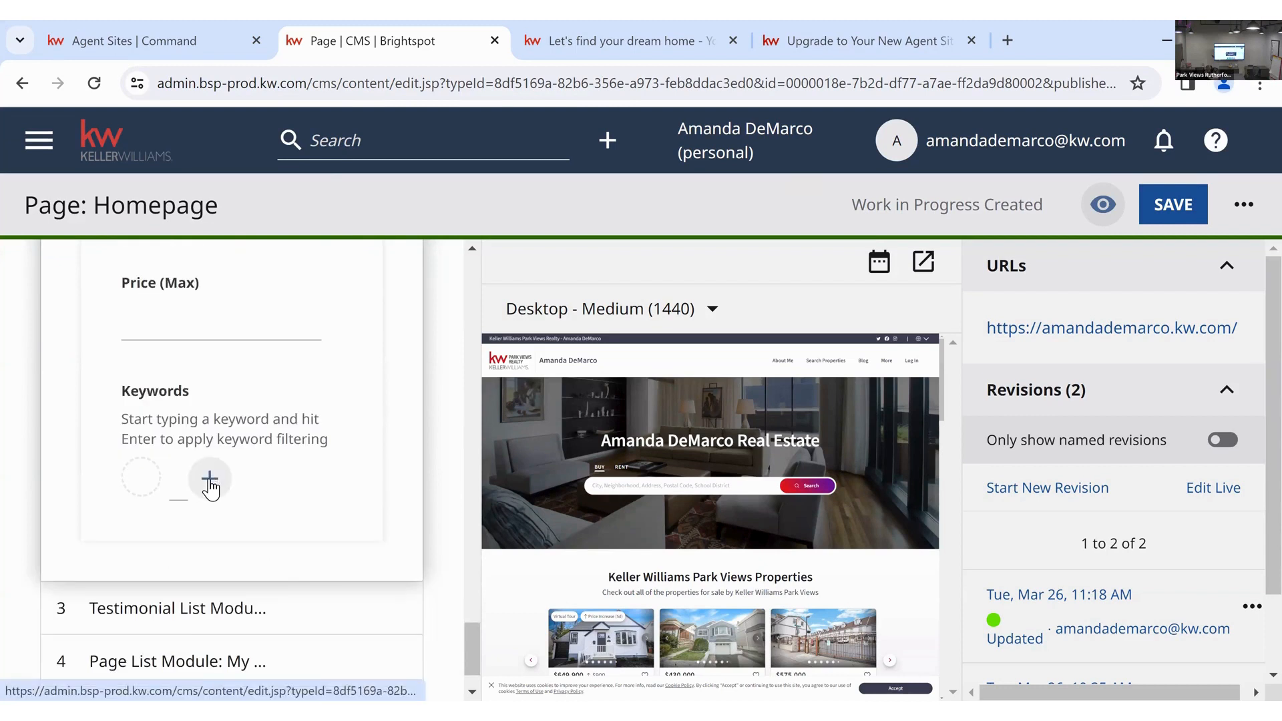
click(209, 482)
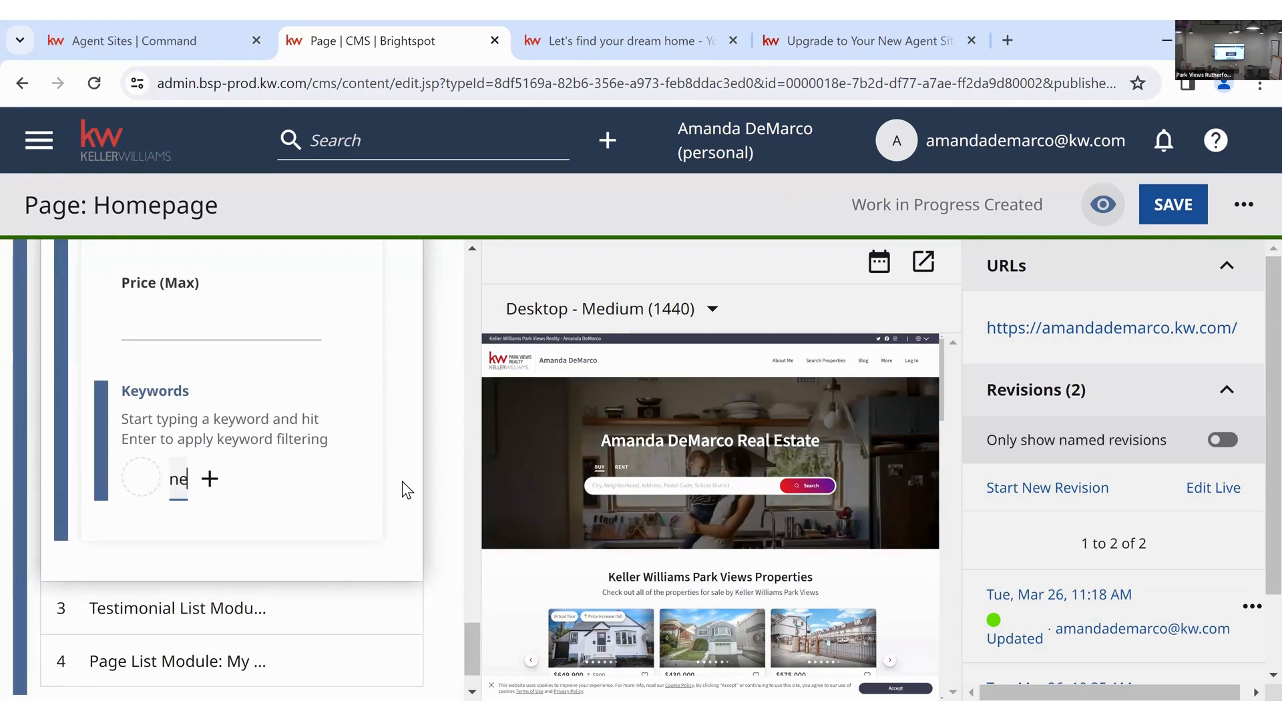
- Add keyword 'ha', browse the filtered listings in the preview carousel, then remove it
click(209, 478)
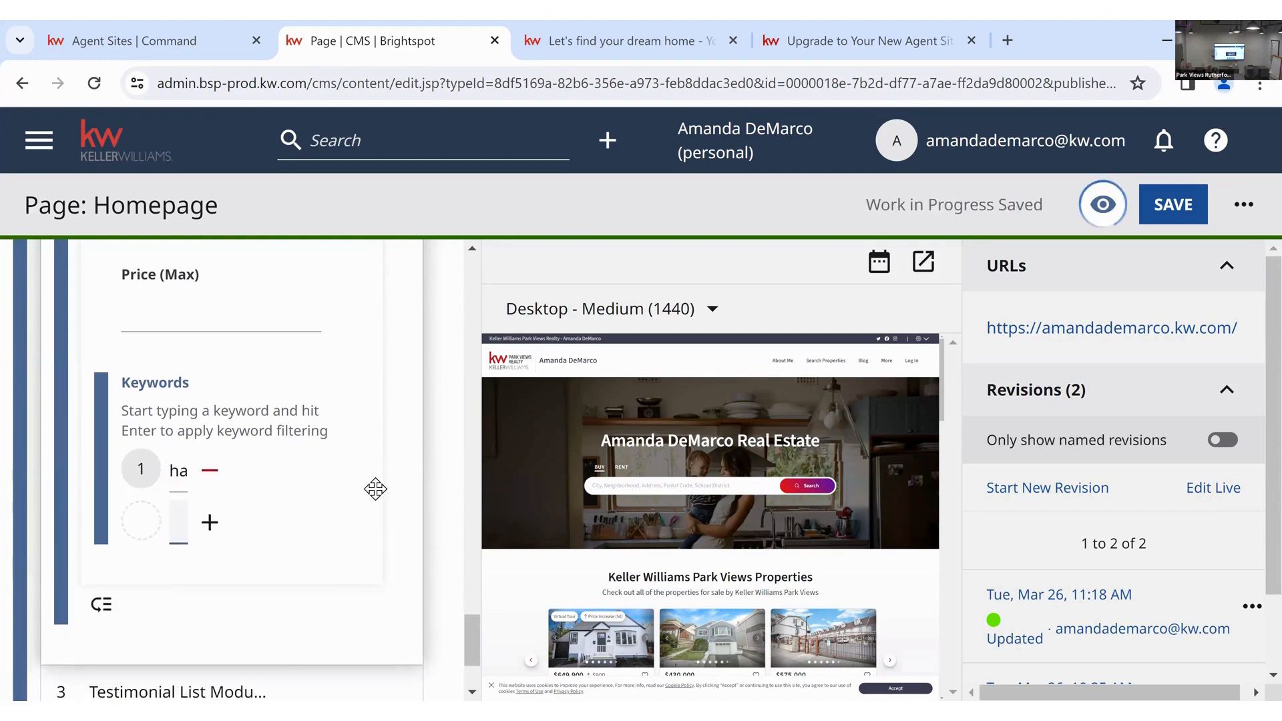
scroll(601, 508, down, 2)
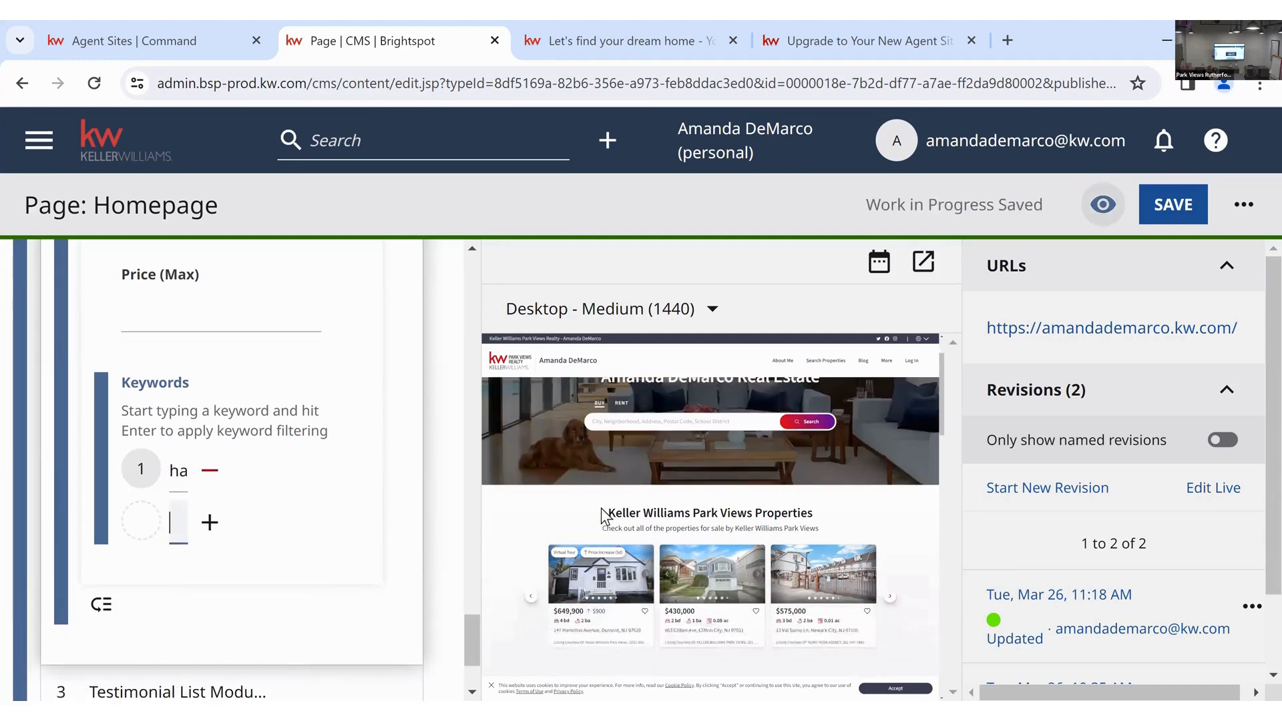
click(894, 601)
click(892, 598)
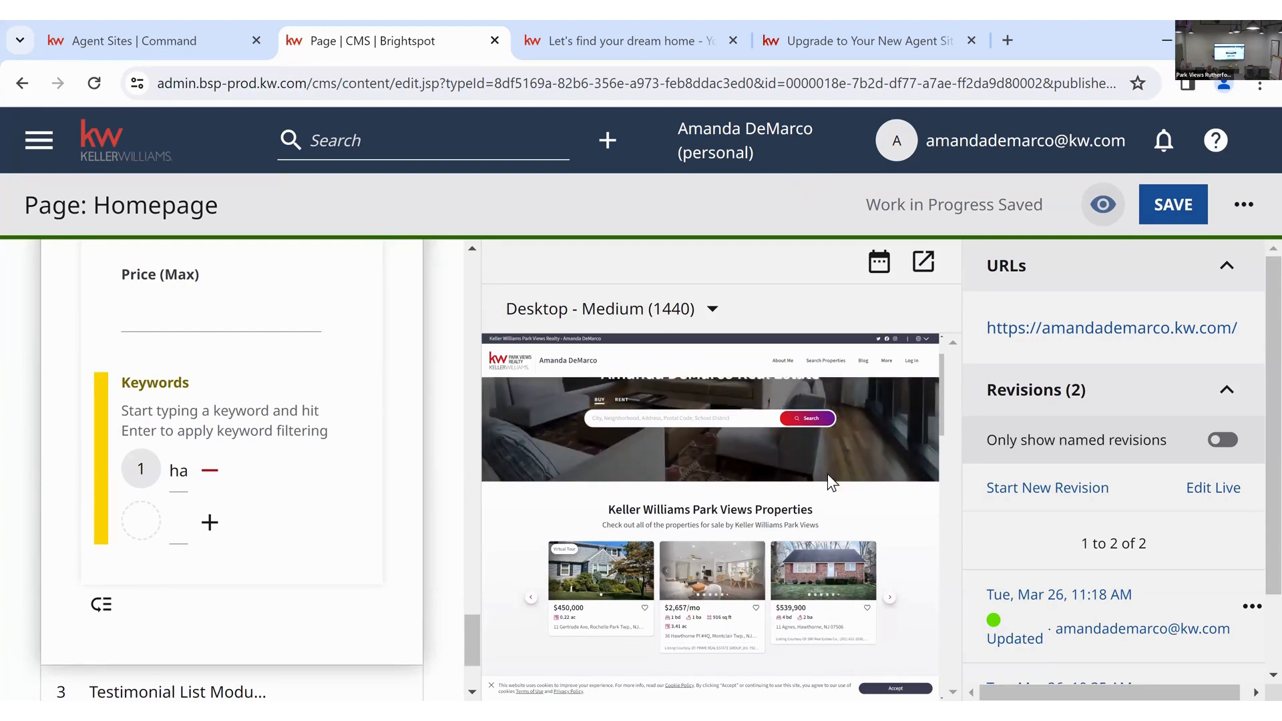
scroll(827, 474, down, 1)
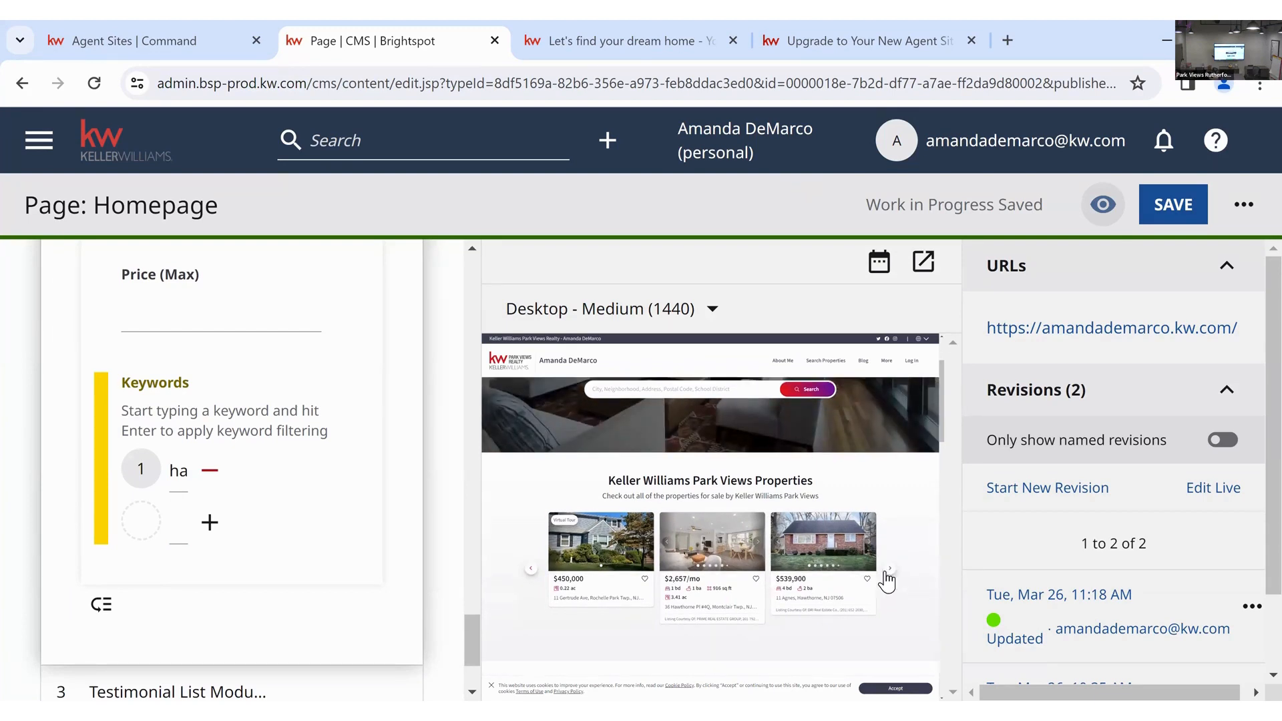
click(531, 569)
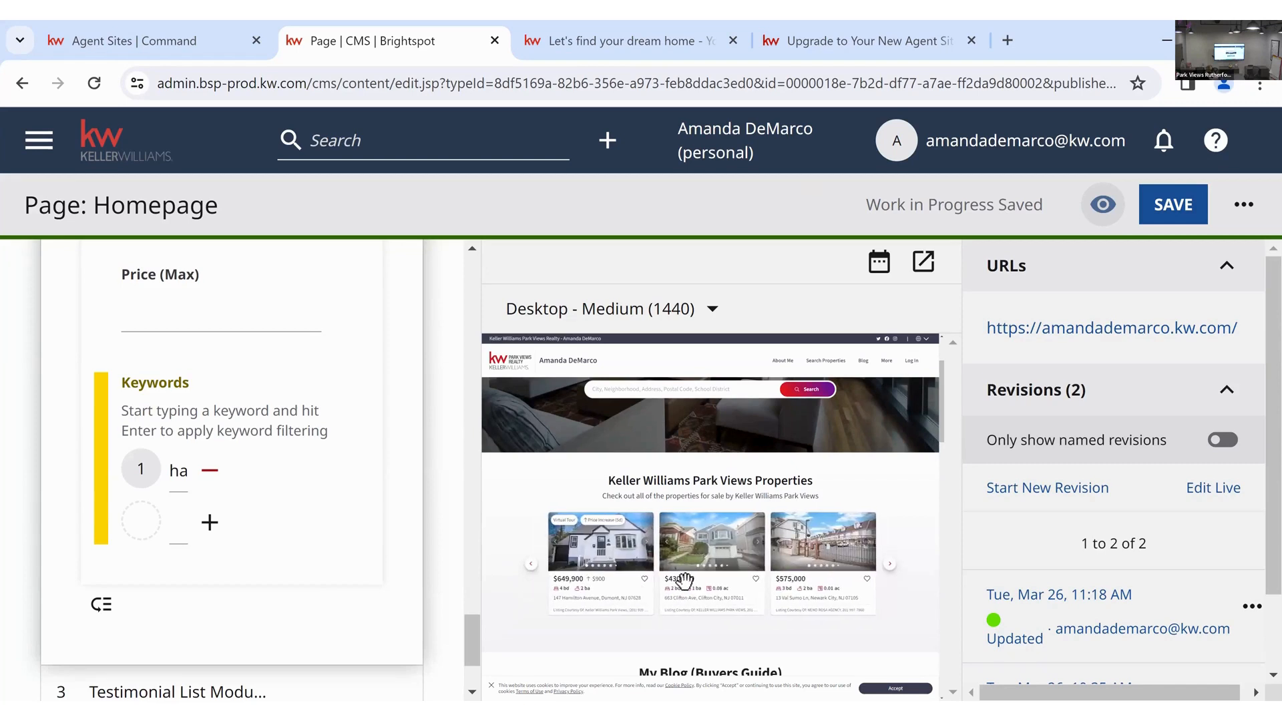
click(892, 568)
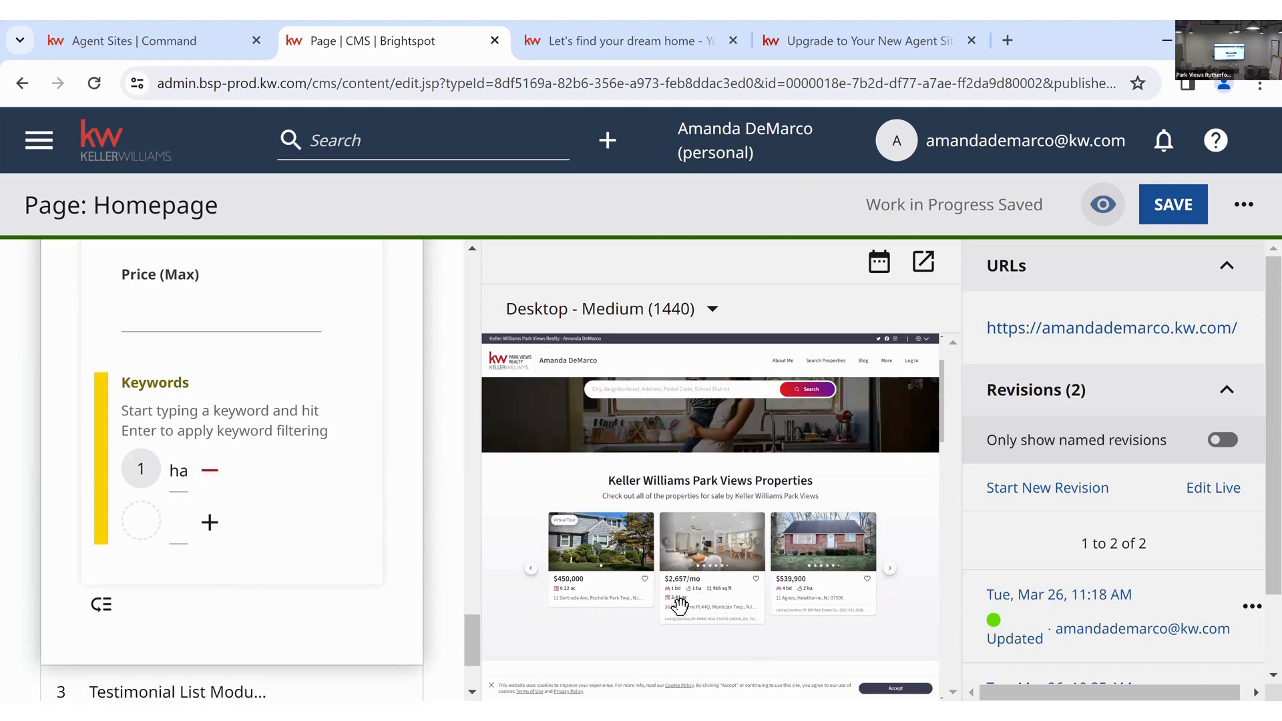
click(891, 570)
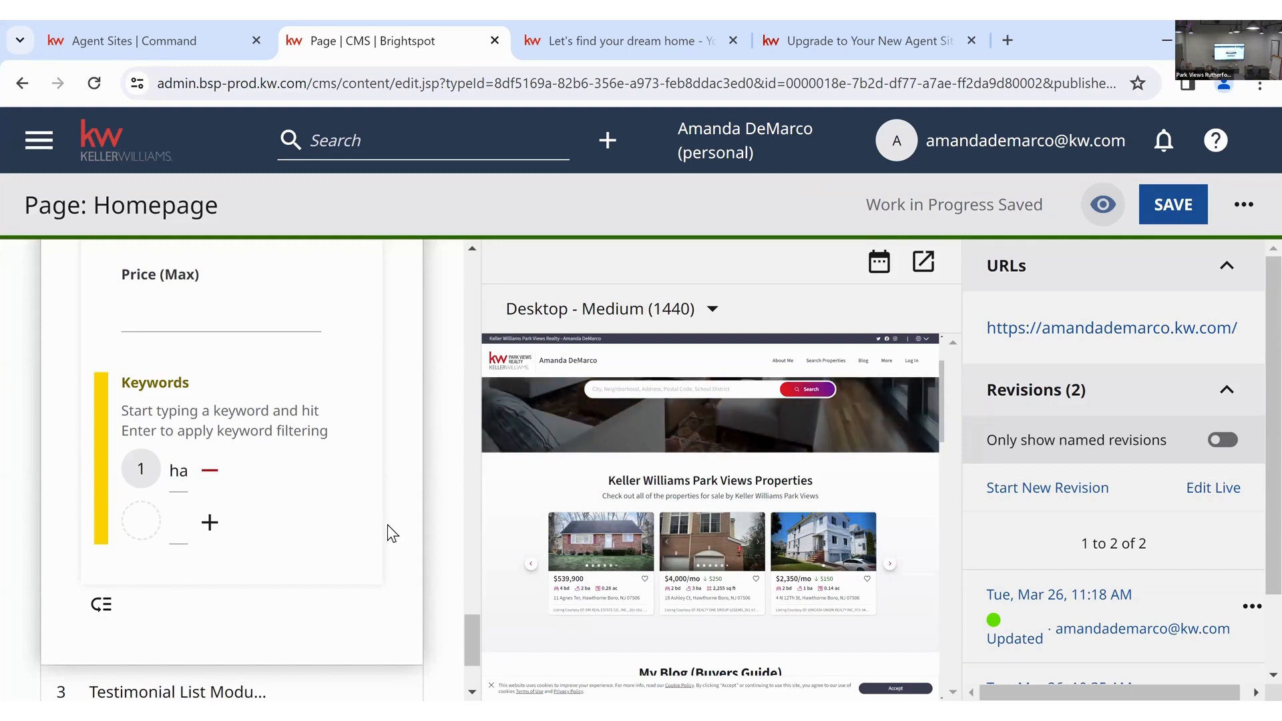
click(217, 478)
scroll(386, 506, up, 3)
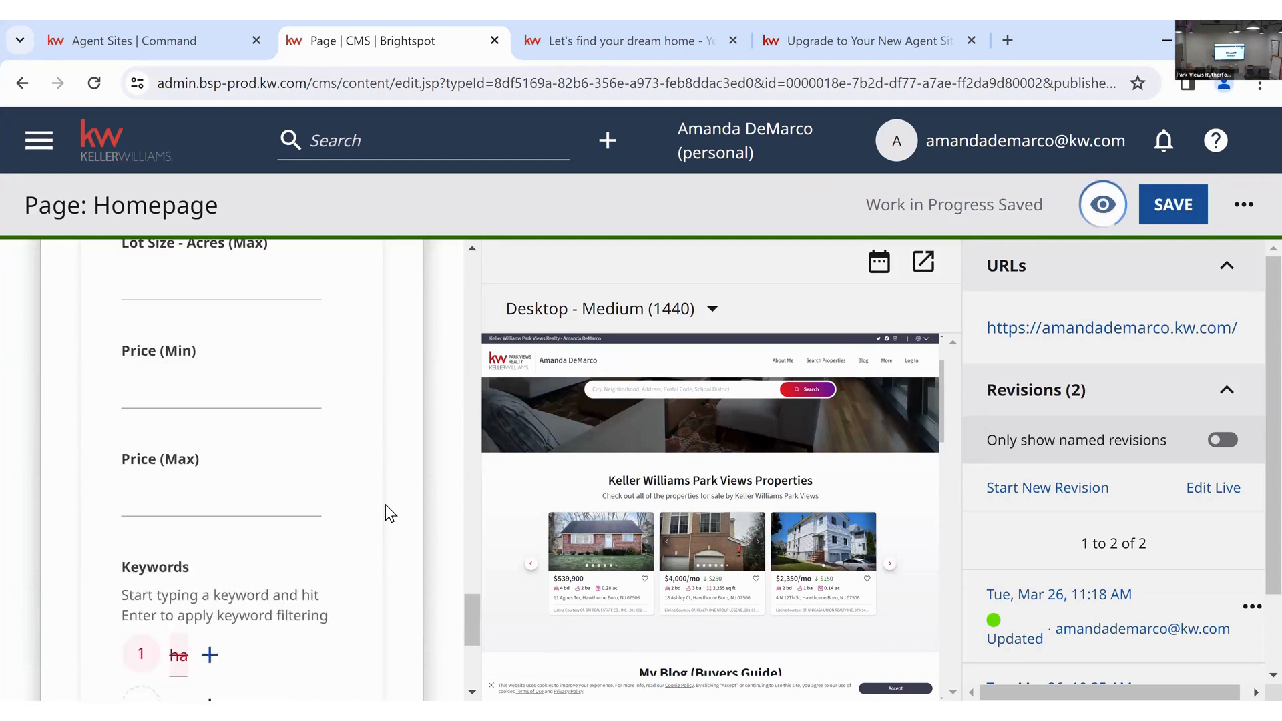
scroll(386, 505, up, 10)
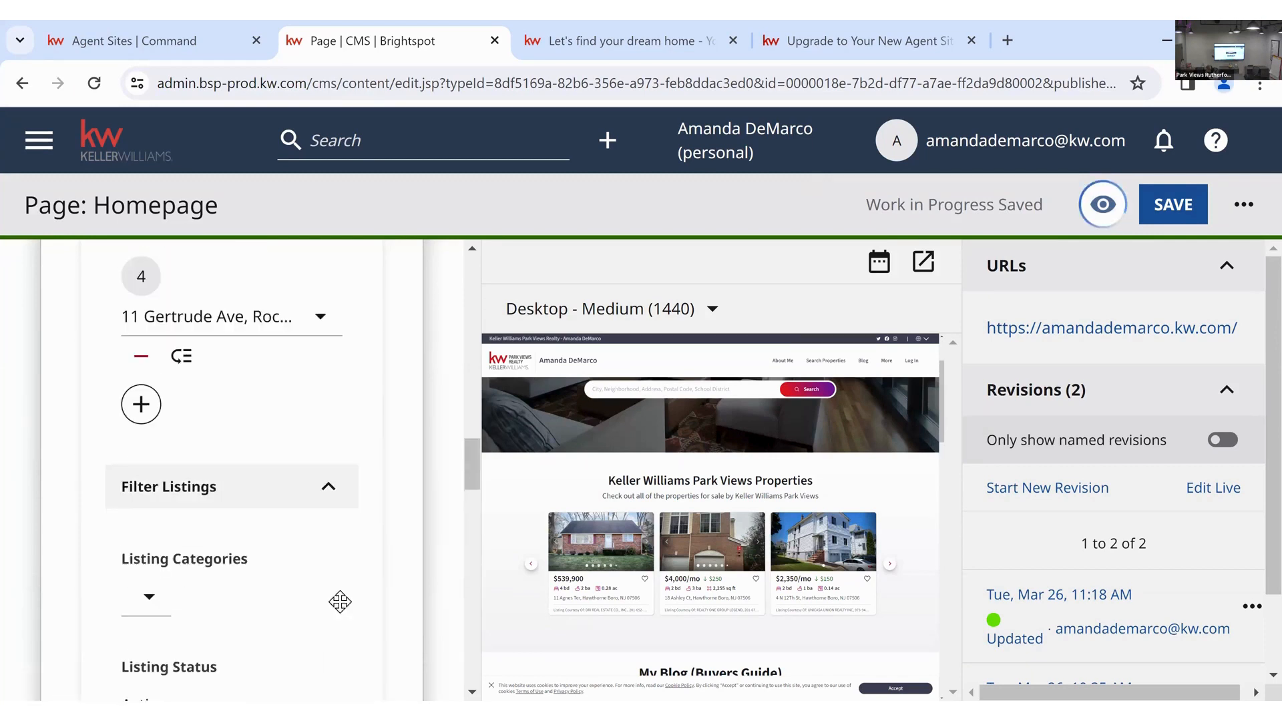
scroll(334, 604, up, 2)
click(328, 606)
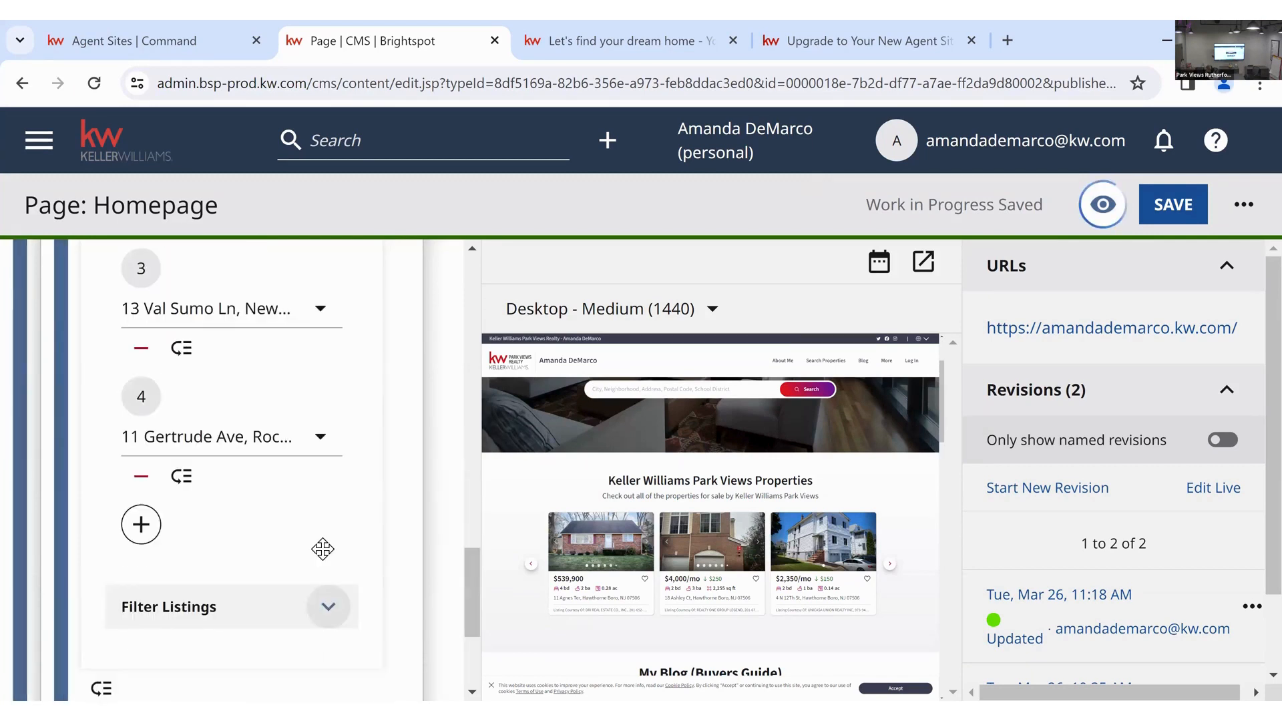
scroll(322, 549, up, 10)
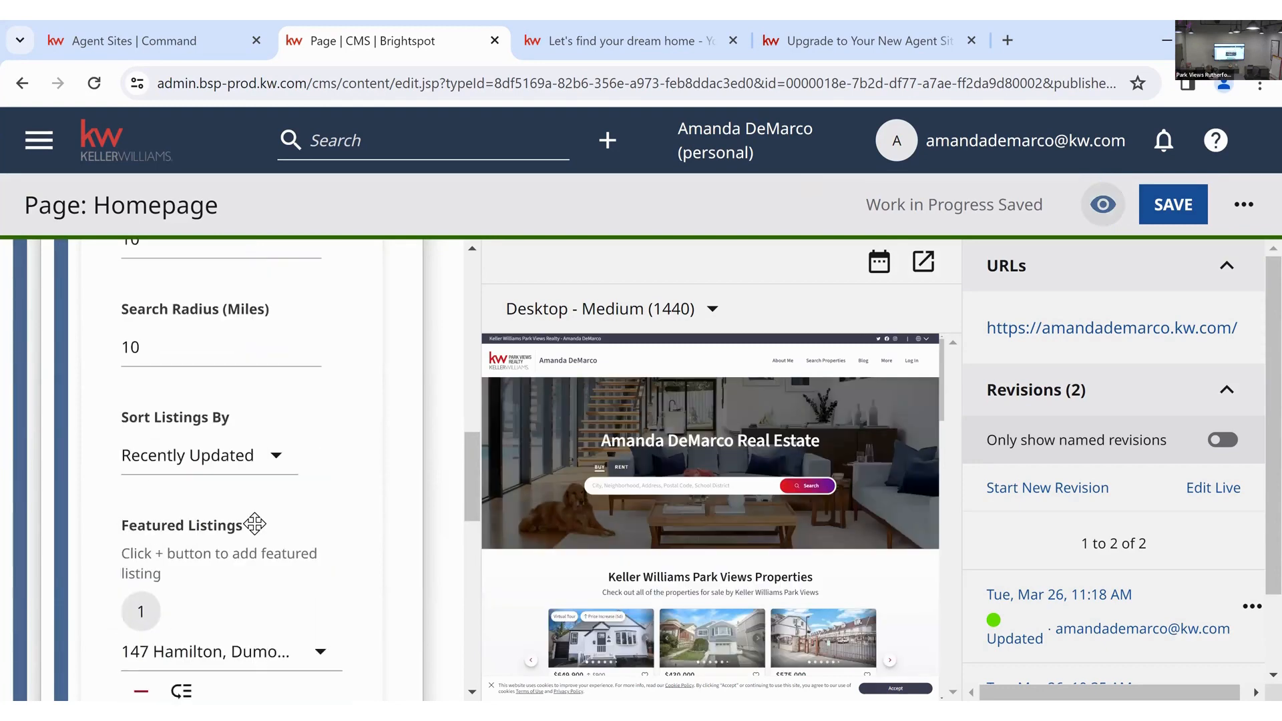
scroll(254, 524, up, 3)
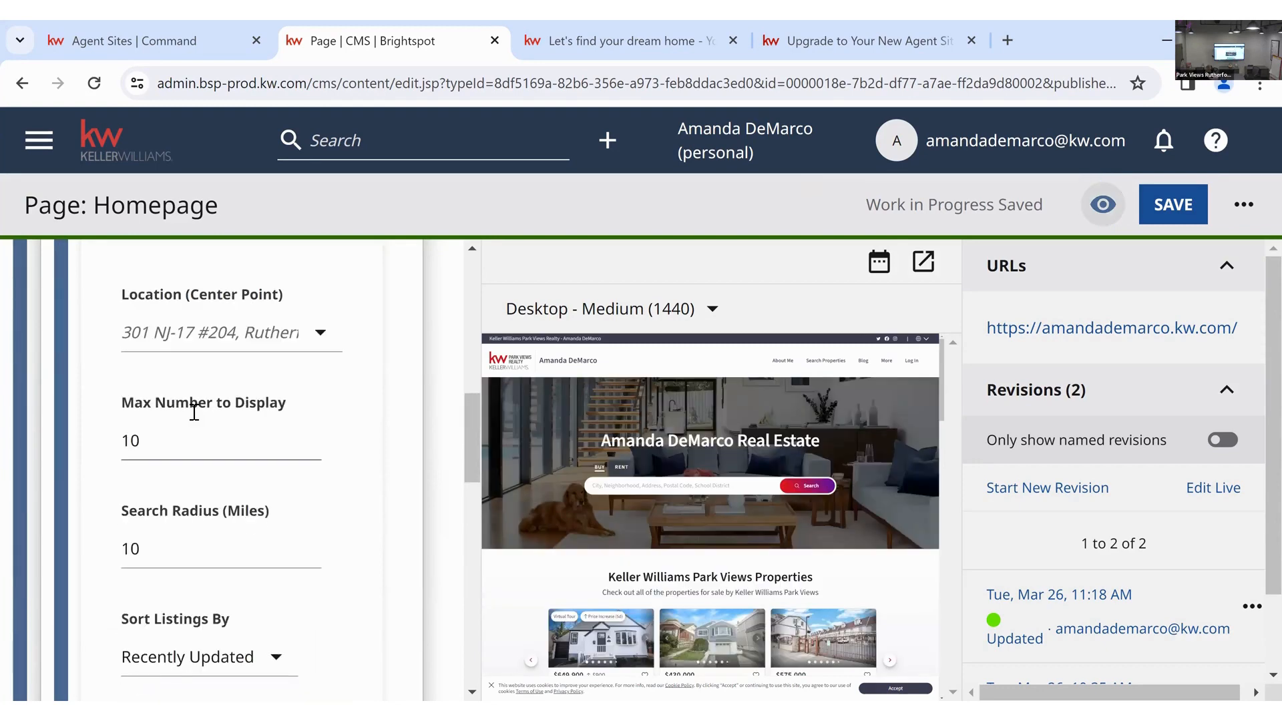
click(172, 442)
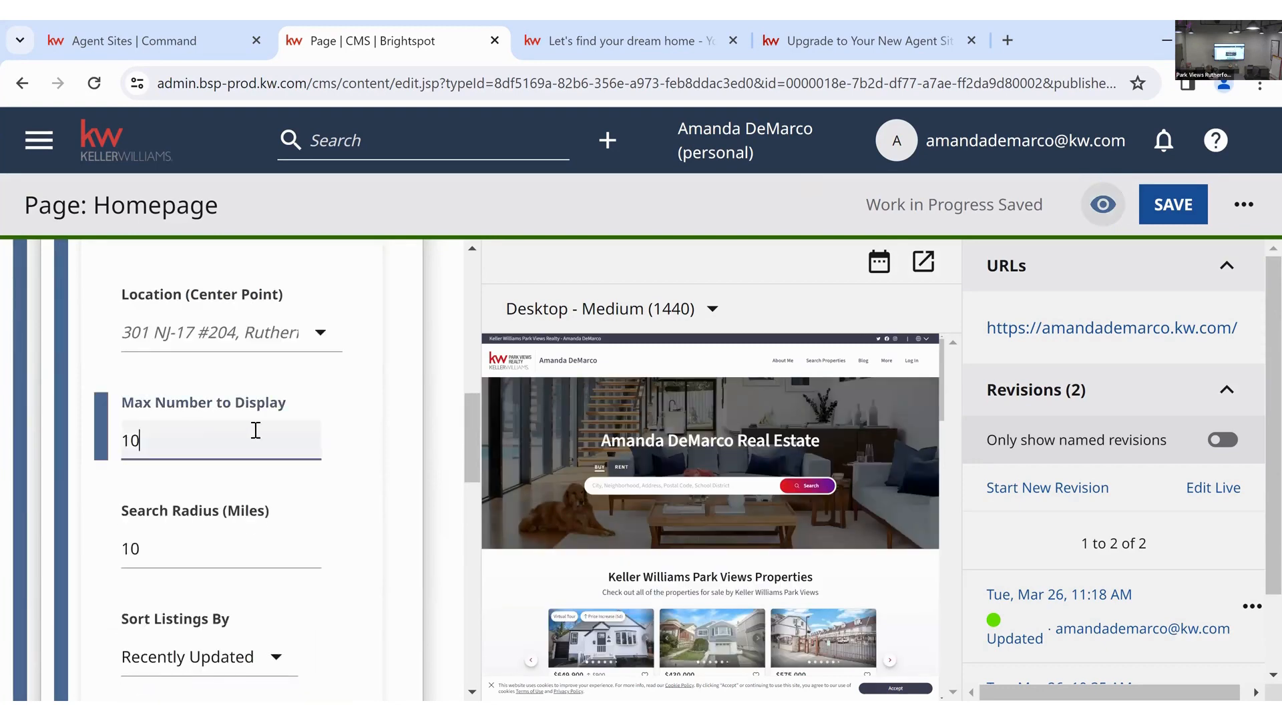
click(390, 448)
scroll(265, 449, down, 2)
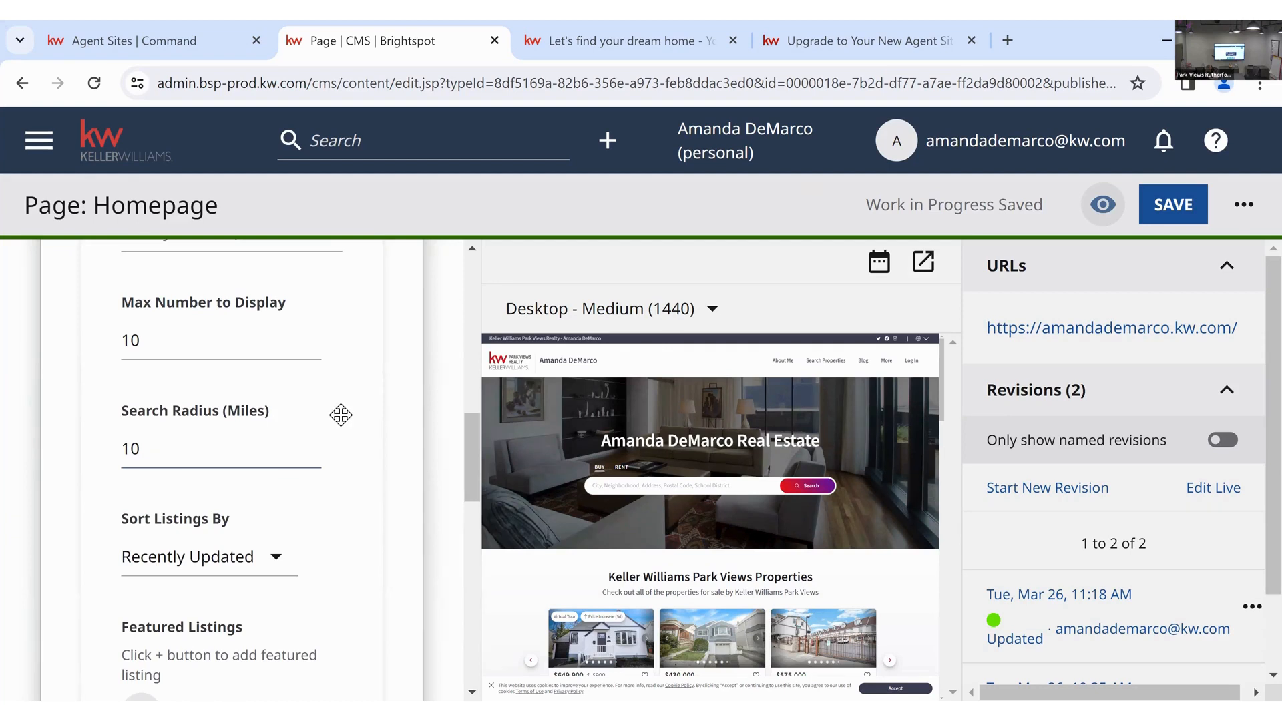
scroll(258, 469, down, 3)
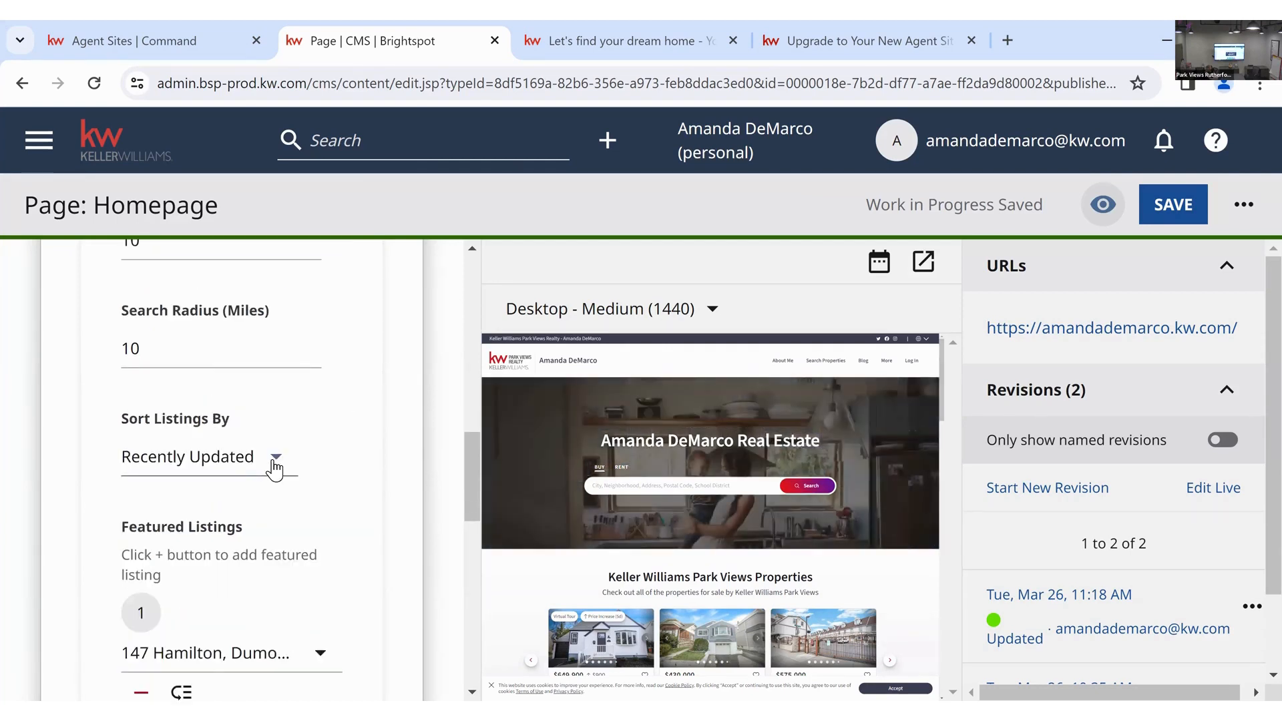
click(274, 467)
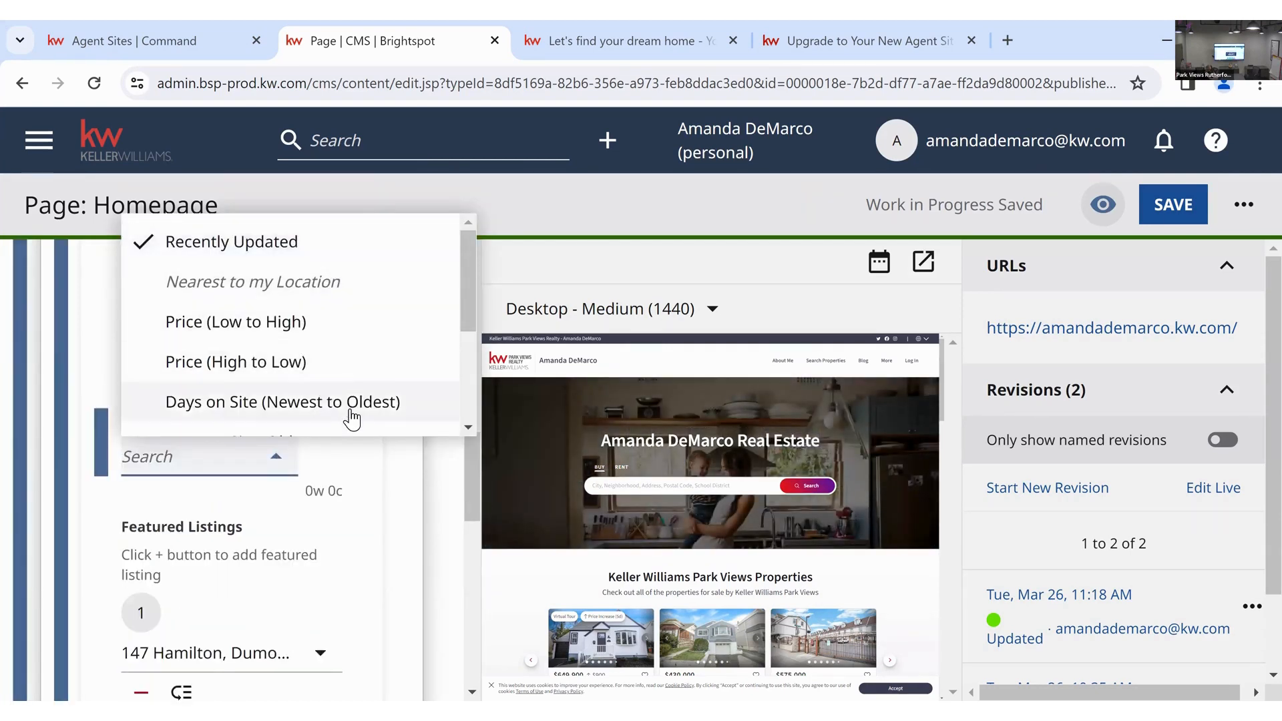
scroll(394, 363, down, 3)
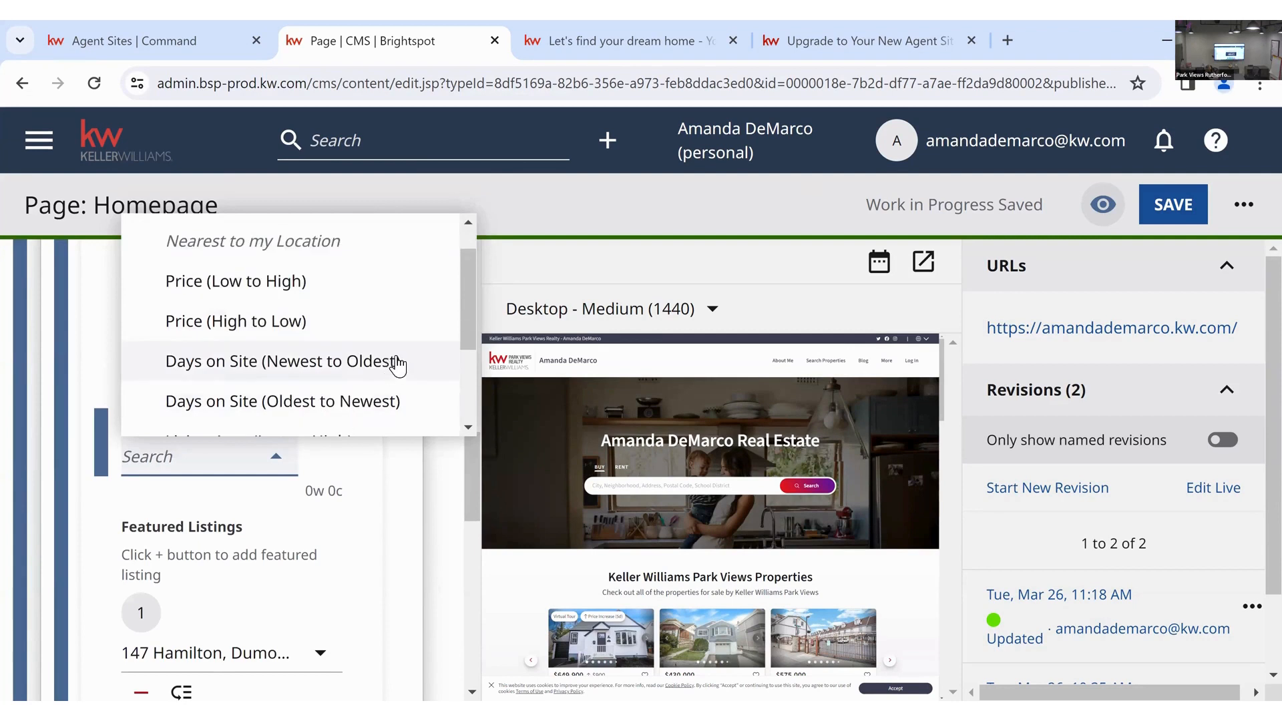
click(334, 541)
scroll(327, 544, down, 3)
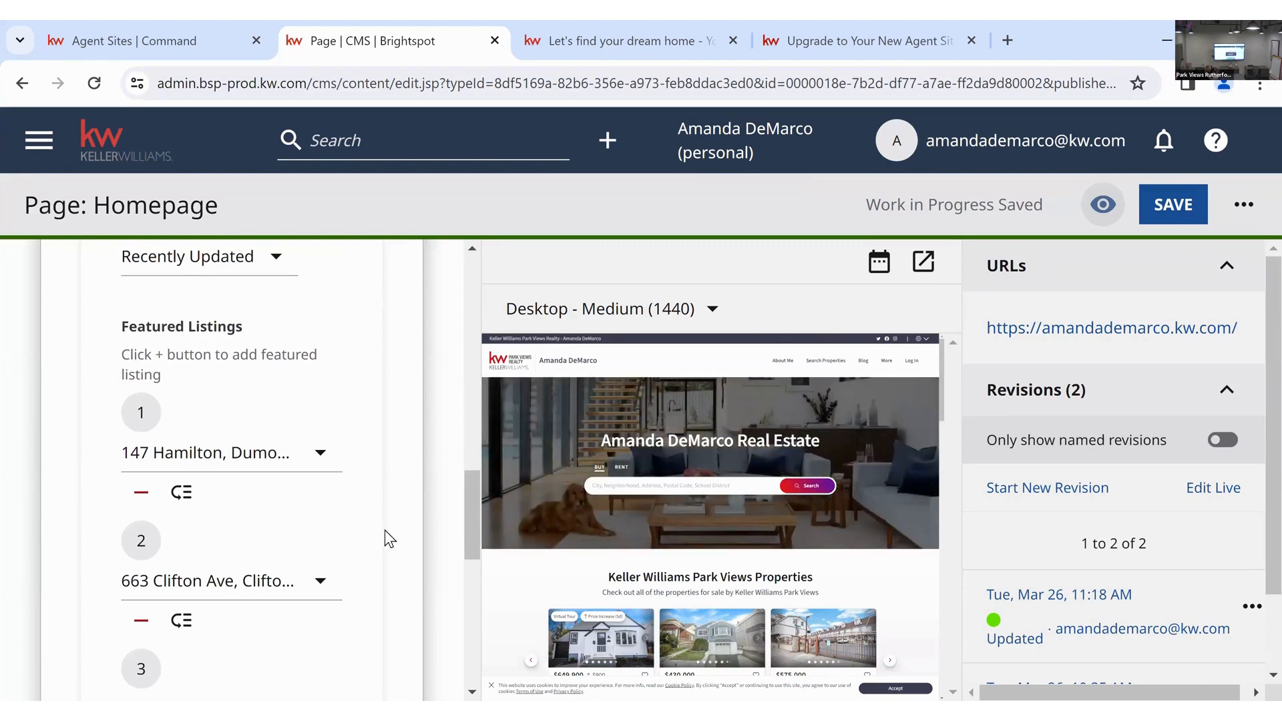
scroll(385, 530, down, 2)
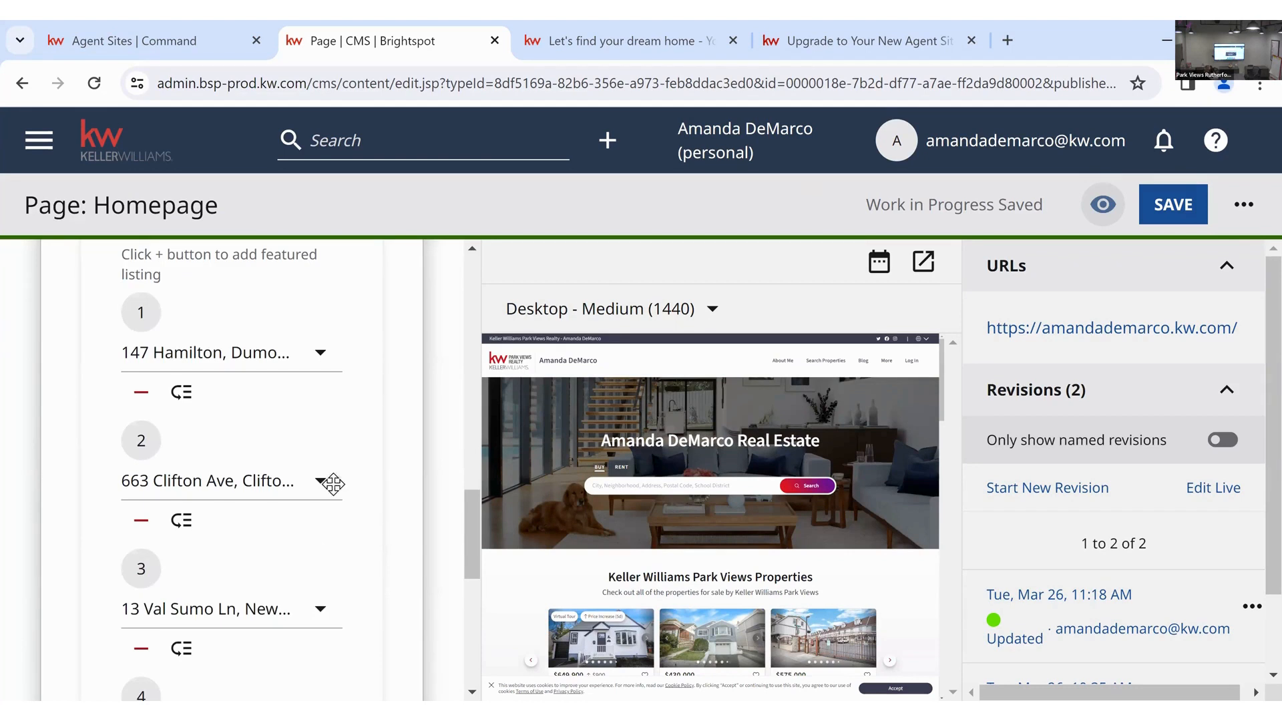
scroll(337, 583, down, 2)
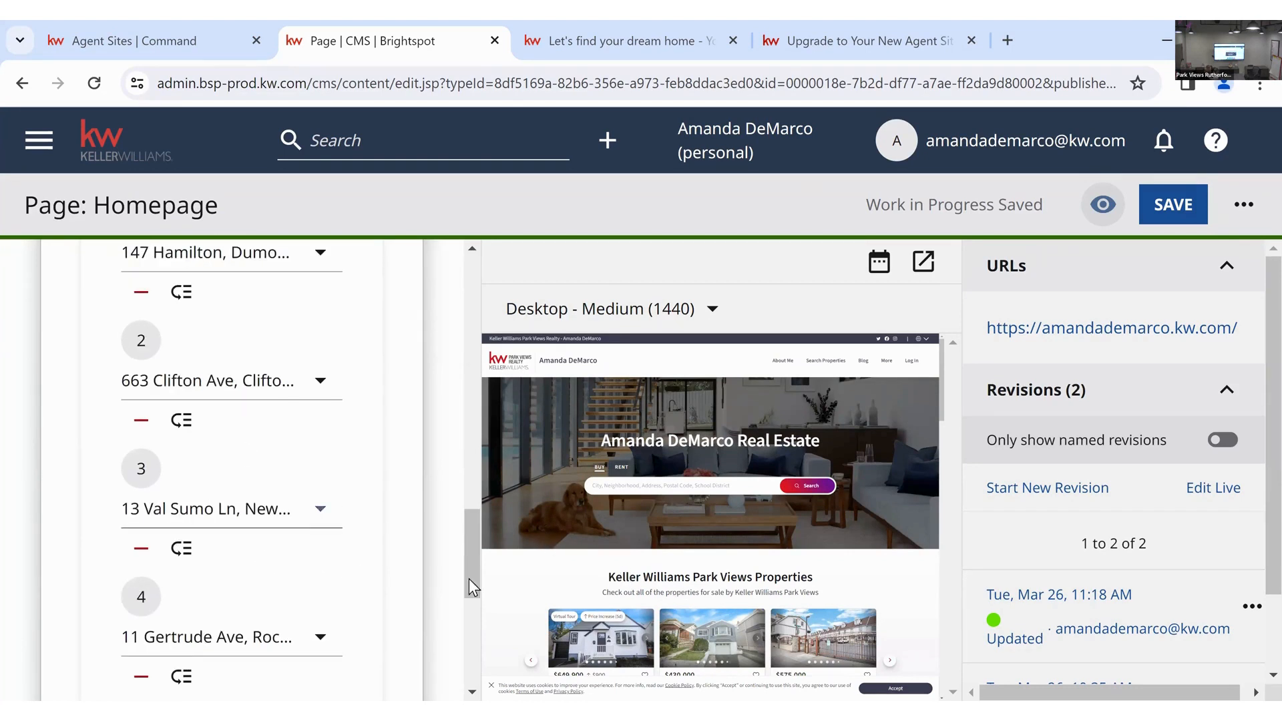
scroll(569, 553, down, 1)
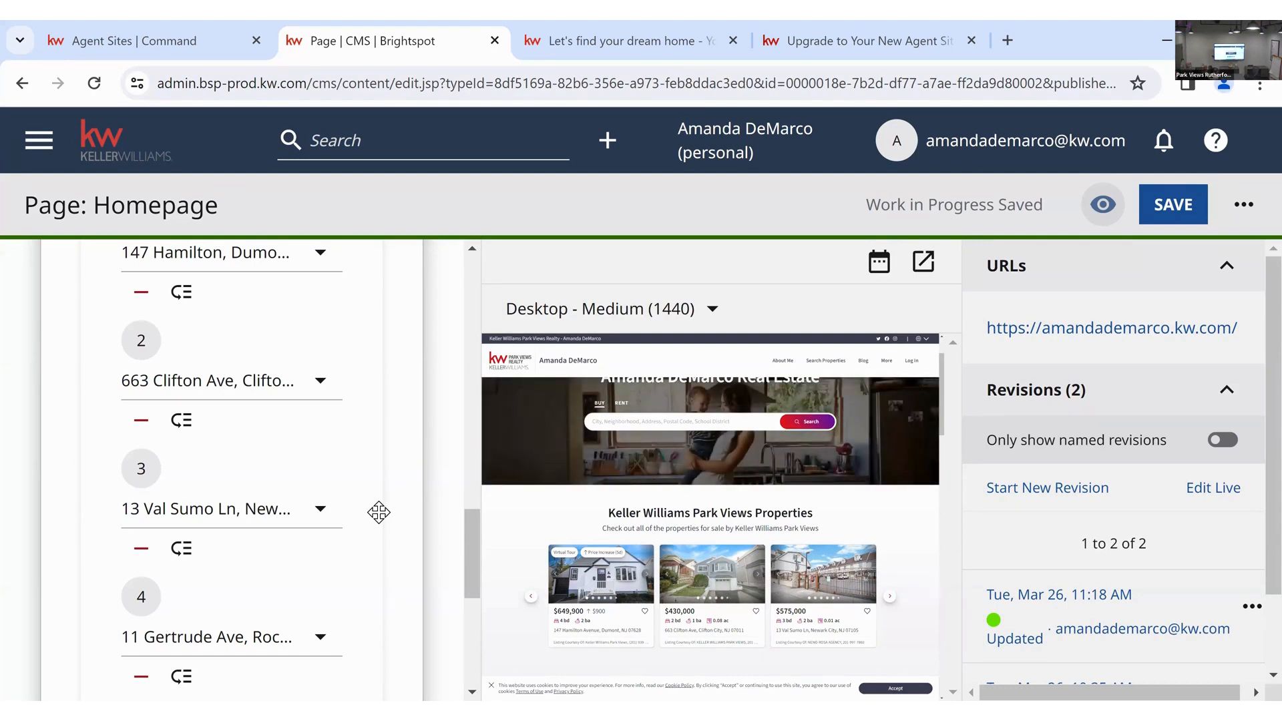
scroll(379, 512, down, 3)
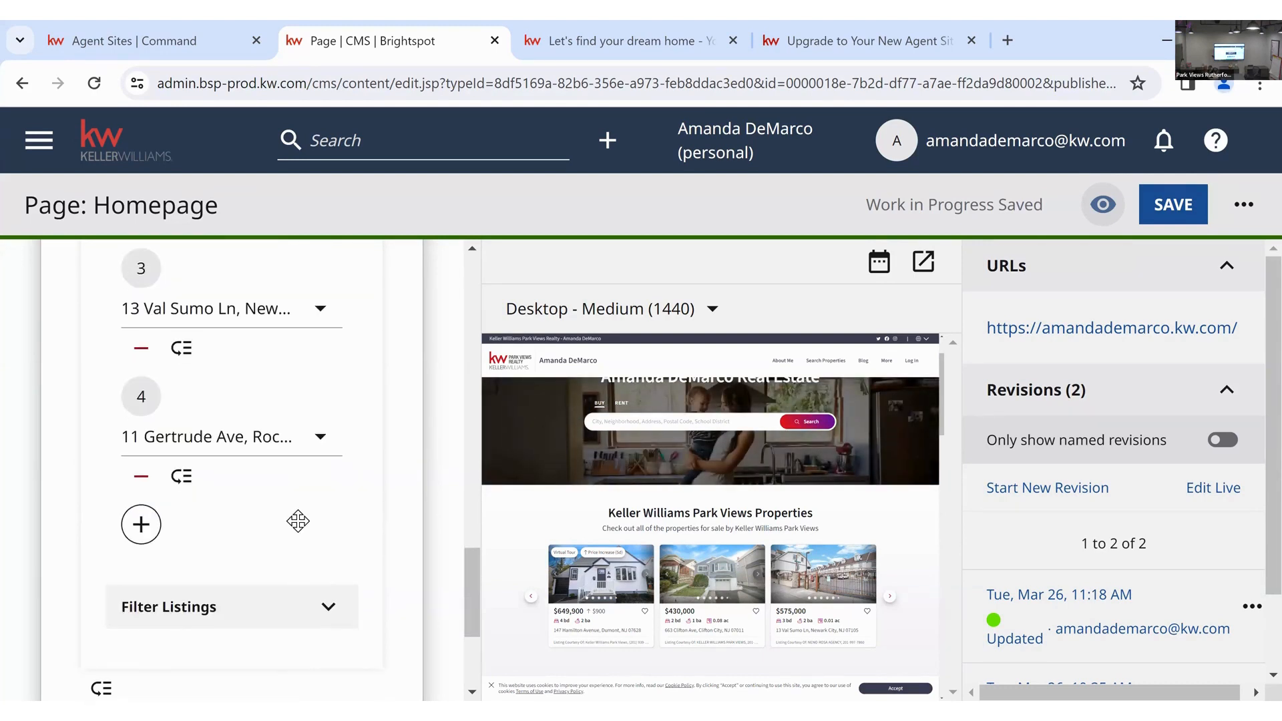
- Add a fifth featured listing by searching its address and picking the New York Ave, Dumont, NJ property
click(141, 525)
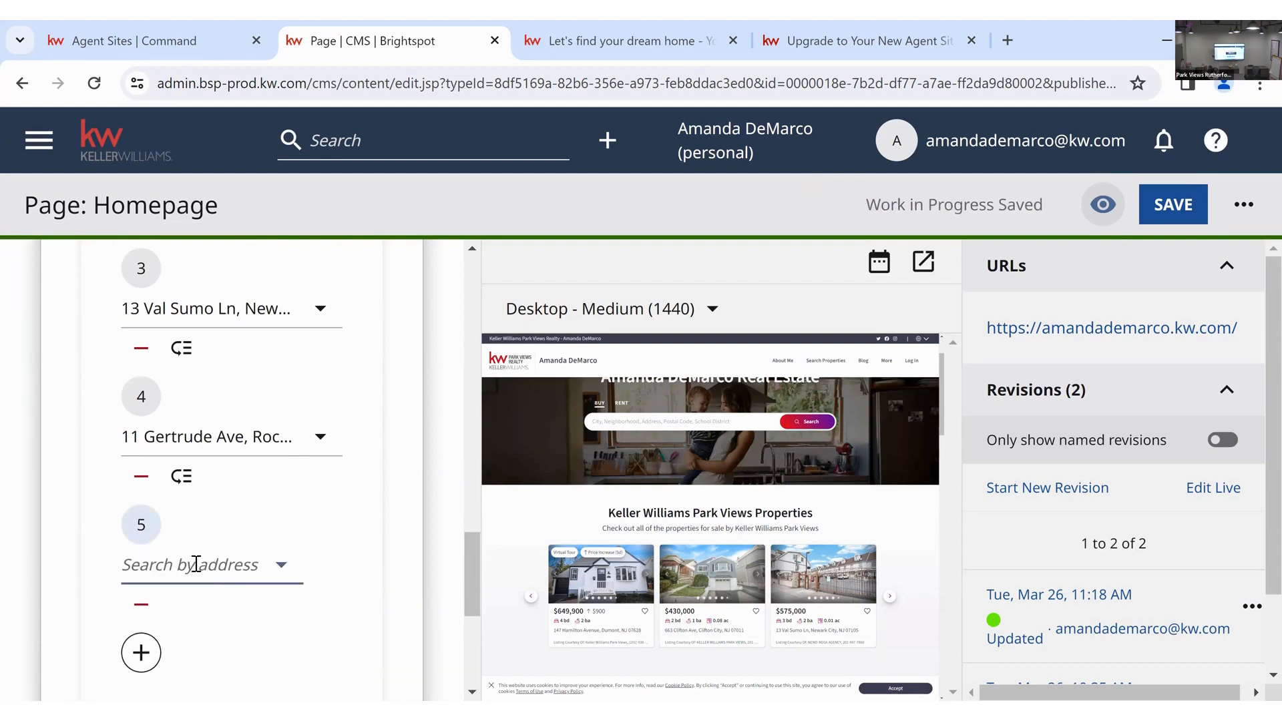
click(196, 565)
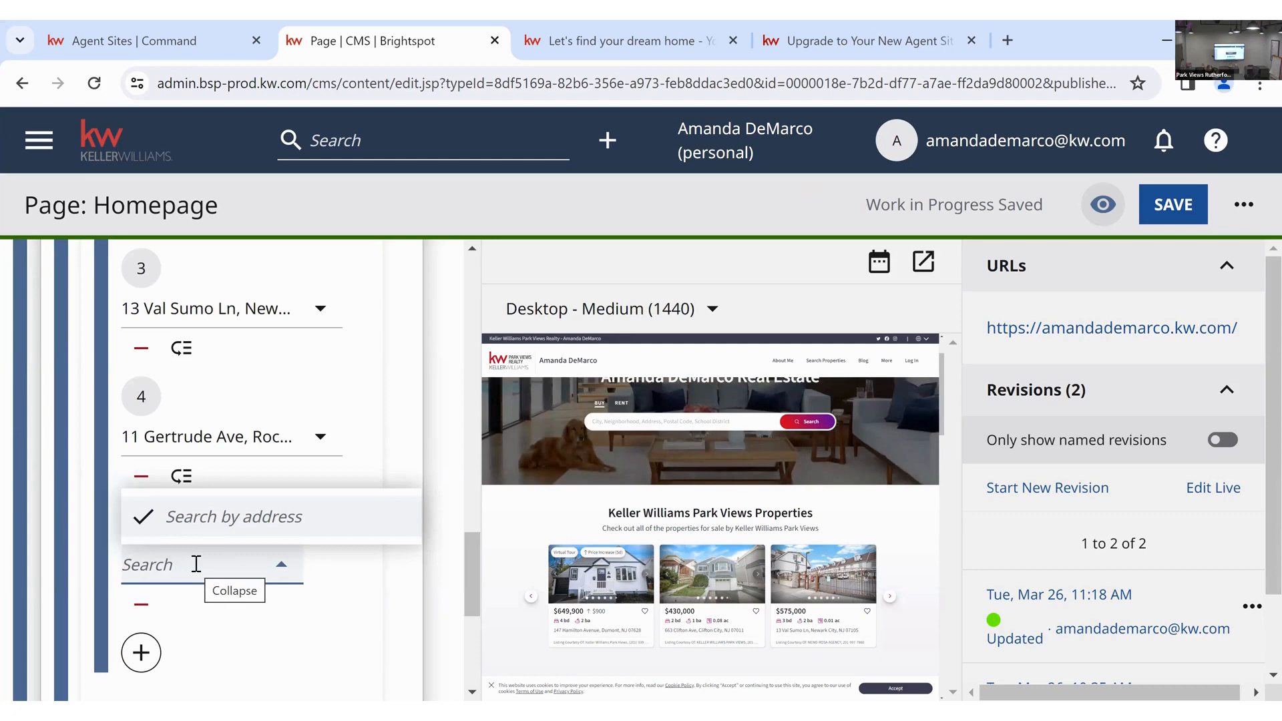
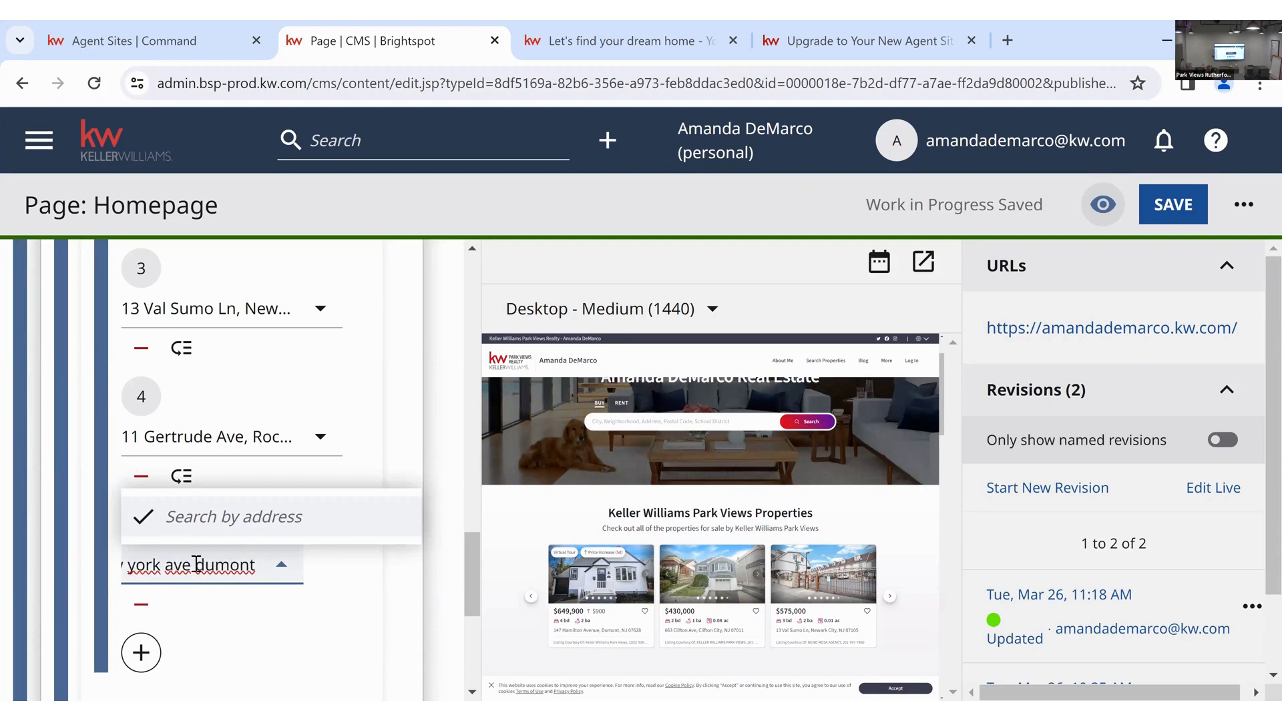
text(nj)
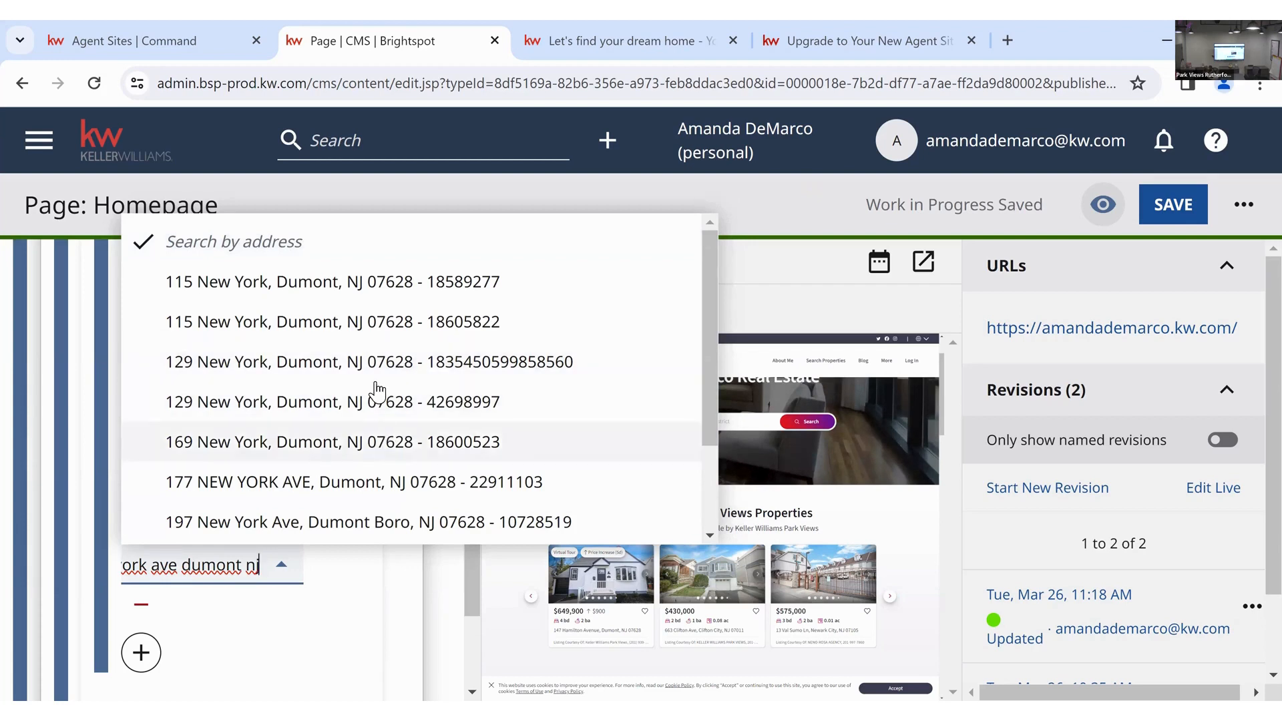
click(579, 362)
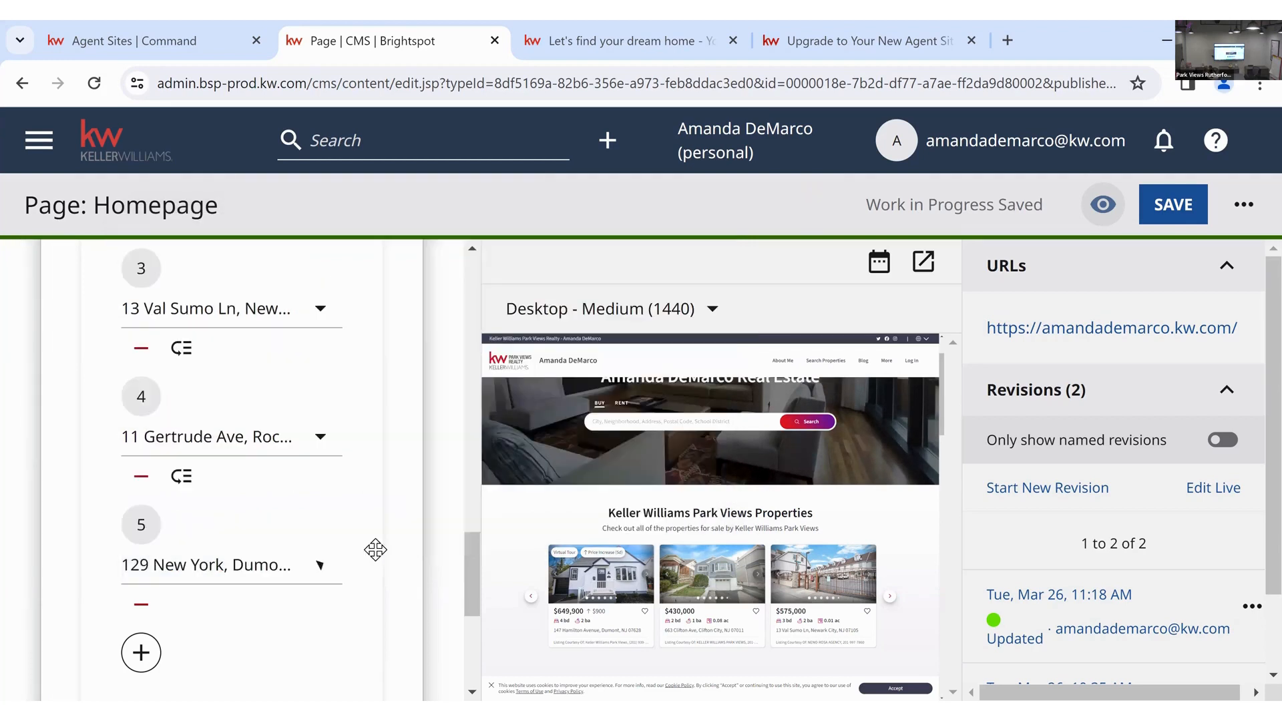
scroll(828, 541, down, 1)
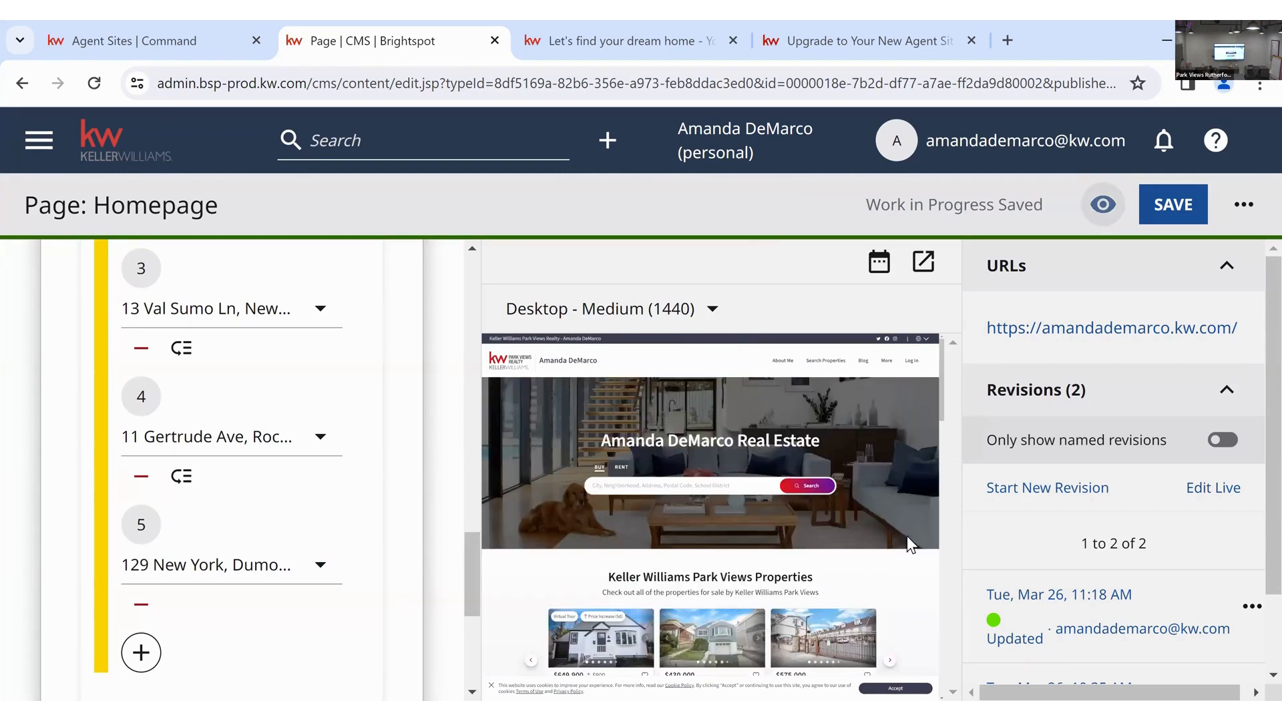
scroll(850, 511, down, 2)
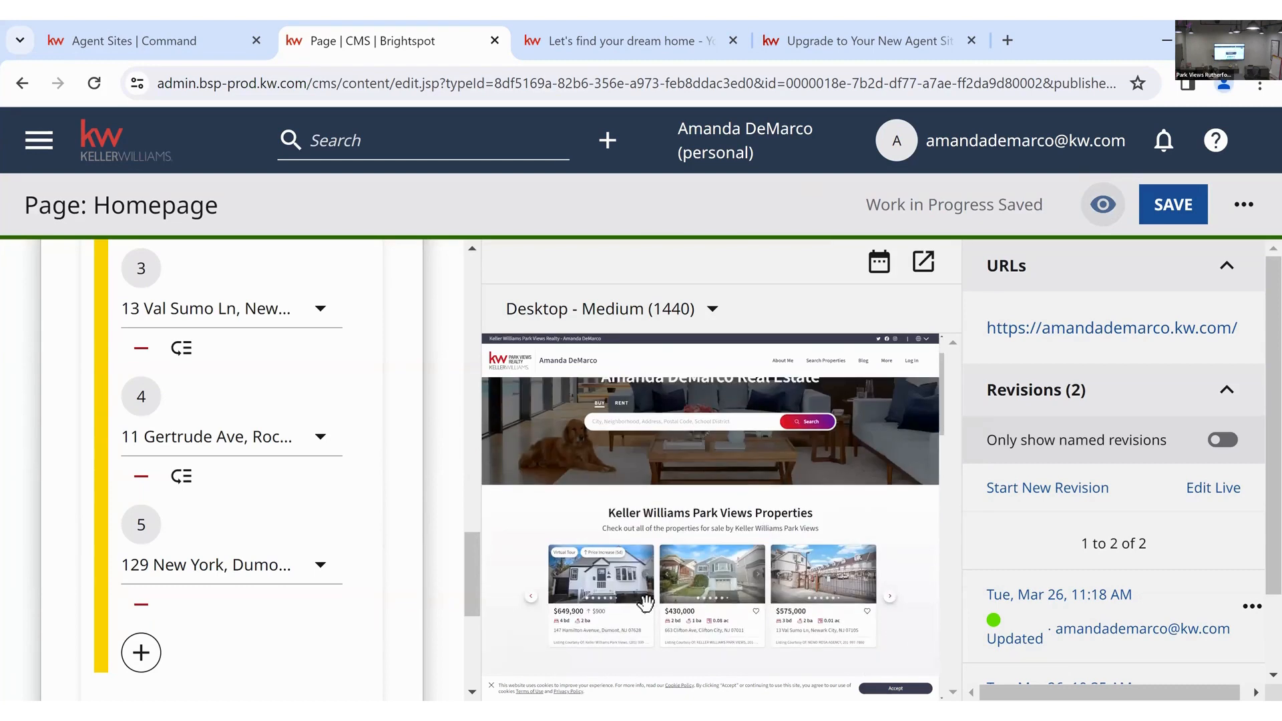
click(890, 596)
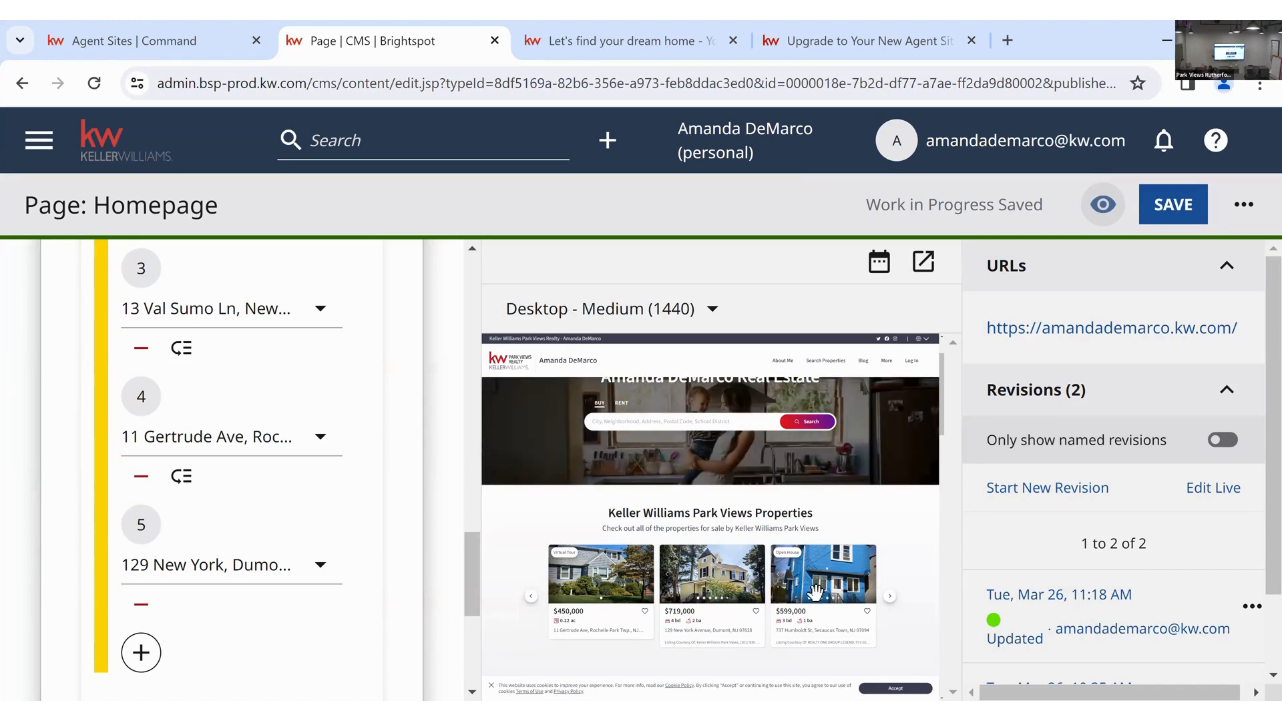
scroll(437, 567, down, 3)
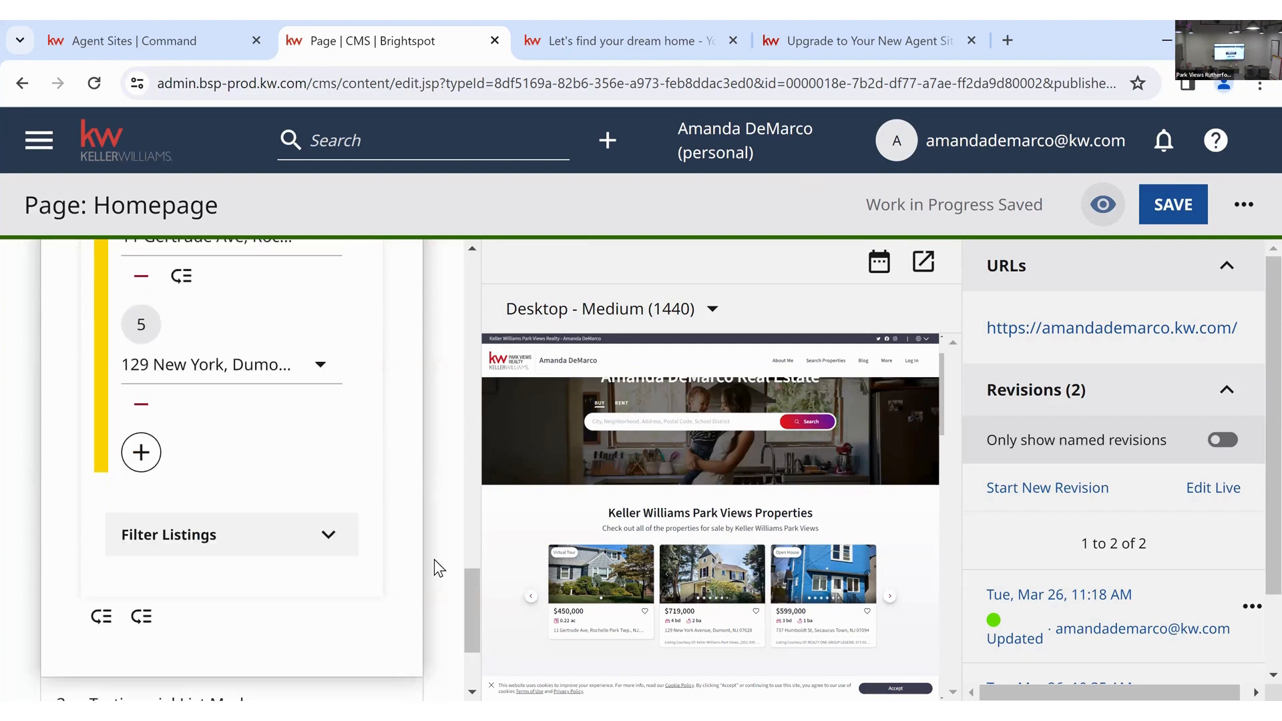
- Expand Filter Listings and review Listing Categories and Property Types, leaving both unset with status Active
click(329, 534)
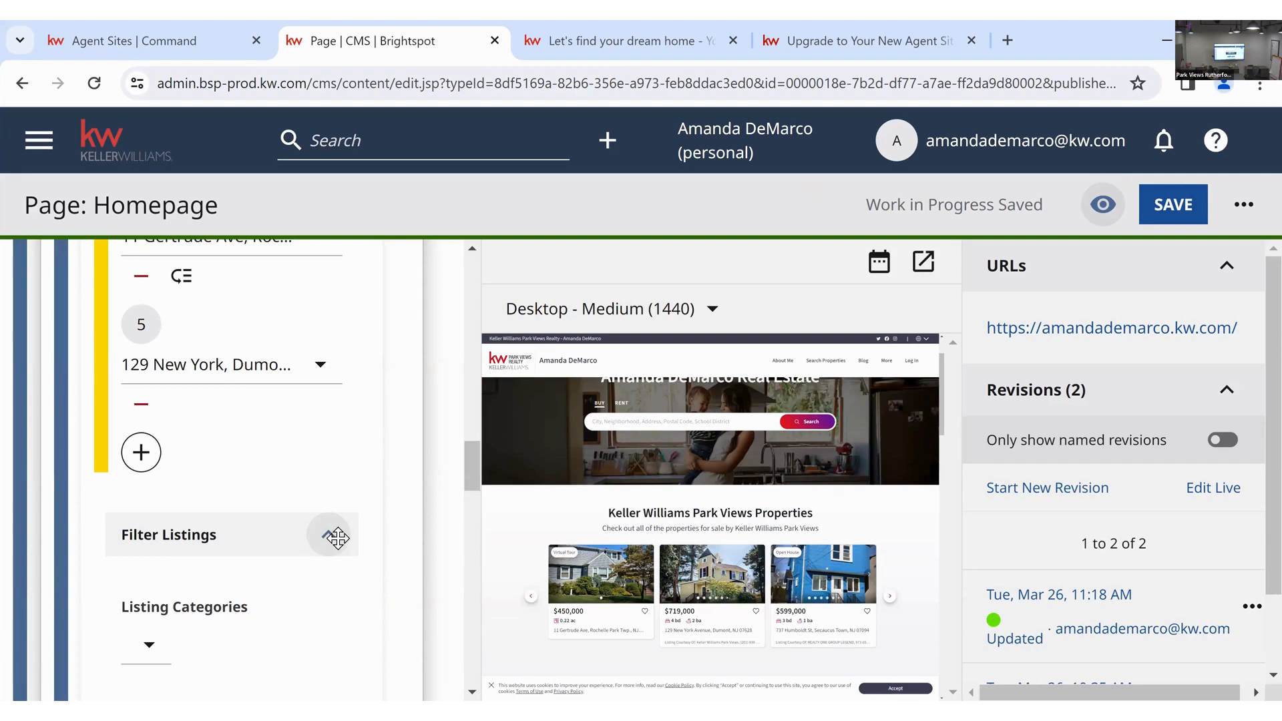
scroll(338, 538, down, 2)
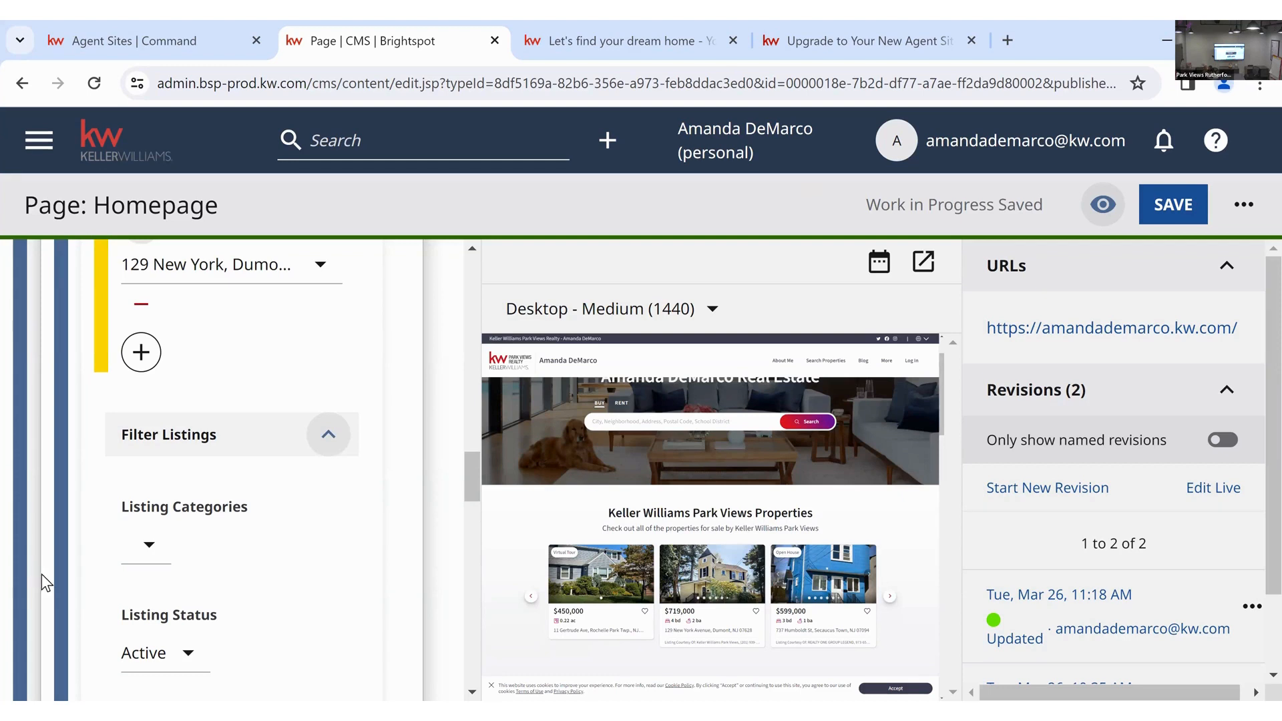
click(137, 551)
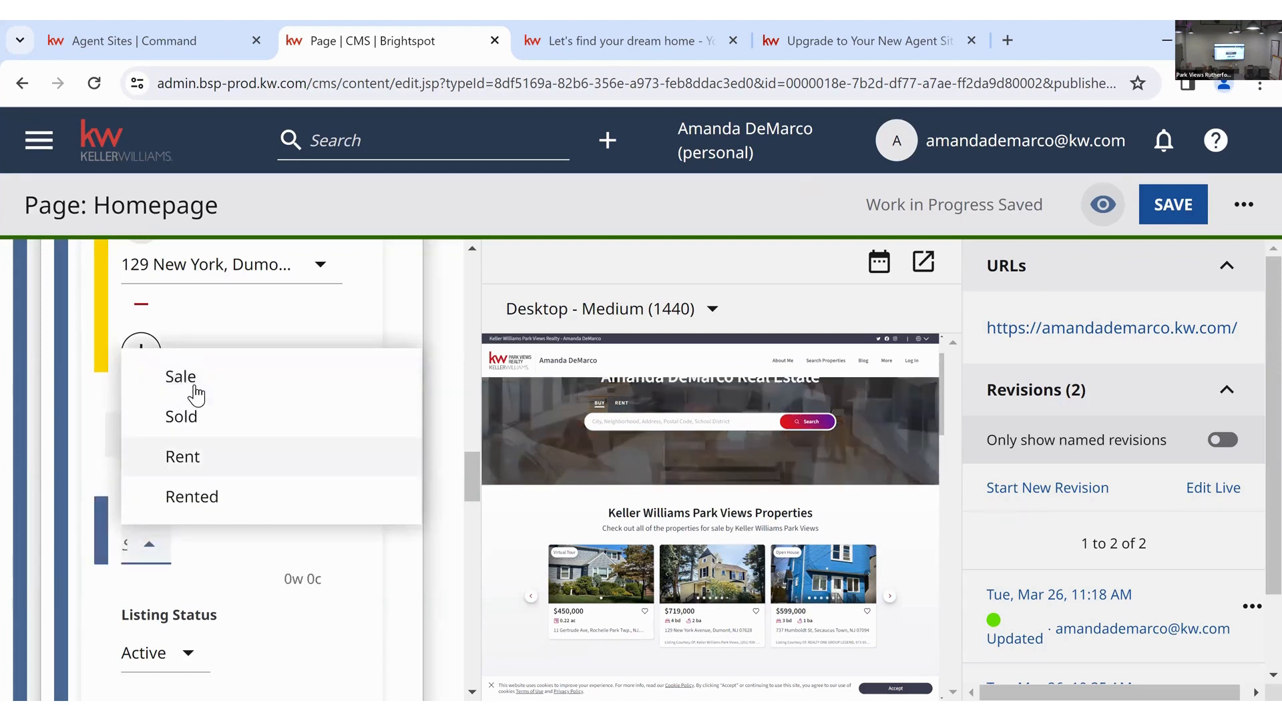
scroll(220, 437, down, 5)
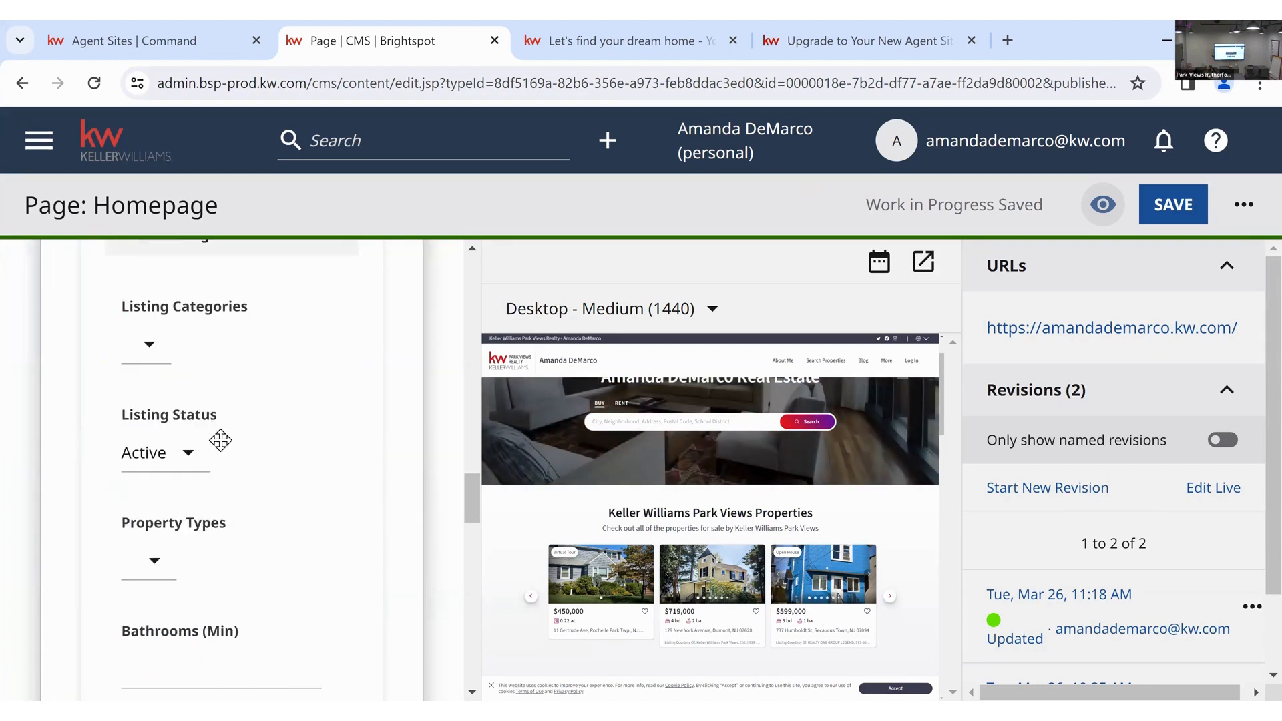
scroll(249, 422, down, 2)
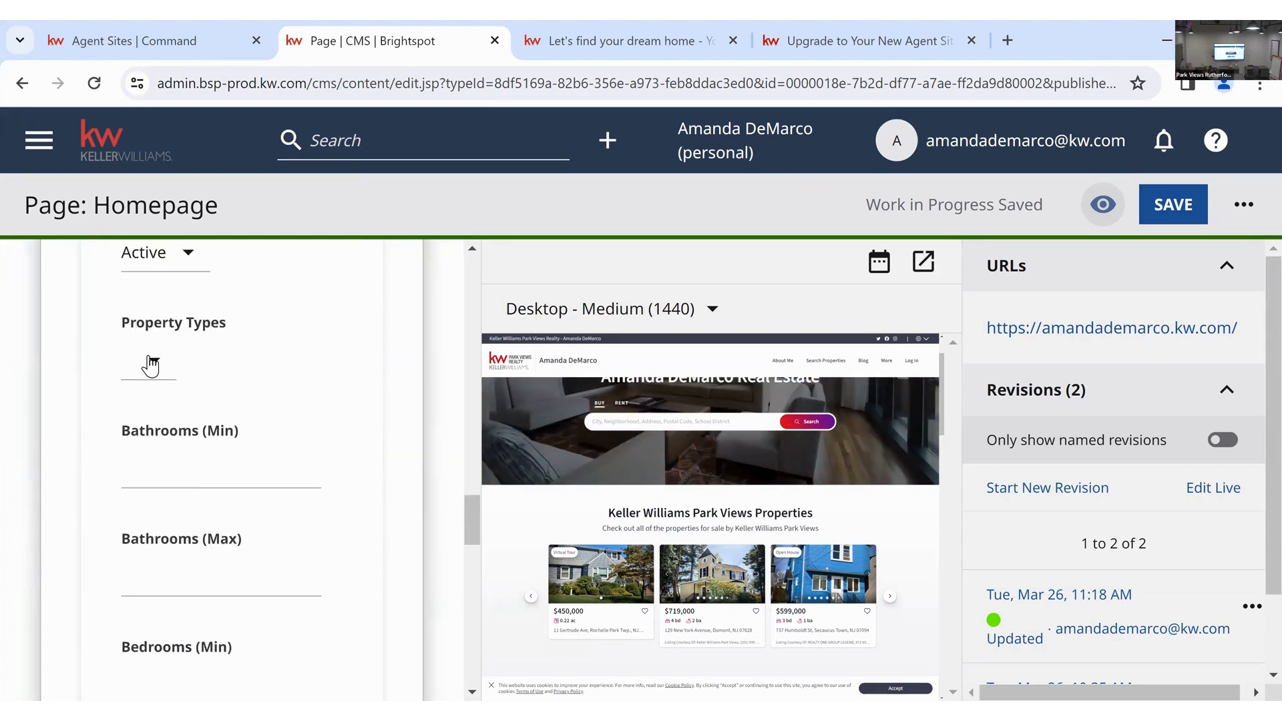
click(149, 360)
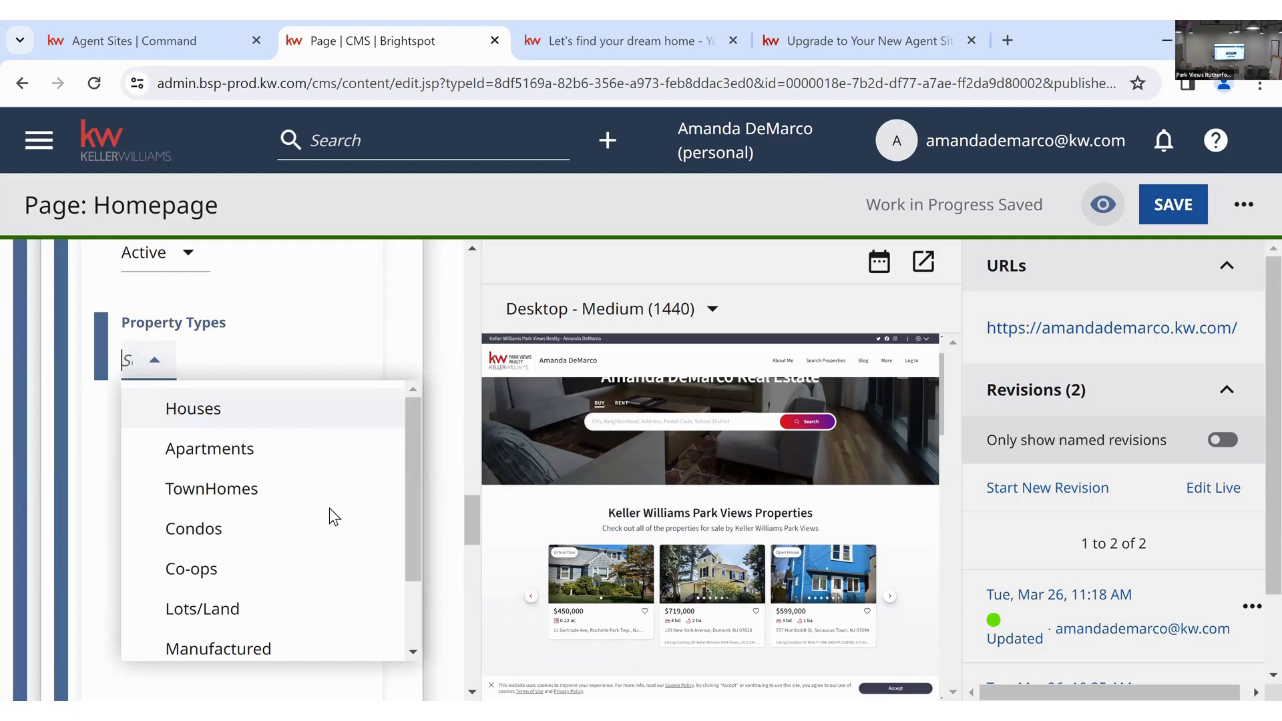
click(375, 315)
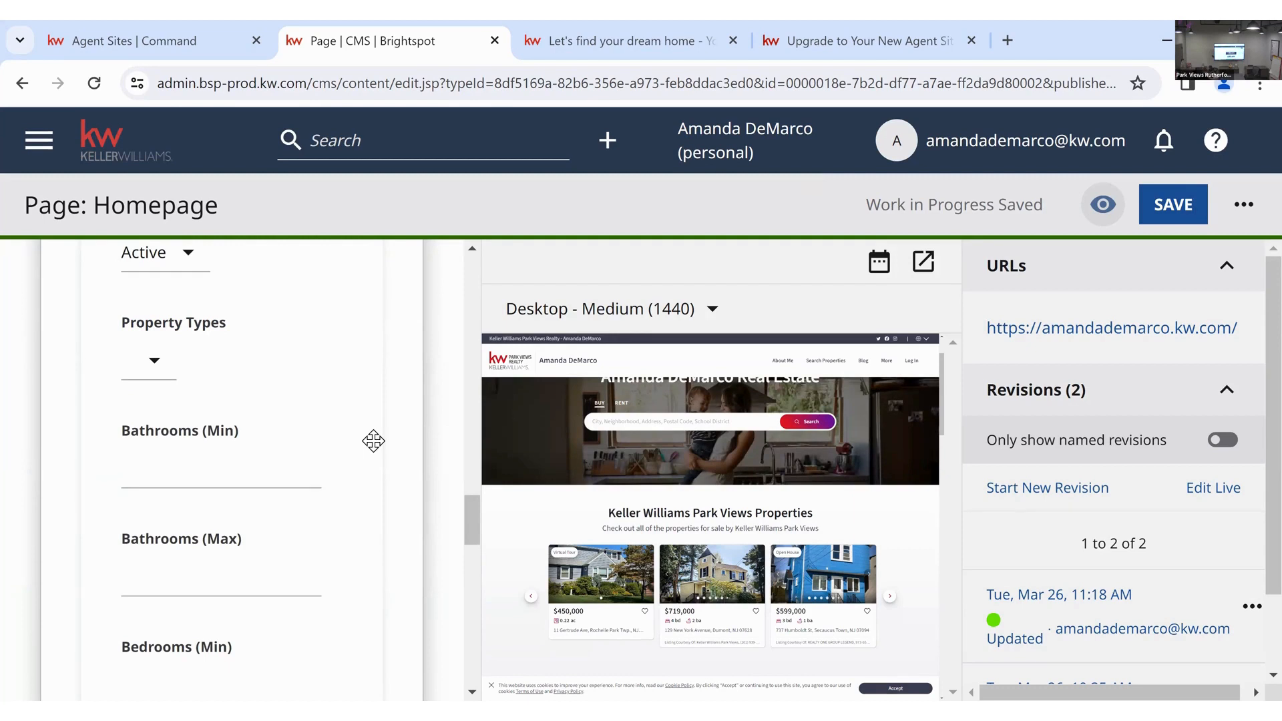
scroll(374, 440, up, 5)
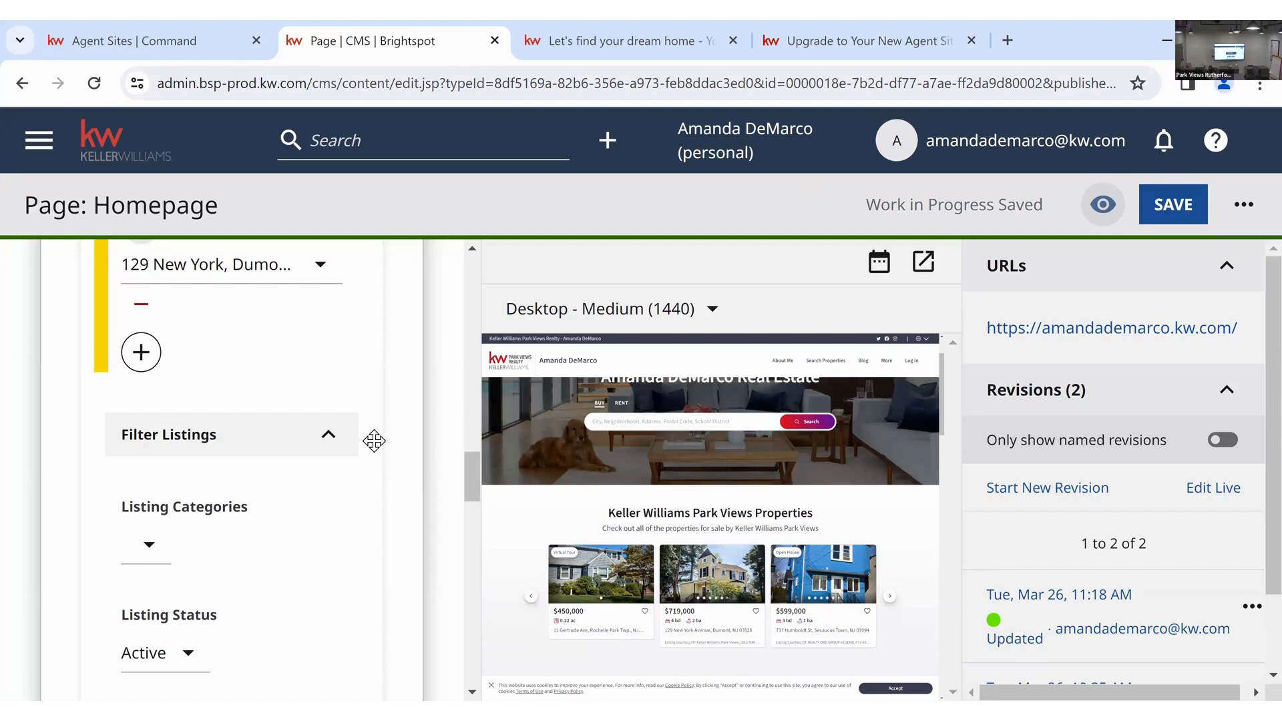
- Collapse the Listing List module so all four homepage modules are listed
scroll(373, 441, down, 15)
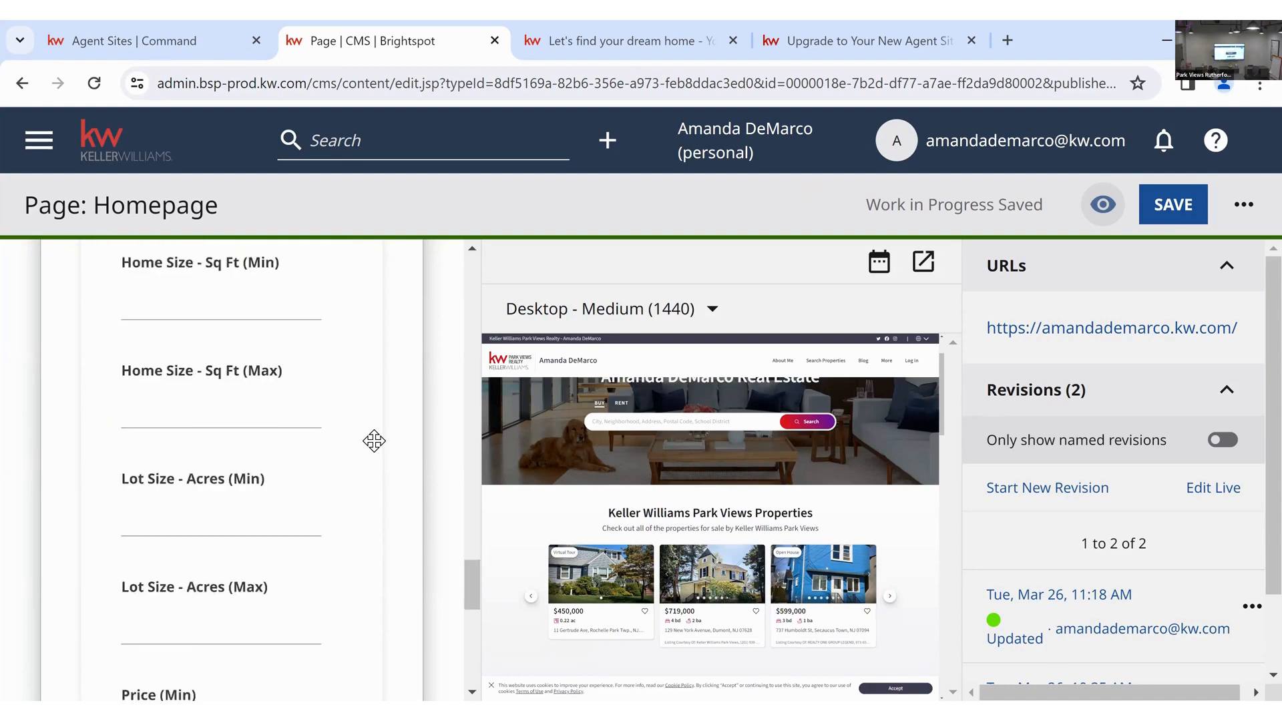
scroll(374, 441, down, 6)
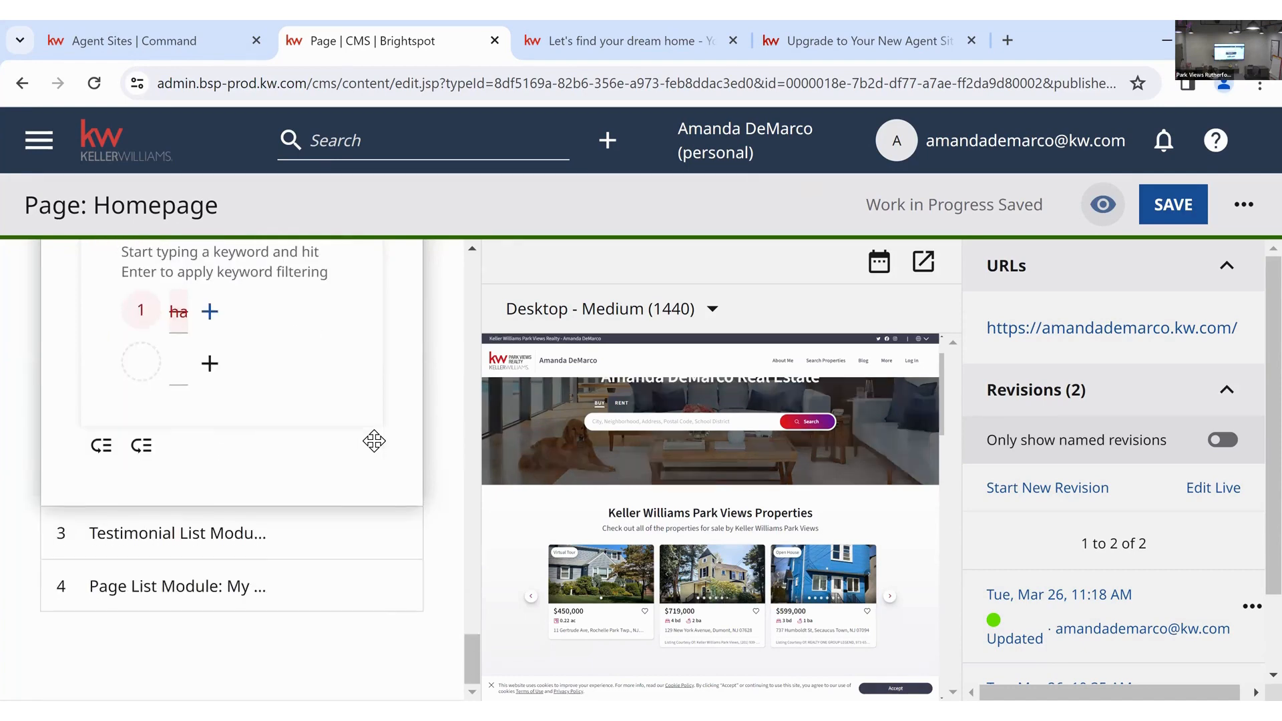
scroll(374, 440, up, 3)
scroll(373, 441, up, 15)
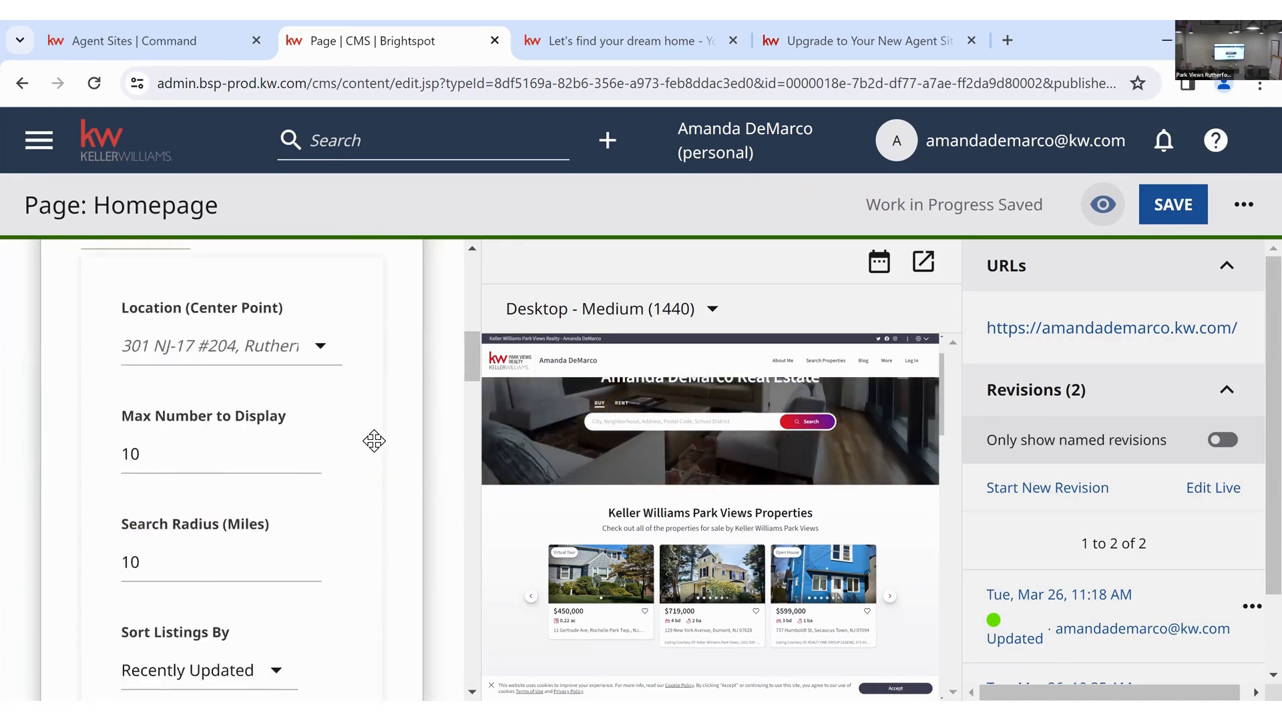
scroll(374, 441, up, 10)
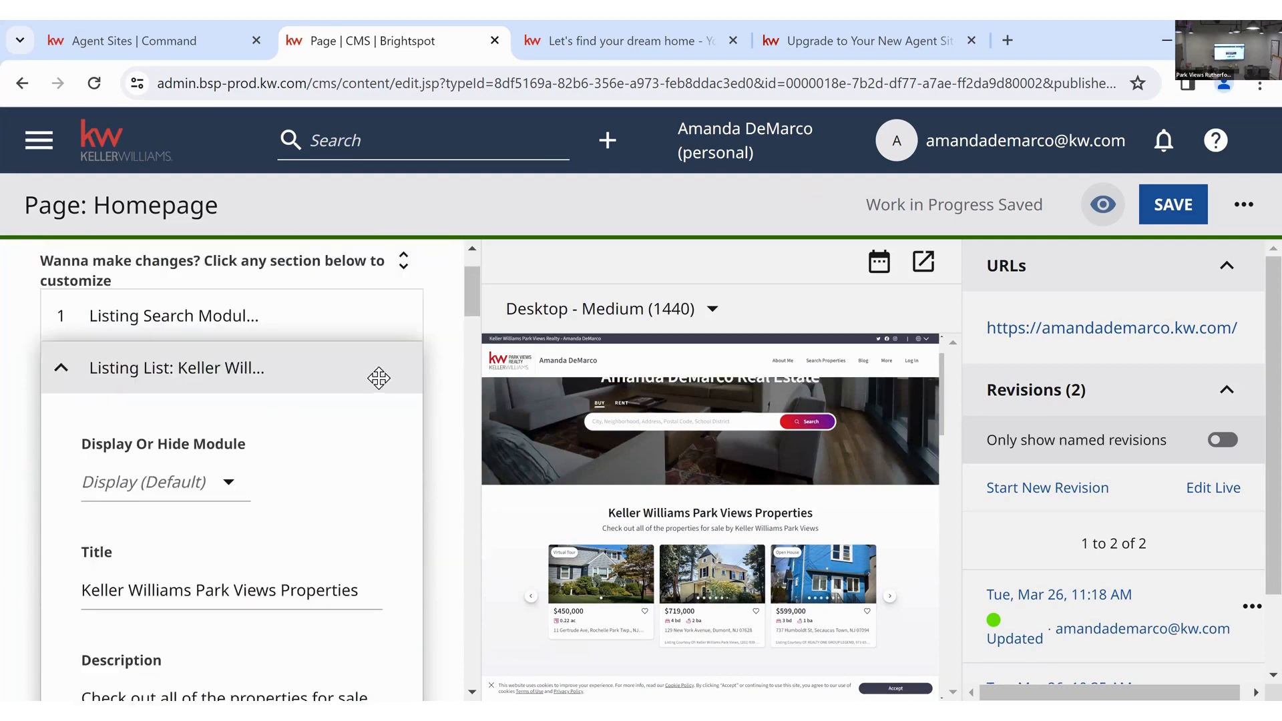
click(60, 367)
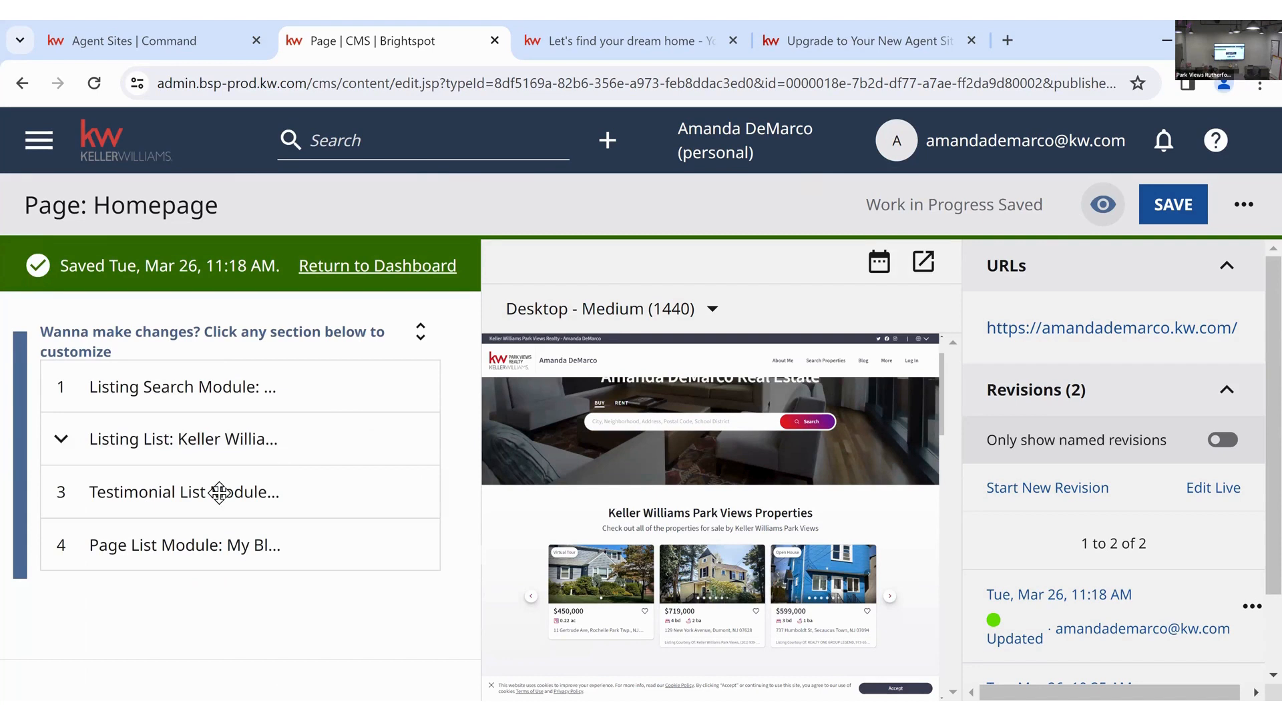
- Expand the Testimonial List Module, keeping its display setting at the default
click(66, 494)
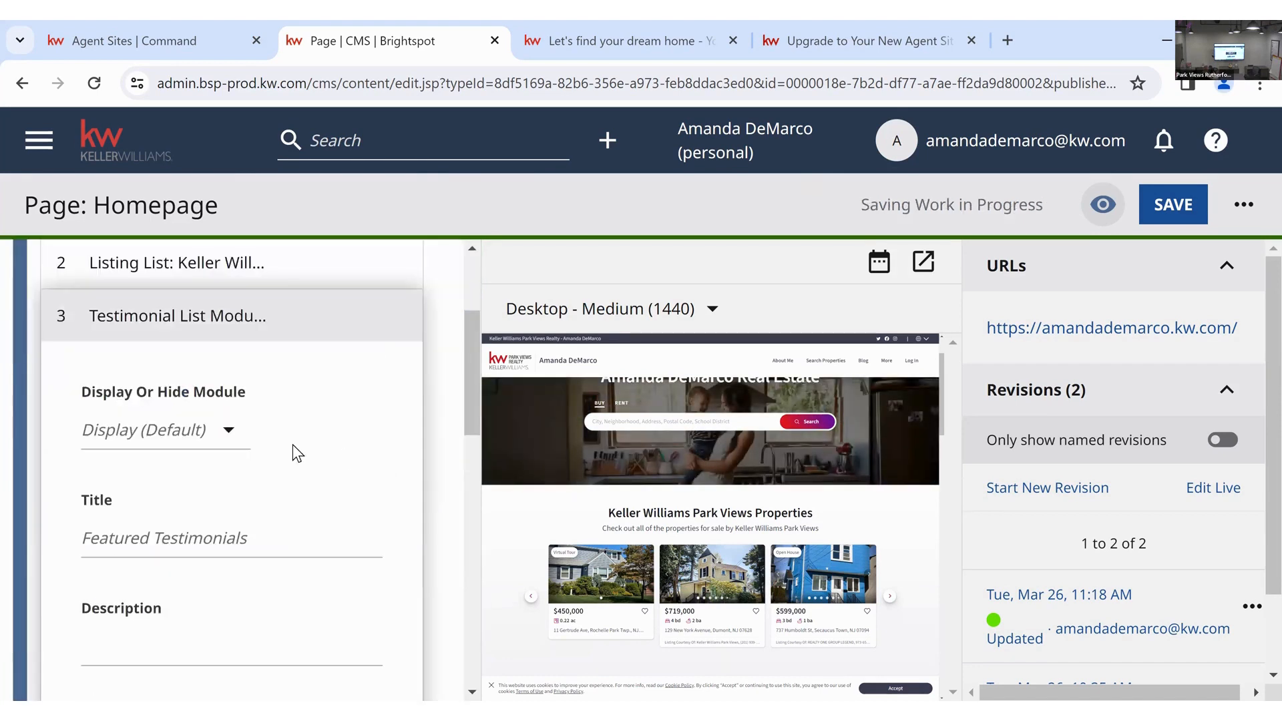
scroll(843, 461, down, 5)
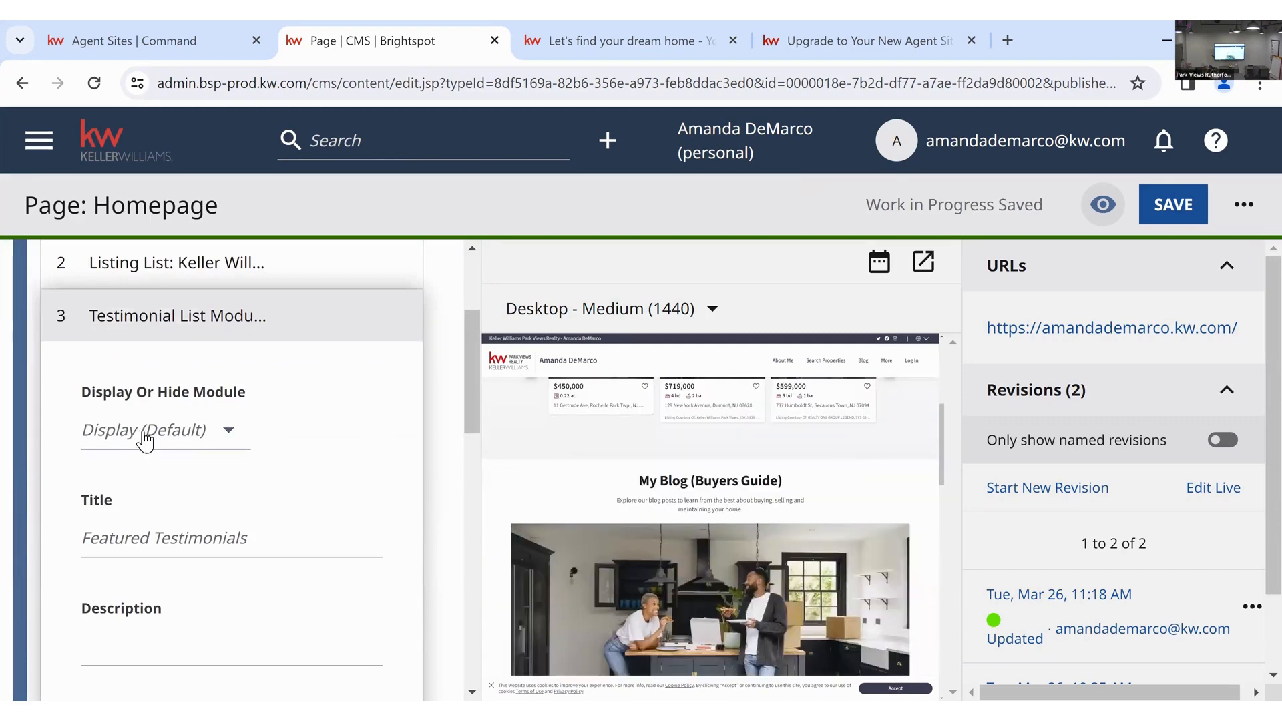
click(232, 427)
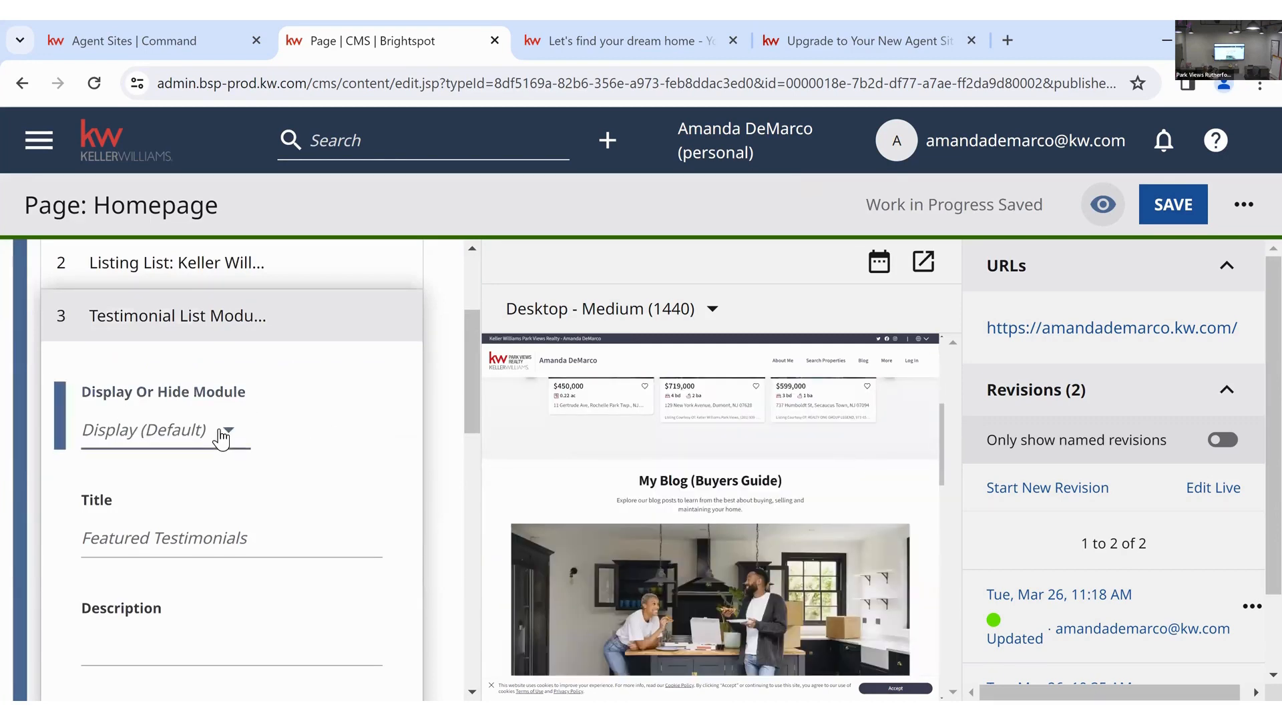
click(298, 467)
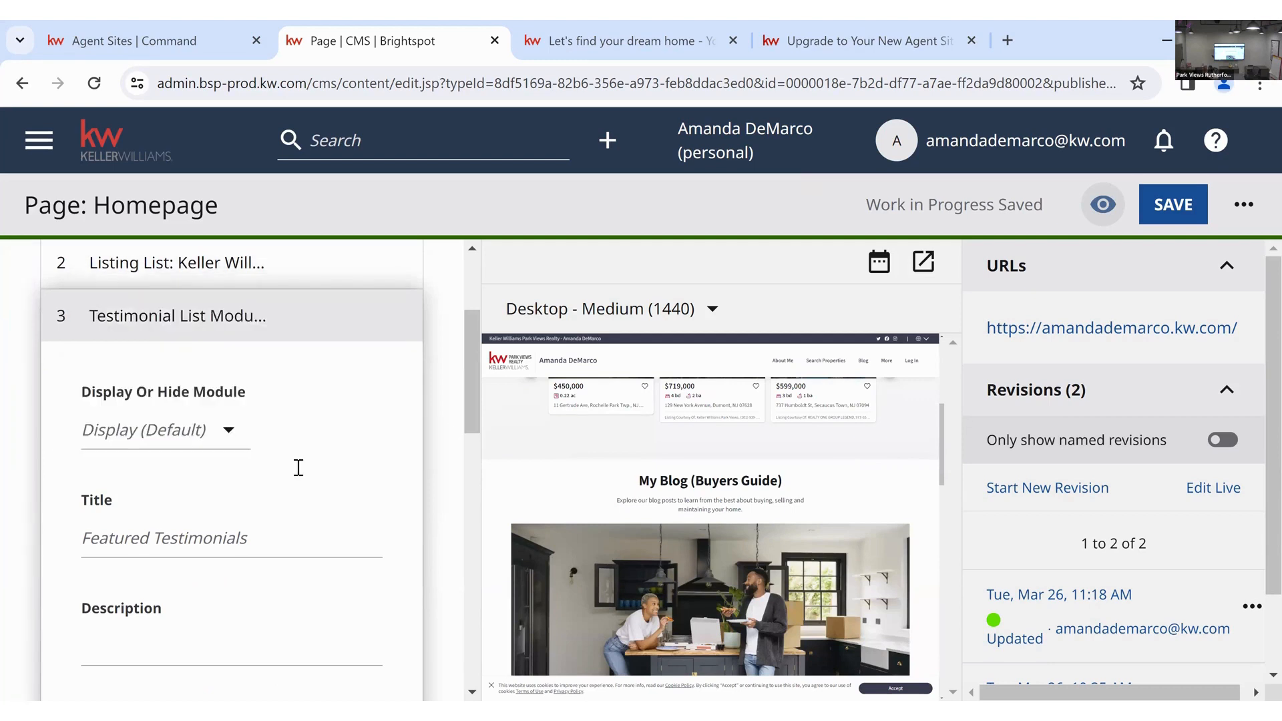
scroll(298, 473, down, 5)
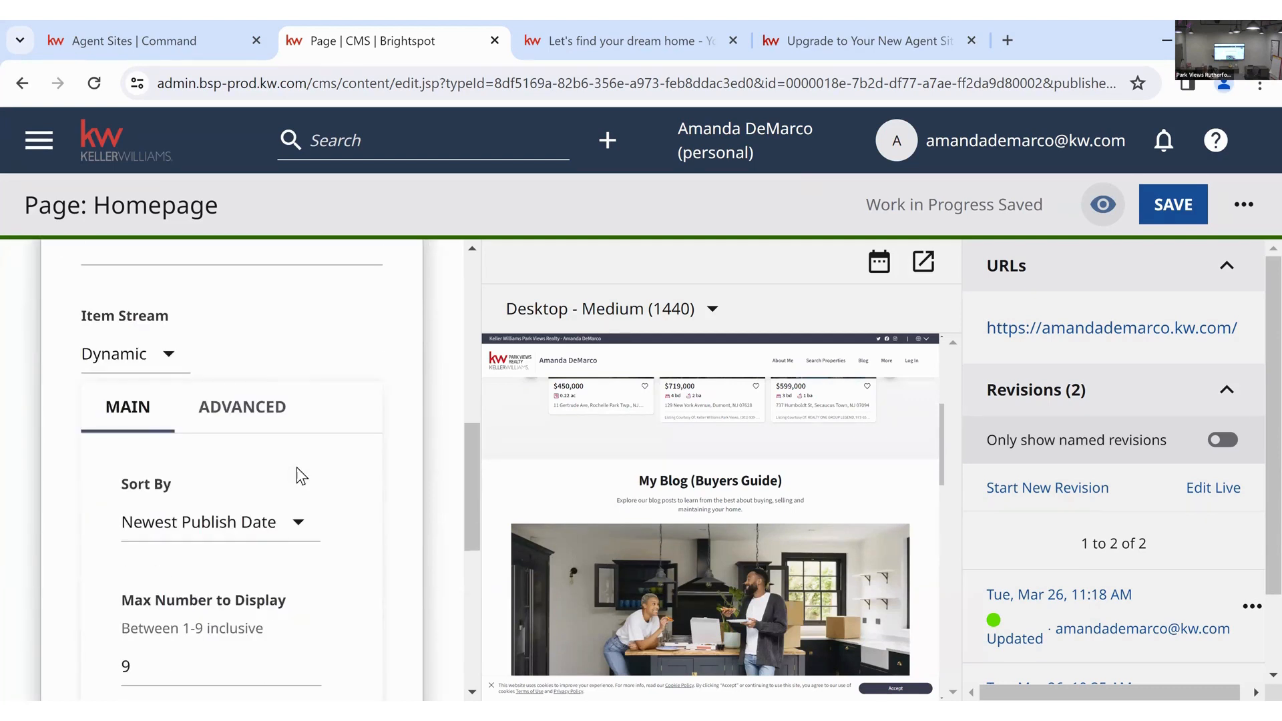
scroll(297, 470, down, 3)
scroll(298, 469, up, 6)
scroll(297, 476, up, 2)
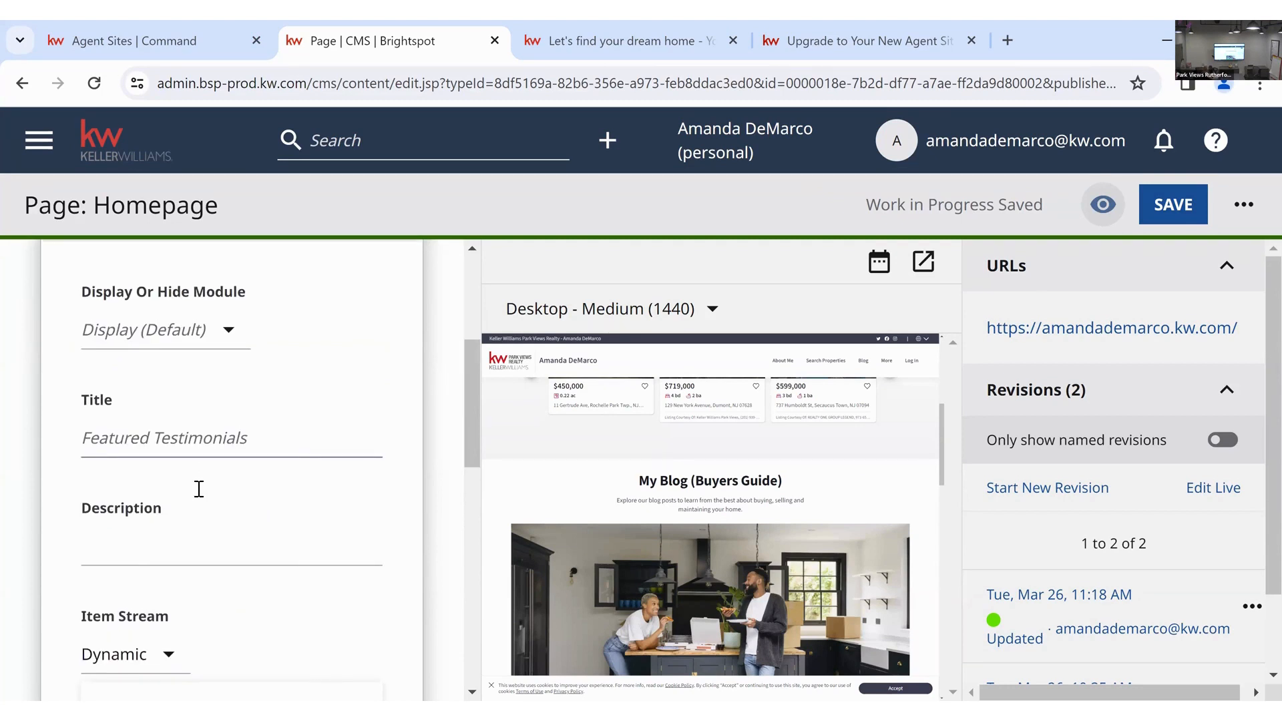
- Title the module 'Testimonials For' plus the agent's name, described 'Check out what all of her past clients are saying!'
click(286, 438)
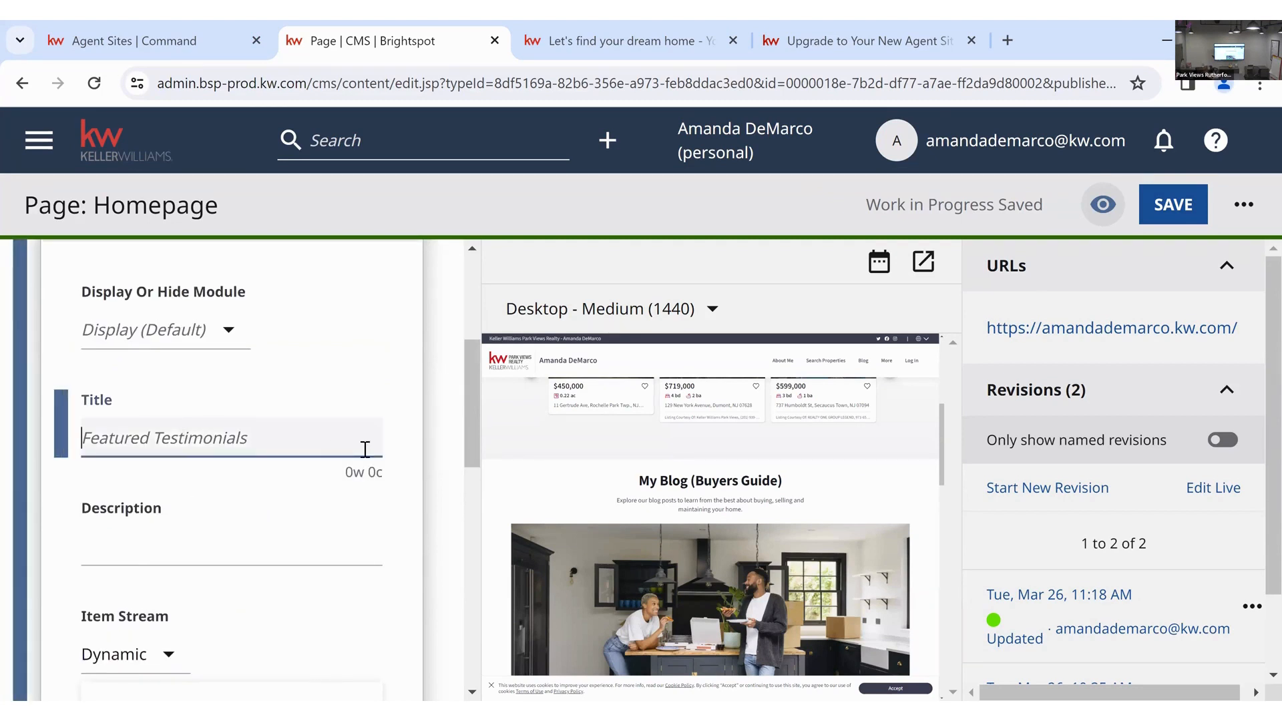
text(T)
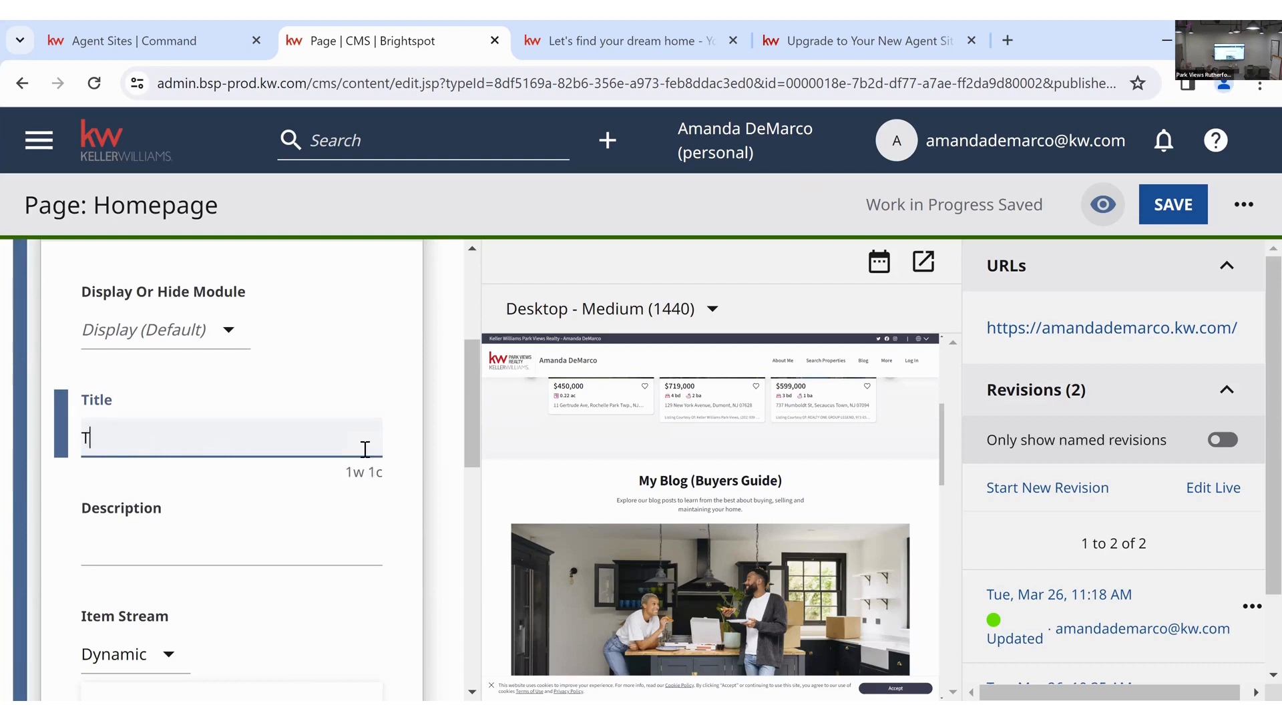
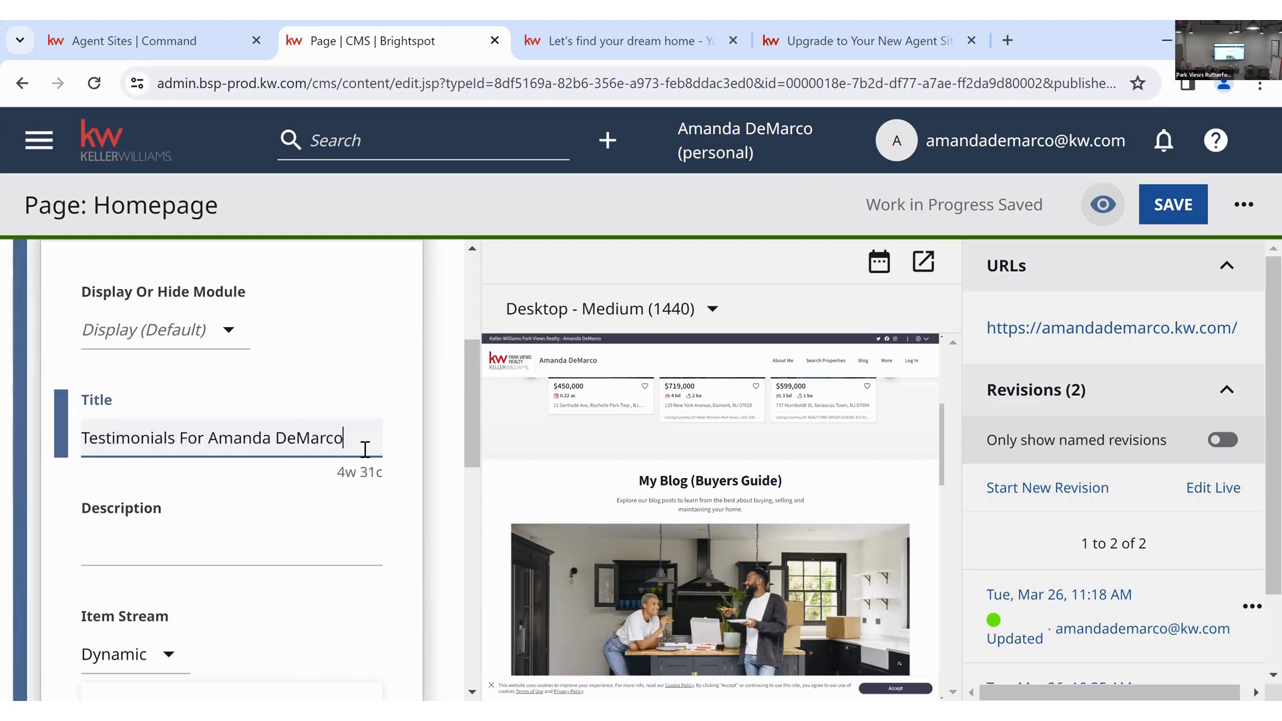
click(311, 540)
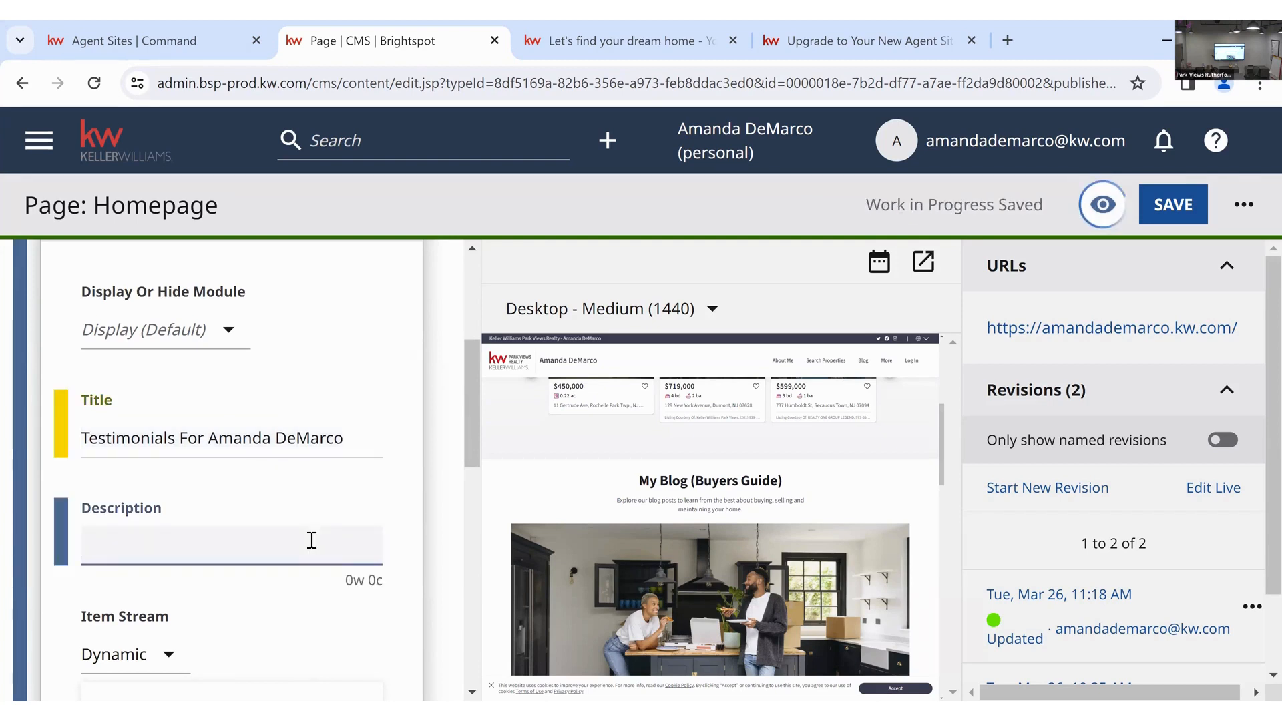
text(Check out what all)
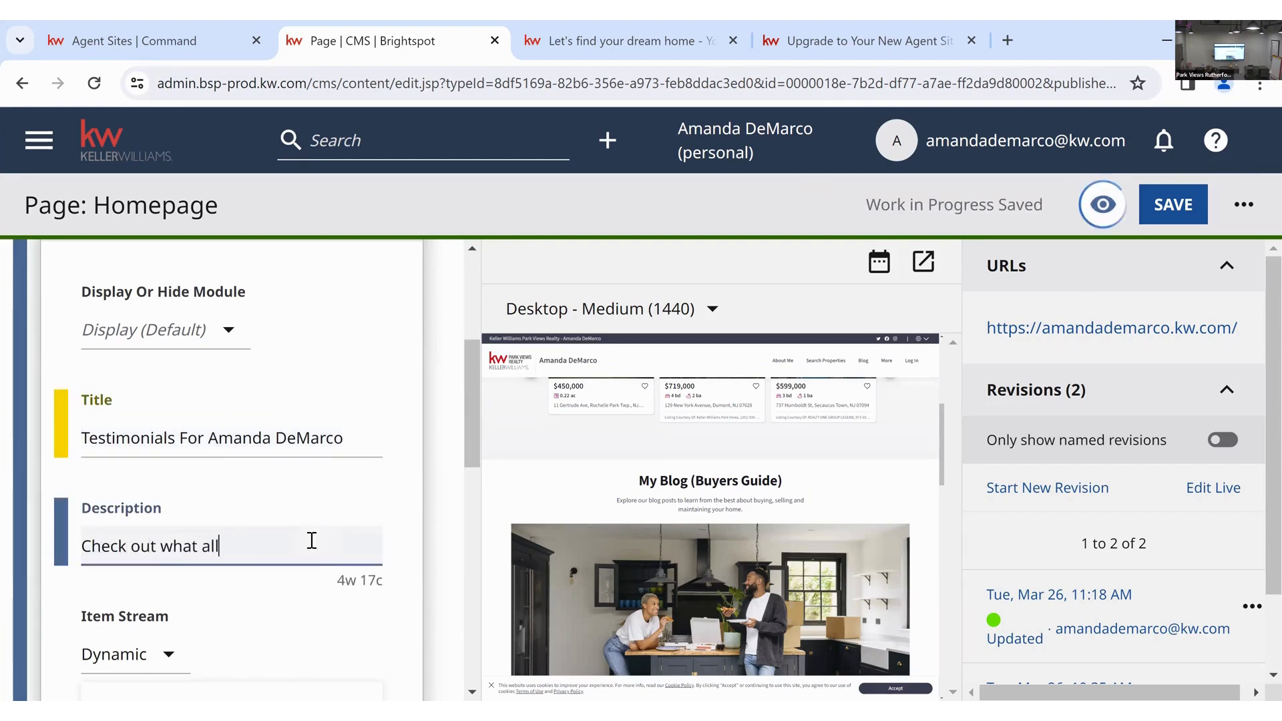
text( of her past clients are saying!)
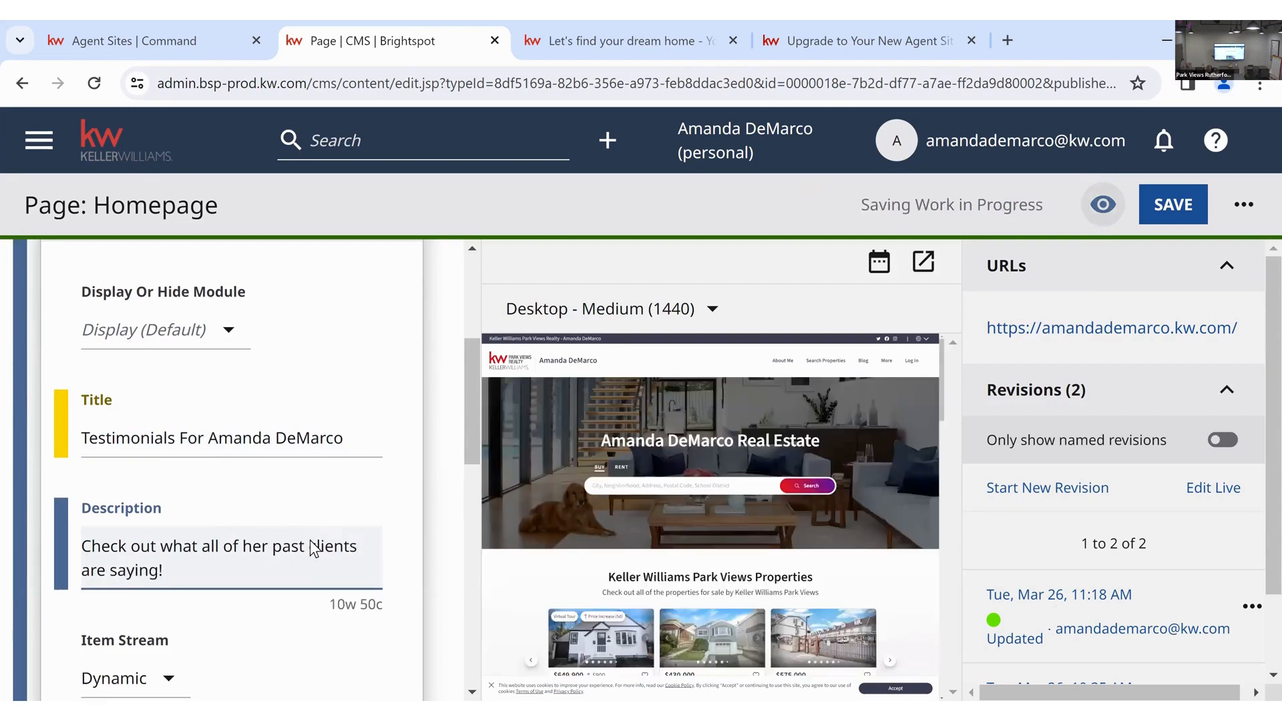
scroll(779, 534, down, 2)
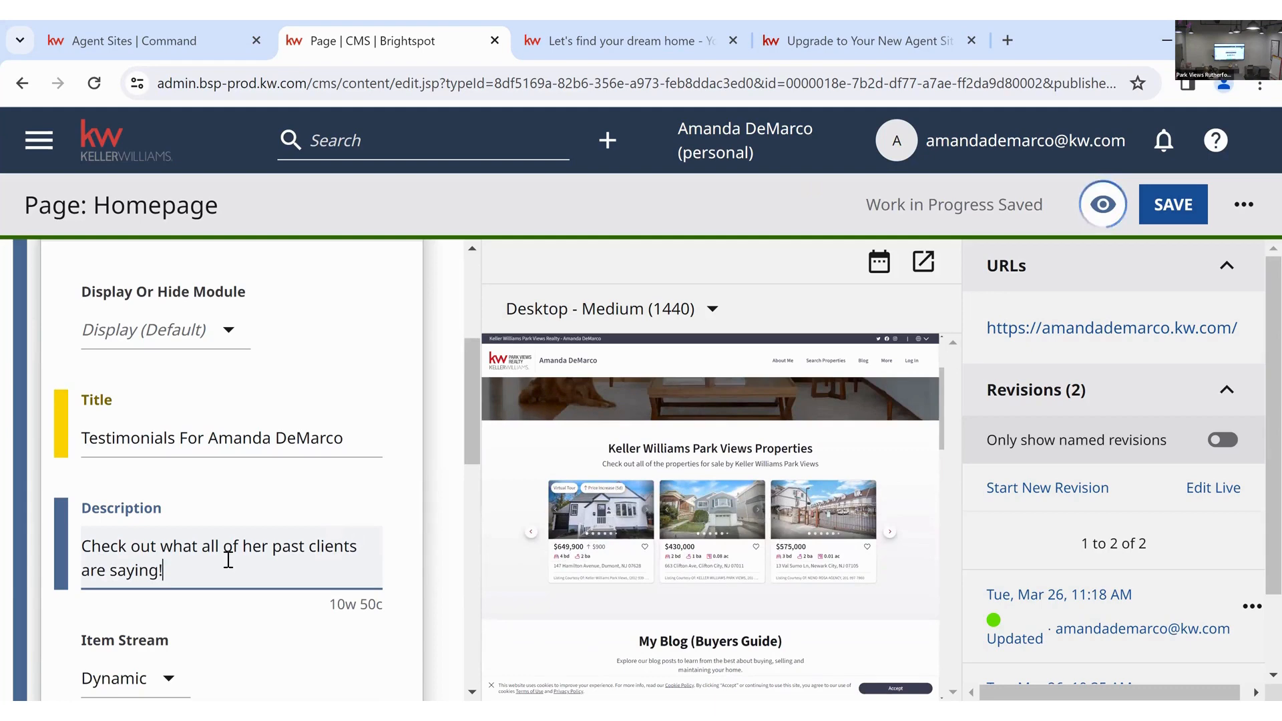
scroll(619, 489, down, 4)
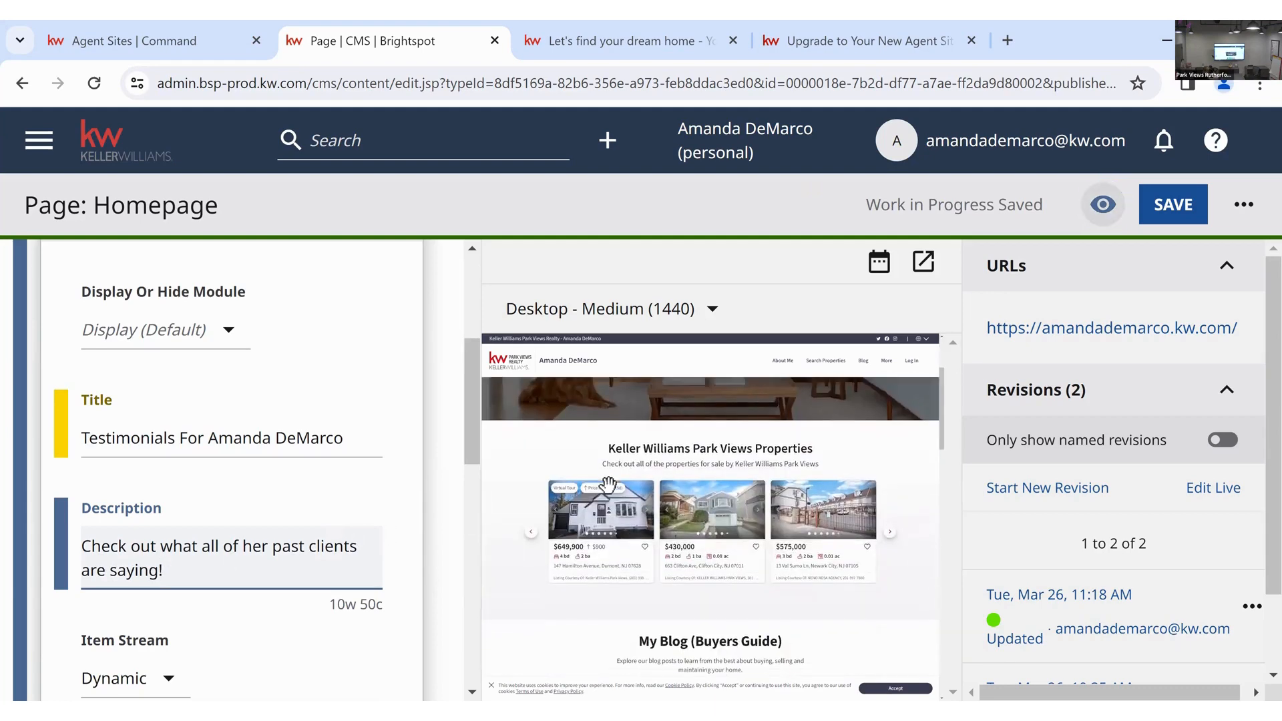
scroll(260, 523, down, 5)
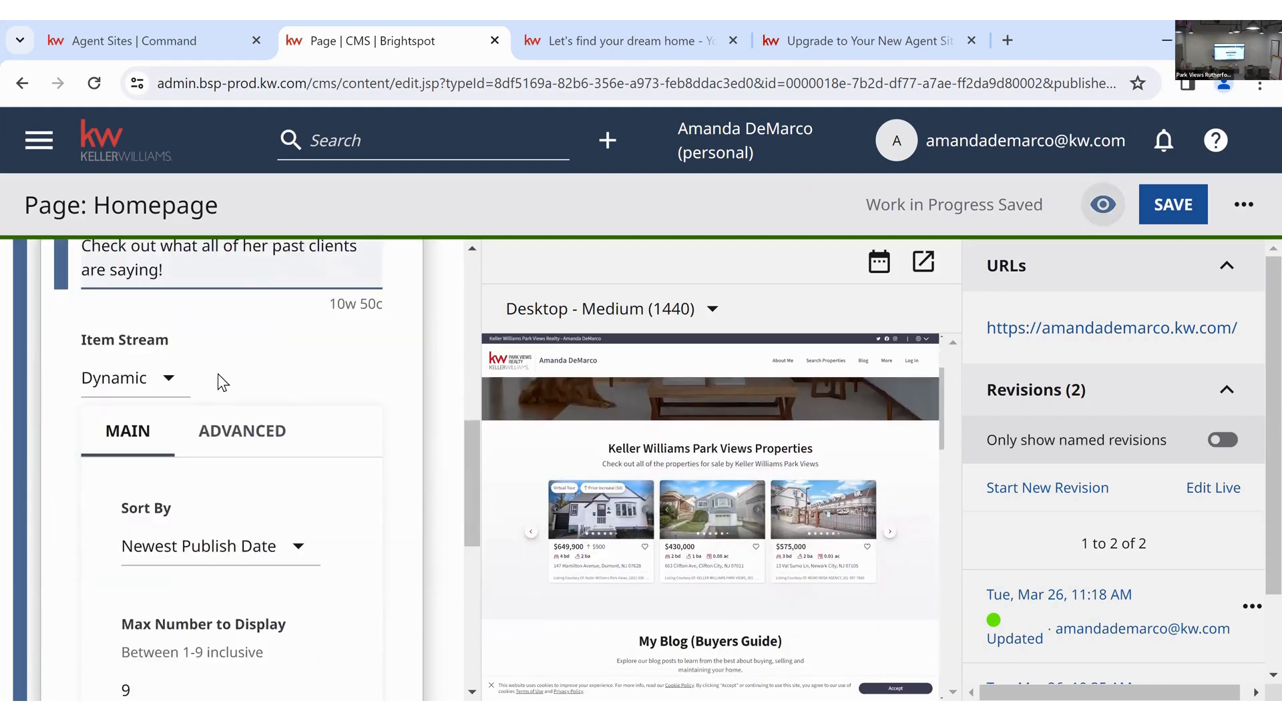
click(164, 283)
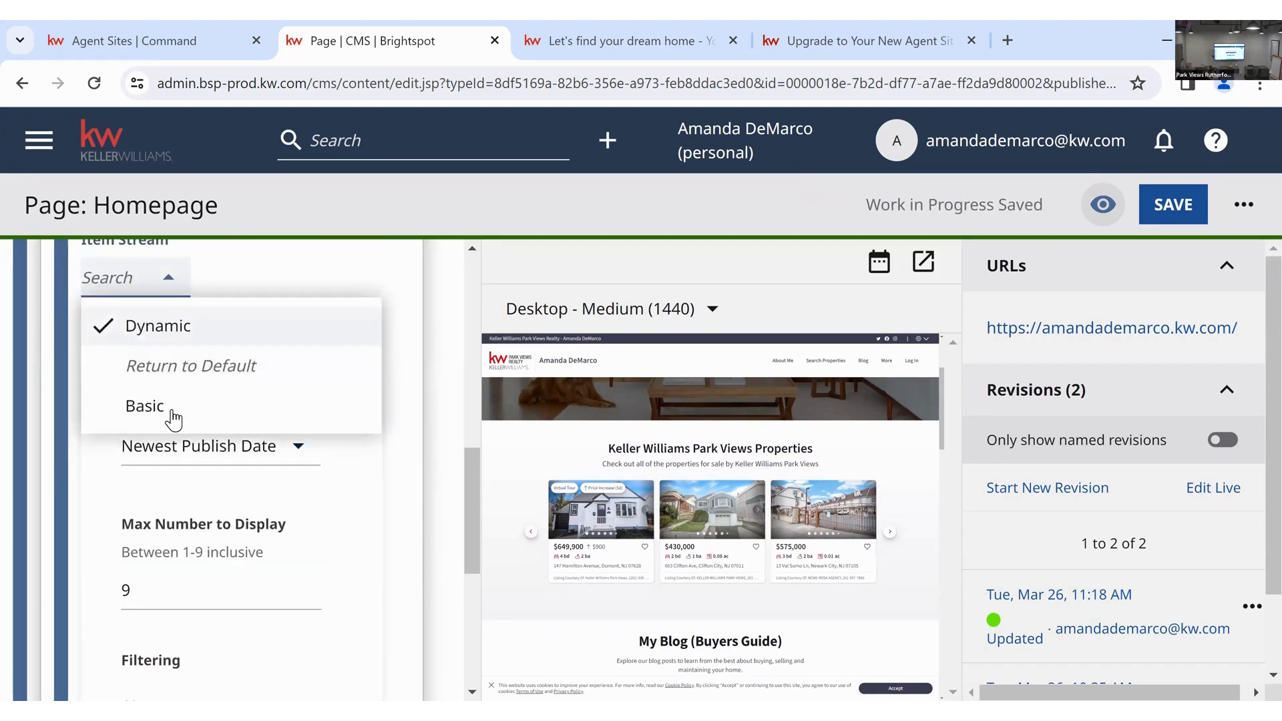
click(270, 271)
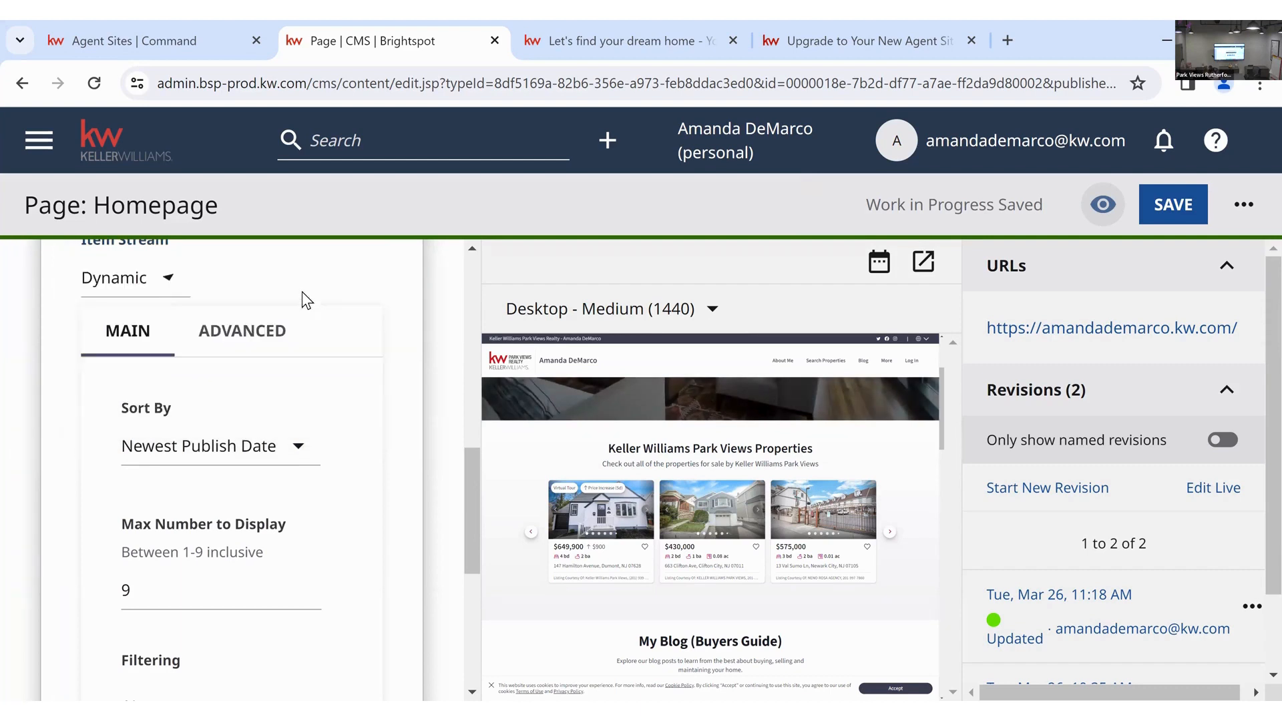
scroll(220, 421, down, 2)
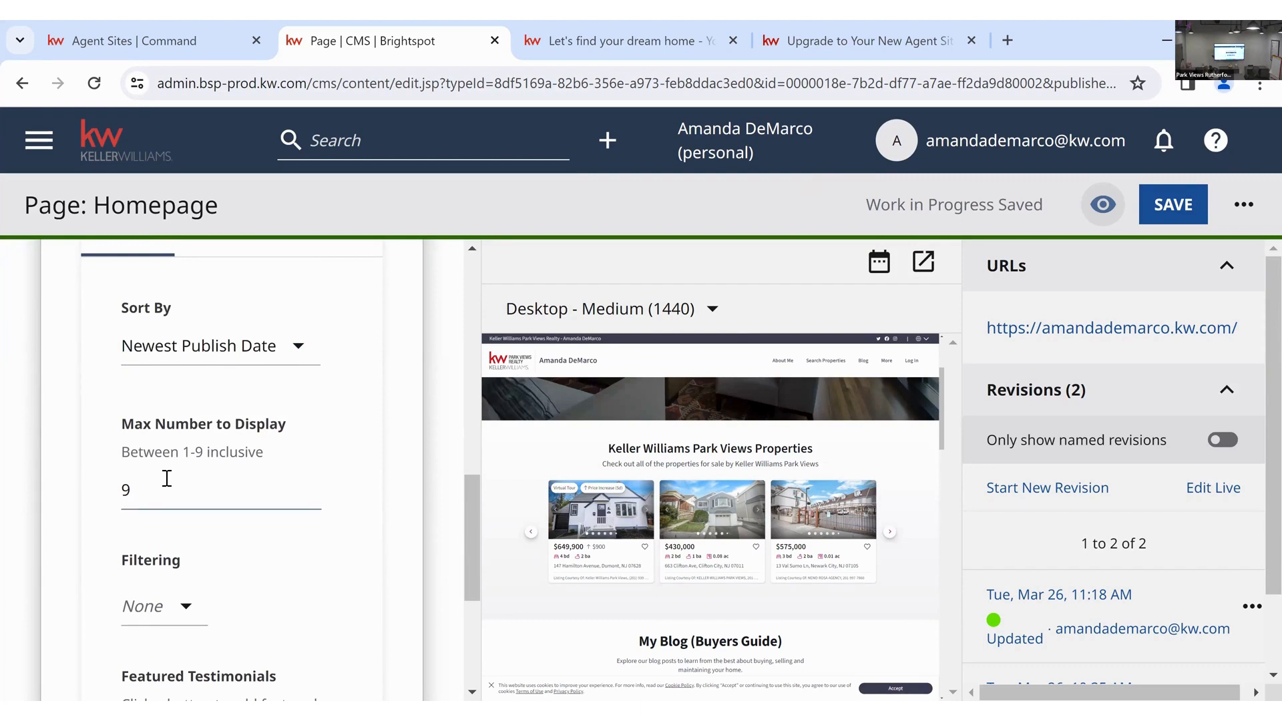
scroll(167, 478, down, 2)
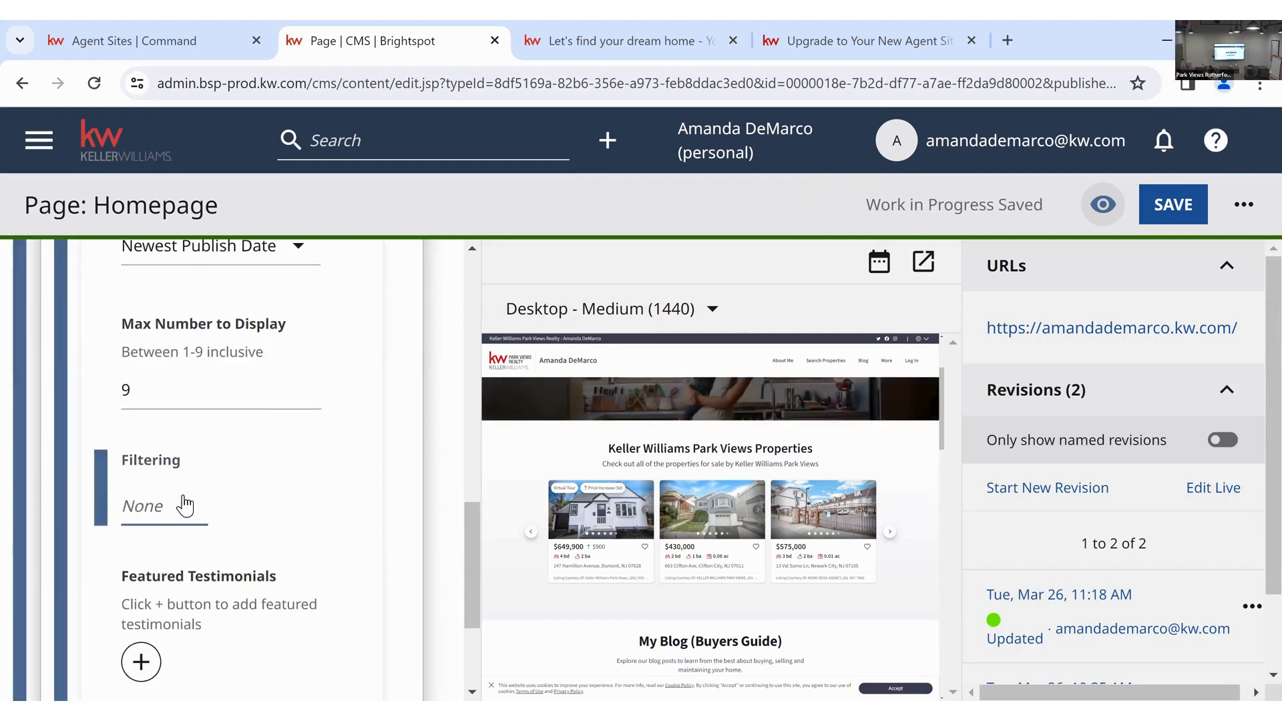
- Filter testimonials by Star Rating with a minimum star rating of 4
click(185, 505)
scroll(334, 374, down, 2)
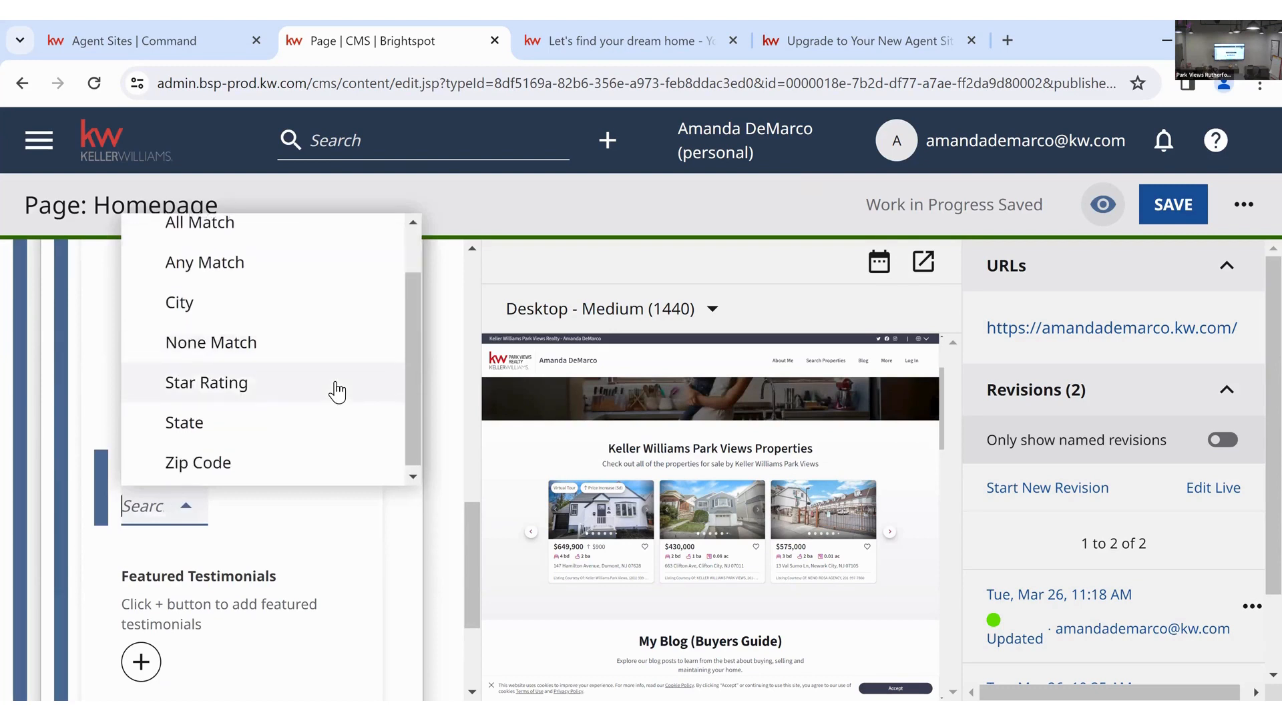
scroll(334, 389, up, 2)
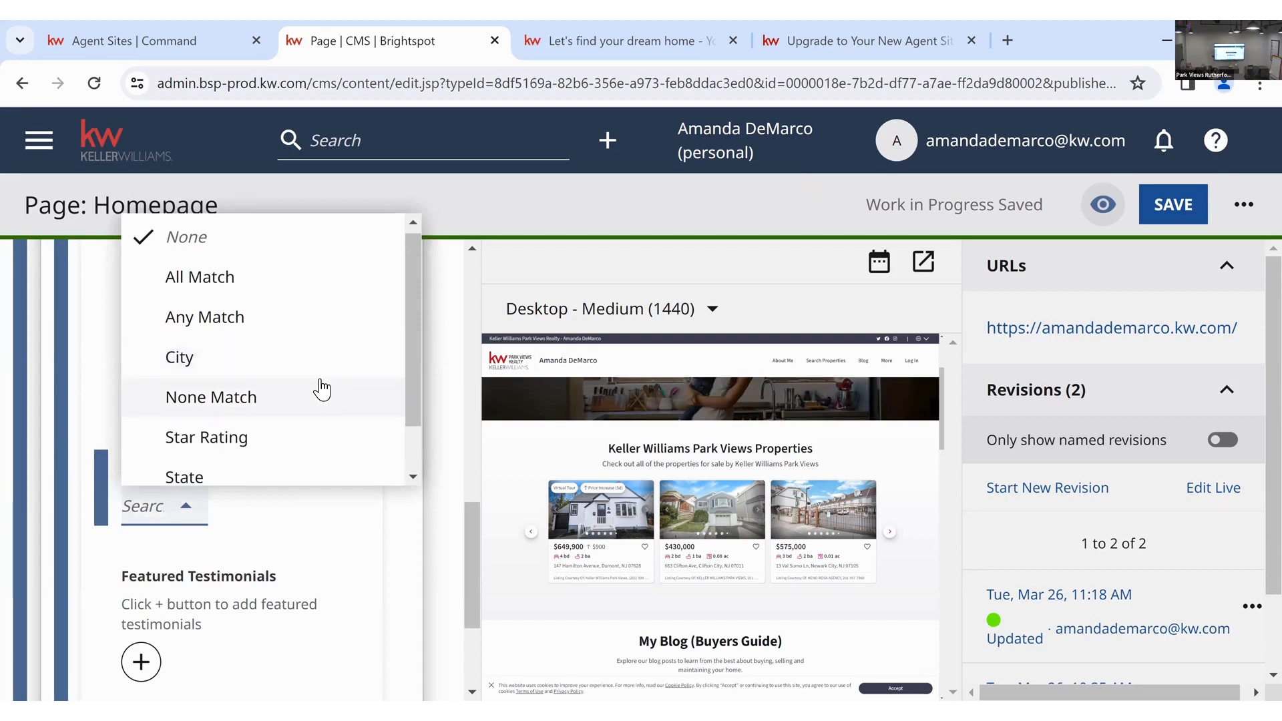
scroll(294, 378, down, 2)
click(288, 372)
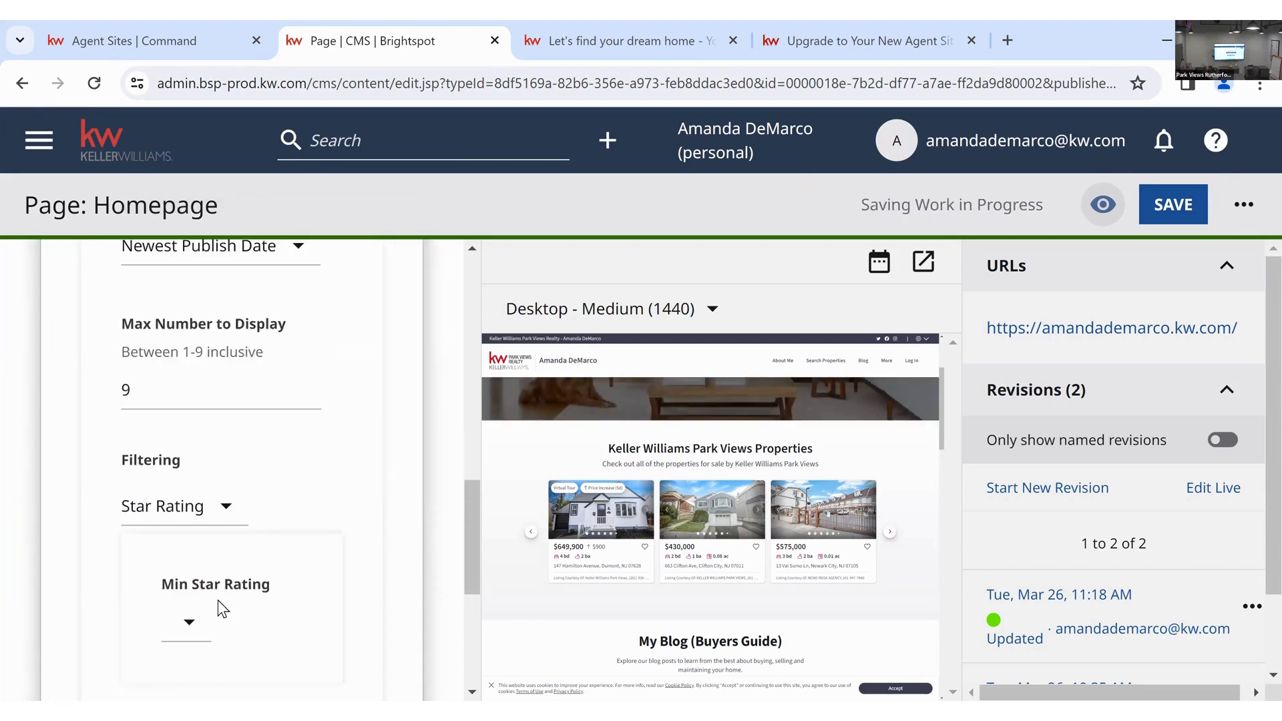
scroll(199, 544, down, 1)
click(188, 526)
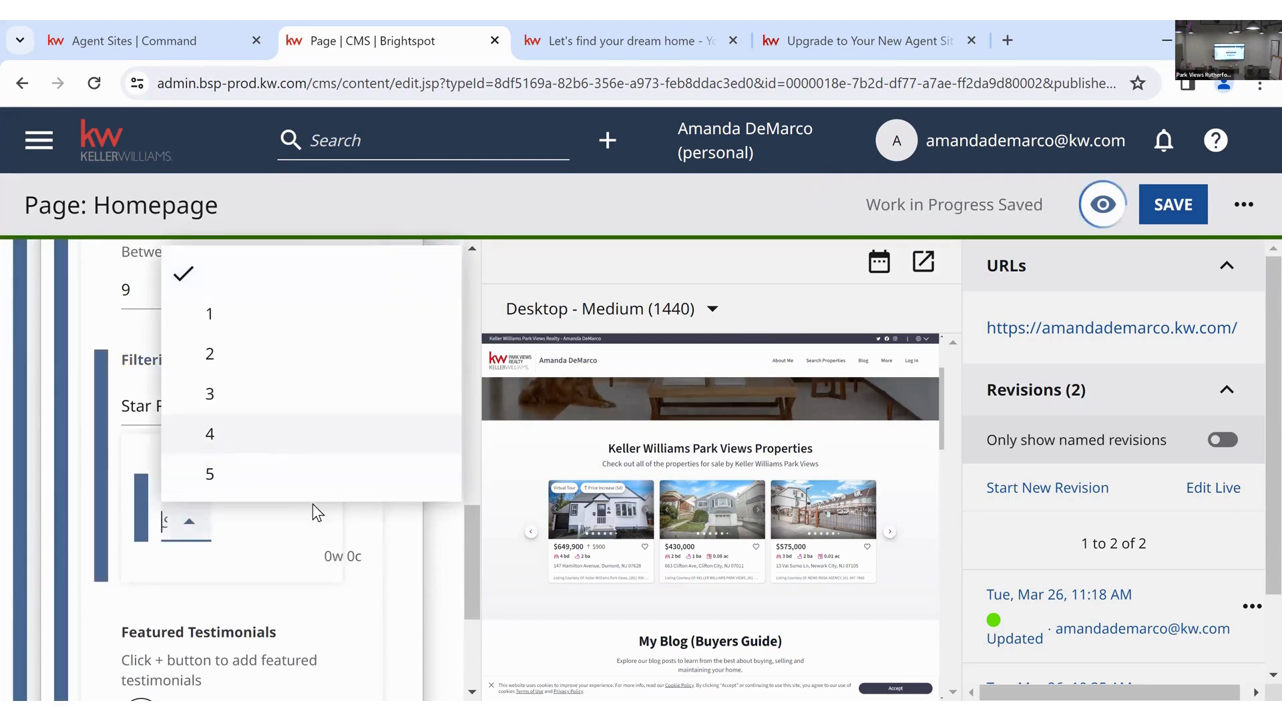
key(Return)
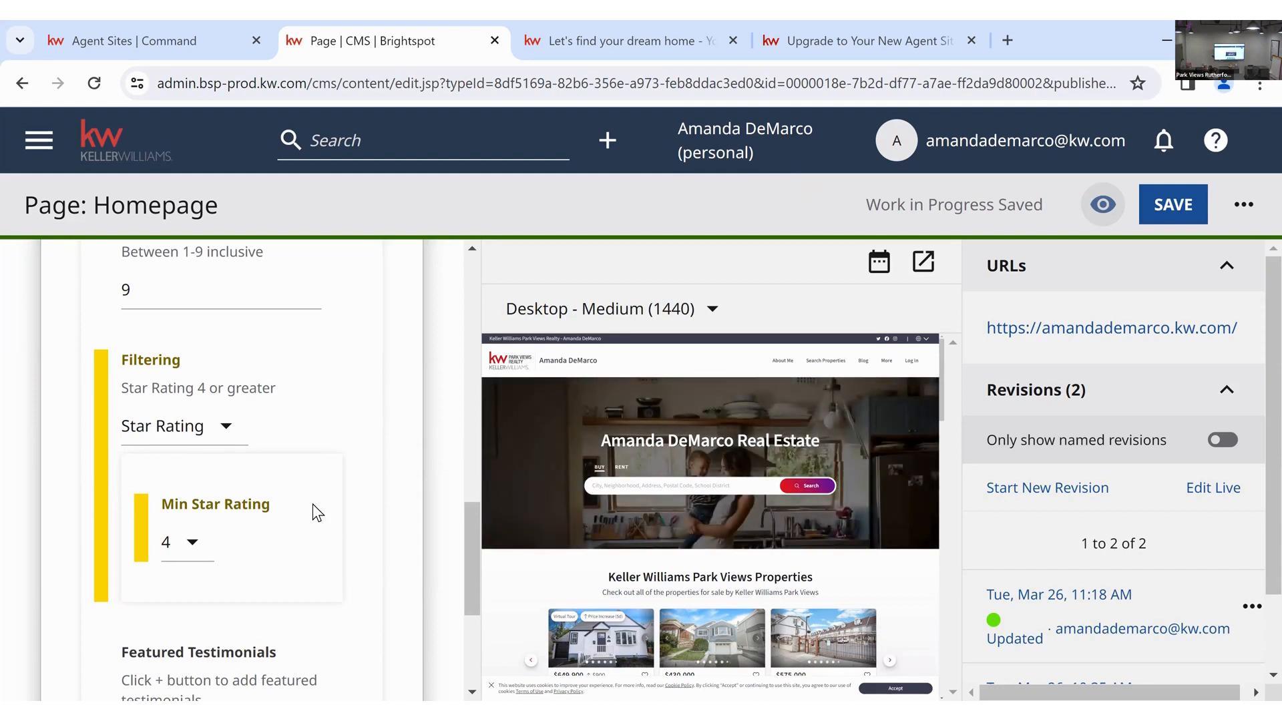
- Recheck the Filtering options, leaving them set to Star Rating
click(230, 429)
scroll(279, 343, down, 2)
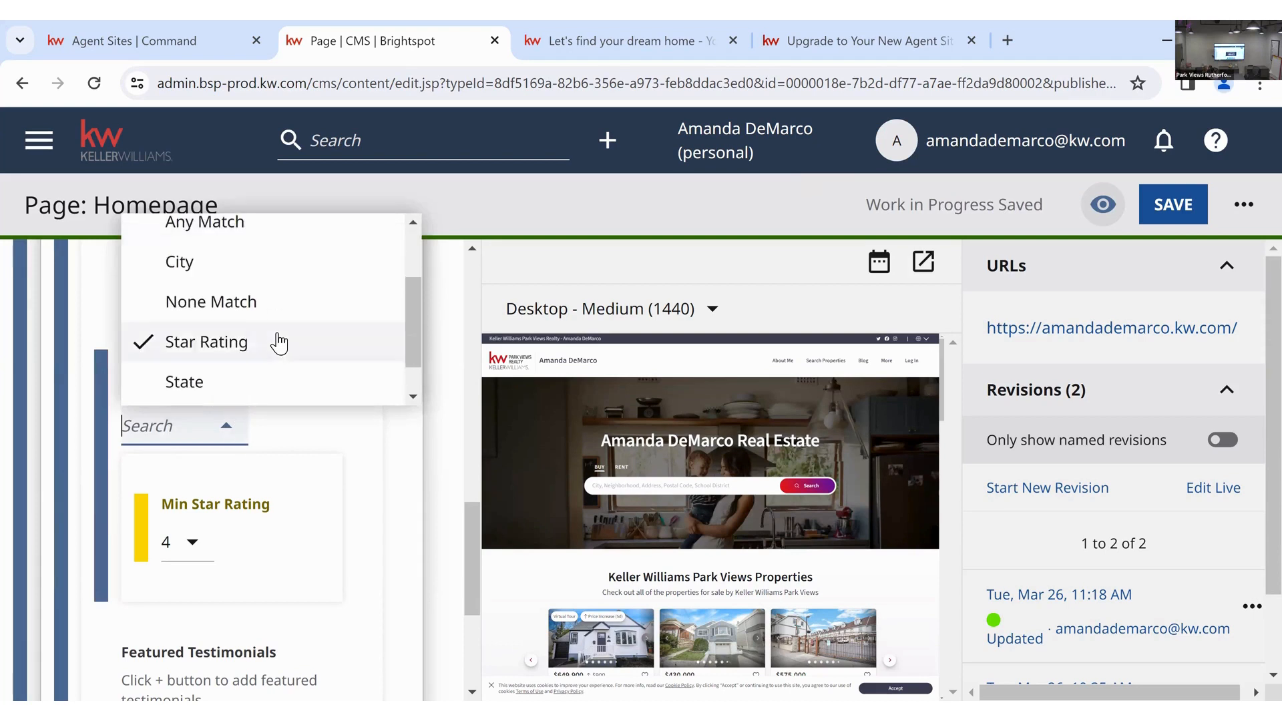
scroll(279, 343, down, 1)
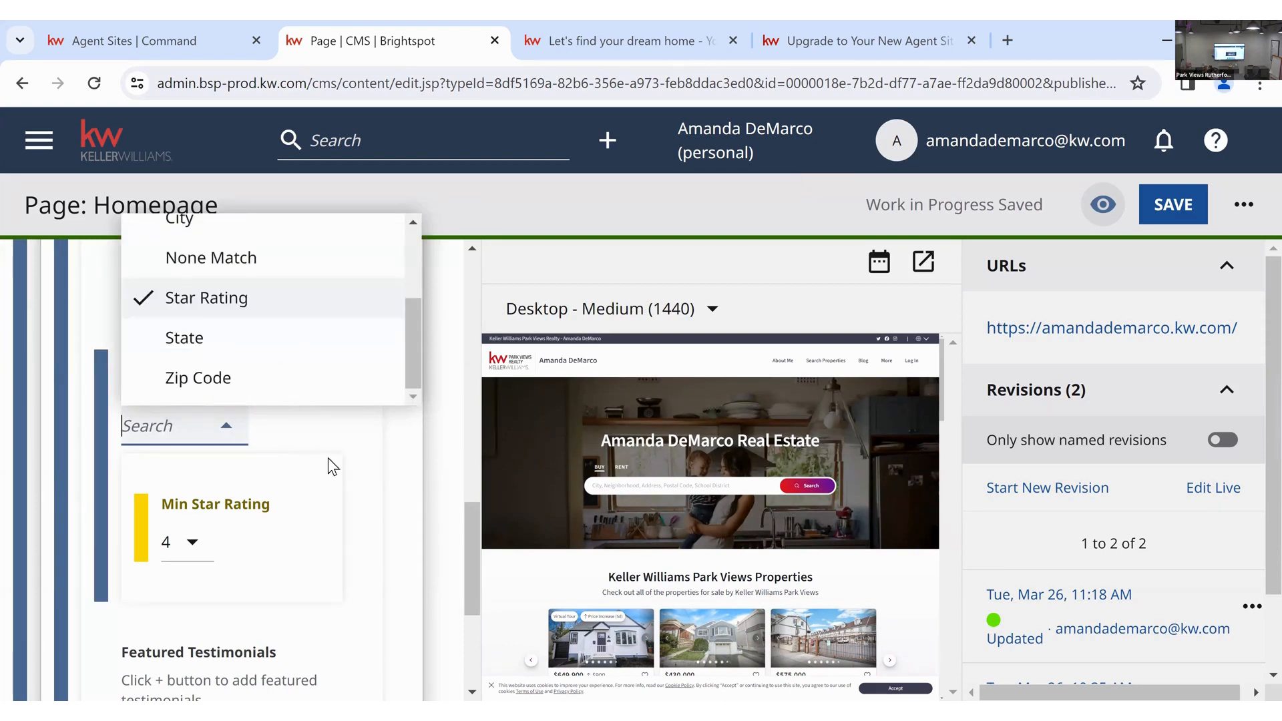
click(383, 482)
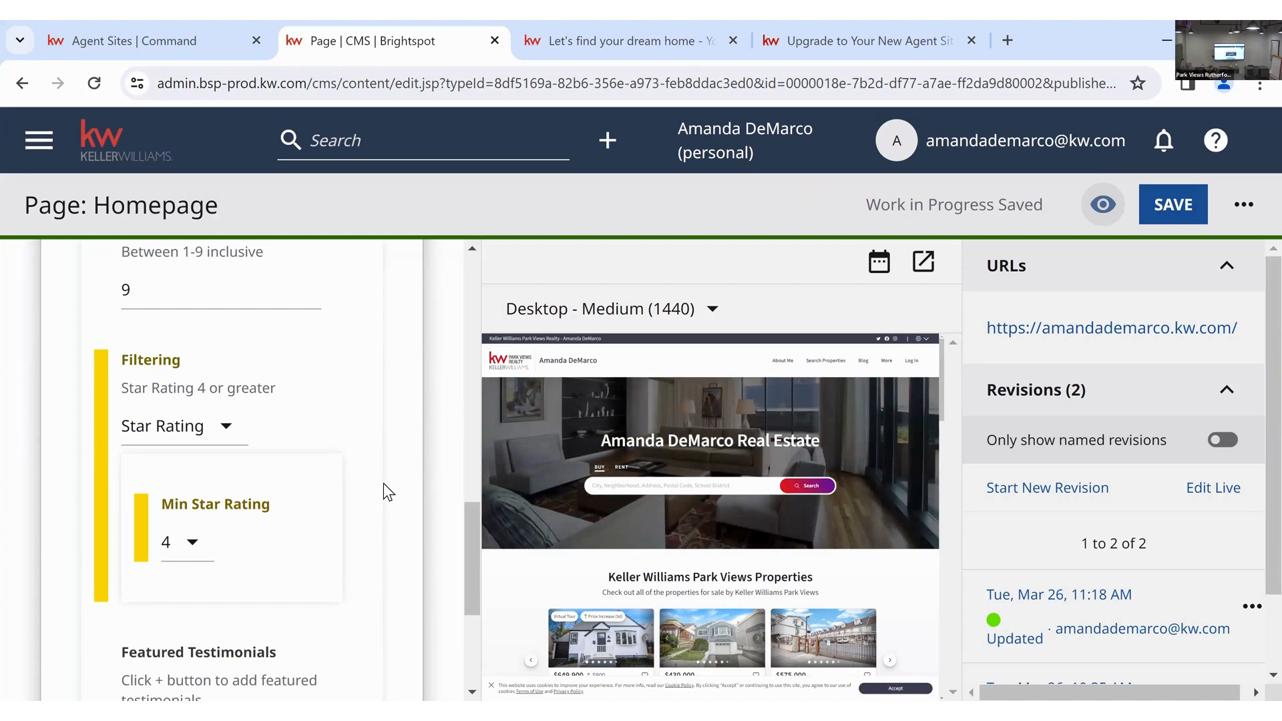
- Expand the 'Page List Module: My Blog' (Buyers Guide) section down to its Title and Description fields
scroll(688, 583, down, 3)
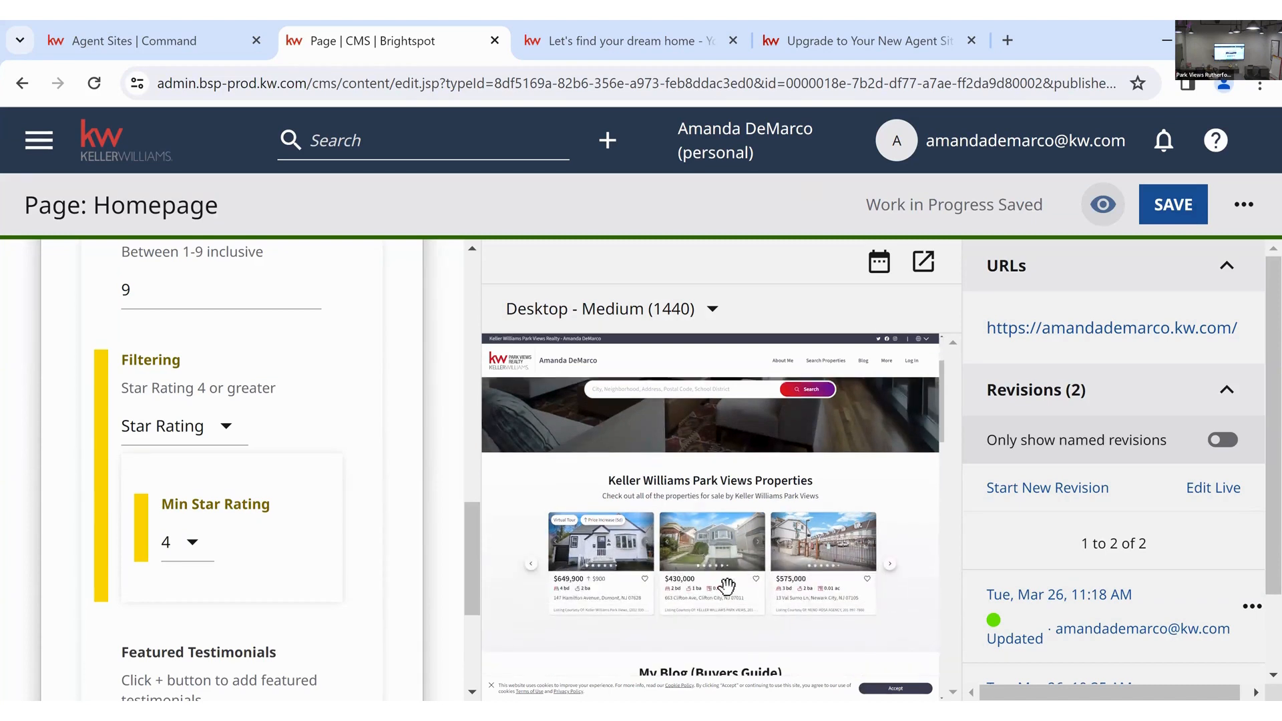
scroll(727, 586, down, 1)
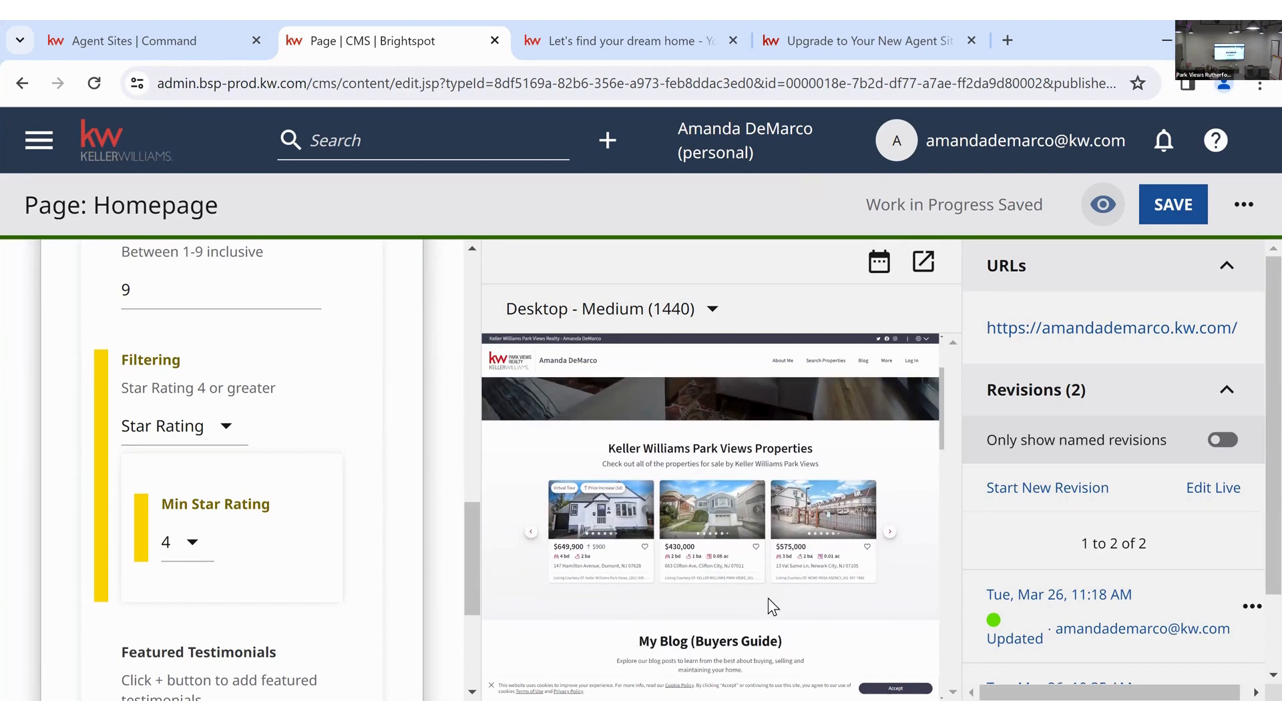
scroll(700, 581, down, 1)
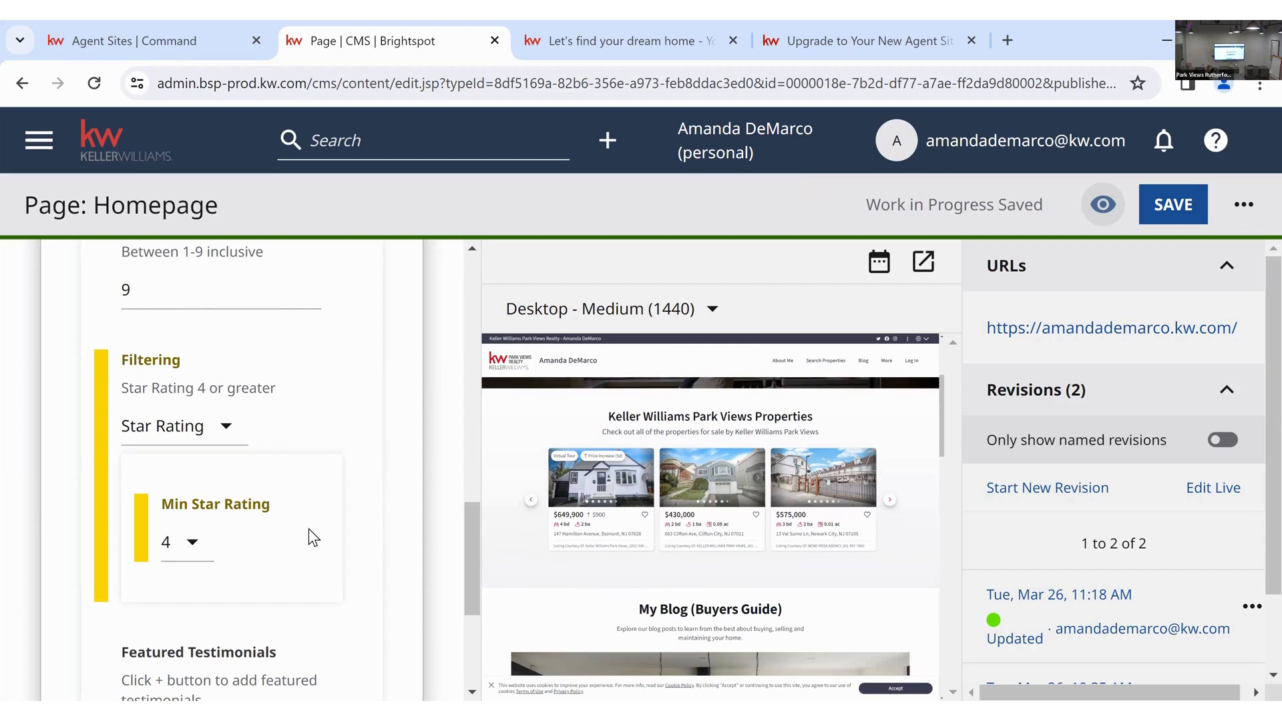
scroll(308, 529, down, 4)
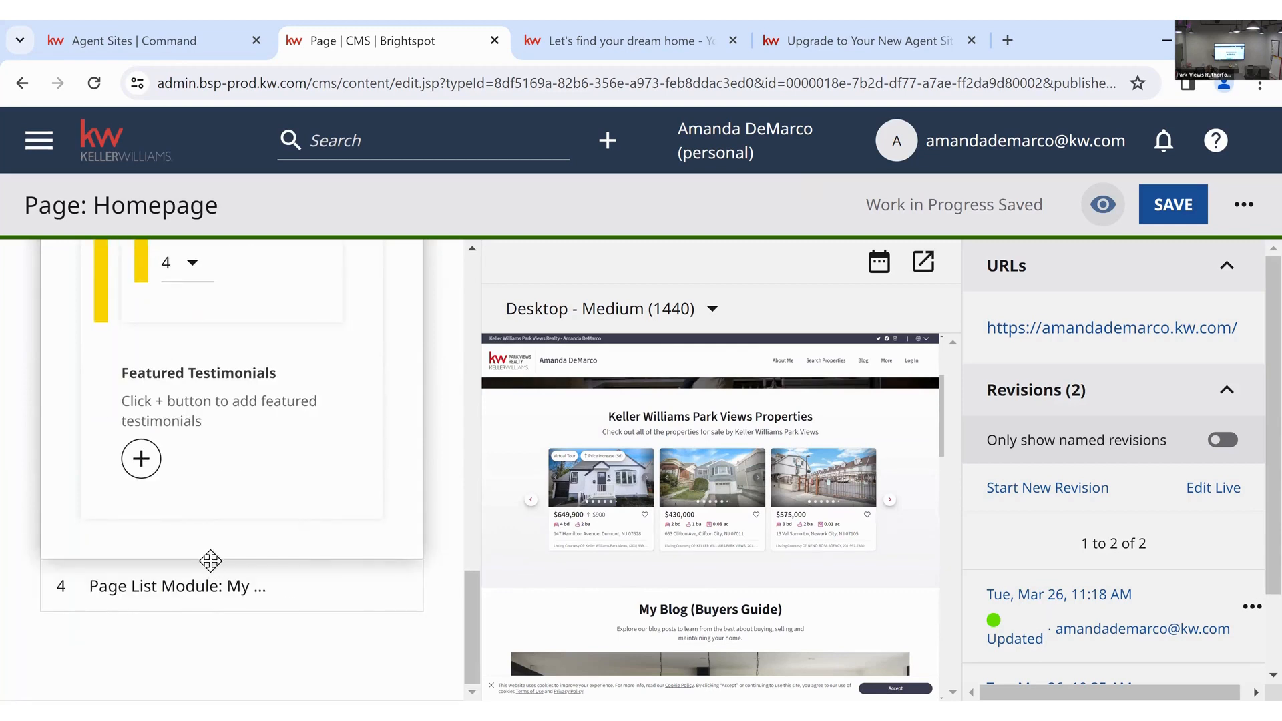
click(62, 588)
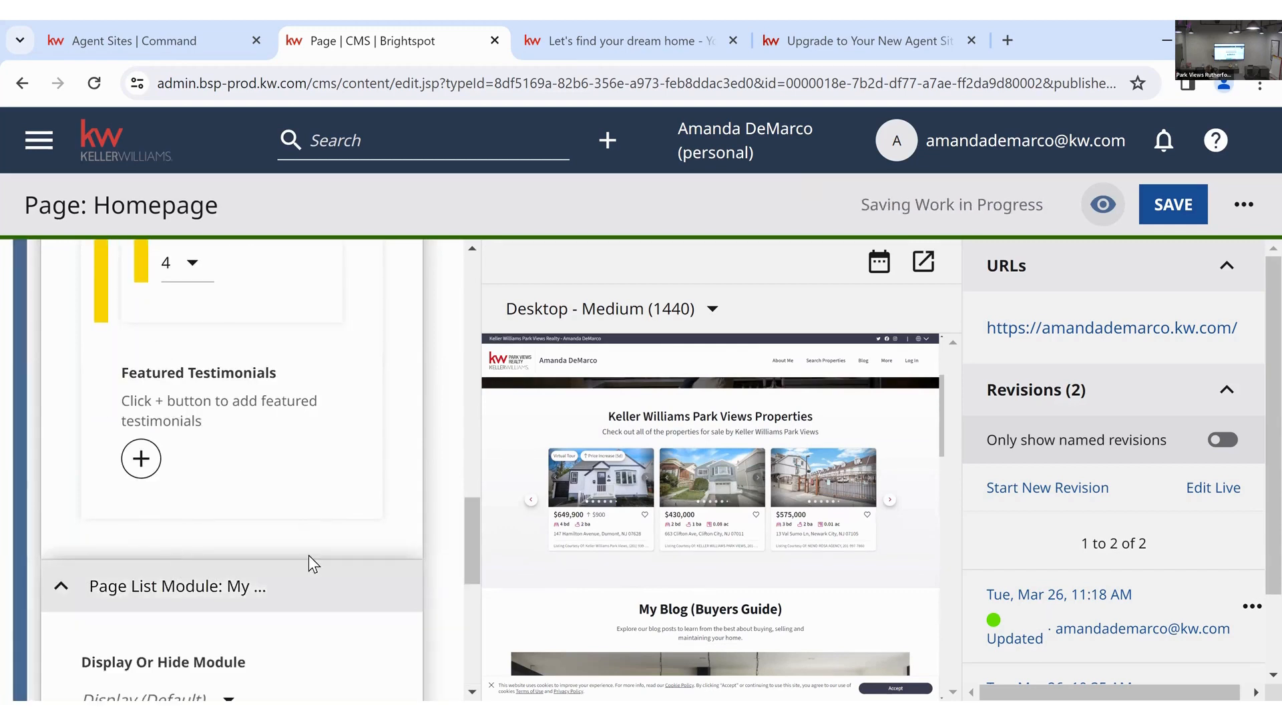
scroll(308, 555, down, 1)
scroll(297, 515, down, 3)
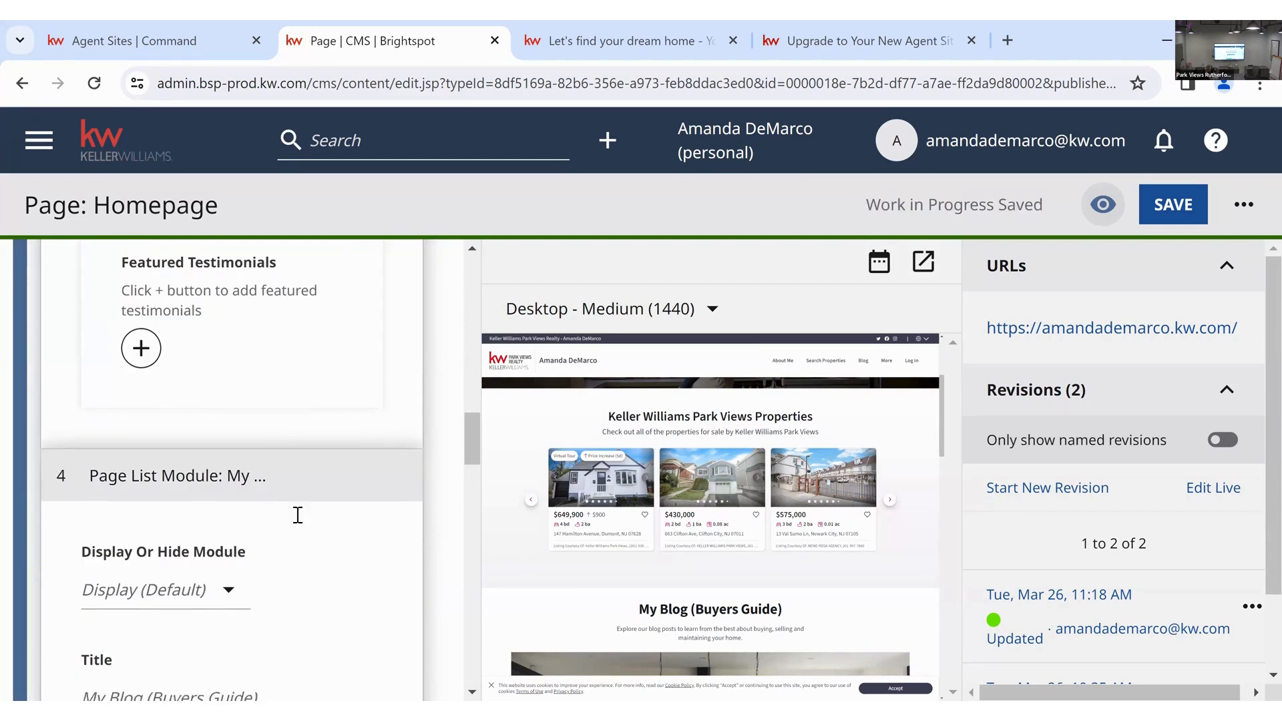
scroll(655, 480, down, 3)
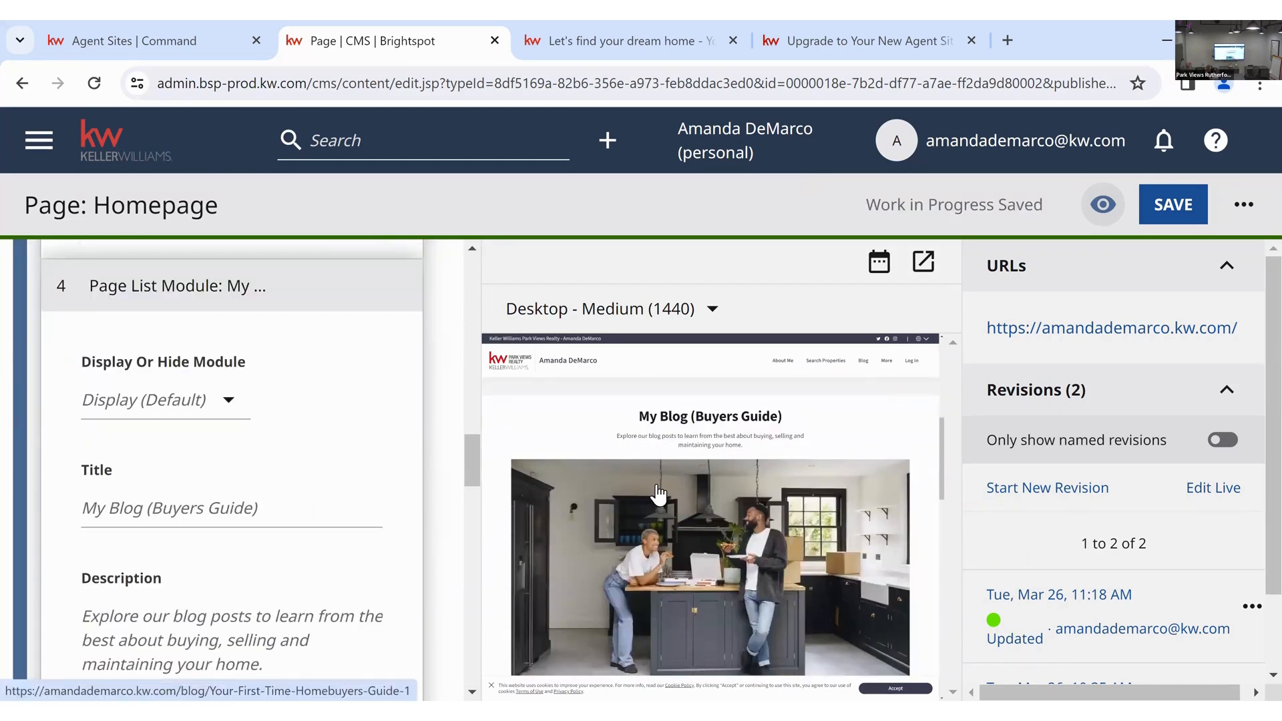
scroll(658, 493, down, 1)
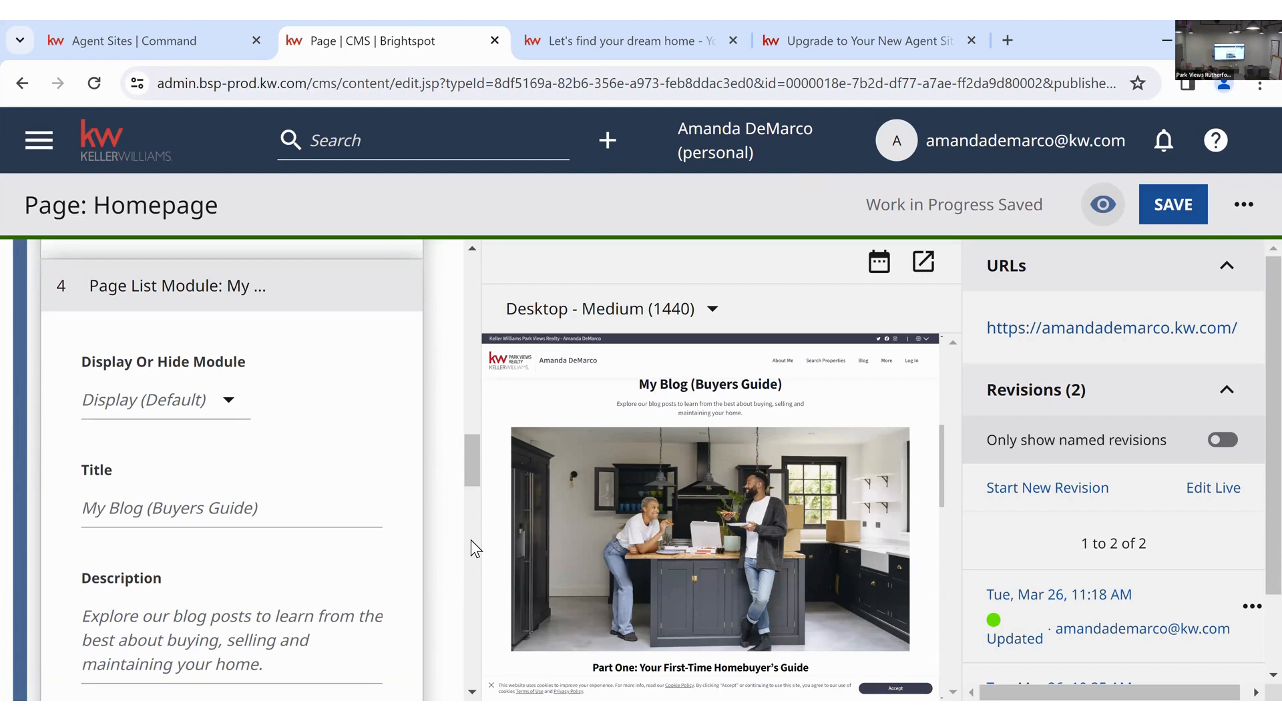
scroll(314, 562, down, 8)
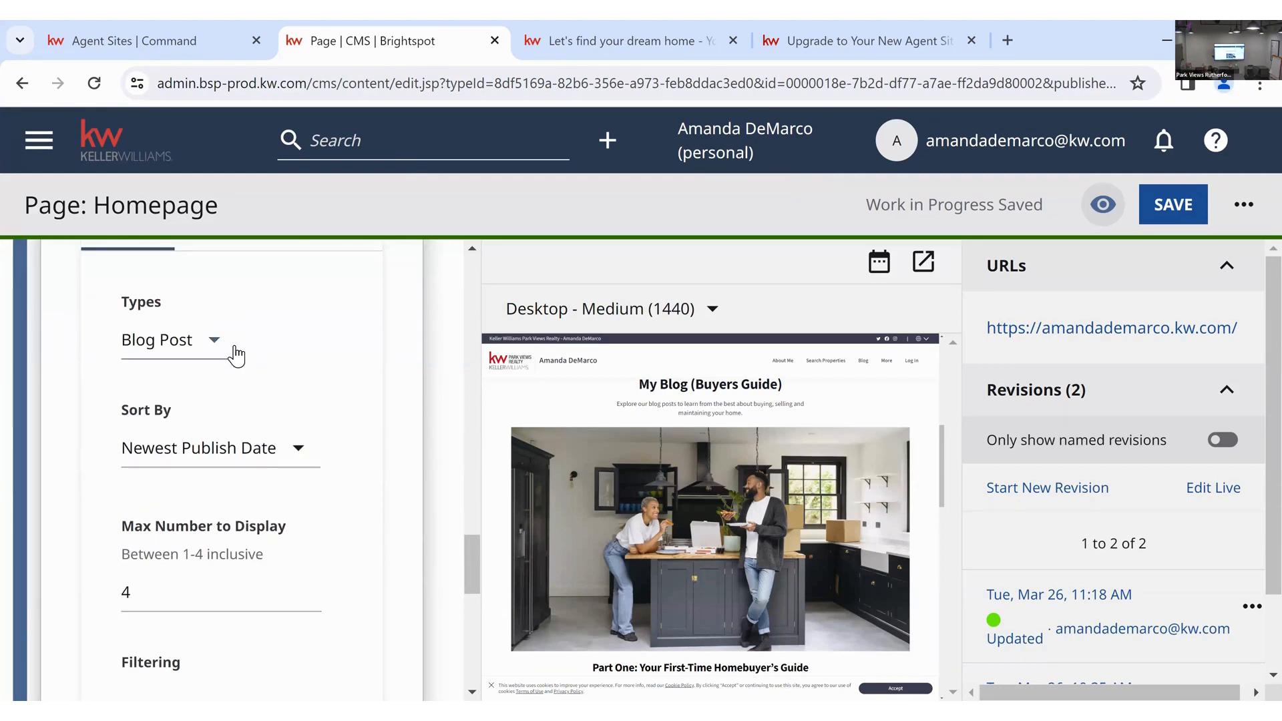
scroll(326, 515, down, 6)
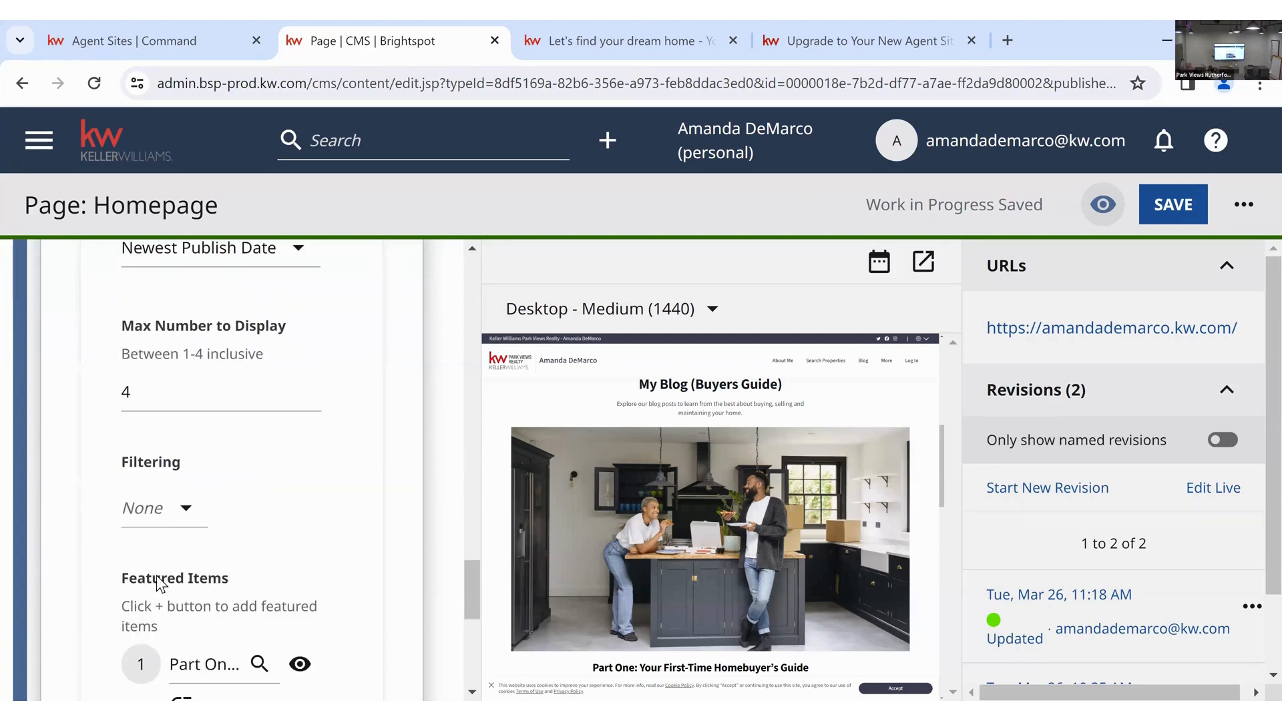
scroll(319, 573, down, 3)
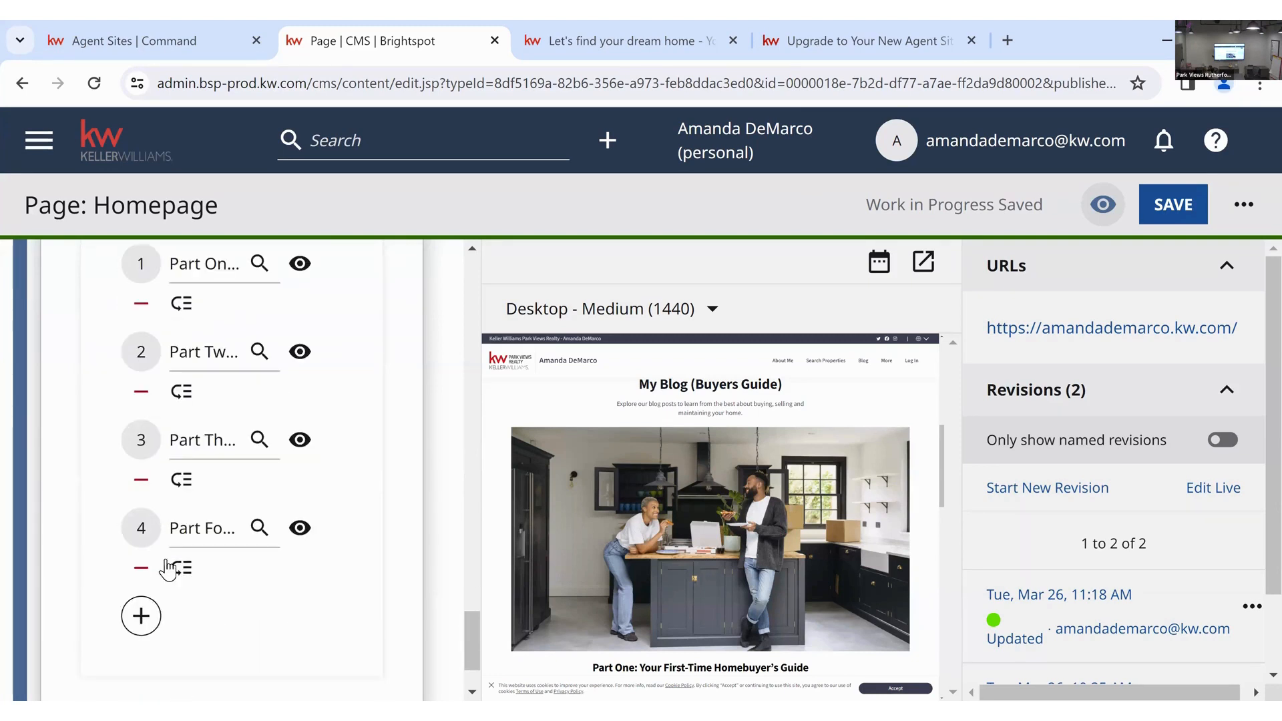
click(259, 527)
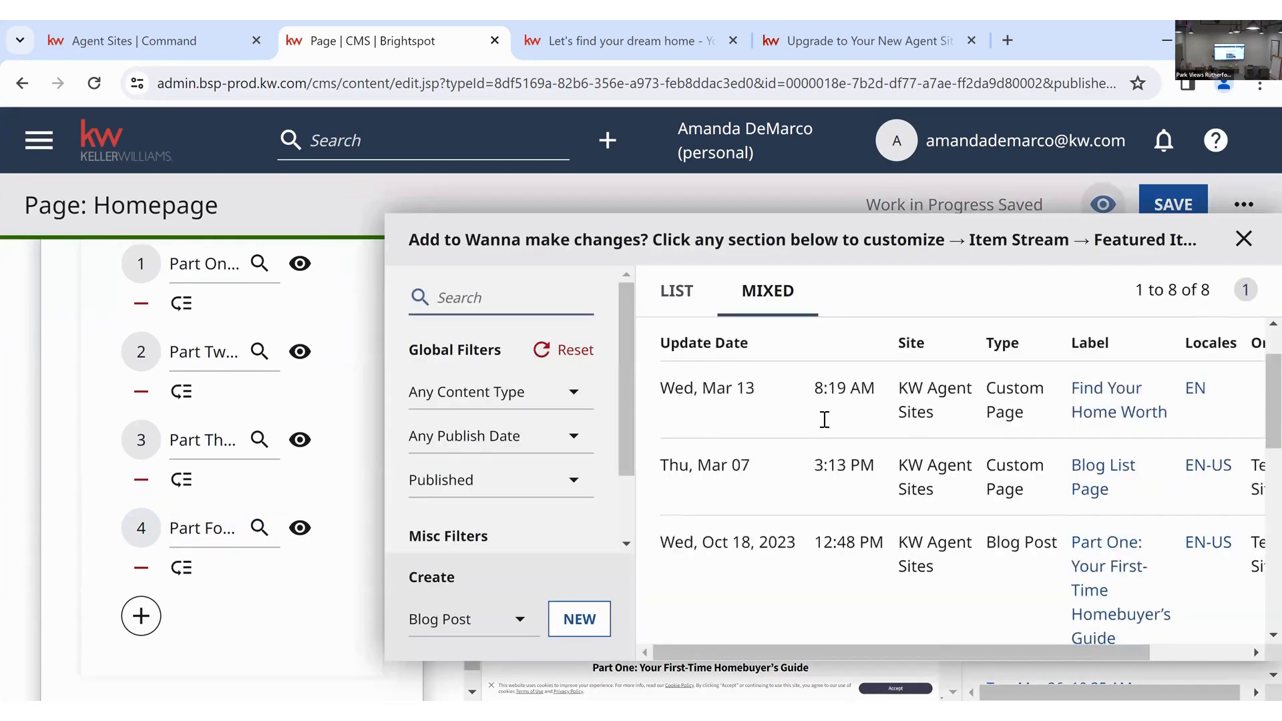
scroll(824, 418, down, 2)
scroll(824, 419, down, 7)
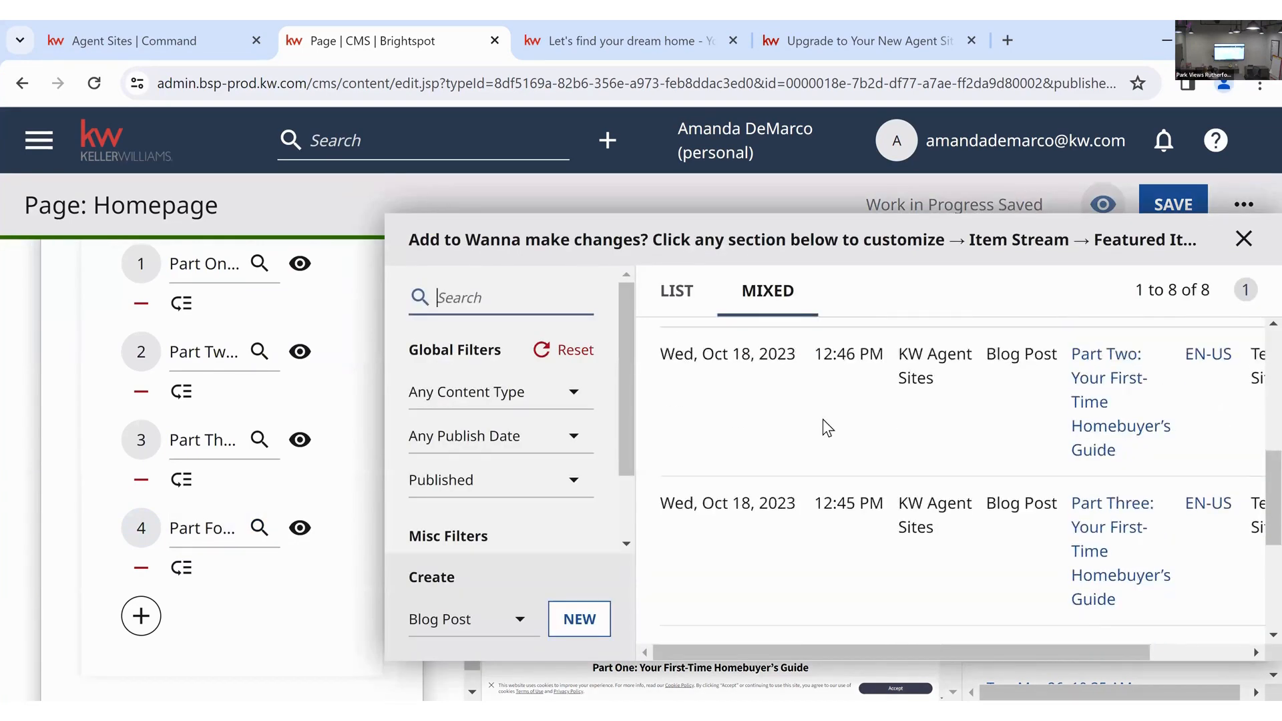
scroll(823, 418, up, 8)
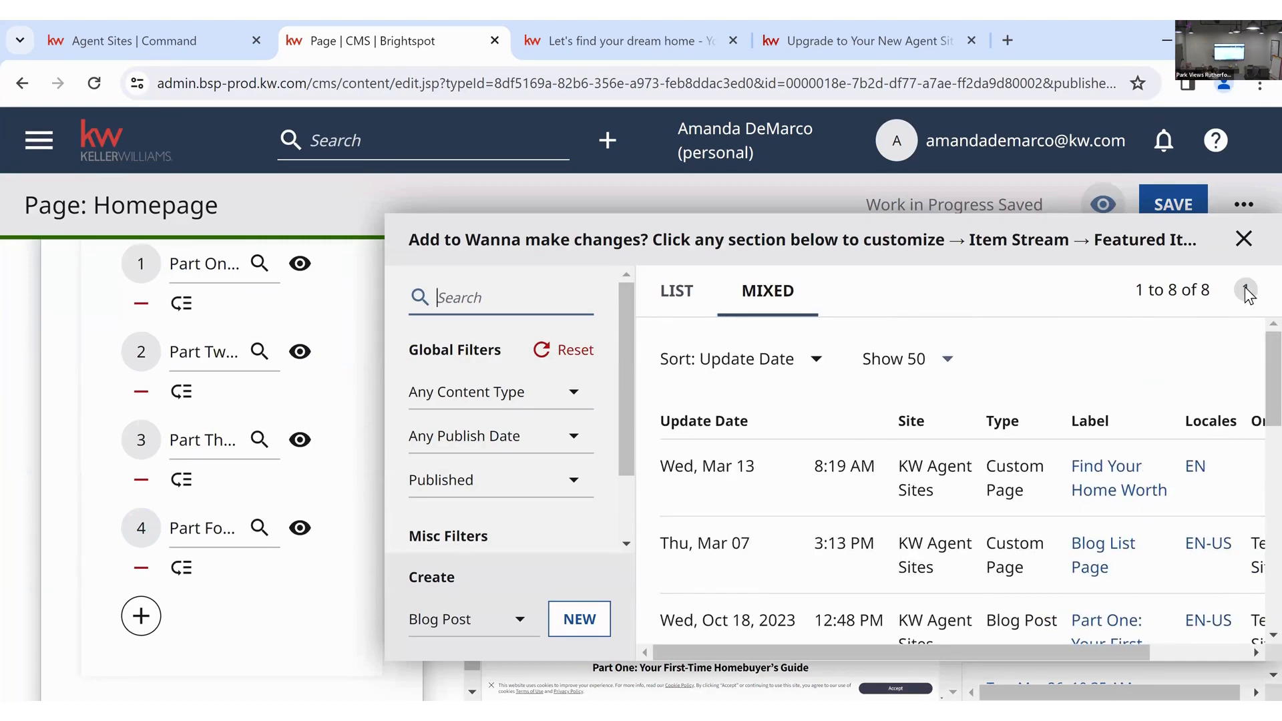
click(1243, 238)
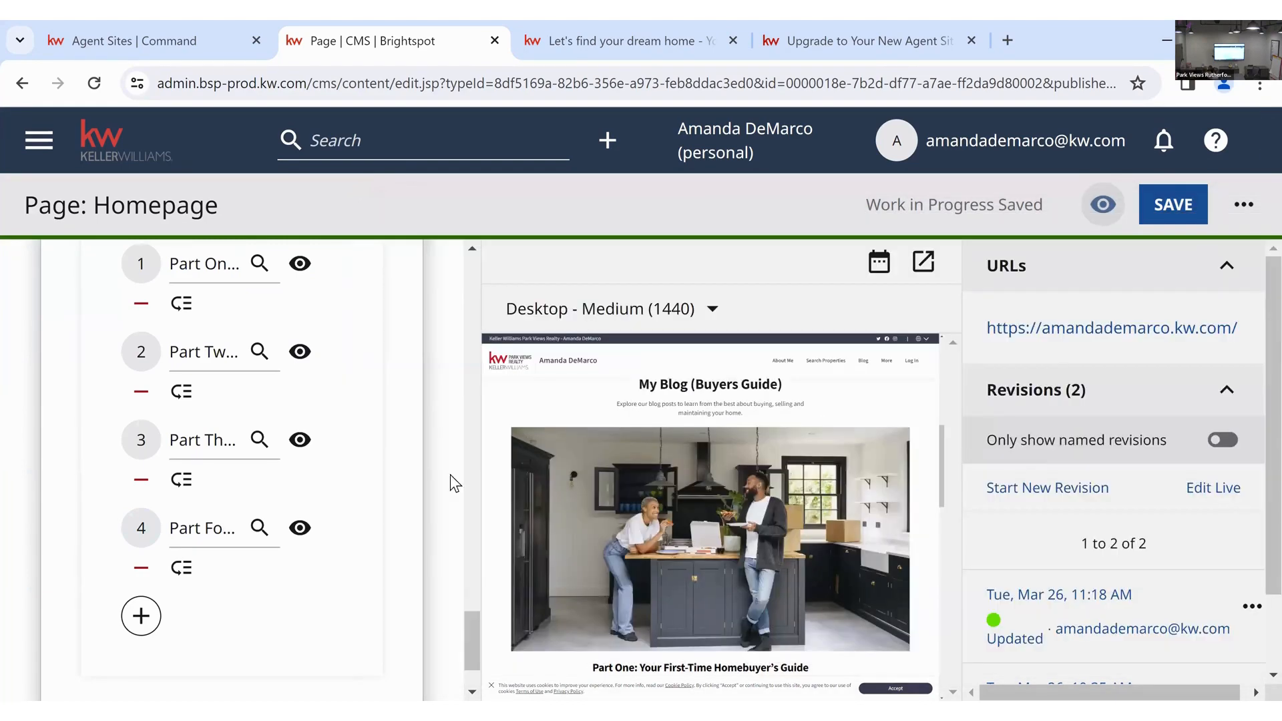
click(259, 529)
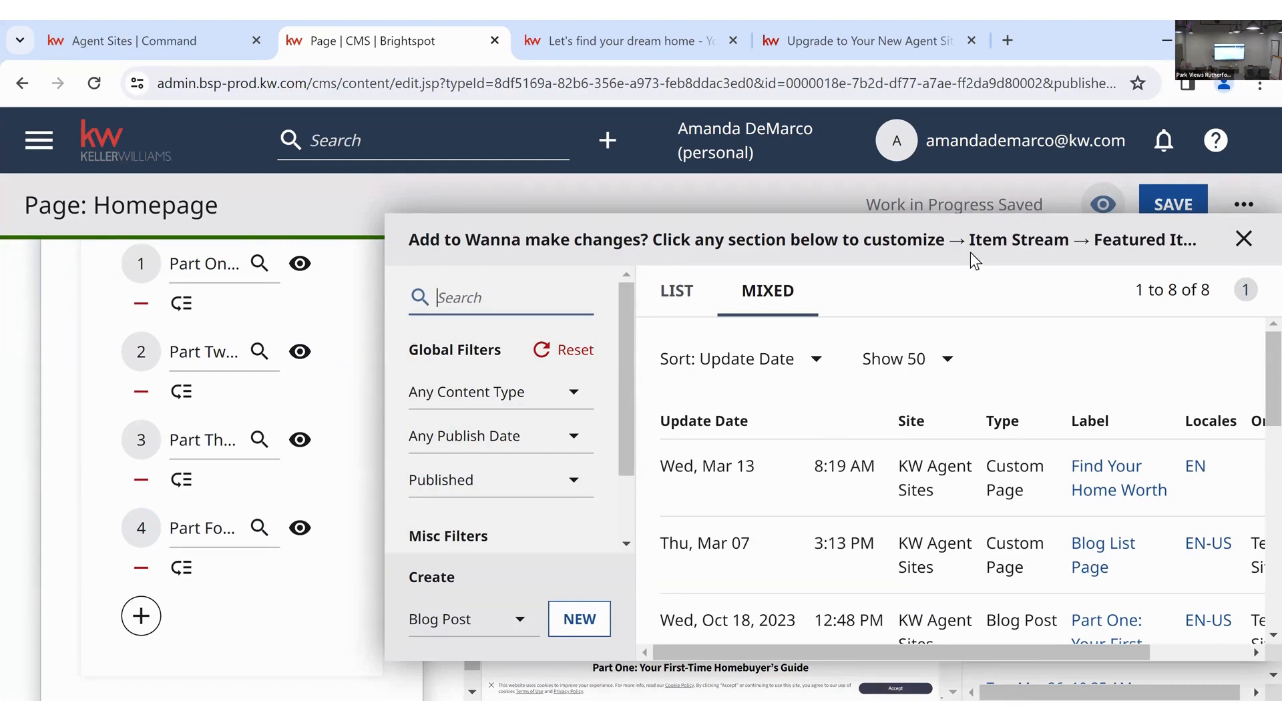
click(893, 248)
drag(893, 248, 964, 251)
click(997, 468)
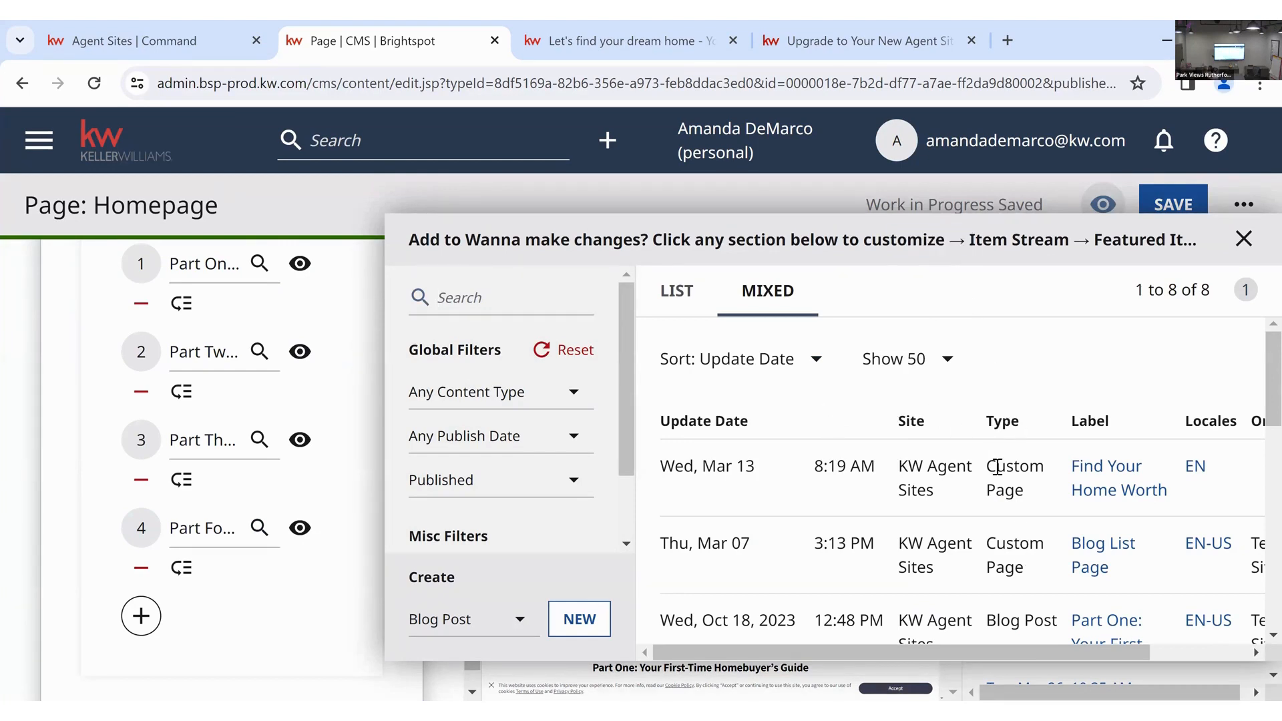
scroll(999, 468, down, 1)
scroll(1021, 507, down, 1)
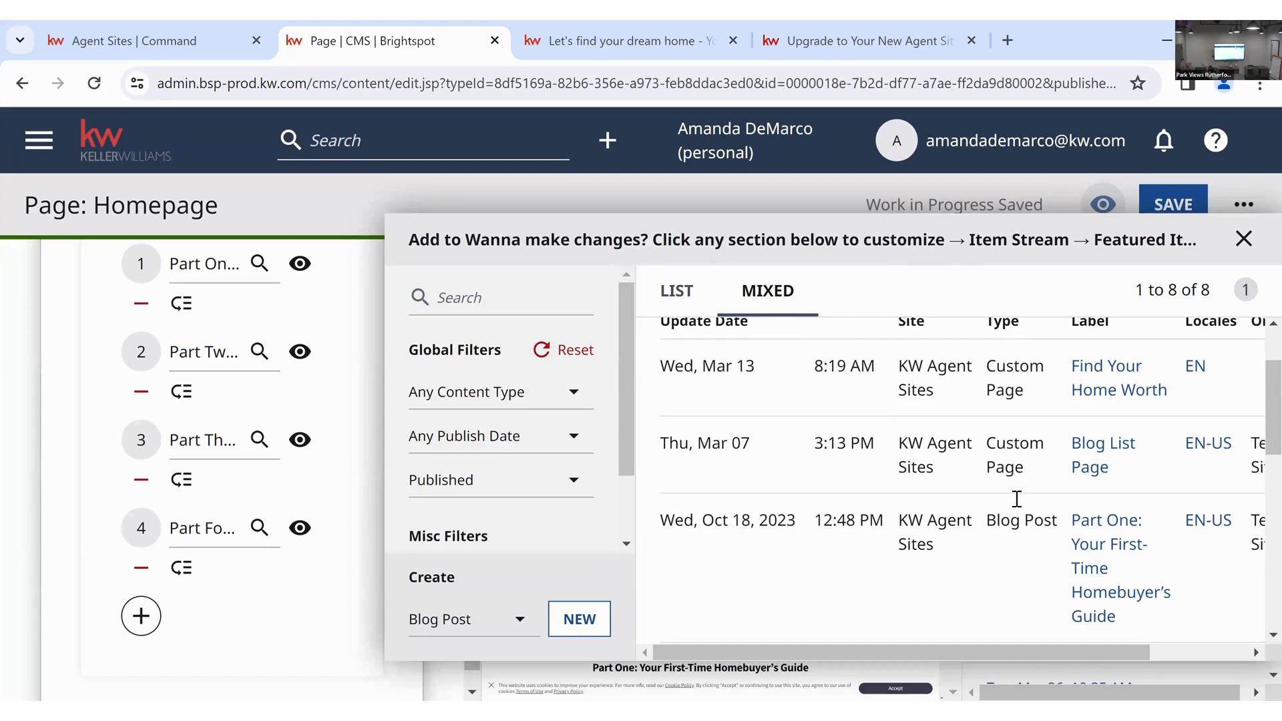
scroll(1028, 441, down, 1)
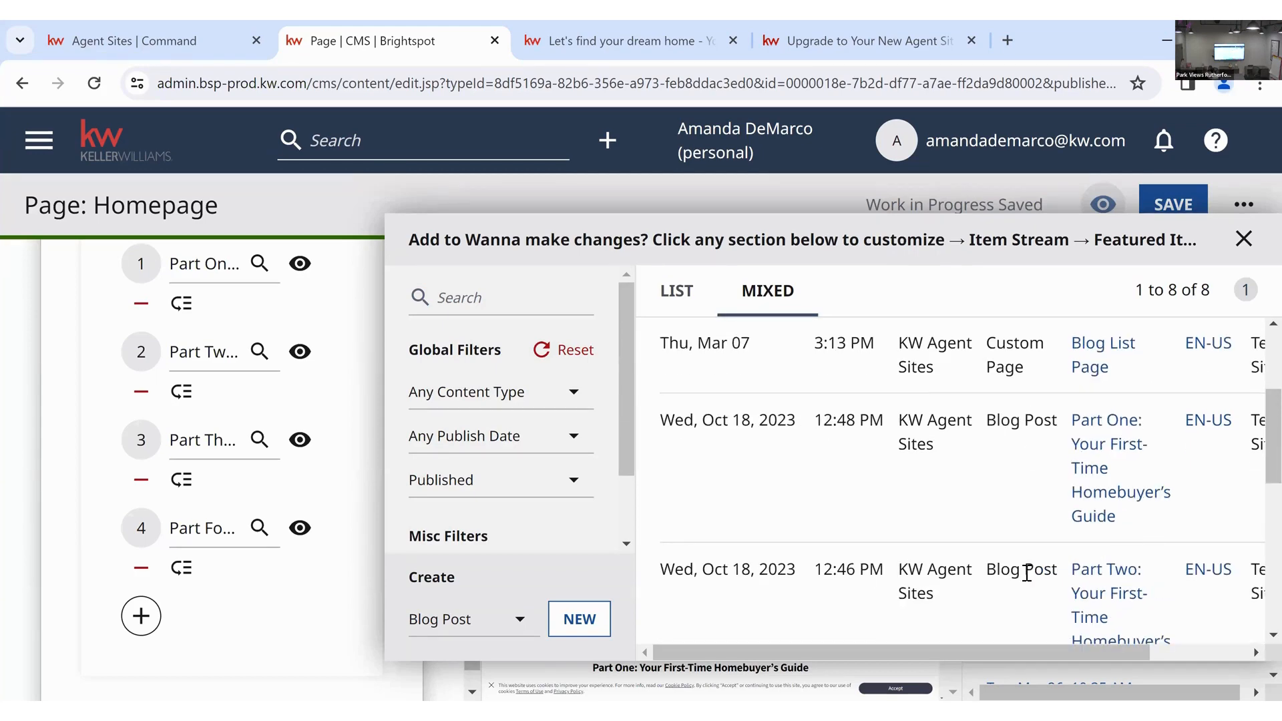
scroll(1089, 470, down, 5)
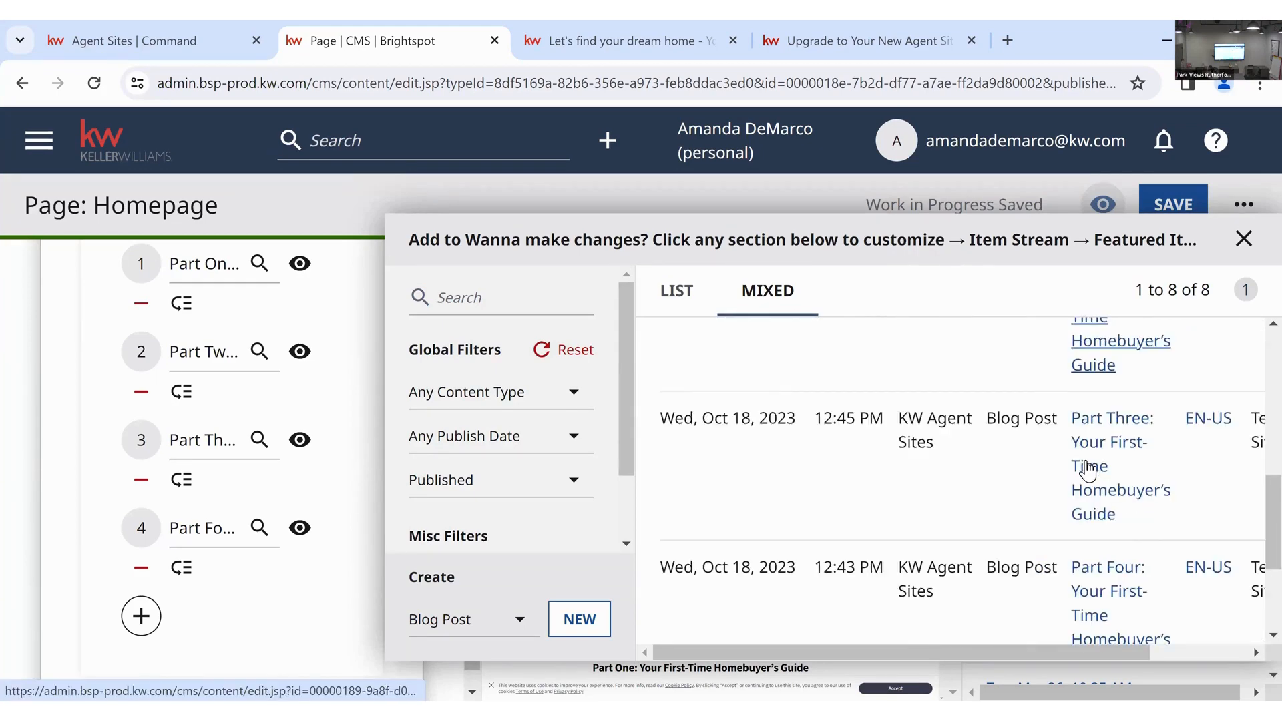
scroll(1088, 469, down, 1)
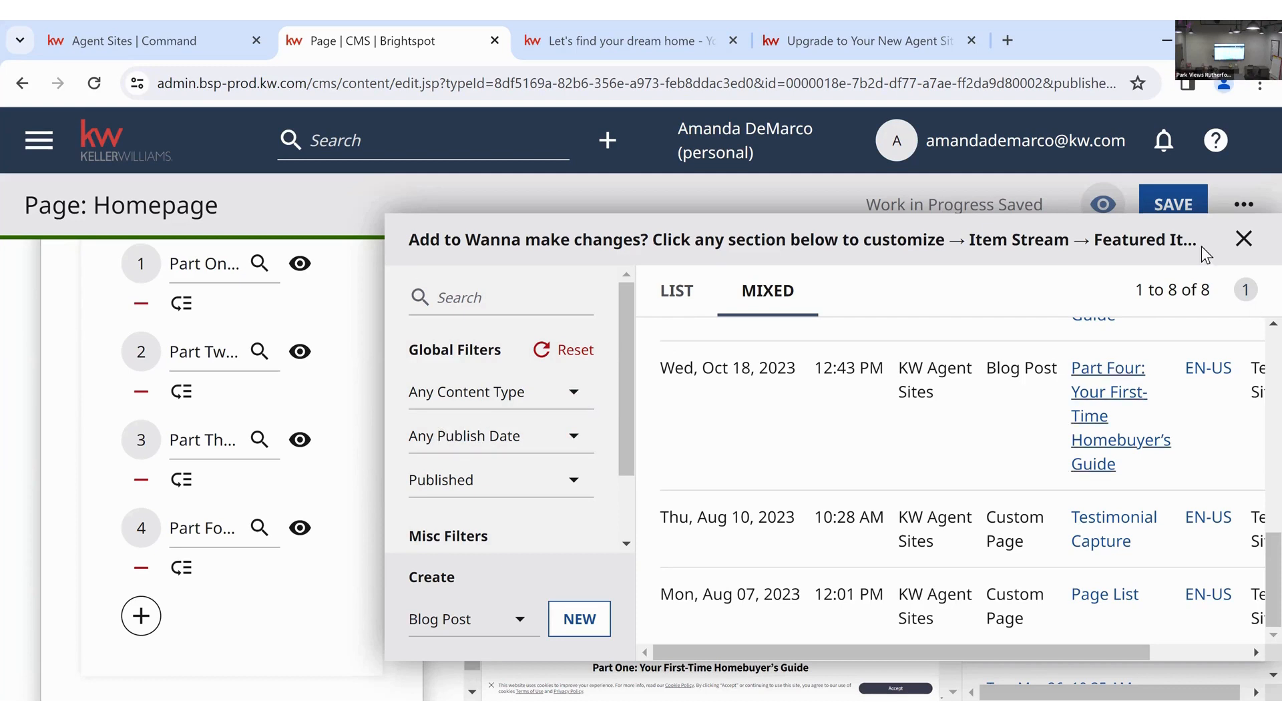
click(1241, 239)
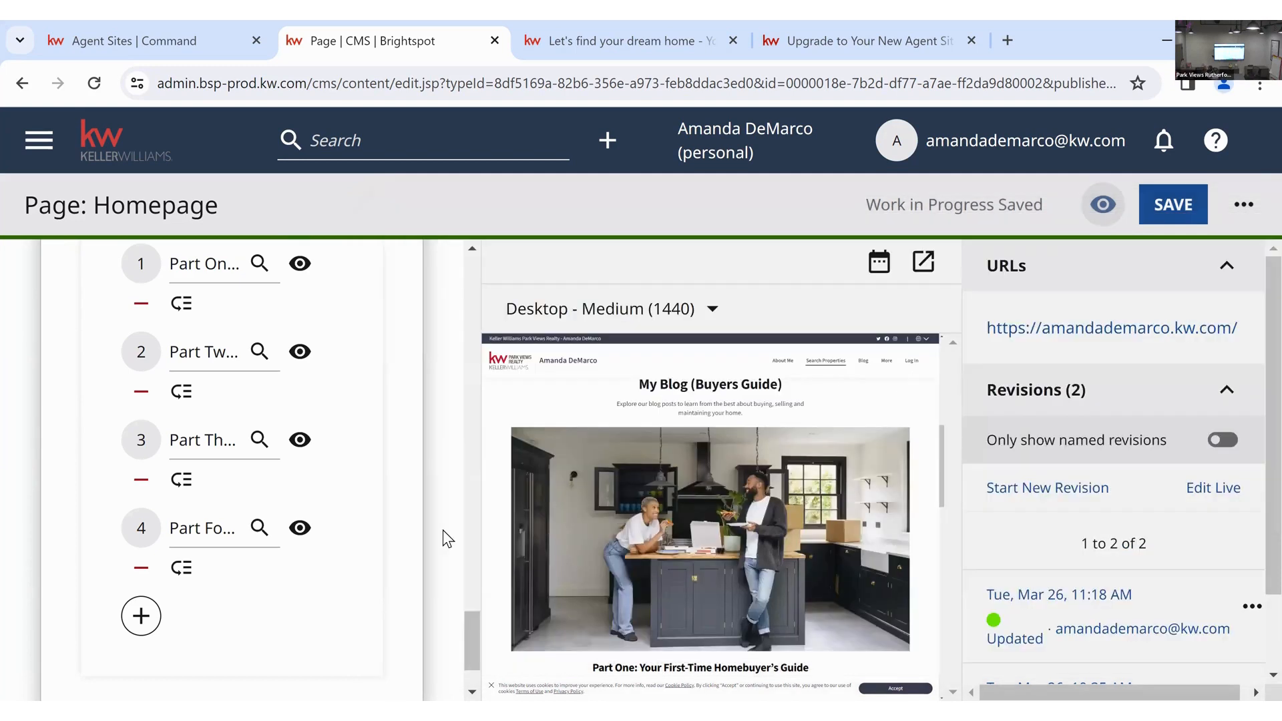
- Save the Homepage as a new revision and switch to the live agent site tab
scroll(442, 530, down, 2)
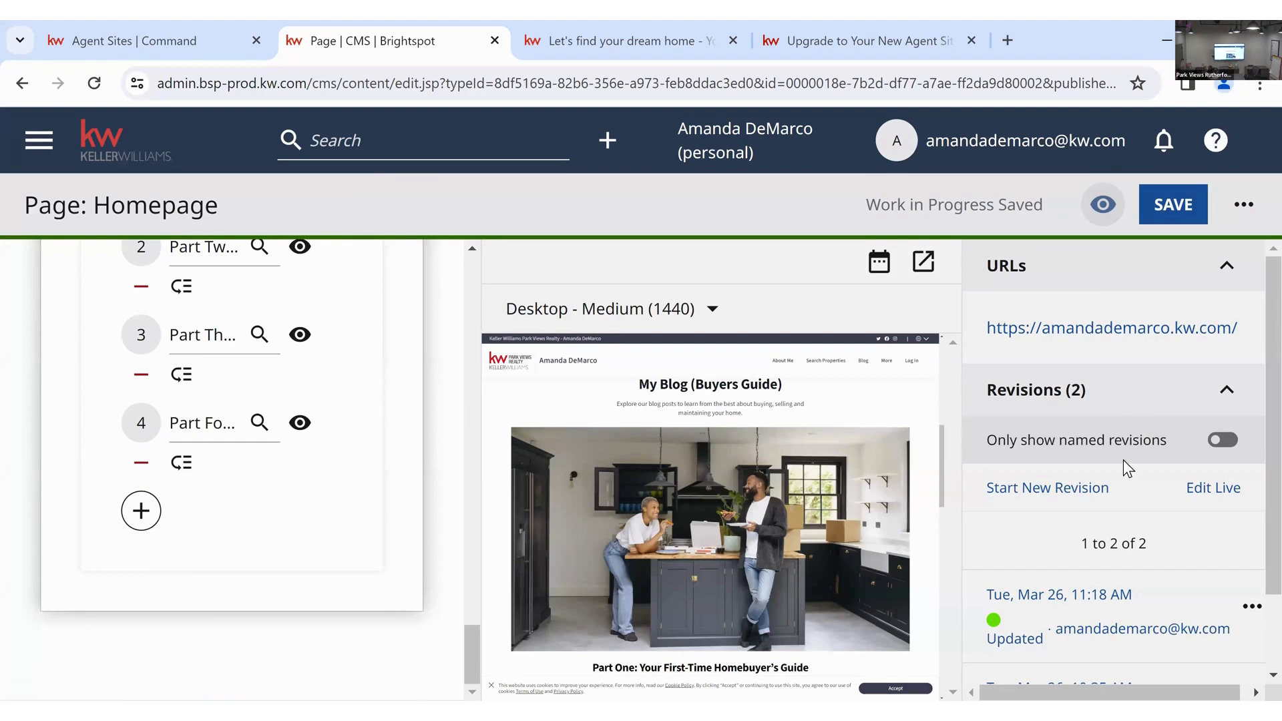
click(1161, 206)
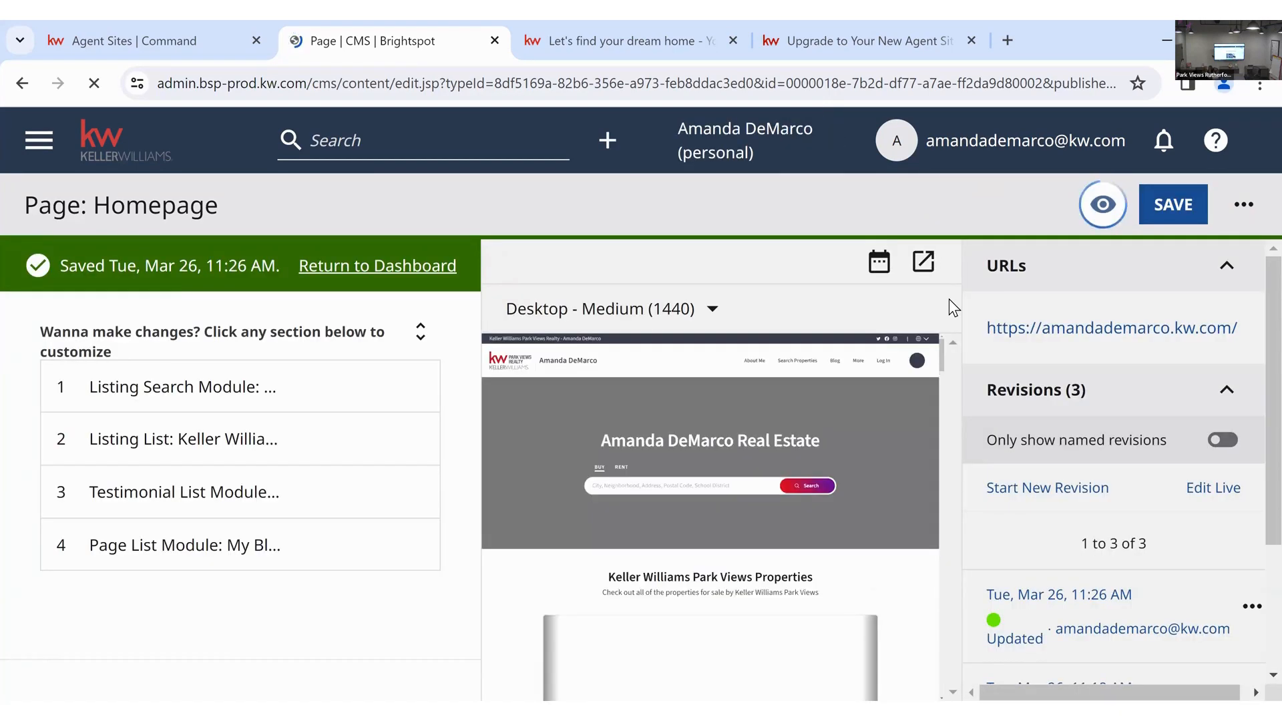
click(685, 34)
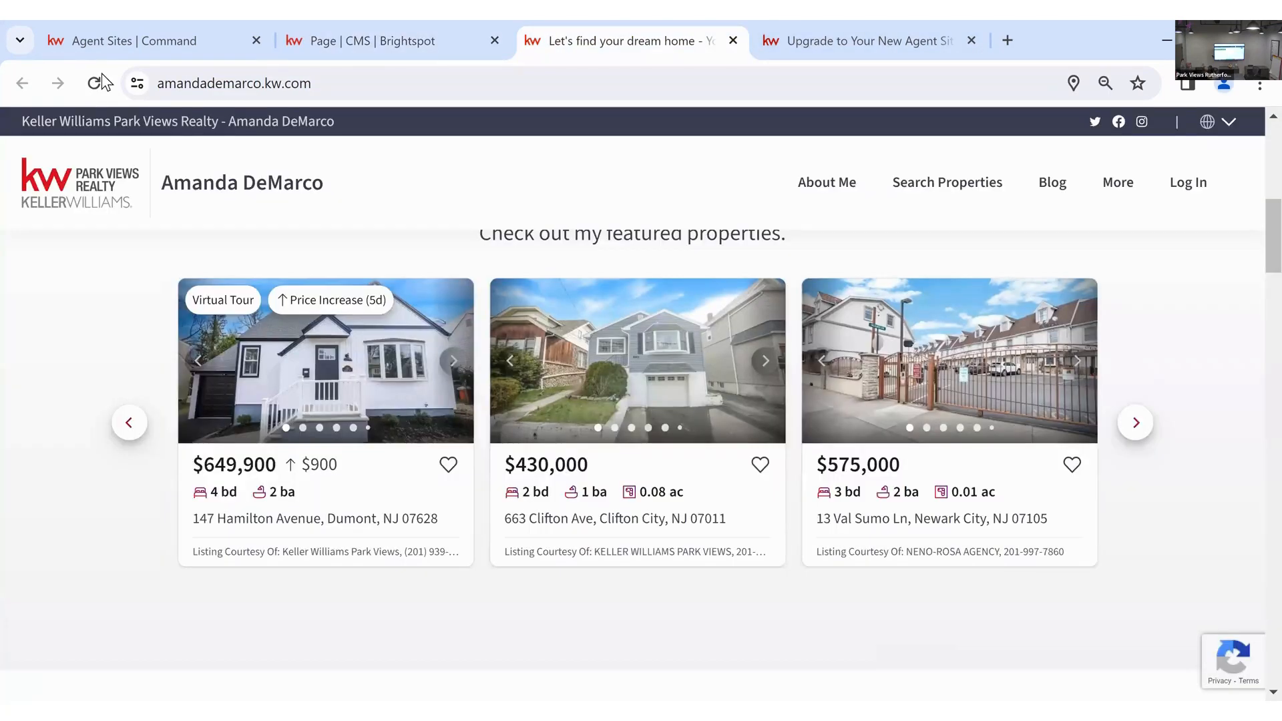
- Reload the live homepage and check the site title and properties section subtitle
click(94, 83)
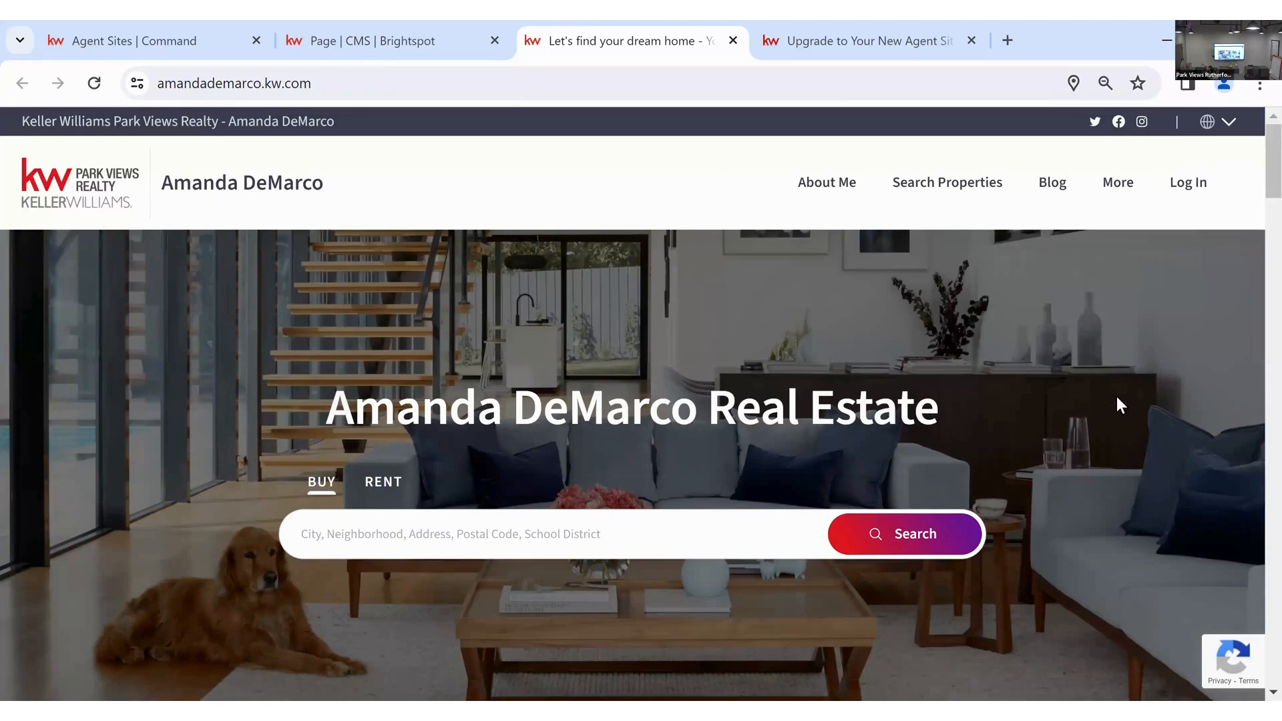
drag(943, 409, 324, 410)
click(801, 444)
scroll(801, 441, down, 6)
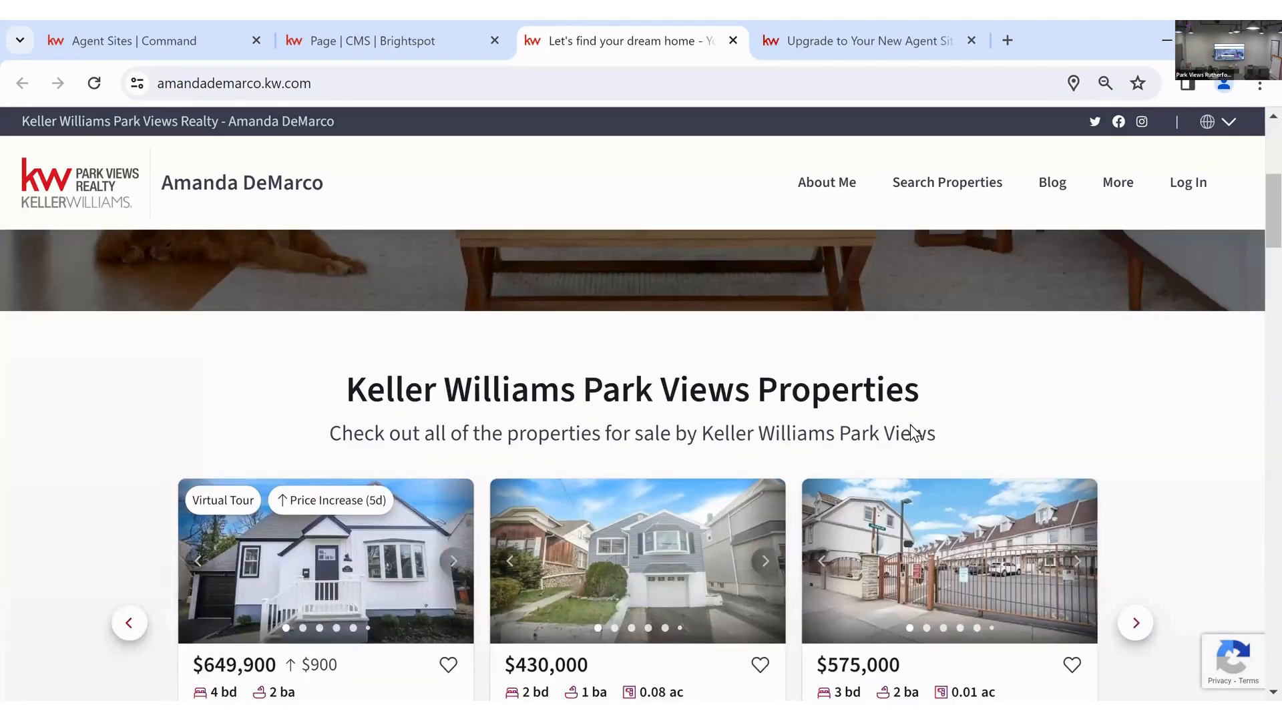
drag(937, 434, 327, 434)
click(933, 414)
scroll(641, 468, down, 3)
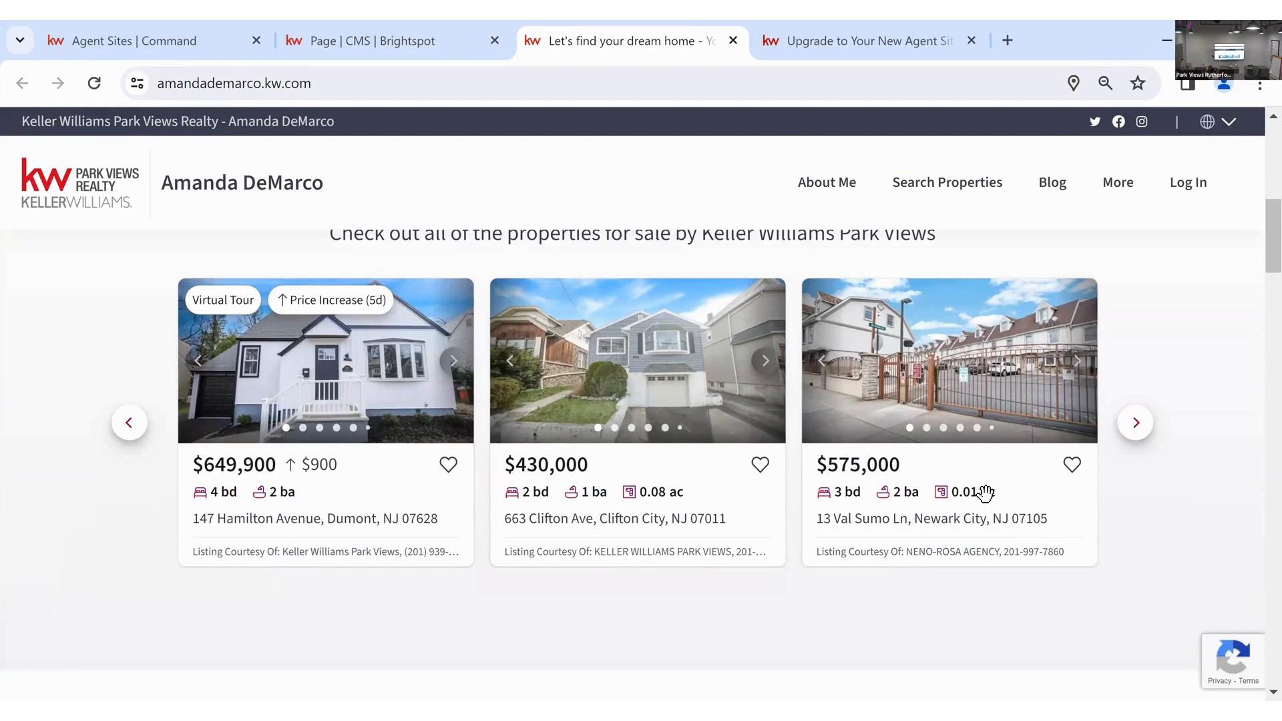
click(1134, 434)
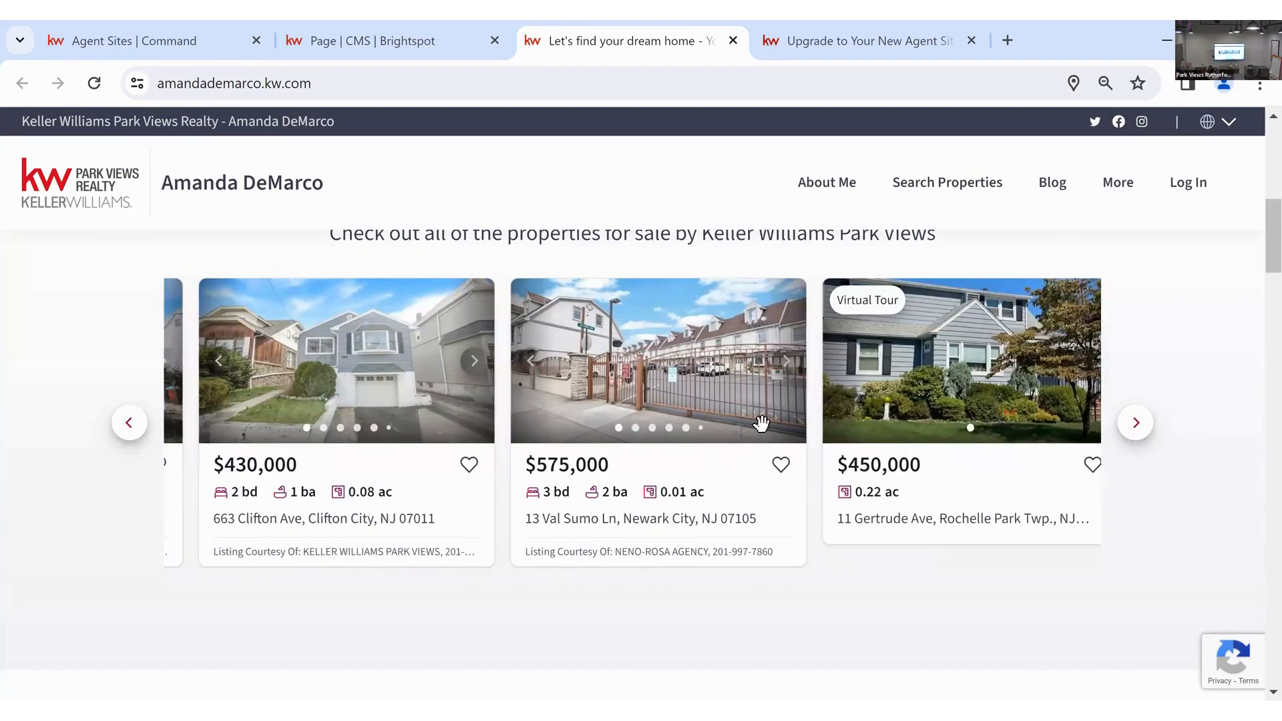
drag(761, 424, 459, 427)
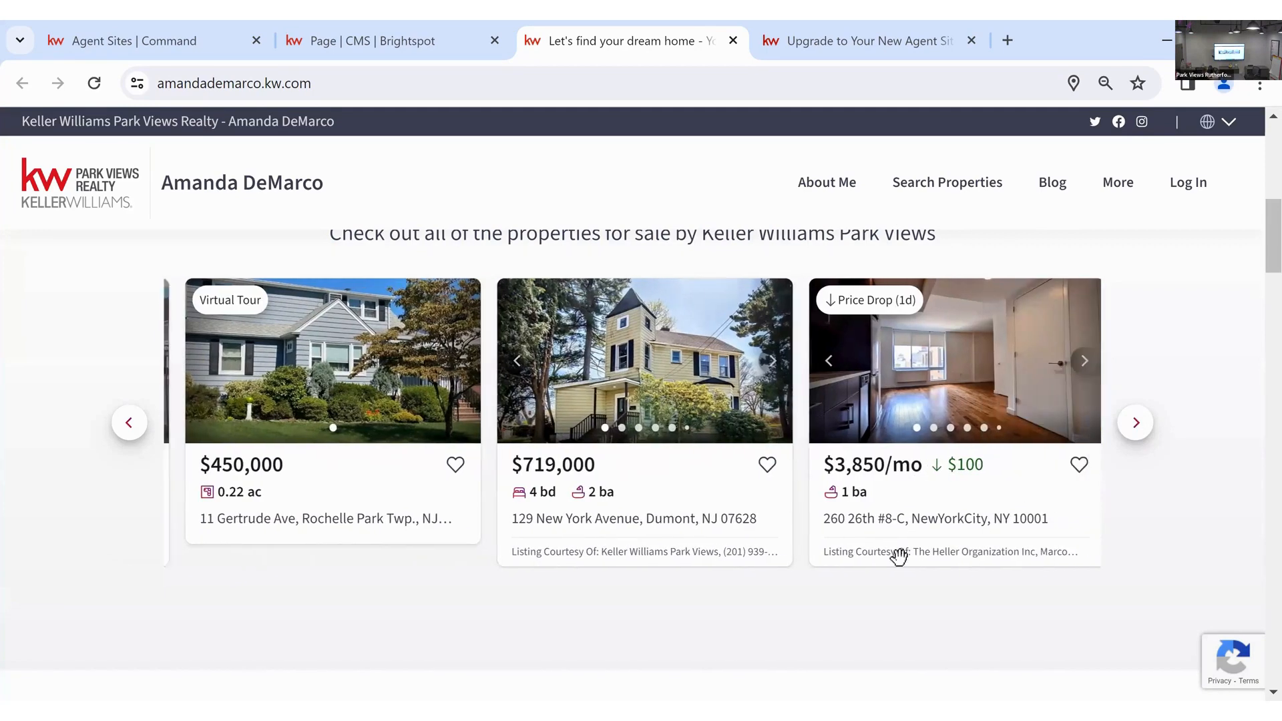
click(123, 430)
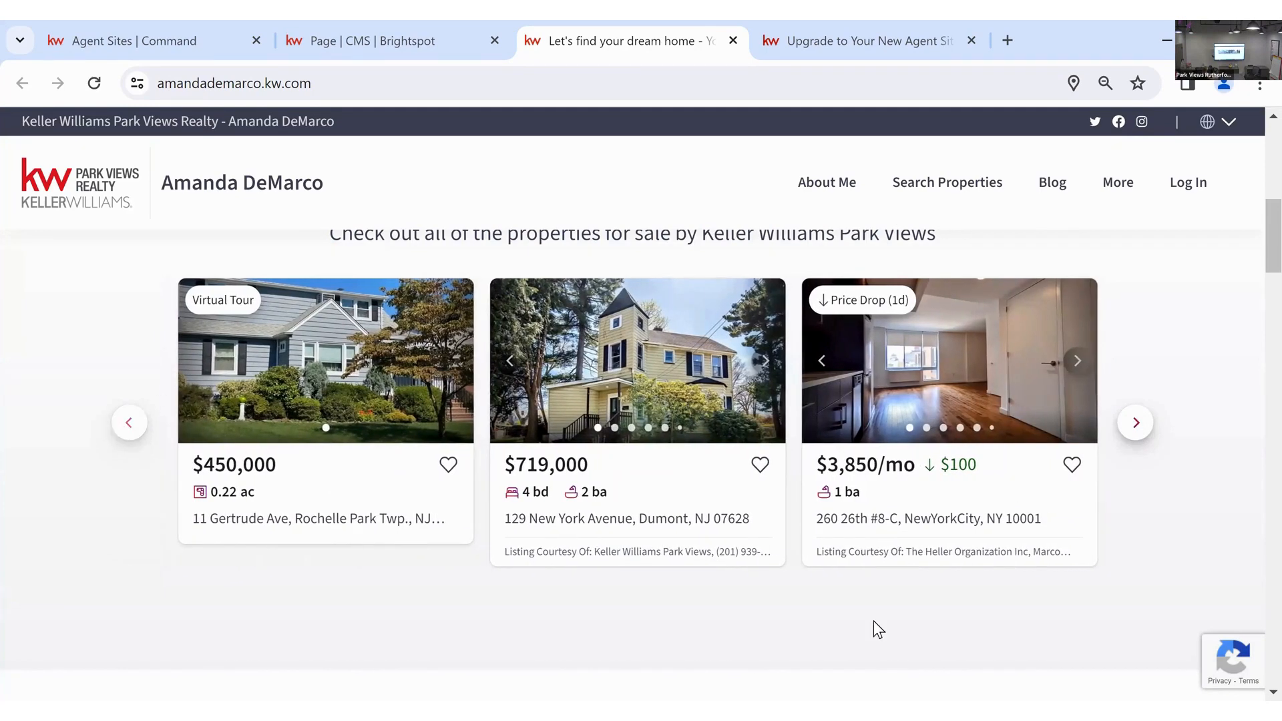
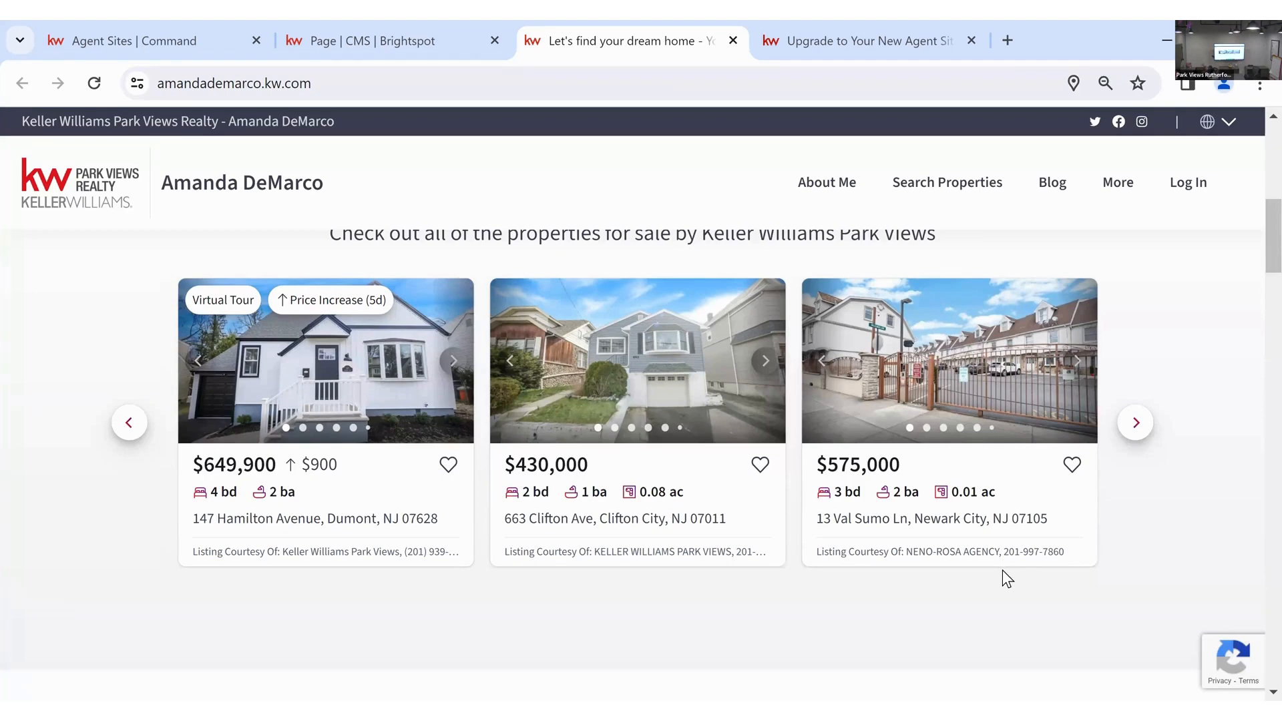
- Switch back to Brightspot and leave the saved homepage editor for the CMS dashboard
scroll(1002, 571, down, 6)
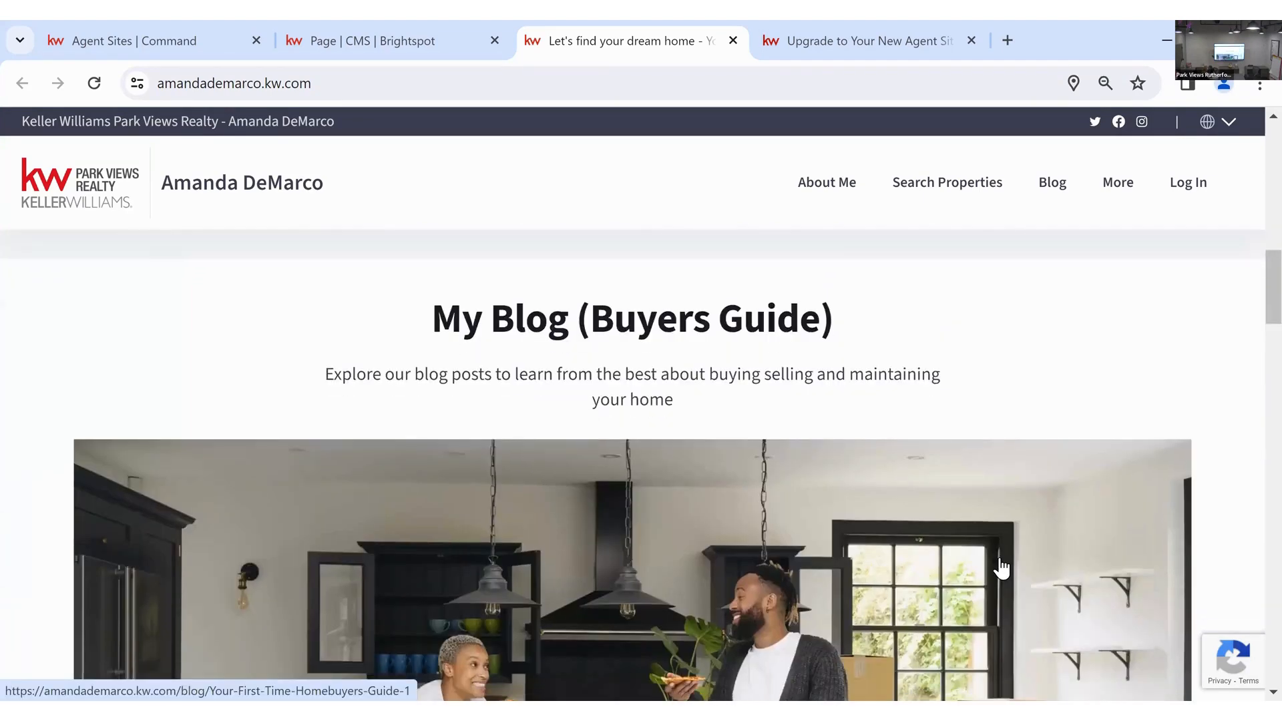
scroll(998, 561, down, 10)
scroll(1247, 428, up, 10)
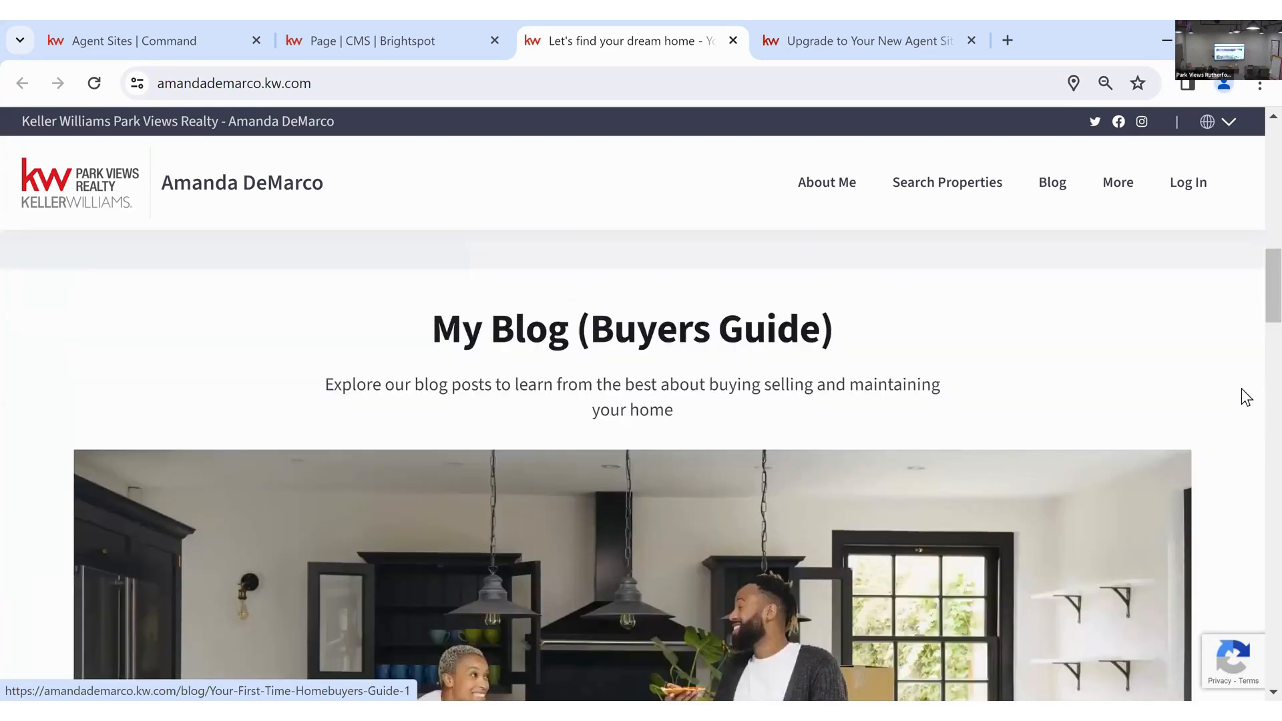
scroll(1246, 397, up, 10)
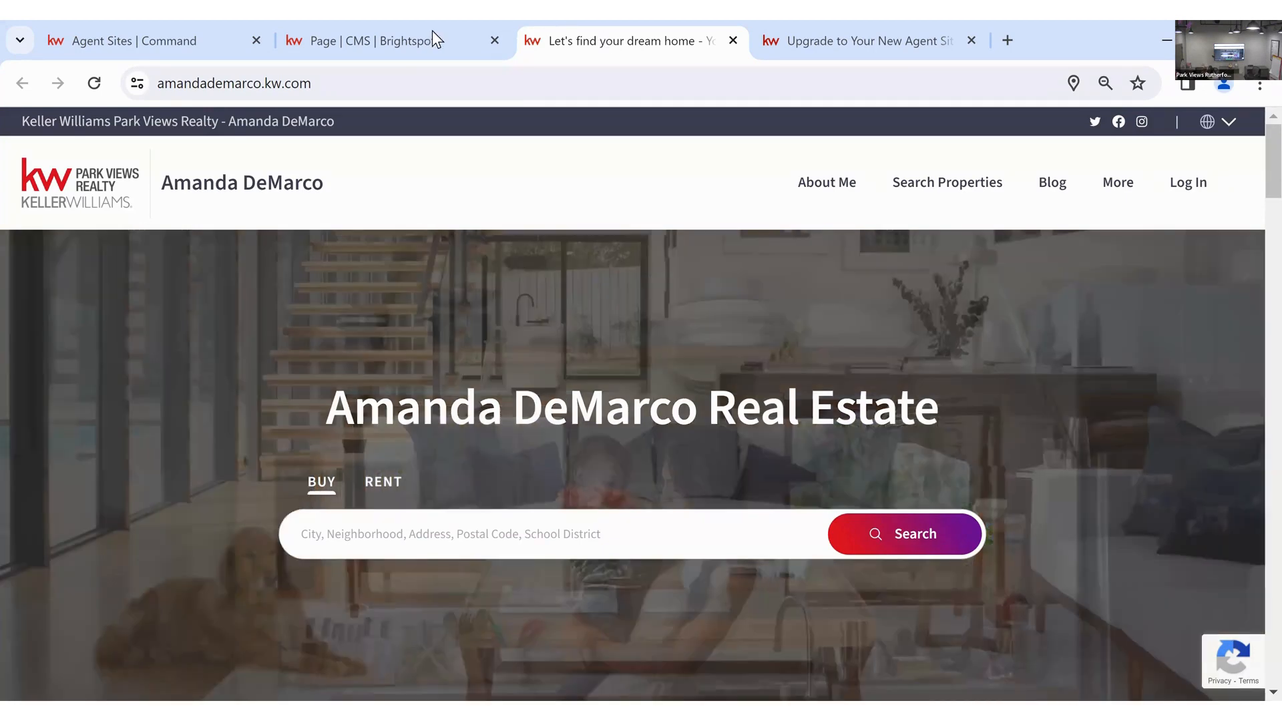
click(431, 30)
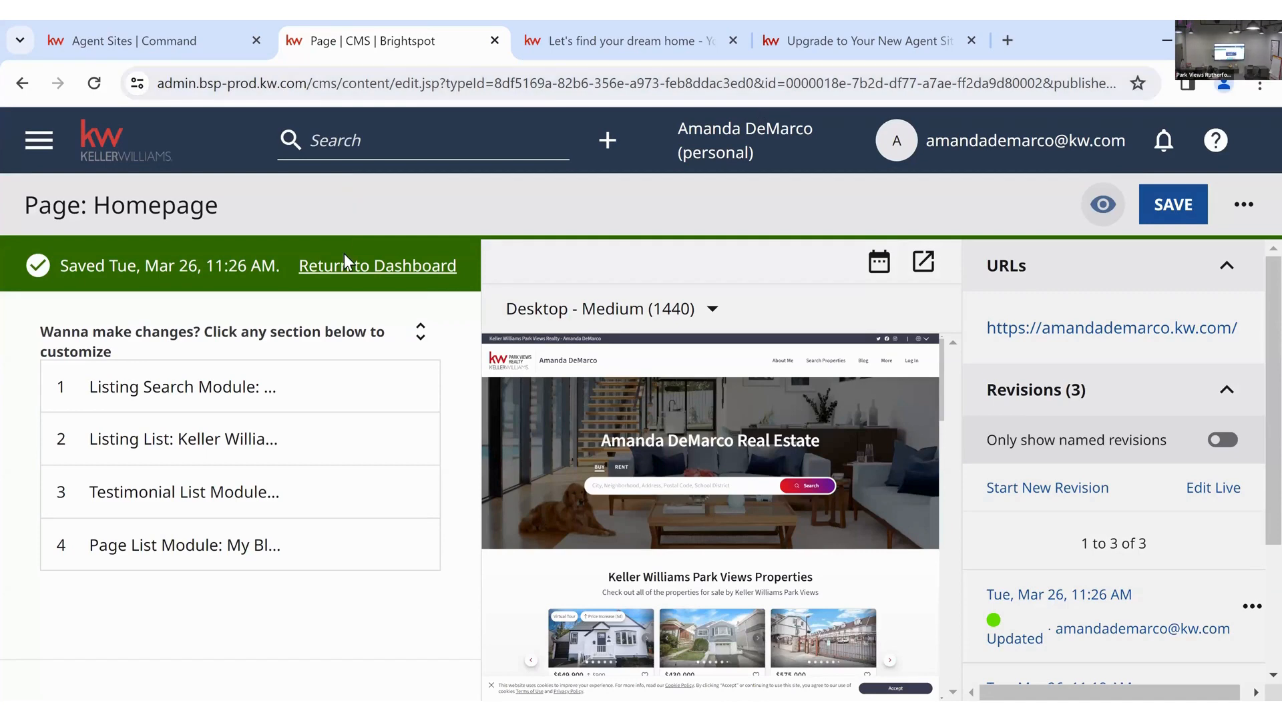
click(454, 270)
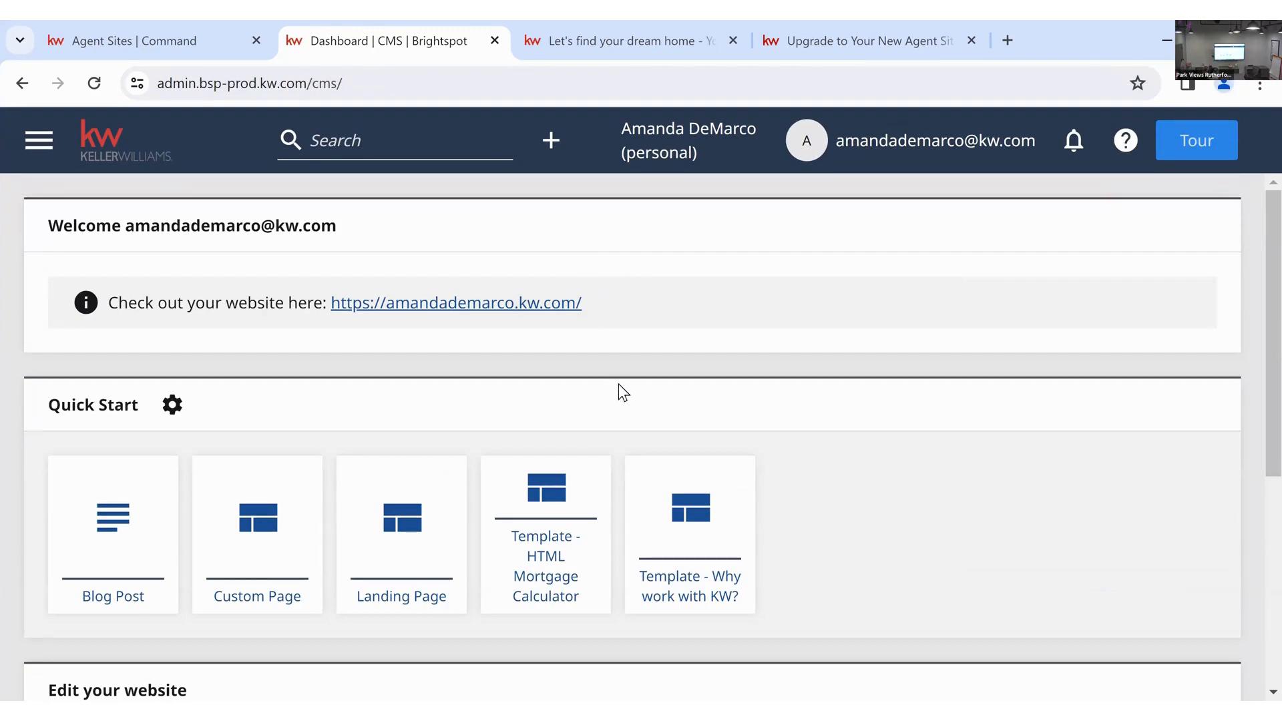
scroll(618, 384, down, 4)
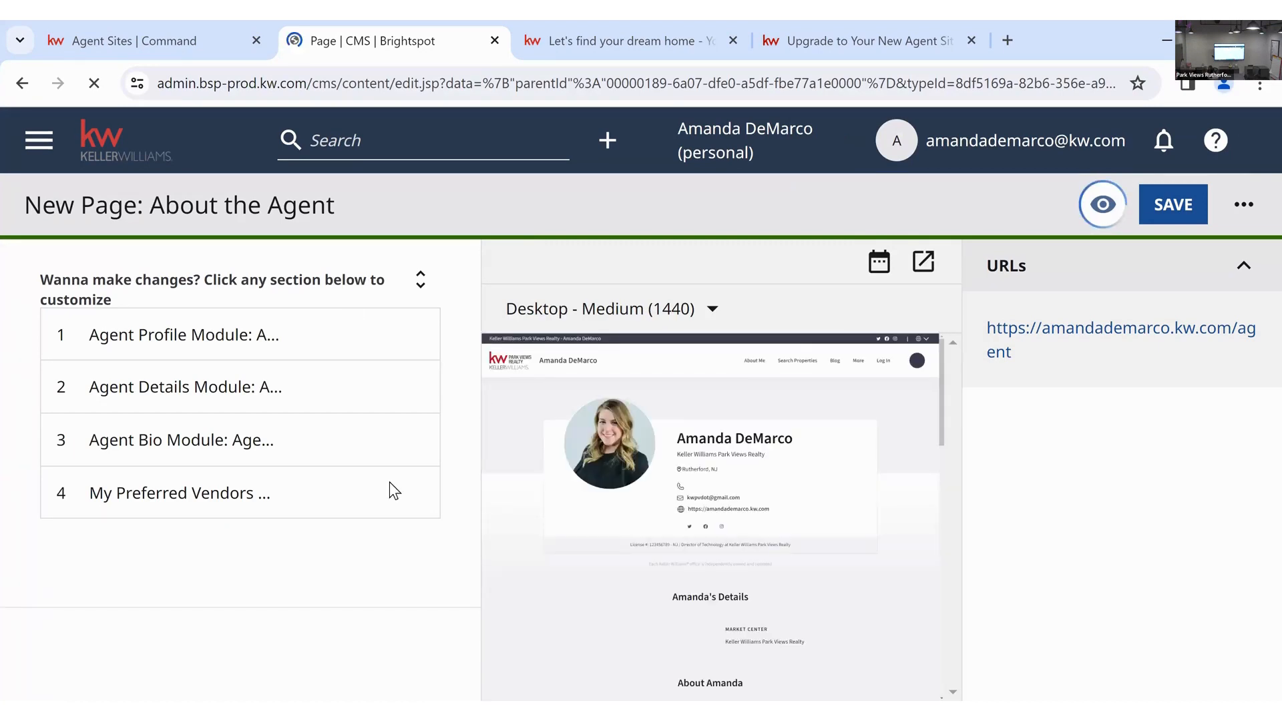
- Expand all module sections and set the Agent Profile module to Display
click(418, 285)
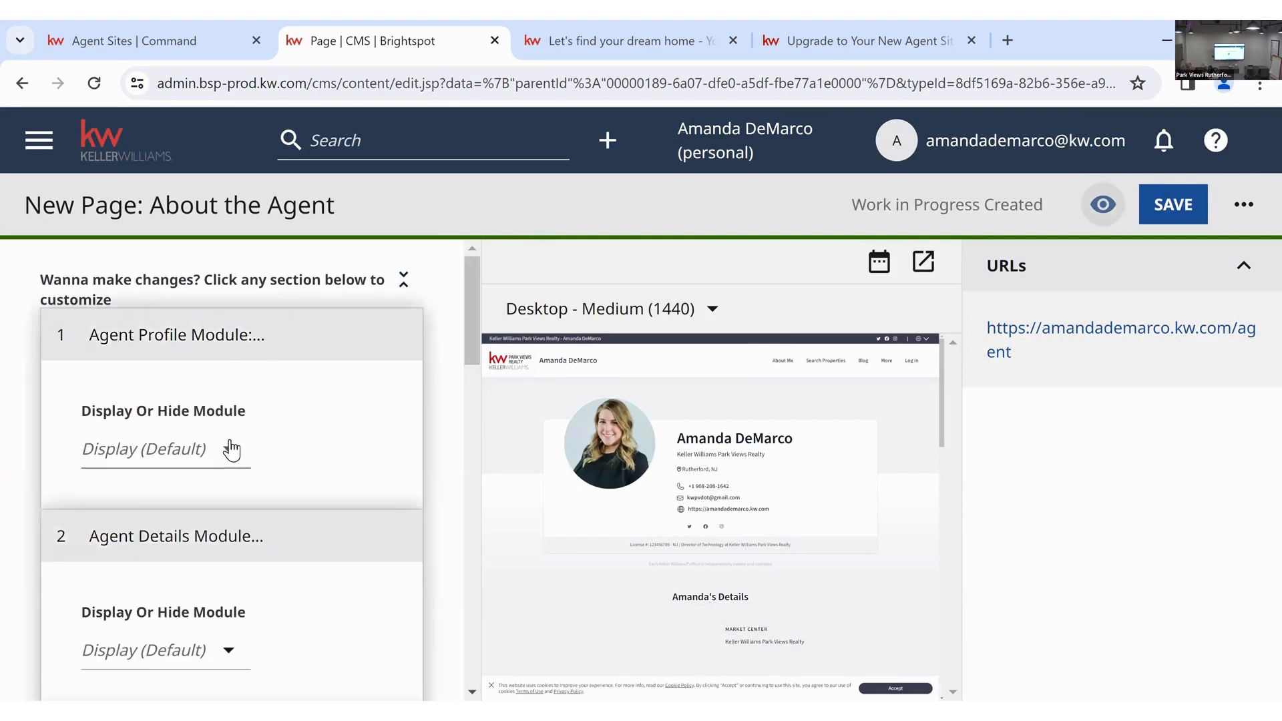
click(229, 449)
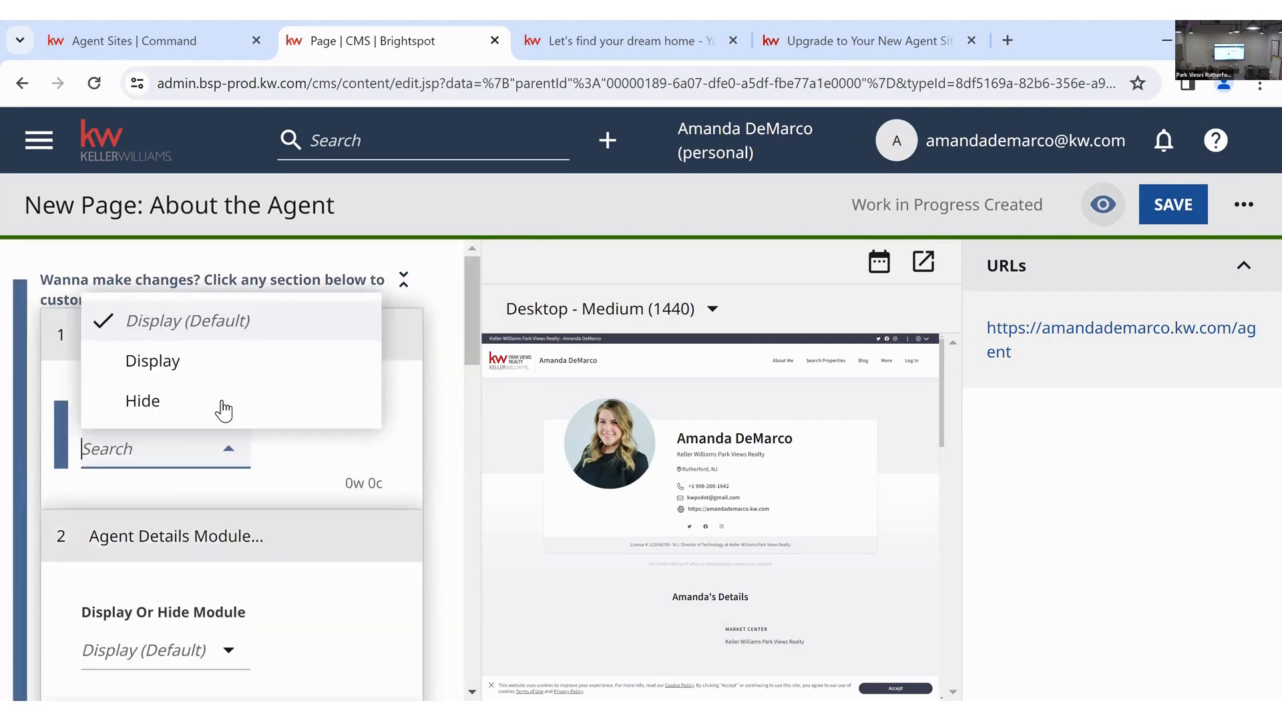
click(220, 355)
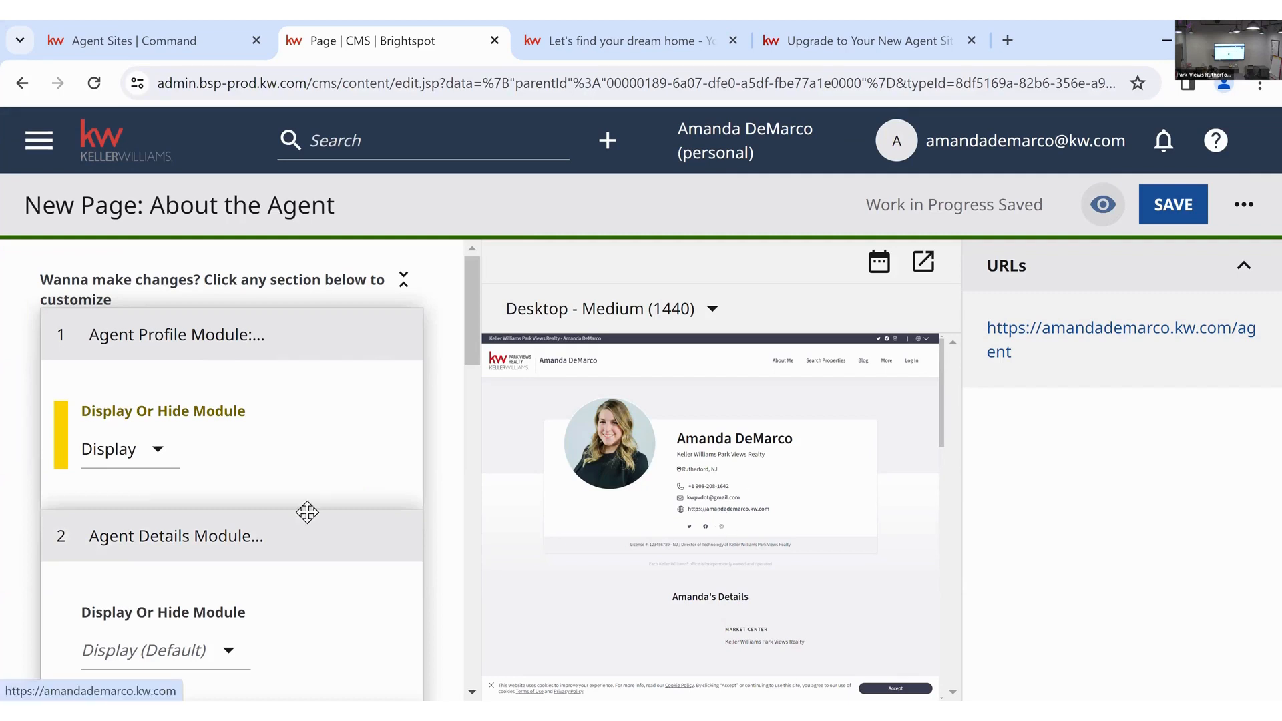
scroll(207, 404, down, 3)
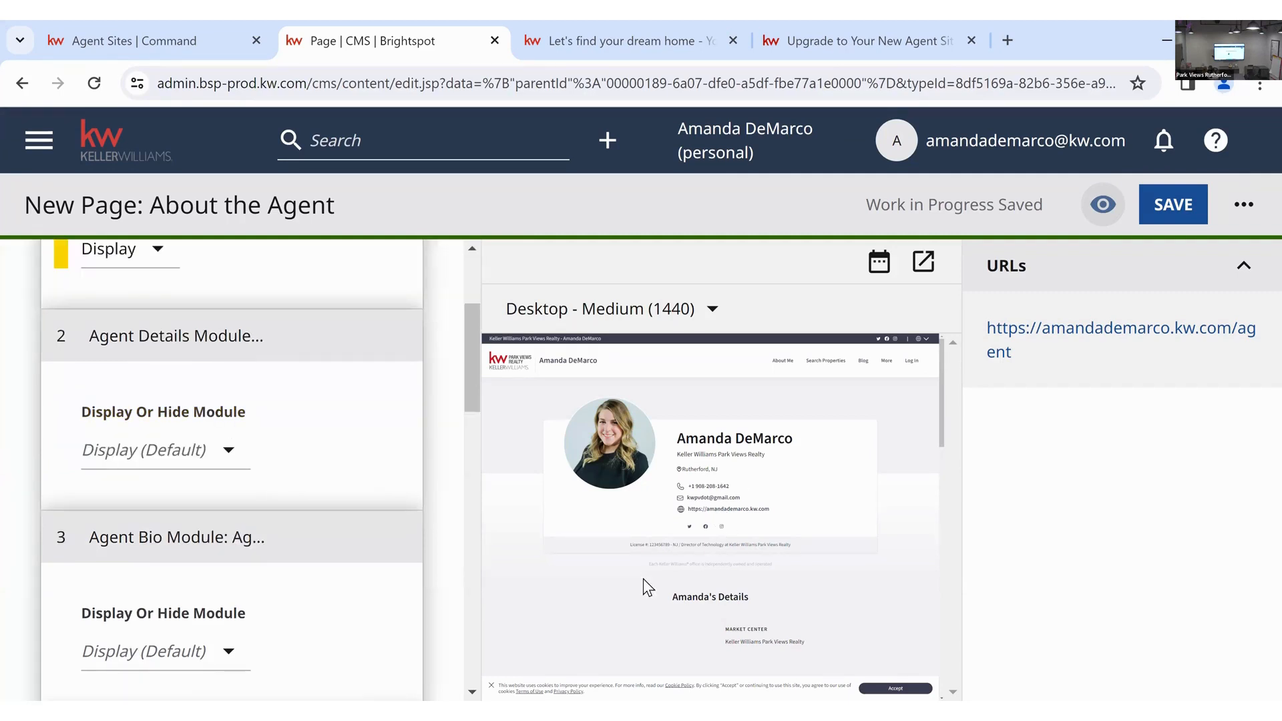
scroll(755, 542, down, 1)
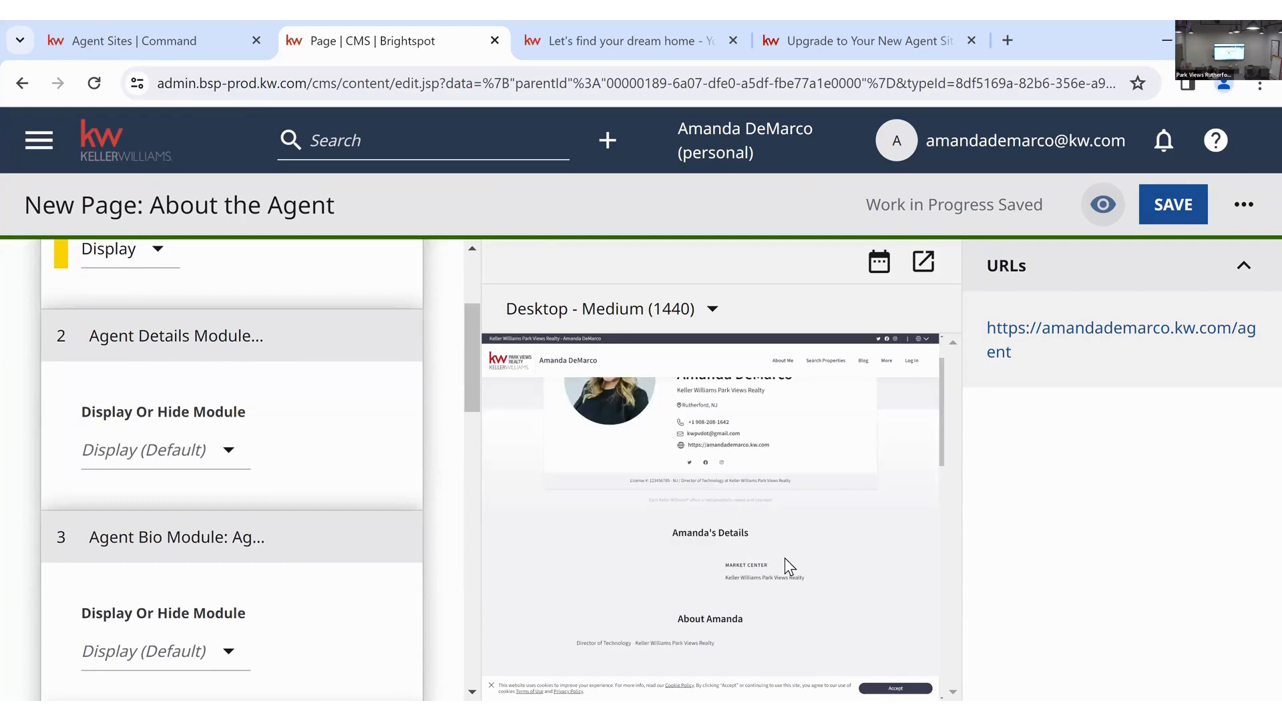
scroll(776, 550, down, 1)
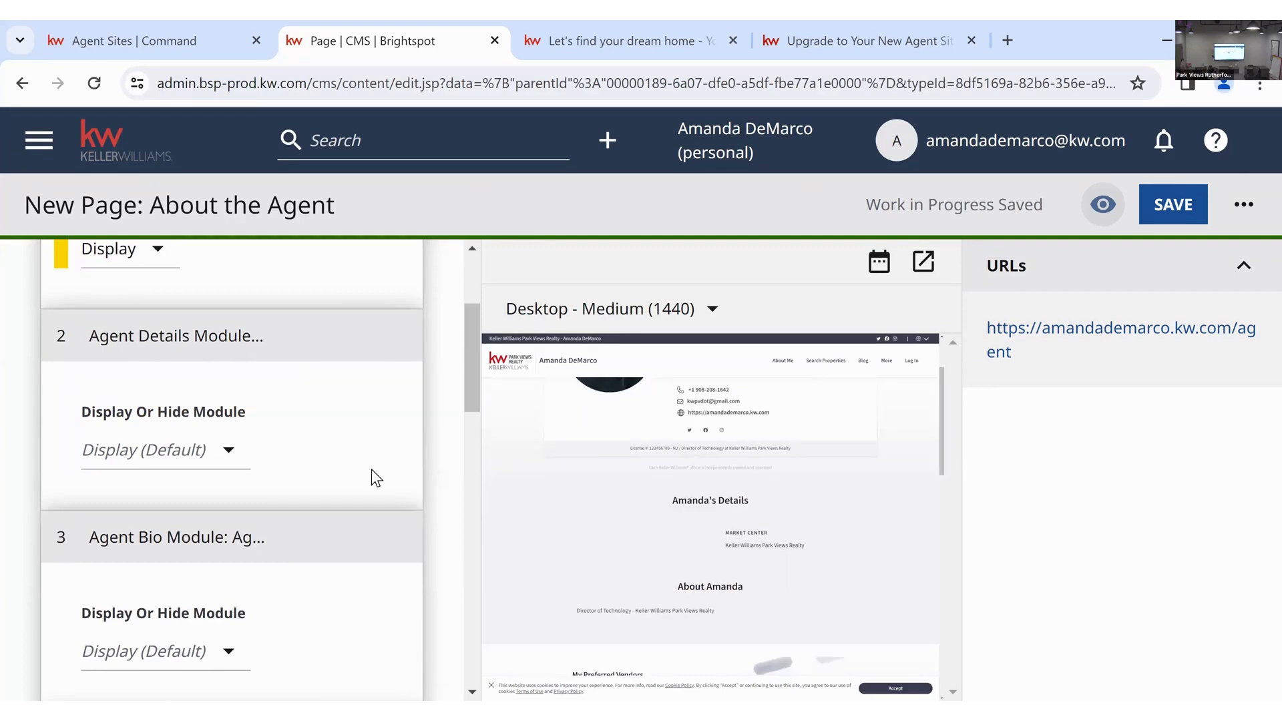
- Set the Agent Details module to Display, leaving Agent Bio's display choice unchanged
click(229, 454)
click(214, 363)
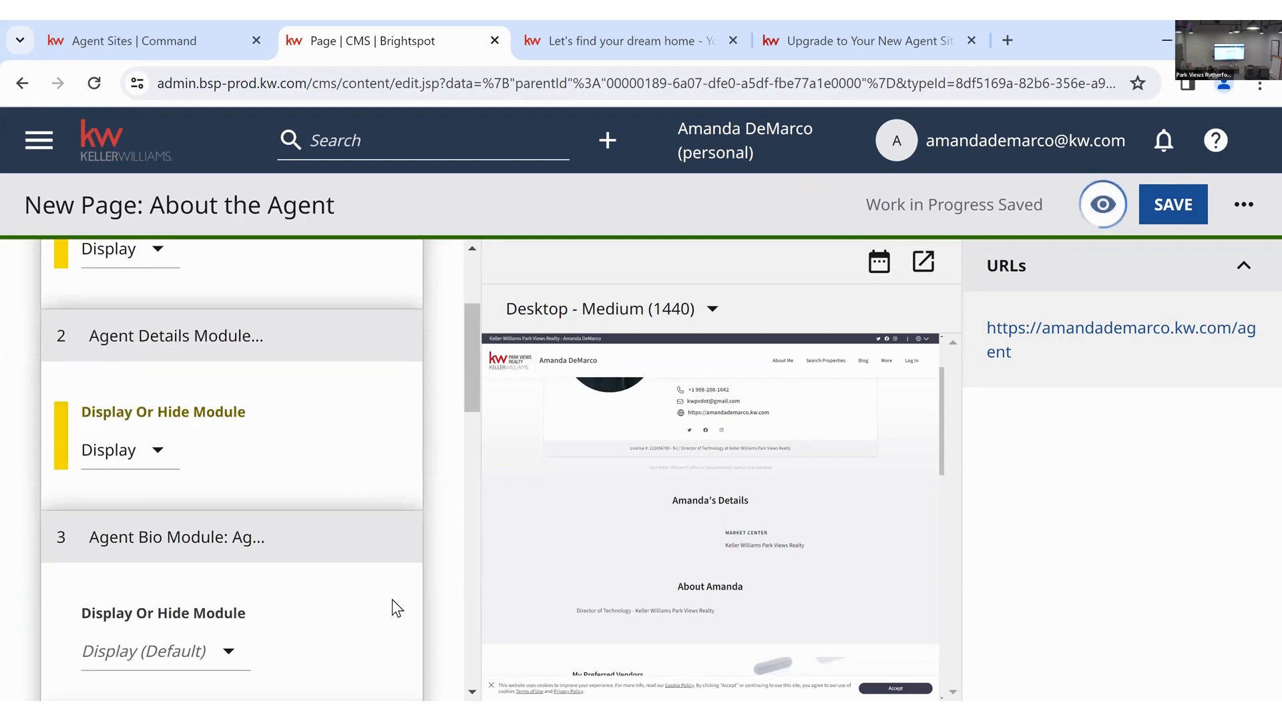
scroll(441, 540, down, 3)
scroll(761, 596, down, 1)
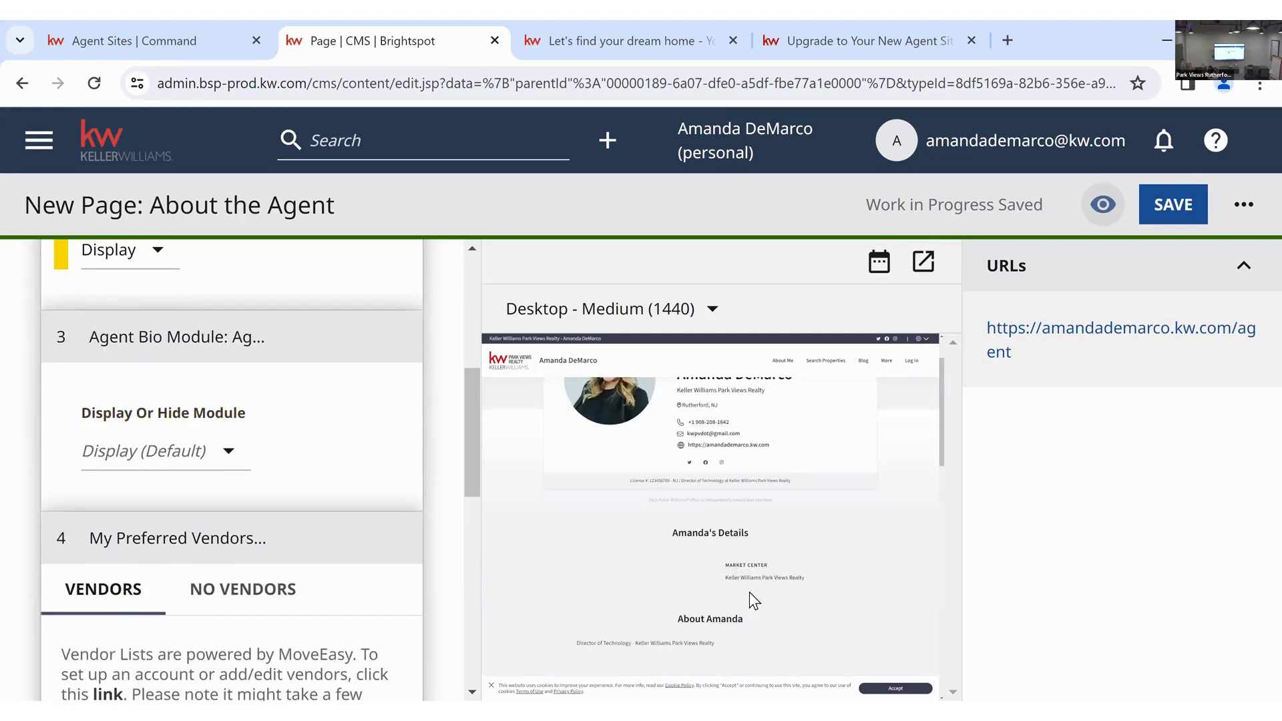
click(230, 452)
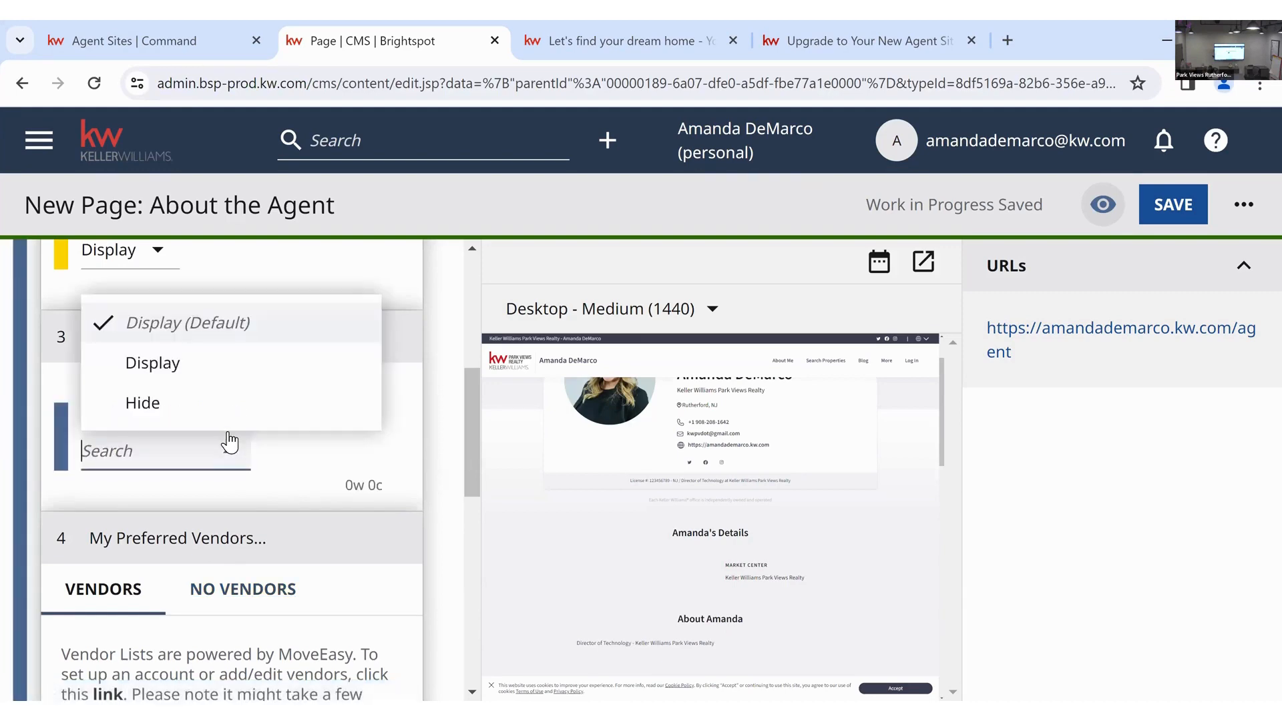
click(372, 487)
scroll(373, 486, down, 3)
scroll(373, 486, down, 2)
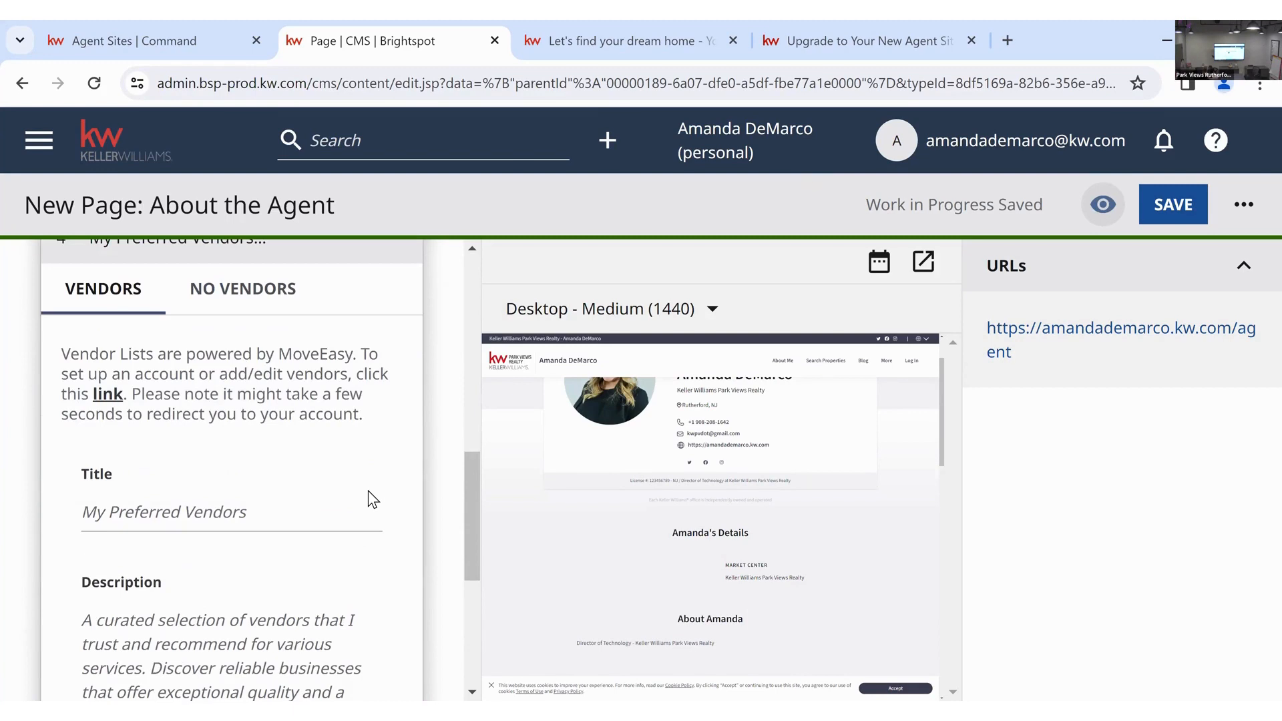
scroll(601, 515, down, 3)
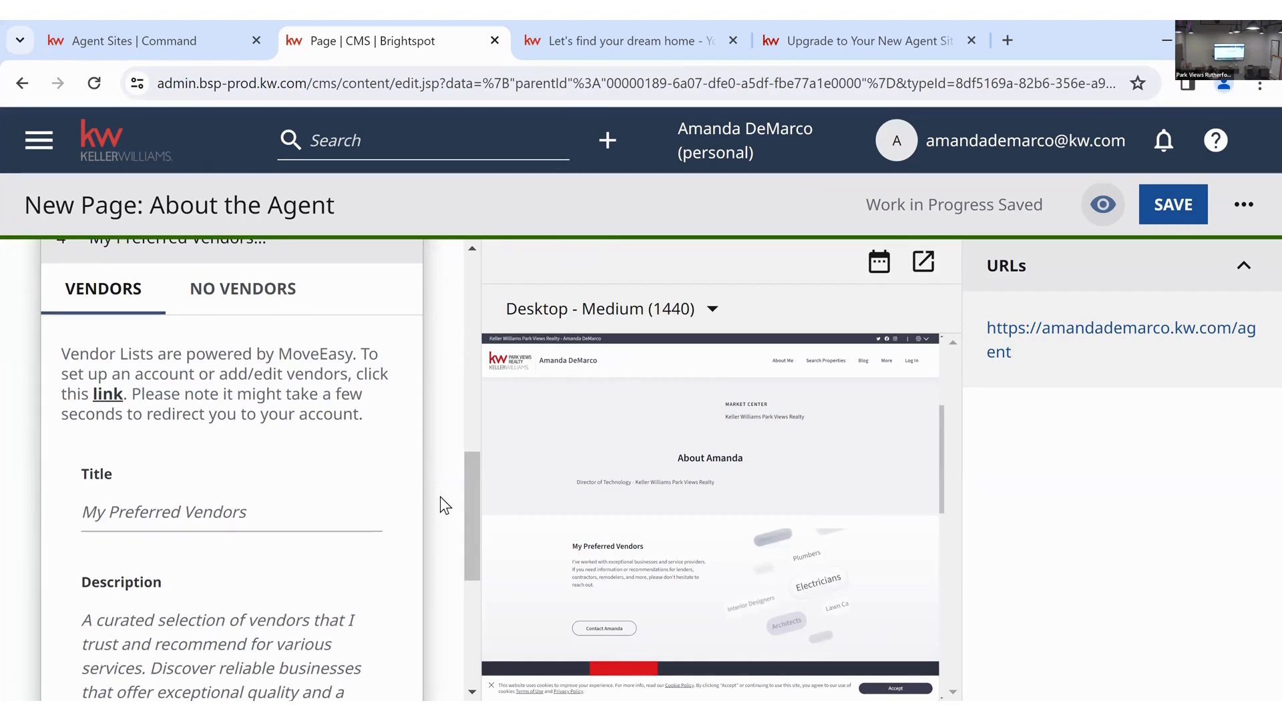
scroll(268, 413, down, 1)
click(268, 413)
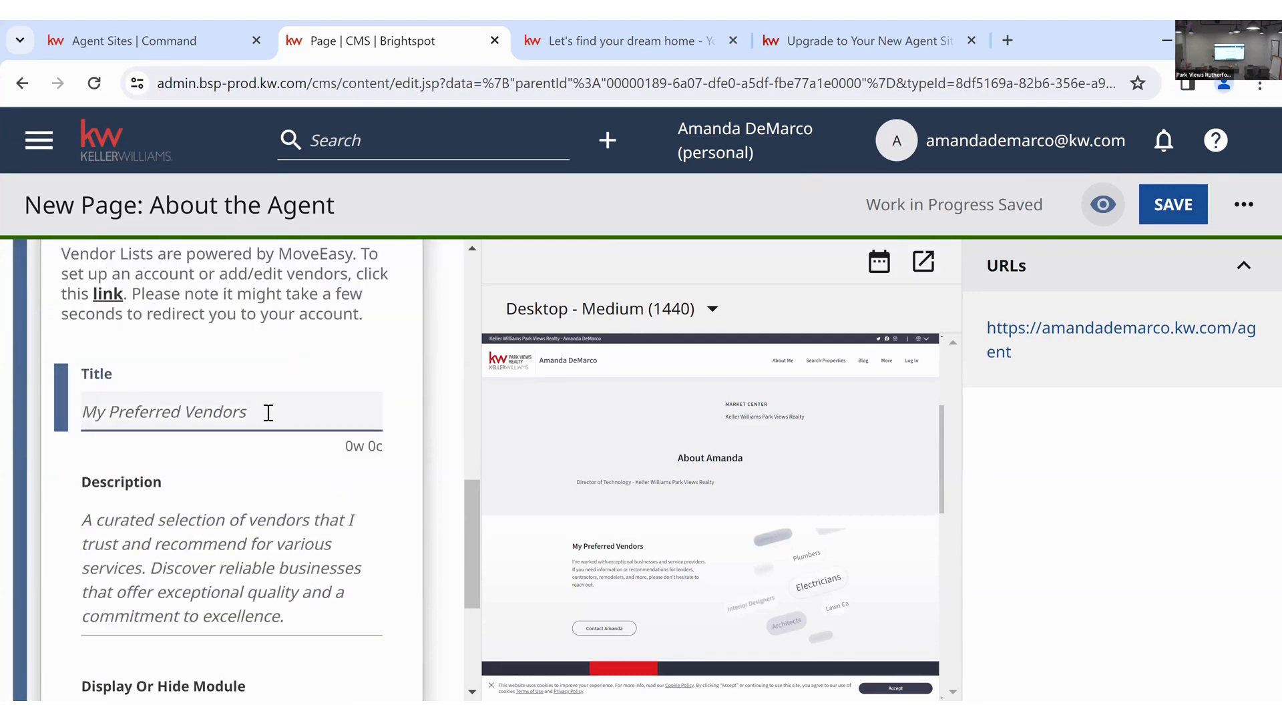
scroll(147, 330, down, 2)
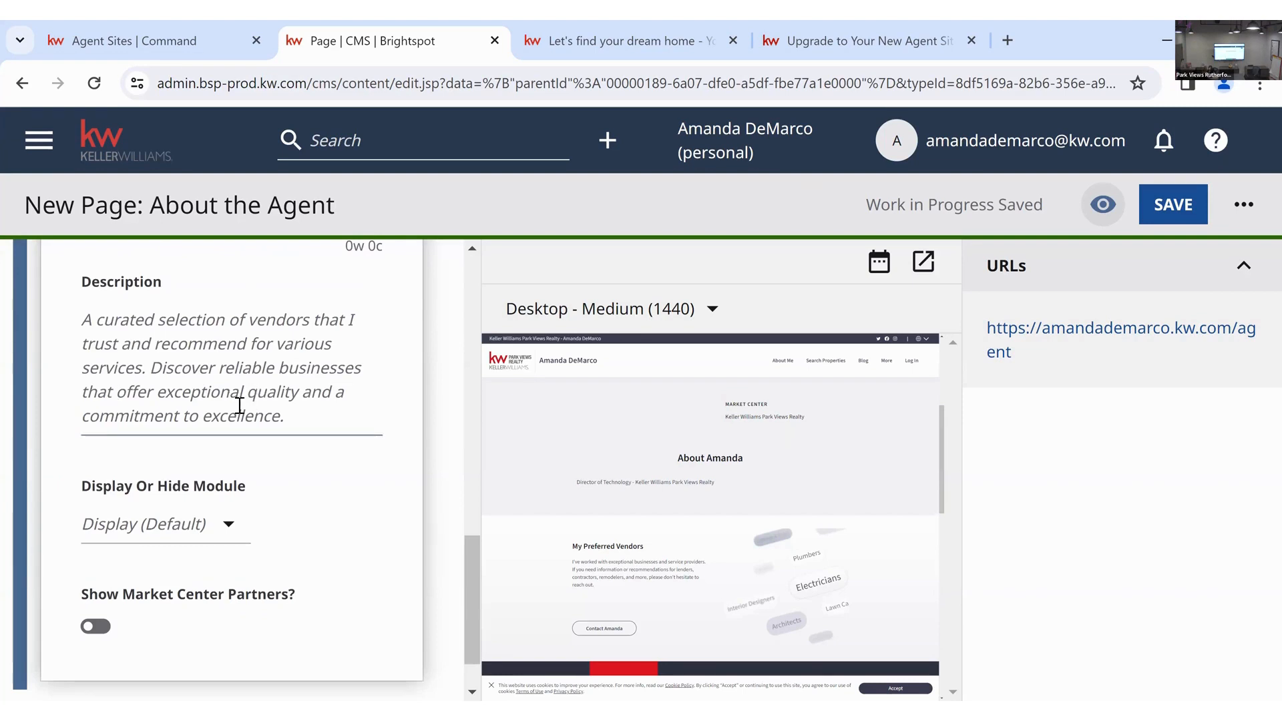
scroll(239, 405, down, 1)
scroll(281, 432, up, 1)
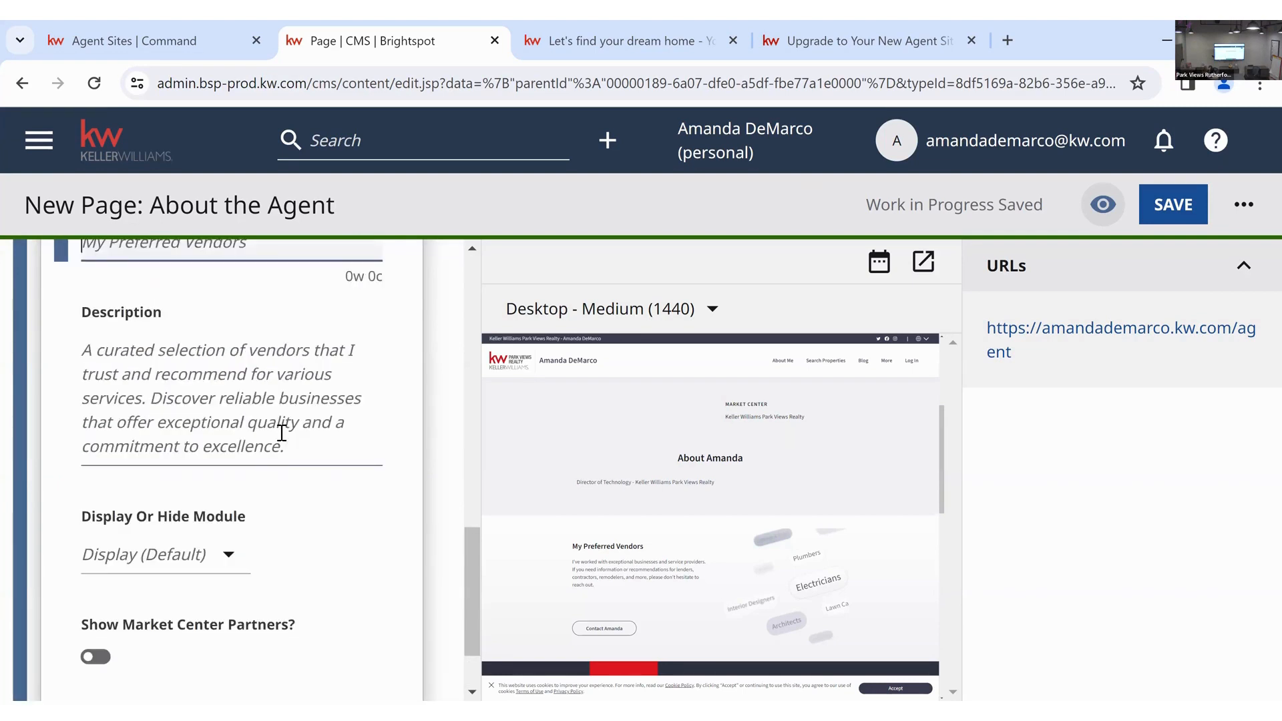
scroll(269, 522, down, 1)
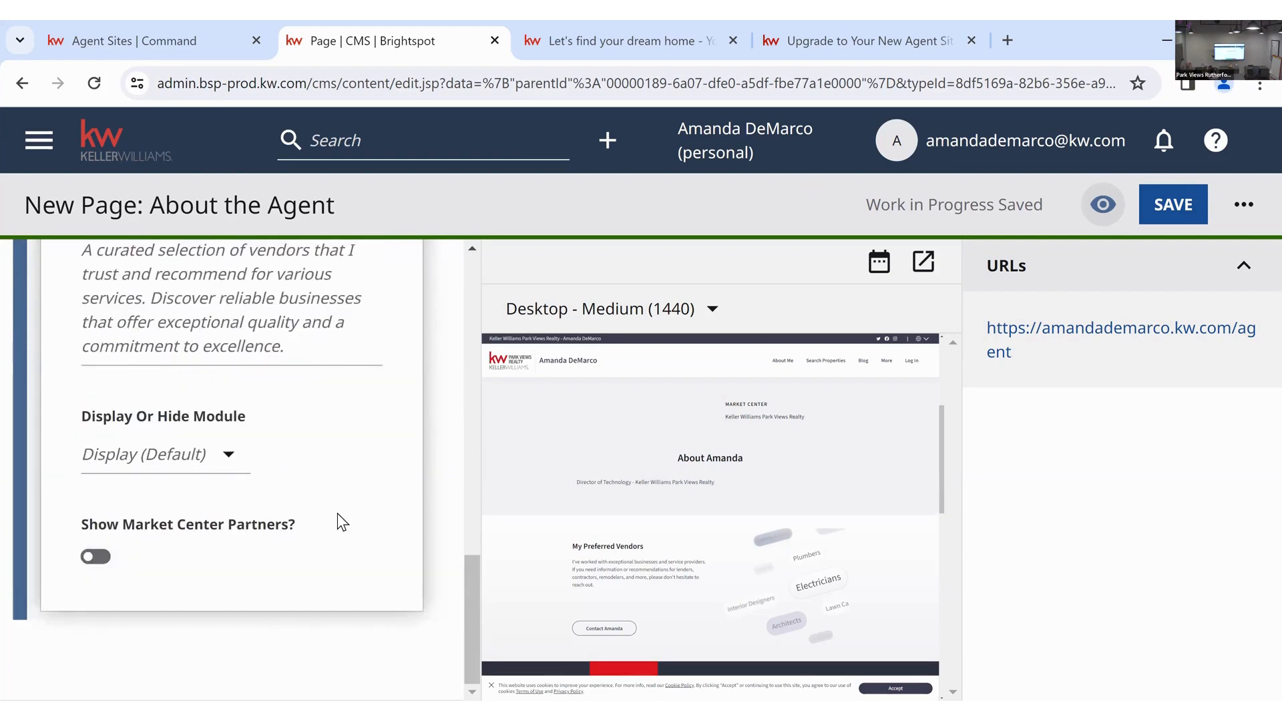
scroll(359, 520, up, 4)
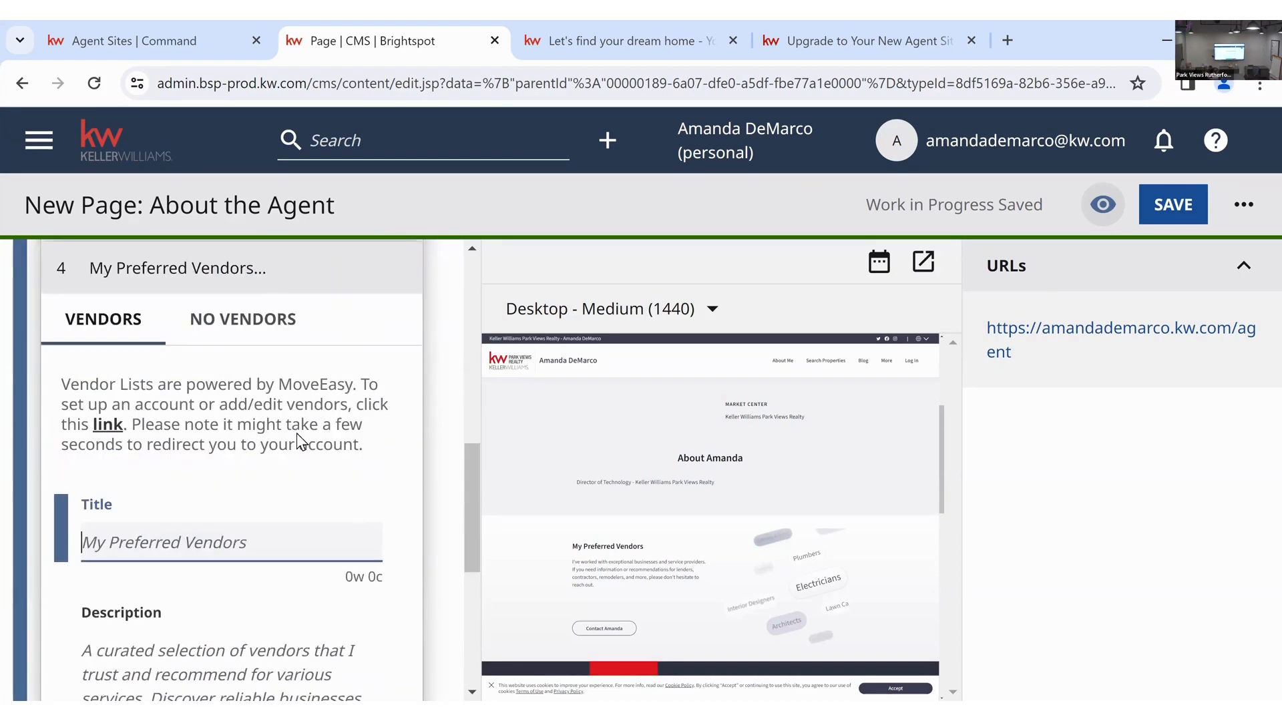
scroll(303, 482, down, 4)
scroll(661, 534, down, 1)
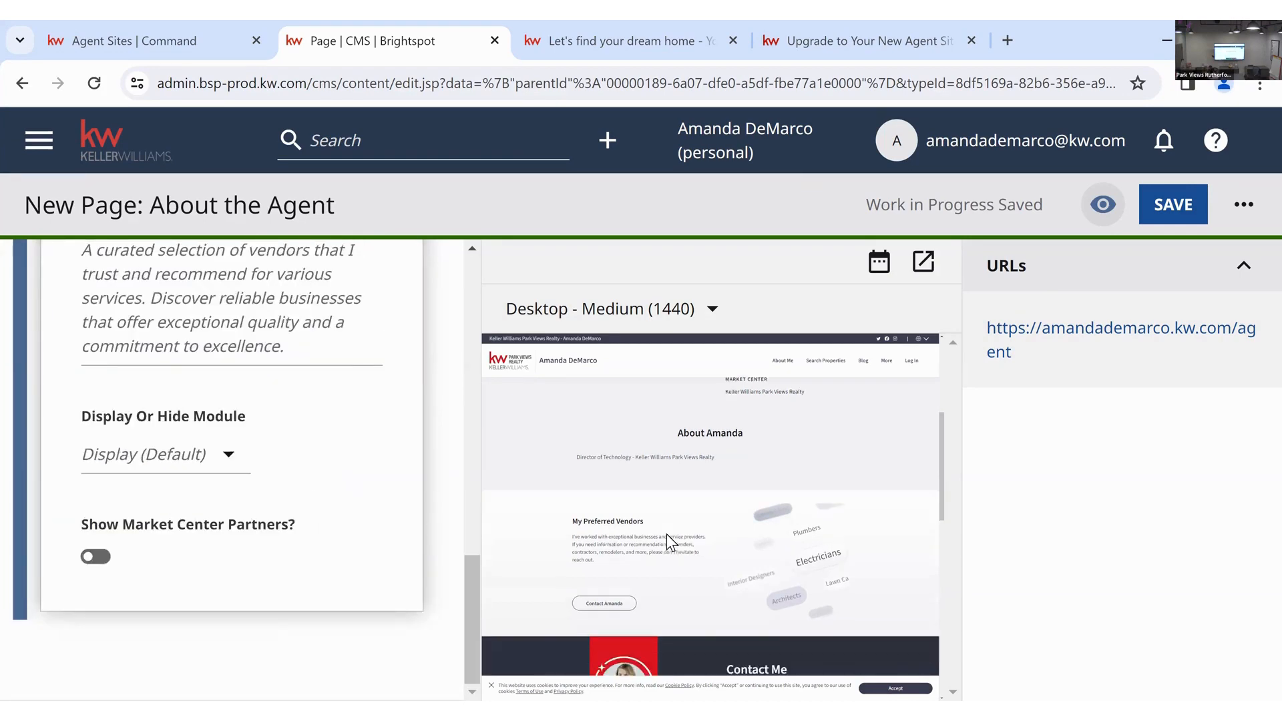
scroll(667, 534, down, 3)
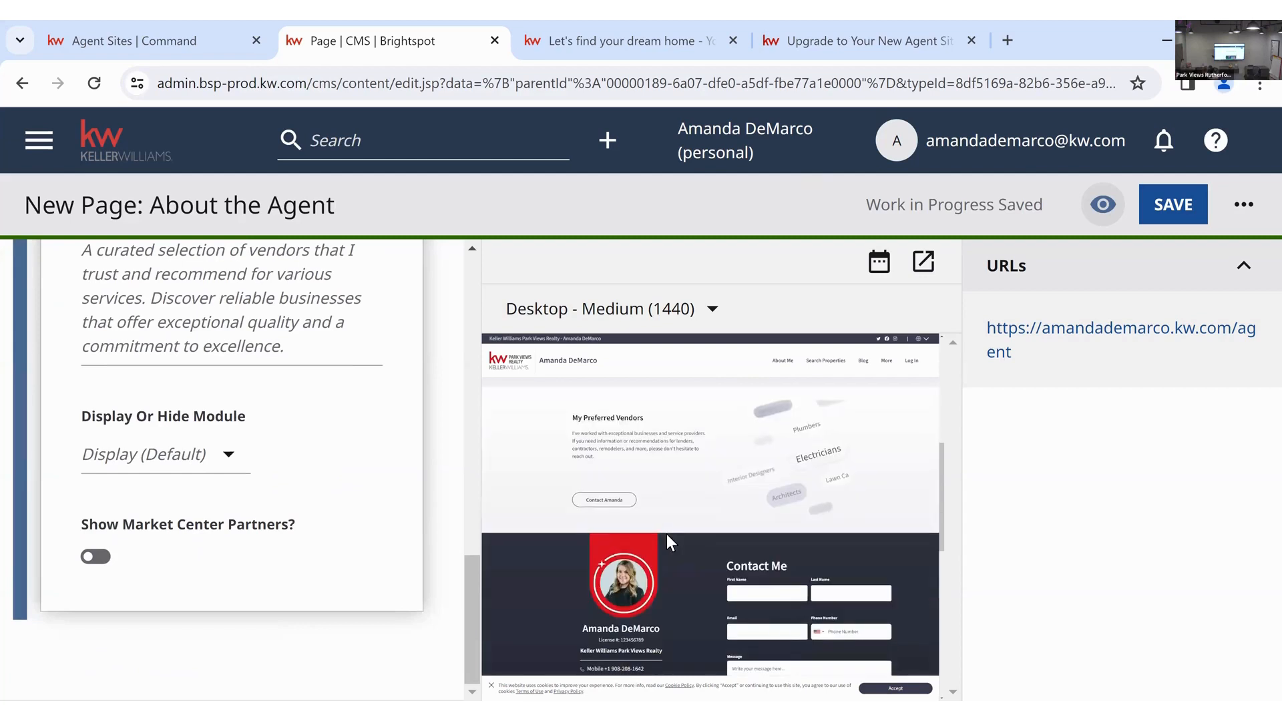
- Publish the About the Agent page
click(1154, 211)
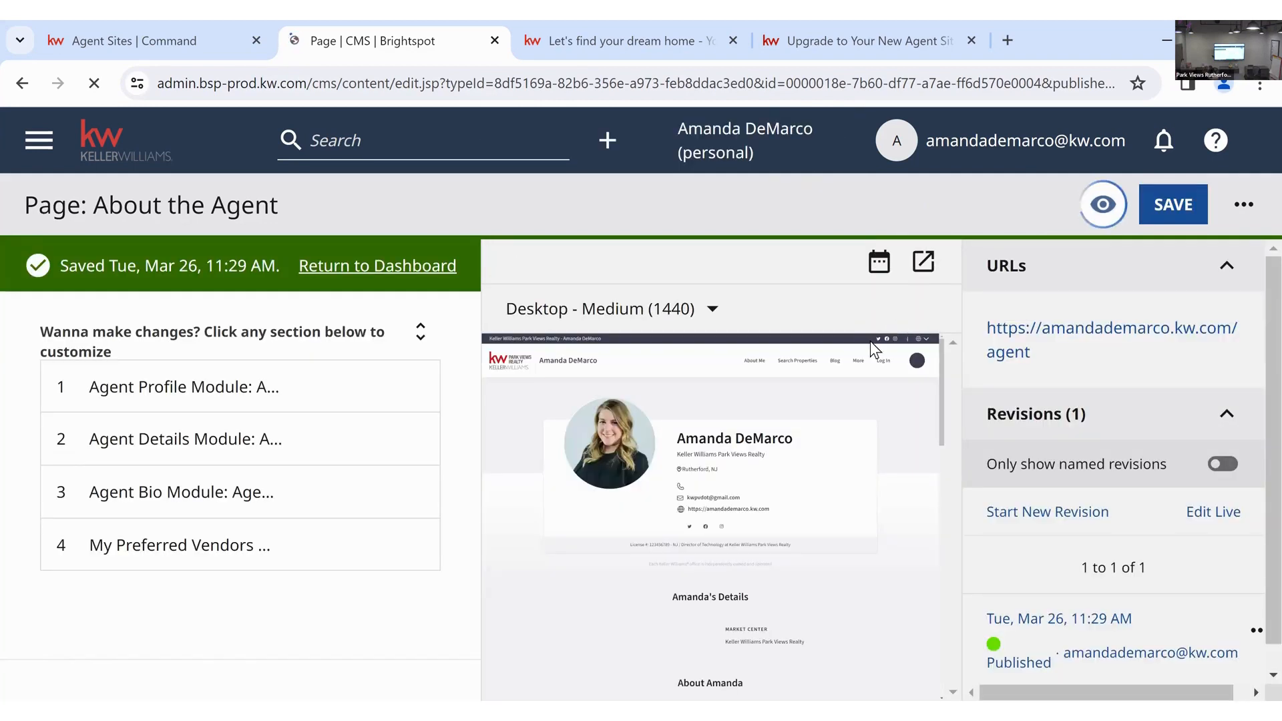
scroll(895, 457, down, 3)
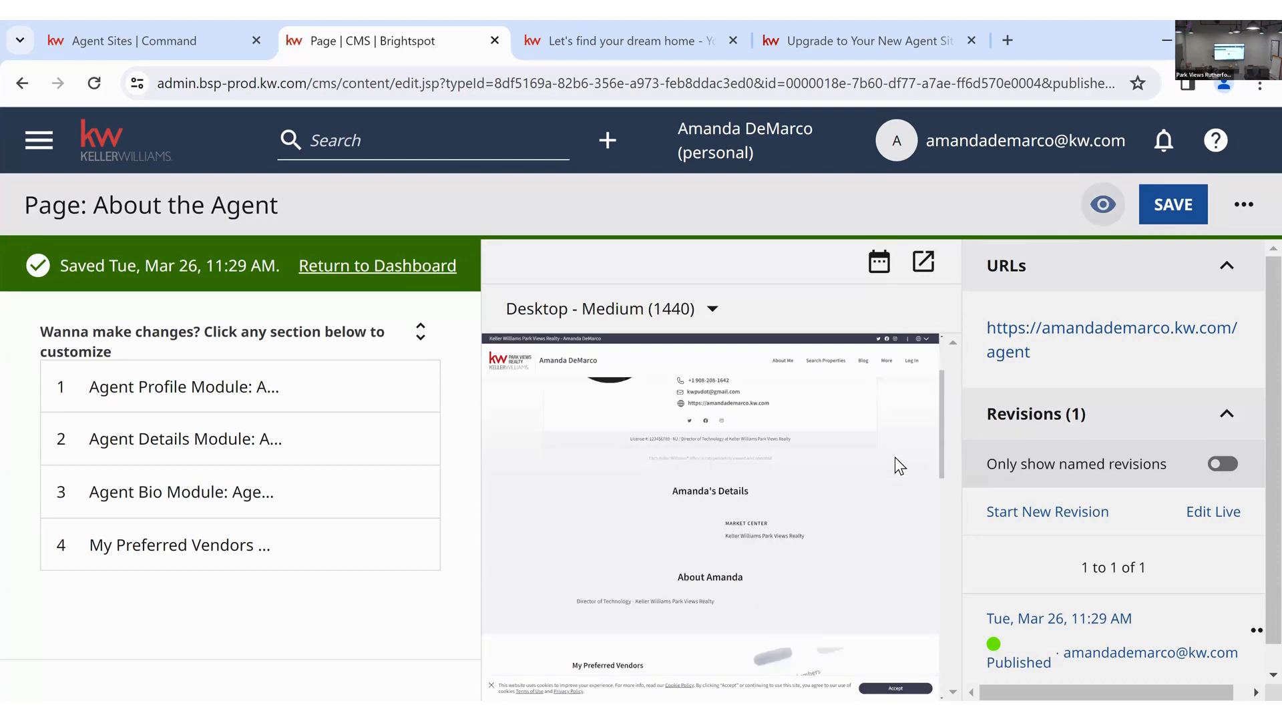
scroll(895, 457, down, 5)
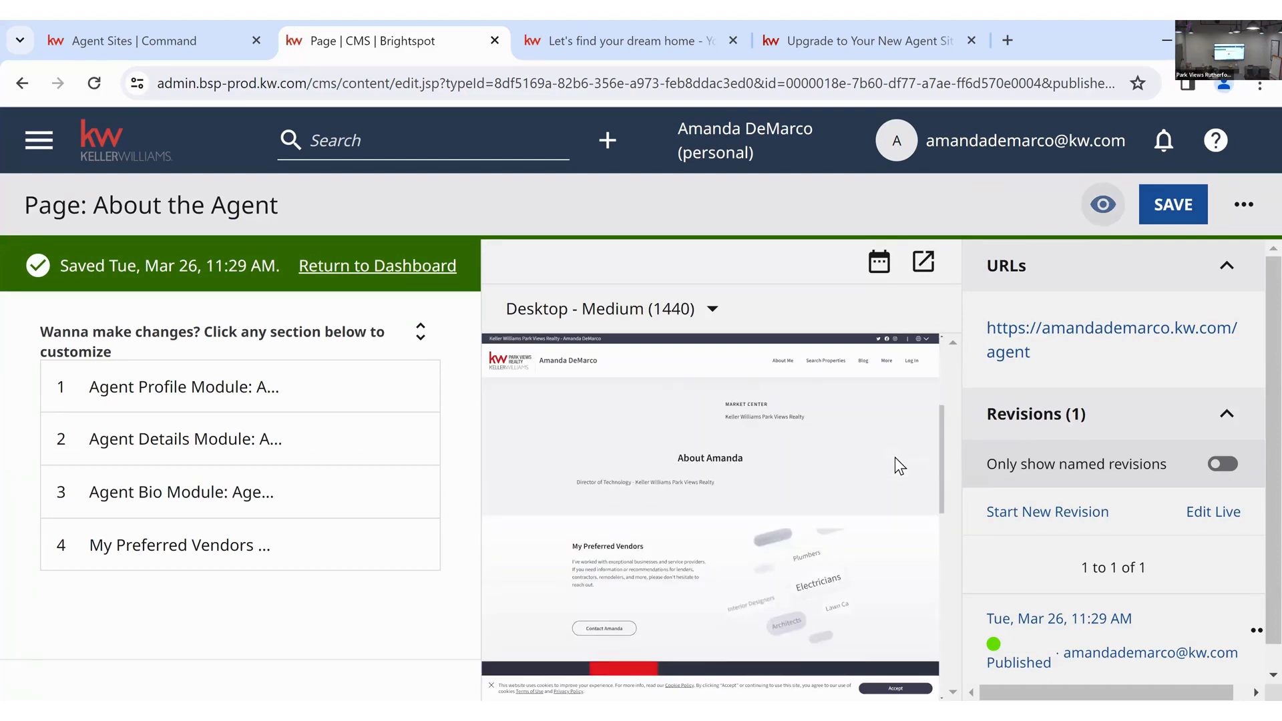
- Return to the dashboard and reopen 'Page: About the Agent' from Edit your website
click(429, 264)
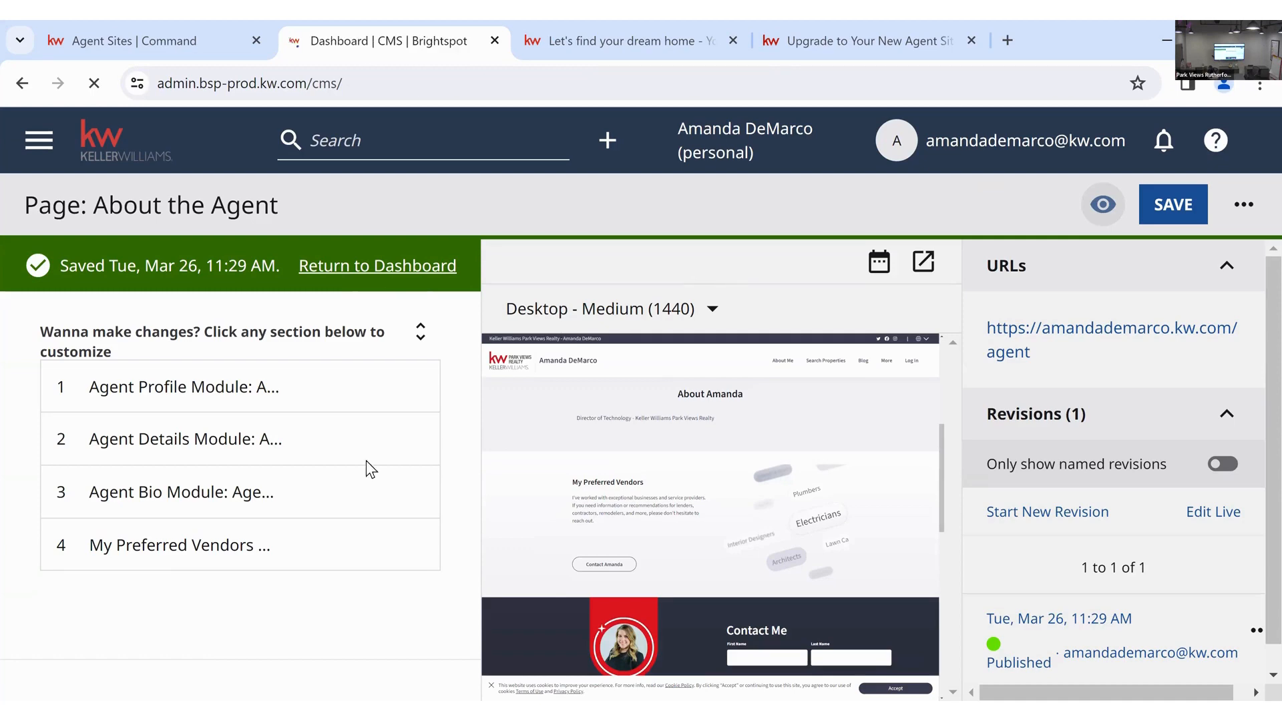
scroll(523, 381, down, 5)
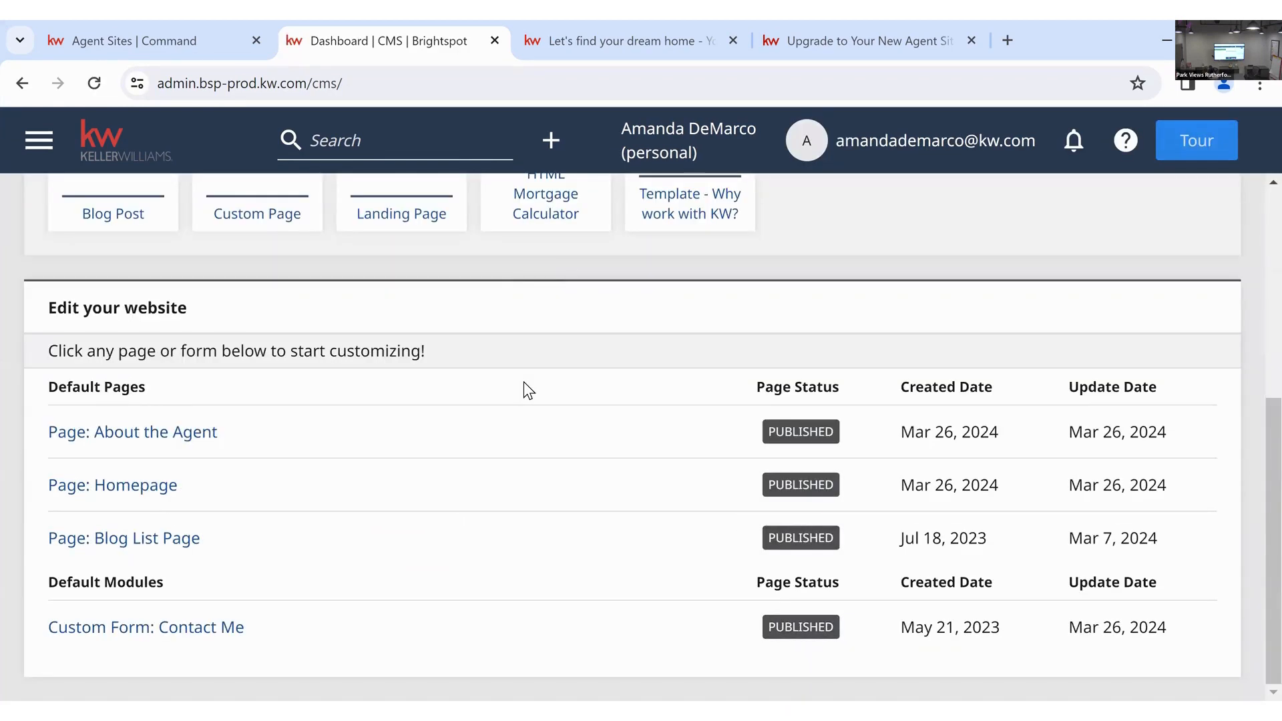
scroll(354, 514, up, 1)
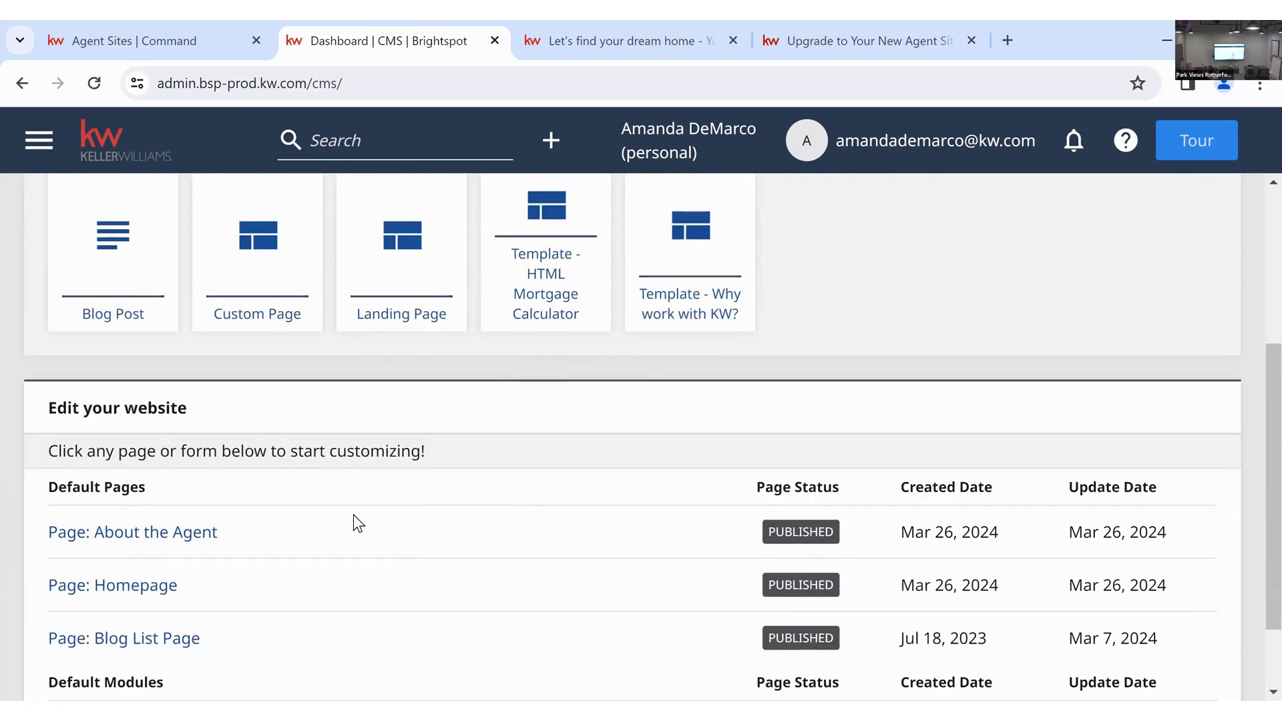
click(190, 532)
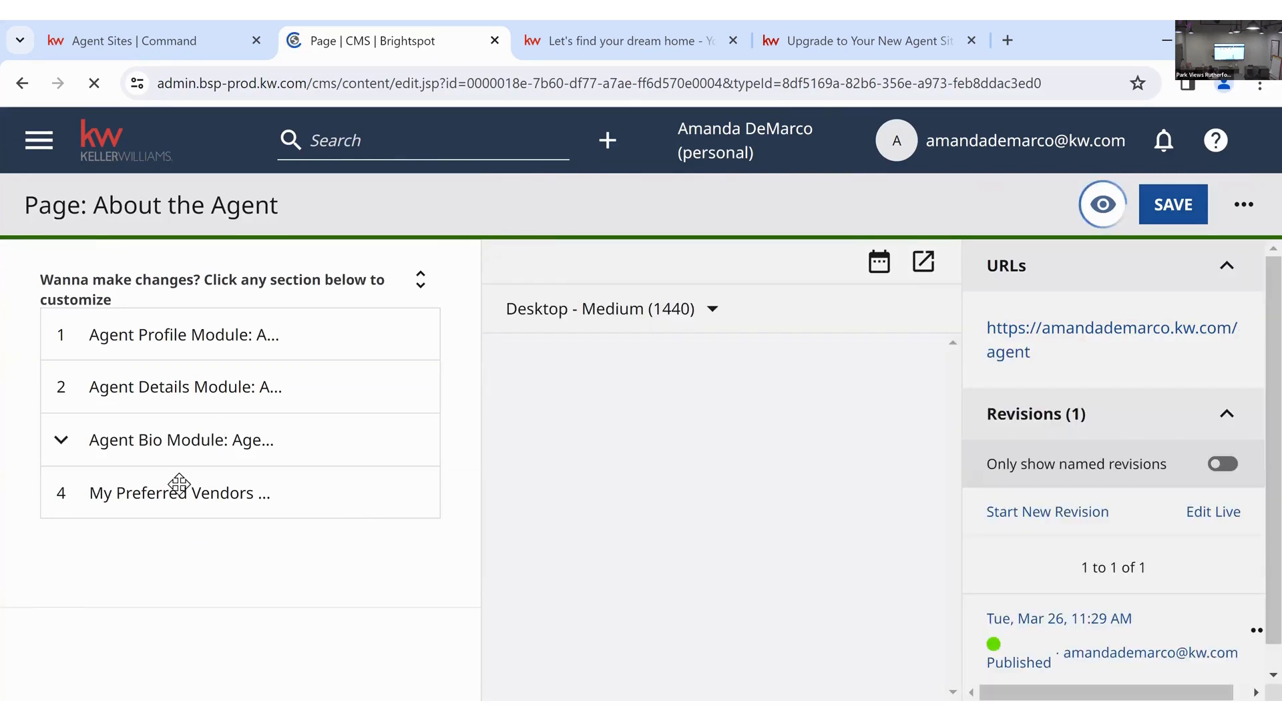
- Expand My Preferred Vendors and follow the MoveEasy vendor note's link to set up vendors
click(177, 480)
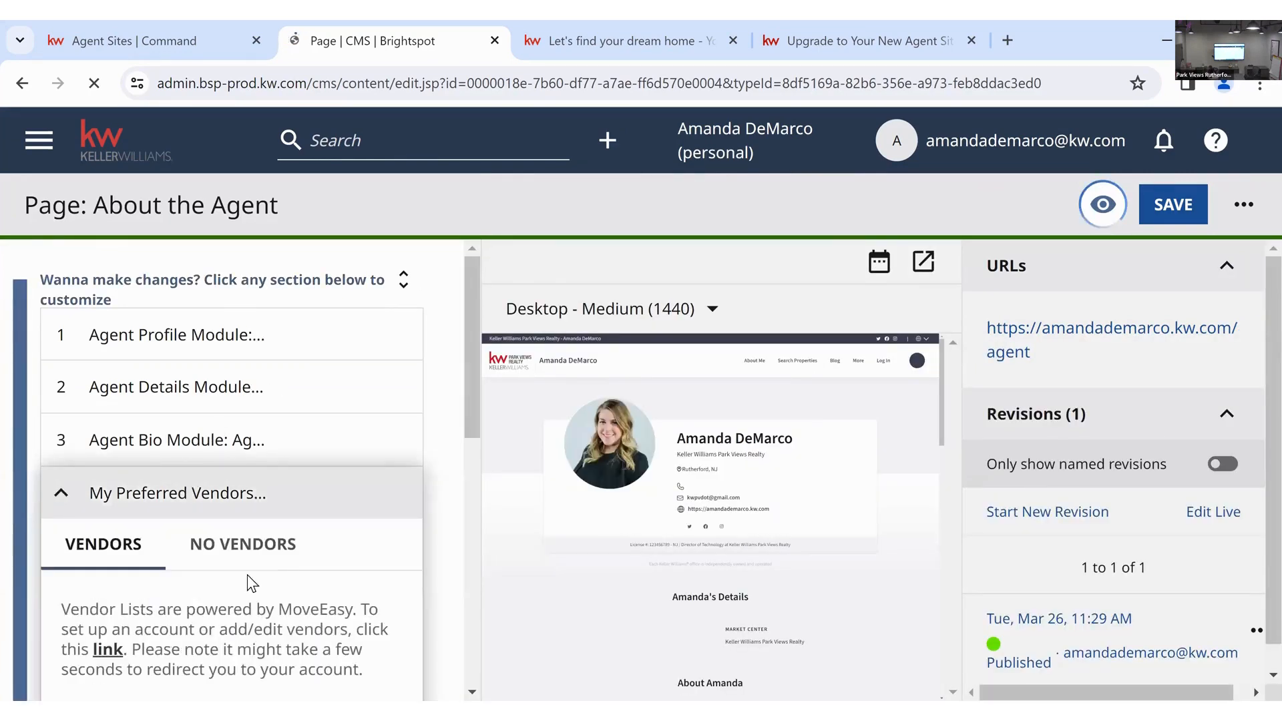
scroll(252, 534, down, 3)
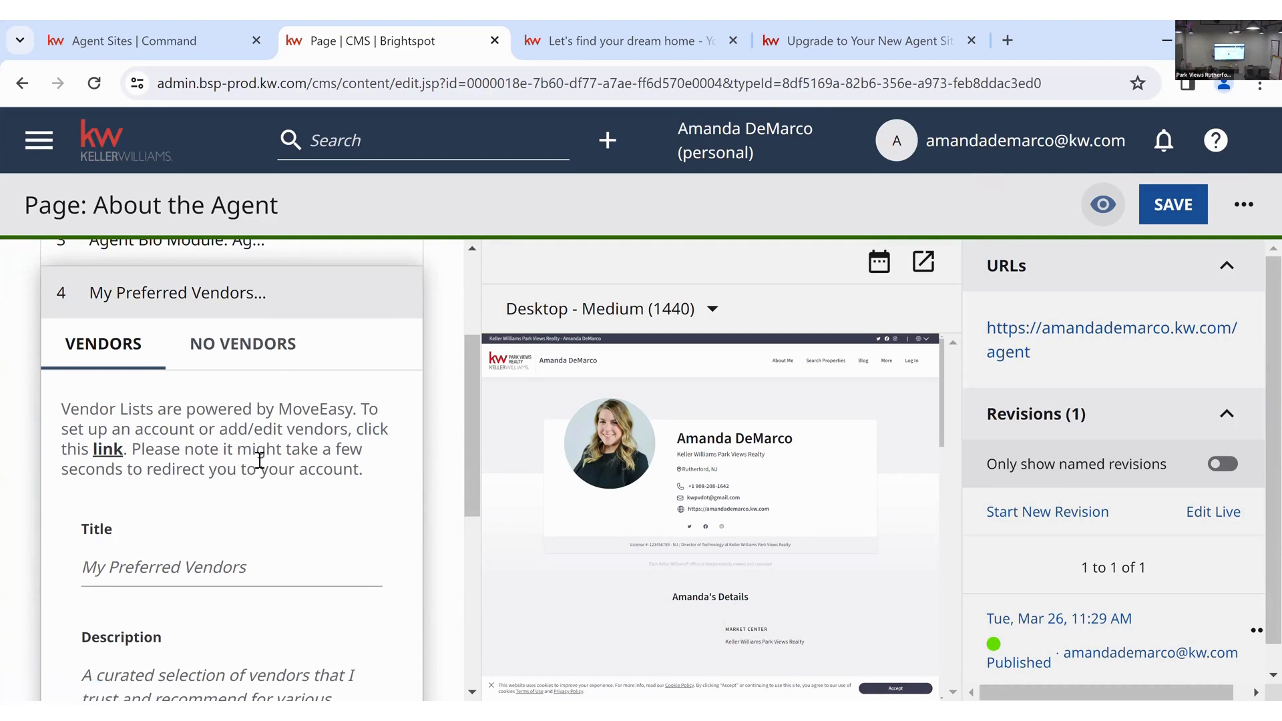
click(115, 452)
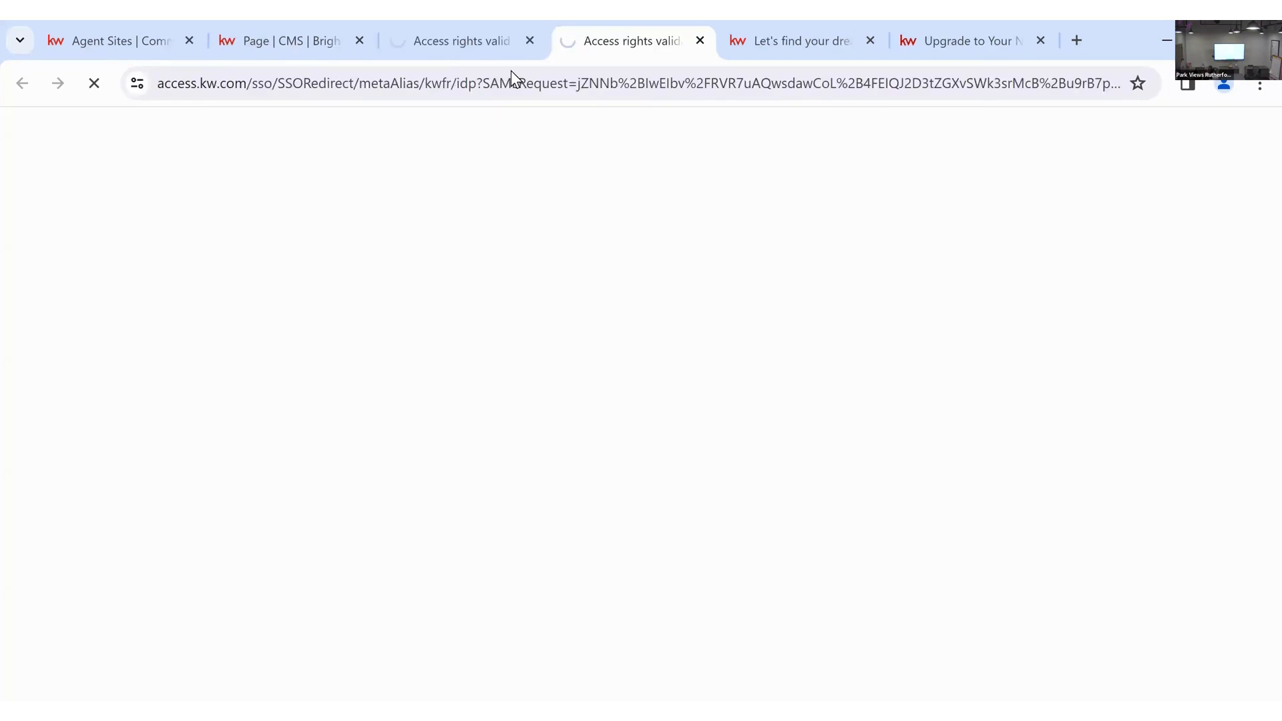
- Close the duplicate loading tab and try the Vendor List office filter
click(461, 40)
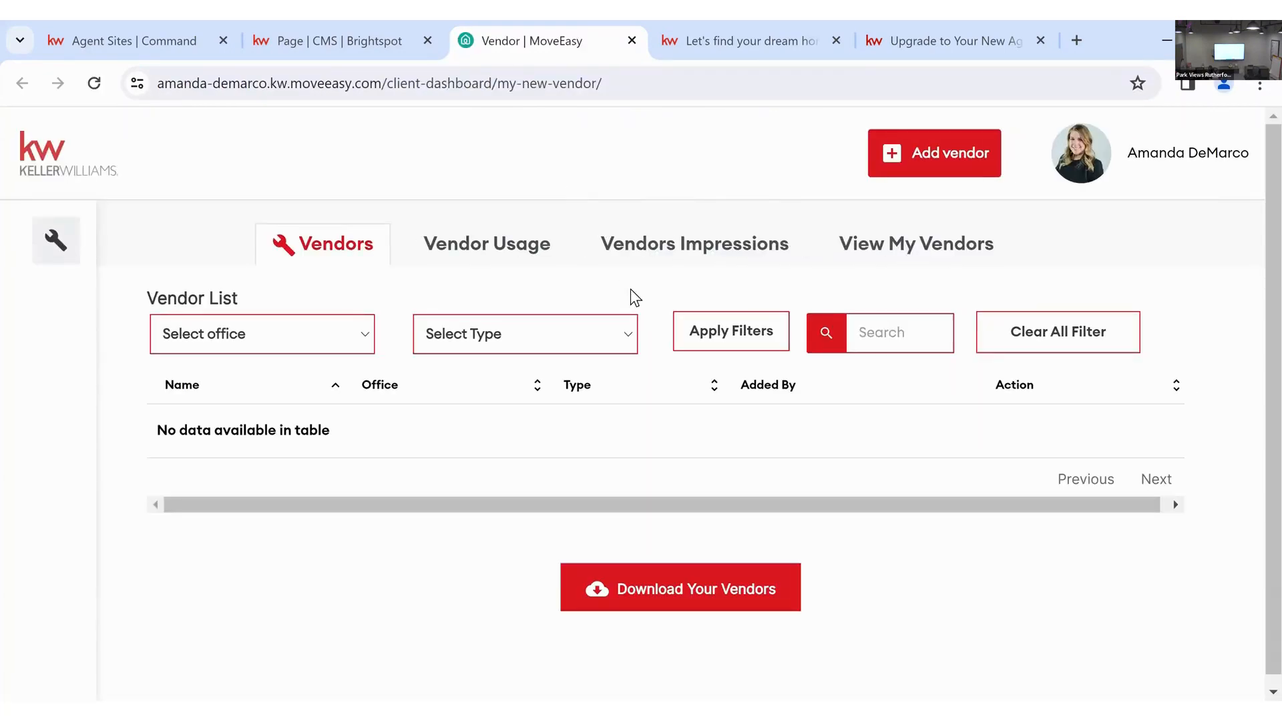
click(653, 274)
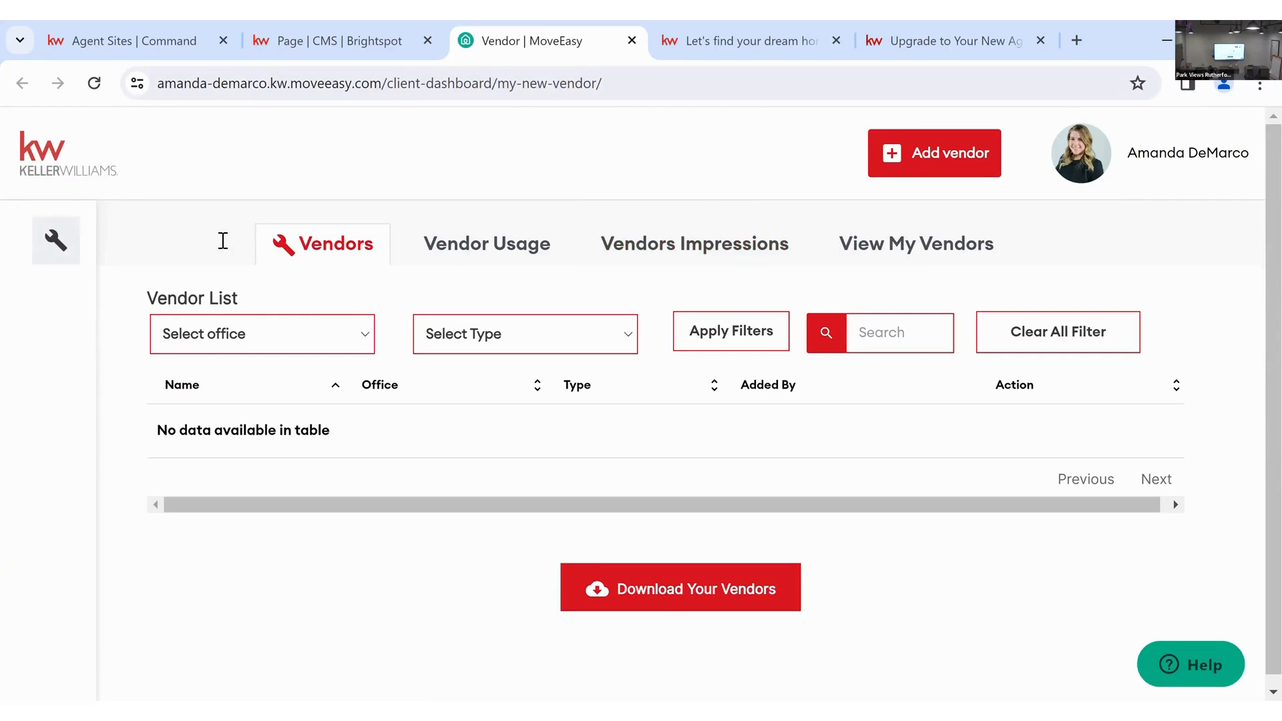
click(335, 349)
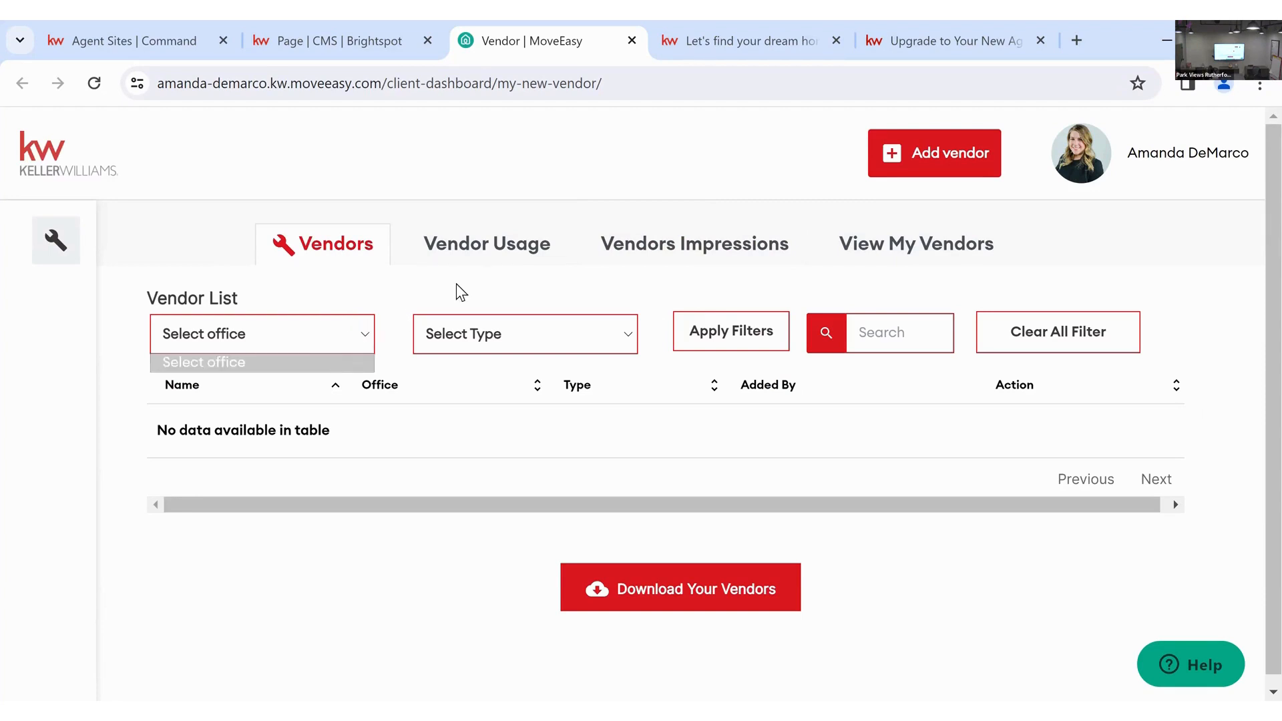
click(475, 344)
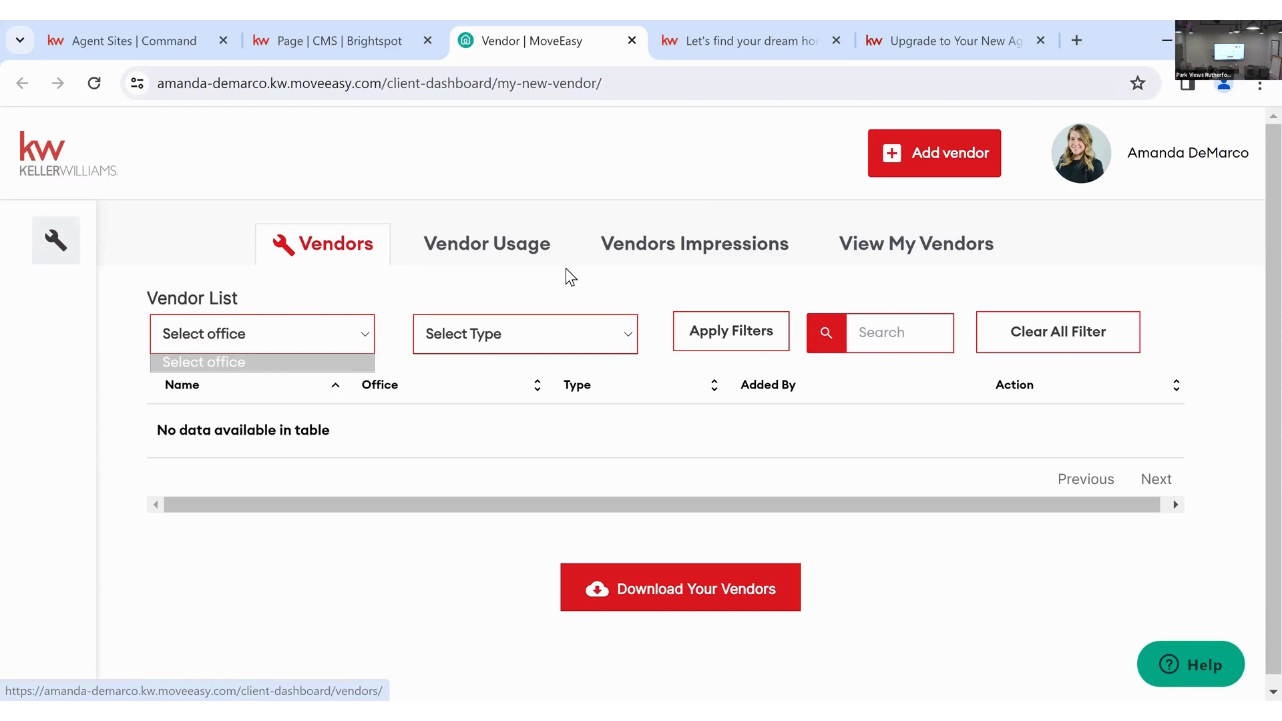
- Preview the public Home Pros vendor page, close it, and bring up the Add Vendor form
click(895, 243)
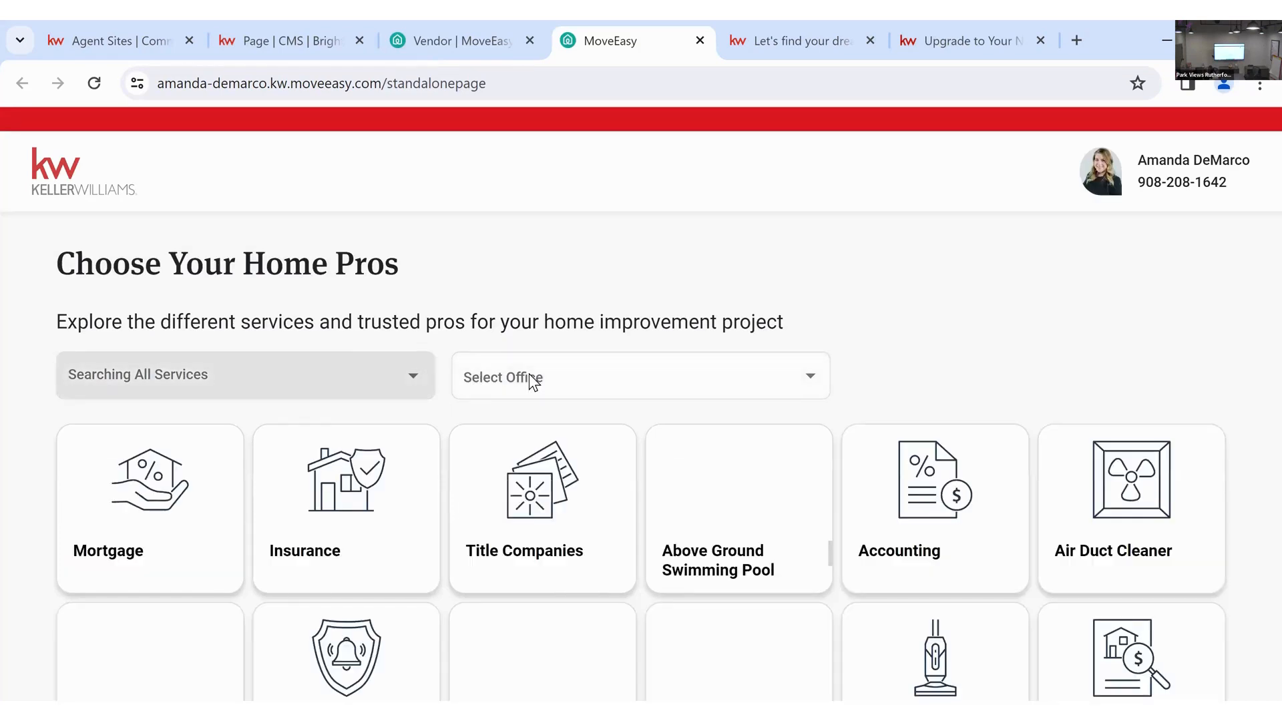
click(530, 378)
click(398, 383)
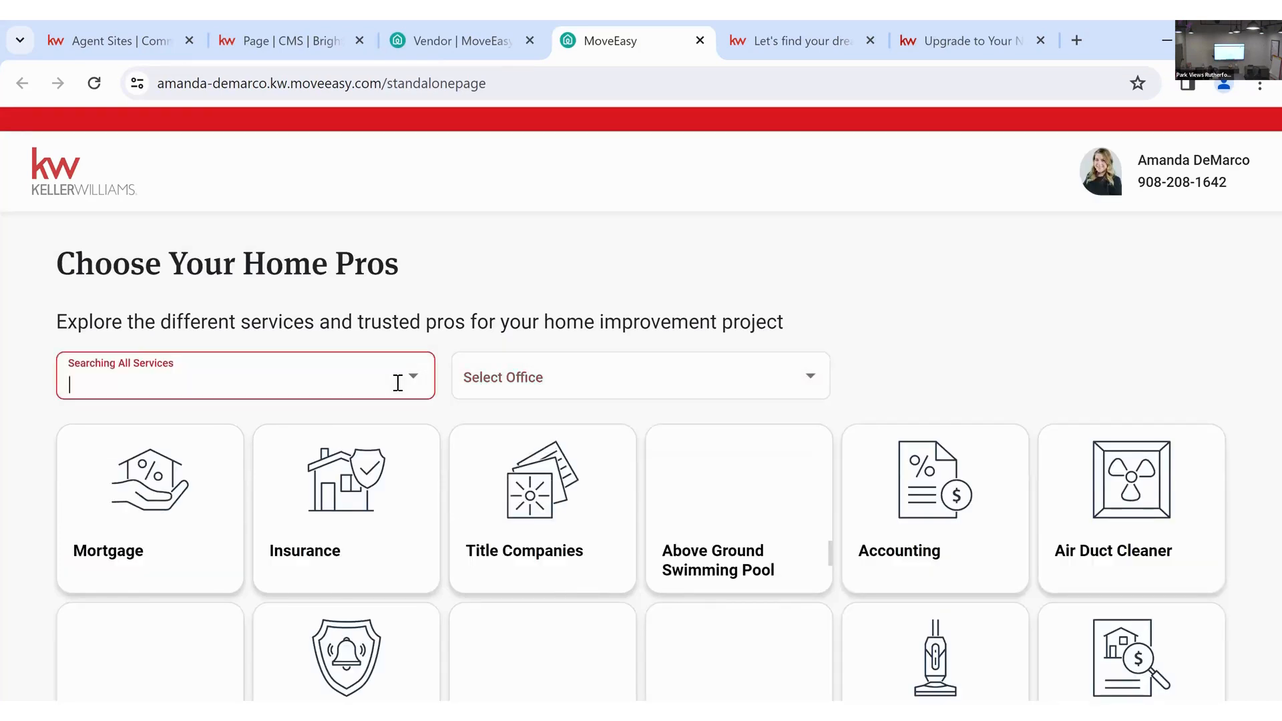
click(492, 288)
scroll(490, 279, down, 5)
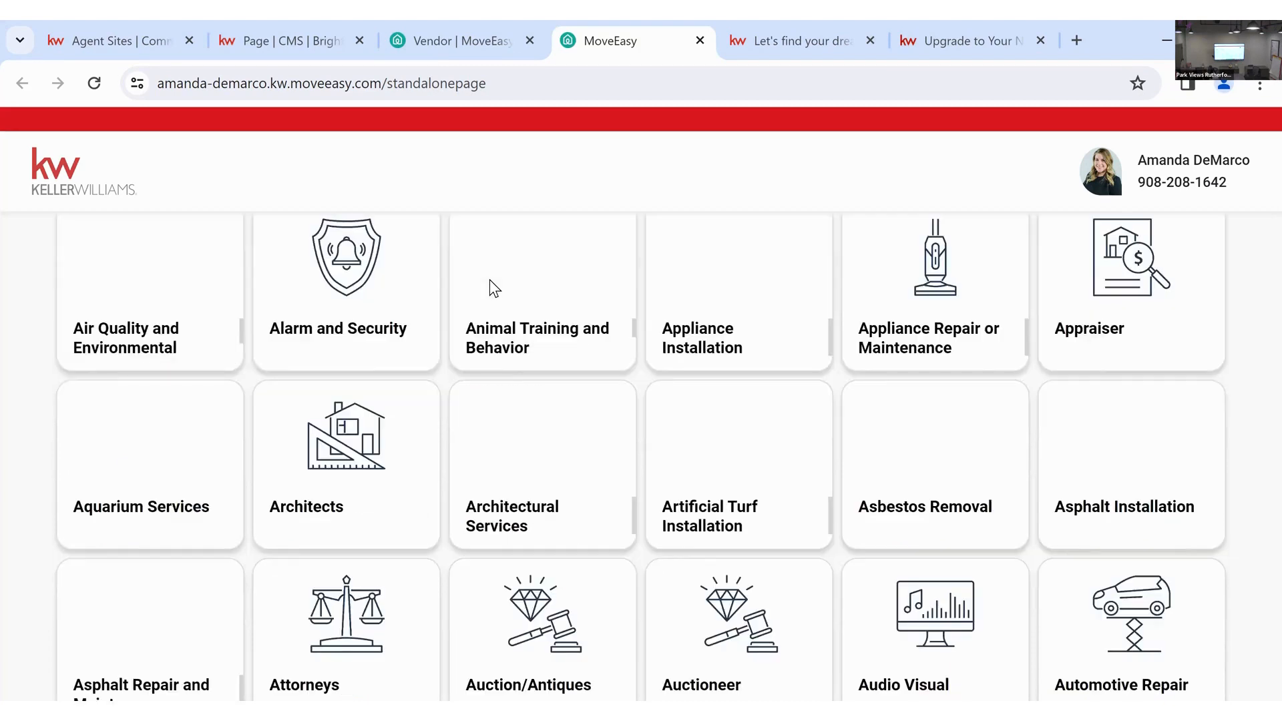
scroll(263, 125, up, 6)
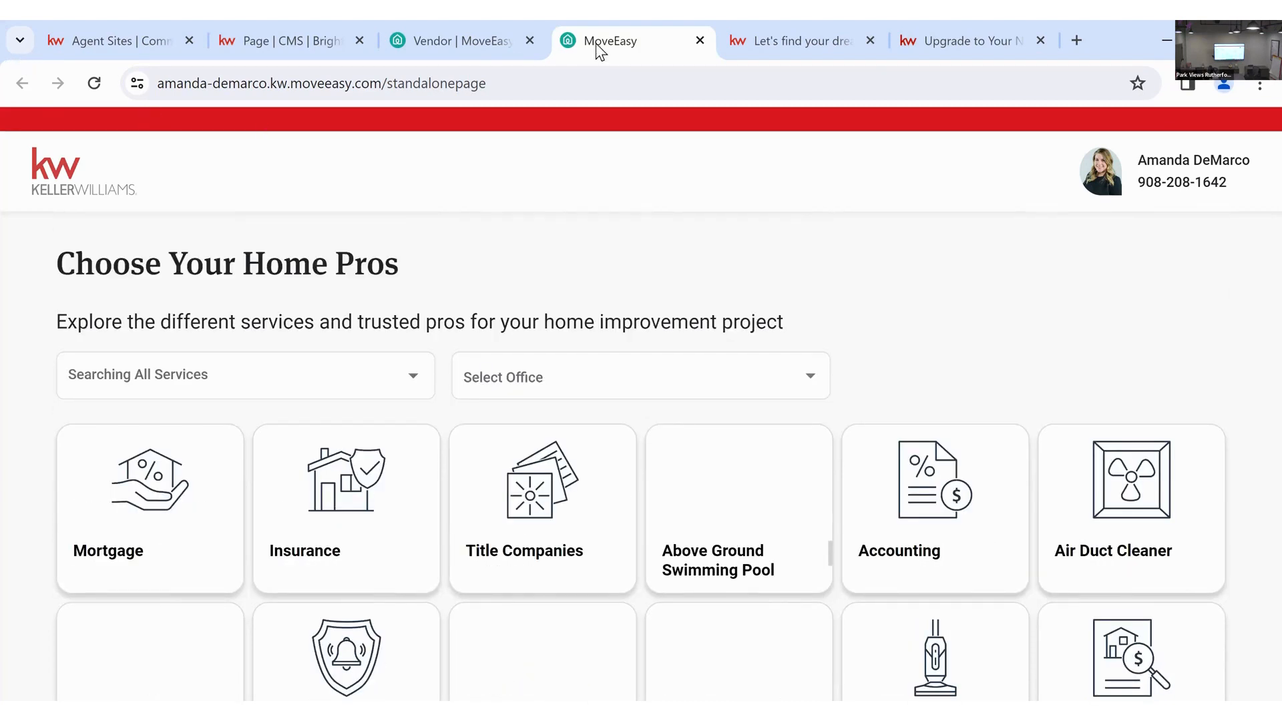
click(437, 30)
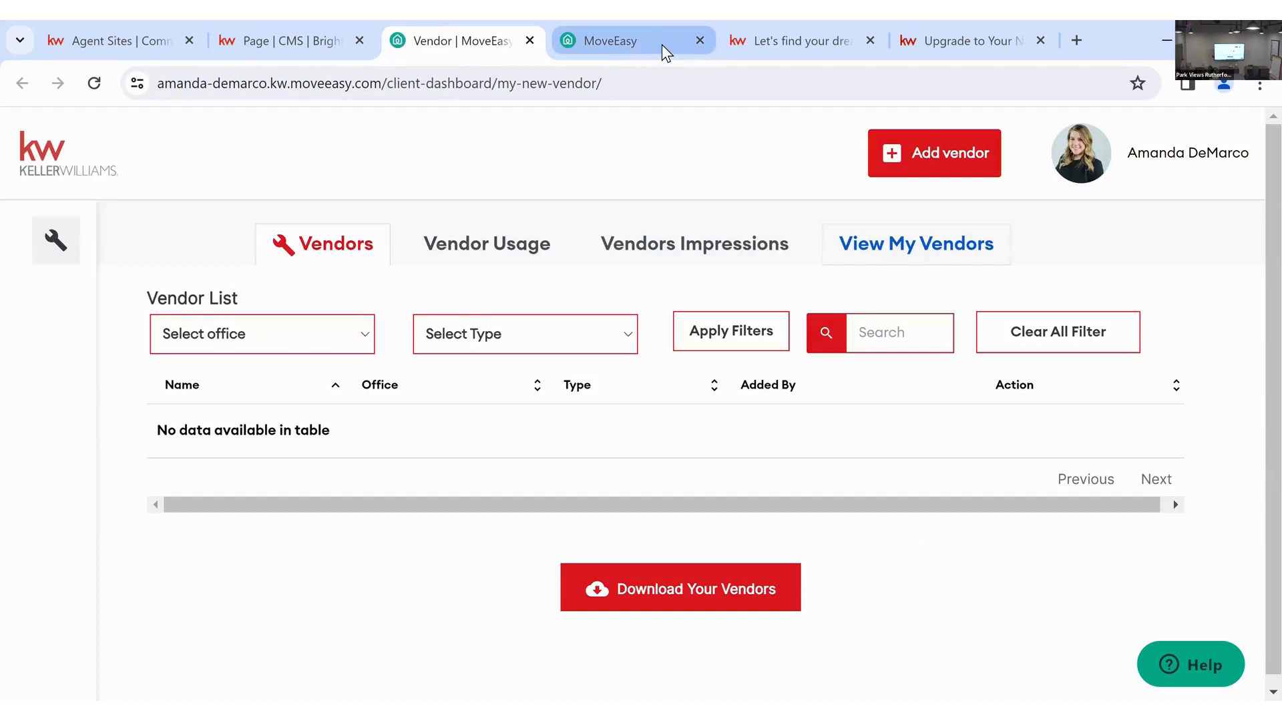
click(699, 33)
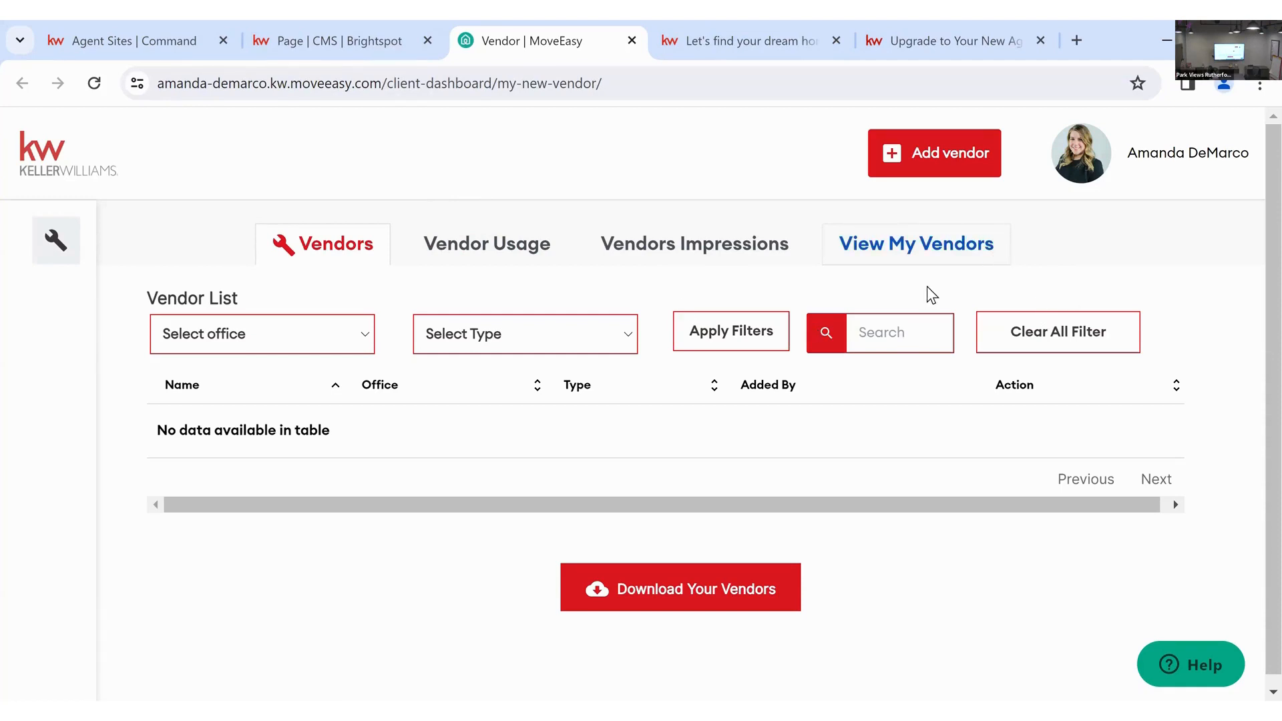
click(938, 152)
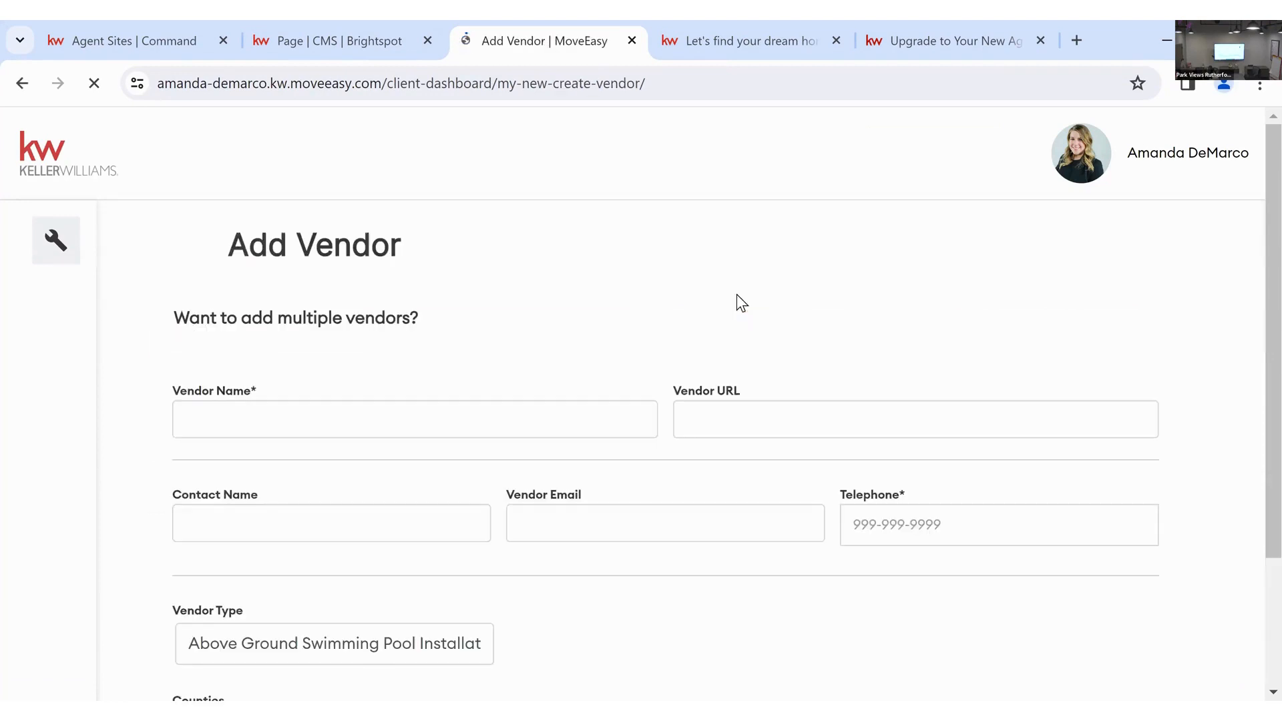
- Enter vendor name 'Alpha Moving' with the contact's name, e-mail and phone number
click(572, 429)
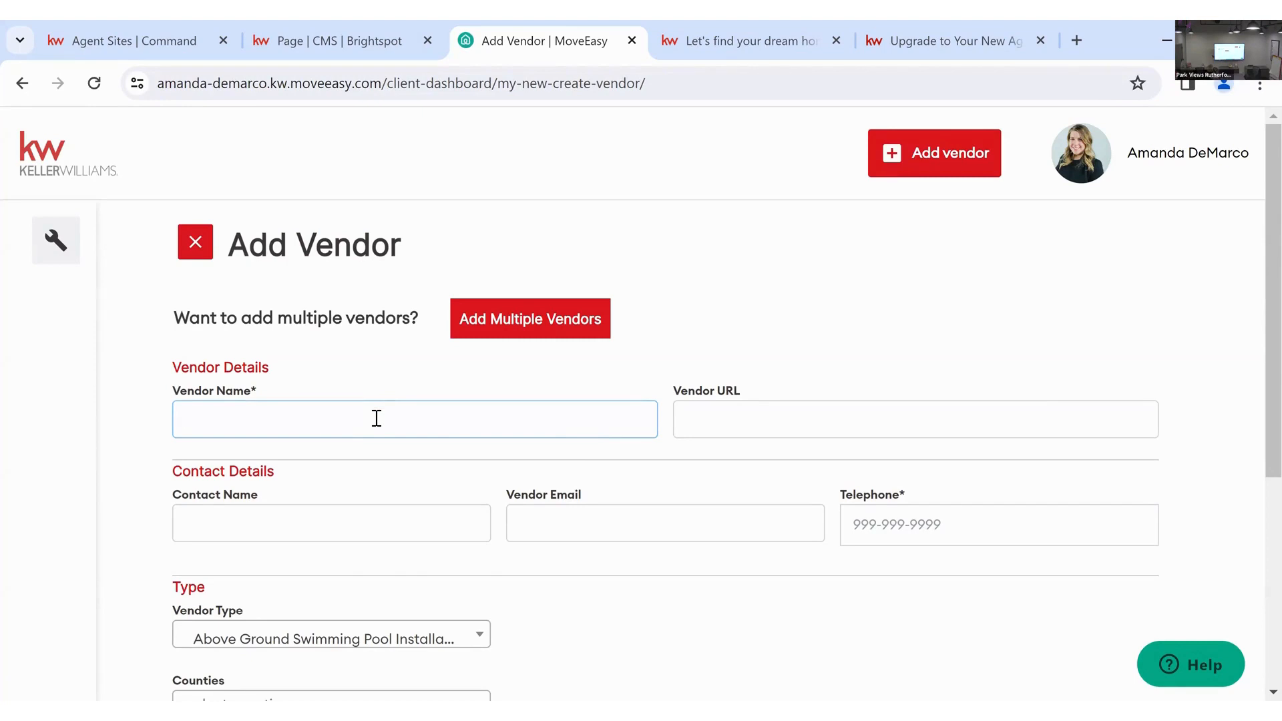
text(Alpha Moving)
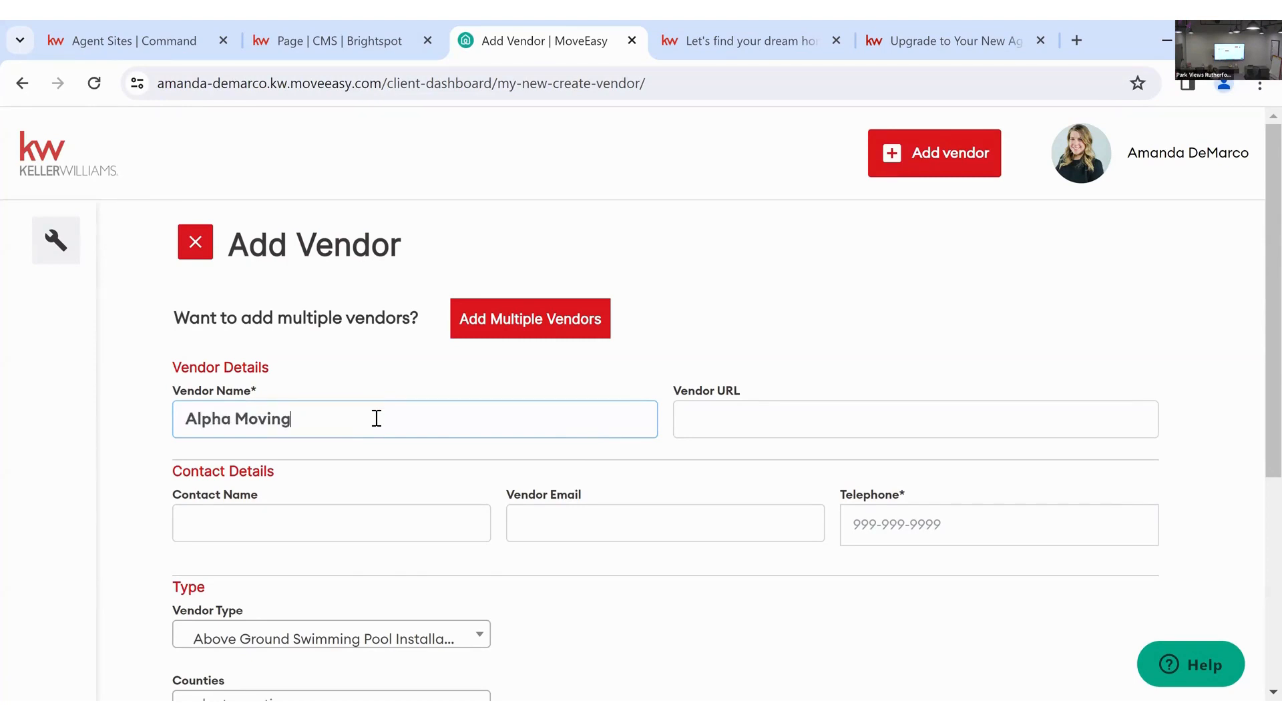
click(324, 529)
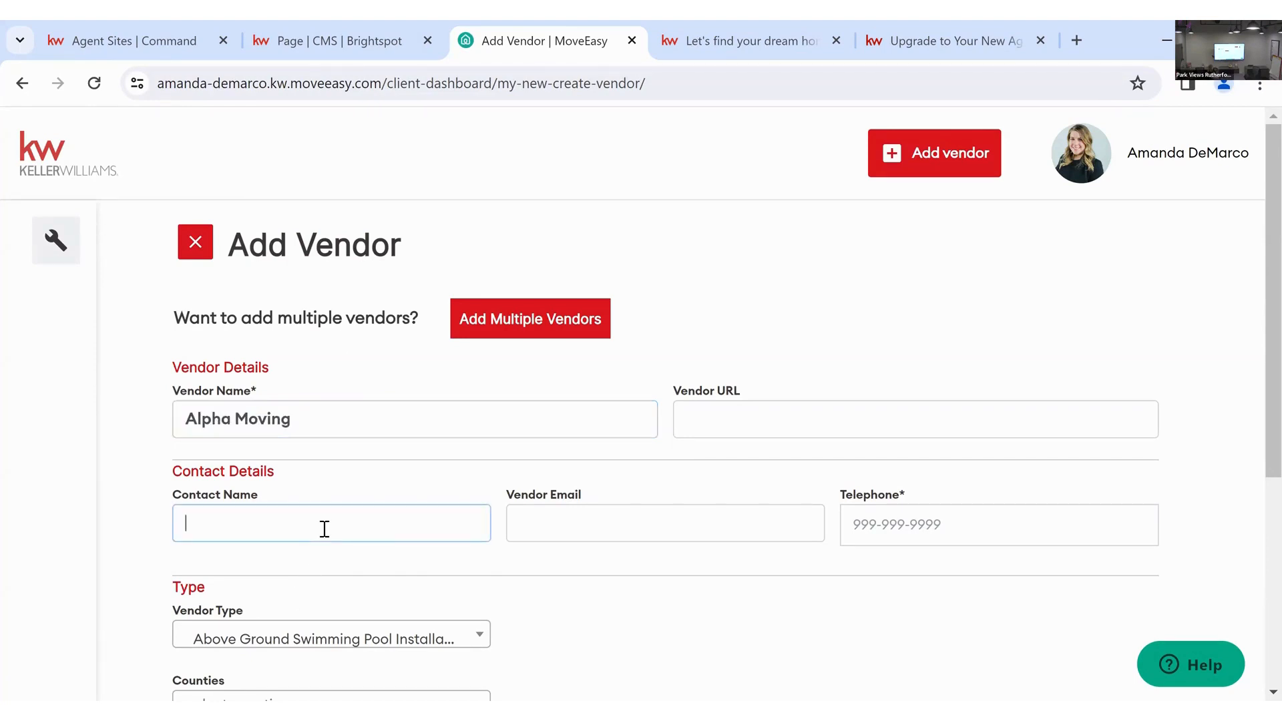
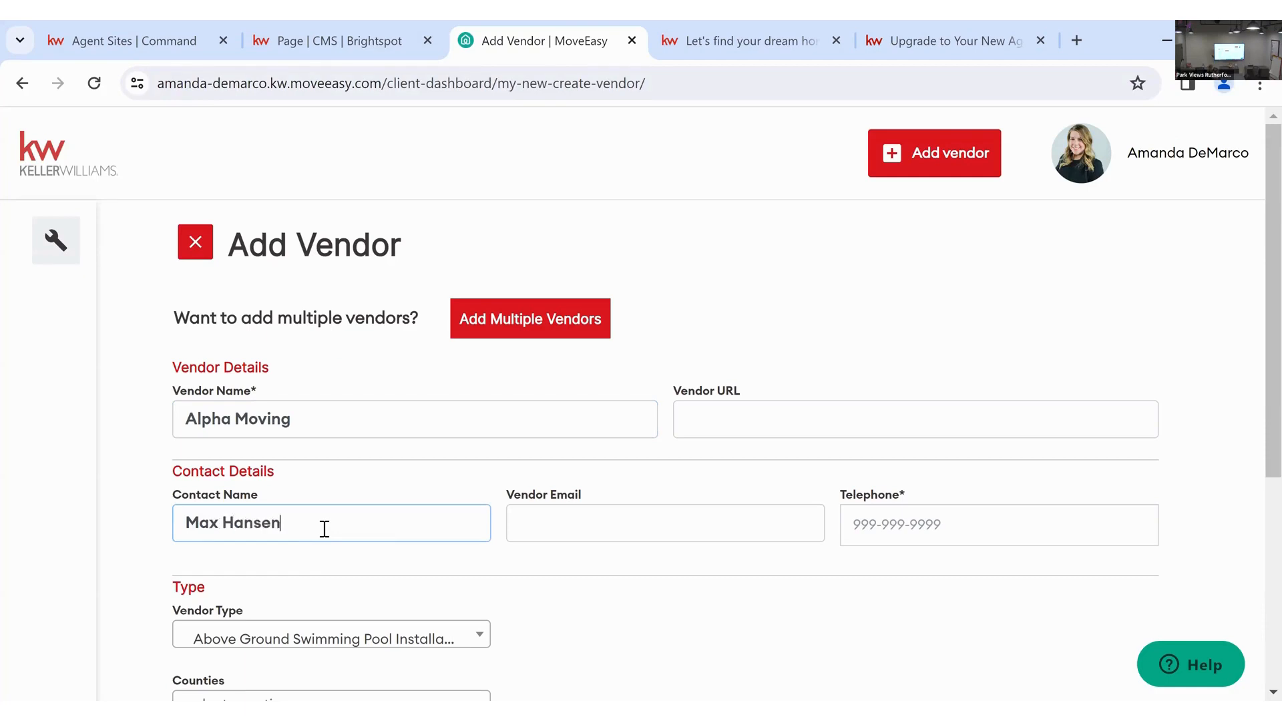
click(716, 522)
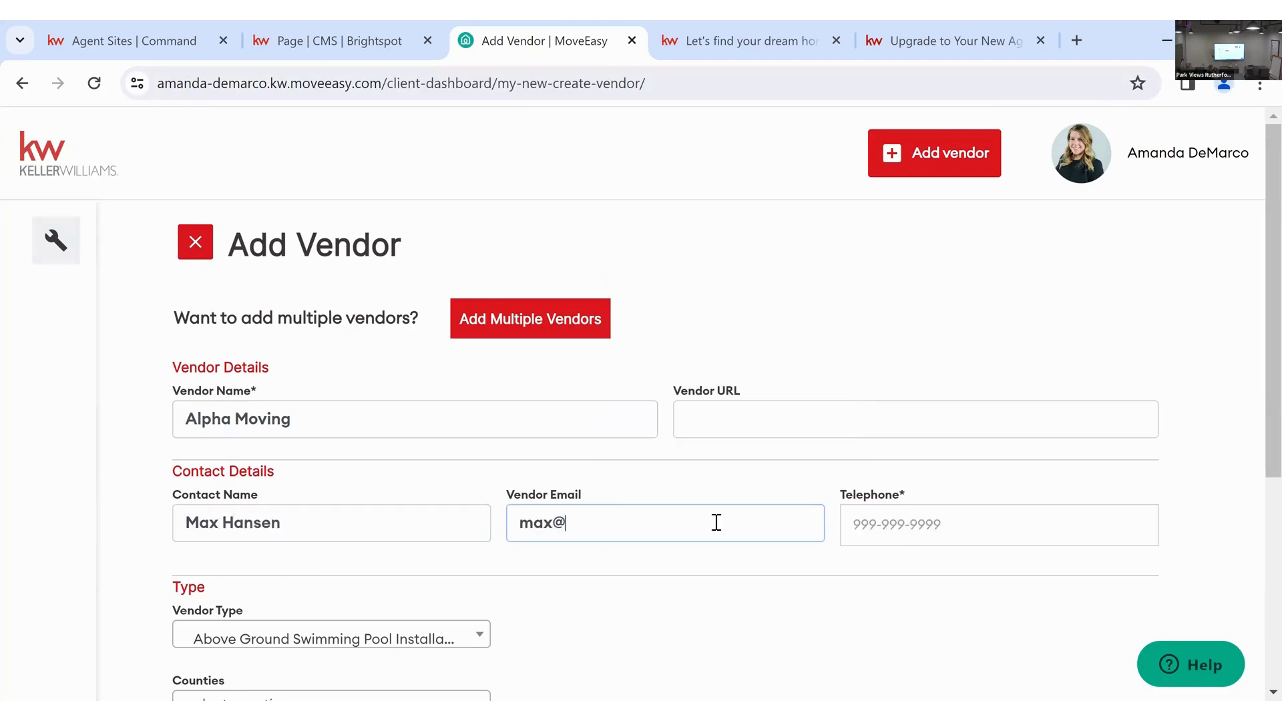
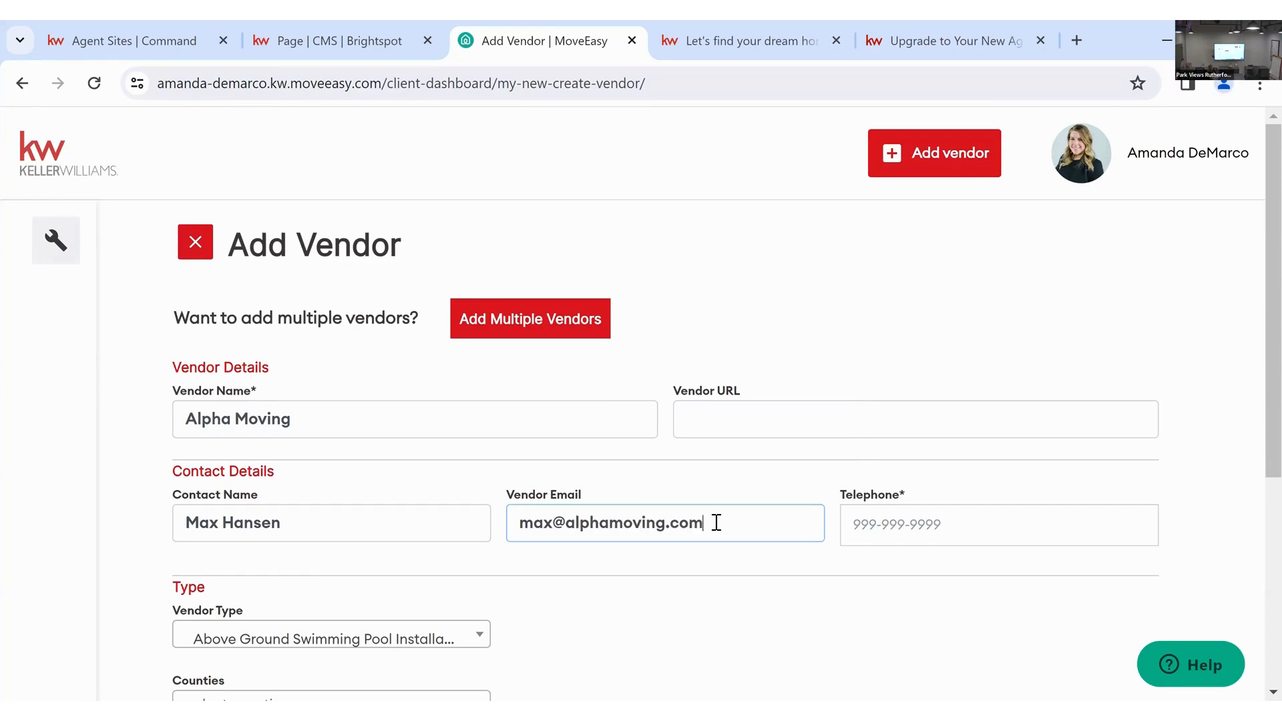
click(886, 531)
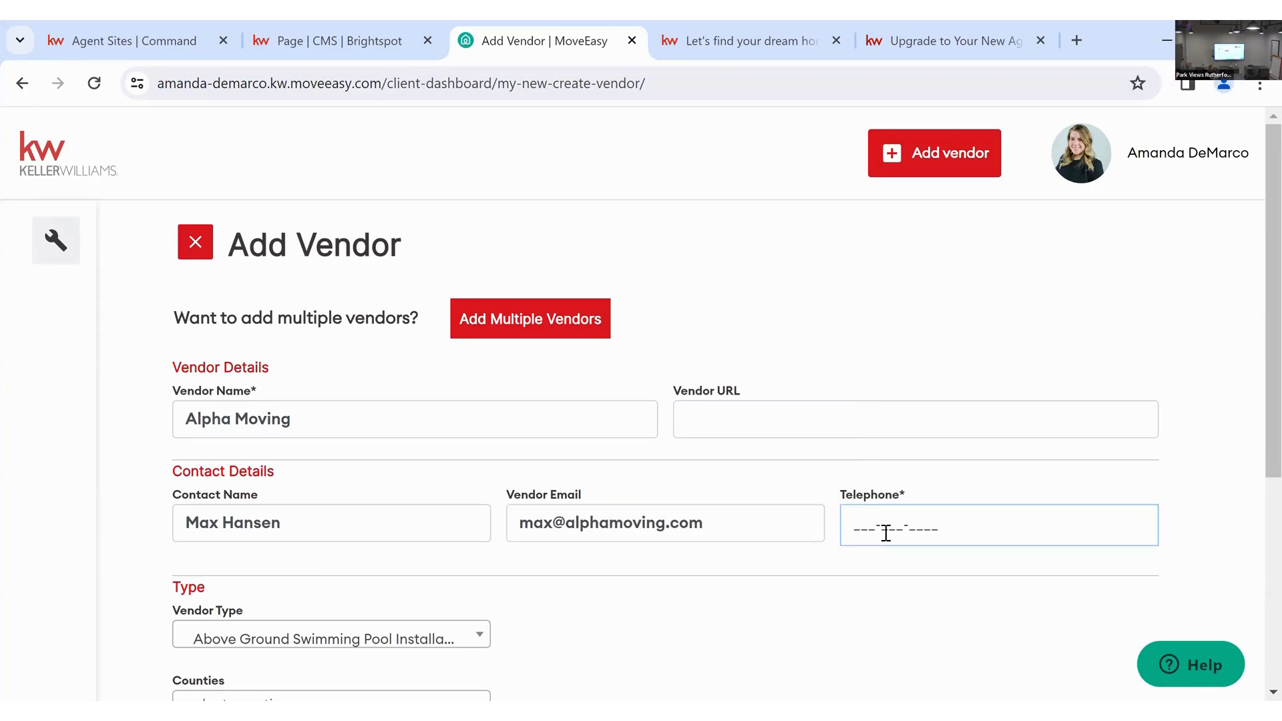
- Set the vendor type to Moving Company, save the vendor, and return to the Brightspot editor
scroll(759, 577, down, 1)
scroll(759, 575, down, 3)
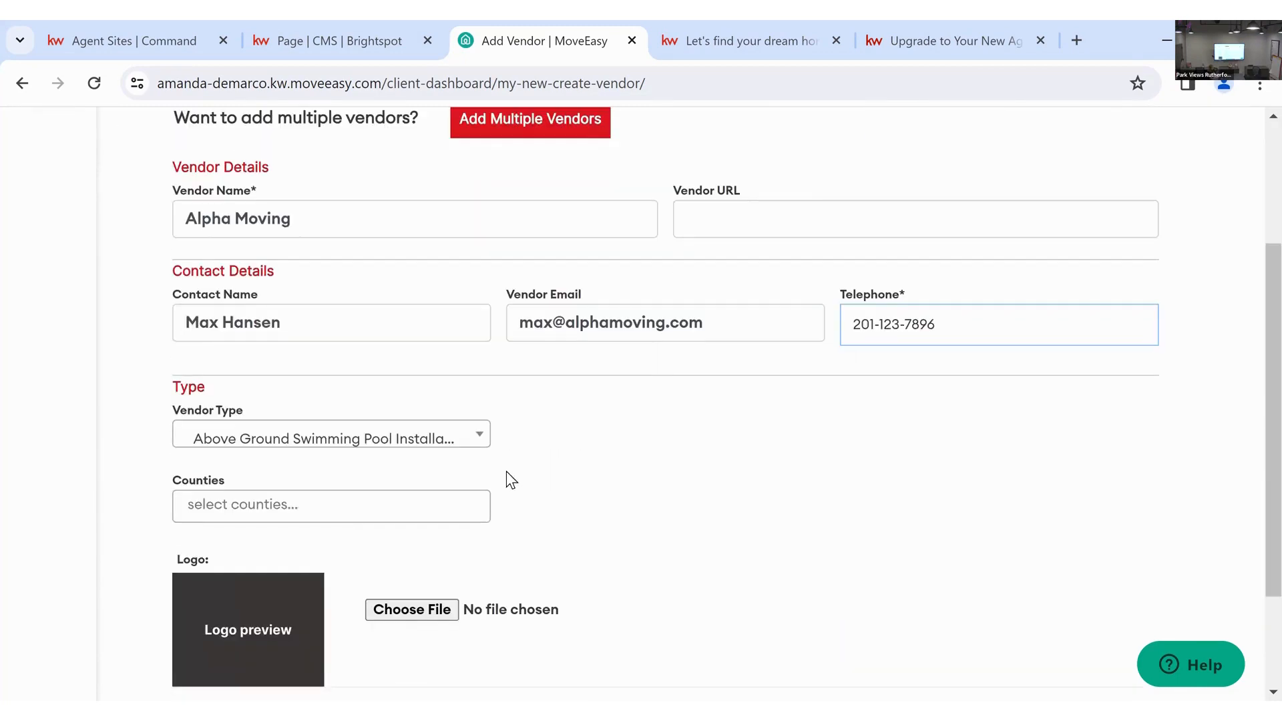
click(477, 440)
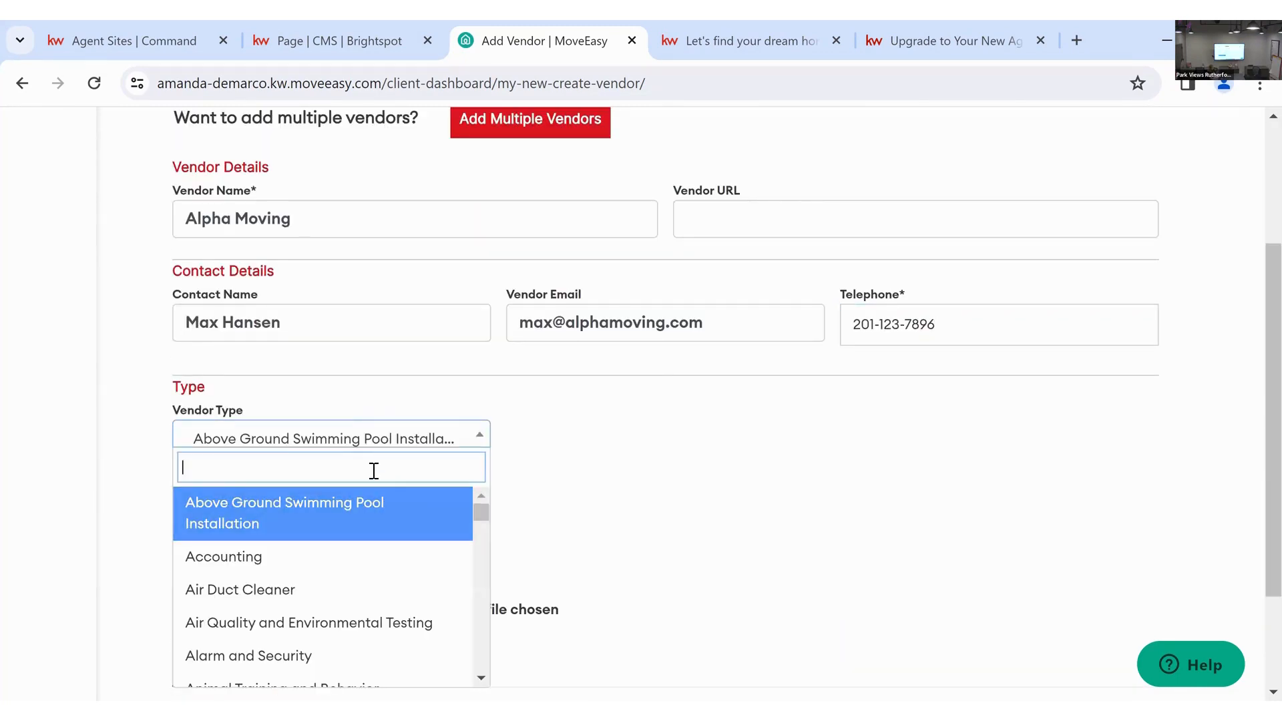
text(moving)
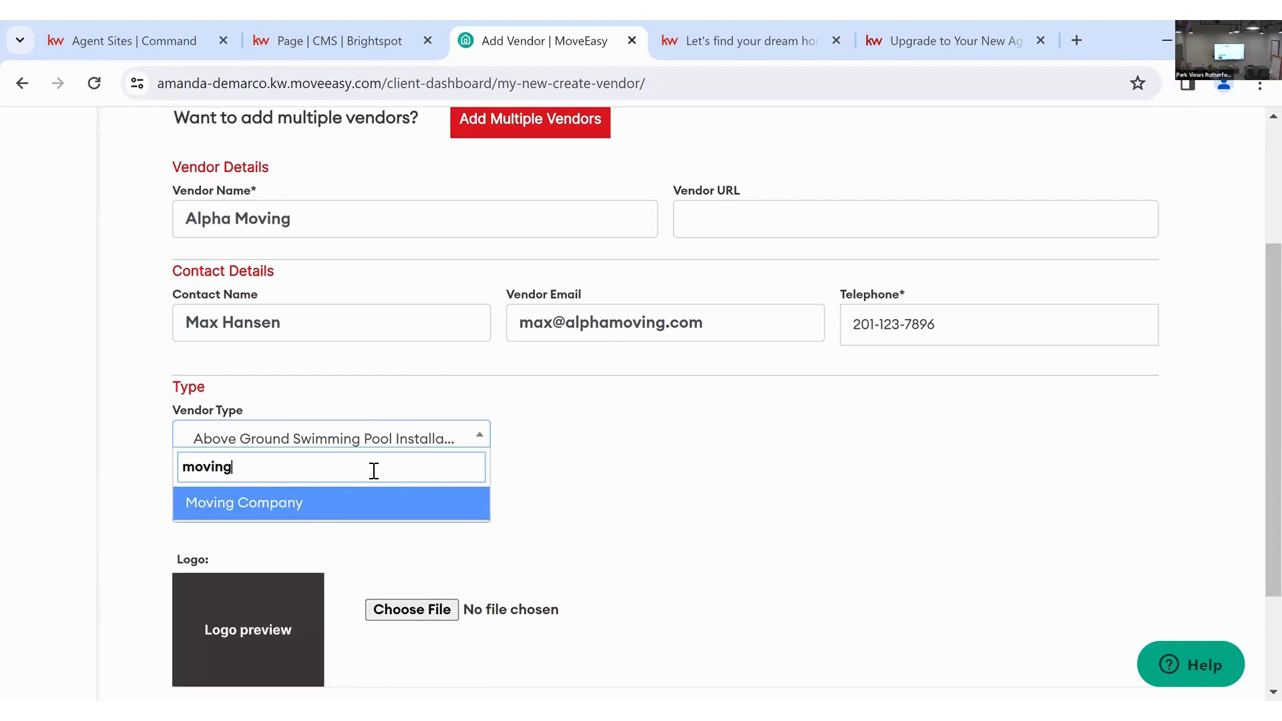
click(354, 506)
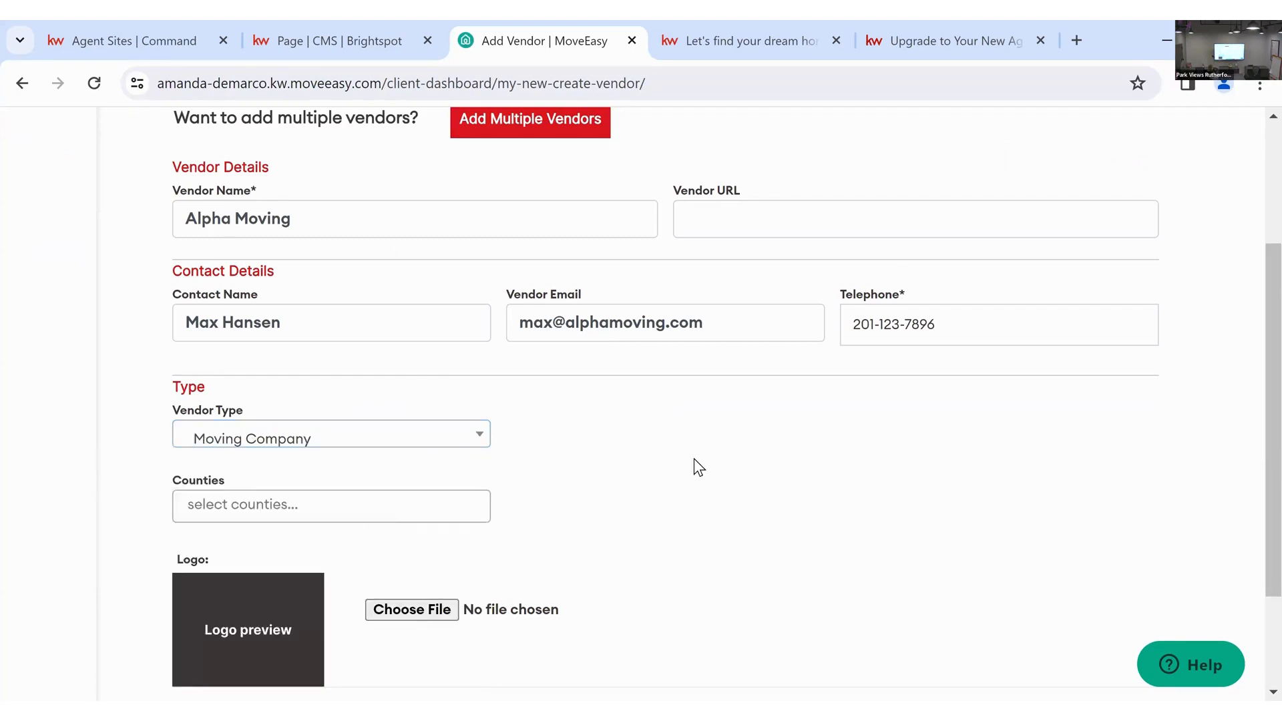
scroll(695, 460, down, 2)
scroll(694, 461, down, 1)
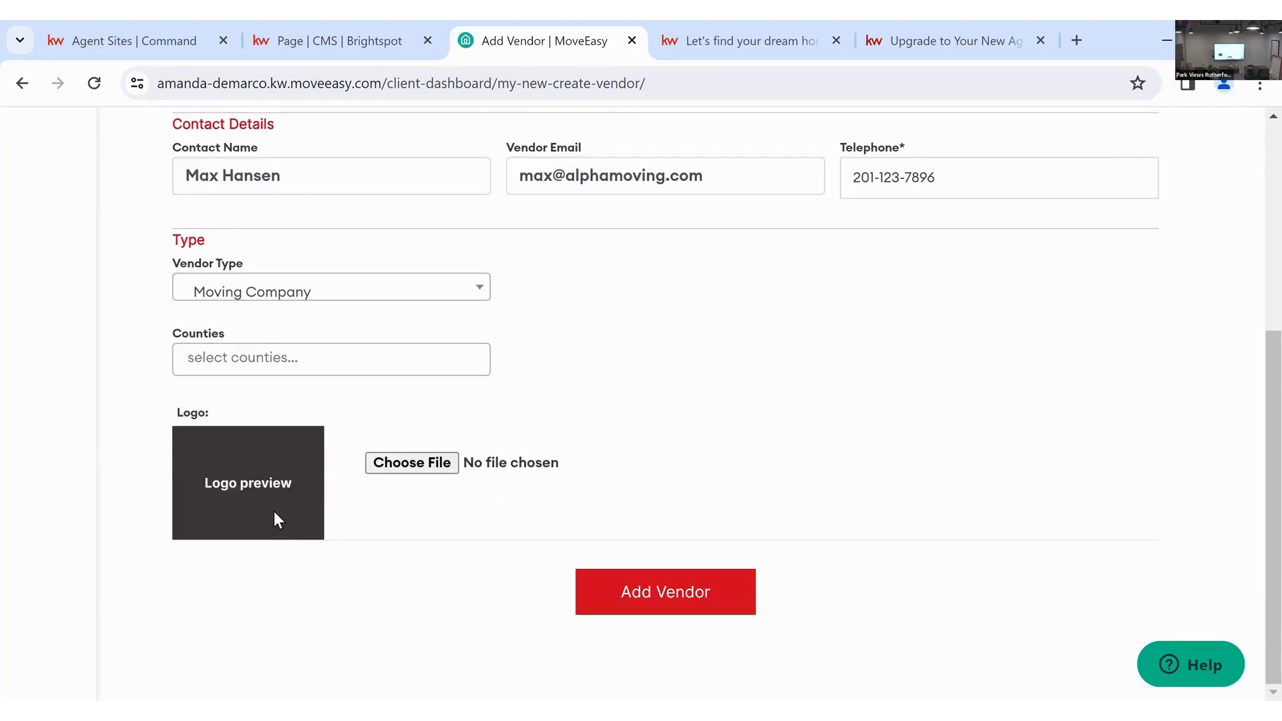
click(431, 348)
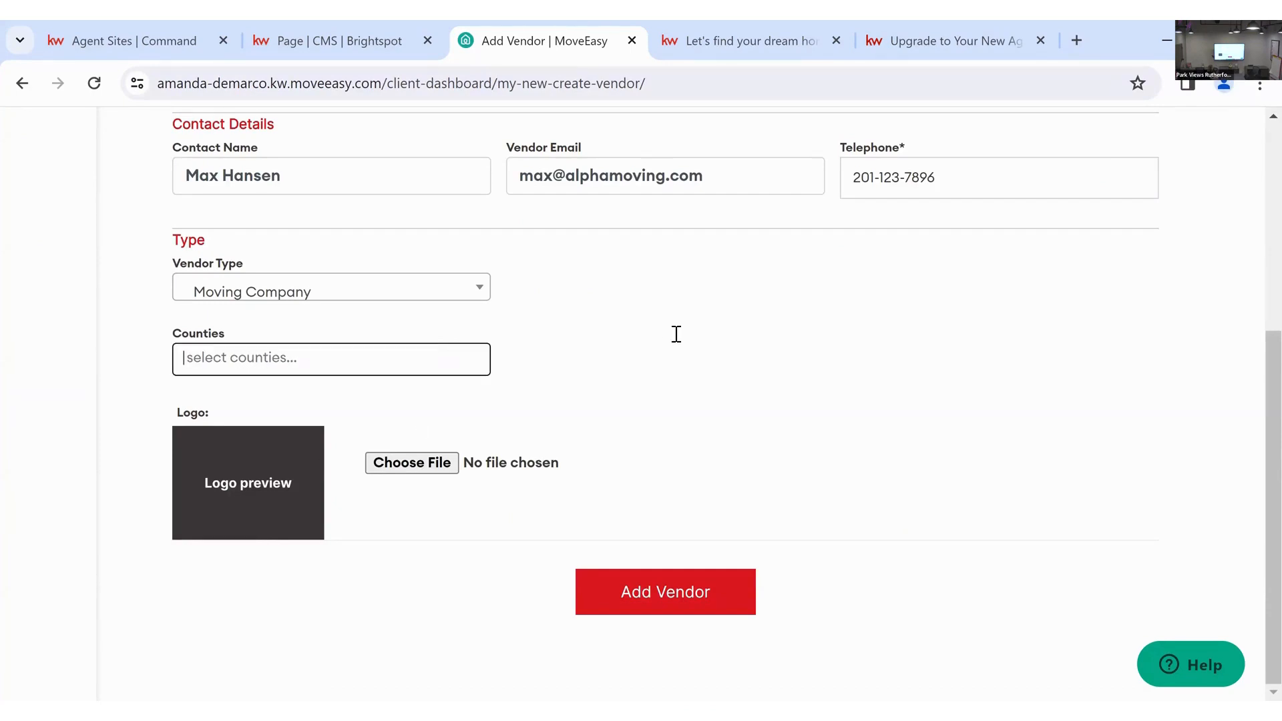
click(678, 603)
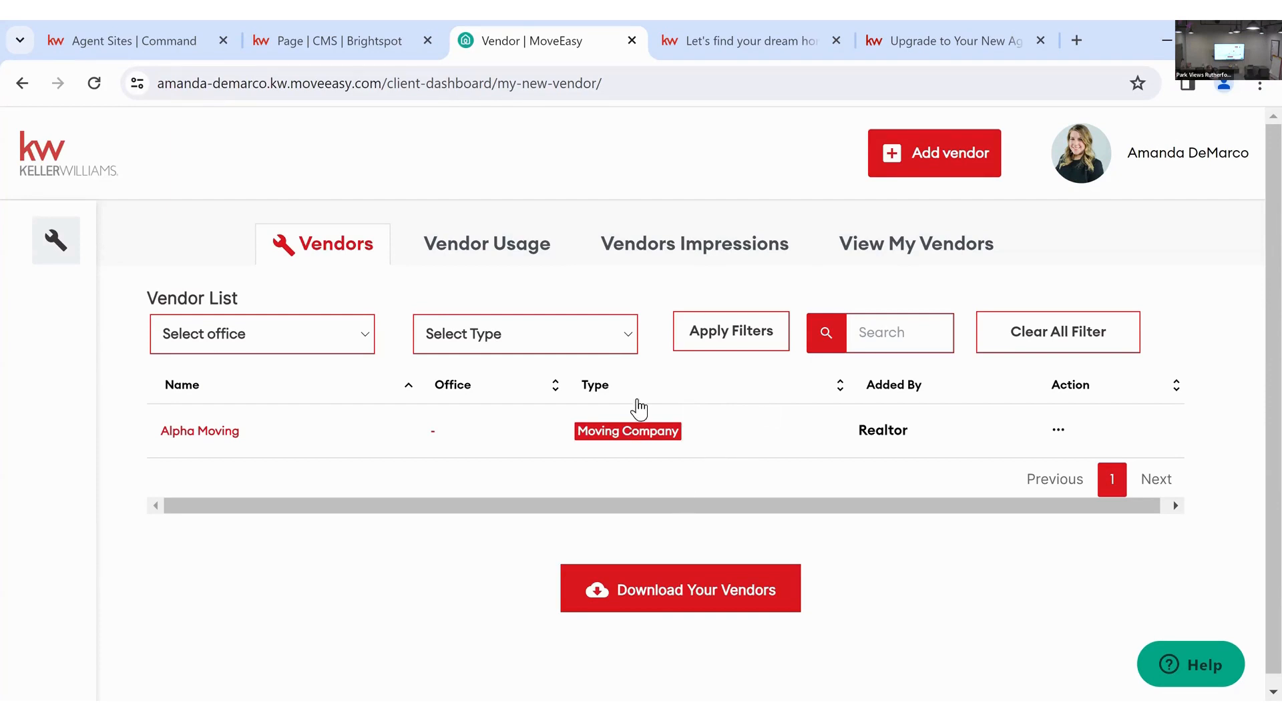
click(366, 47)
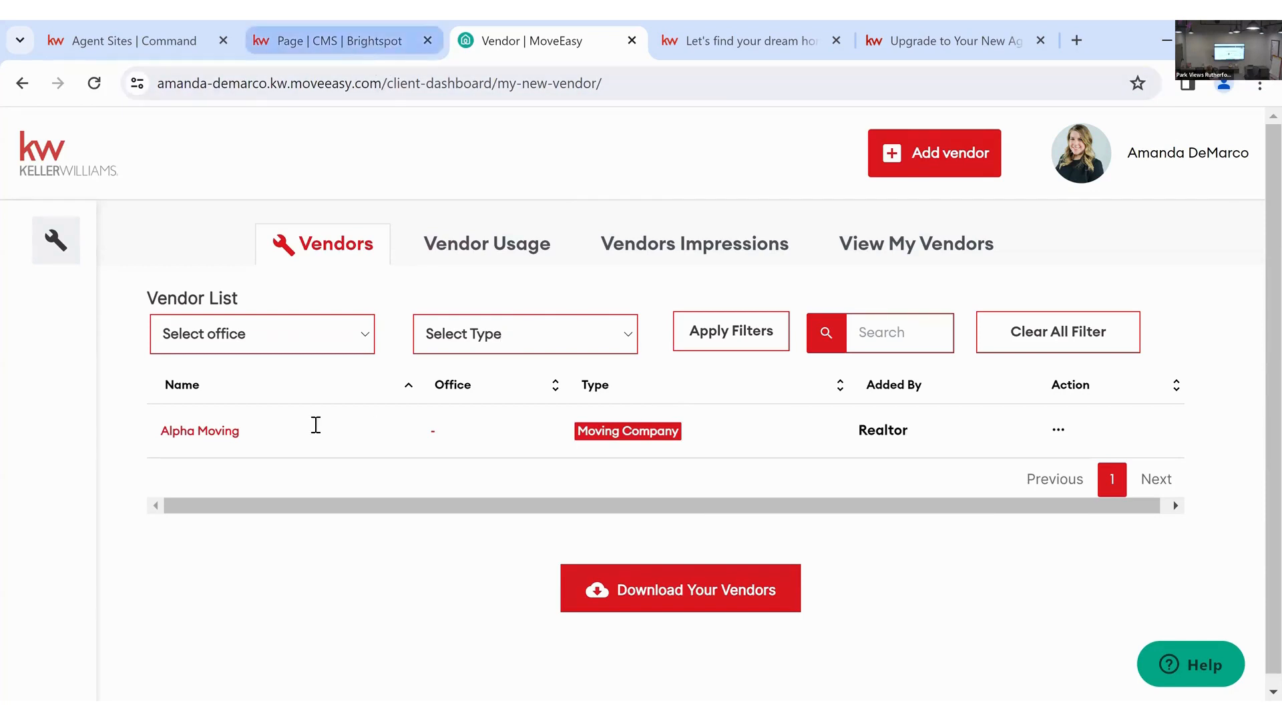
scroll(198, 464, down, 6)
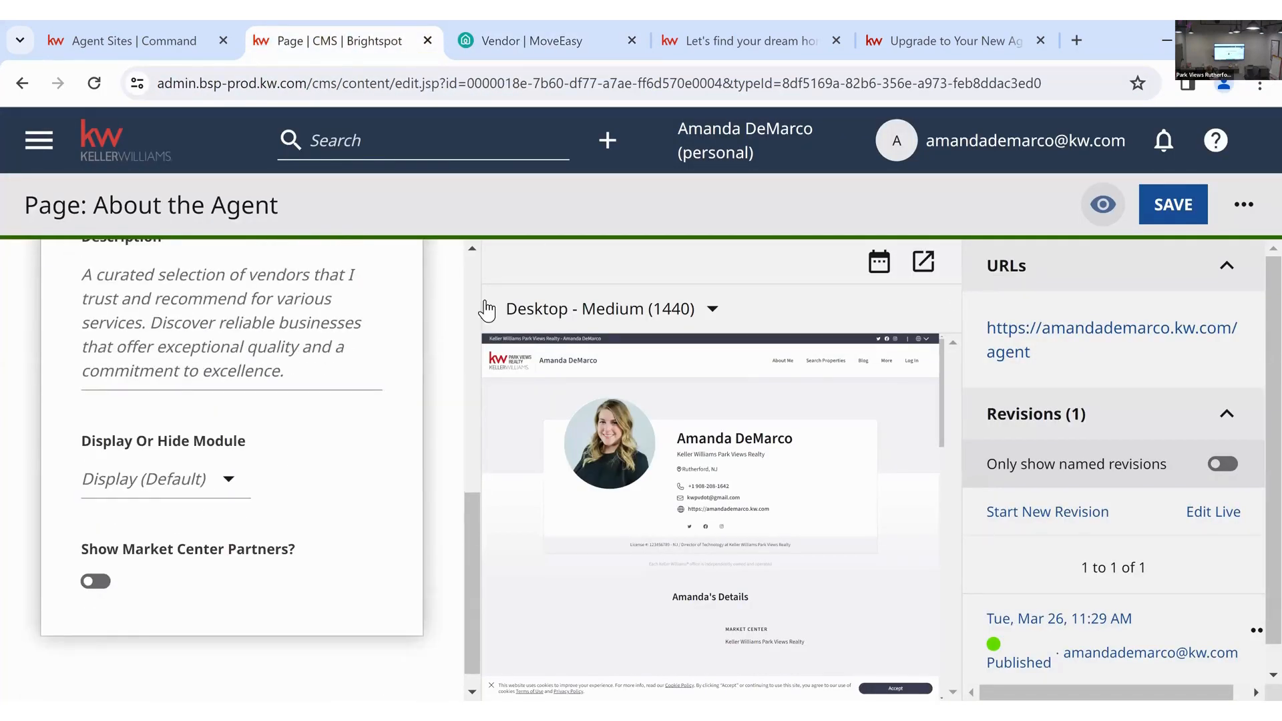
- Expand the Agent Details Module, go to the Dashboard via the navigation panel, then view the live site
scroll(365, 332, up, 8)
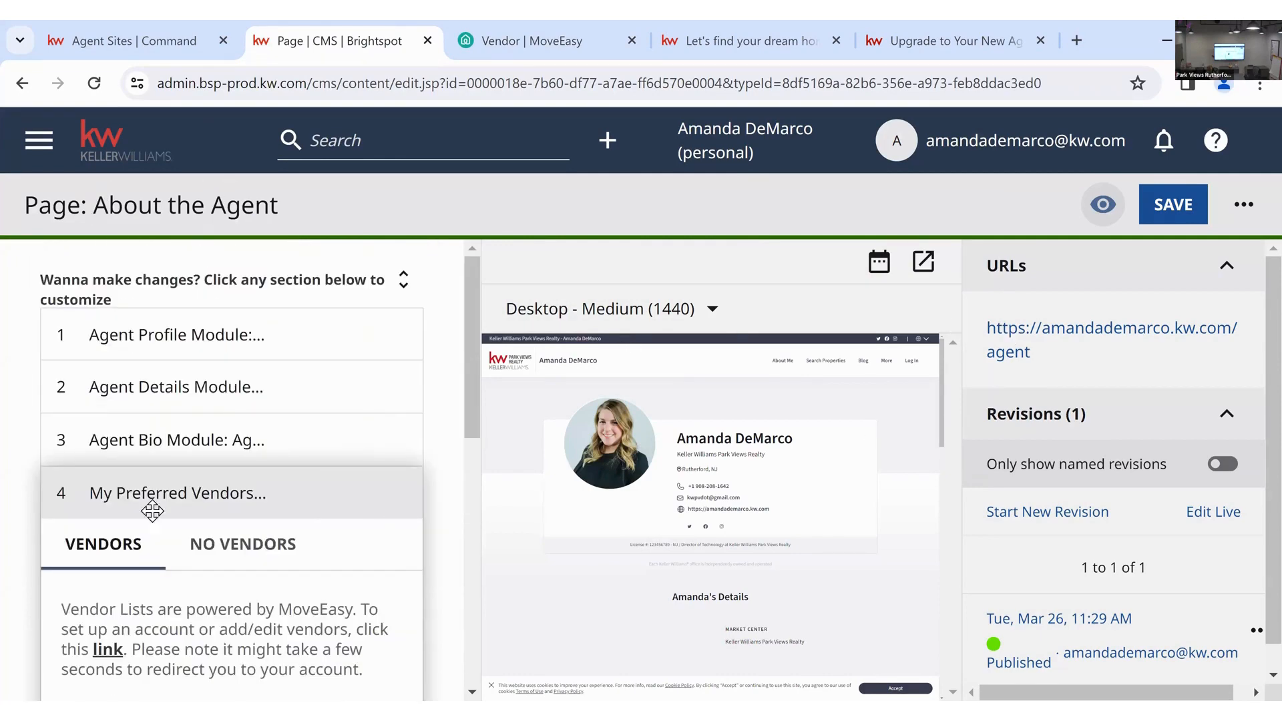
click(143, 388)
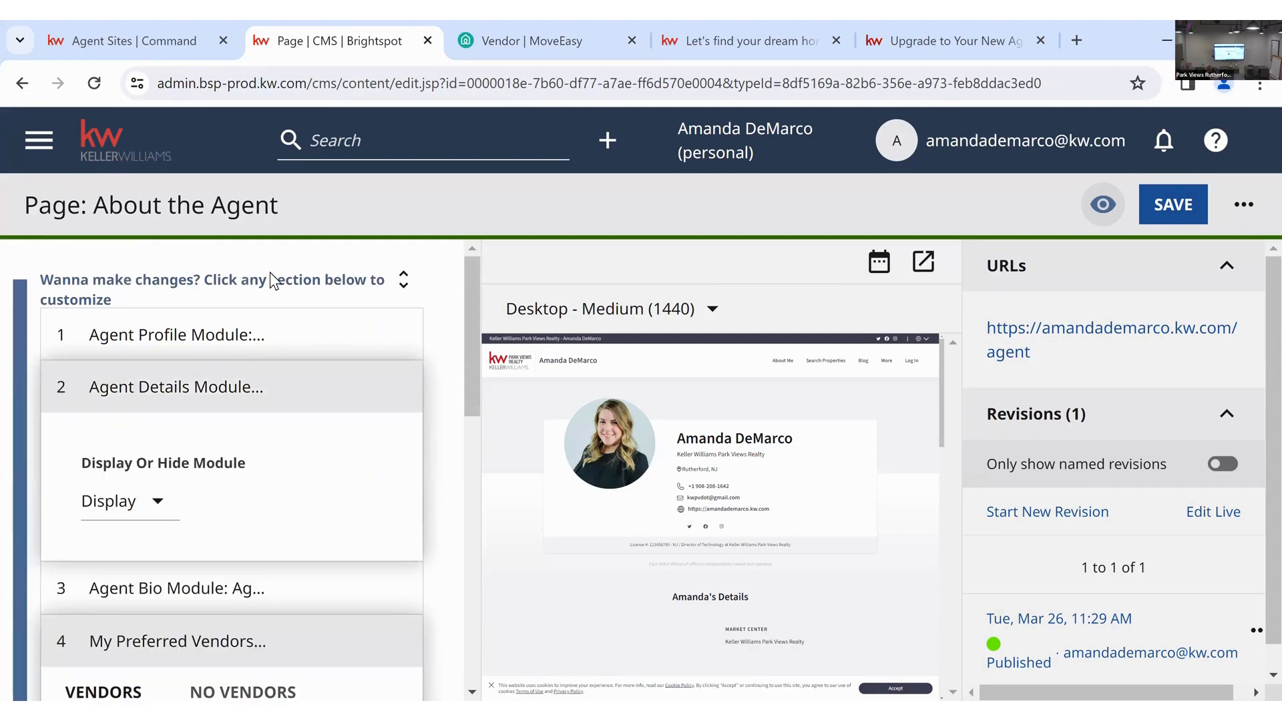
click(38, 140)
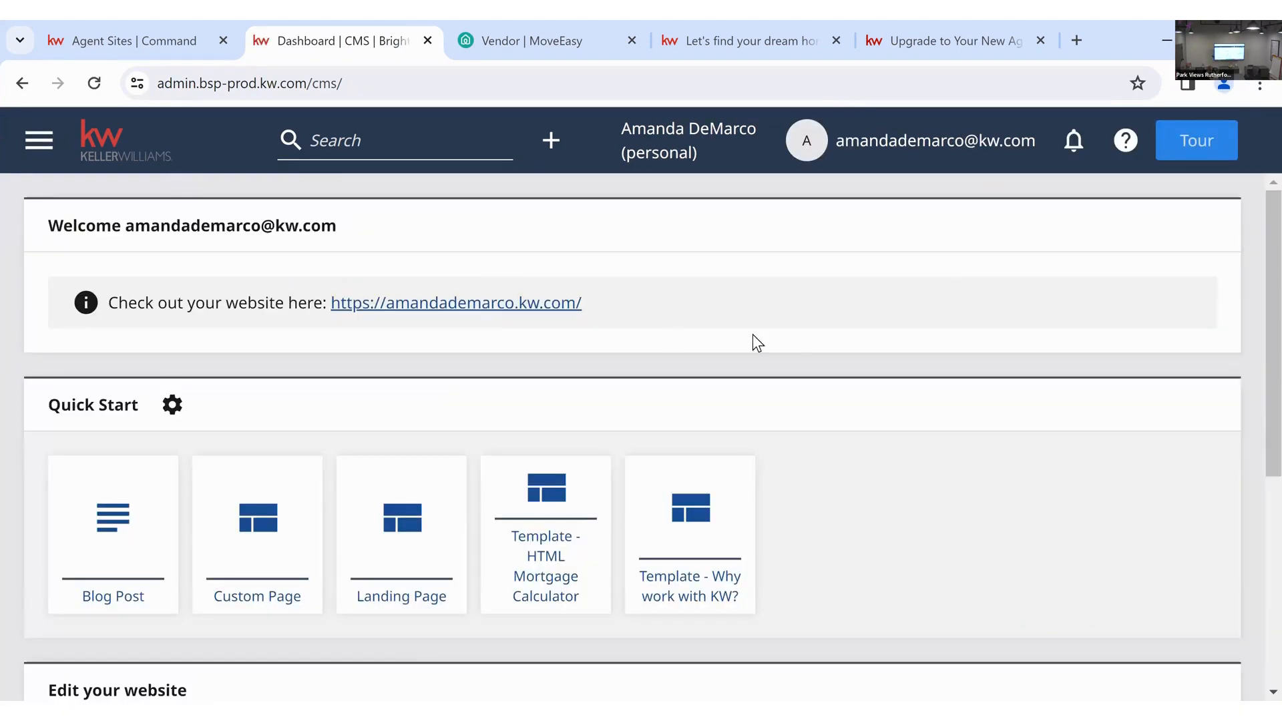
scroll(823, 344, down, 5)
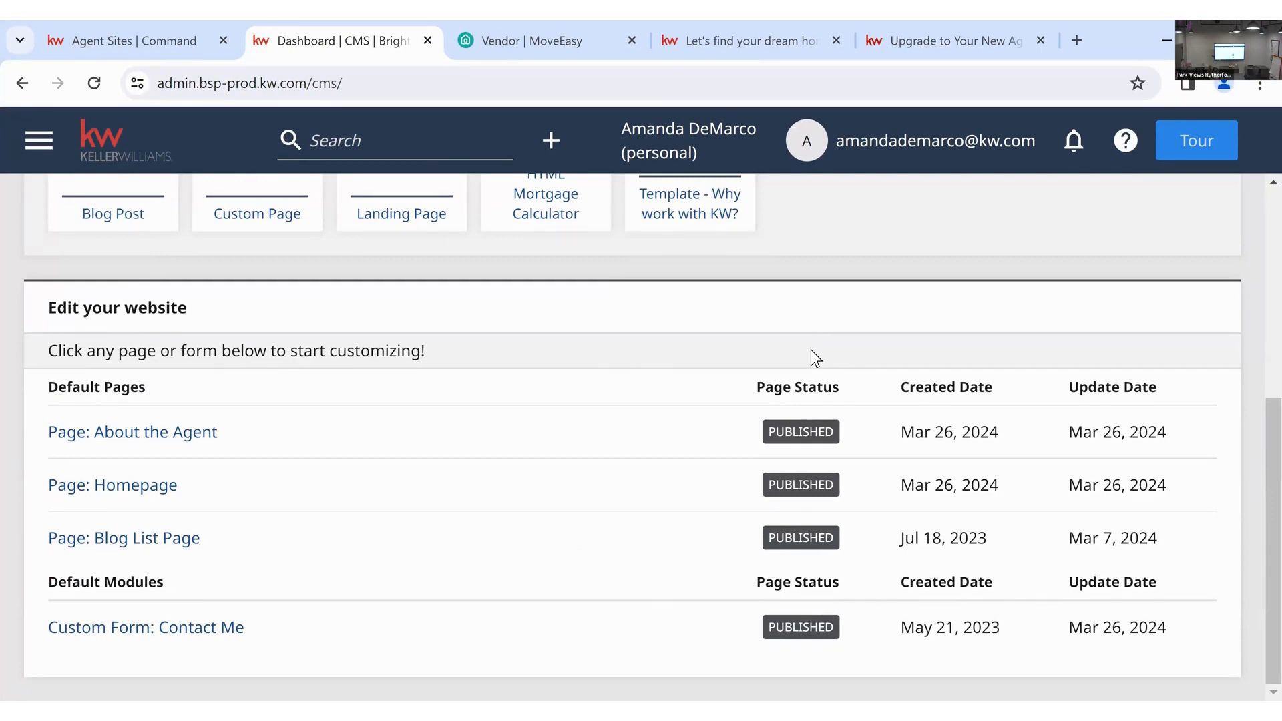
scroll(813, 354, up, 5)
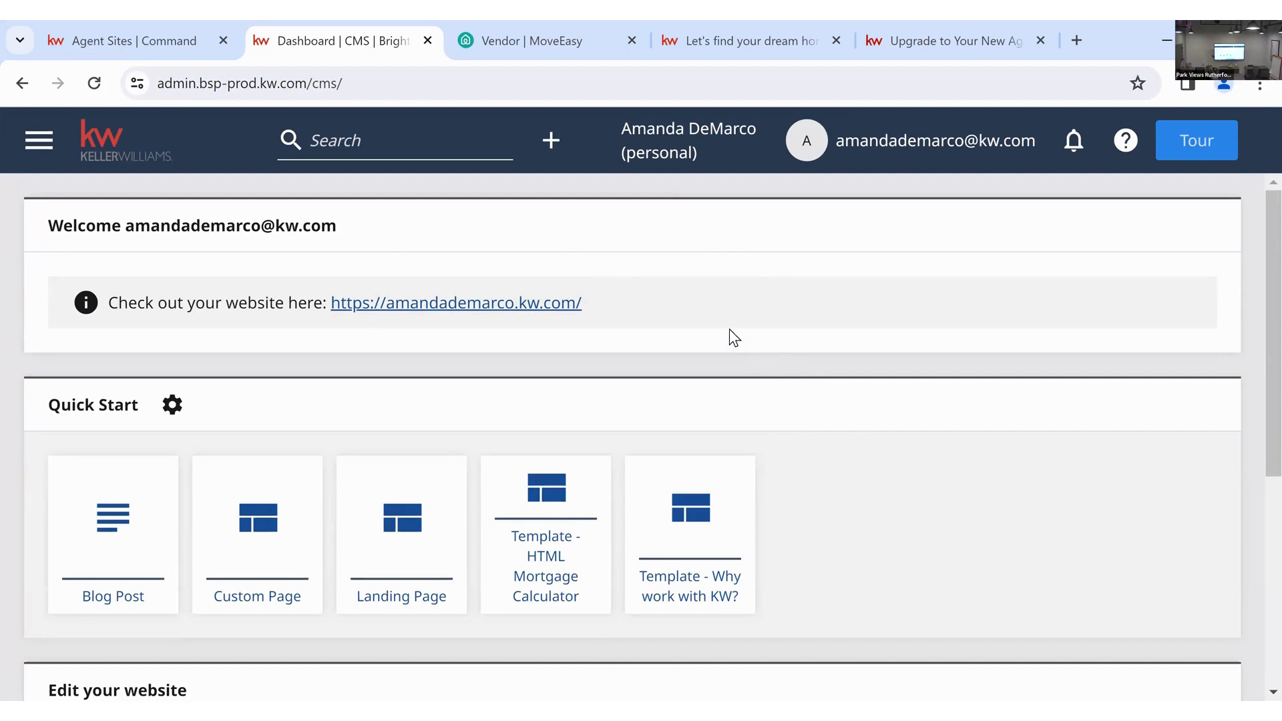
click(793, 39)
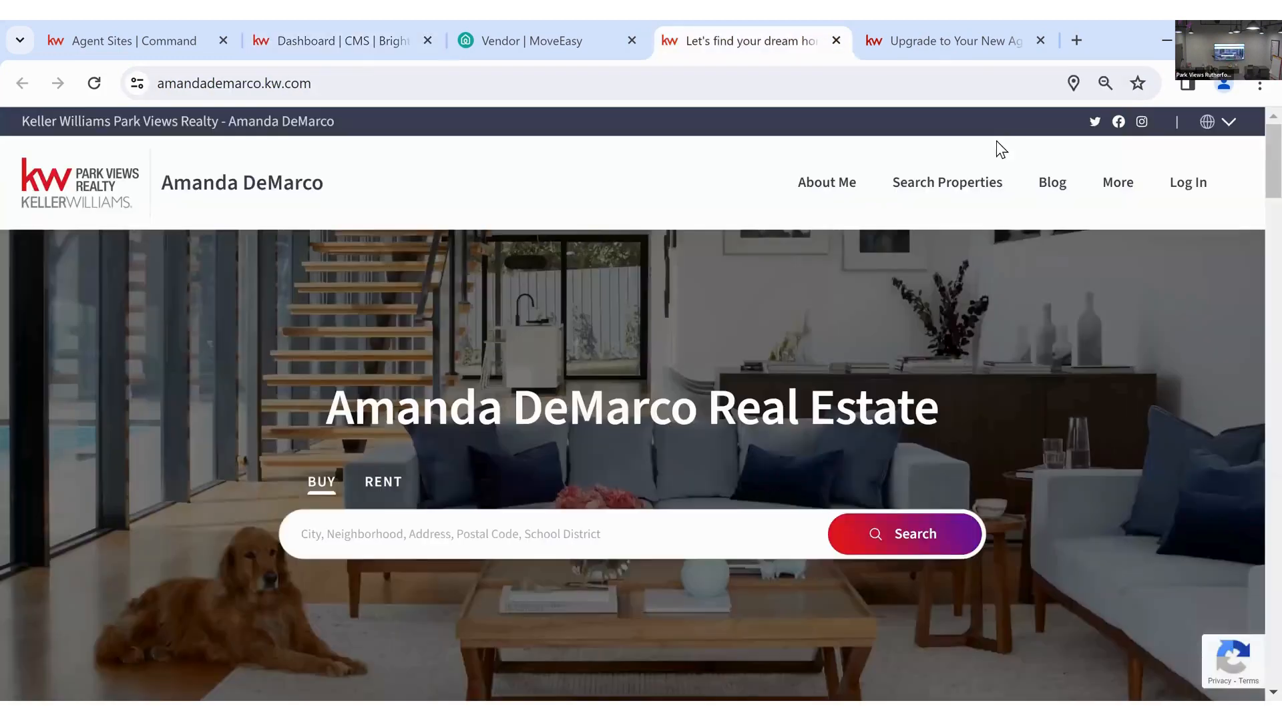
- On About Me, view all preferred vendors and Alpha Moving's message form, then close both
click(826, 187)
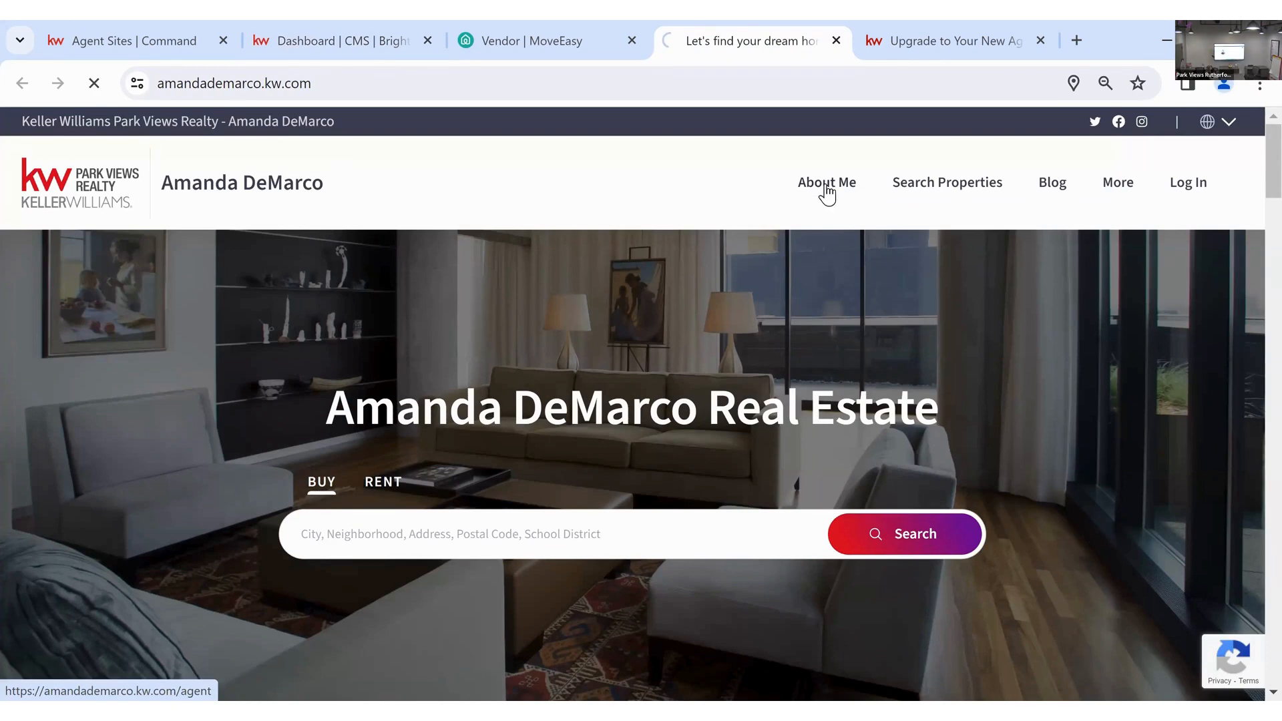
scroll(874, 350, down, 3)
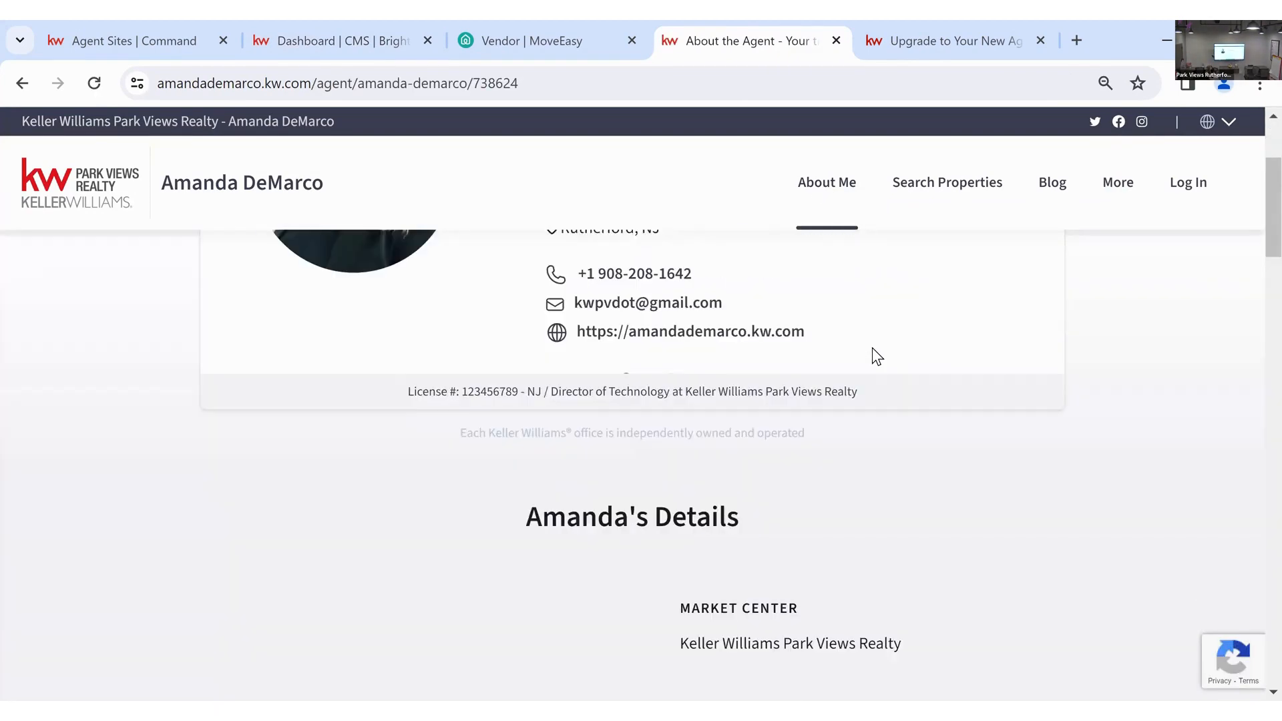
scroll(874, 352, down, 8)
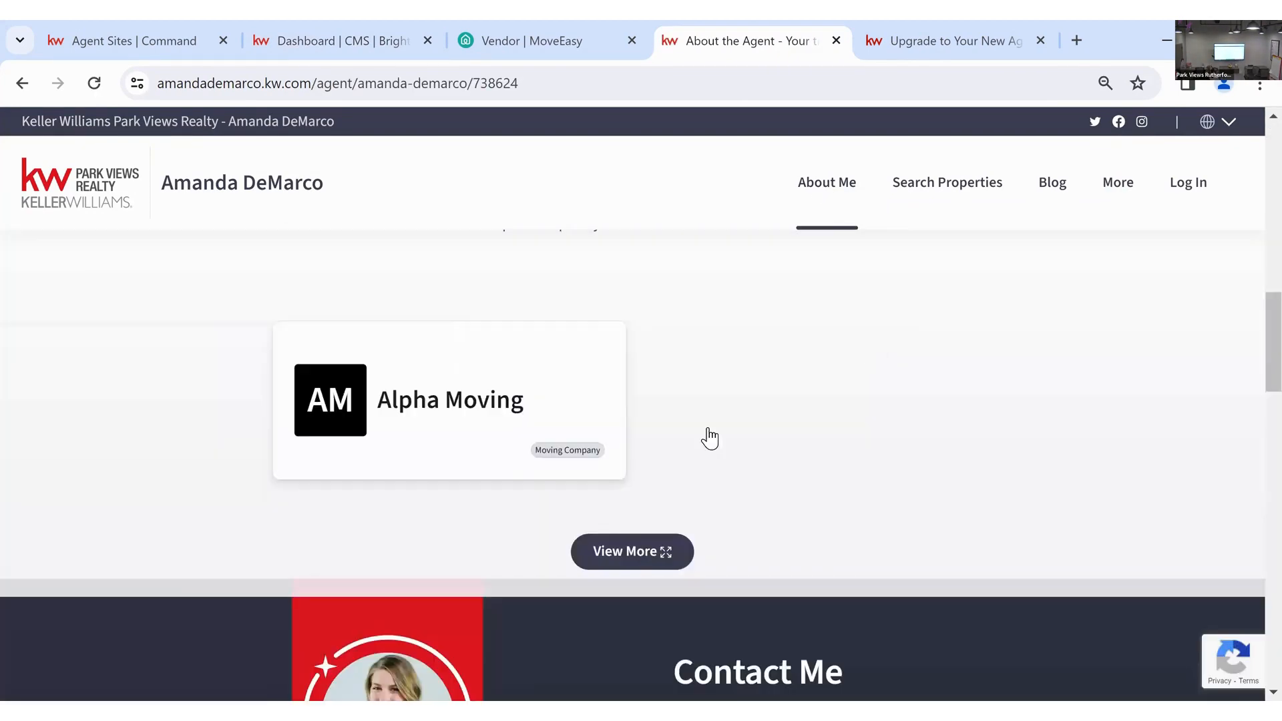
scroll(658, 515, up, 2)
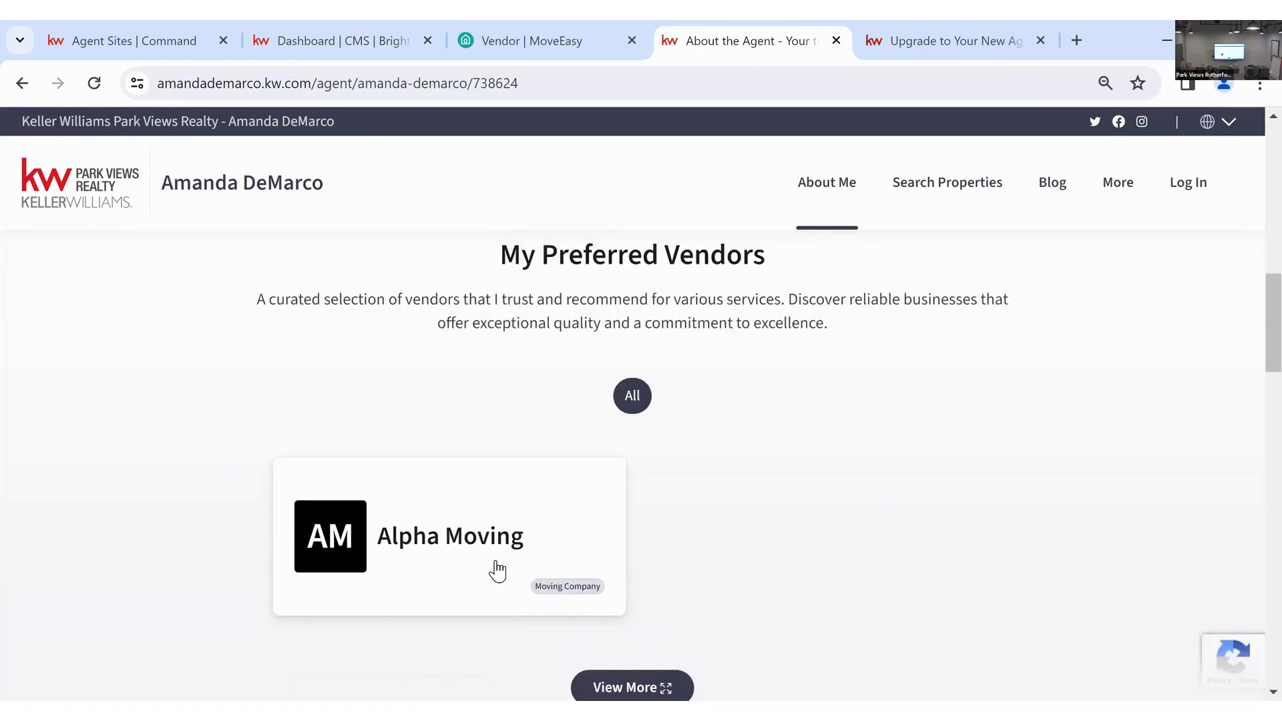
click(591, 538)
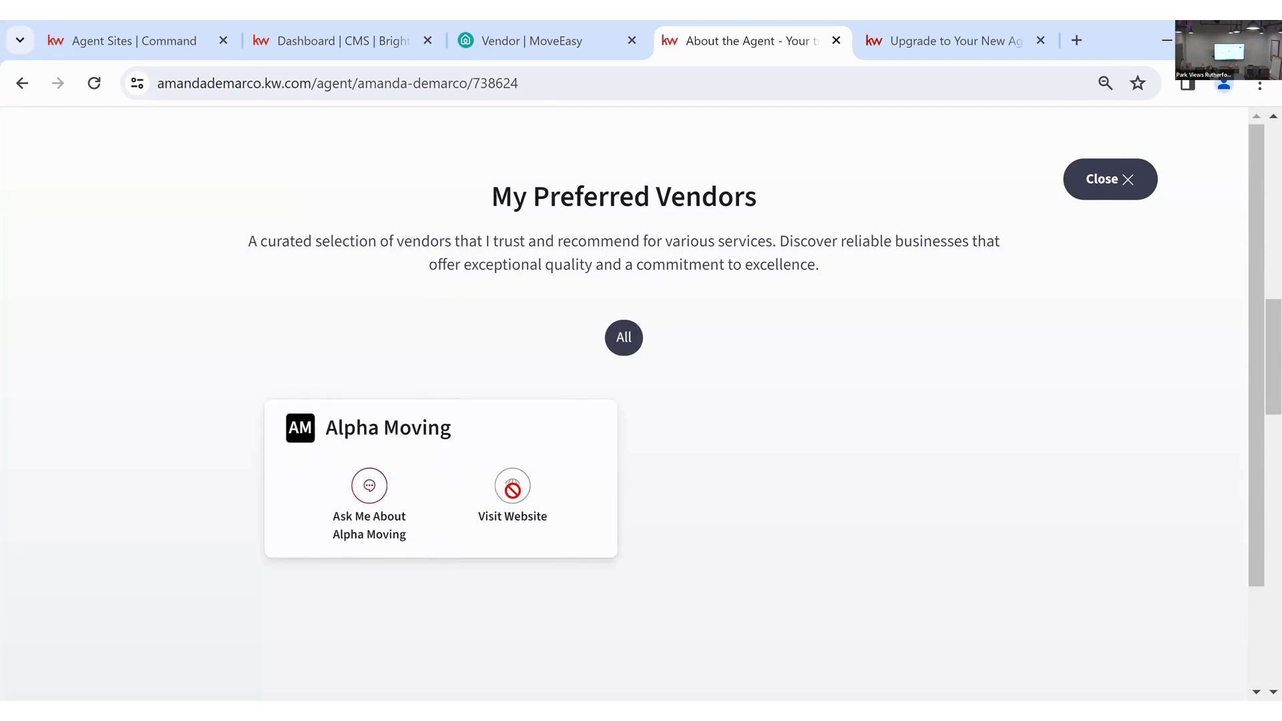
click(436, 553)
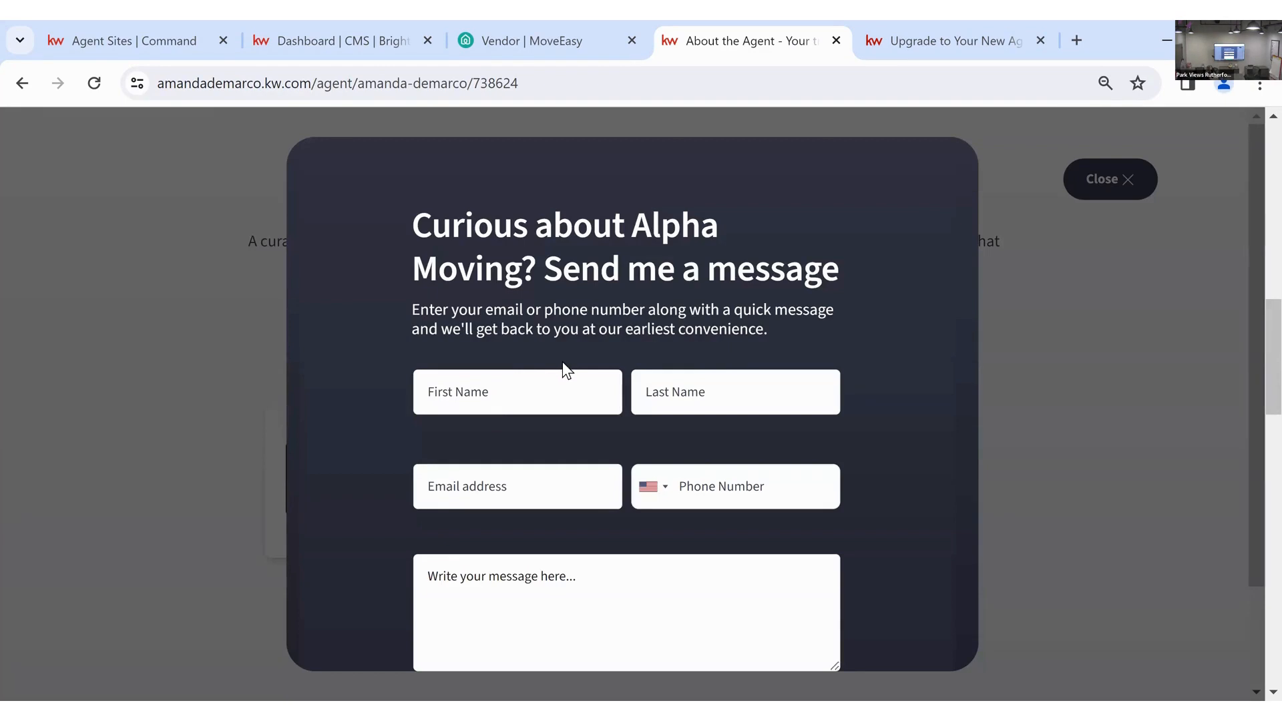
scroll(563, 361, down, 3)
scroll(600, 410, up, 3)
click(1155, 323)
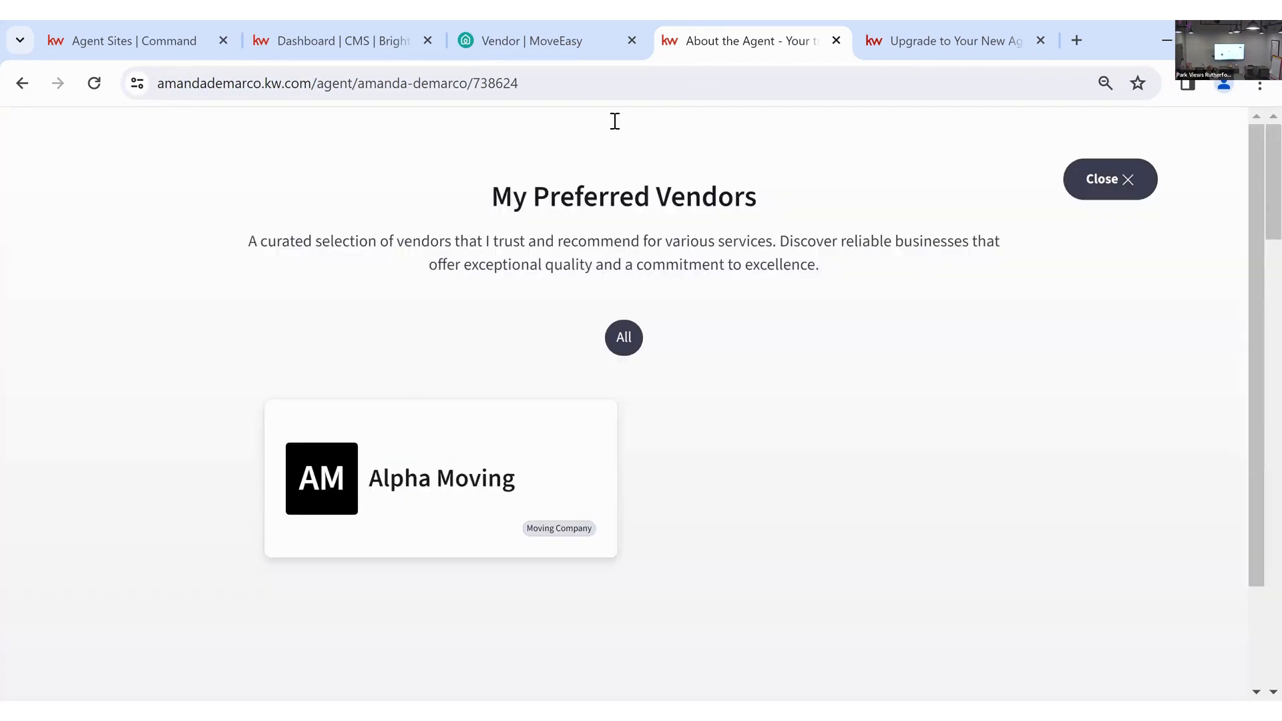
click(1103, 179)
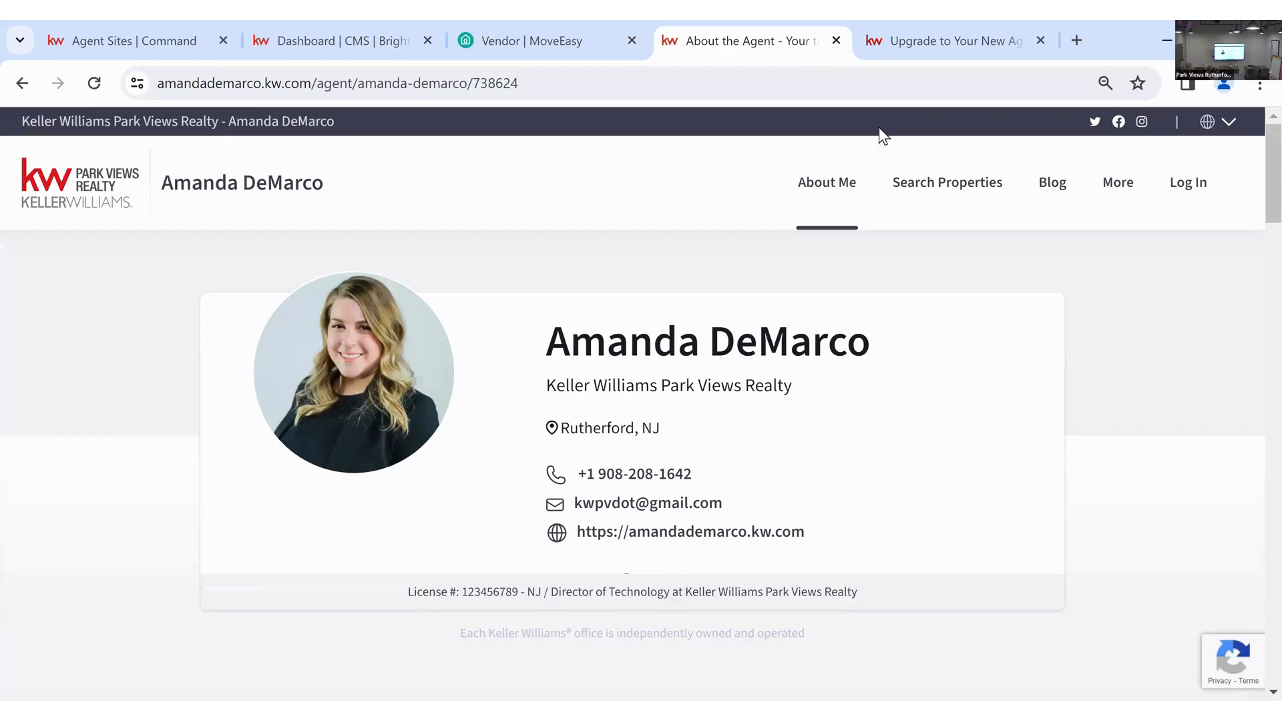
- Browse the Properties For Sale search and More pages, then return to the CMS dashboard
click(990, 191)
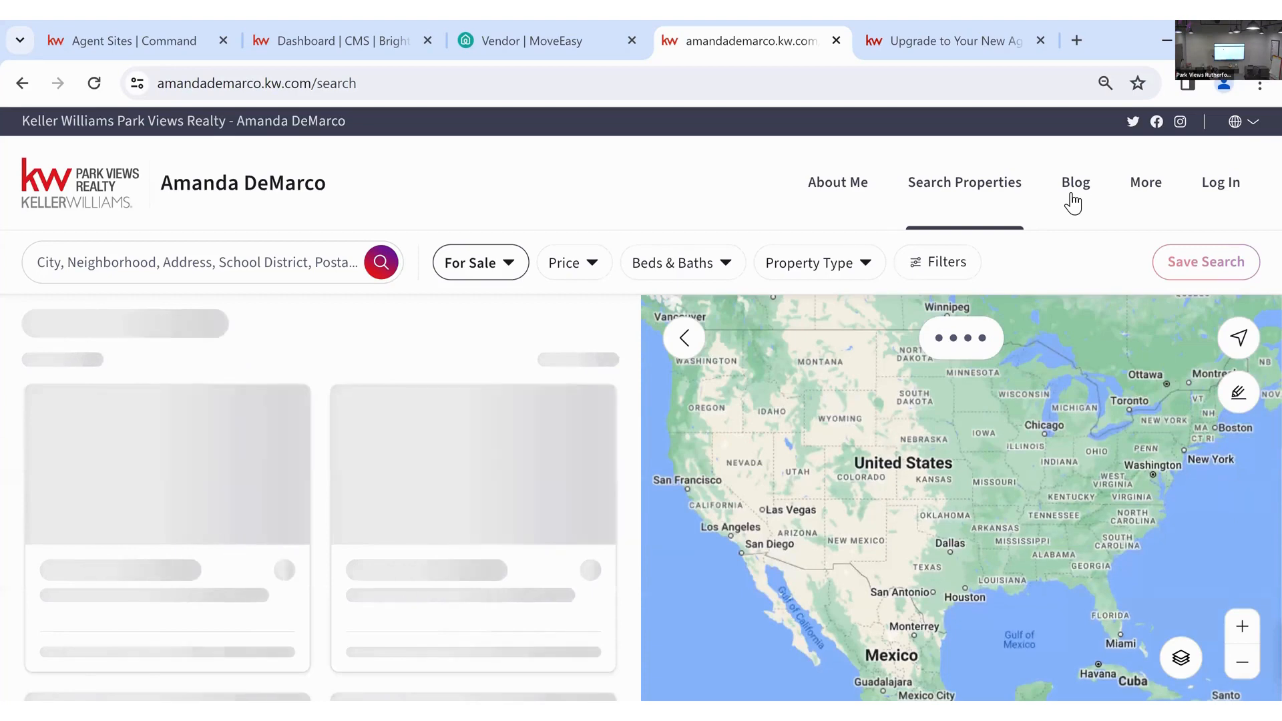
click(1155, 199)
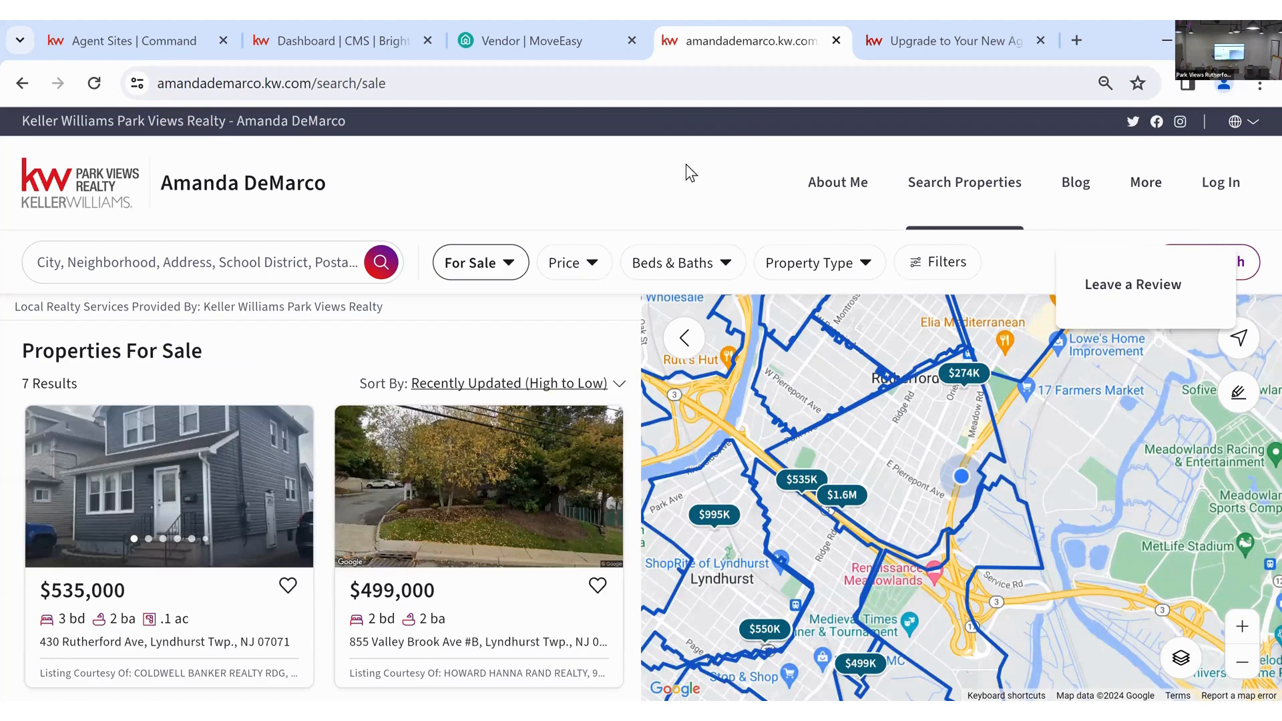
click(343, 26)
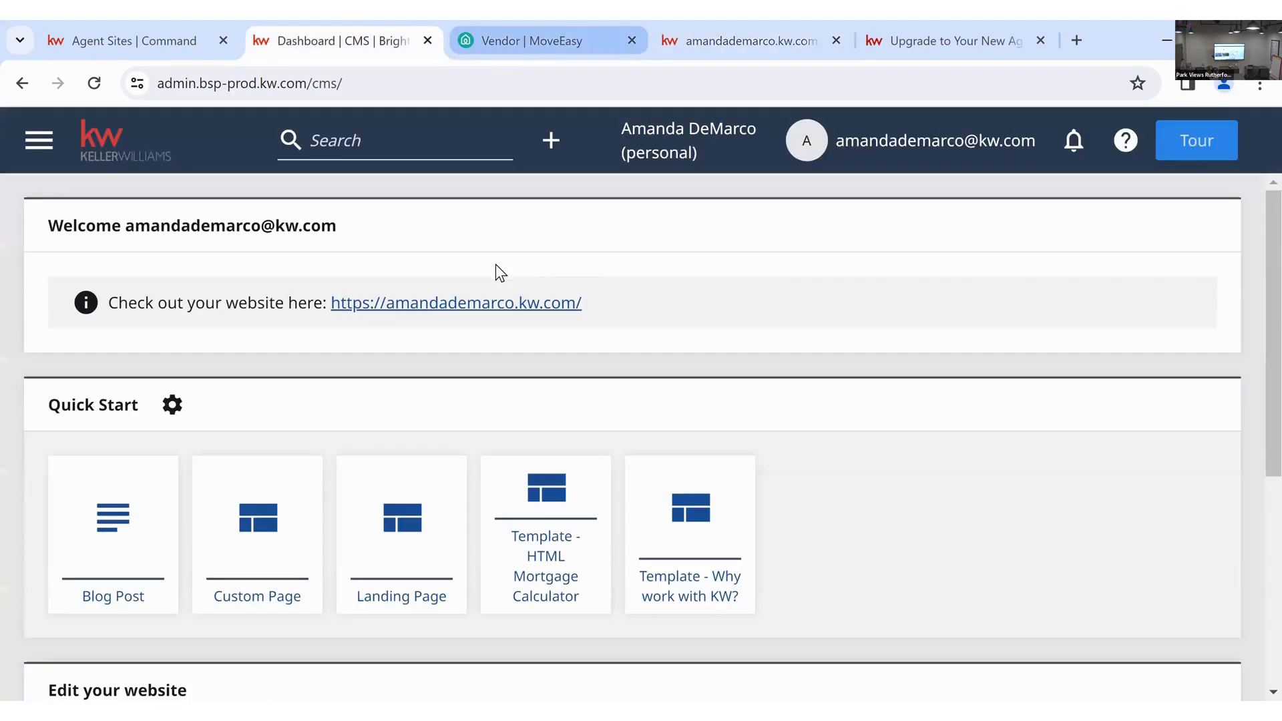
- Open the + Create dropdown listing content types from Blog Post to HTML Embed Module
scroll(823, 346, down, 1)
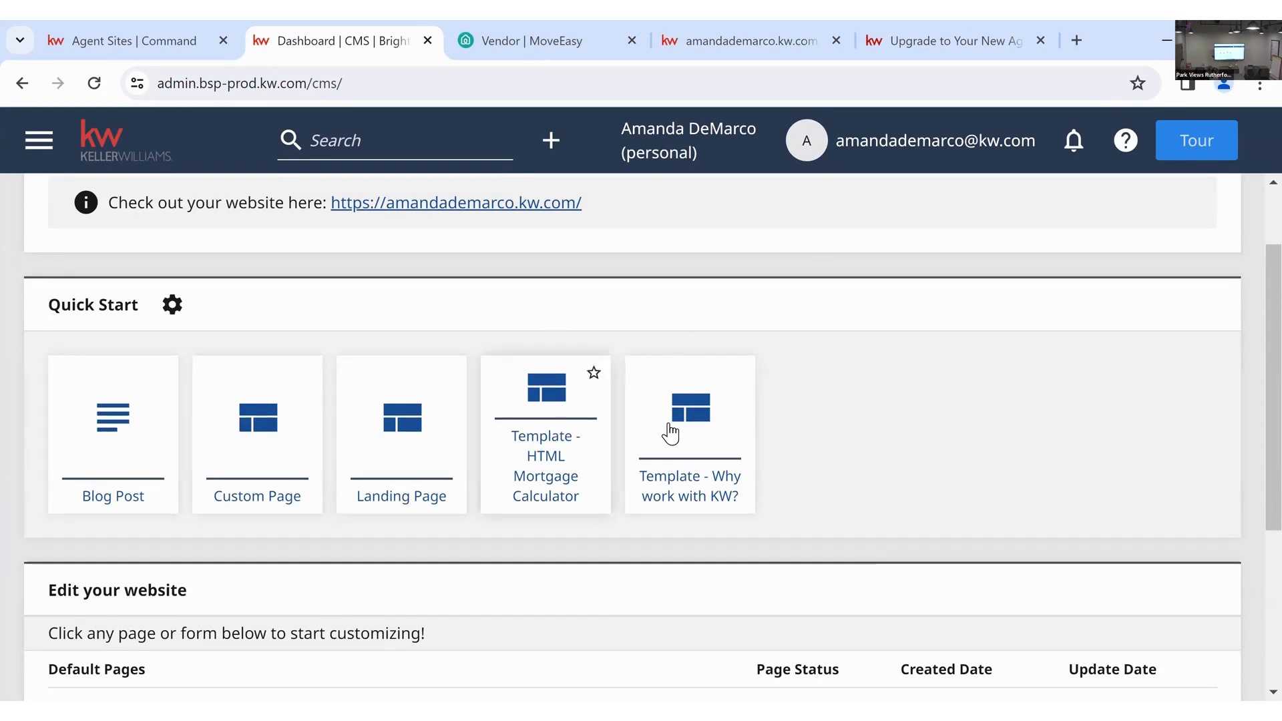
click(550, 142)
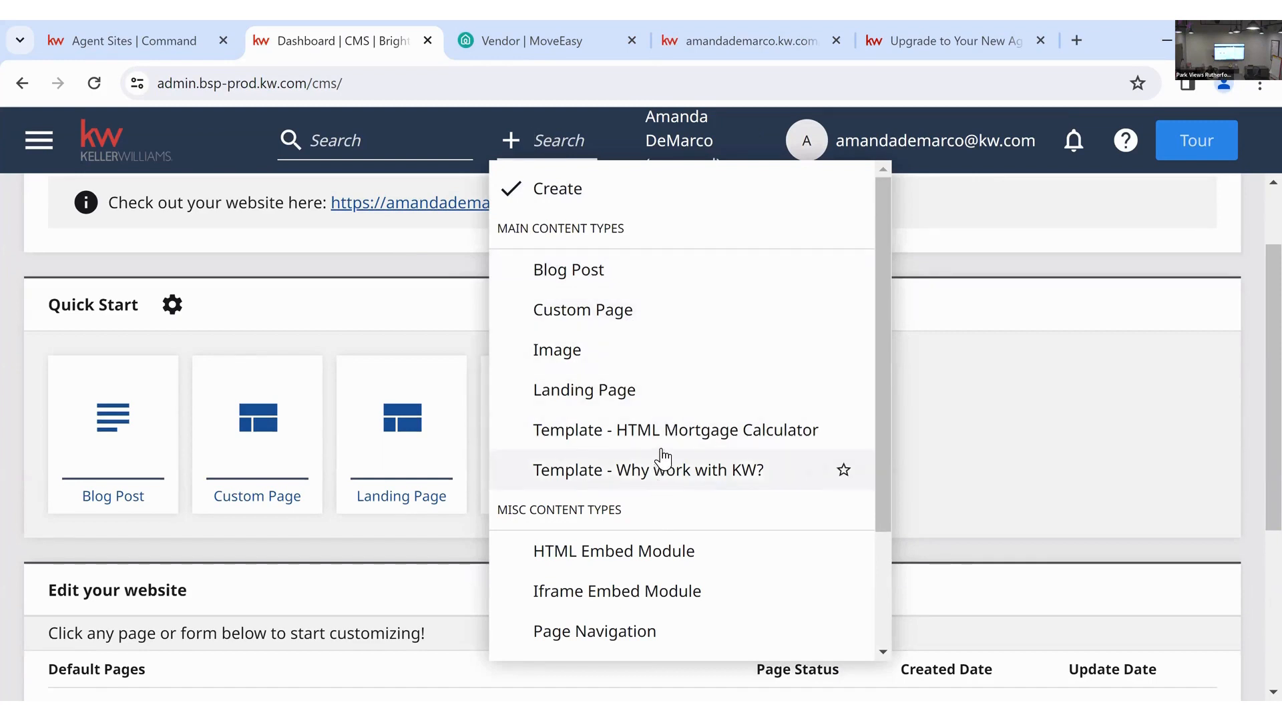
- Choose Template - HTML Mortgage Calculator from the Create list
scroll(660, 481, down, 2)
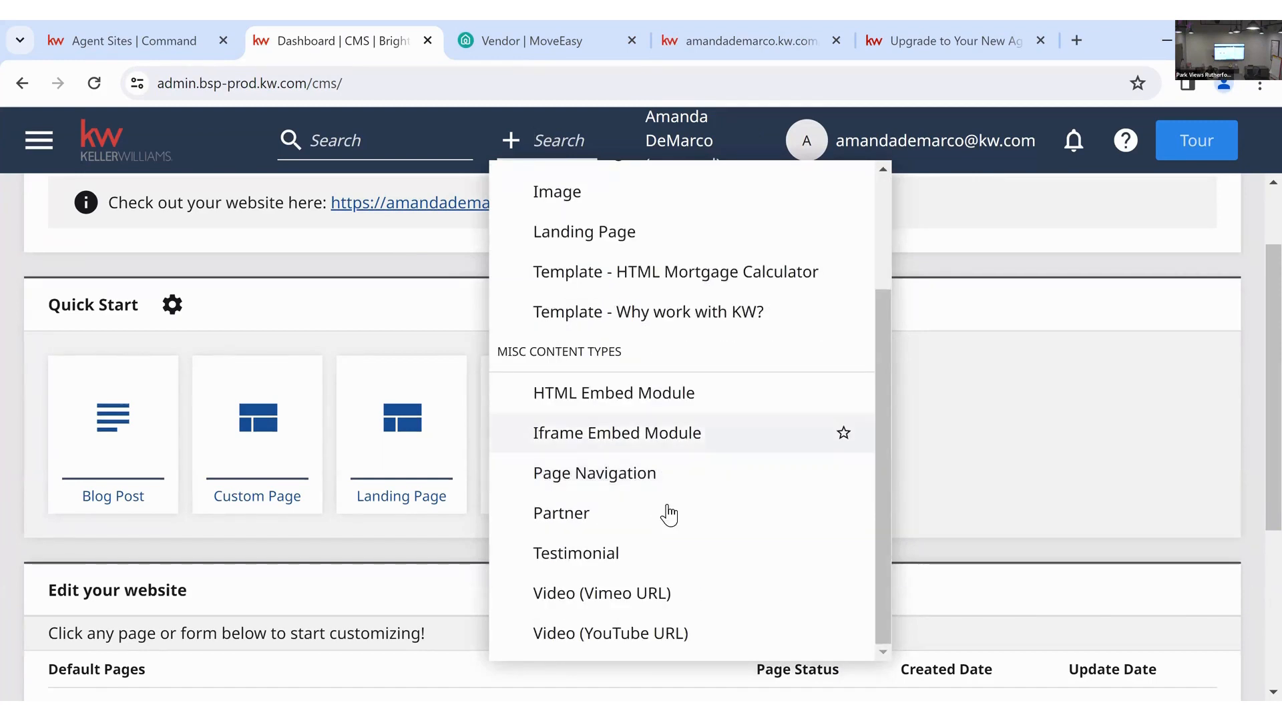
scroll(642, 527, up, 1)
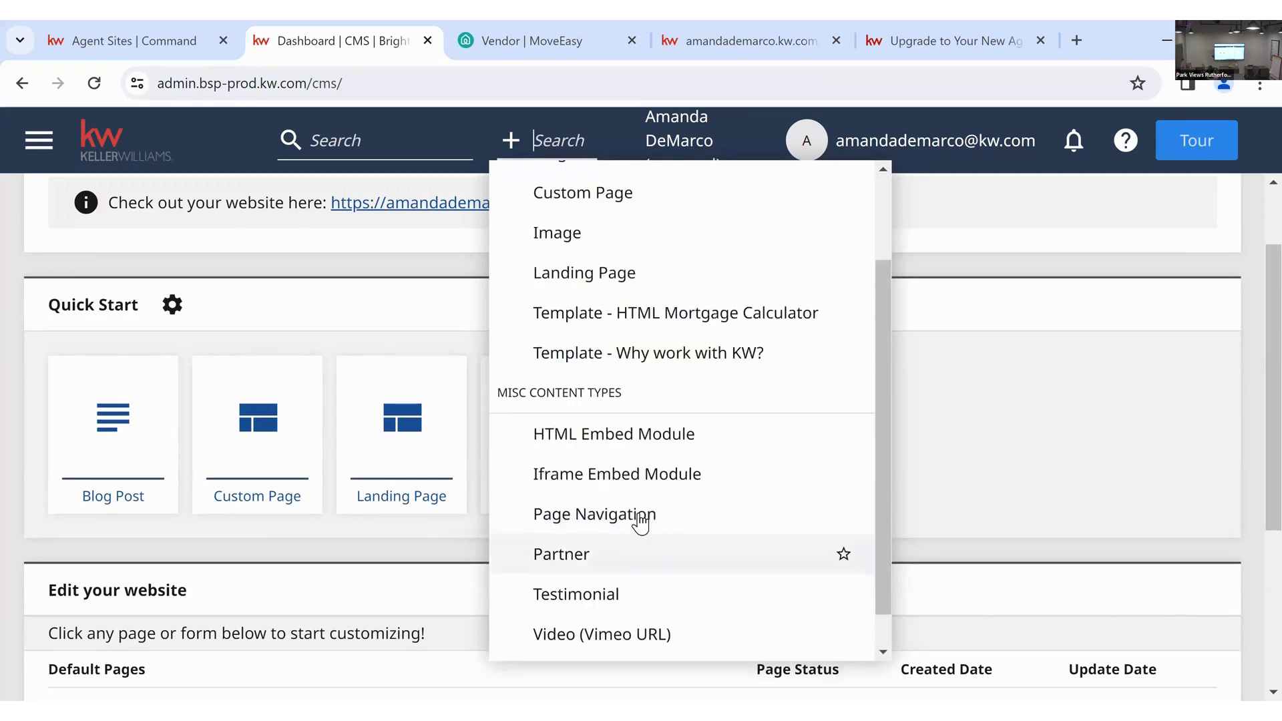
scroll(641, 524, up, 2)
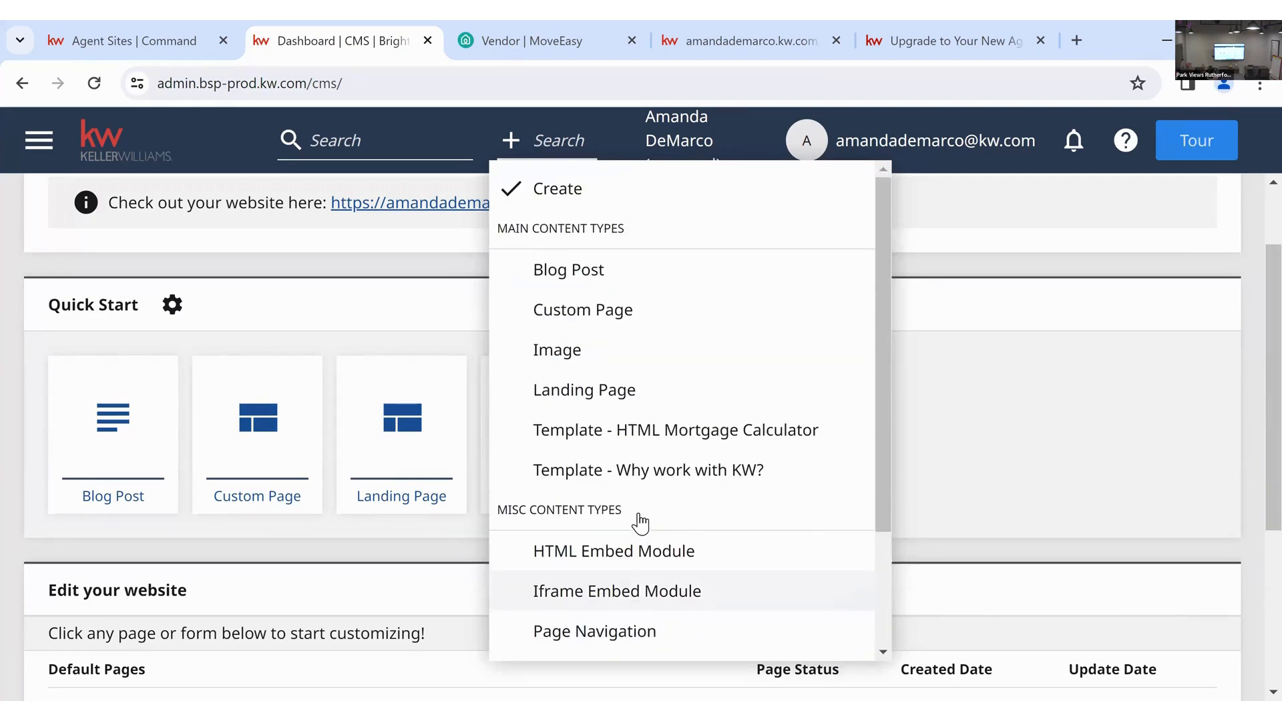
click(675, 430)
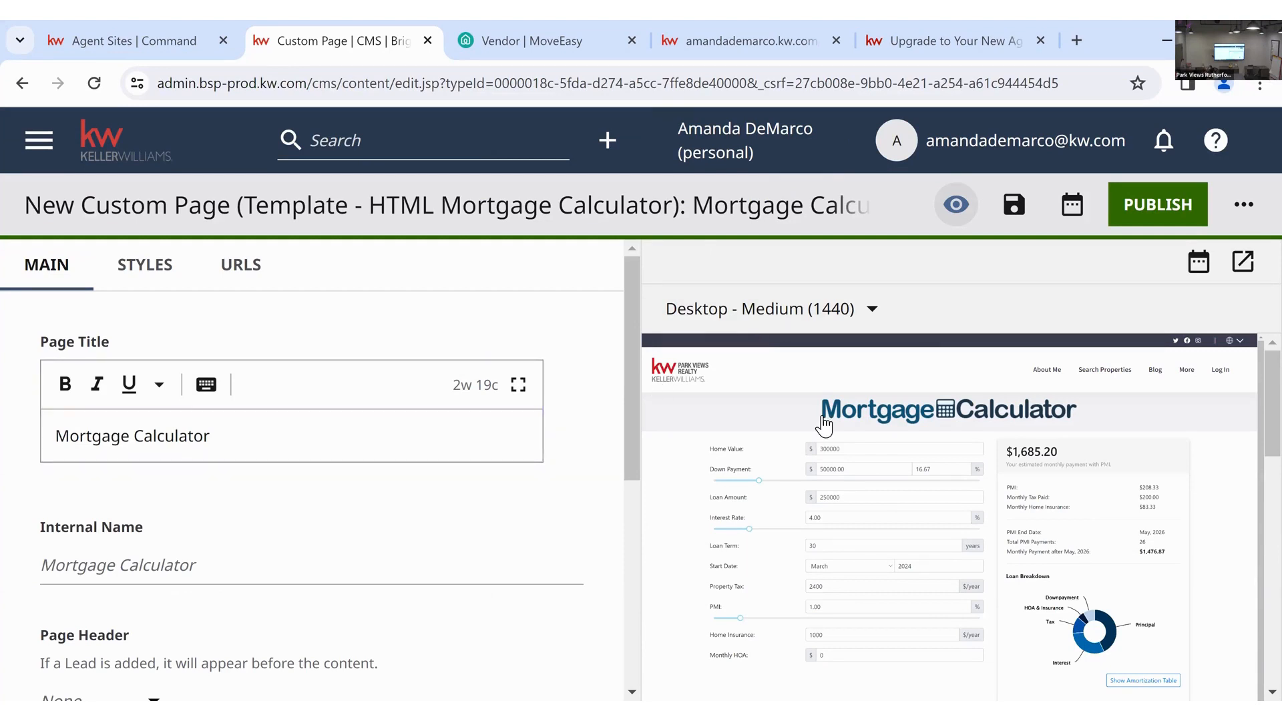
scroll(1017, 419, down, 1)
scroll(932, 537, up, 1)
scroll(329, 508, down, 3)
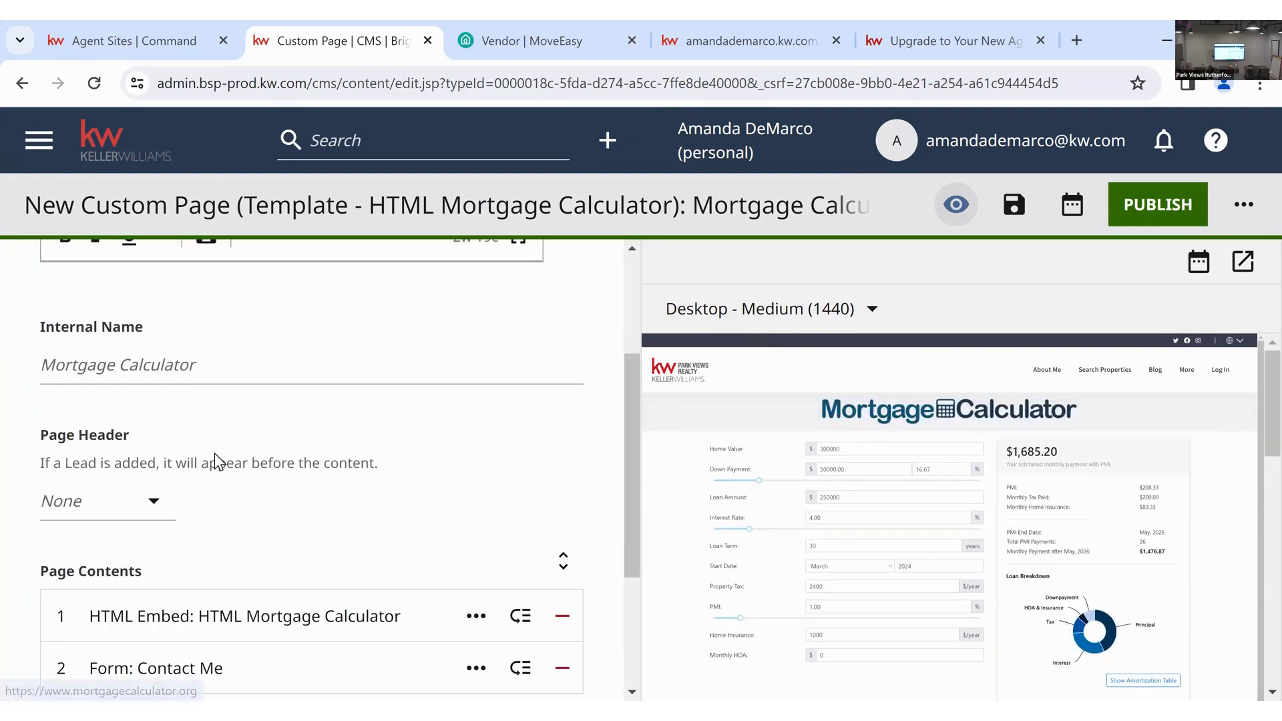
click(166, 514)
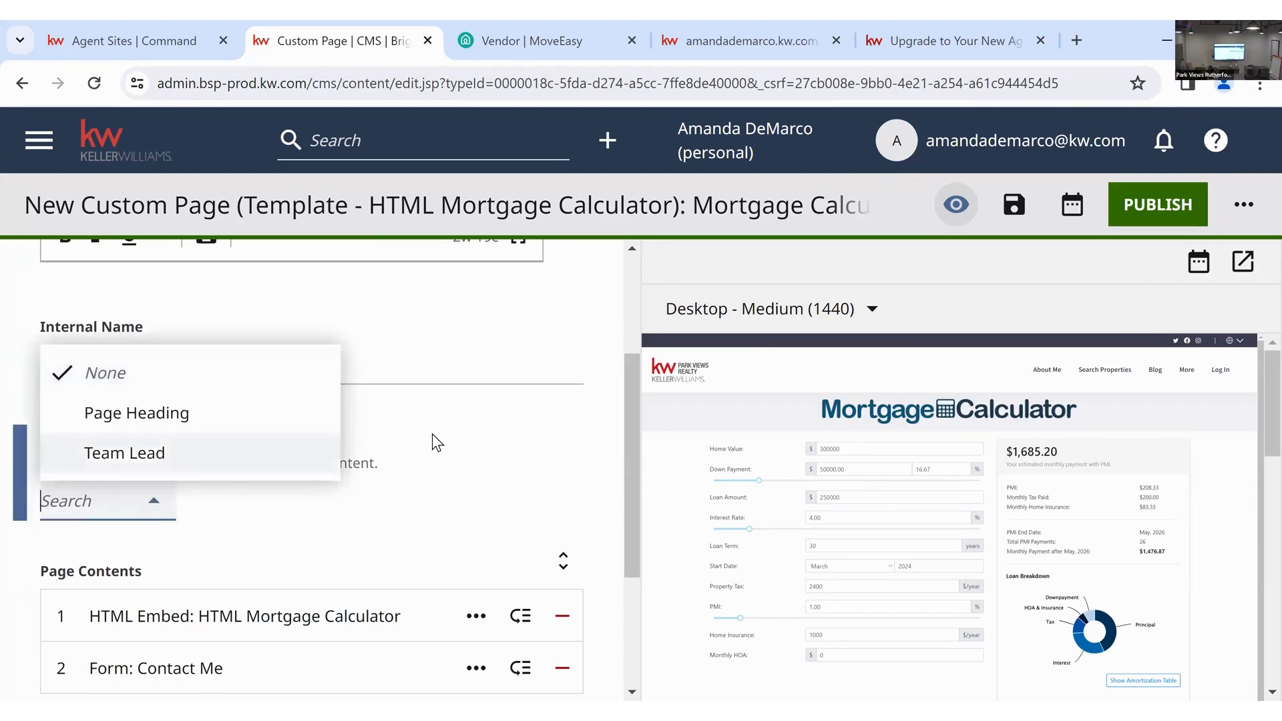
click(471, 478)
scroll(472, 481, down, 3)
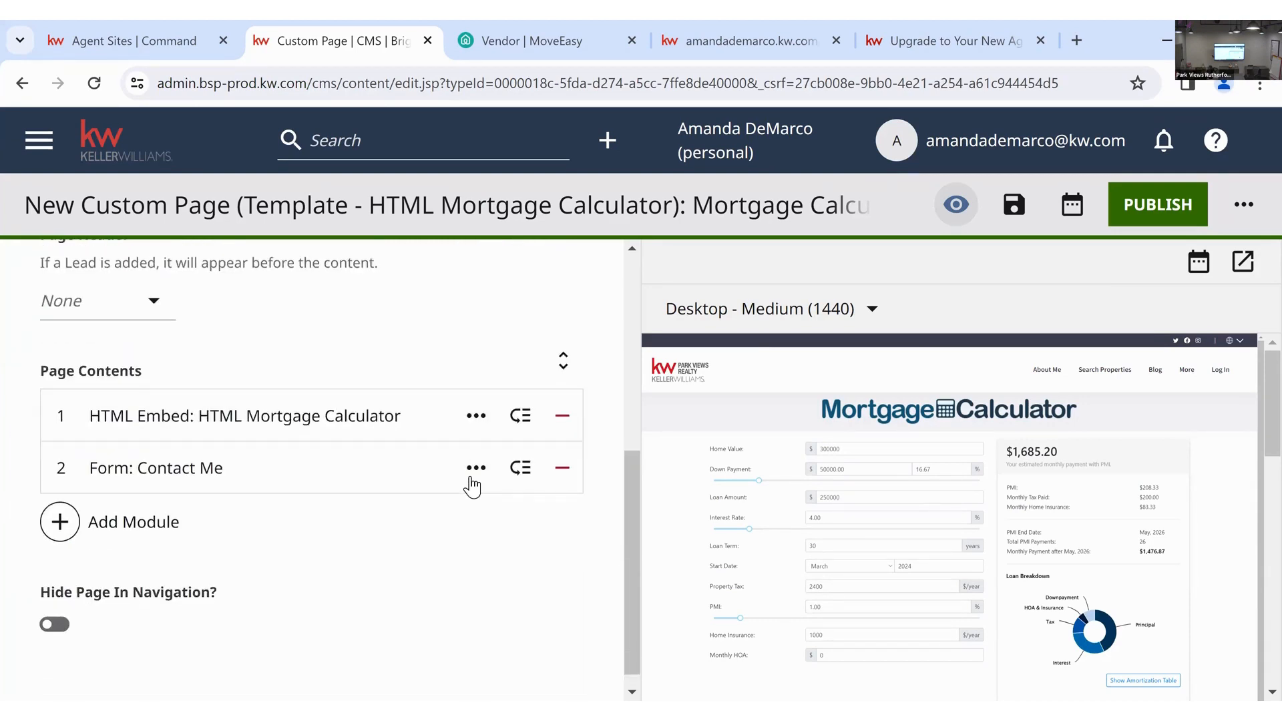
scroll(916, 514, down, 1)
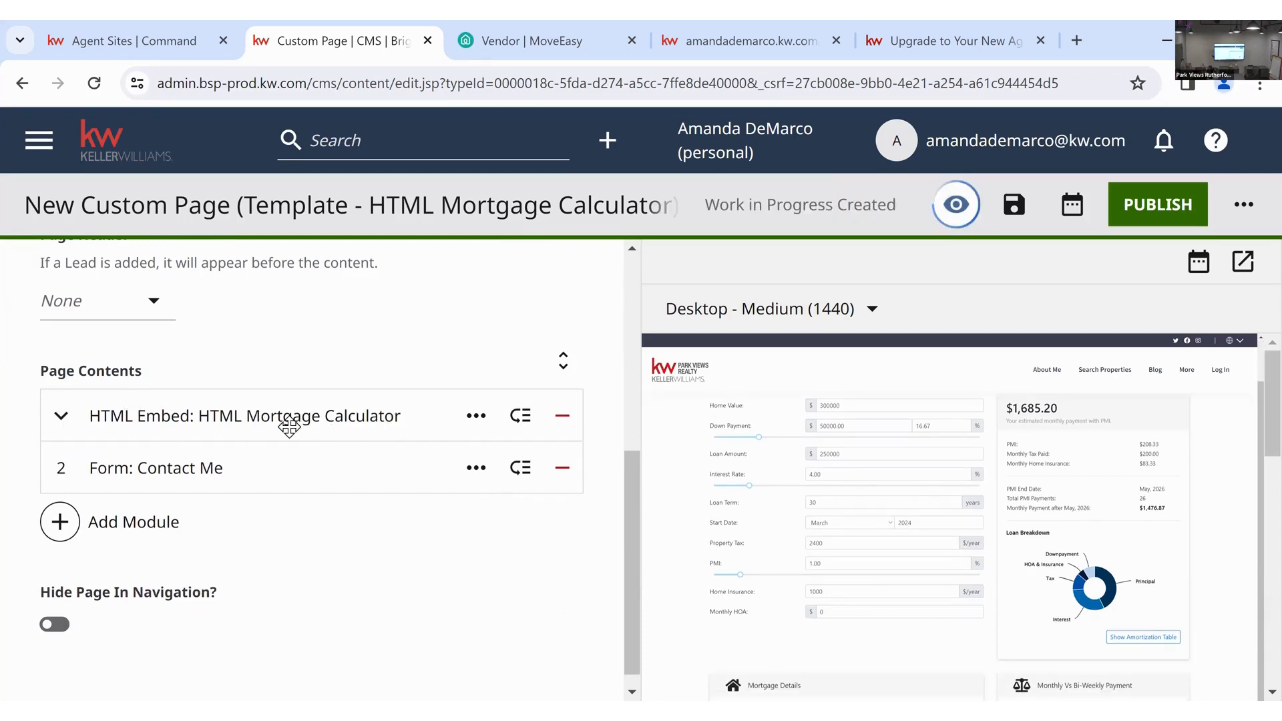
scroll(845, 517, down, 2)
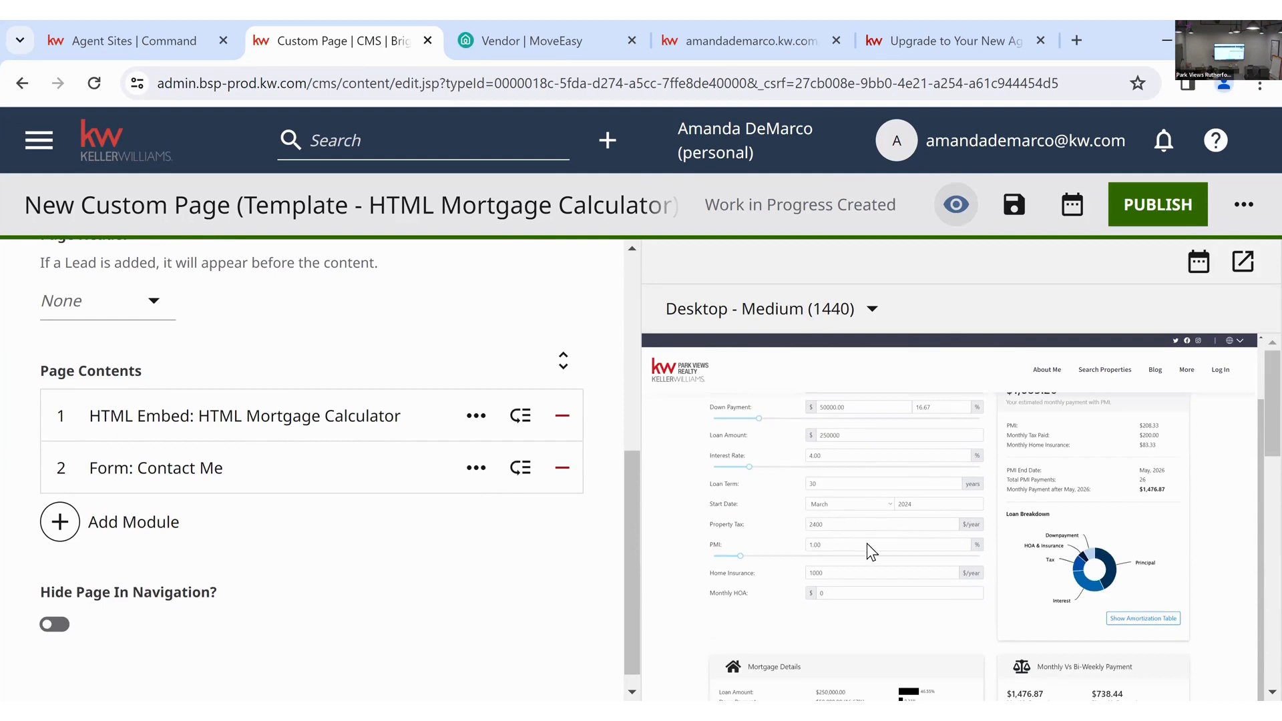
scroll(867, 543, down, 10)
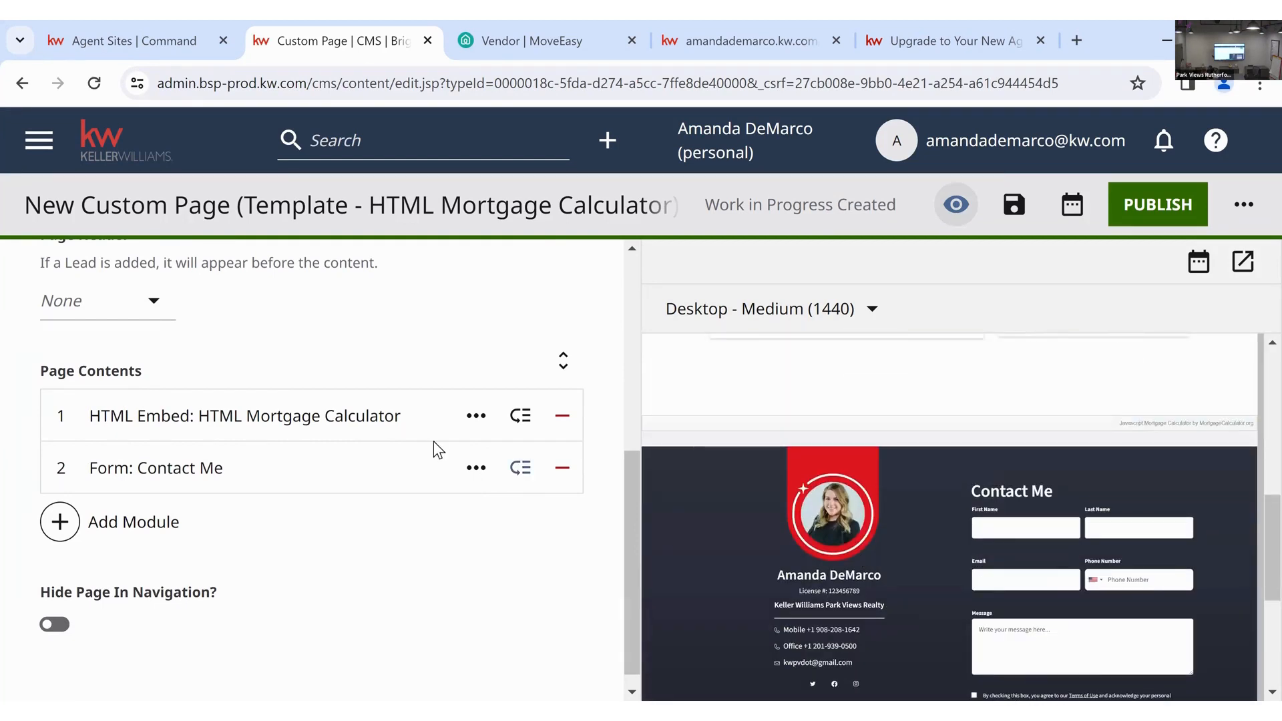
click(133, 522)
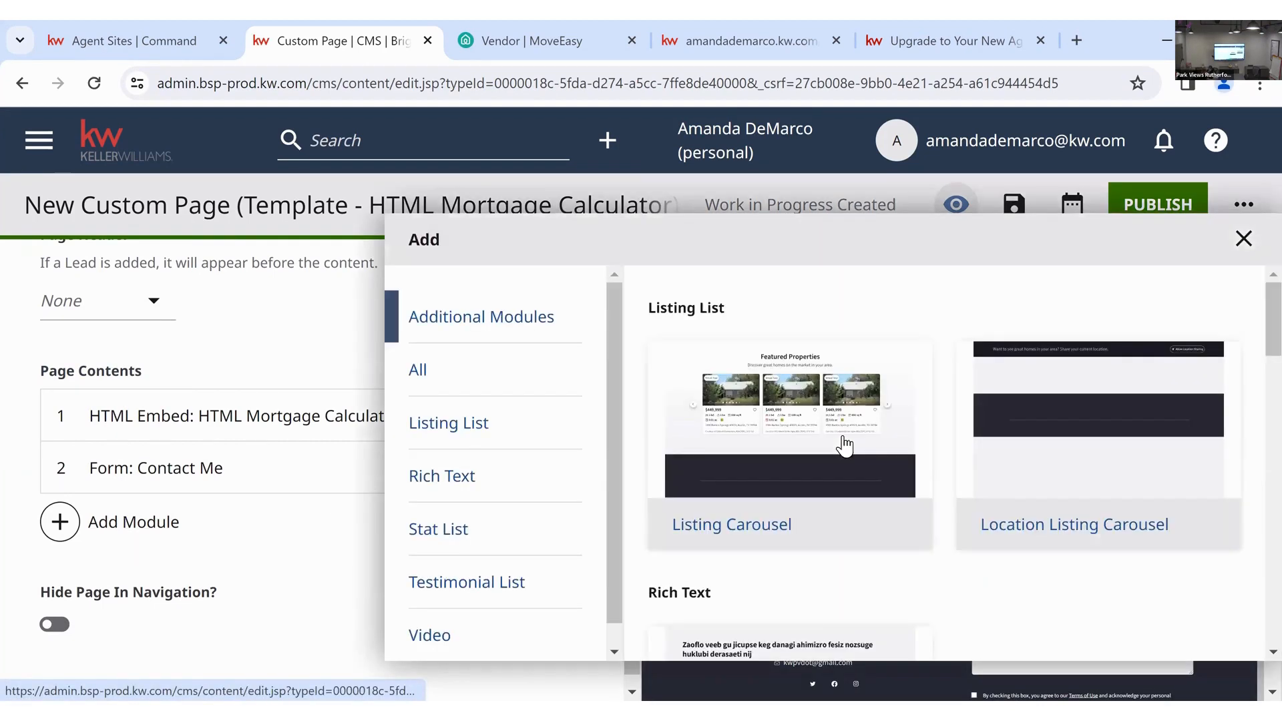
scroll(852, 560, down, 4)
scroll(763, 242, up, 3)
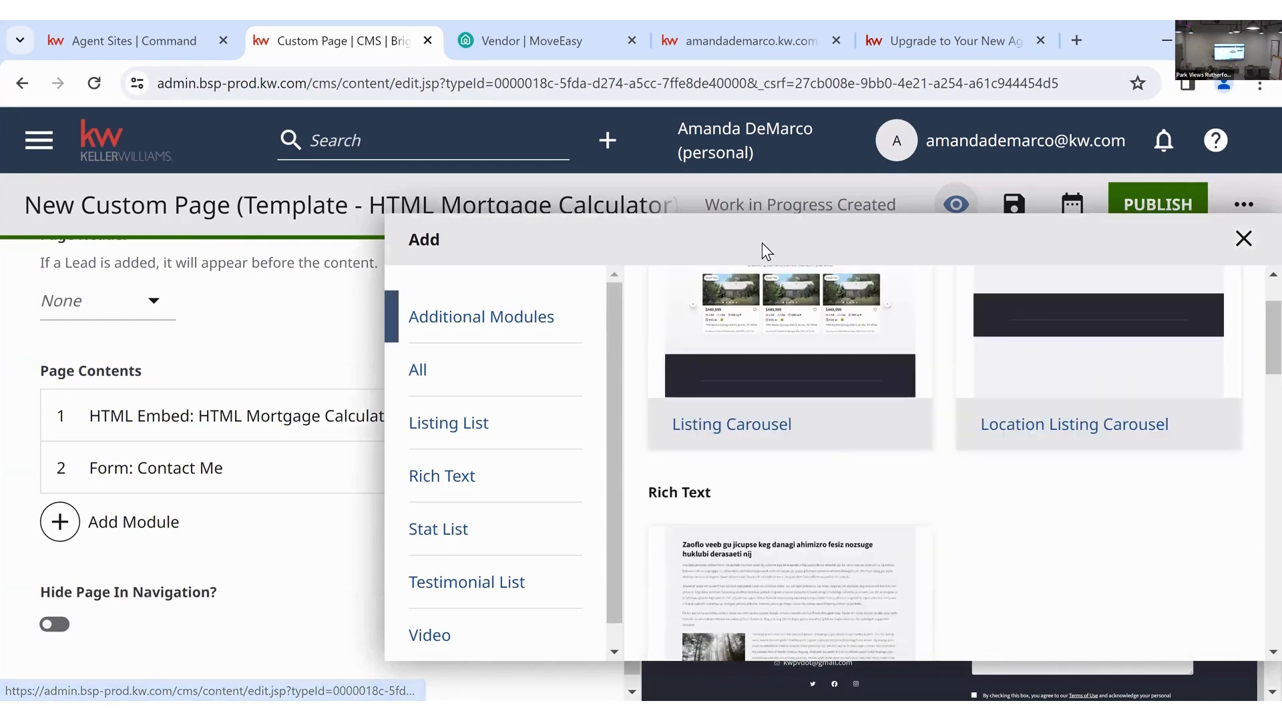
drag(442, 243, 922, 471)
click(936, 471)
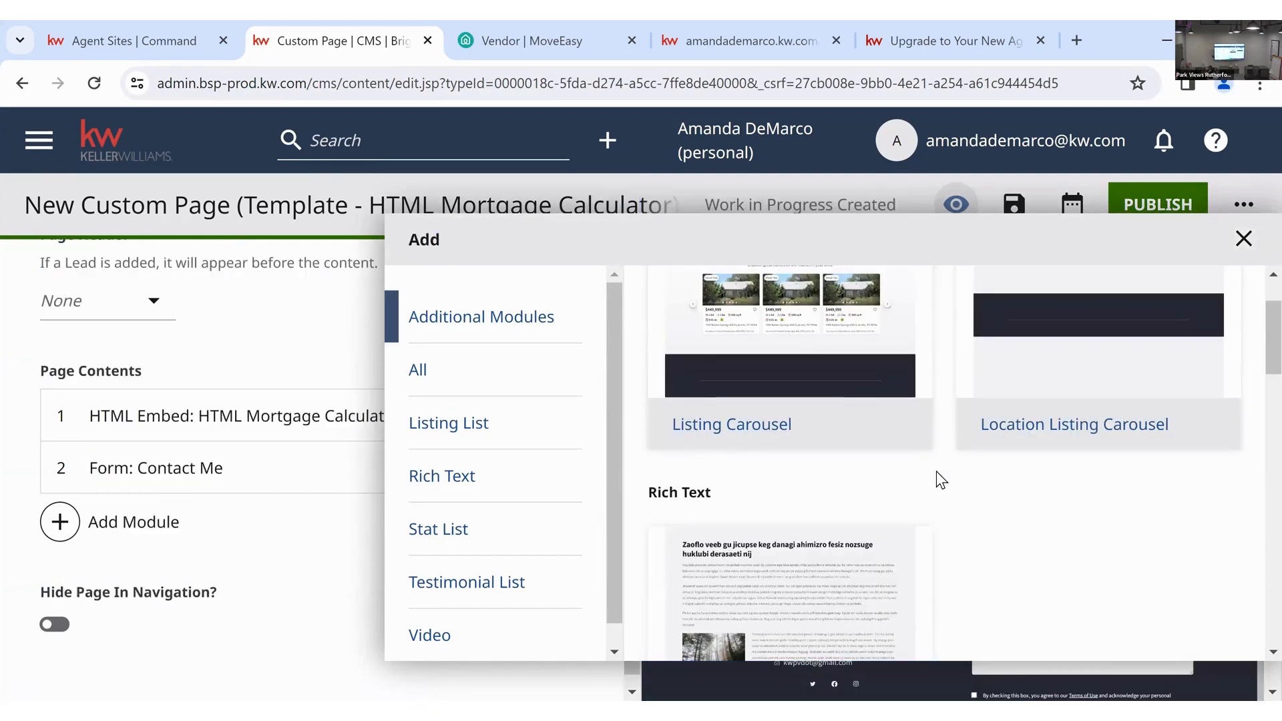
scroll(948, 478, up, 2)
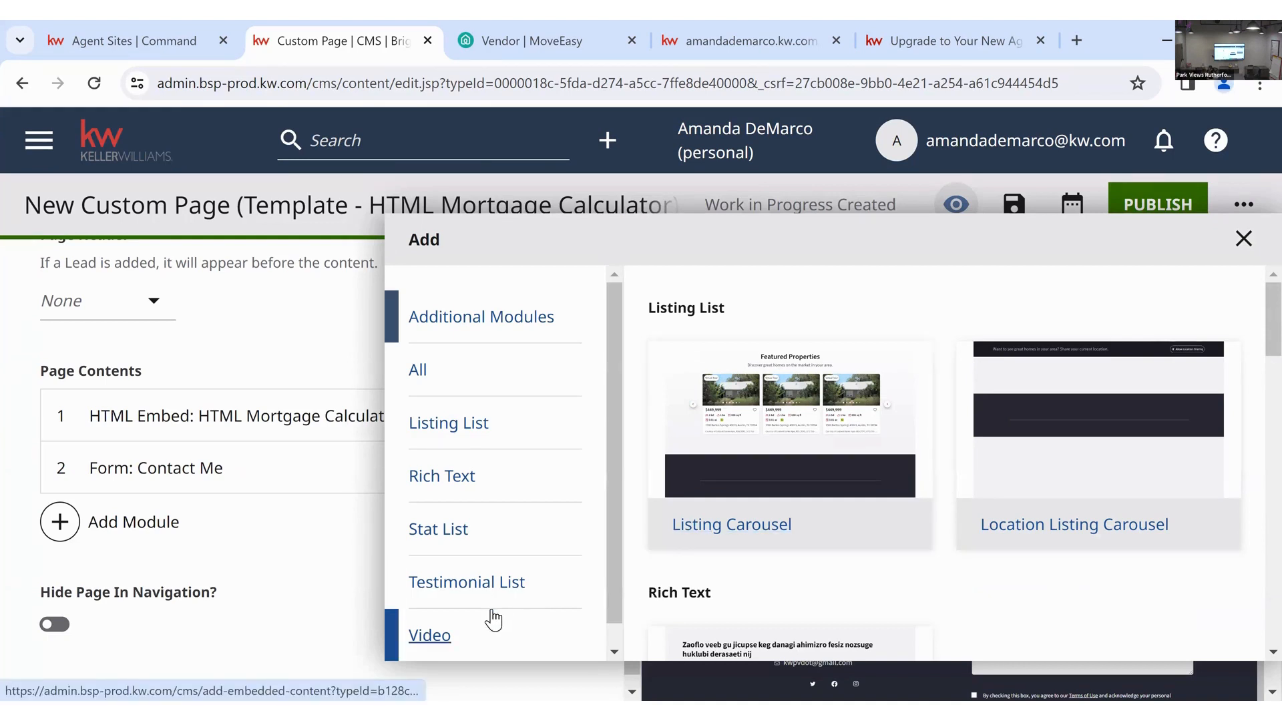
click(1253, 243)
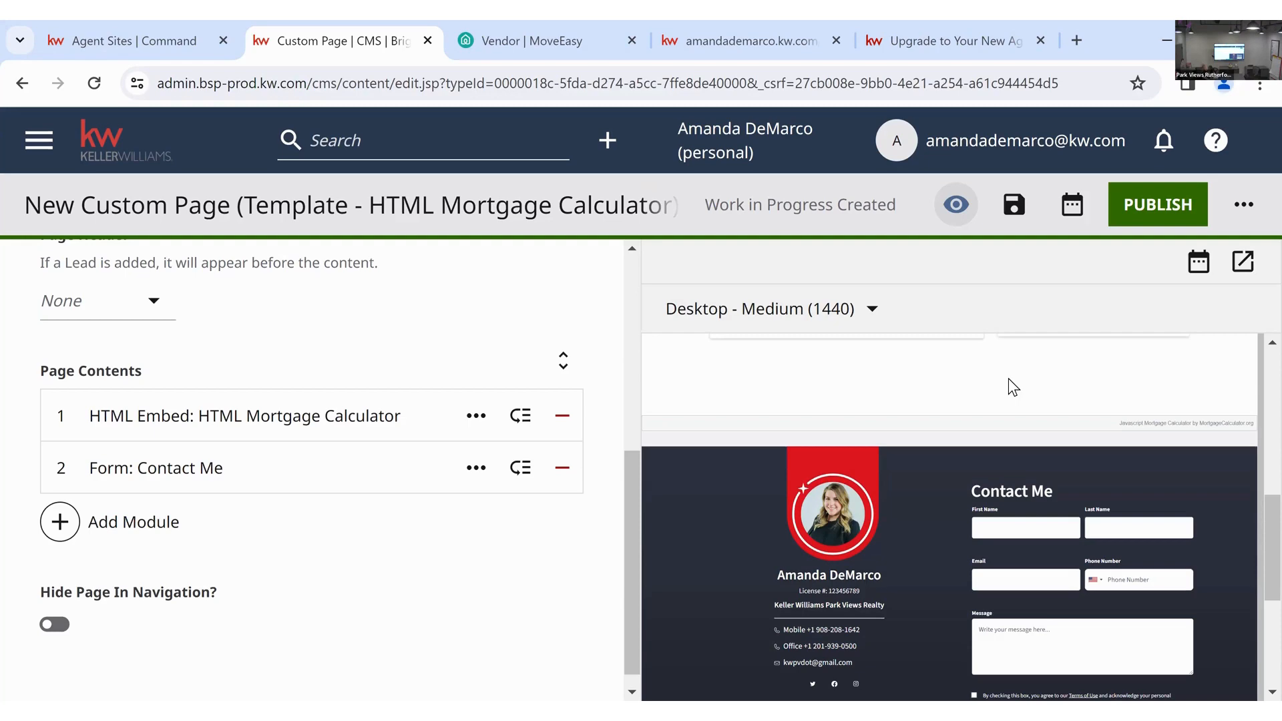
click(698, 32)
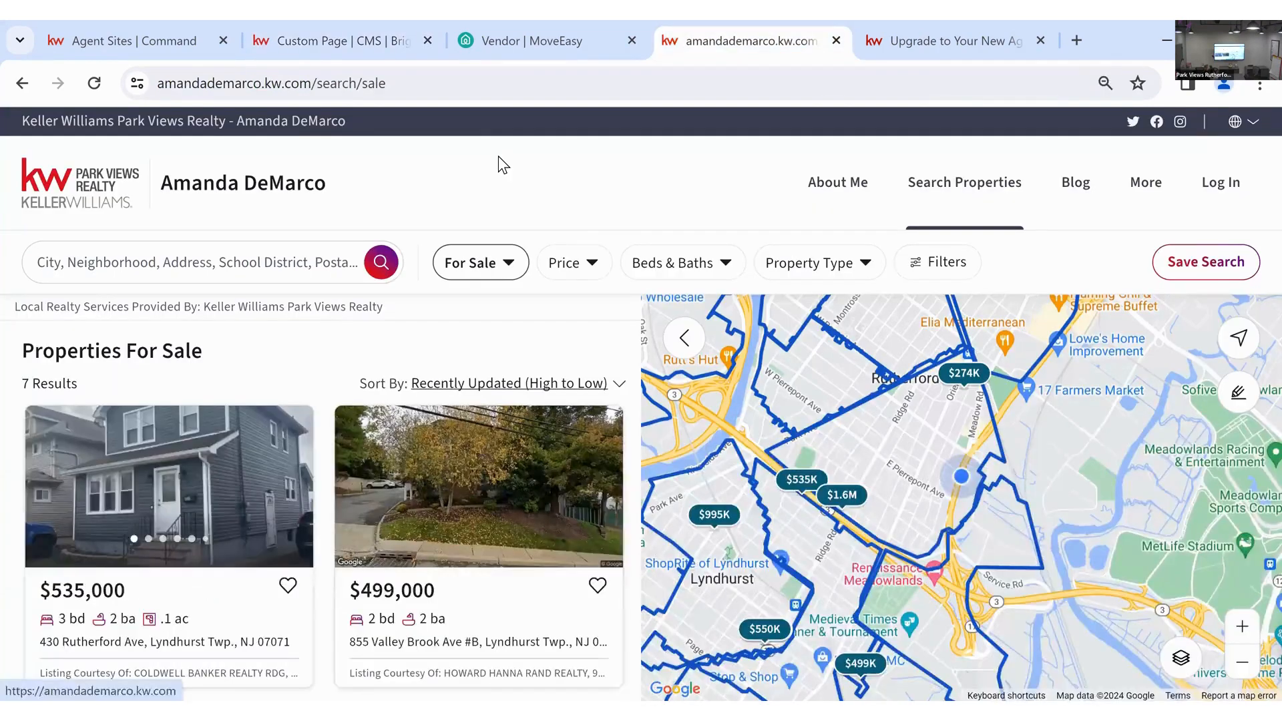
click(498, 156)
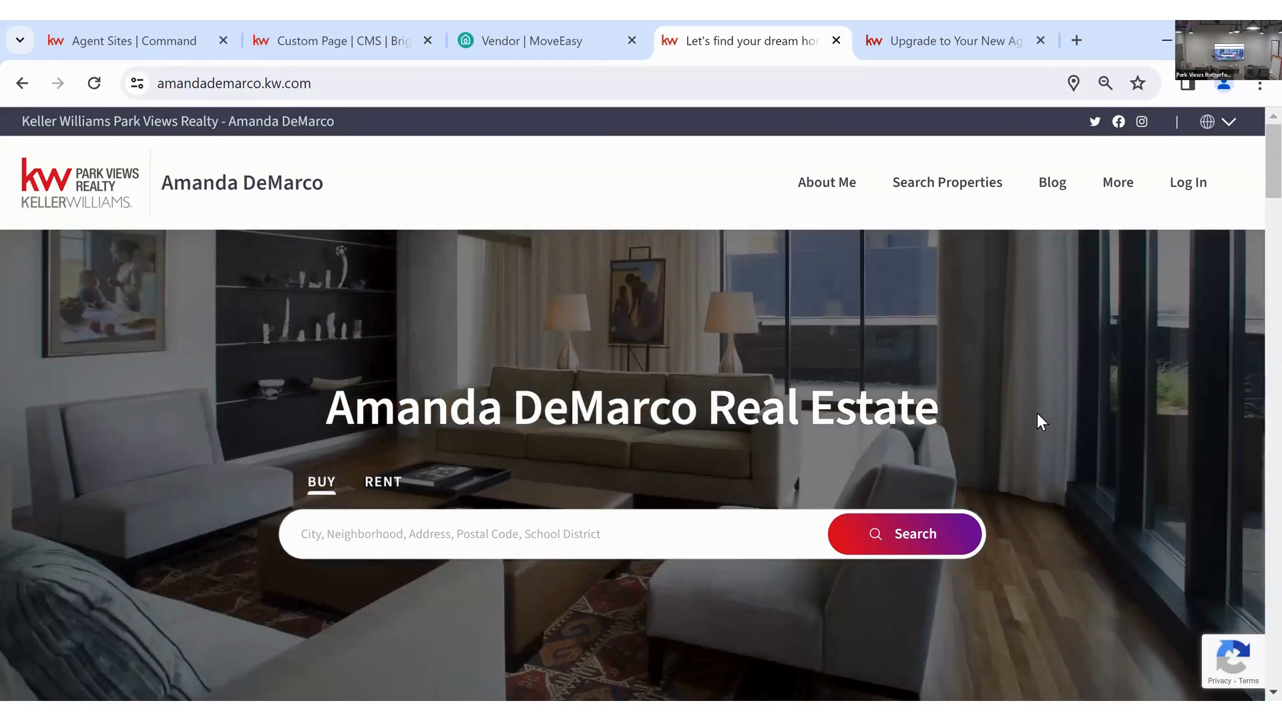
click(352, 24)
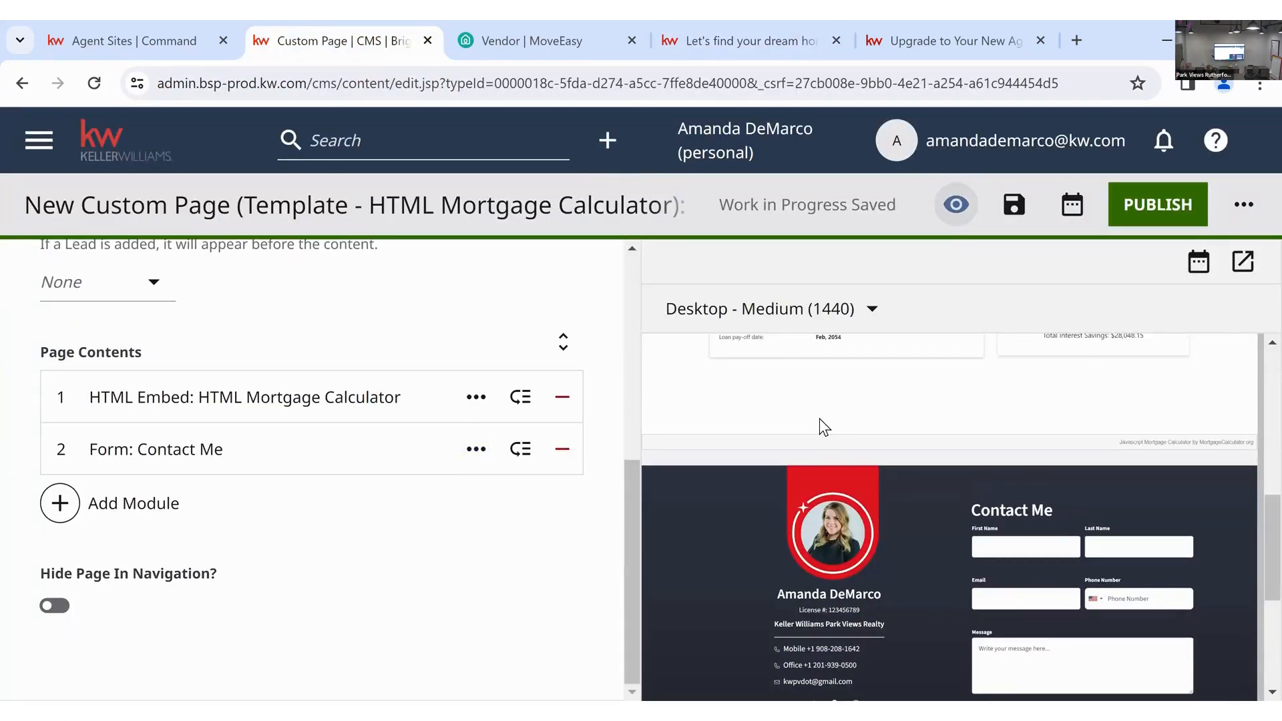
- Publish the Mortgage Calculator page and verify it shows PUBLISHED under Custom Pages
scroll(821, 420, up, 10)
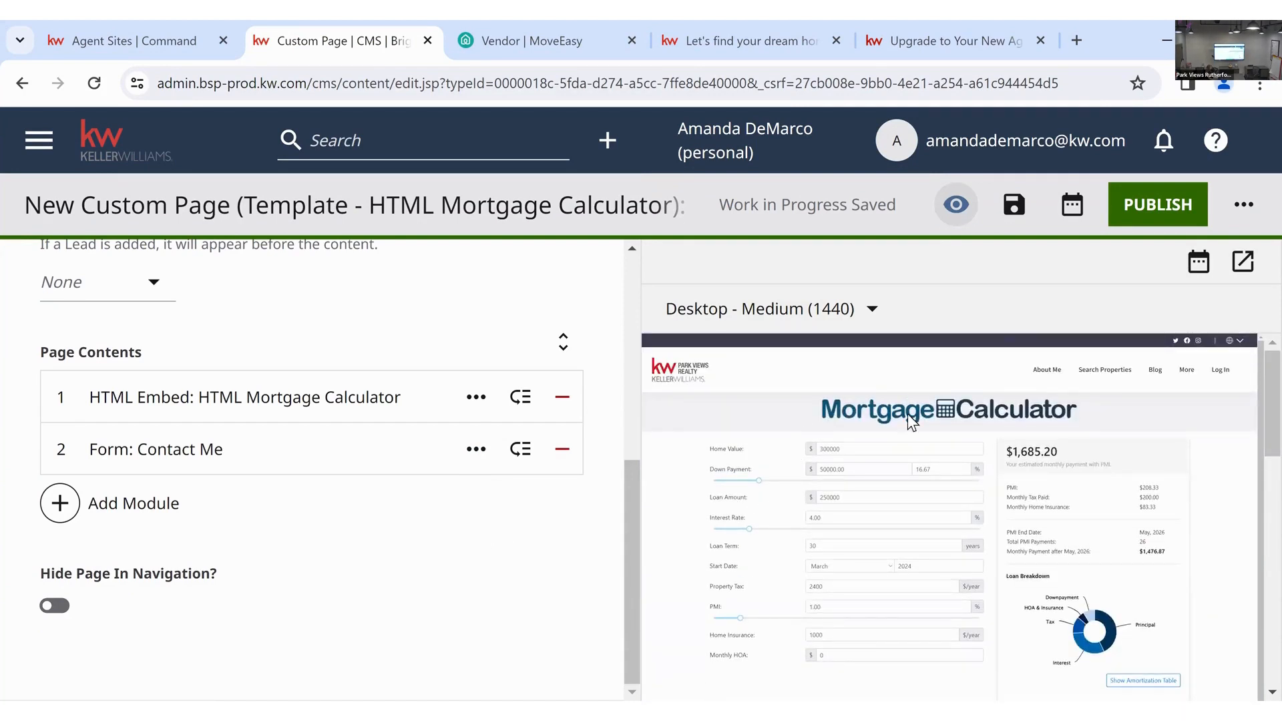
click(1139, 209)
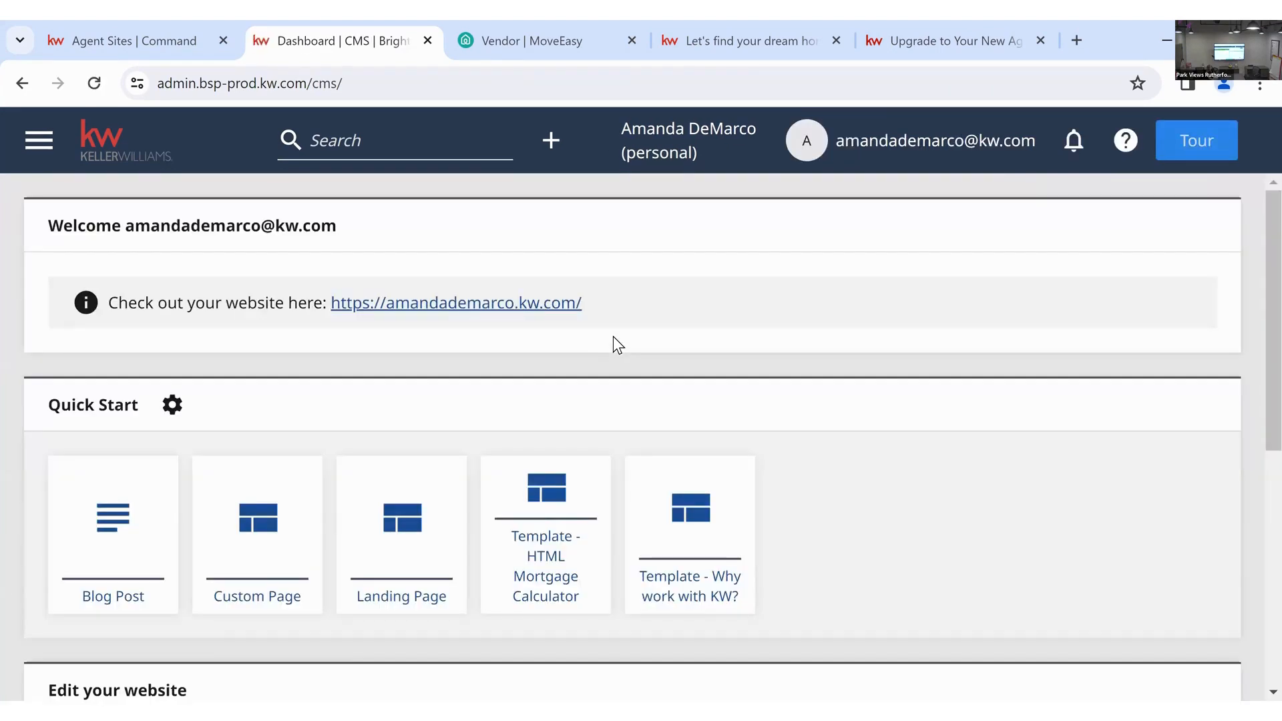
scroll(612, 336, down, 5)
scroll(507, 418, down, 1)
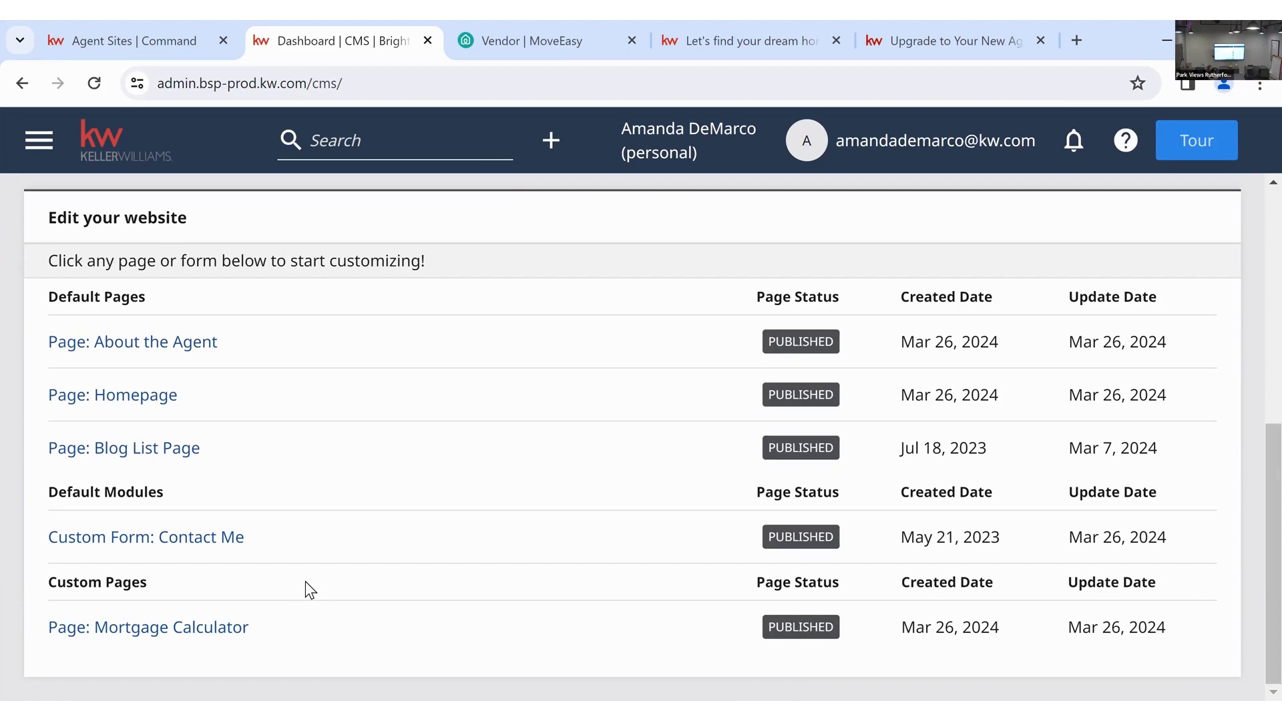
scroll(306, 581, up, 7)
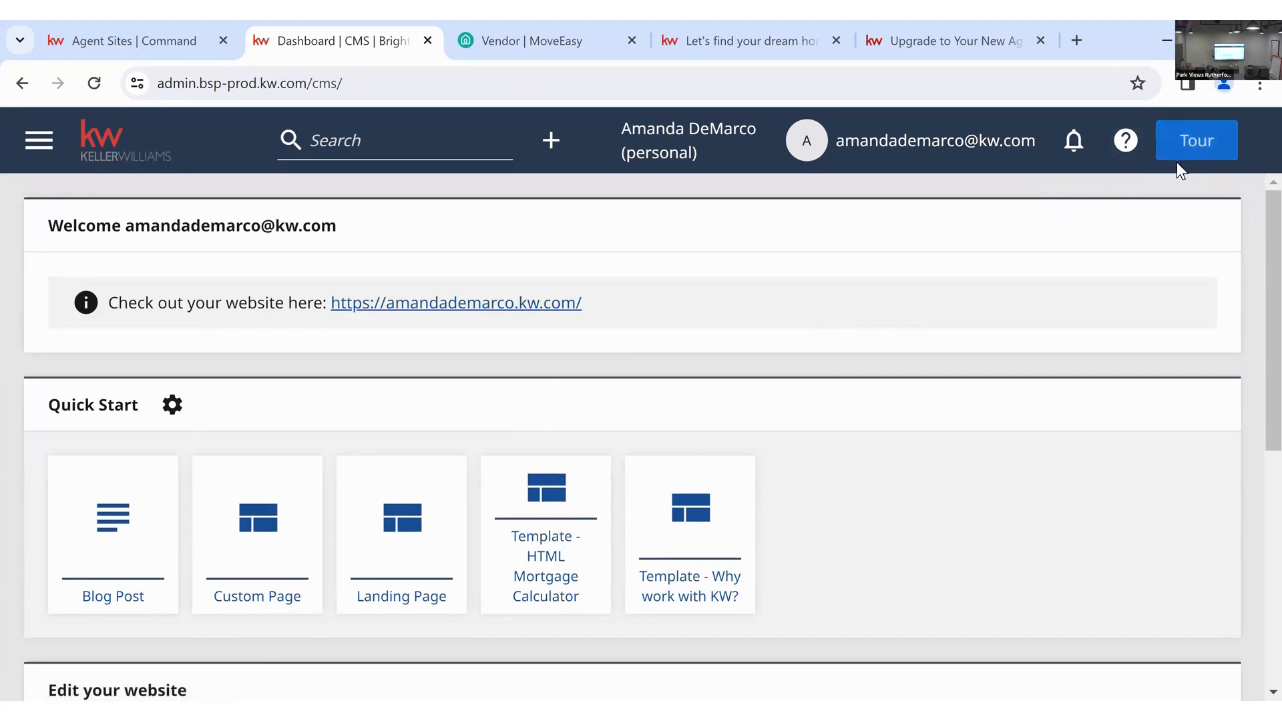
- Read through the website builder welcome guide, then close it
click(1124, 141)
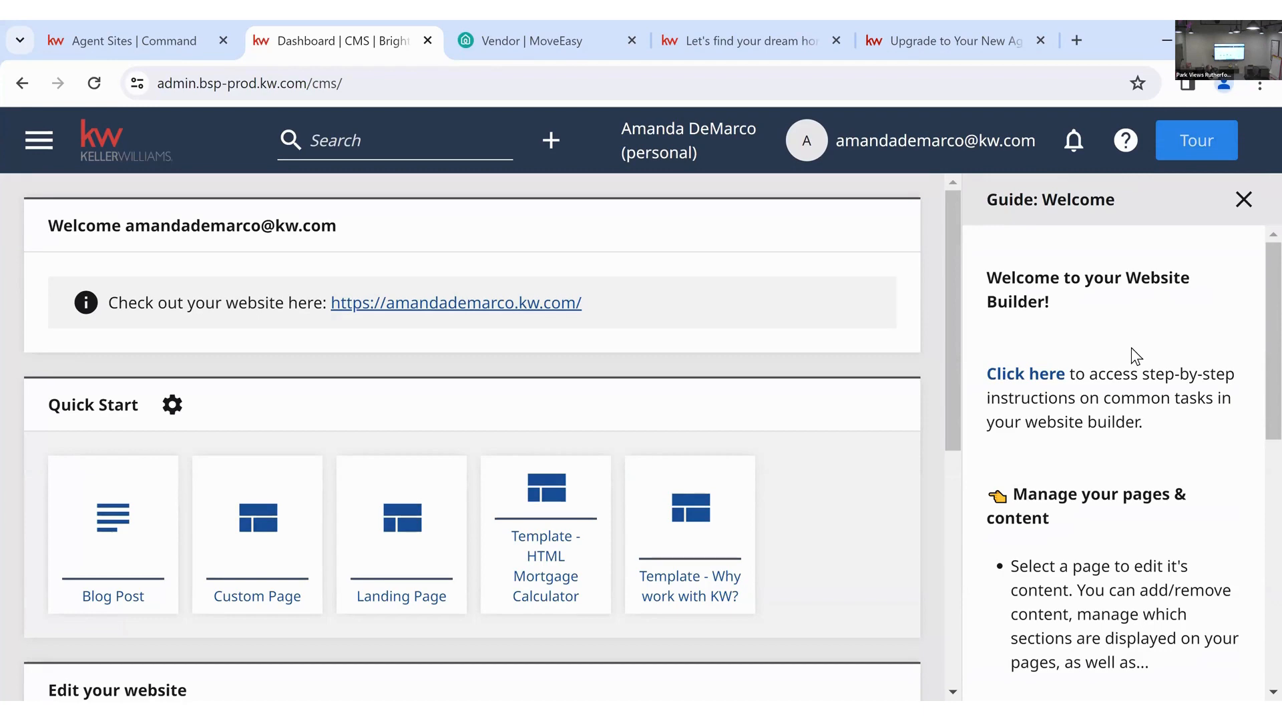
scroll(1131, 347, down, 5)
scroll(1132, 348, down, 5)
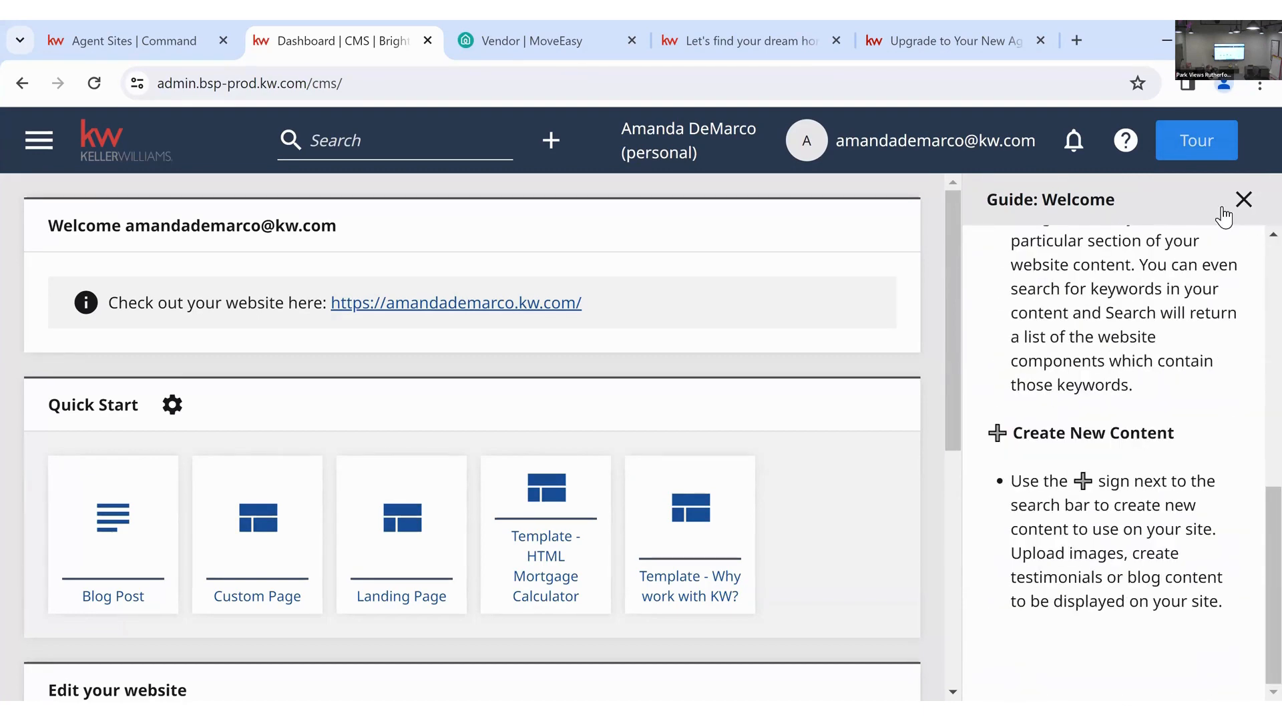
click(1243, 199)
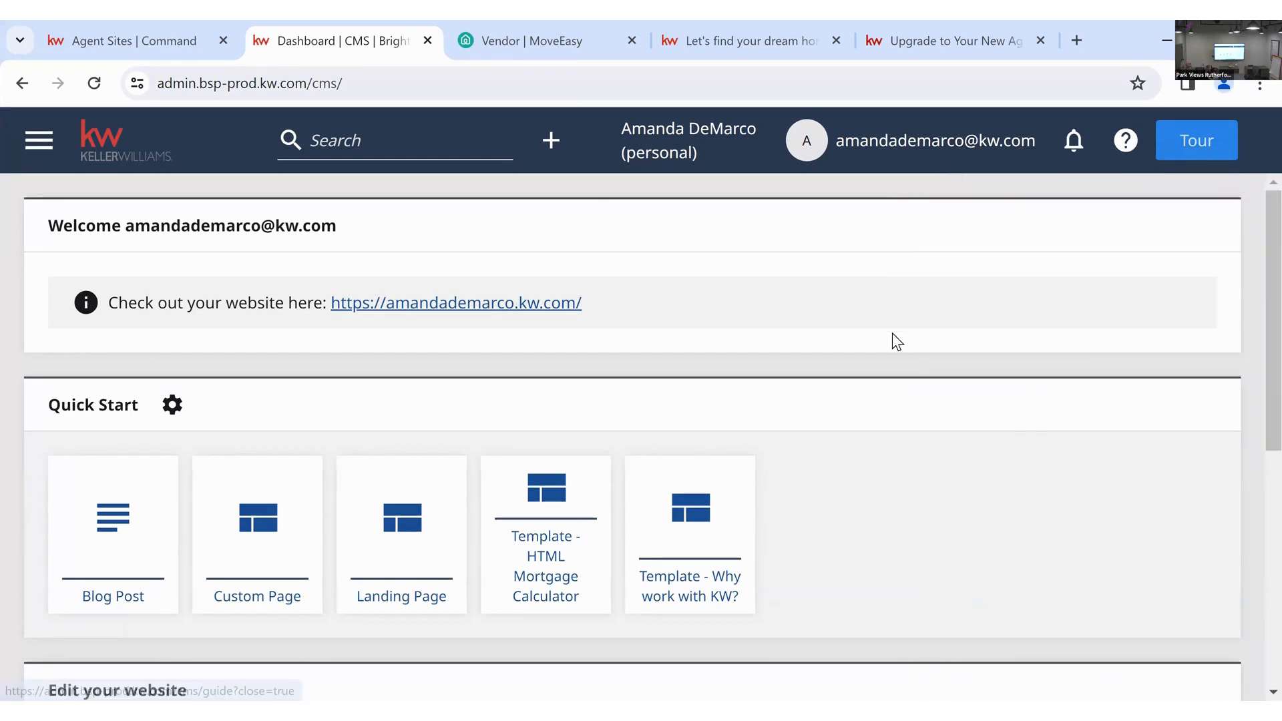
scroll(892, 333, down, 5)
- Open Page: Homepage, read its editing guide, close it and save the Homepage
click(114, 578)
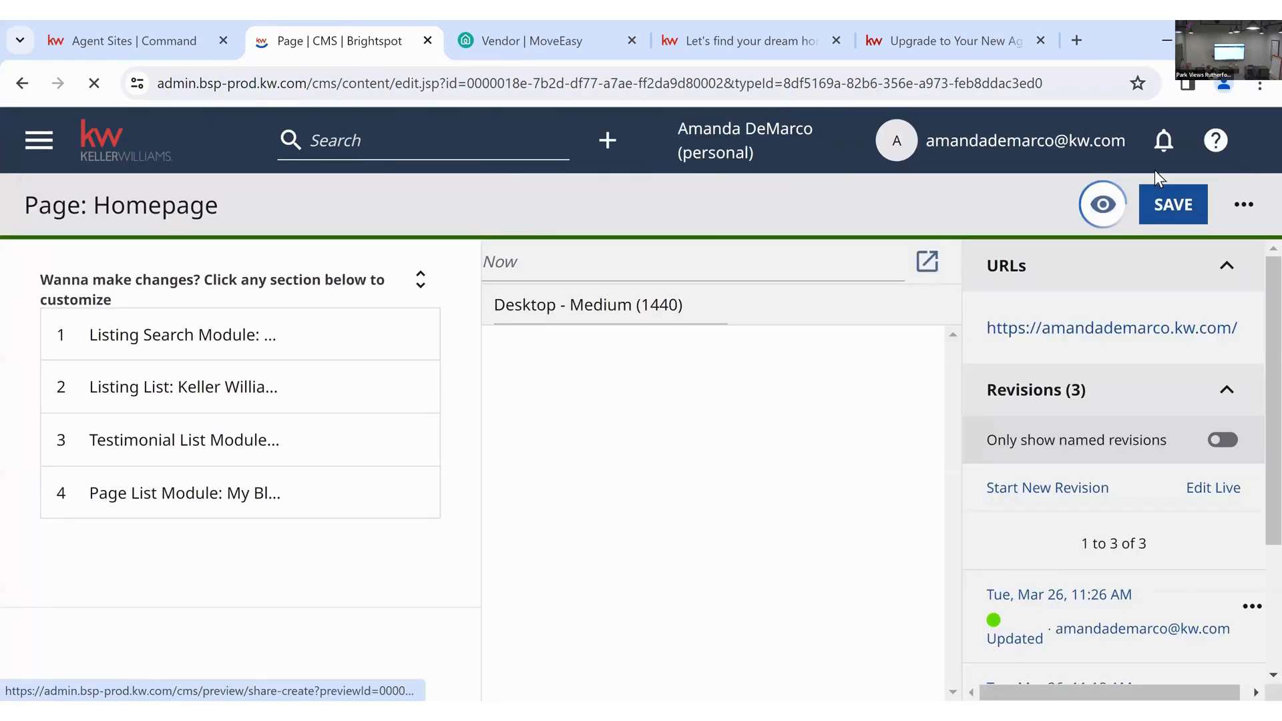
click(1215, 141)
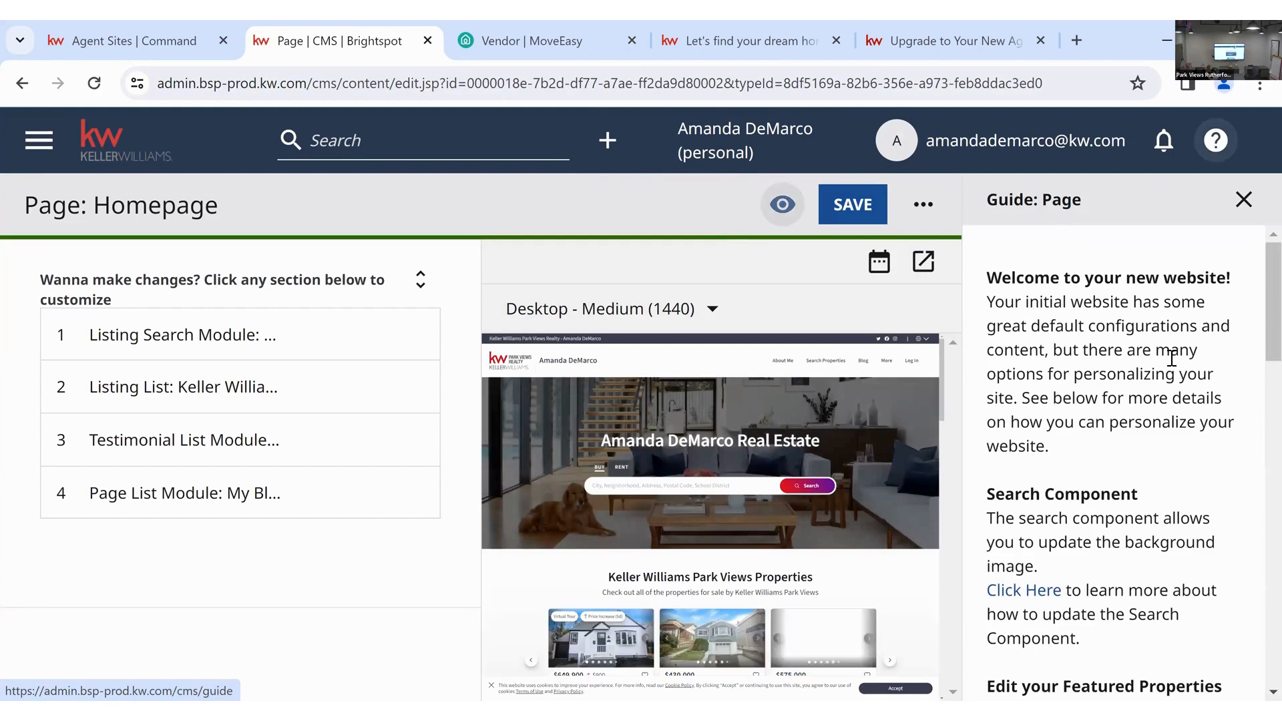
scroll(1160, 340, down, 3)
scroll(1160, 342, down, 3)
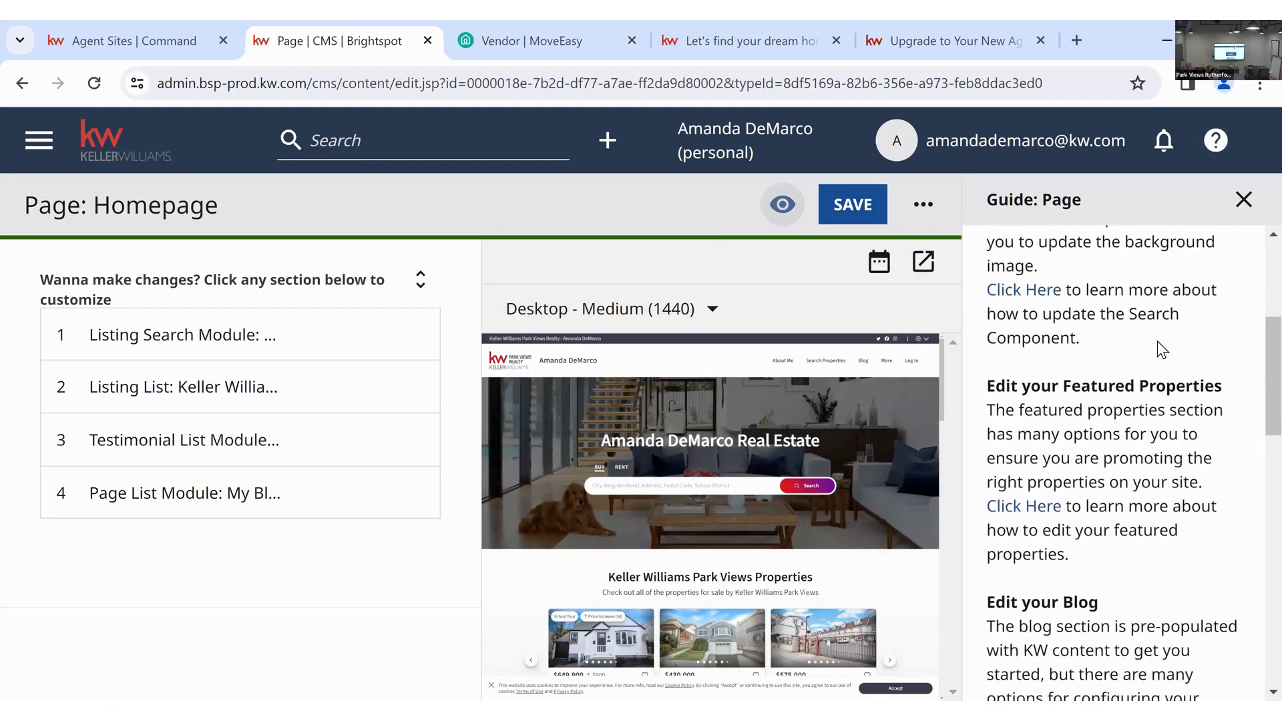
scroll(1135, 400, down, 2)
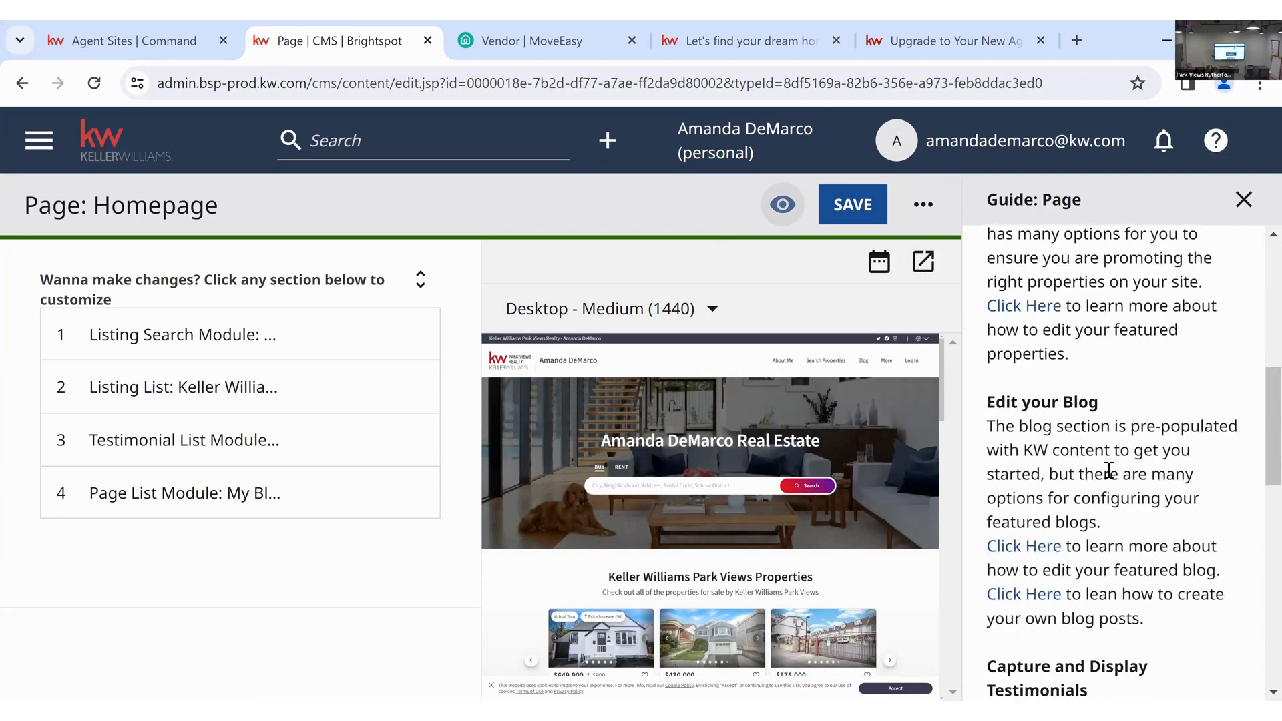
scroll(1108, 470, down, 4)
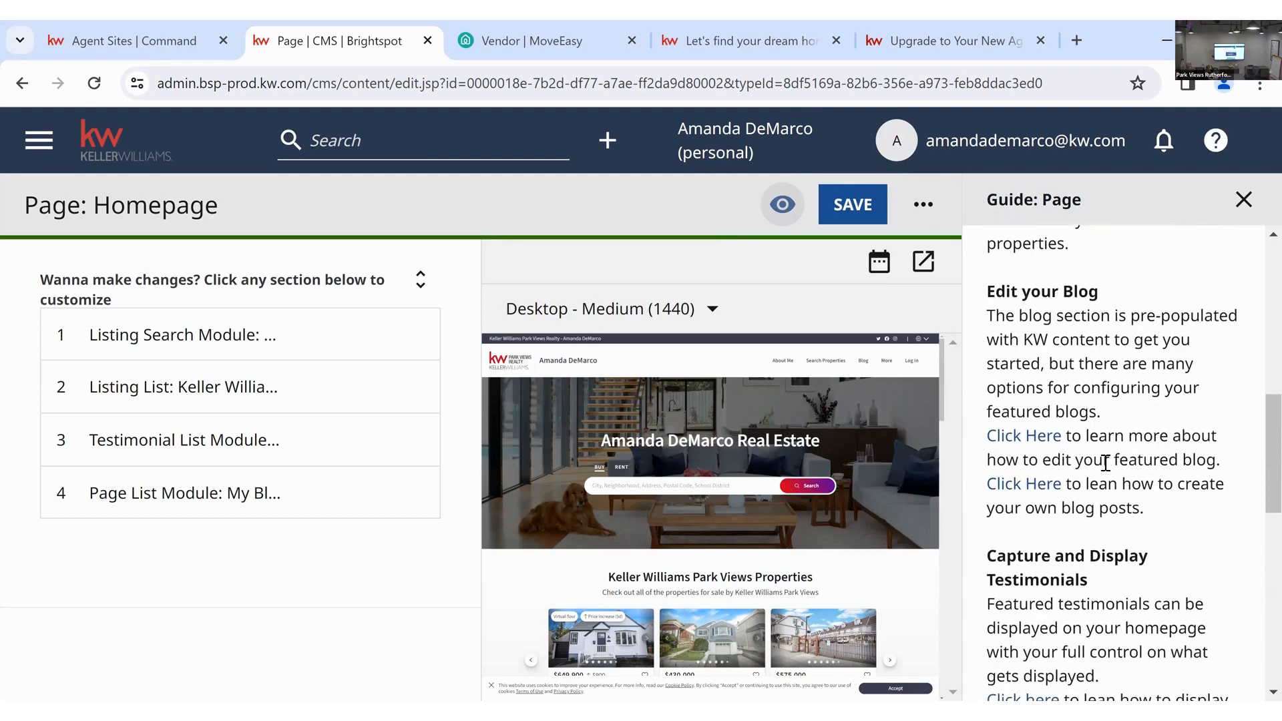
scroll(1105, 463, down, 2)
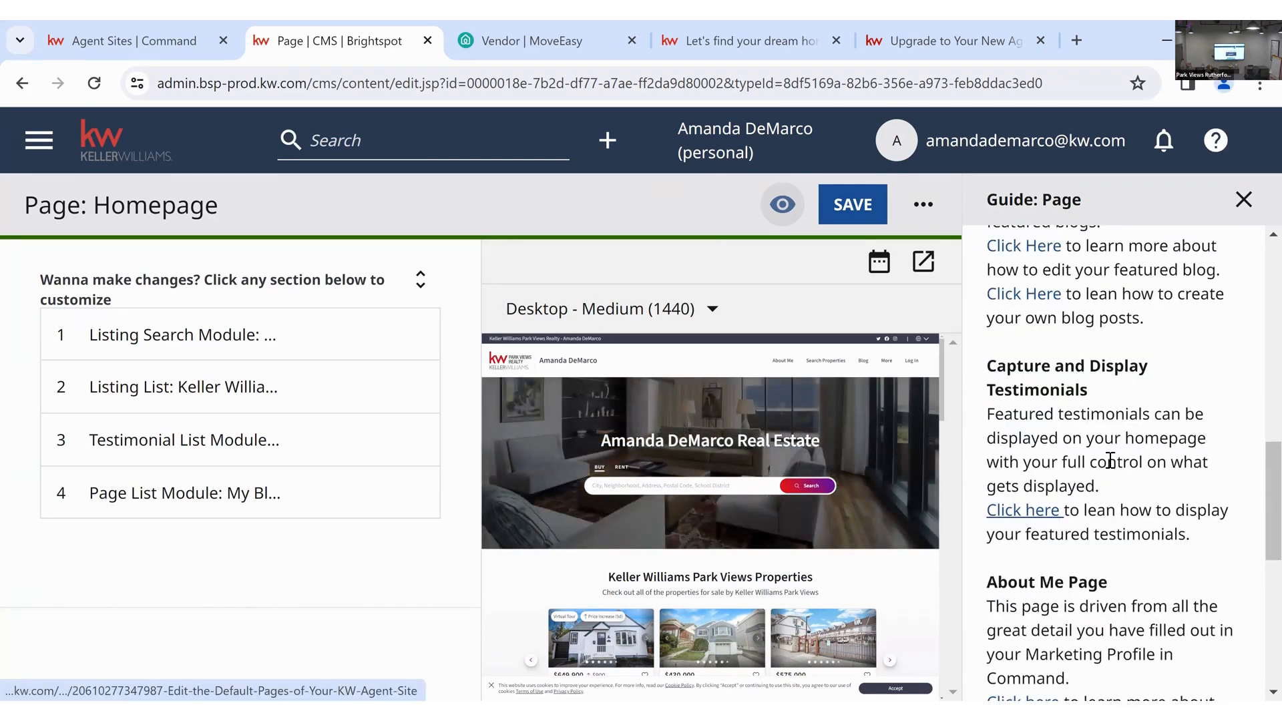
scroll(1110, 461, up, 2)
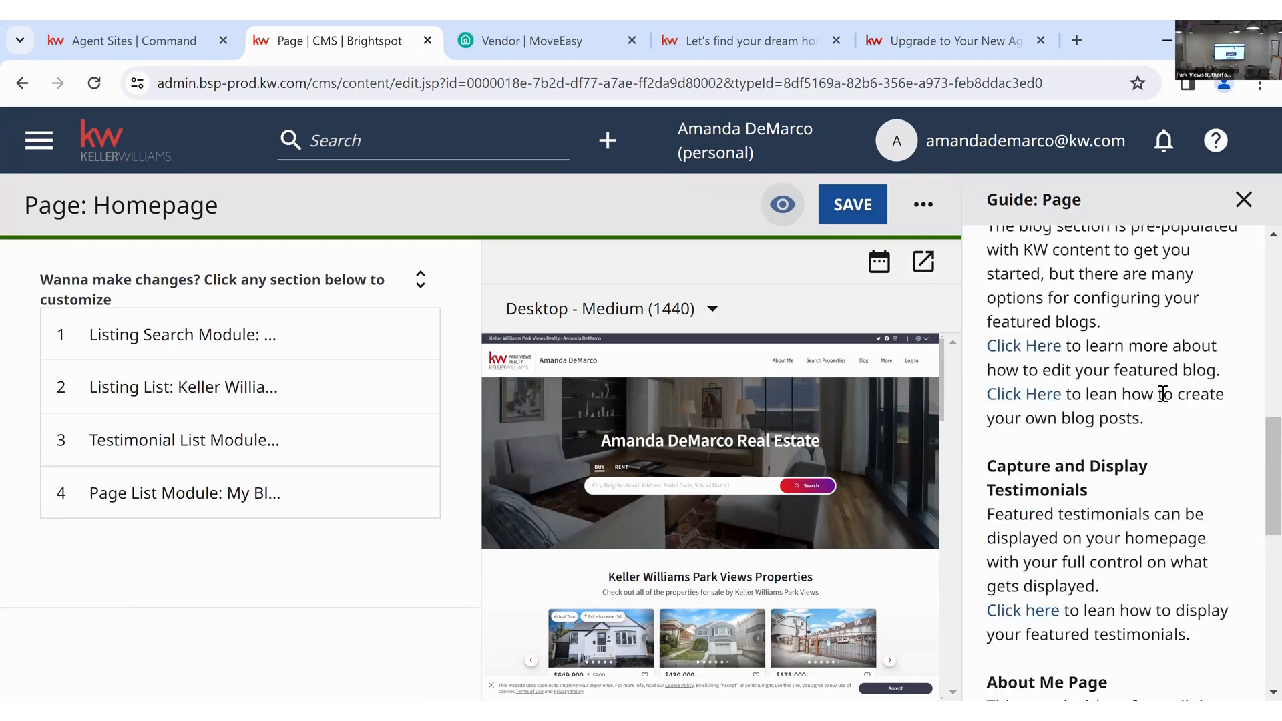
scroll(1163, 394, up, 10)
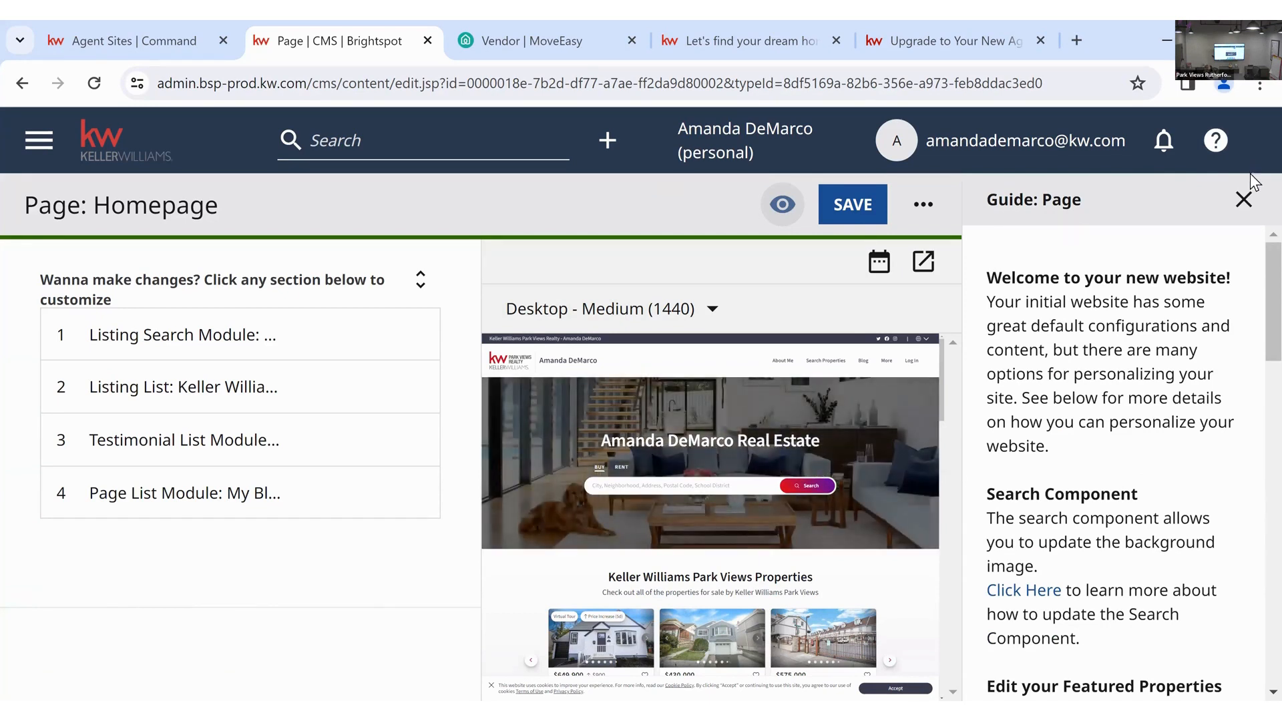
click(1243, 199)
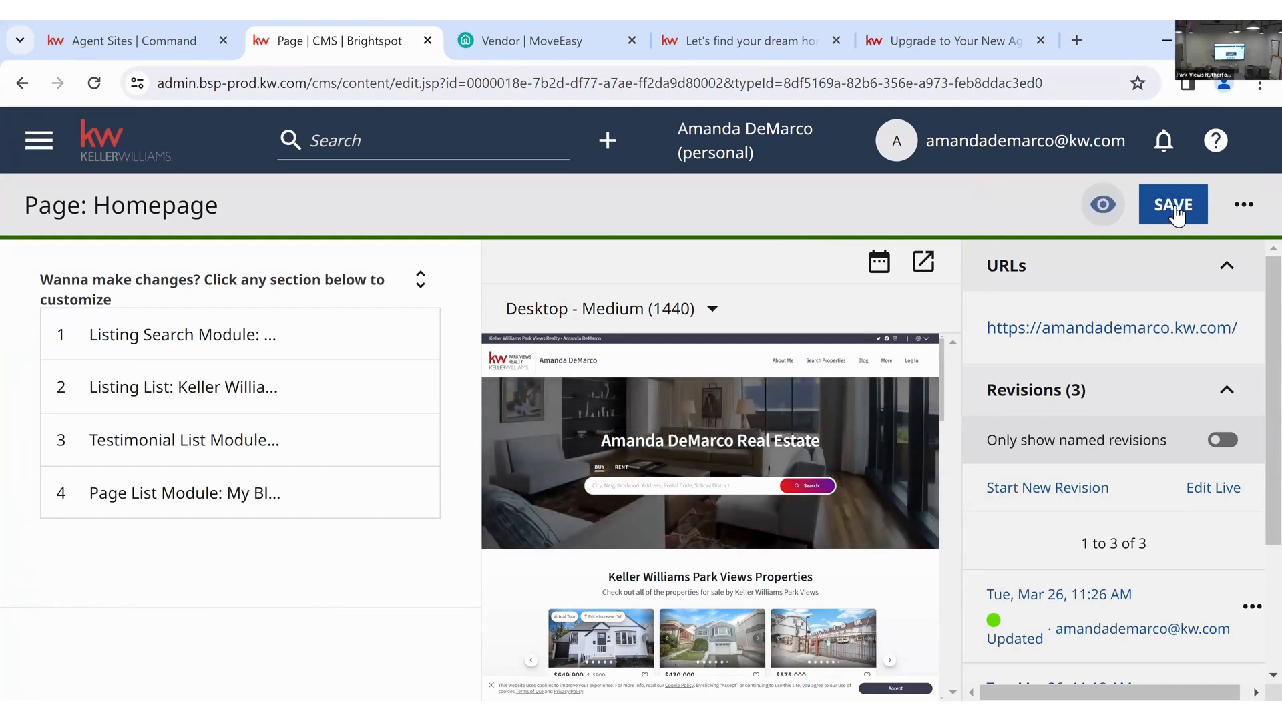
click(1175, 209)
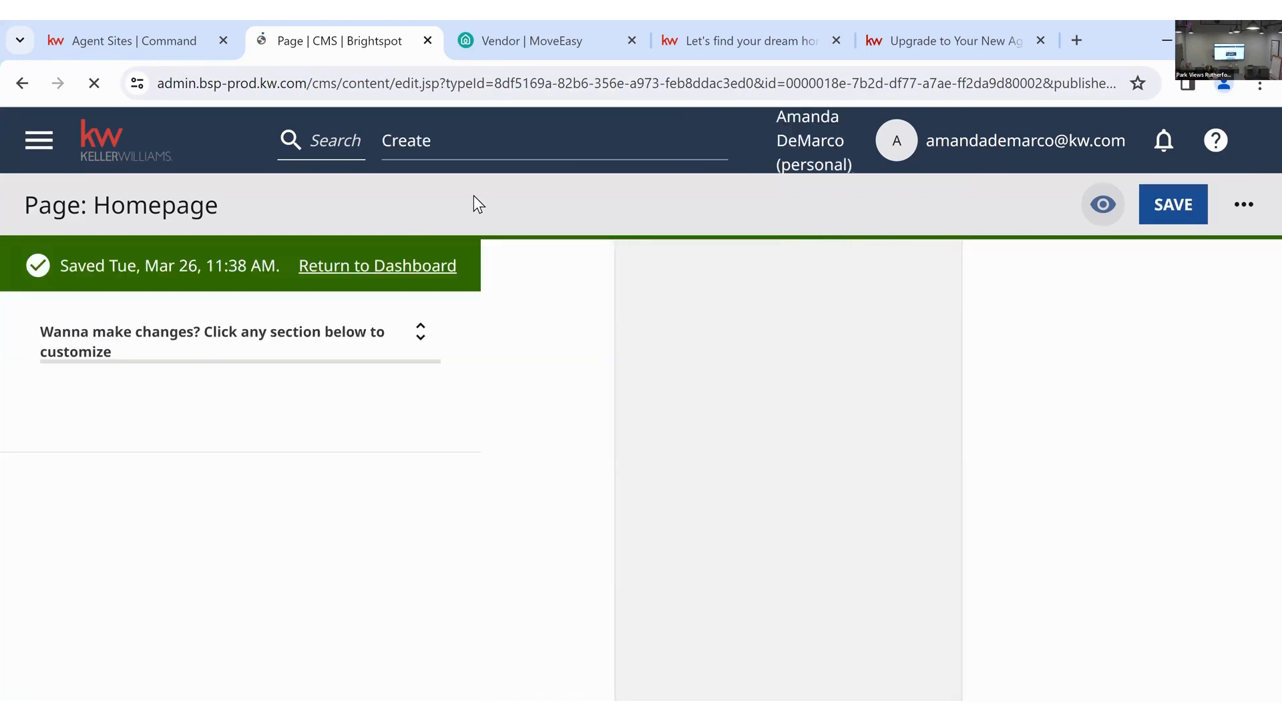
- Return to the Brightspot dashboard from the main navigation menu
click(42, 155)
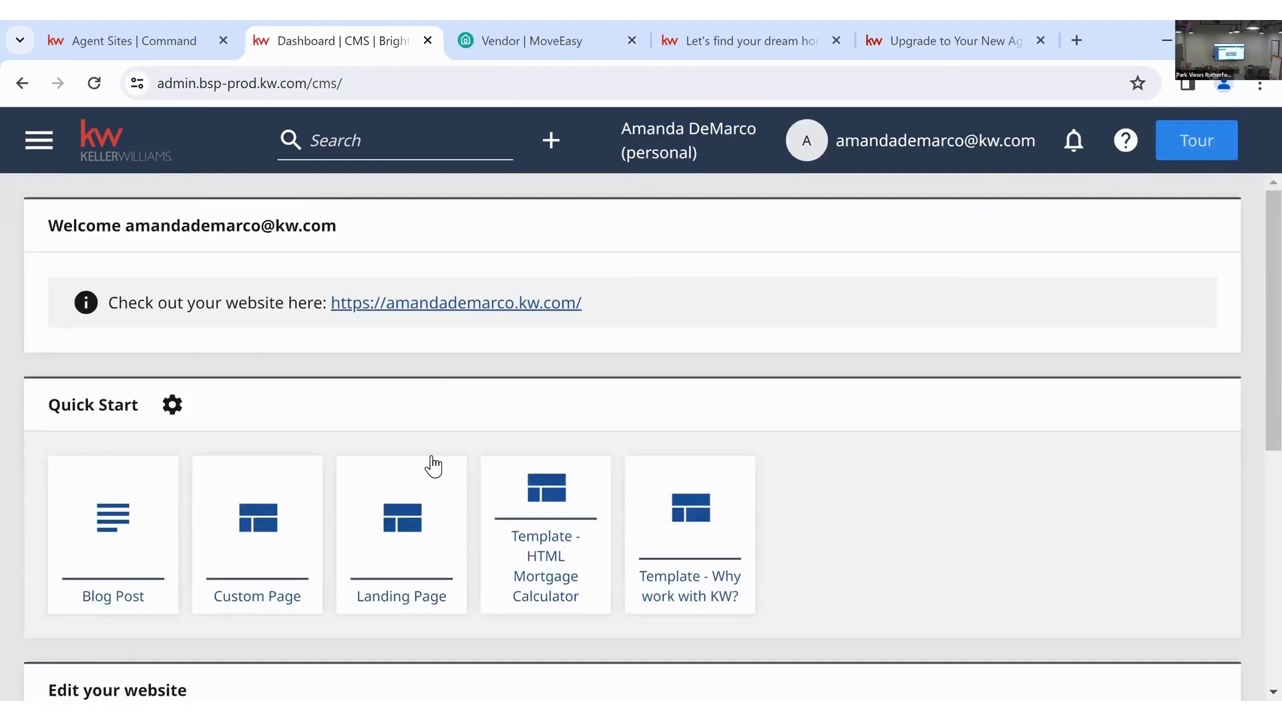
scroll(429, 463, down, 2)
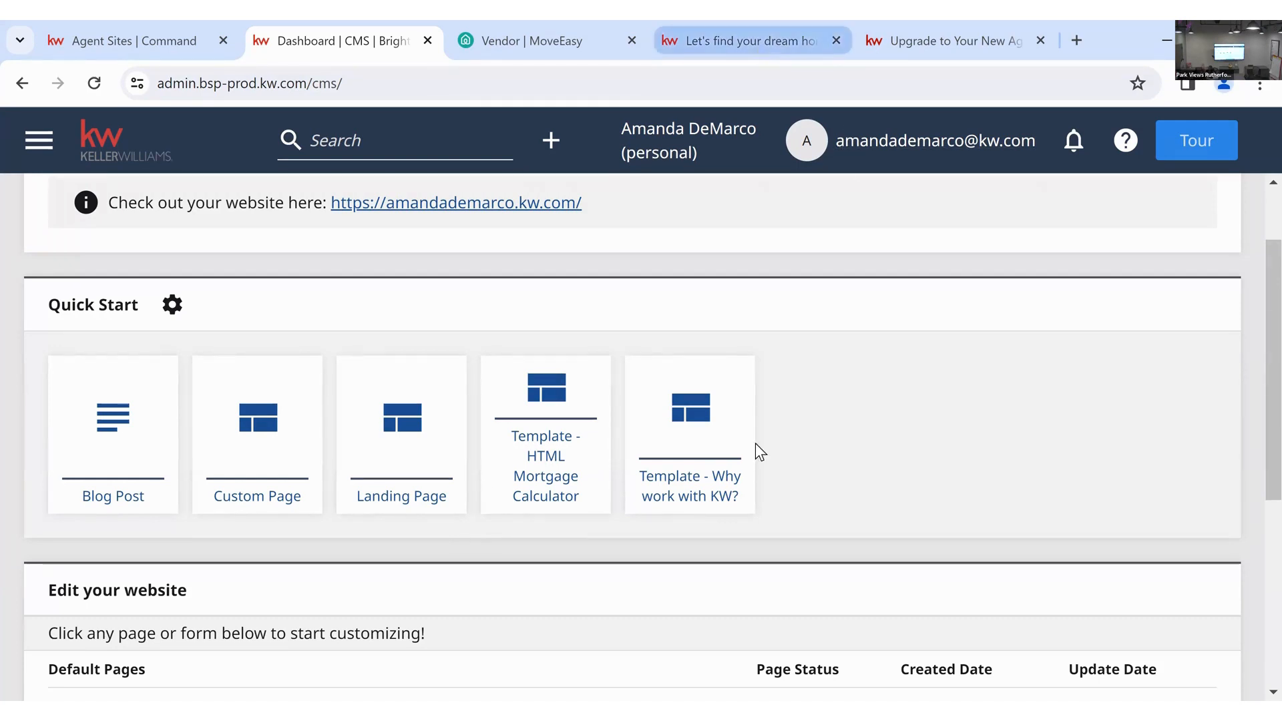
scroll(694, 513, down, 10)
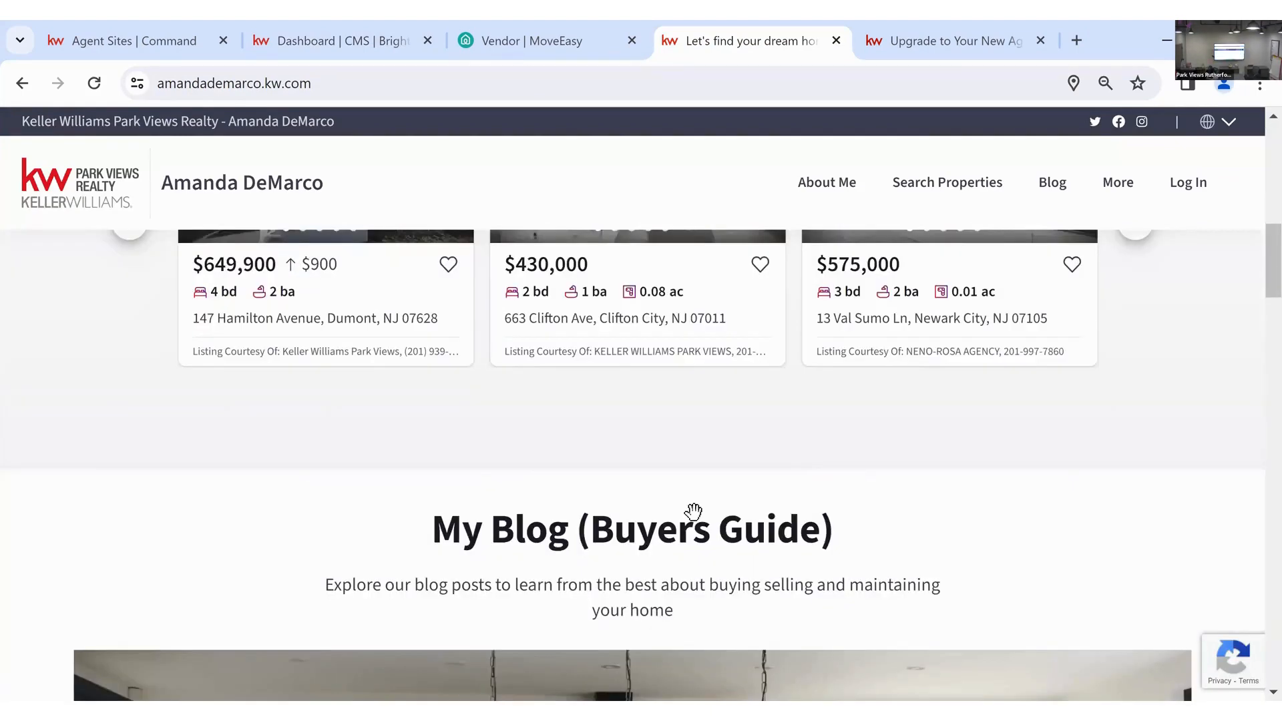
scroll(693, 512, up, 3)
click(671, 332)
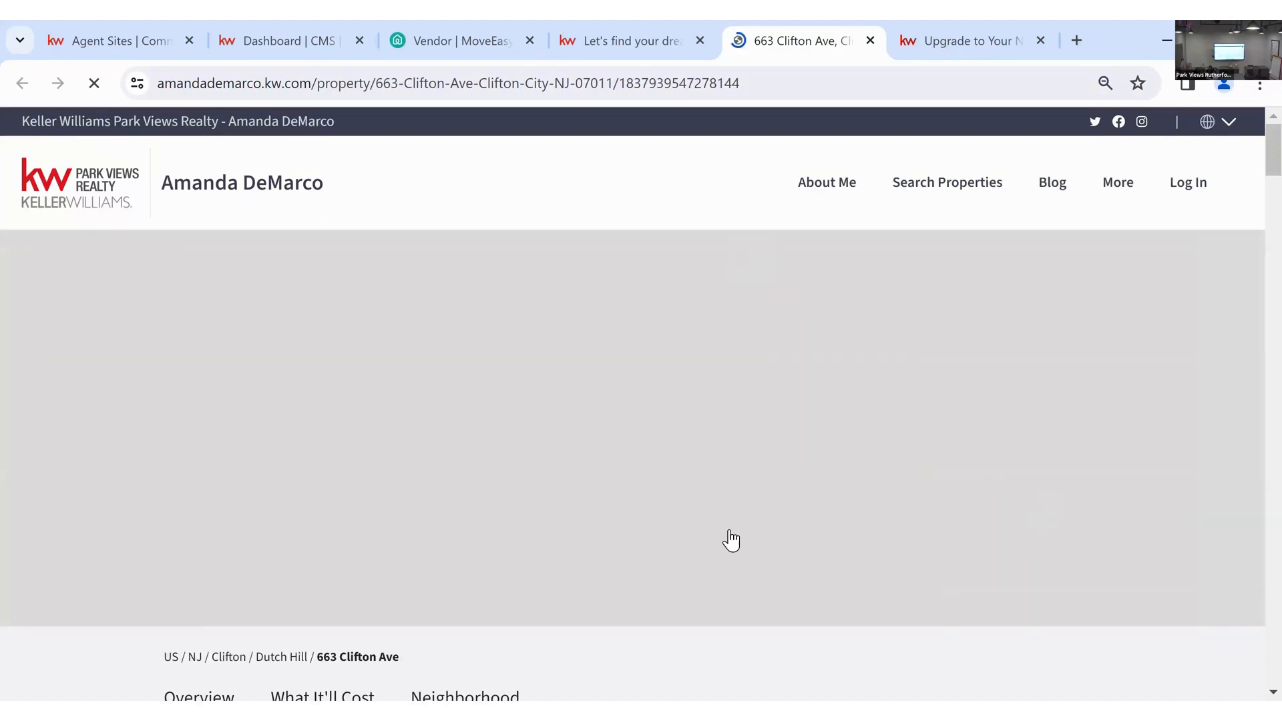
scroll(900, 405, down, 1)
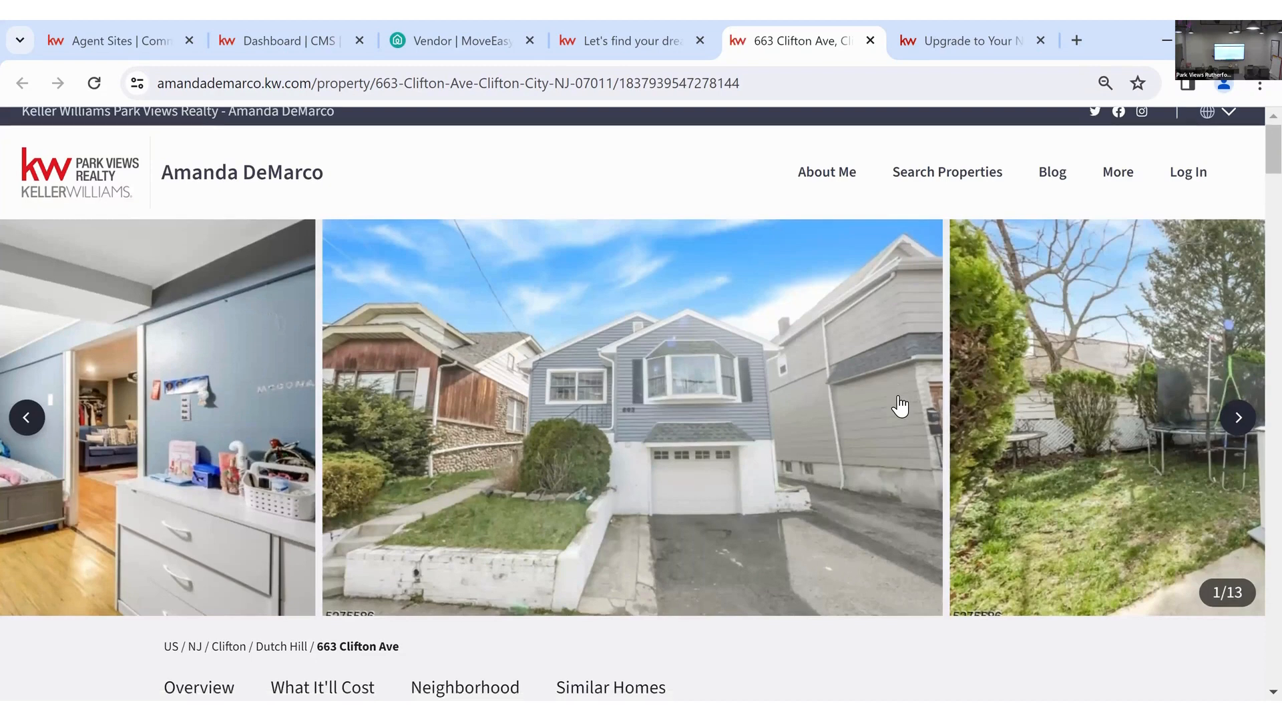
scroll(899, 405, down, 8)
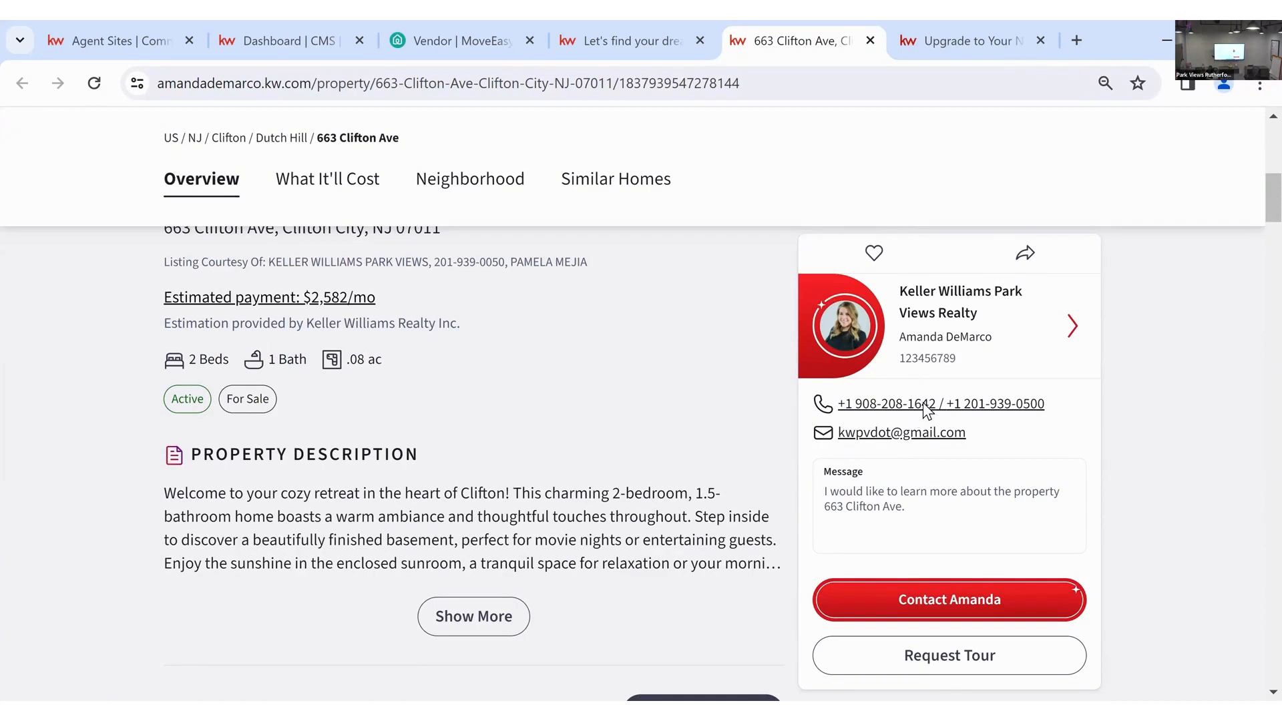
scroll(922, 402, up, 2)
drag(589, 361, 243, 367)
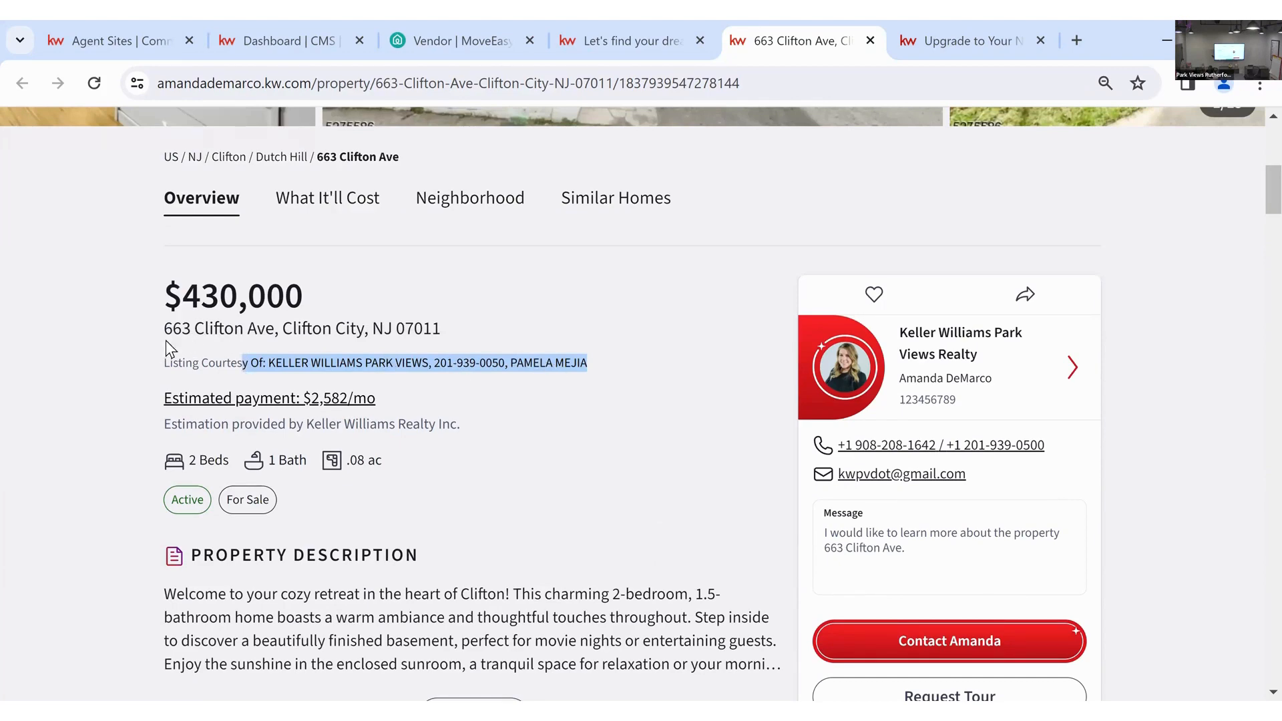
click(167, 358)
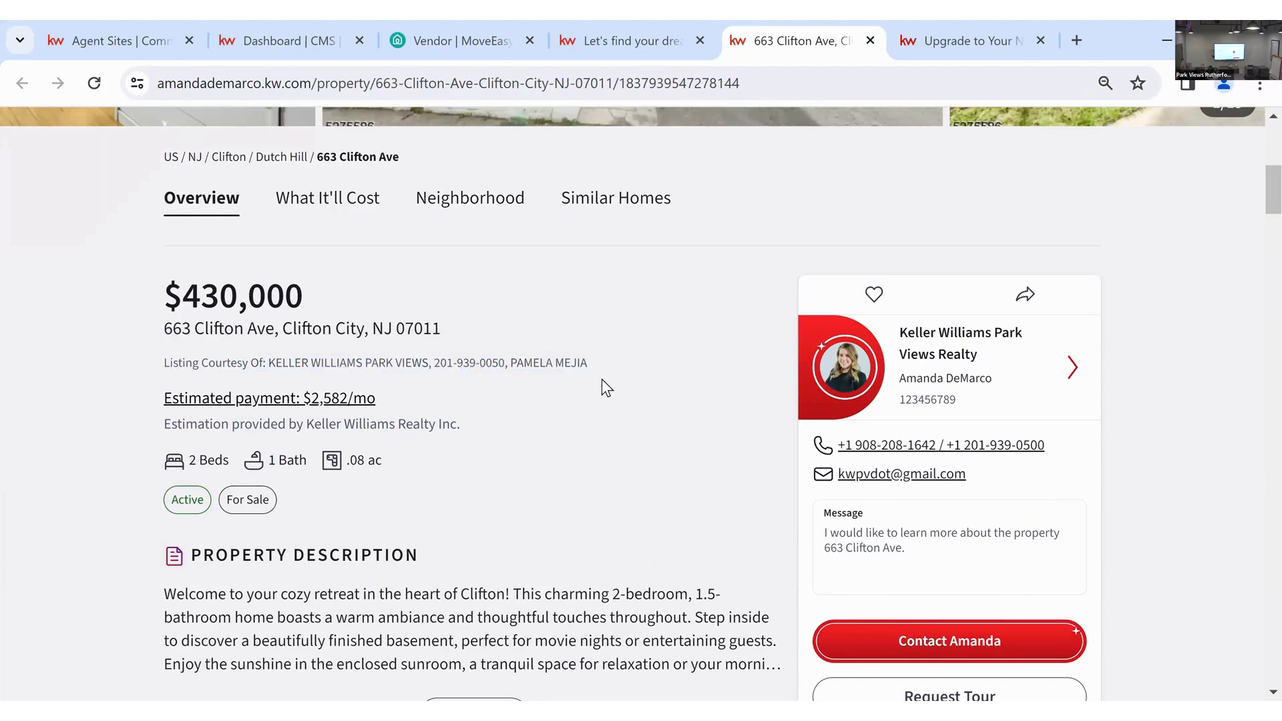
scroll(602, 379, down, 8)
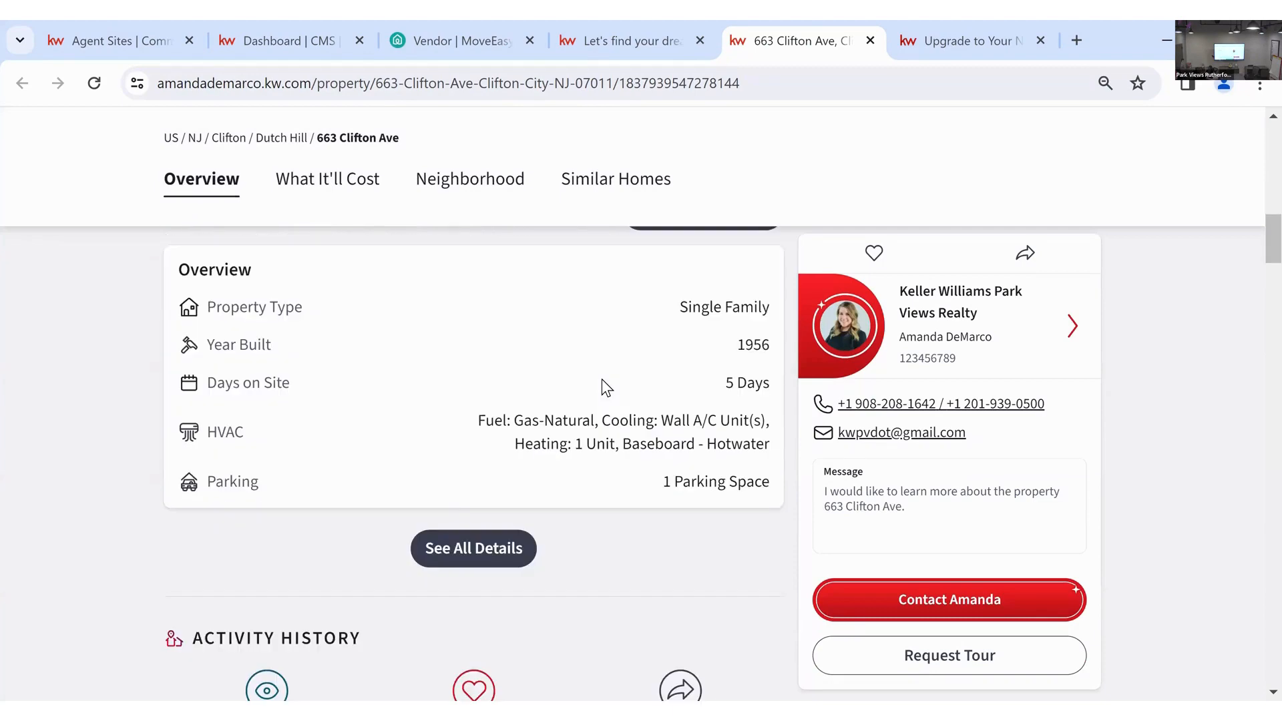
scroll(957, 462, up, 8)
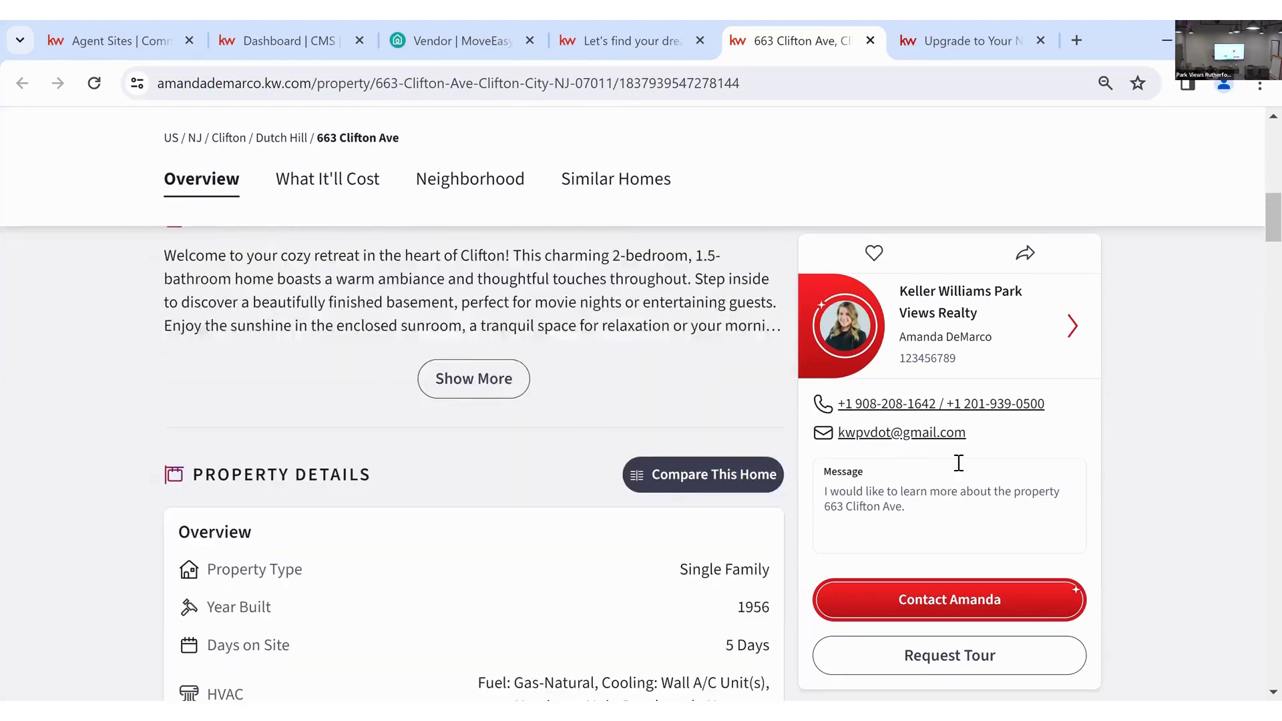
scroll(958, 462, up, 3)
scroll(573, 138, down, 4)
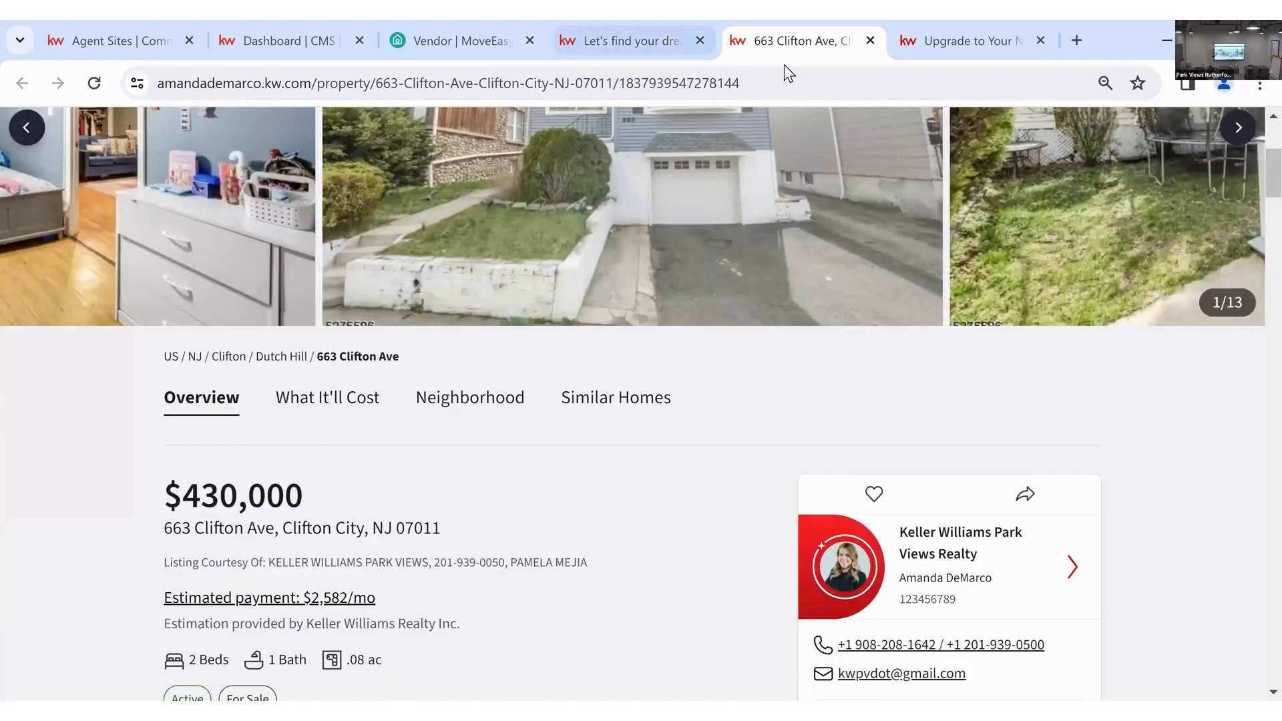
click(791, 82)
click(795, 83)
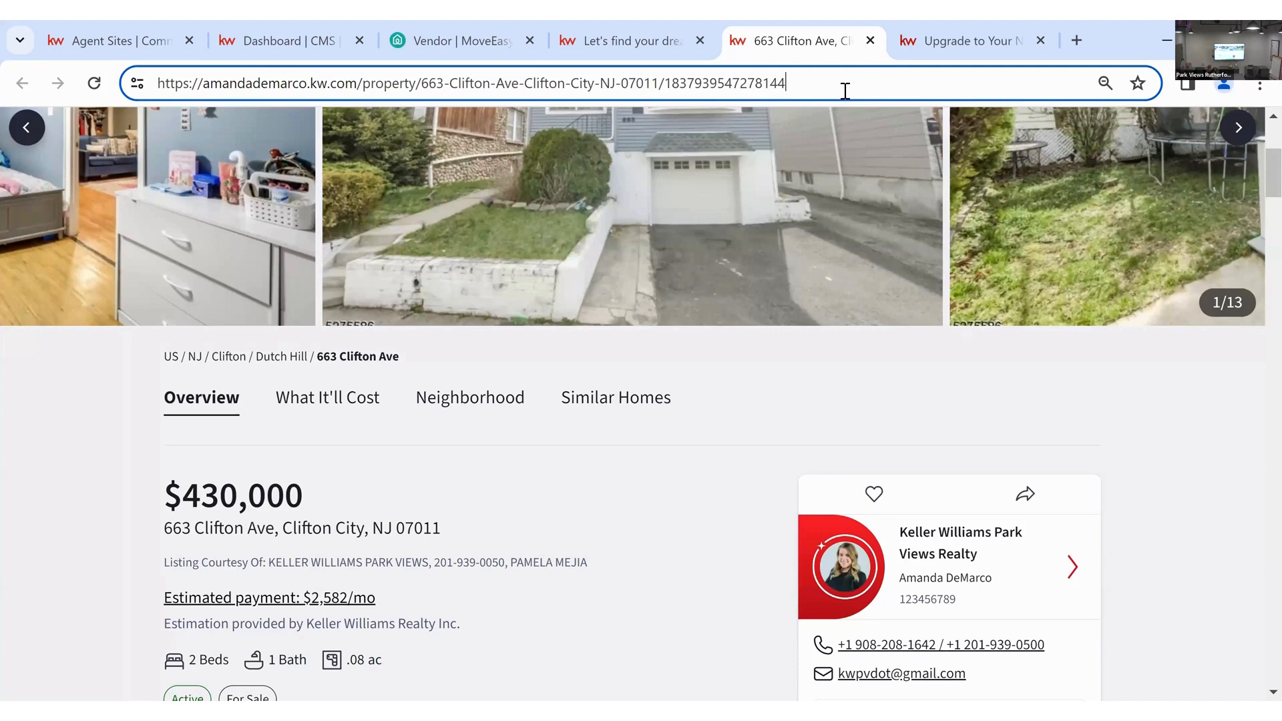
- Load the listing's open-house page by appending /openhouse to its URL
text(/op)
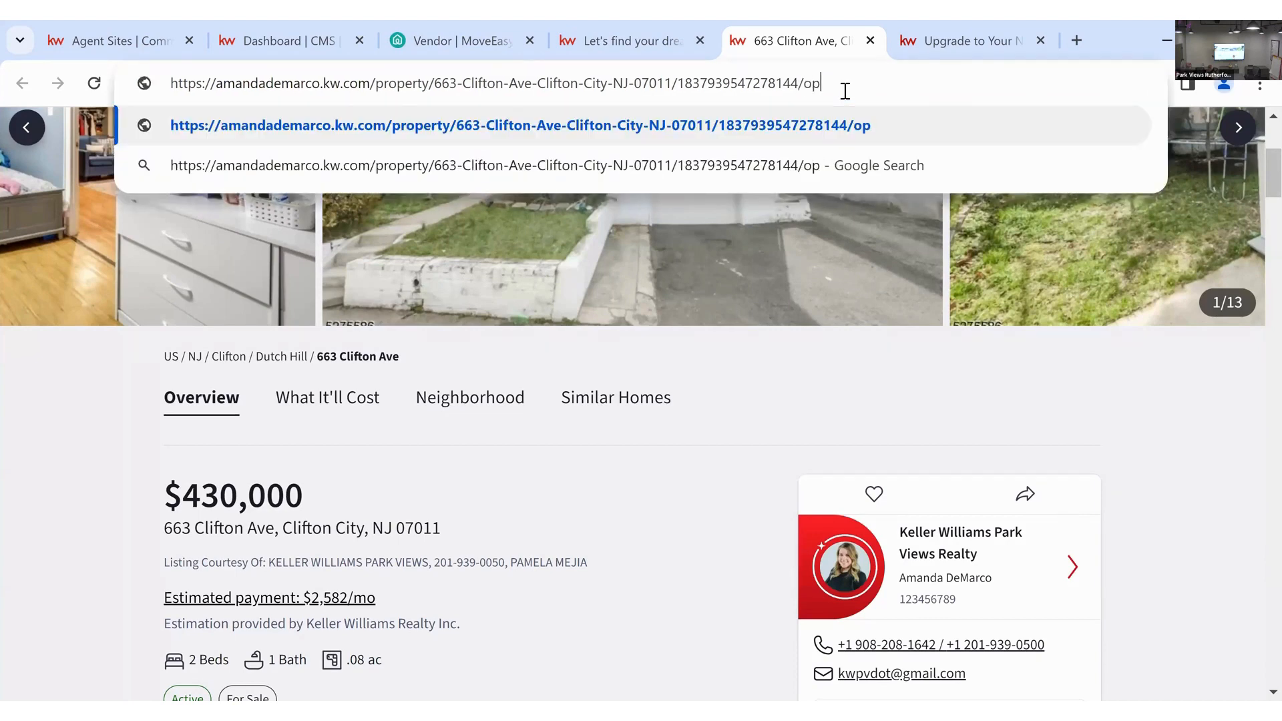
text(enhouse)
key(Return)
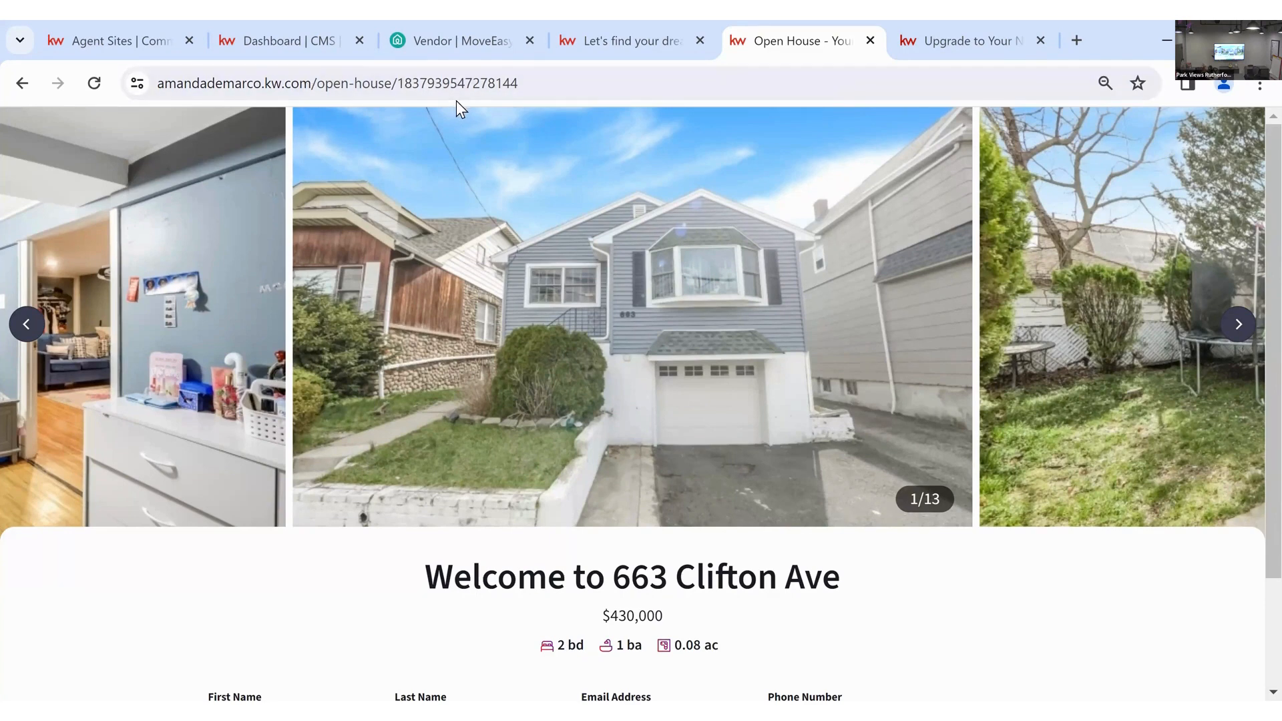
drag(404, 83, 384, 83)
drag(297, 78, 313, 84)
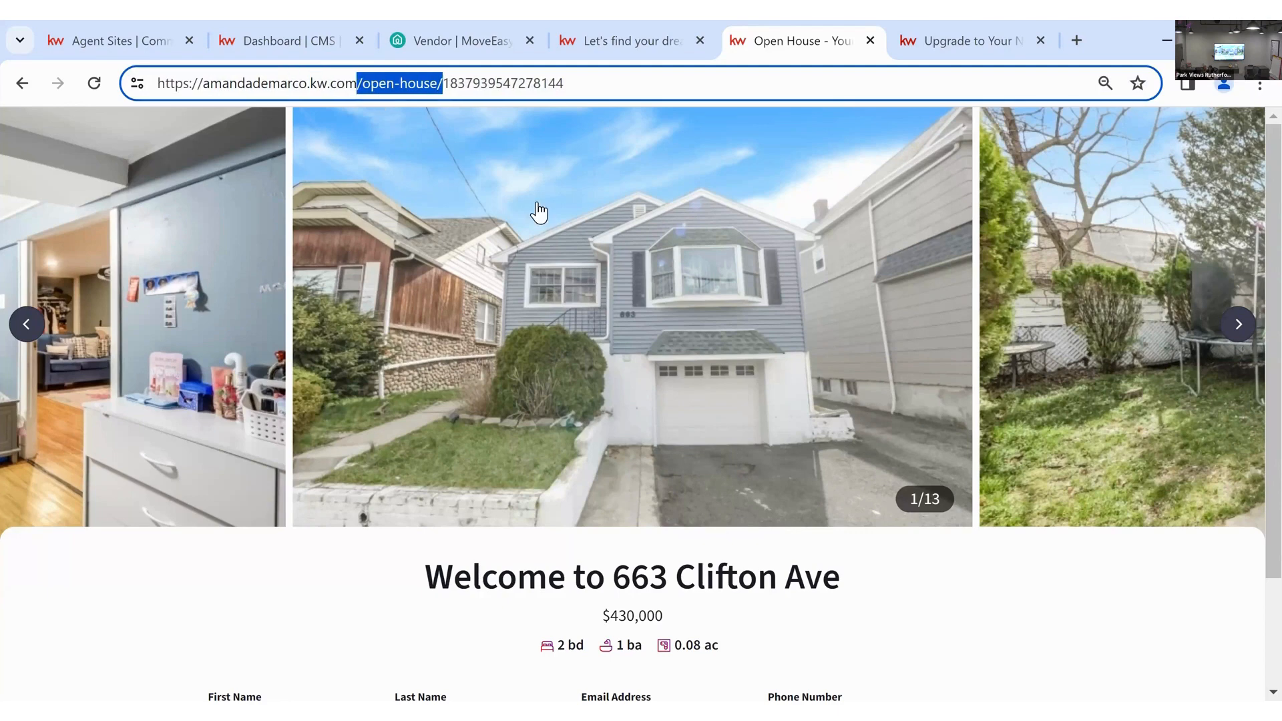
click(441, 132)
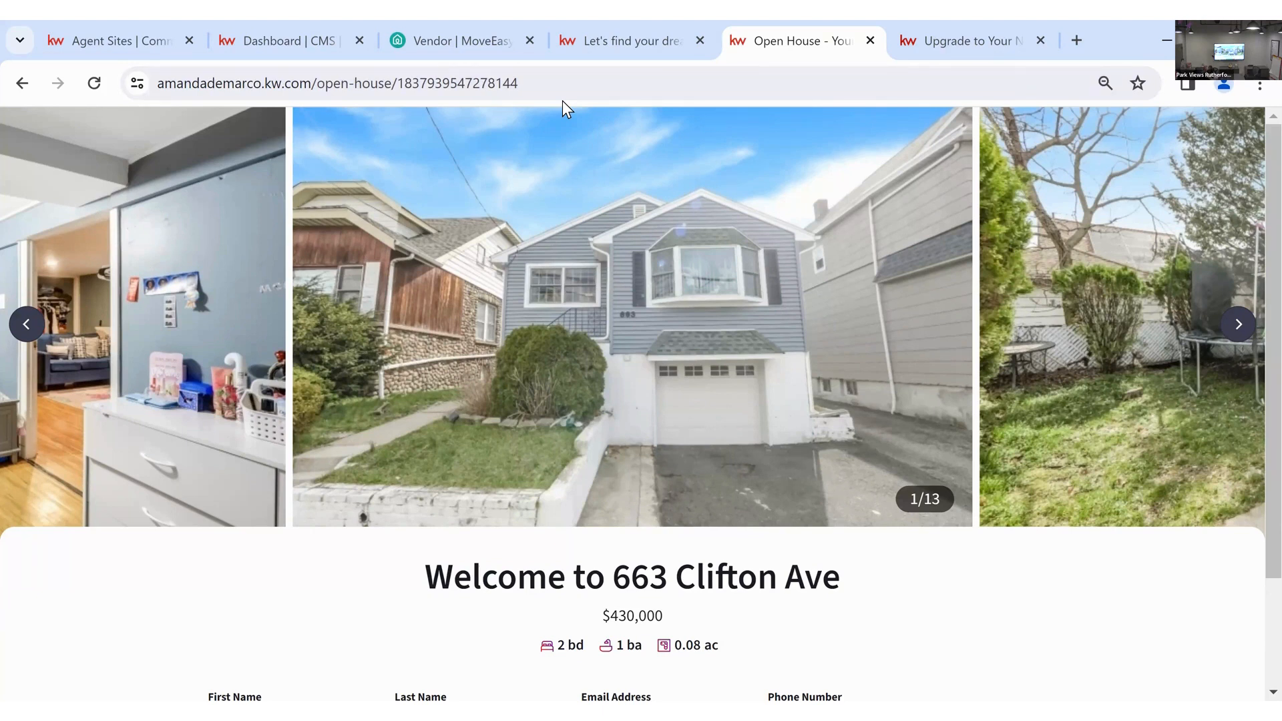
- Scroll down to the visitor sign-in form and focus the First Name field
scroll(915, 249, down, 2)
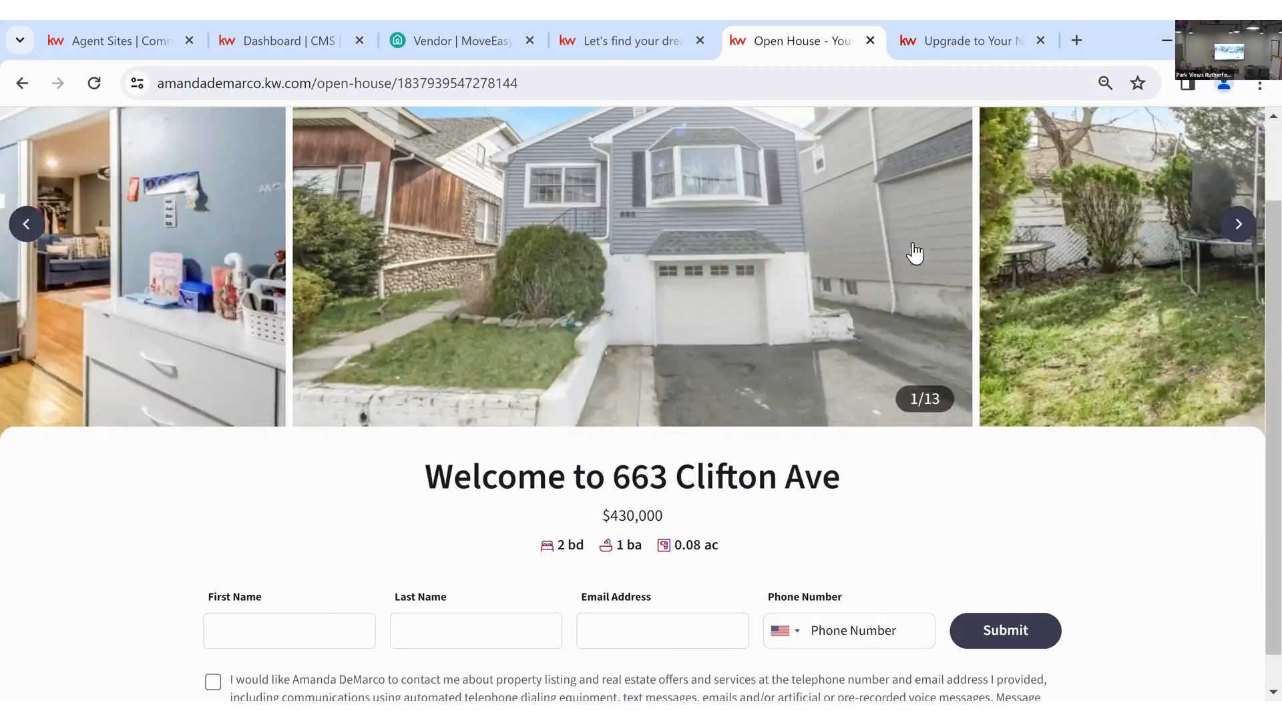
scroll(918, 267, down, 1)
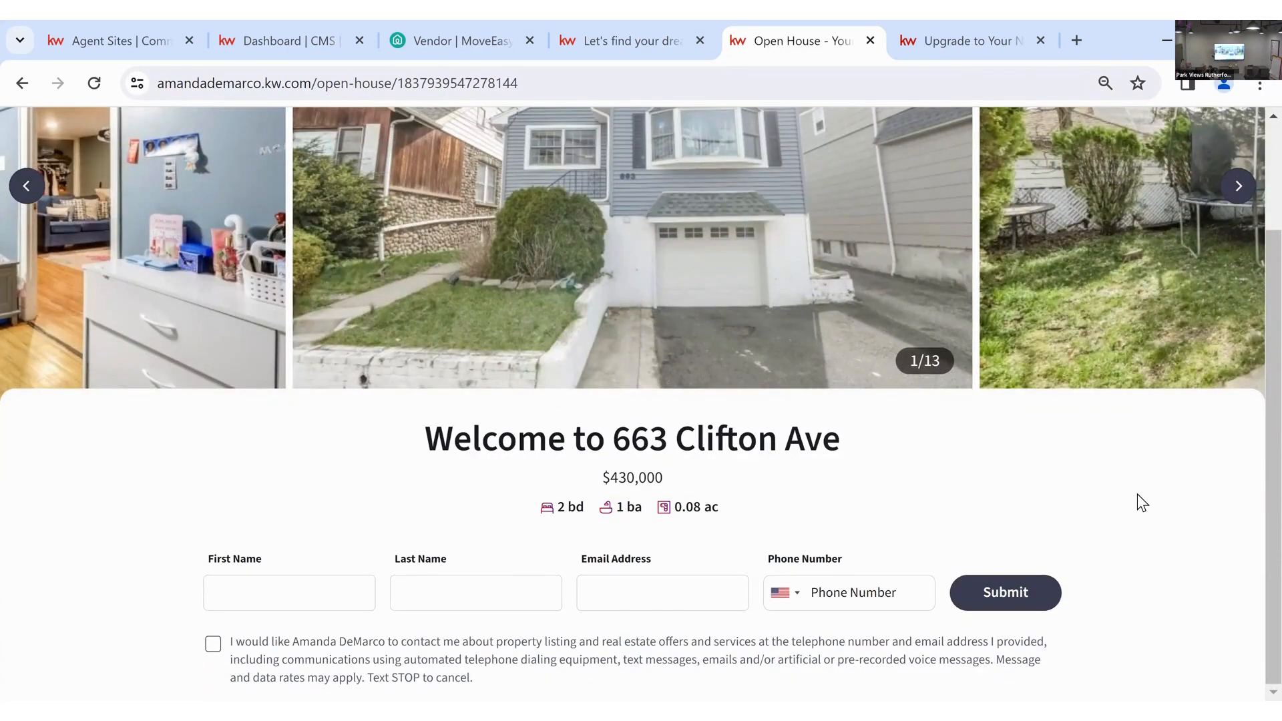
scroll(1137, 501, up, 2)
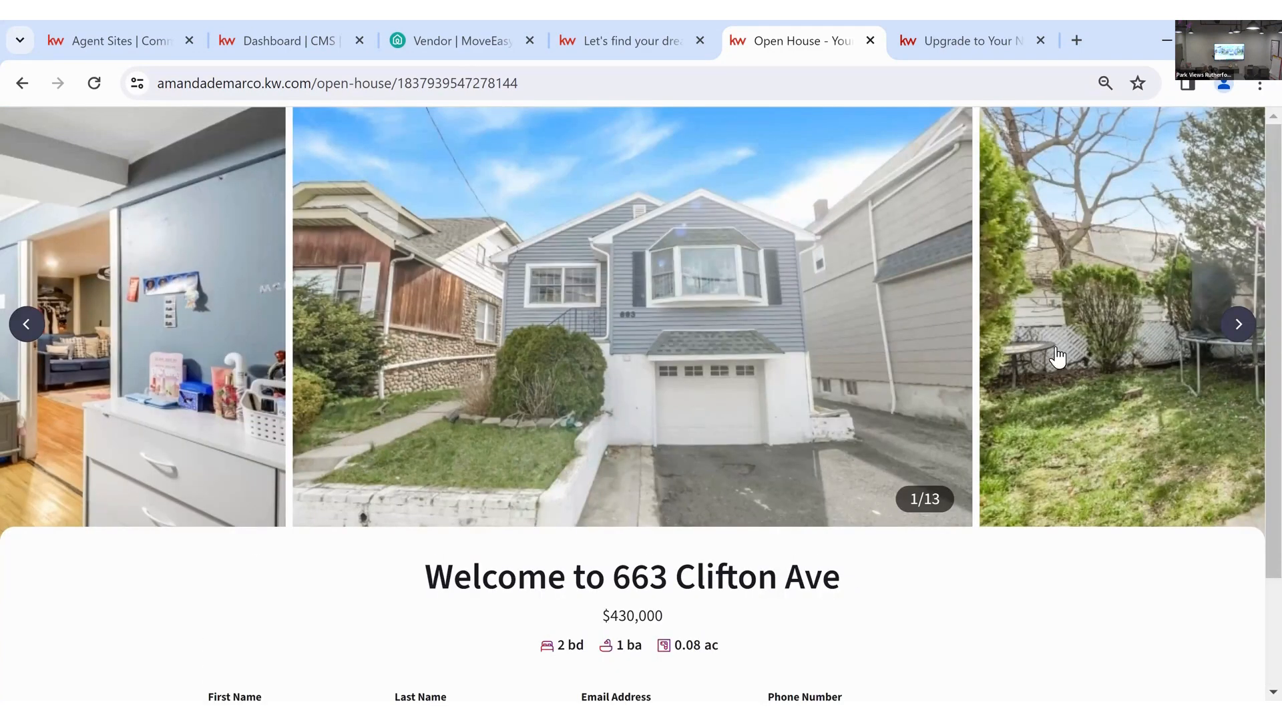
scroll(743, 433, down, 2)
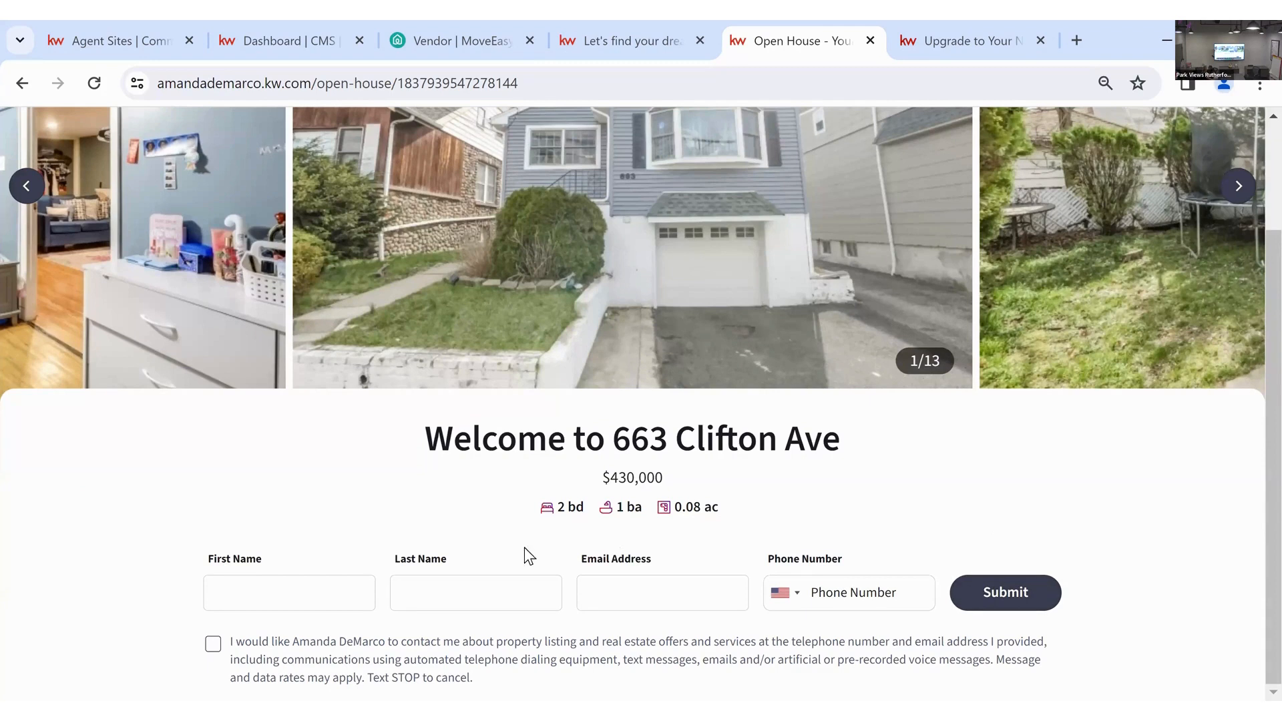
click(339, 591)
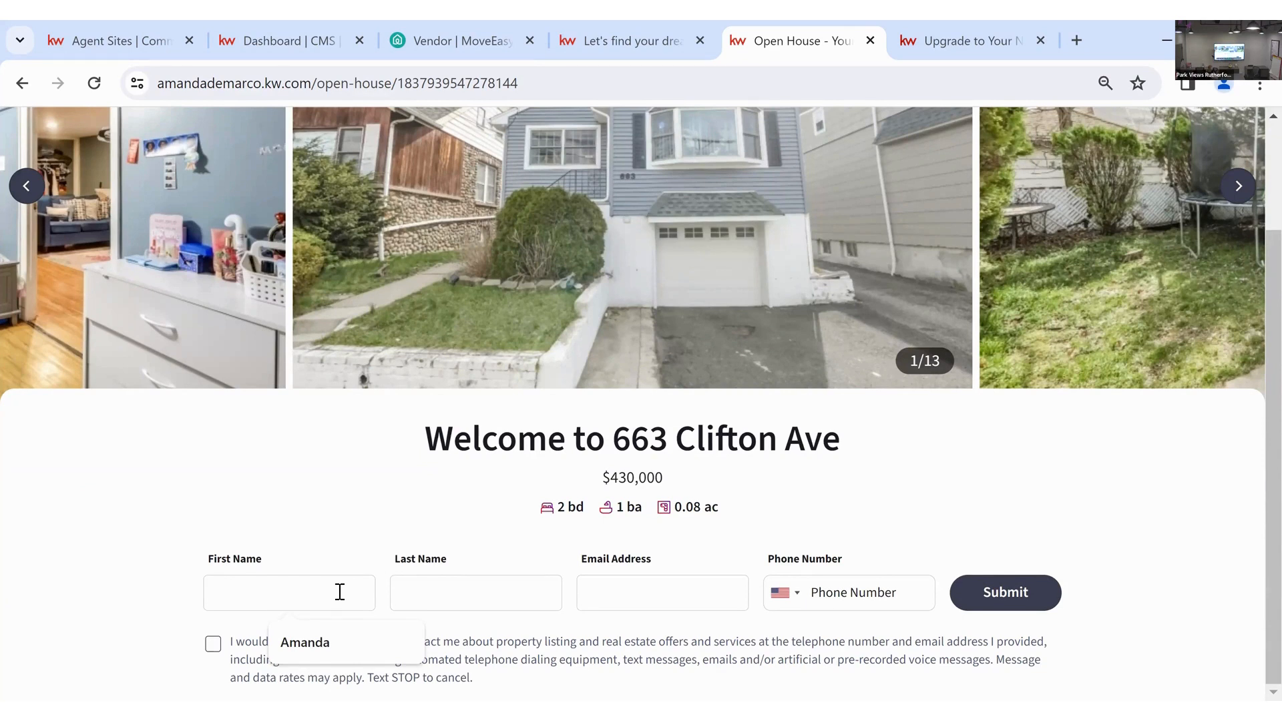
- Enter the visitor's first name, last name and e-mail address
text(Missy)
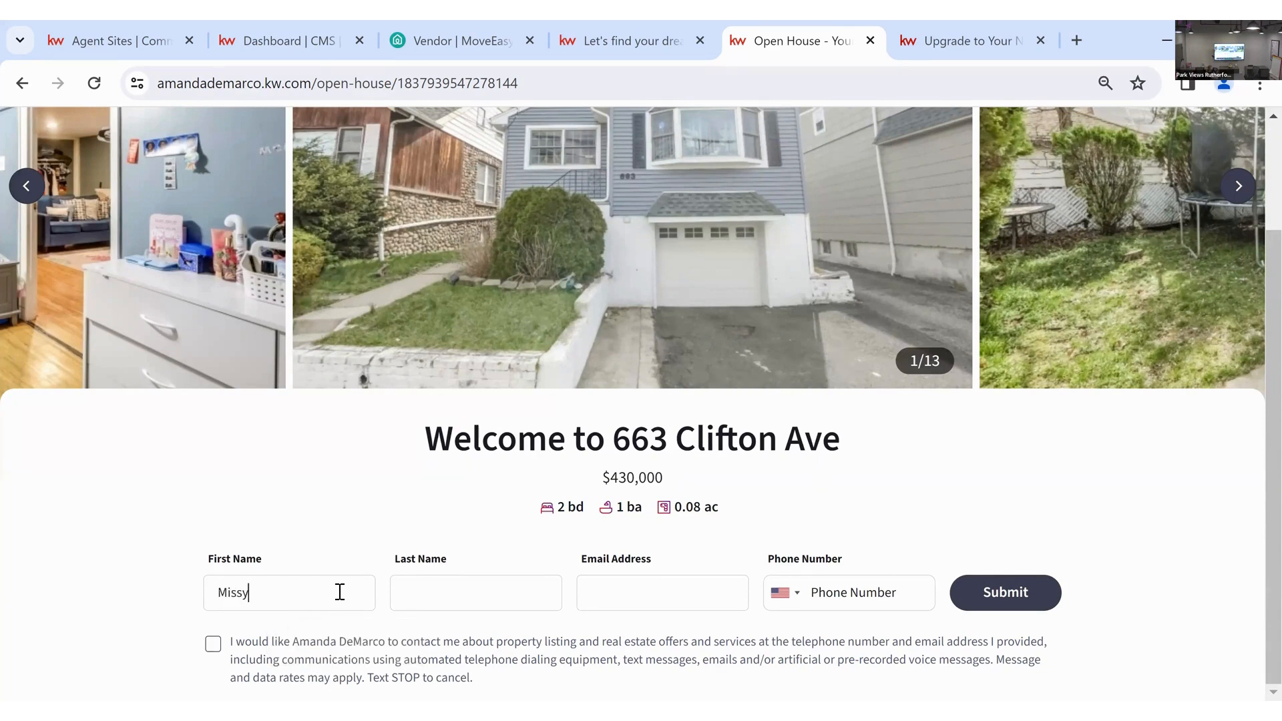
key(Tab)
text(Ei)
key(BackSpace)
text(lliot)
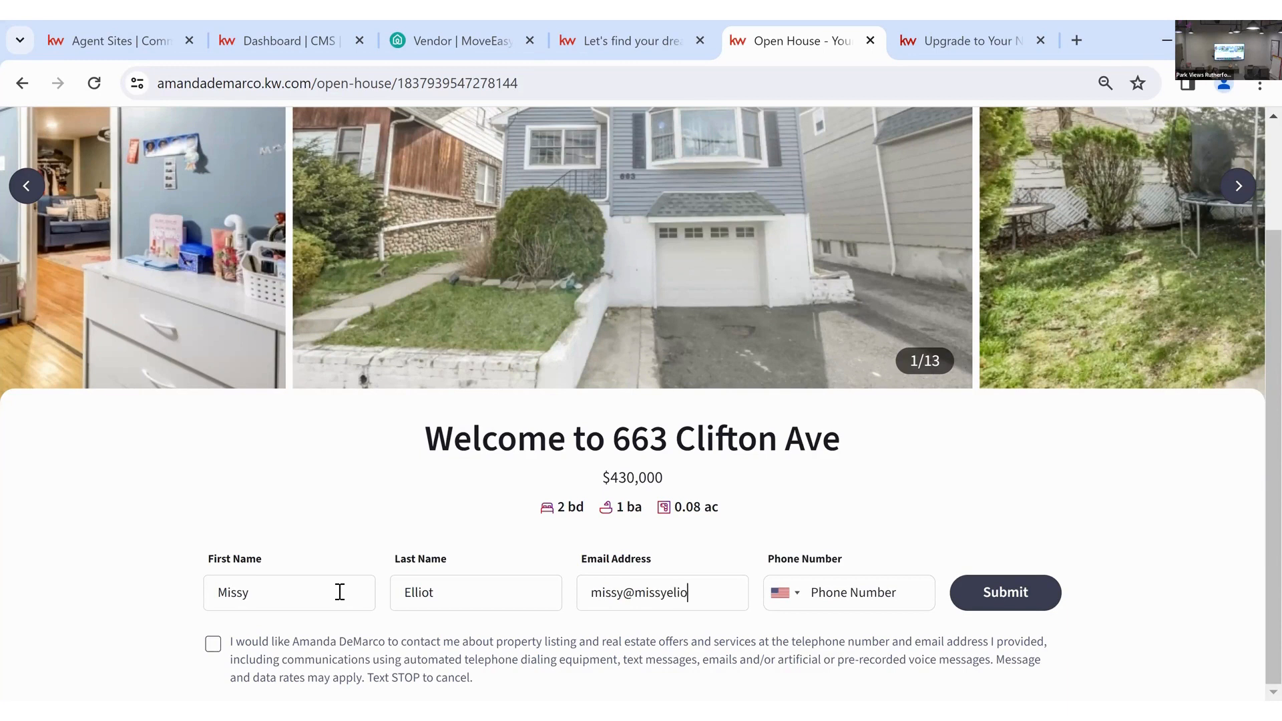
click(1005, 571)
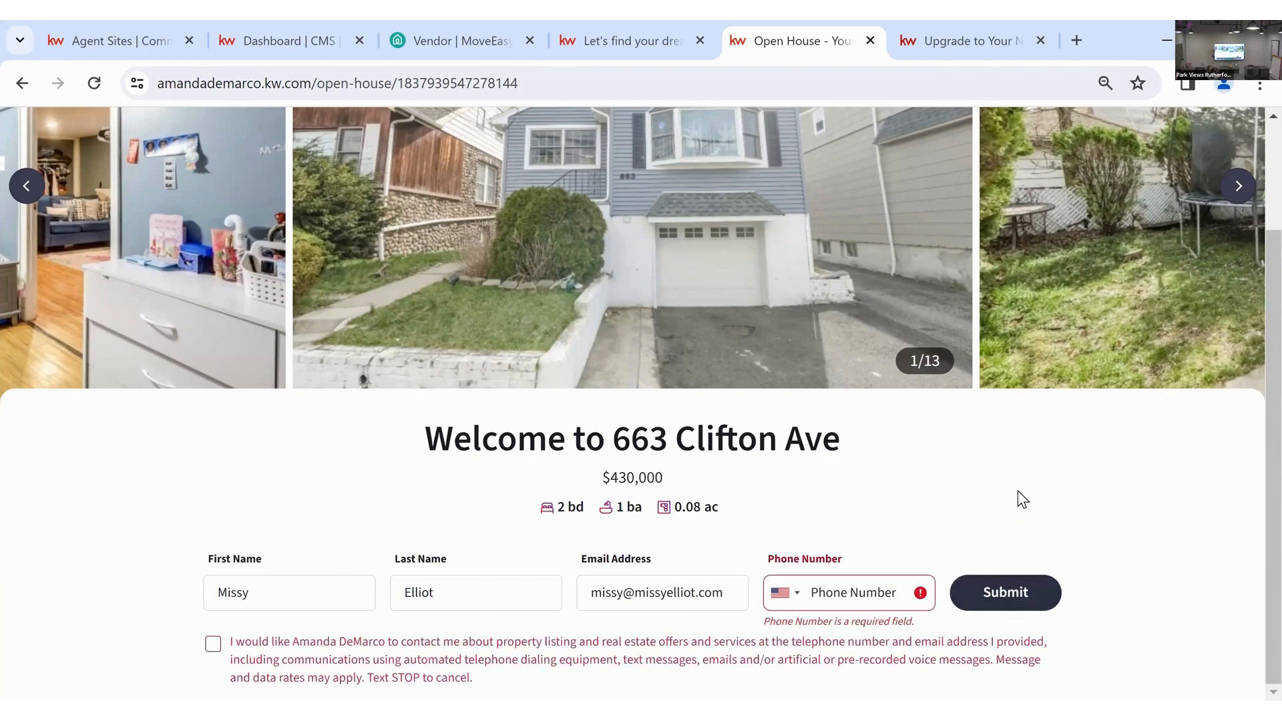
- Add the visitor's phone number, tick the contact consent box, and submit the sign-in
click(861, 593)
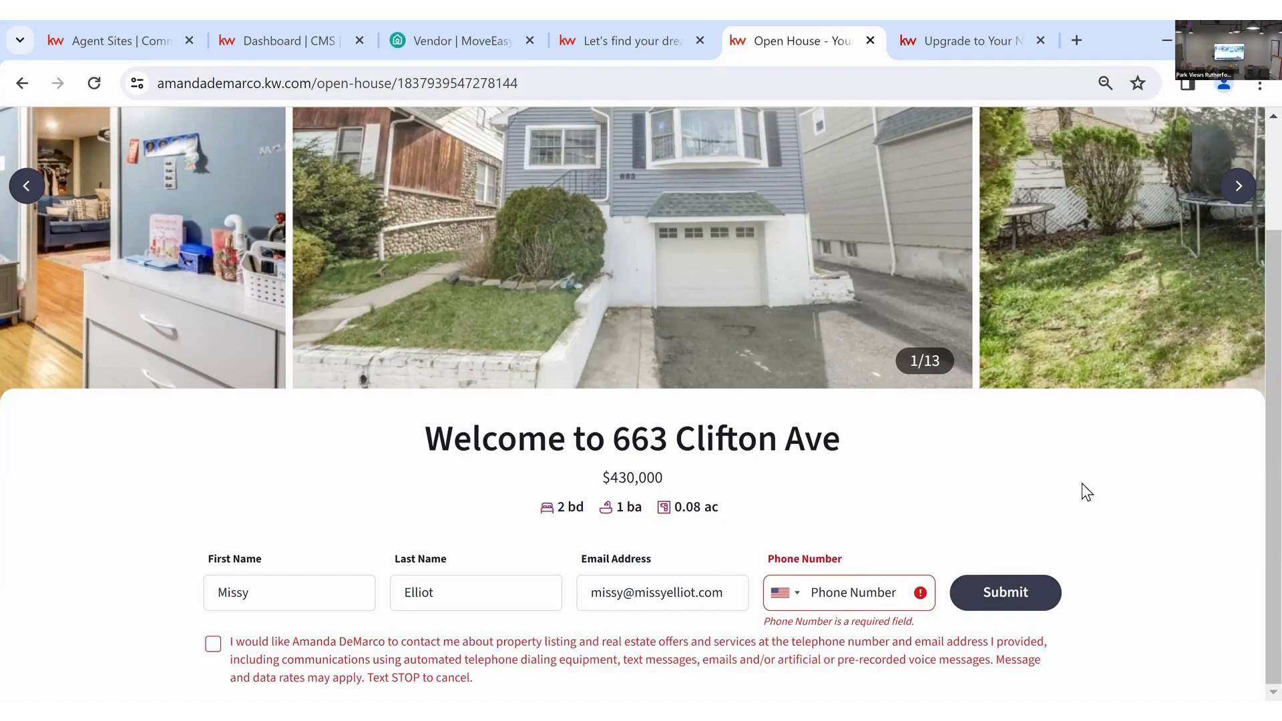
click(1043, 607)
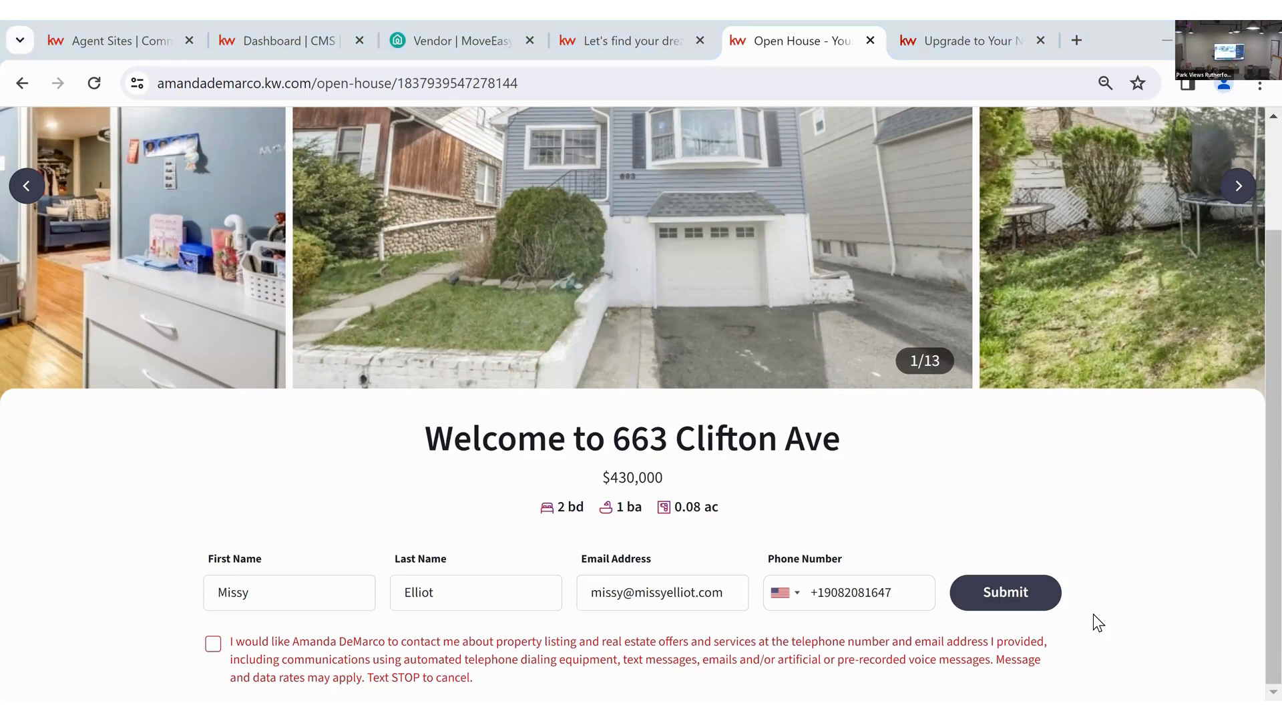
click(527, 641)
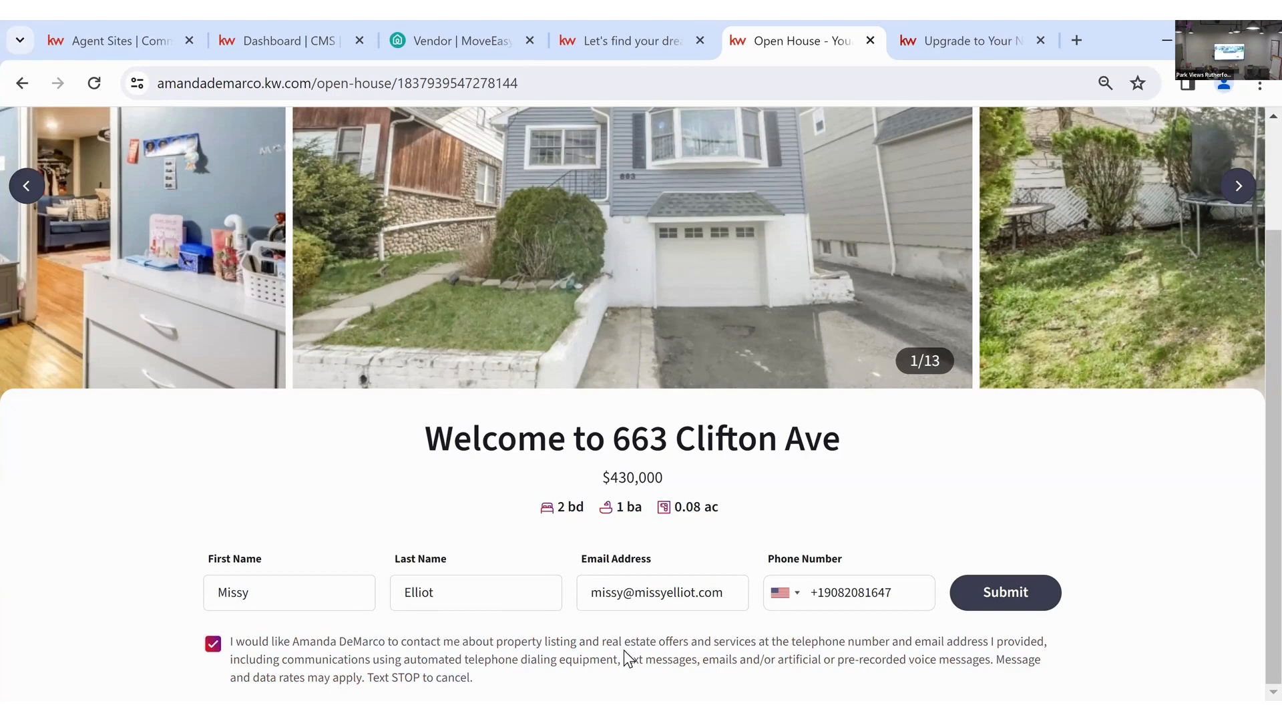
click(1005, 593)
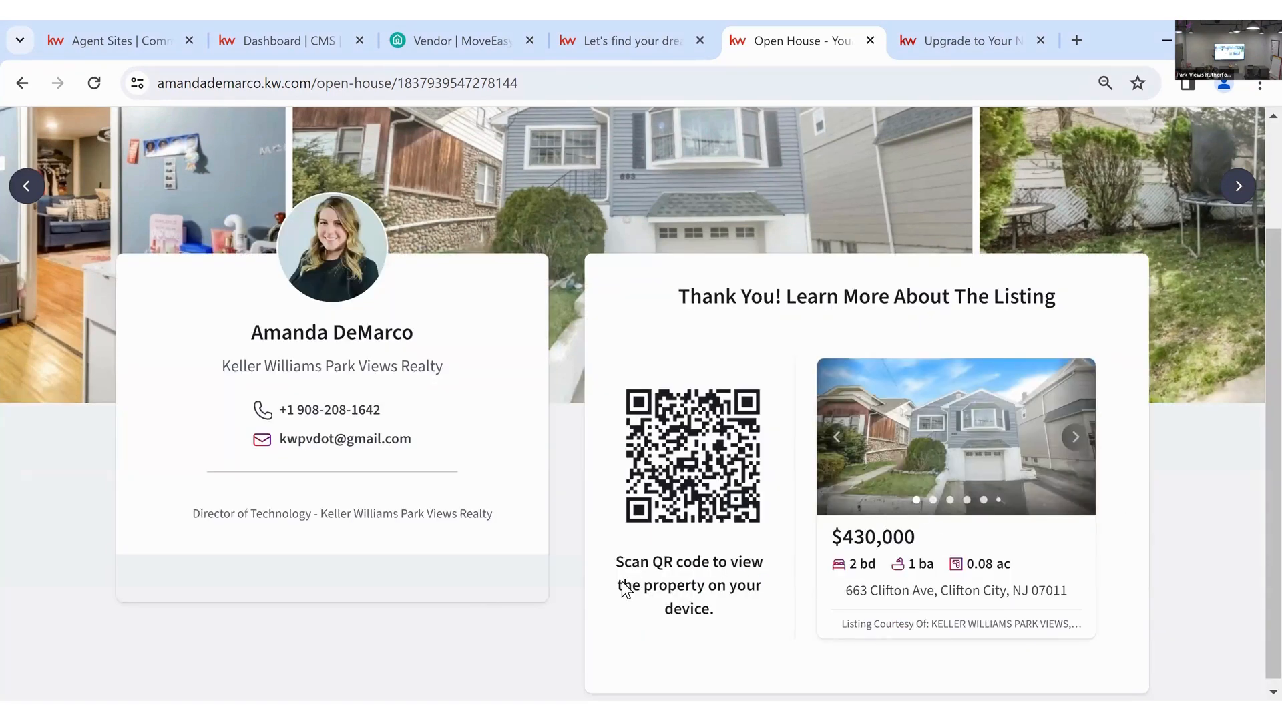
scroll(622, 581, up, 2)
scroll(622, 581, down, 2)
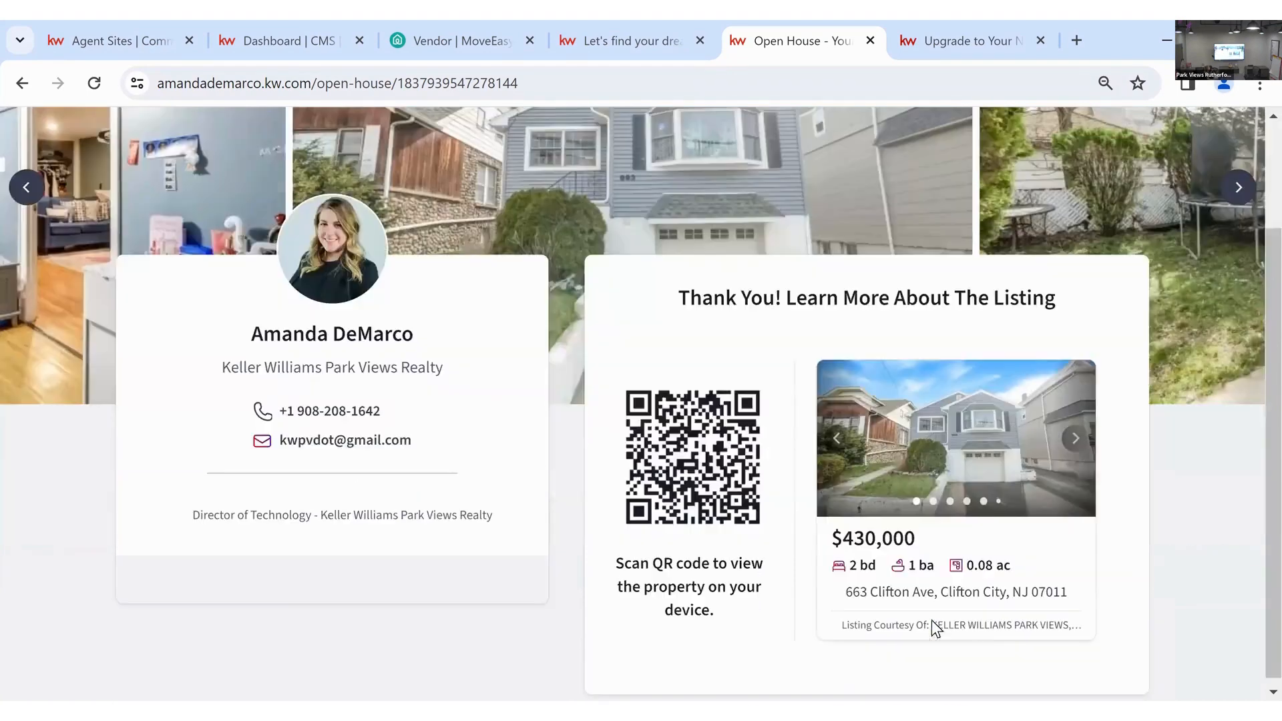
click(946, 399)
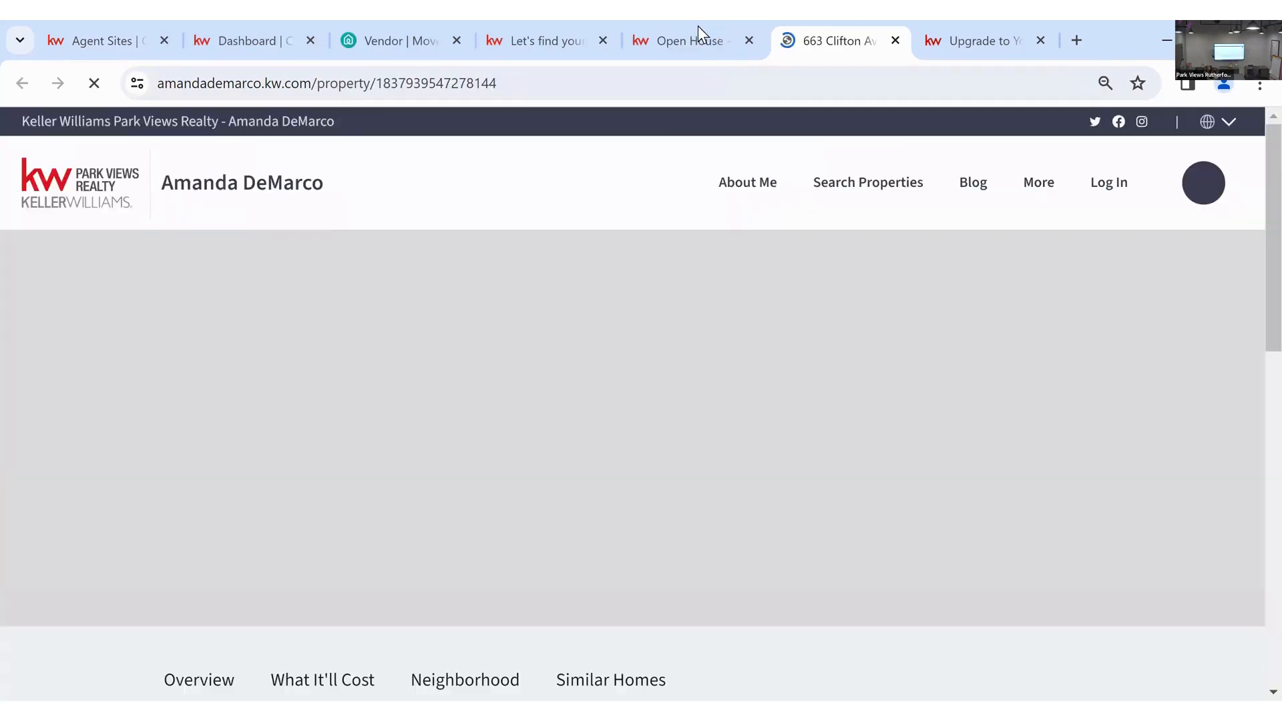
click(699, 30)
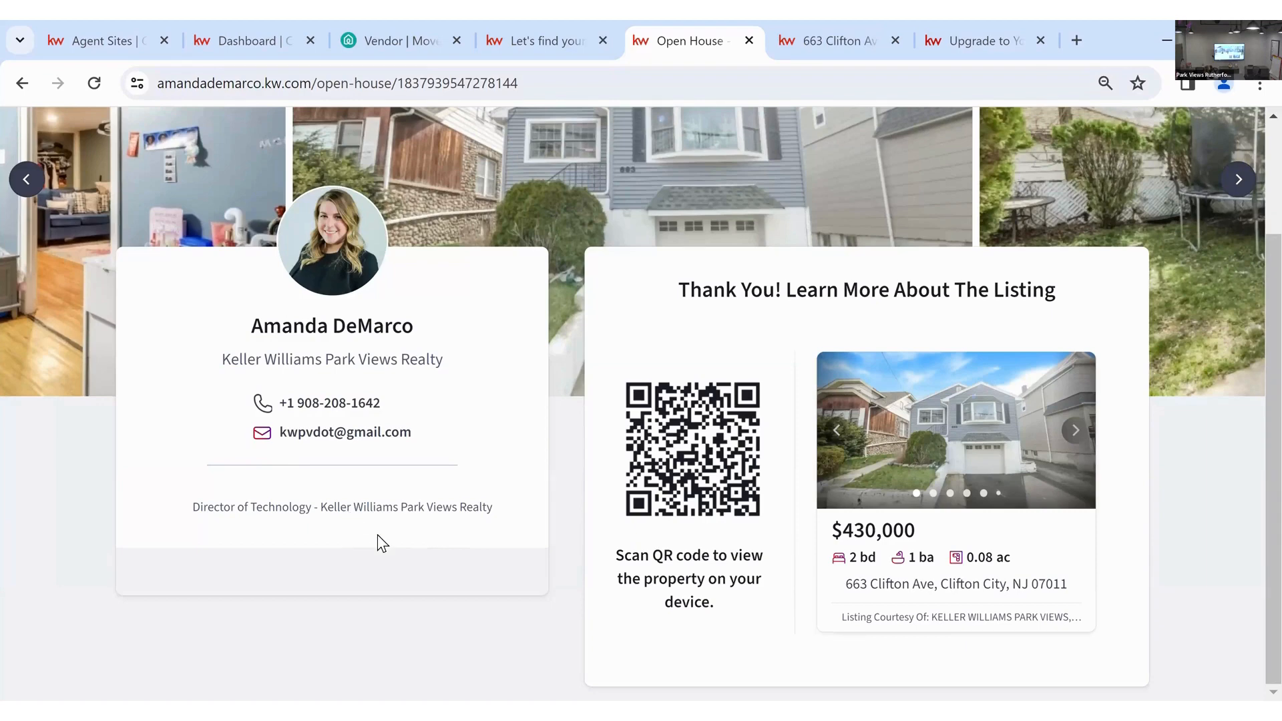
scroll(378, 543, up, 3)
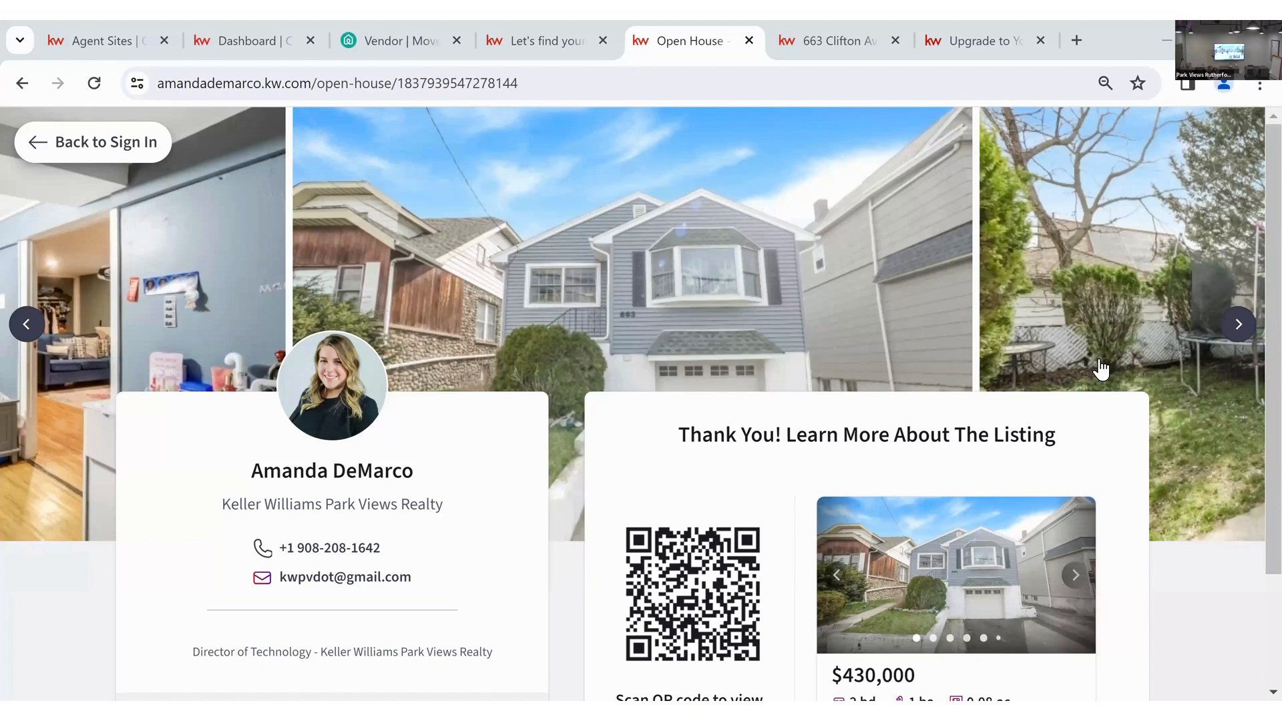
click(262, 22)
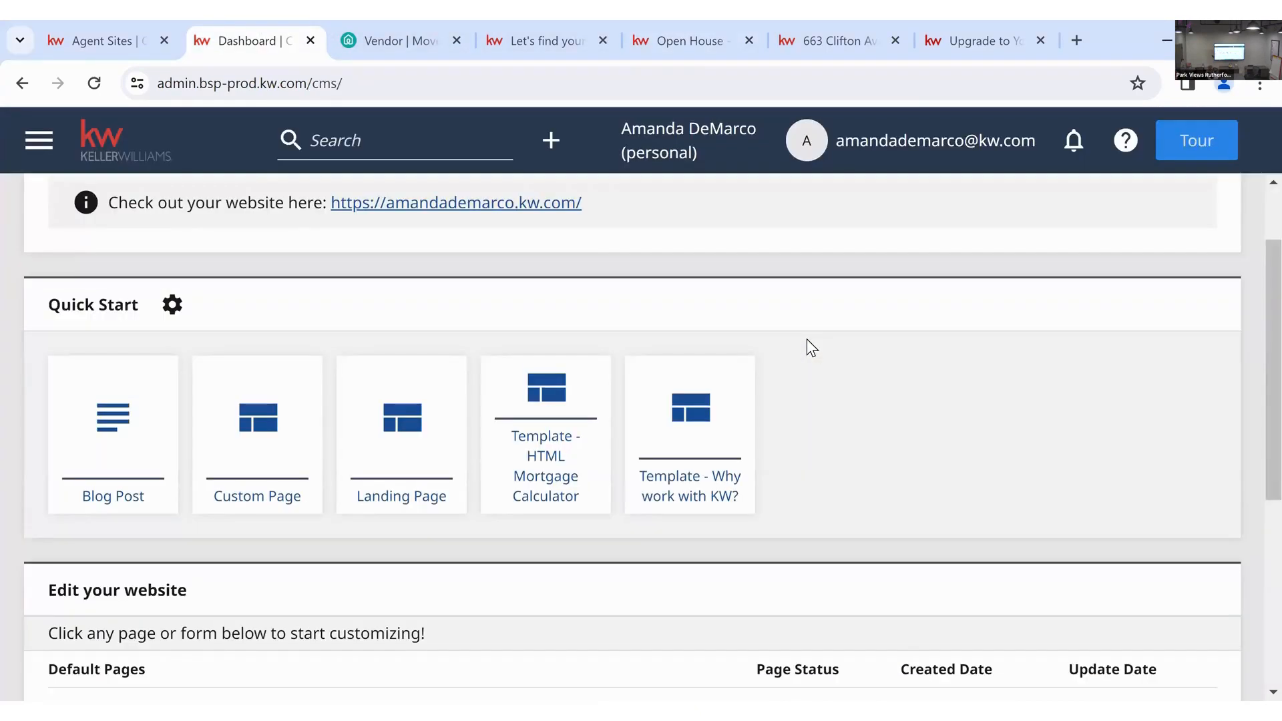
- Scroll the dashboard to review the Edit your website page list, then return to the top
scroll(807, 341, down, 4)
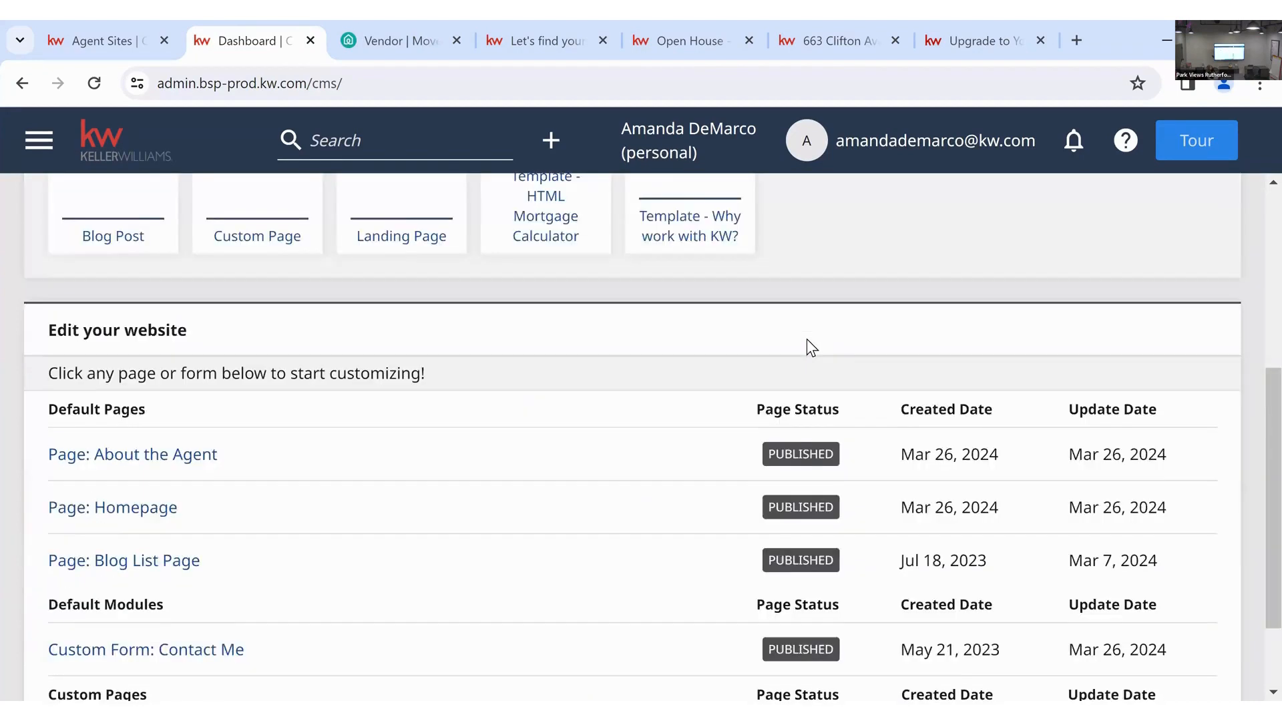
scroll(807, 340, up, 5)
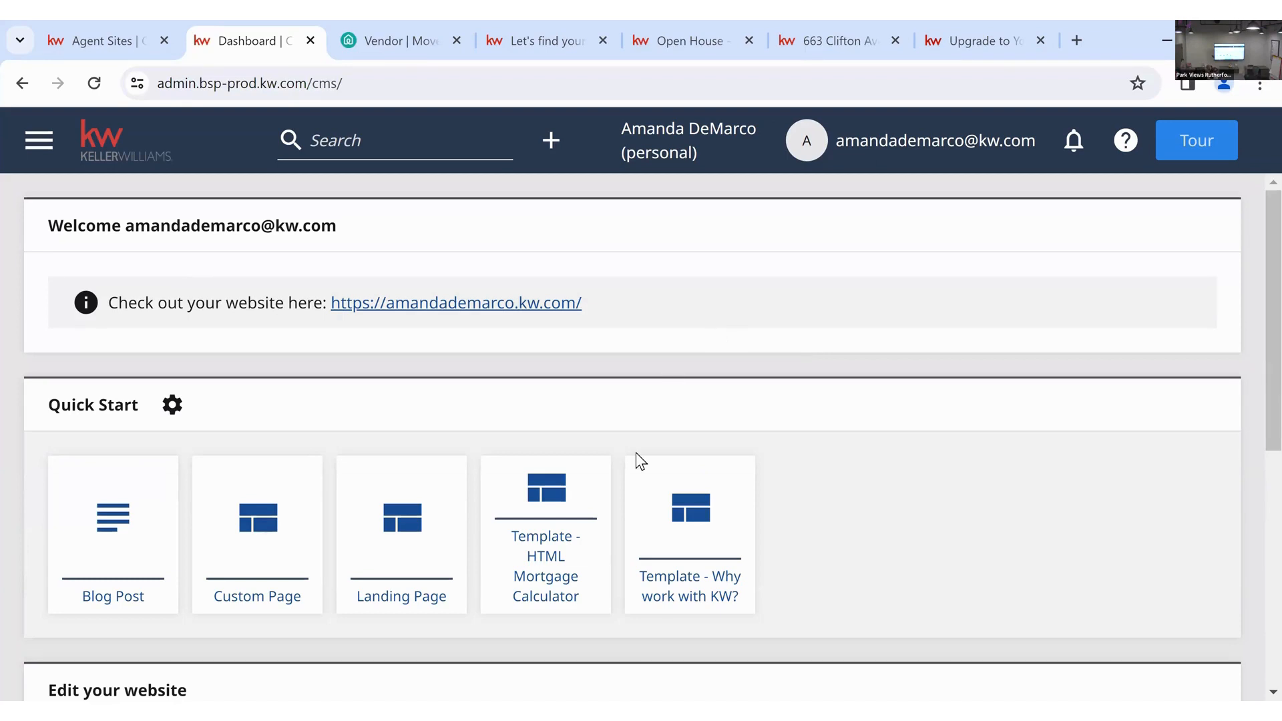
scroll(652, 343, down, 5)
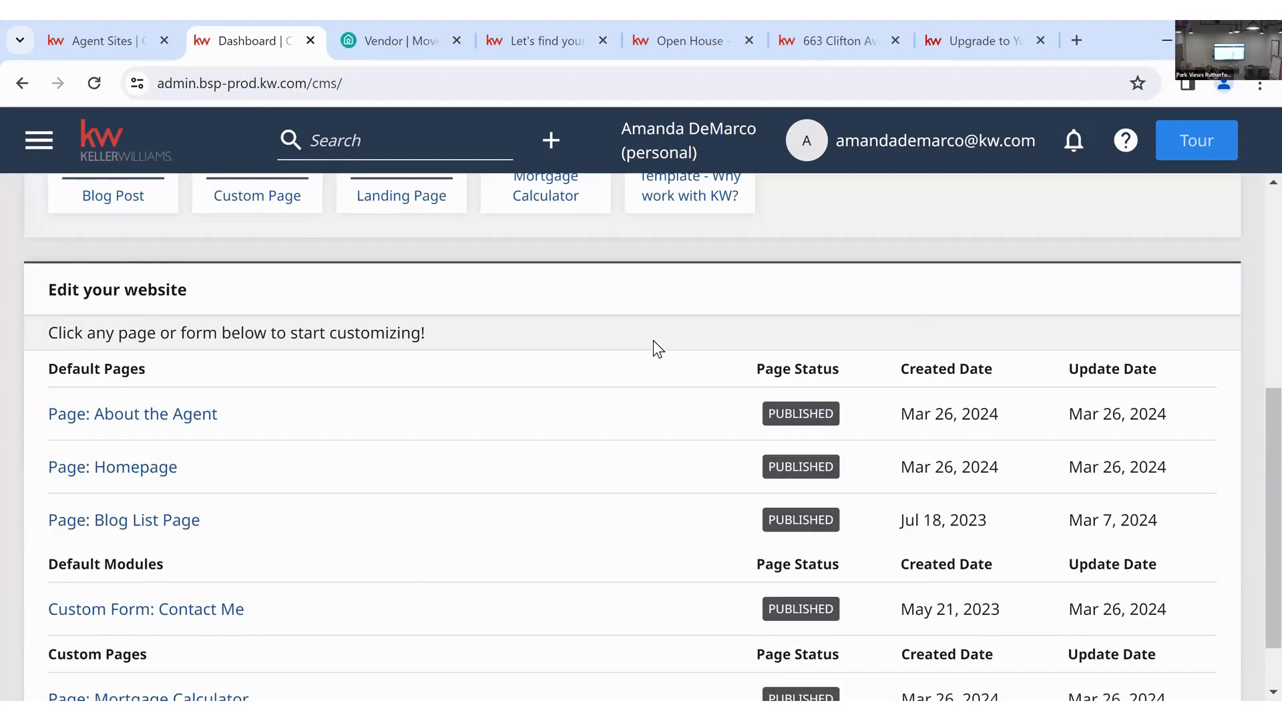
scroll(653, 339, up, 6)
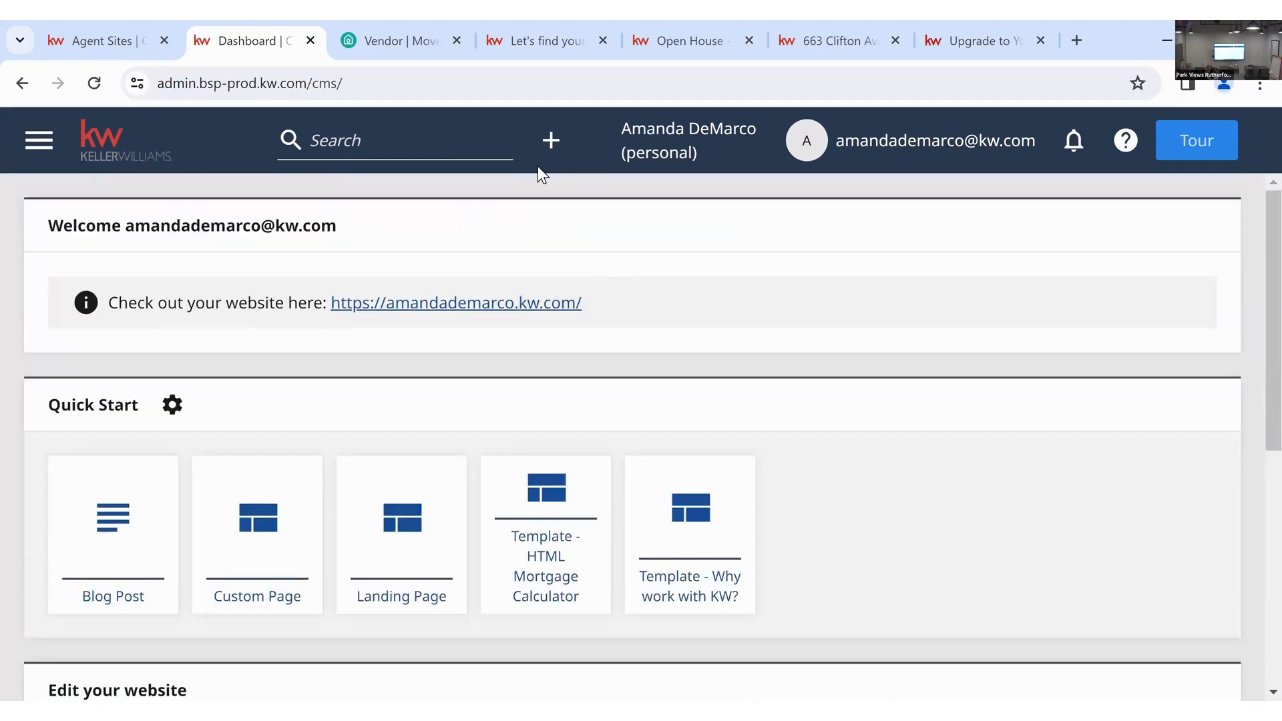
- Create a new Testimonial item from the header's Create menu
click(551, 141)
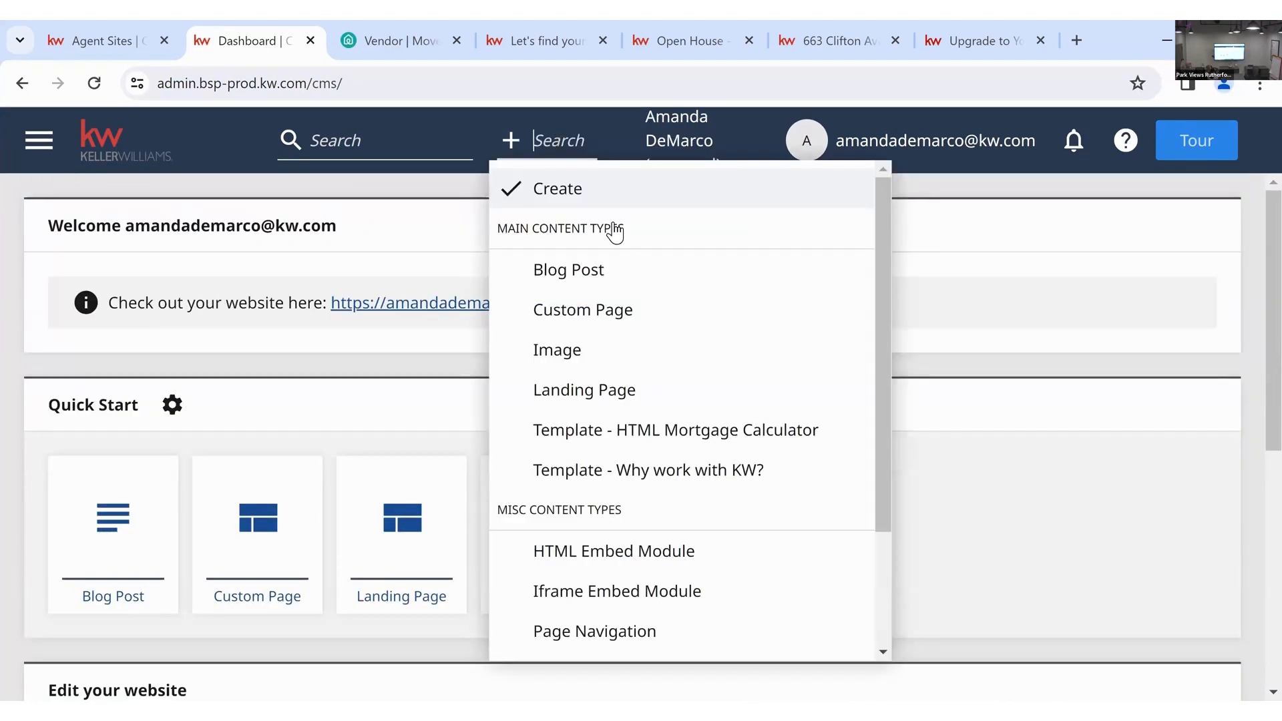
scroll(641, 341, down, 2)
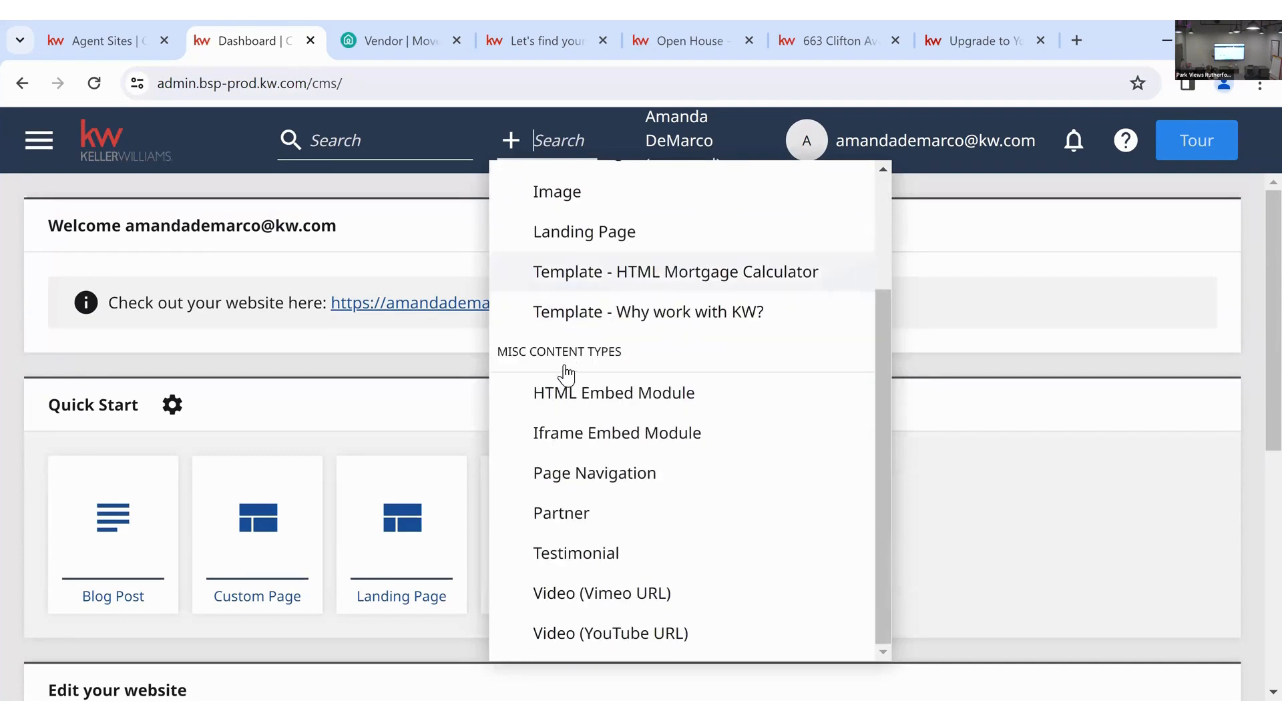
click(610, 559)
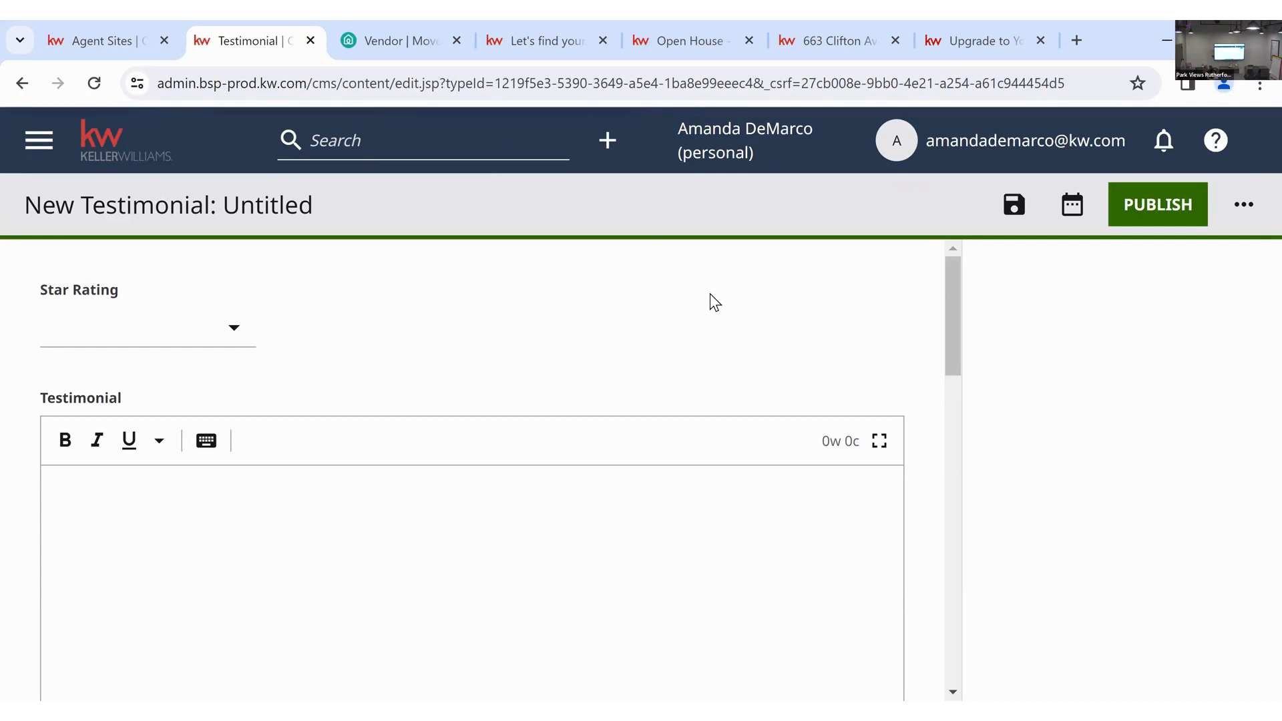
- Give the testimonial a 5-star rating and a quote praising the agent's quick, efficient work
click(236, 329)
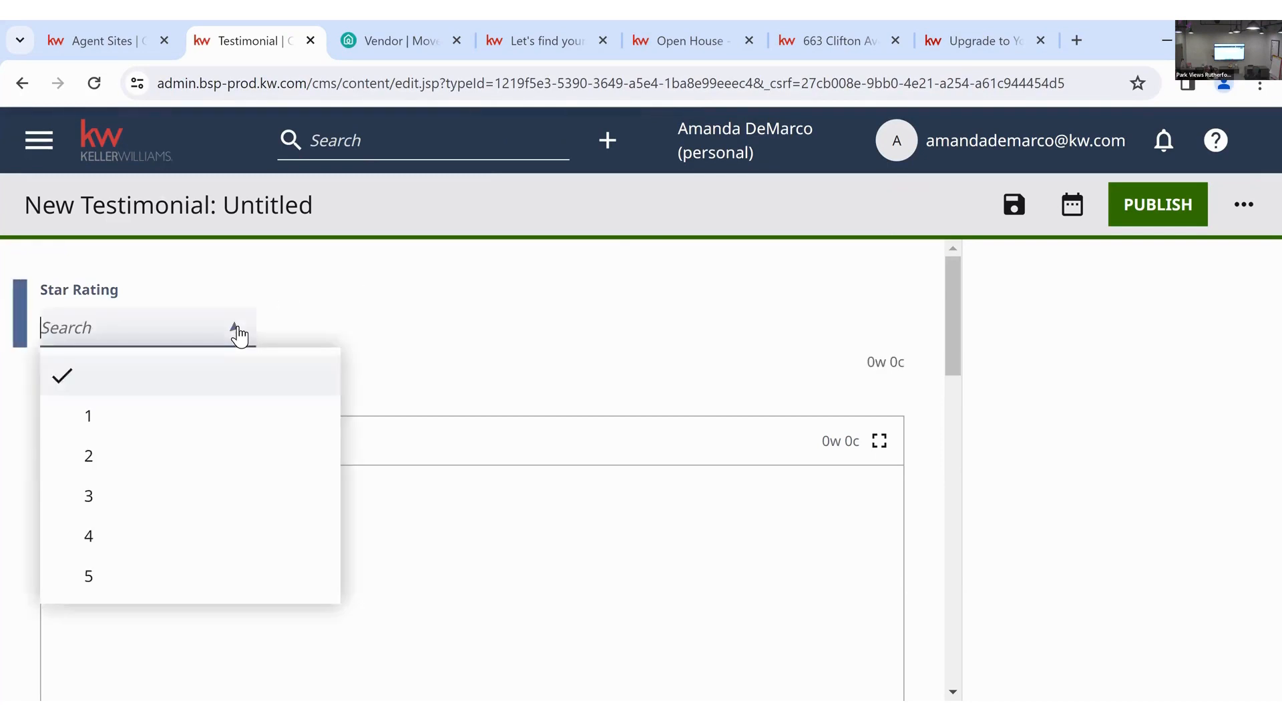
click(109, 574)
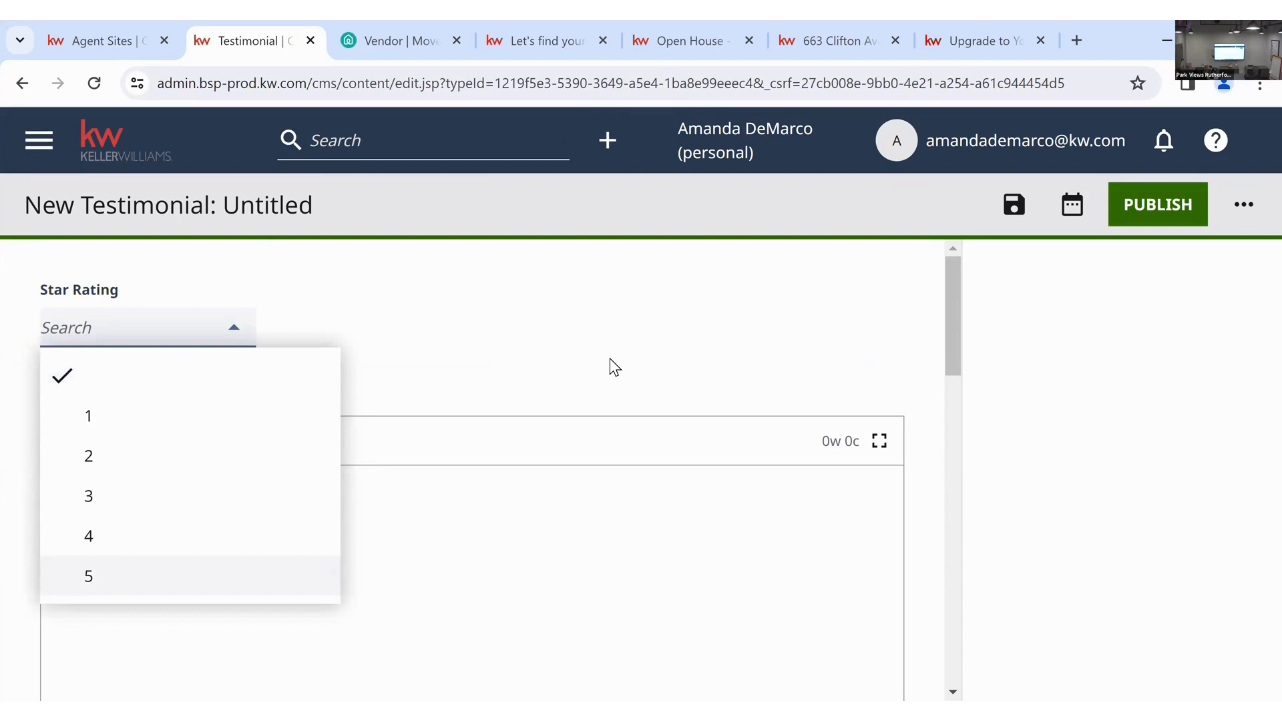
scroll(466, 446, down, 1)
click(467, 445)
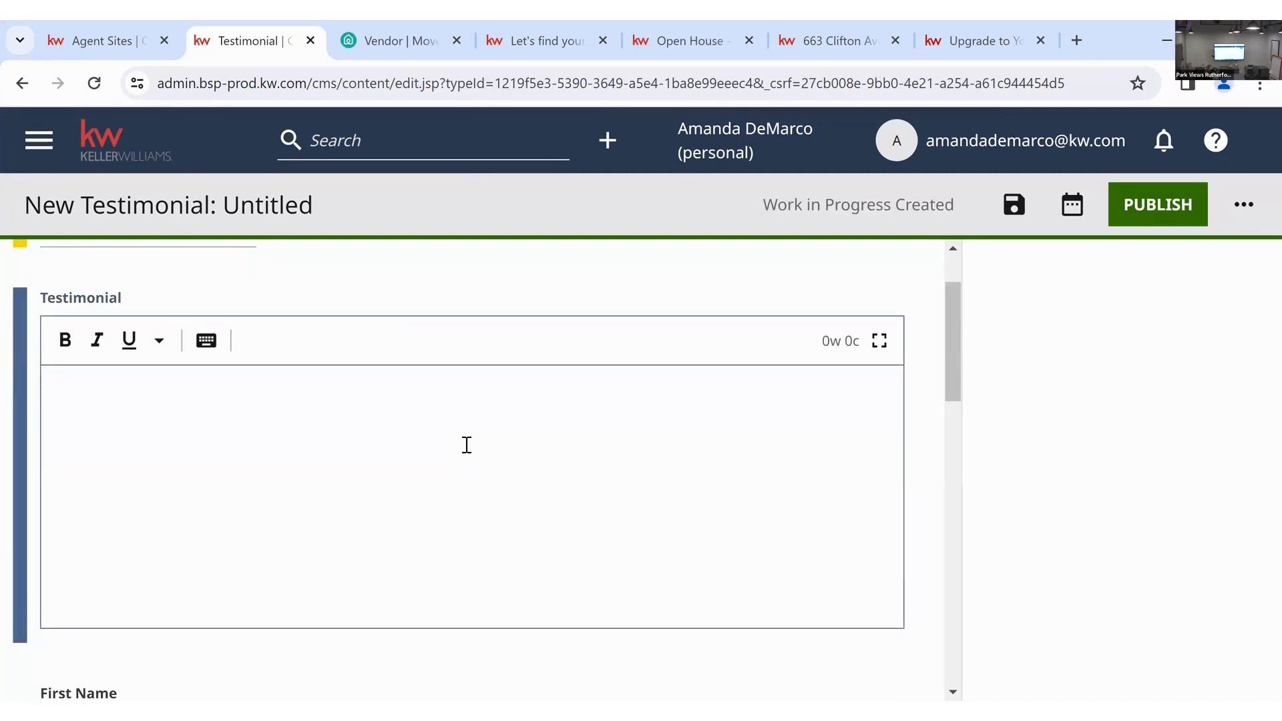
text("Amanda was amazi)
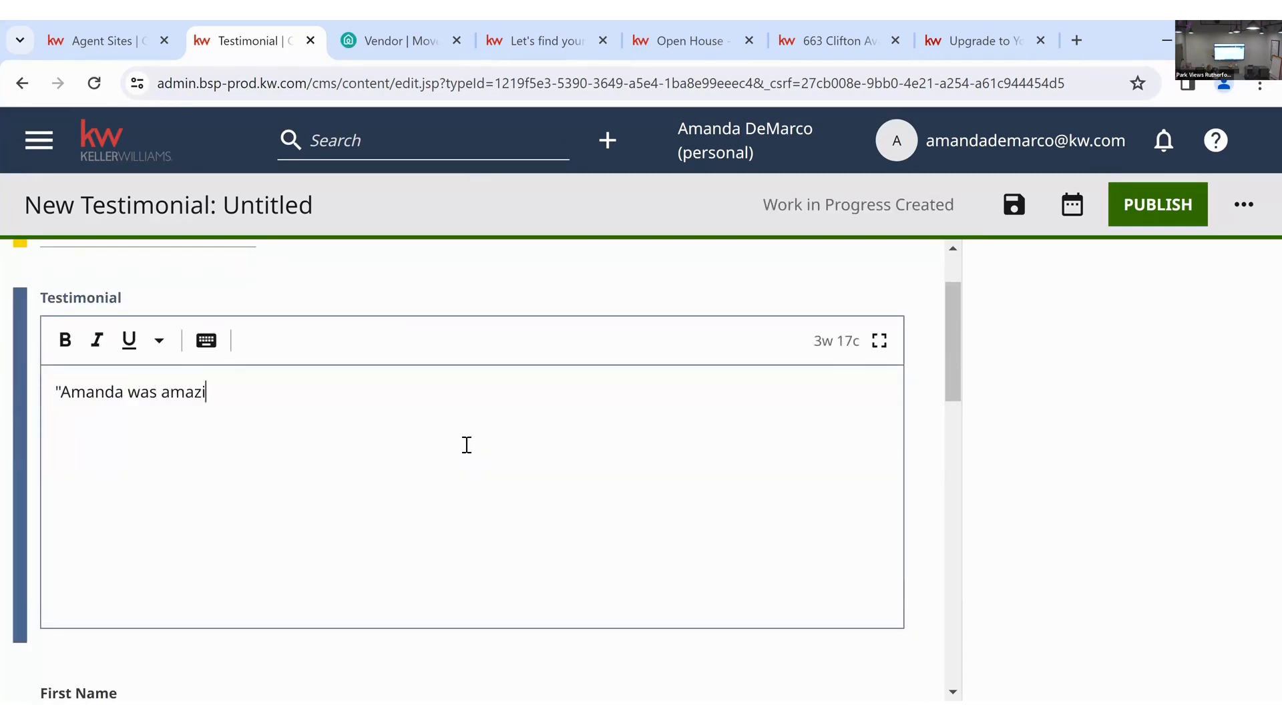
text(ng to work with!)
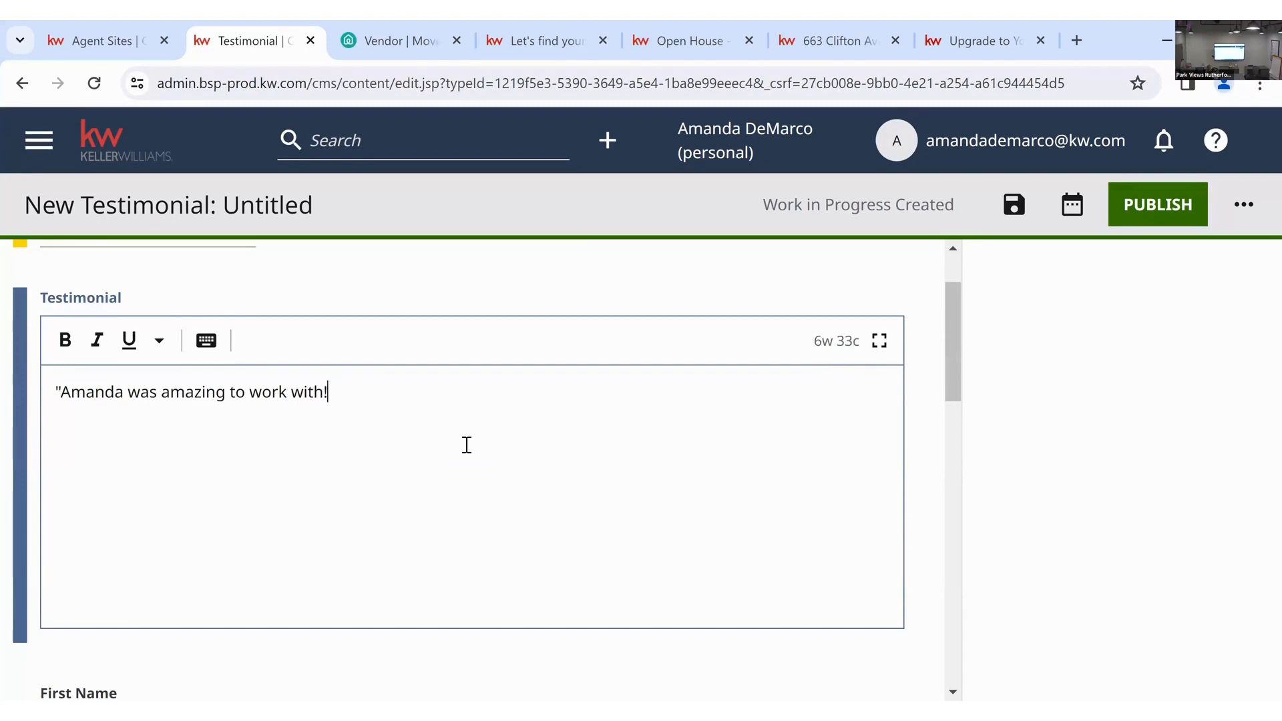
text( Got the job done )
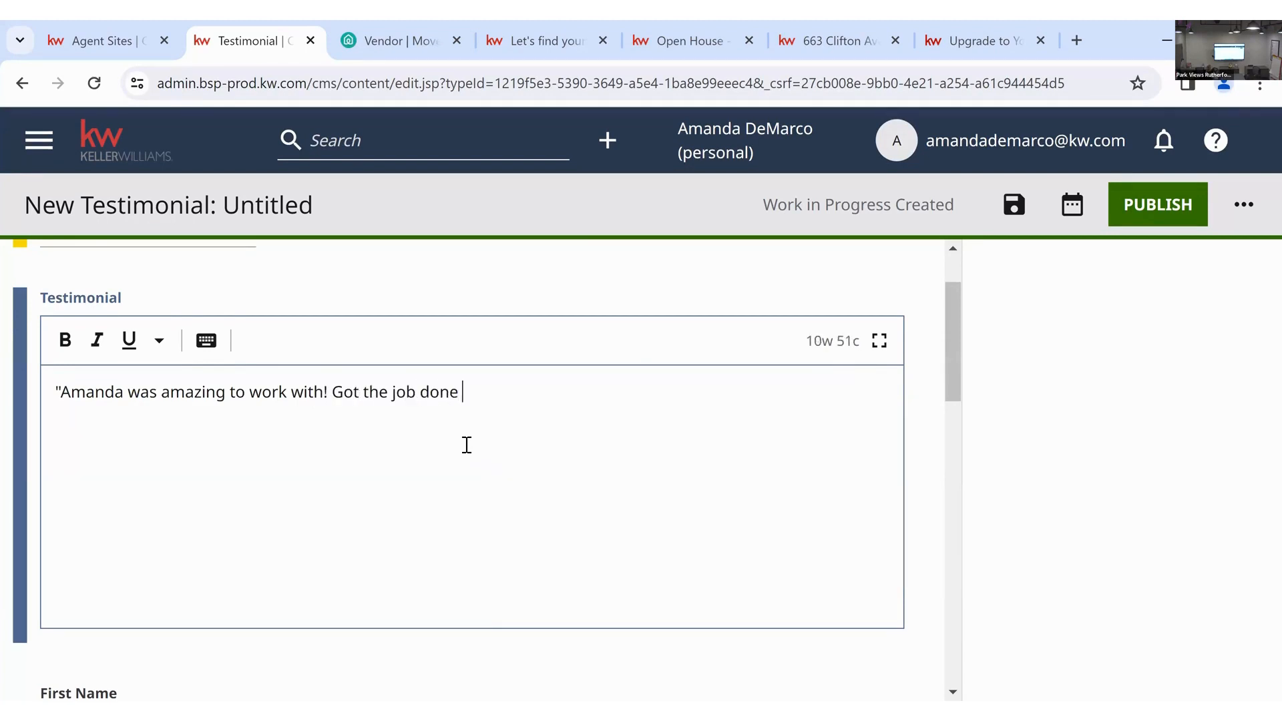
text(quickly and effic)
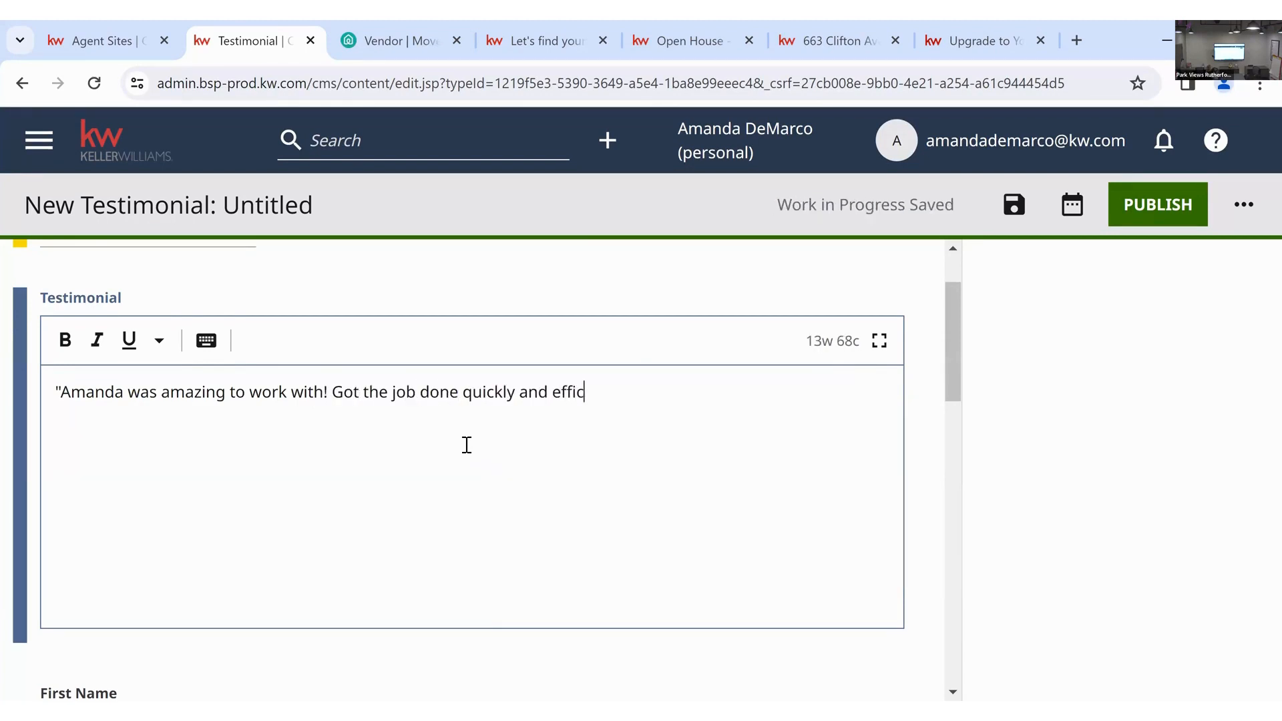
text(iently.")
- Fill in the client's first and last name
scroll(467, 444, down, 3)
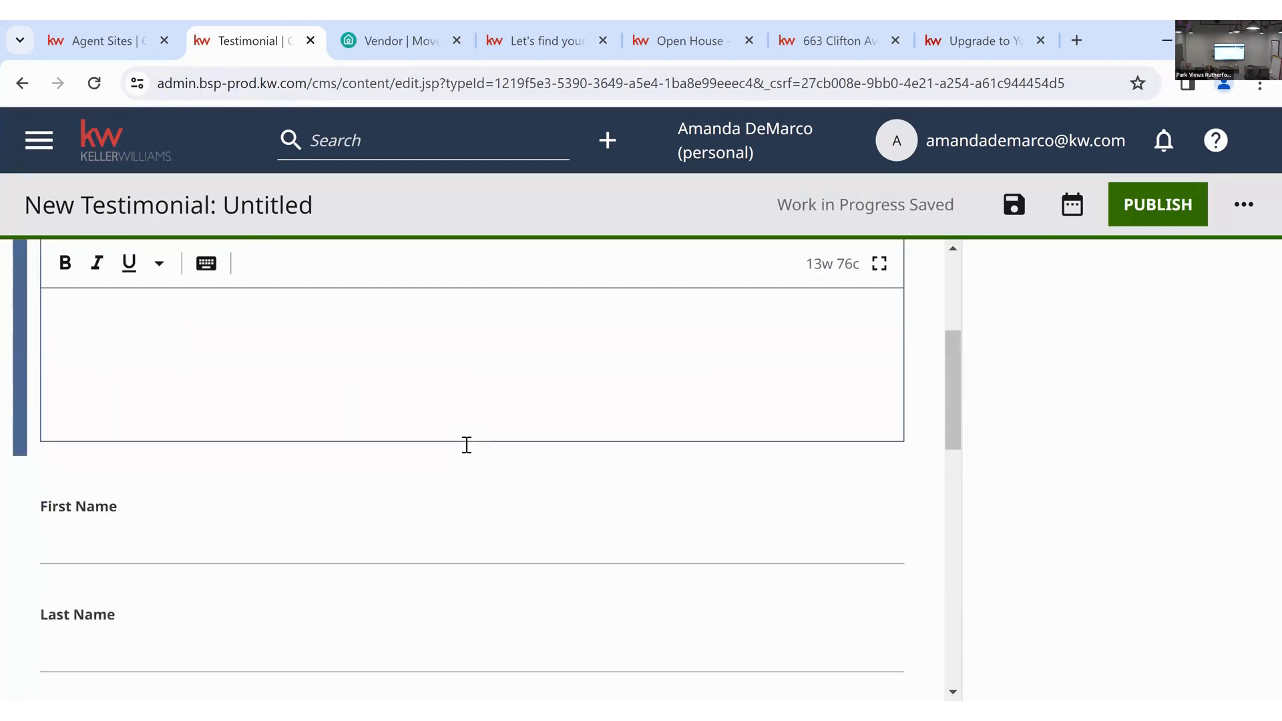
click(347, 515)
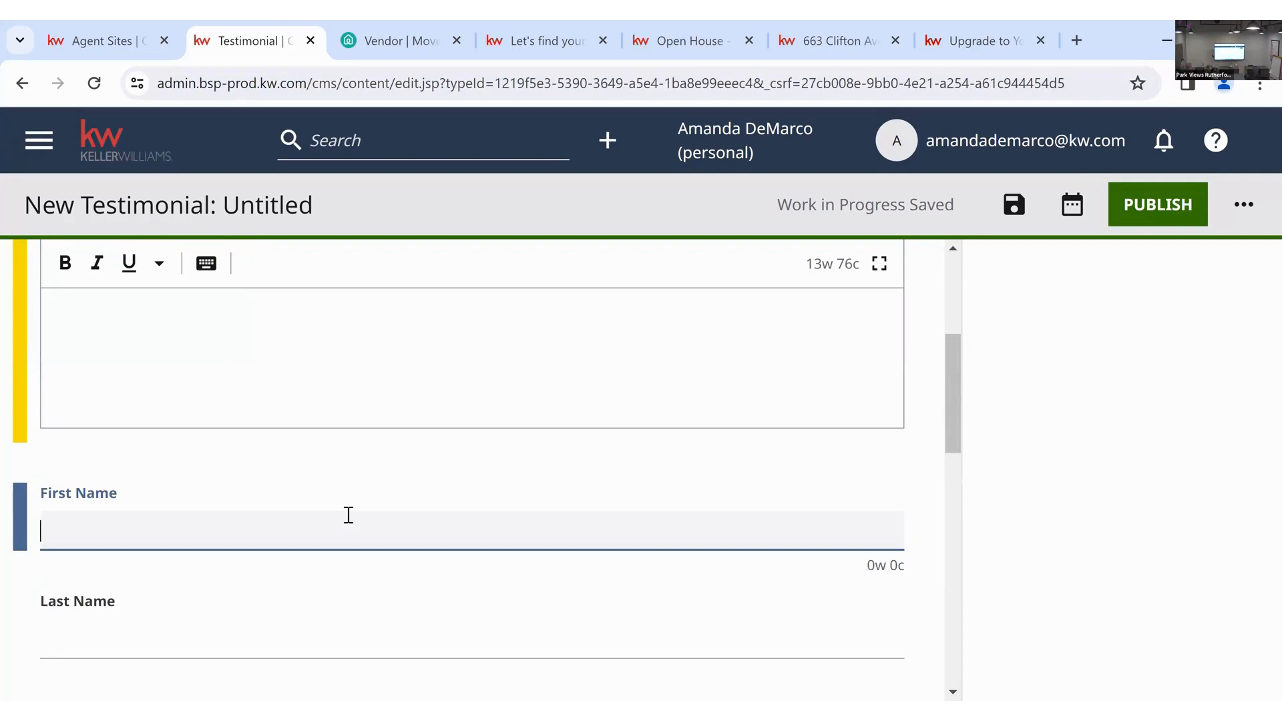
text(Missy)
key(BackSpace)
key(BackSpace)
key(BackSpace)
key(BackSpace)
key(Tab)
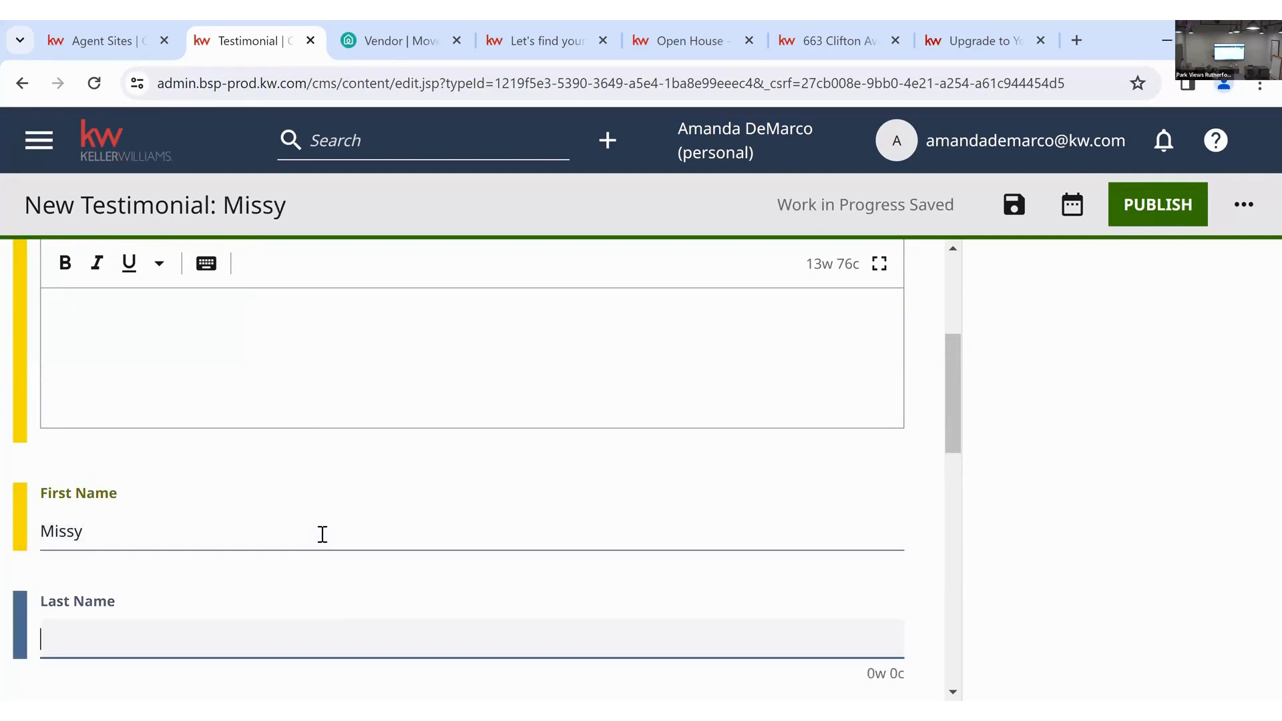
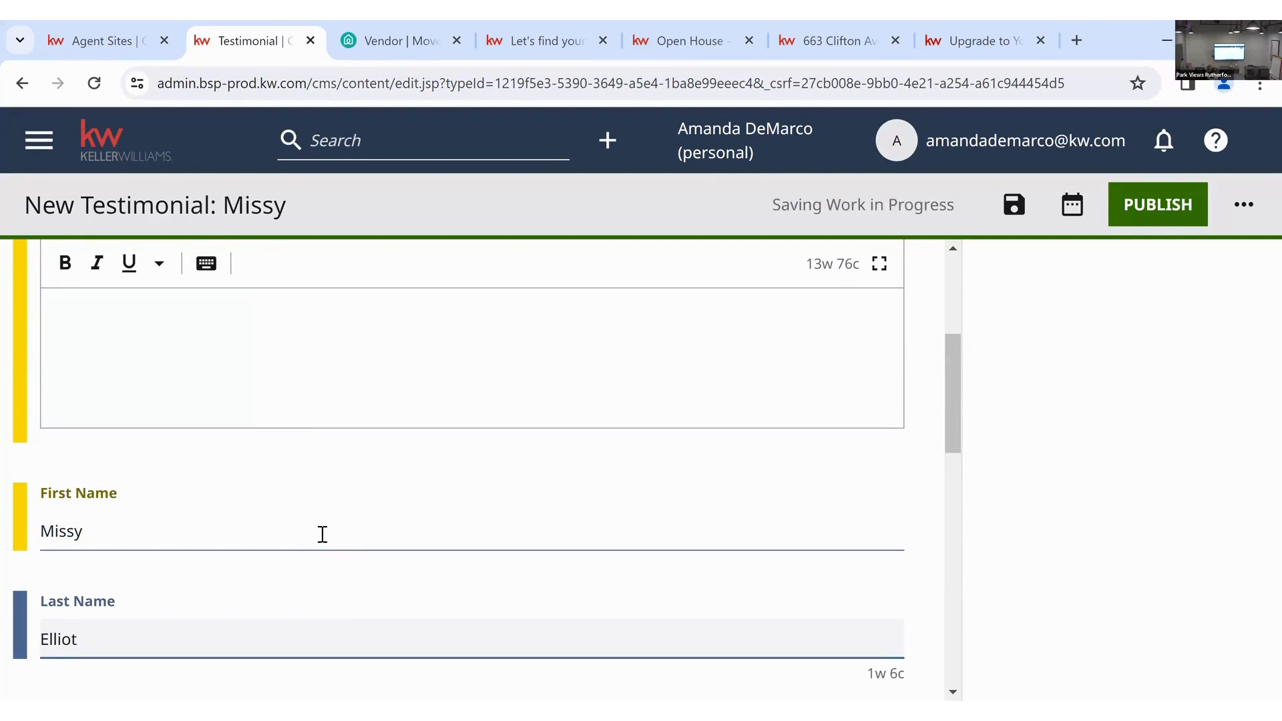
scroll(322, 534, down, 5)
- Pick May 16, 2022 in the Client Since calendar and confirm it with SET
click(91, 446)
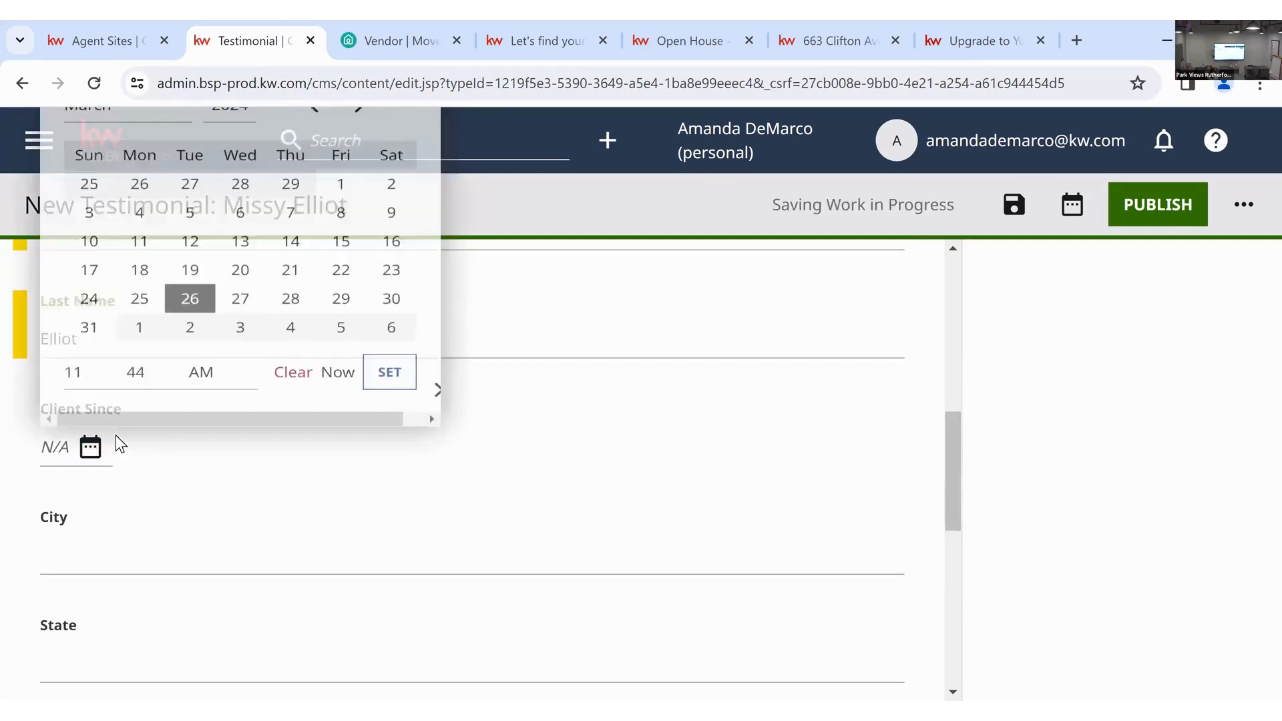
scroll(540, 528, up, 3)
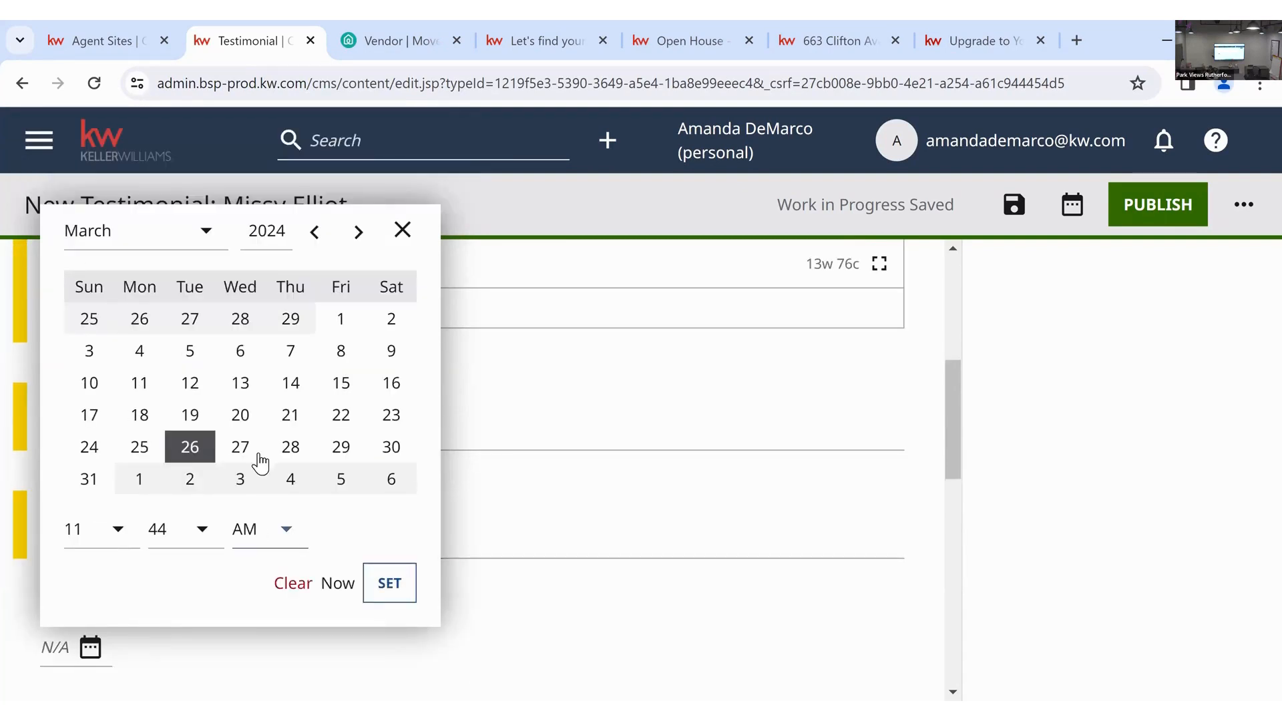
click(206, 245)
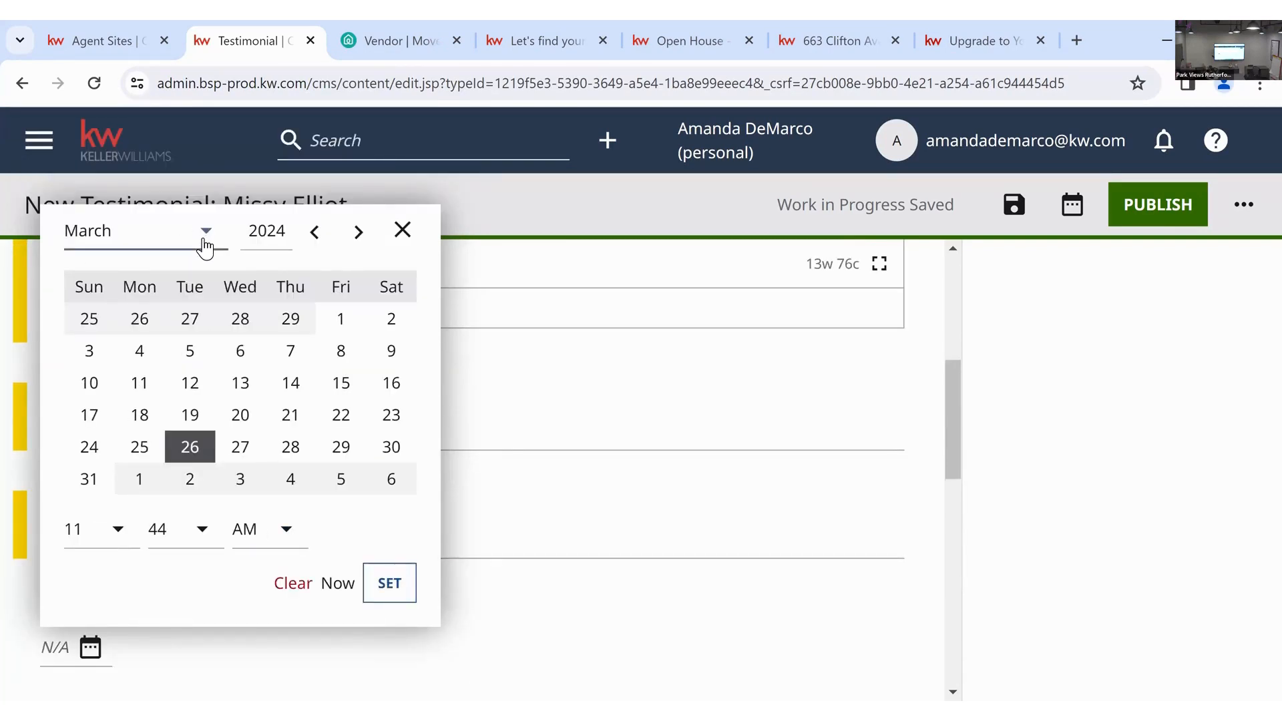
click(165, 431)
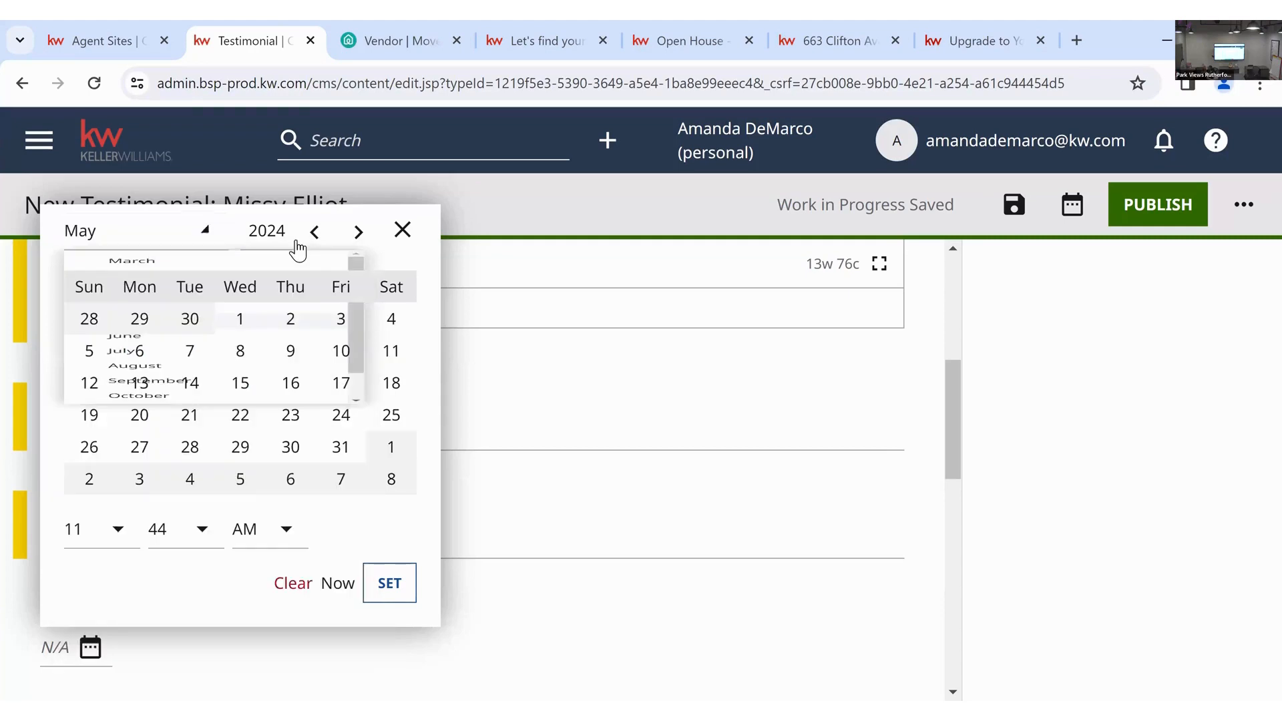
drag(292, 235, 281, 238)
text(2)
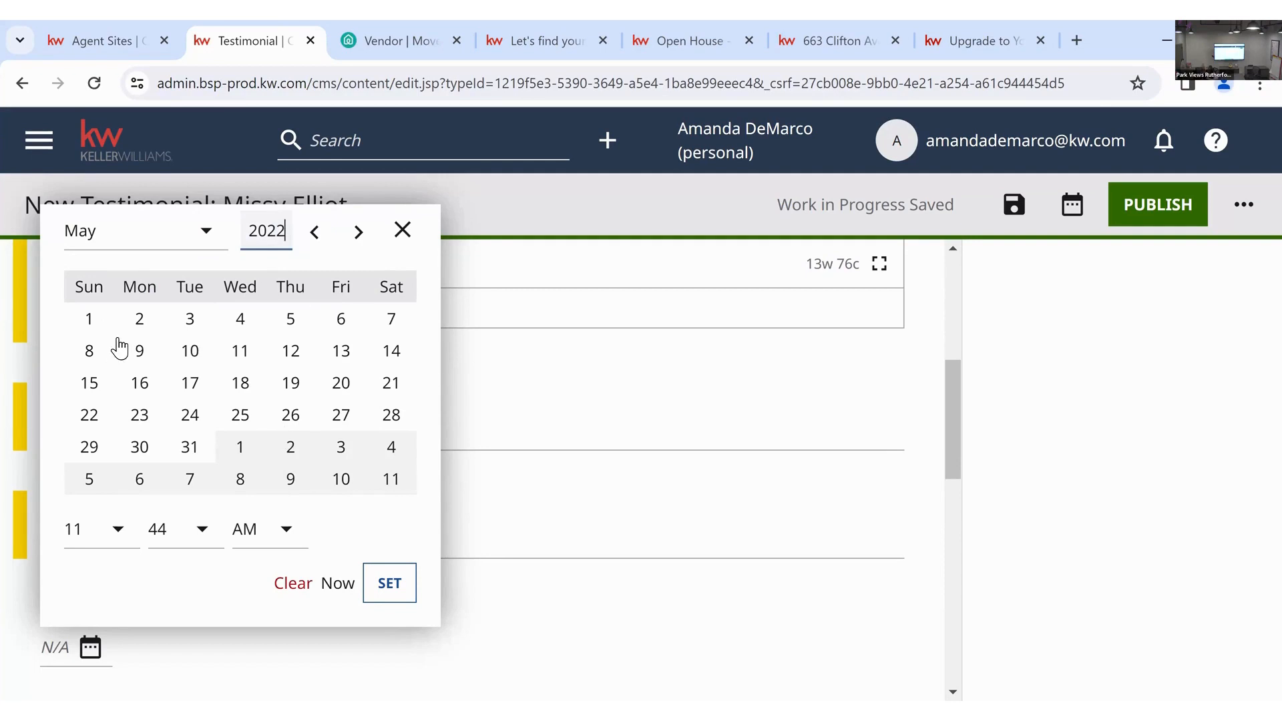
click(141, 382)
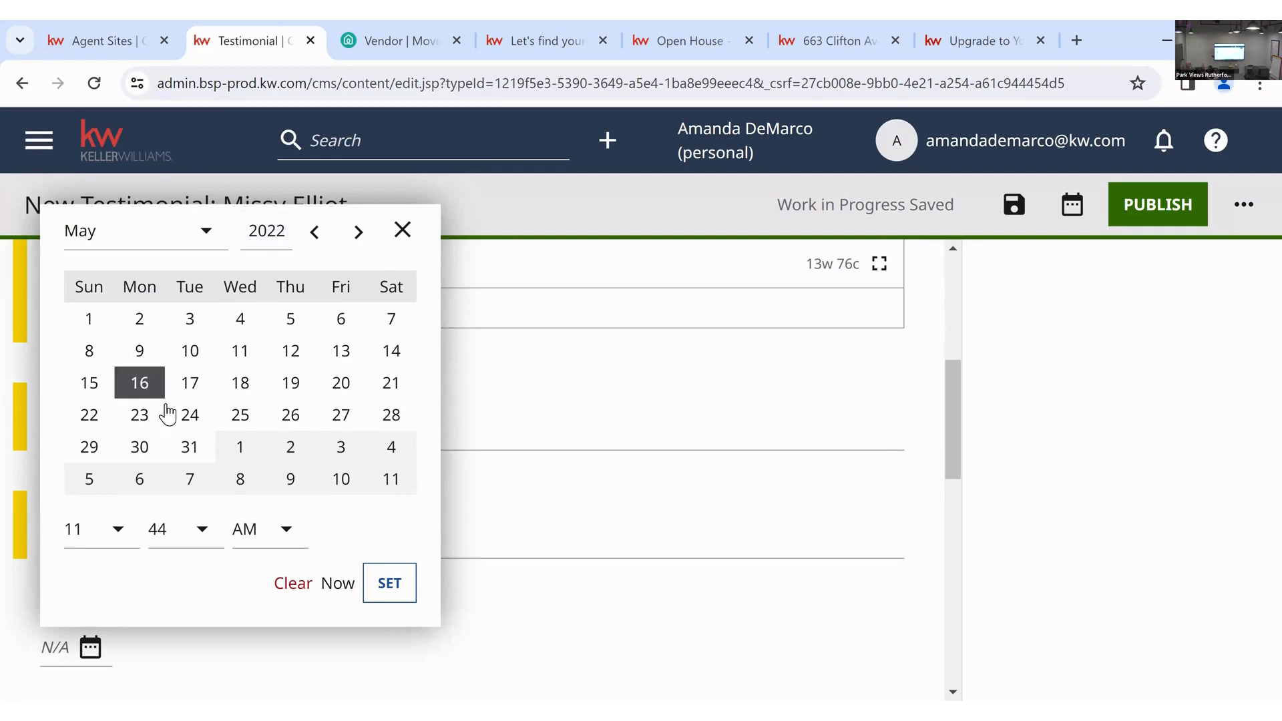
click(394, 590)
scroll(397, 589, down, 3)
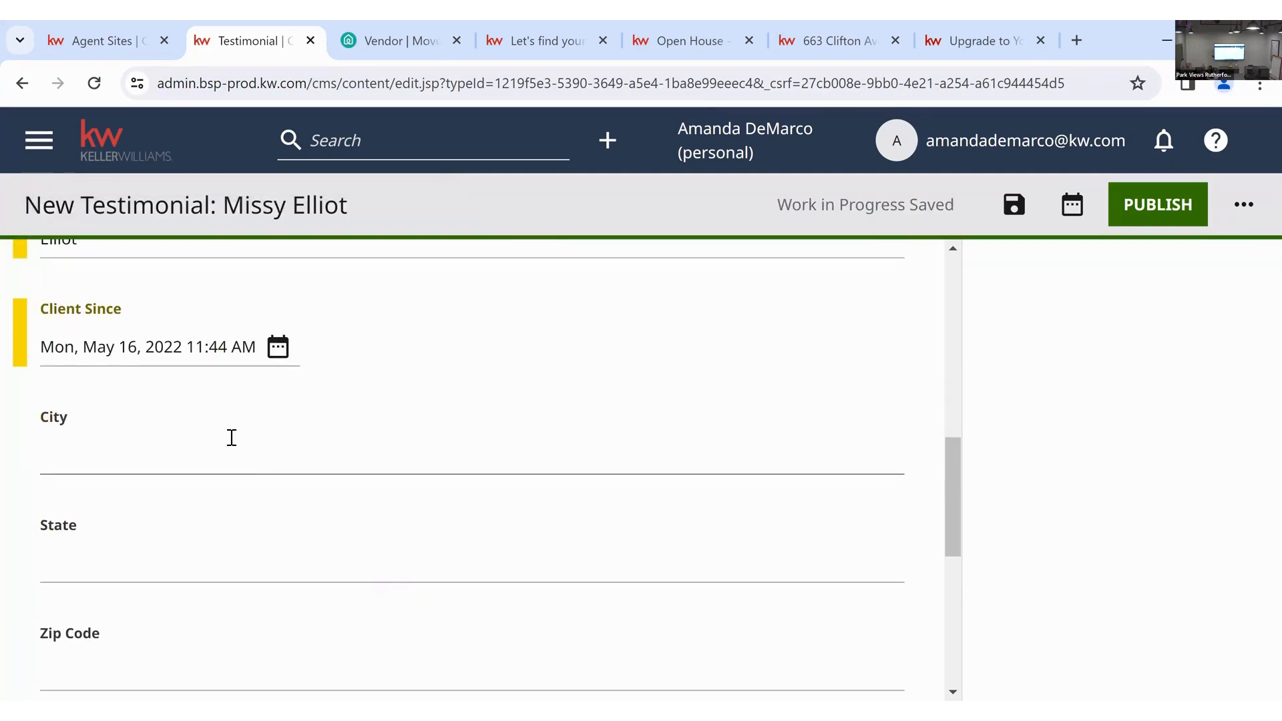
- Fill in the client's city, state and zip code on the testimonial
click(231, 437)
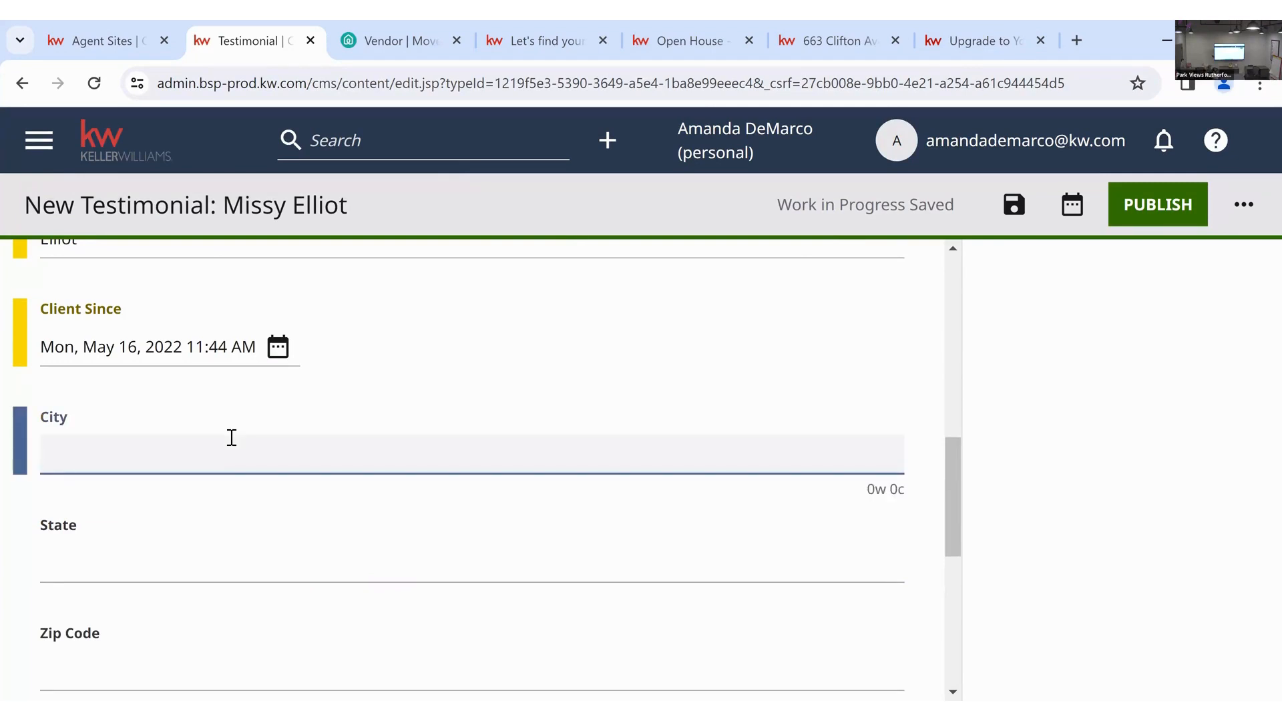
text(Rutherford)
click(176, 571)
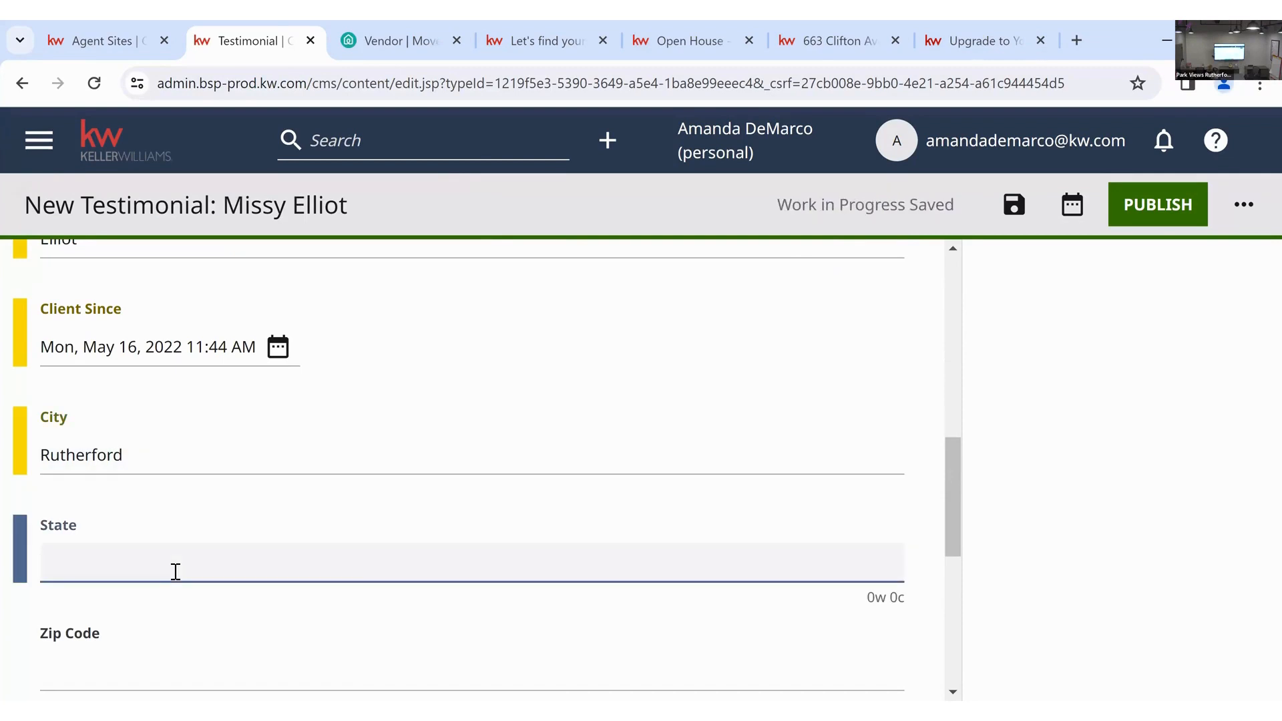
text(New Jersey)
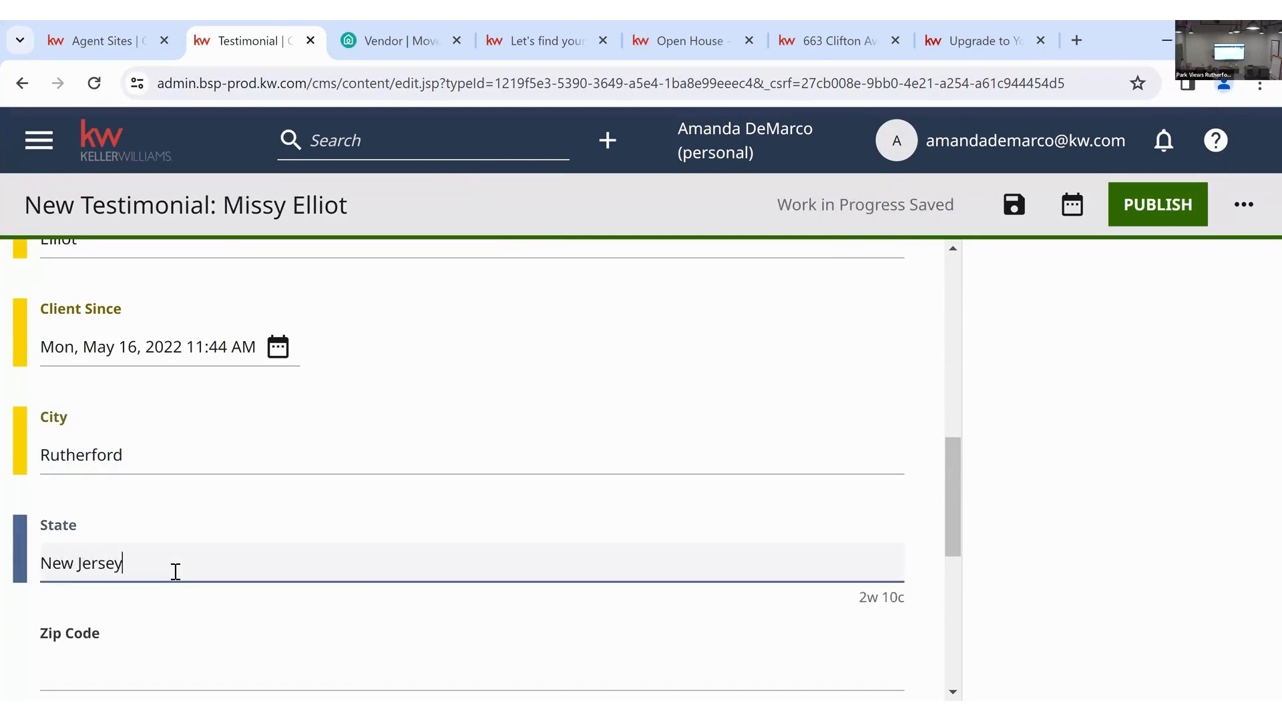
key(Tab)
text(07070)
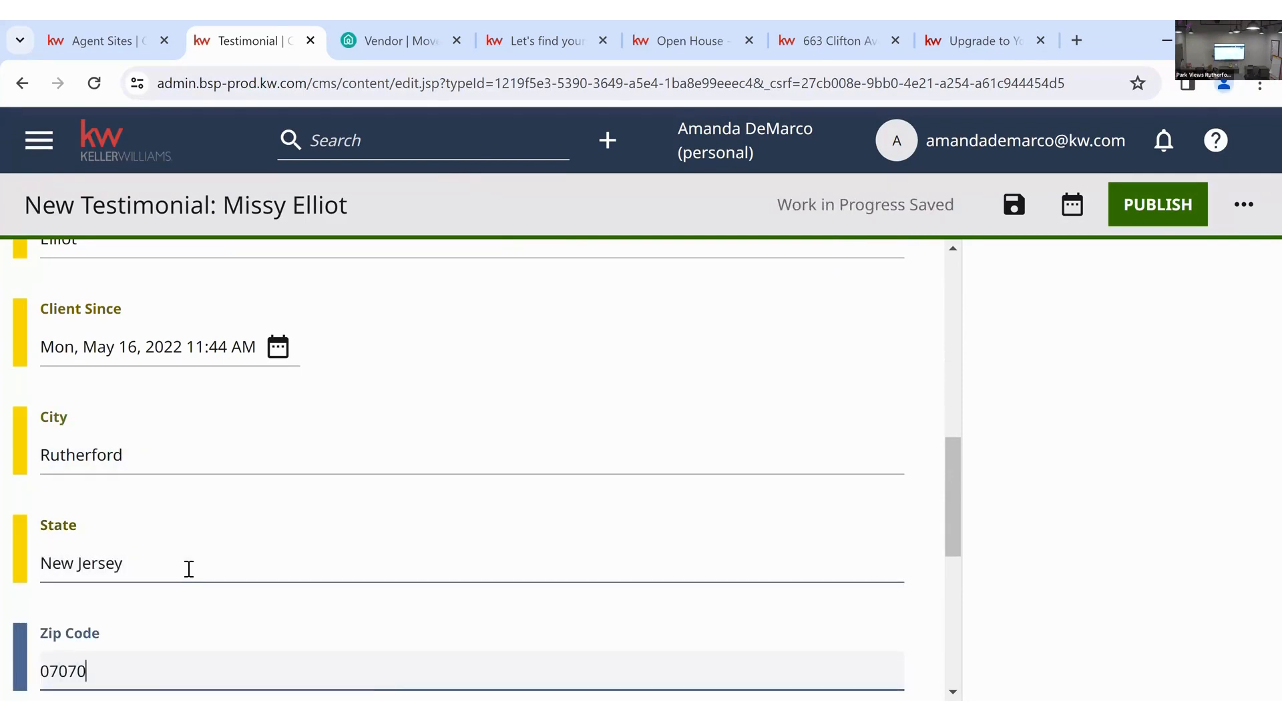
- Switch on Recommended and publish the 5-star testimonial
scroll(187, 570, down, 4)
scroll(169, 492, down, 1)
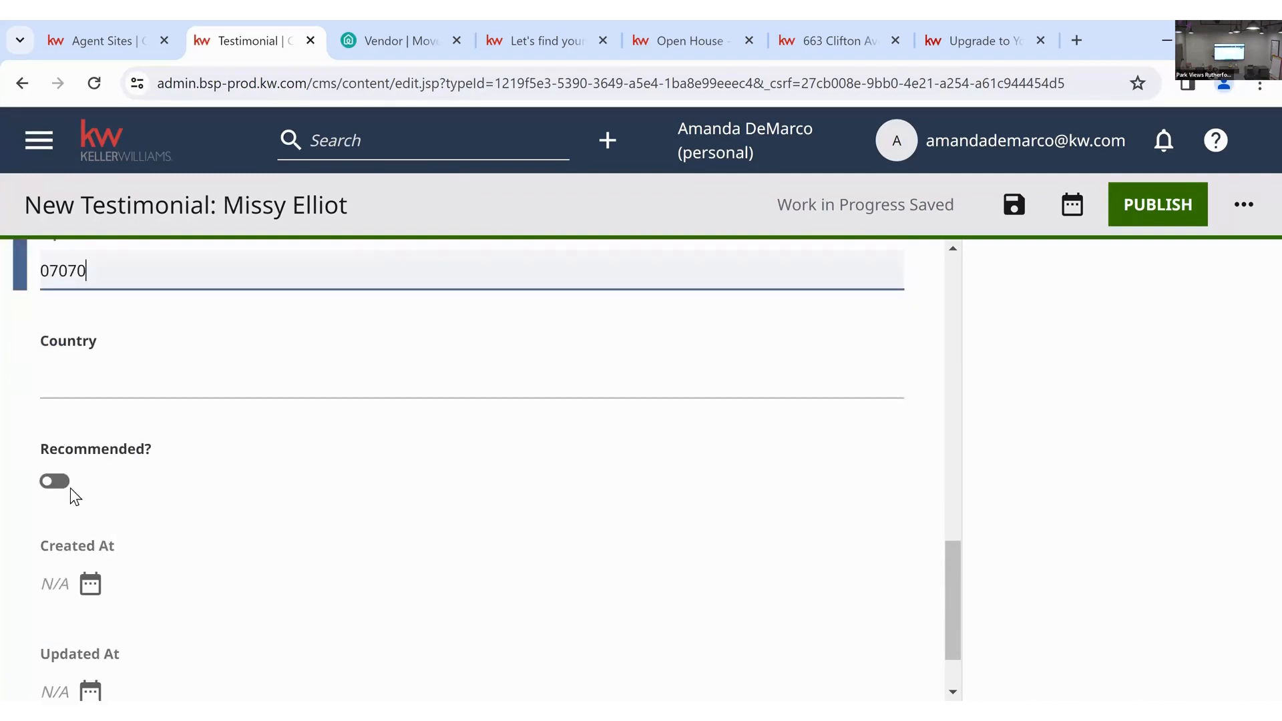
click(59, 482)
scroll(273, 491, down, 1)
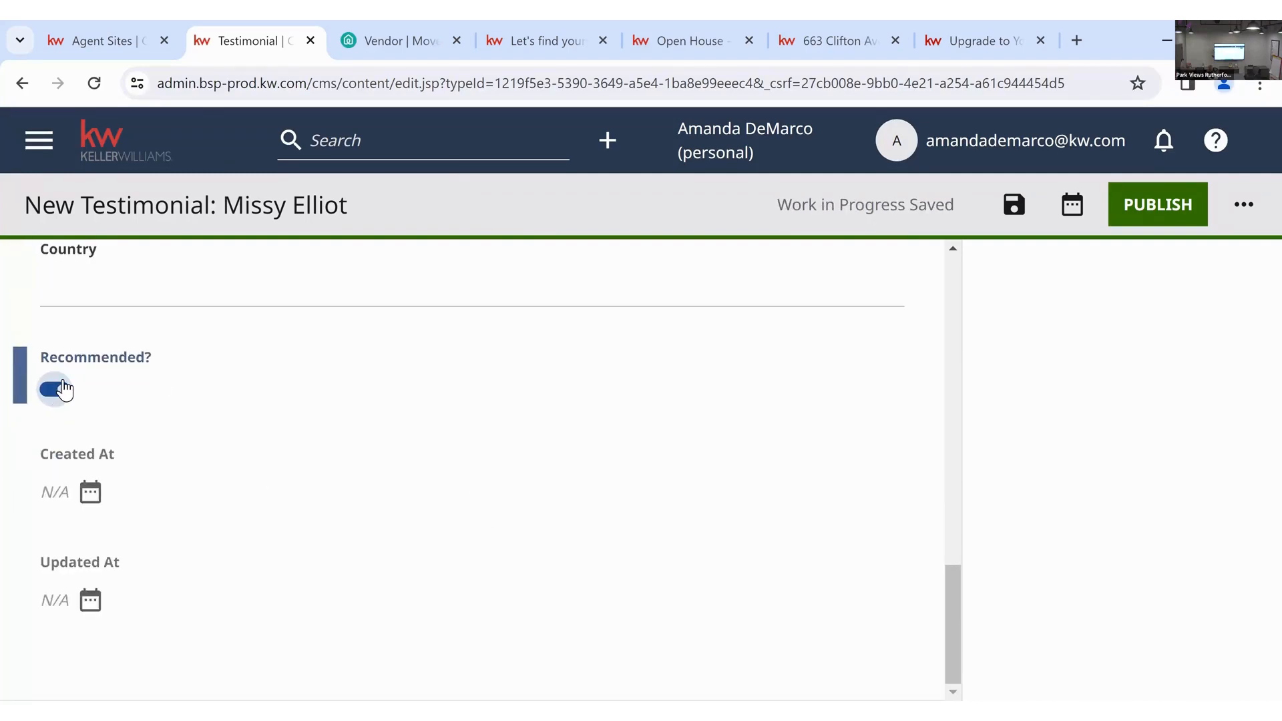
click(1124, 217)
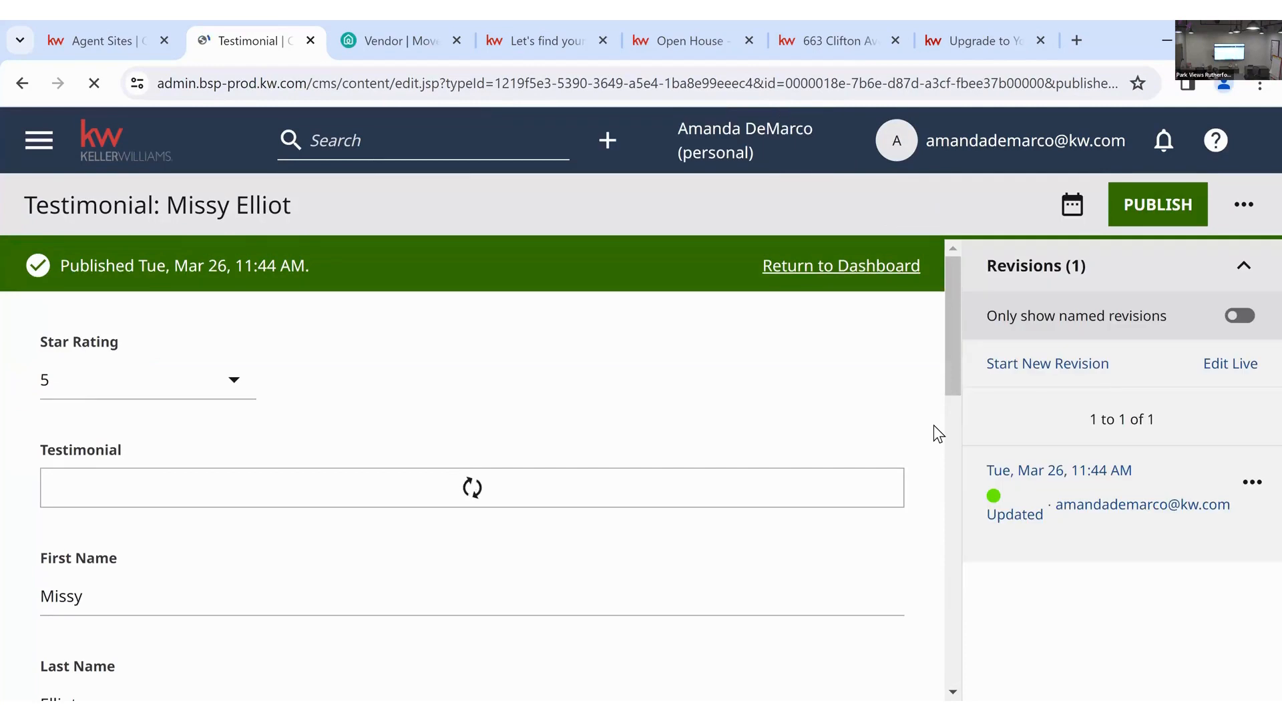
- Return to the dashboard and open Page: About the Agent from Edit your website
click(903, 275)
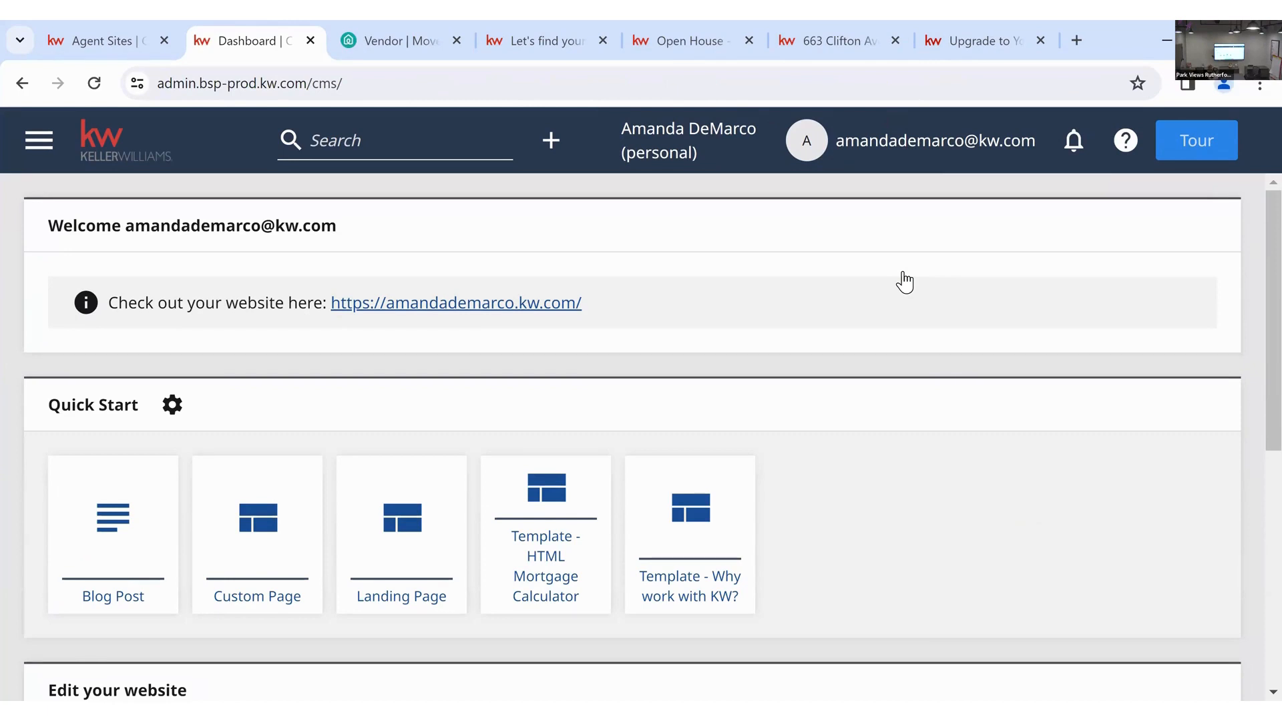
scroll(905, 282, down, 5)
scroll(904, 282, down, 3)
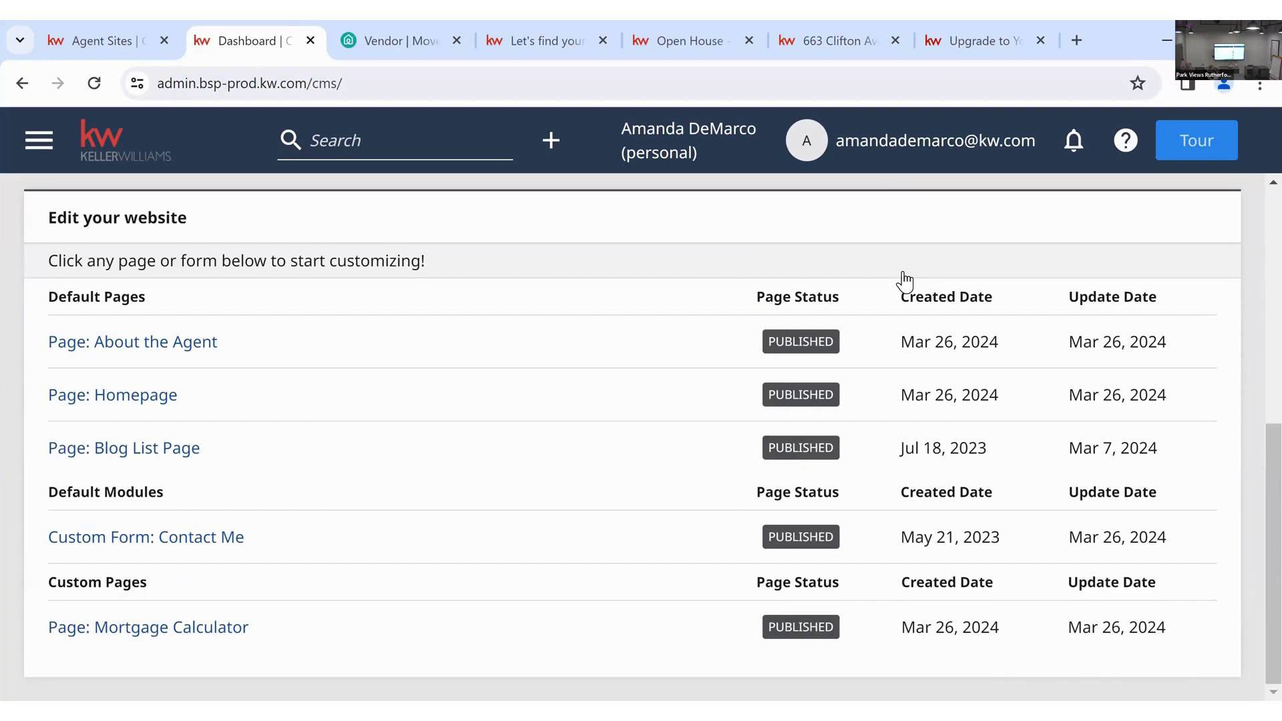
scroll(904, 282, up, 3)
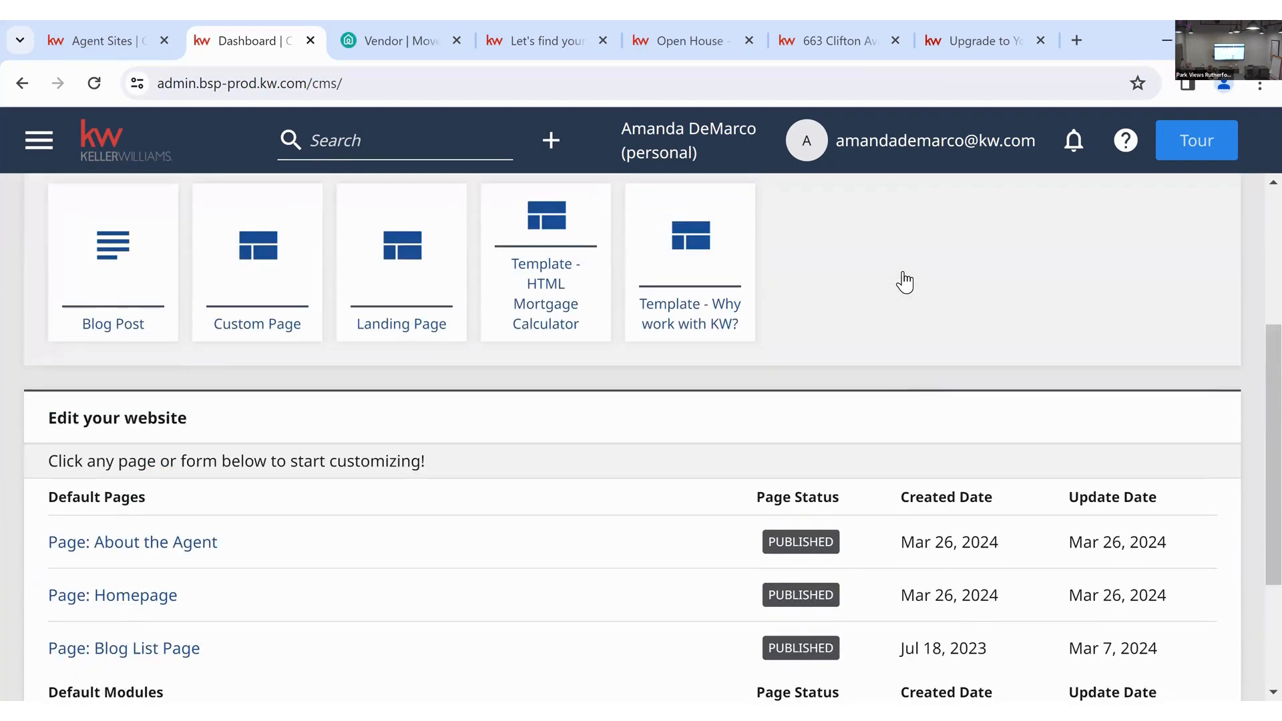
scroll(905, 282, up, 3)
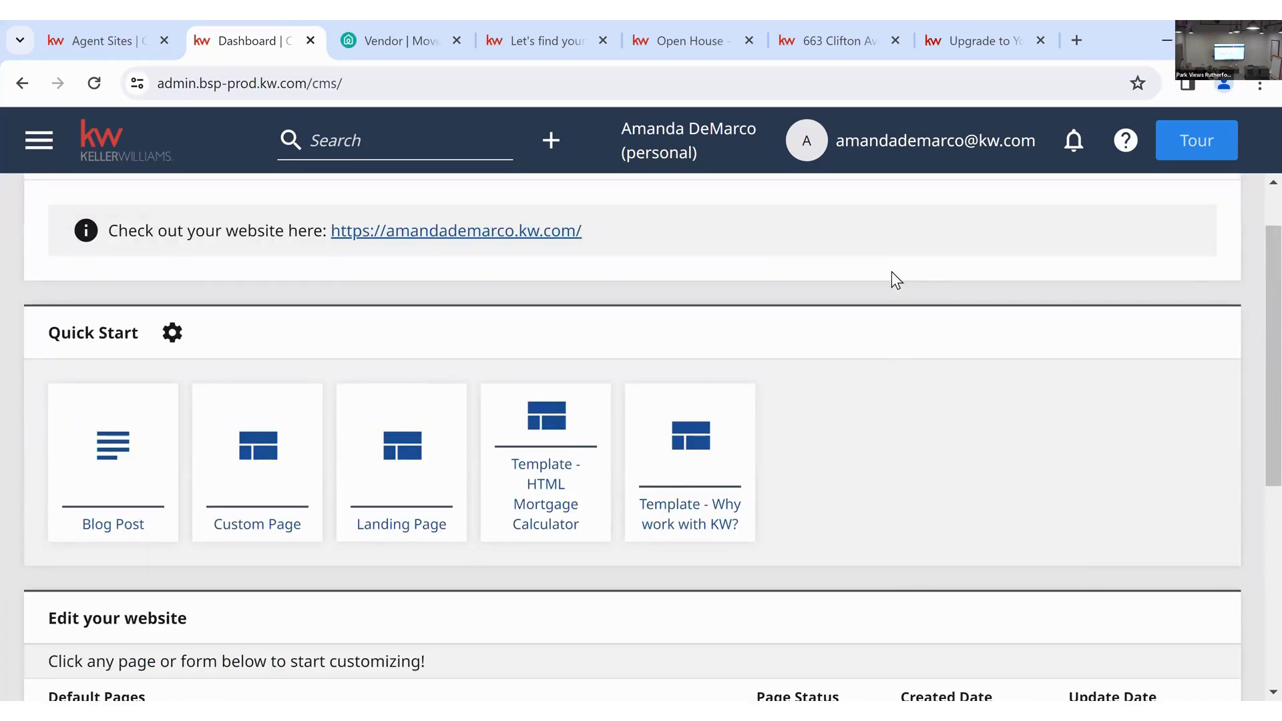
scroll(898, 271, down, 3)
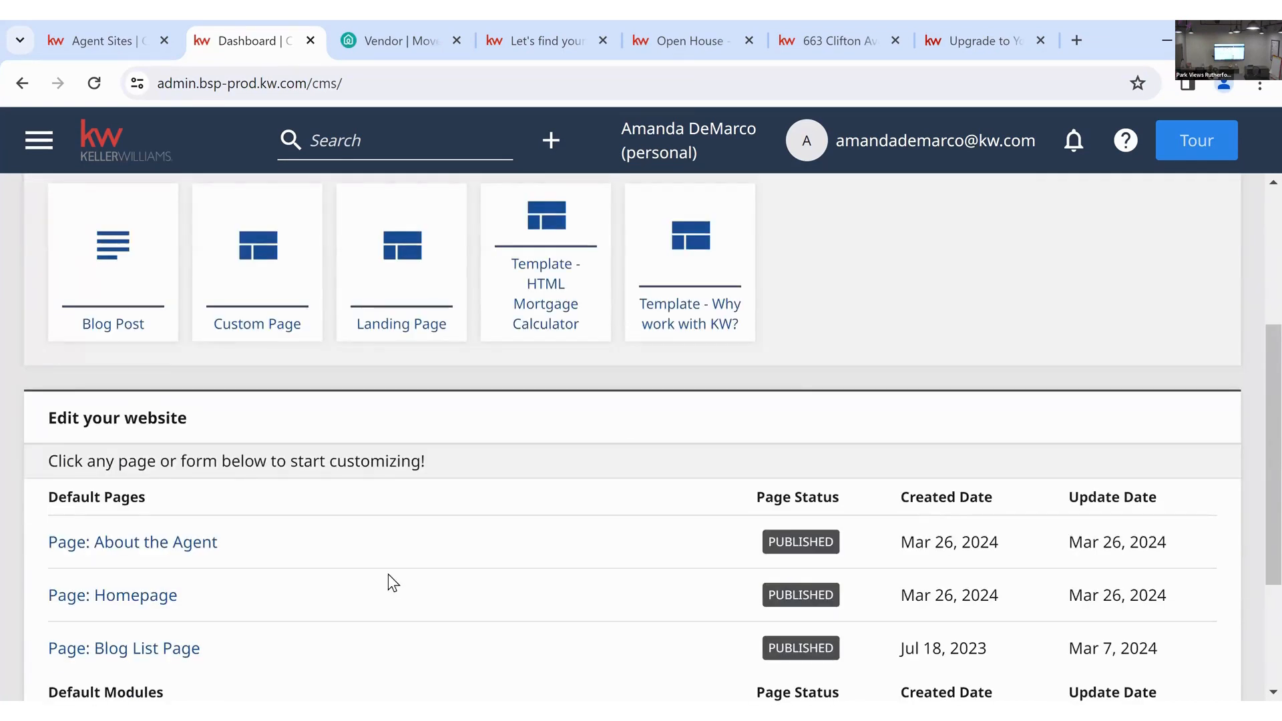
scroll(386, 574, down, 2)
click(183, 437)
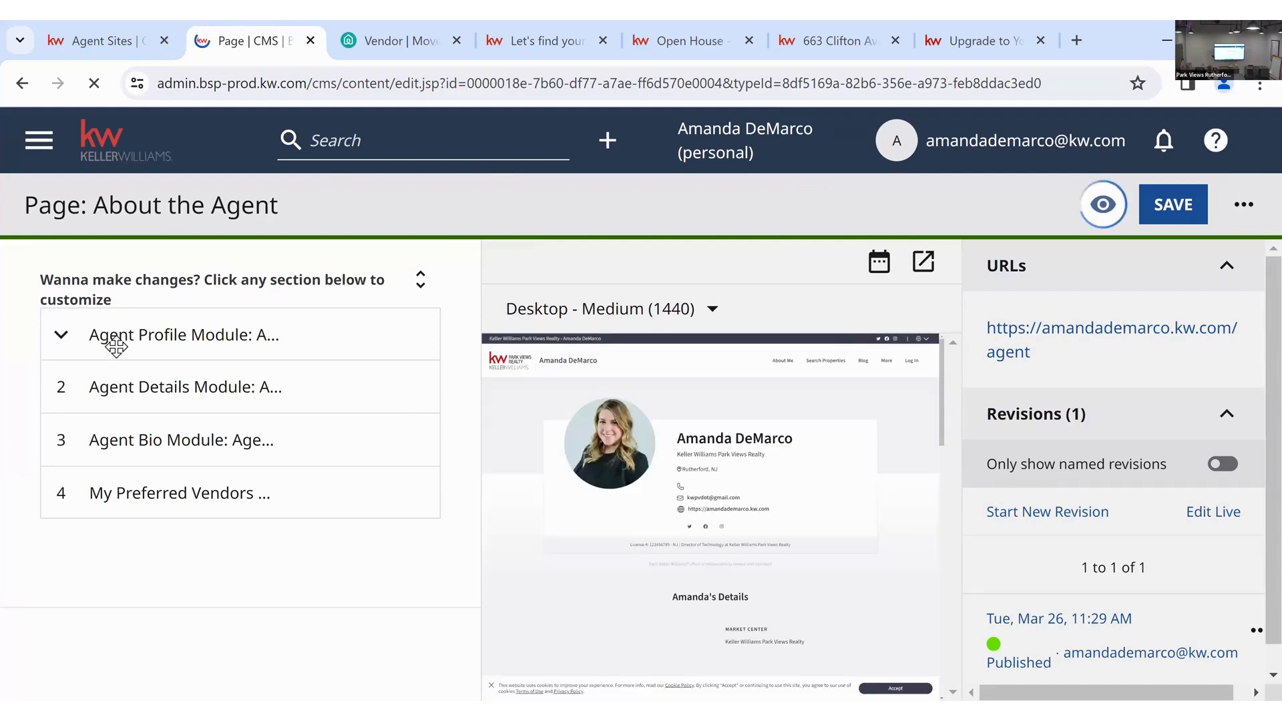
- Expand the Agent Details Module row, then go back to the dashboard
click(66, 386)
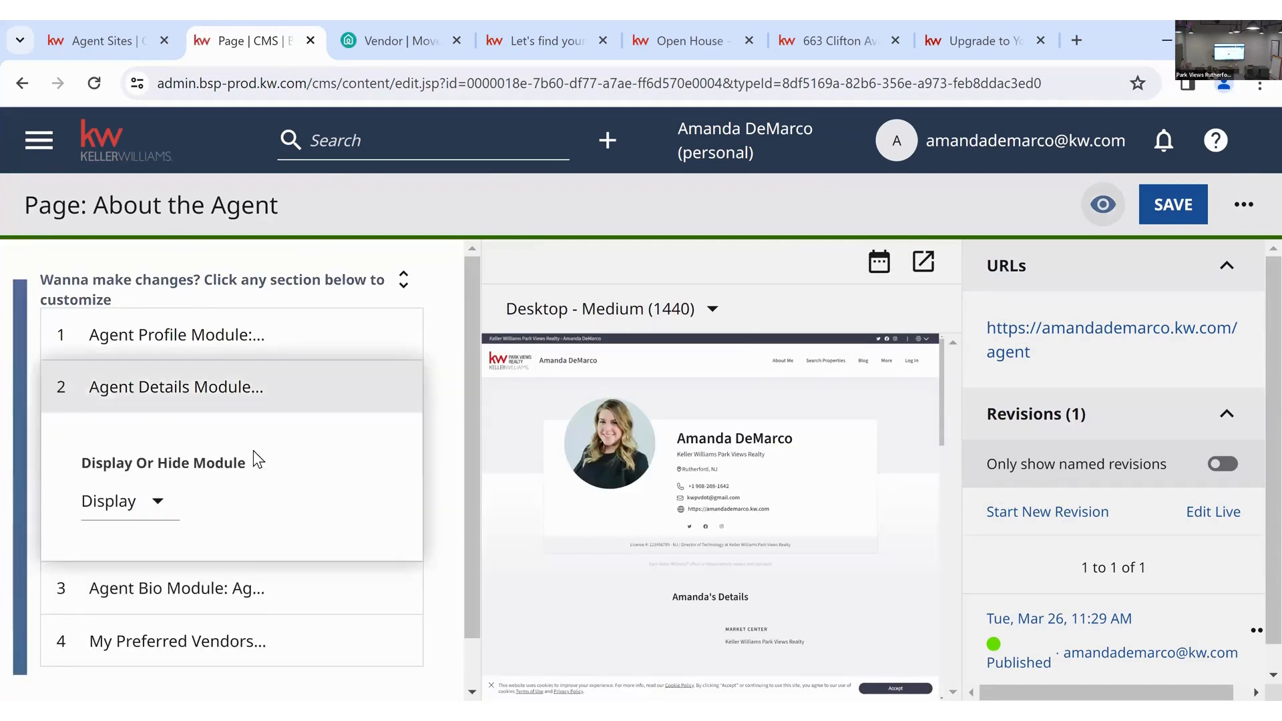
scroll(240, 522, down, 1)
scroll(232, 562, up, 1)
click(22, 82)
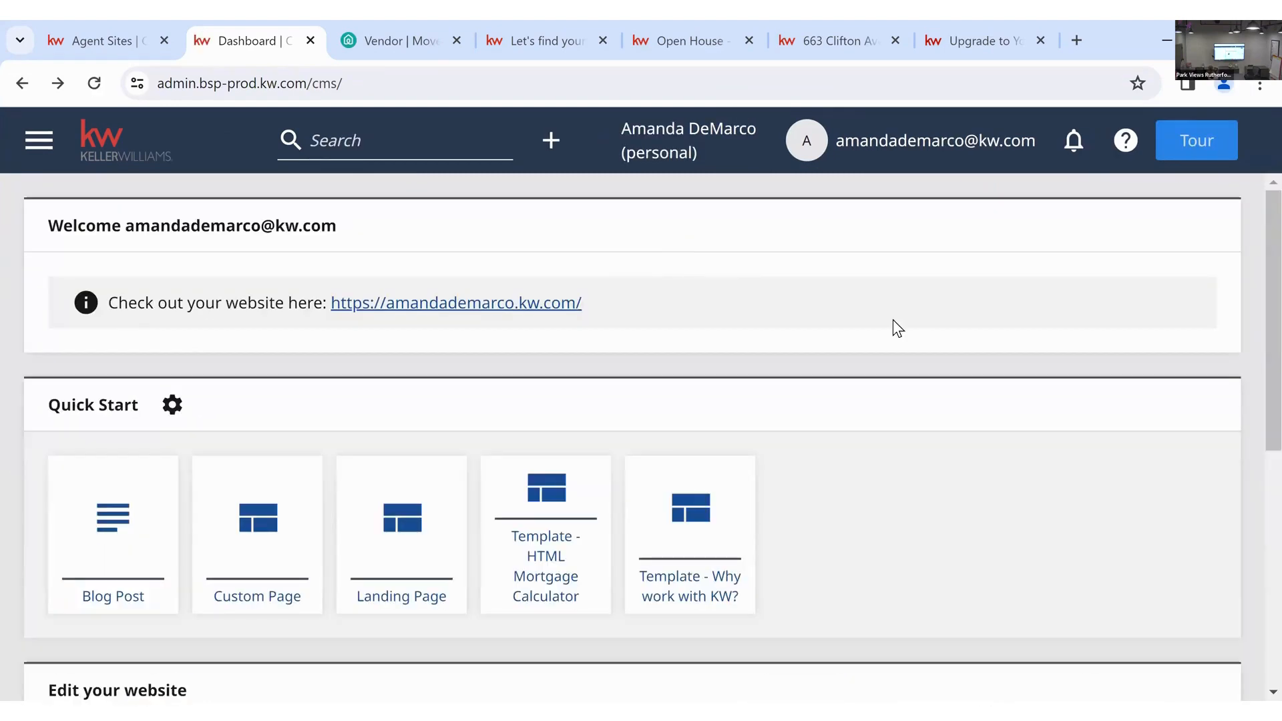
- Create a new Custom Page from the dashboard's Quick Start cards
scroll(900, 323, down, 1)
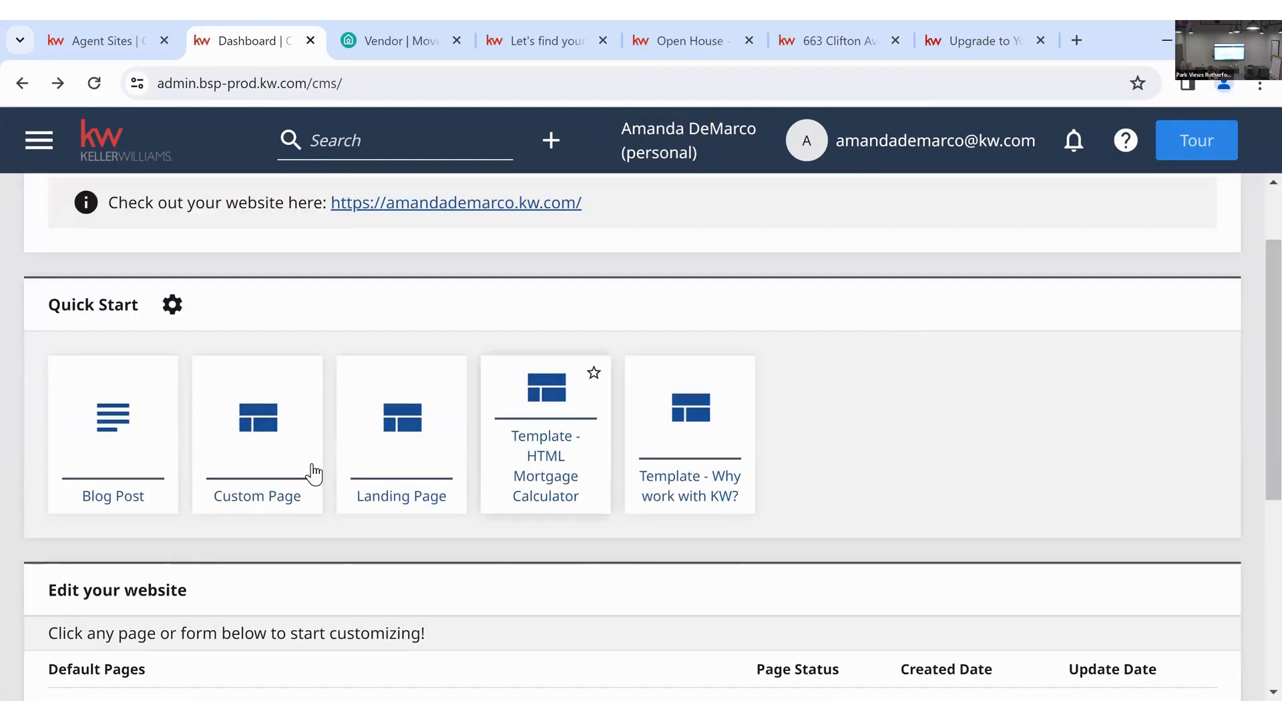
scroll(865, 341, down, 5)
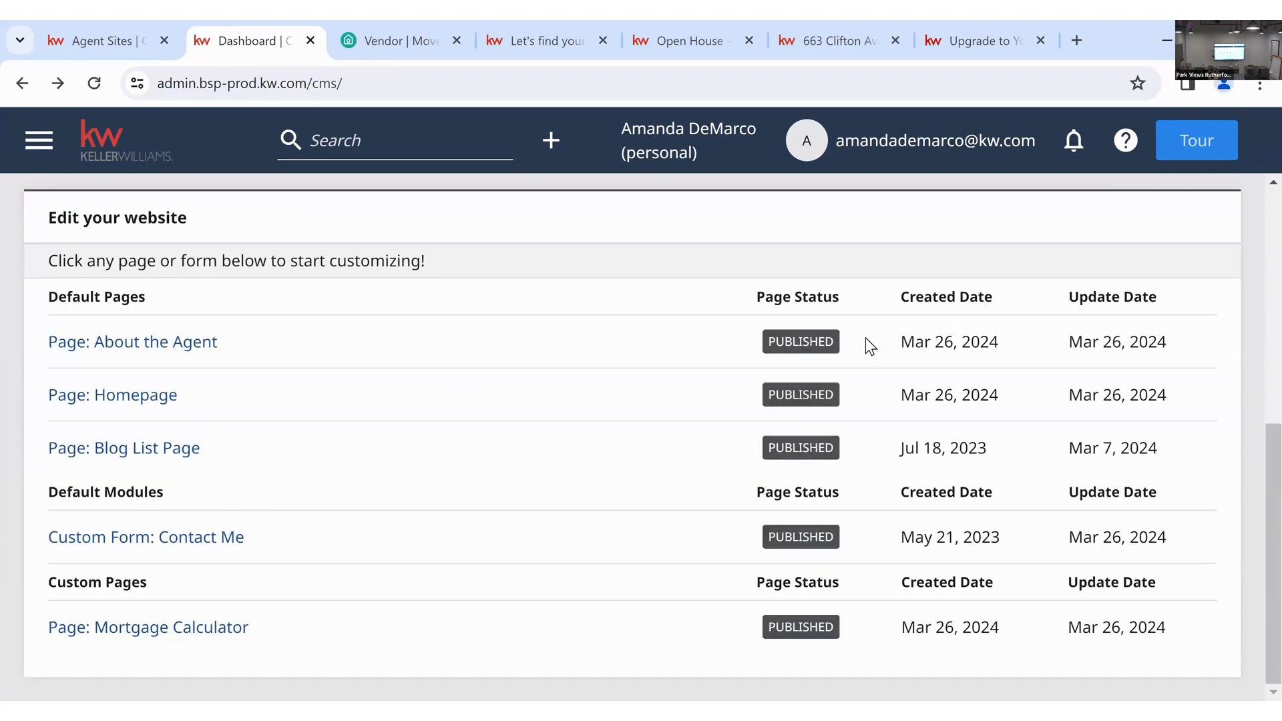
scroll(354, 415, up, 4)
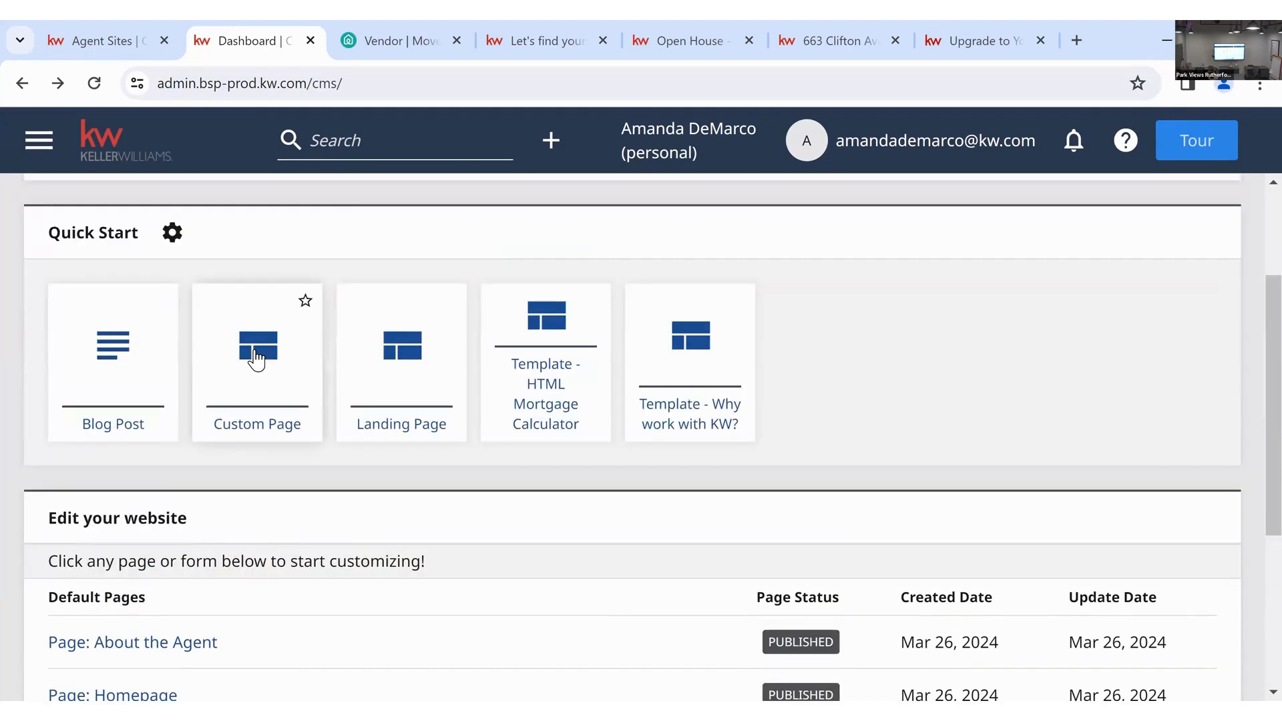
click(256, 359)
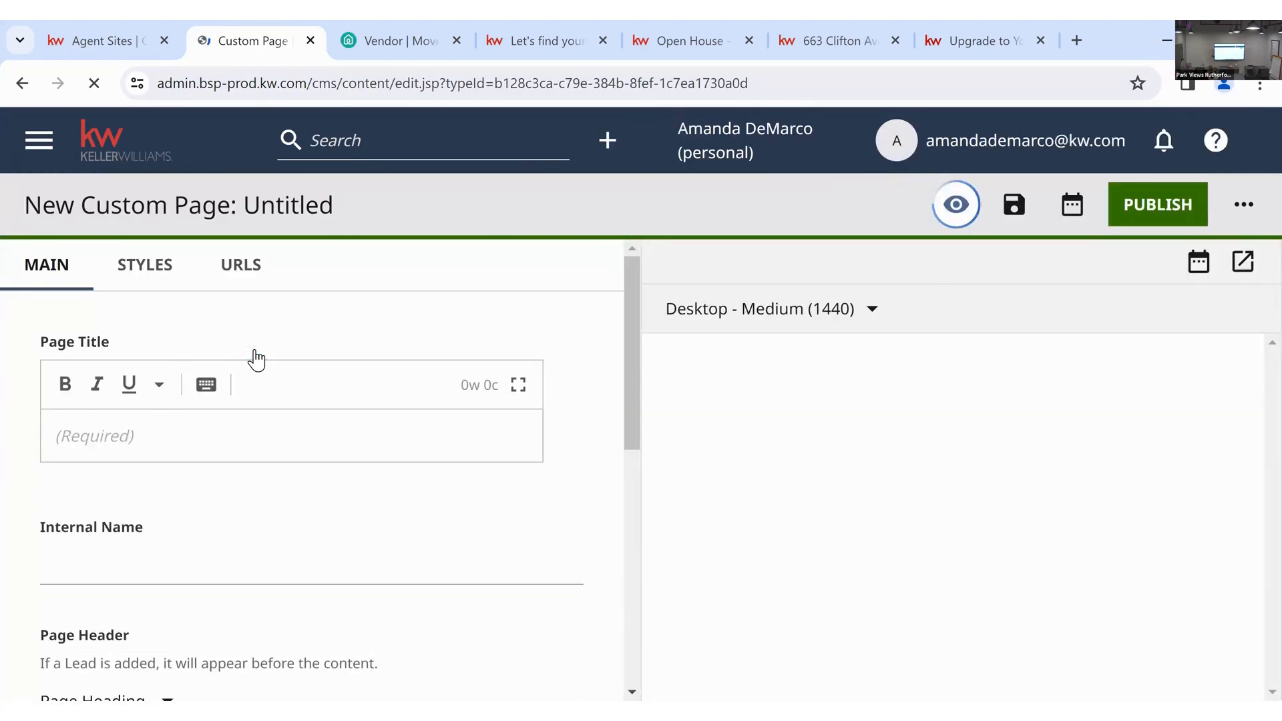
- Title the page 'Testimonials' and bring up the Add Module choices under Page Contents
scroll(258, 360, down, 8)
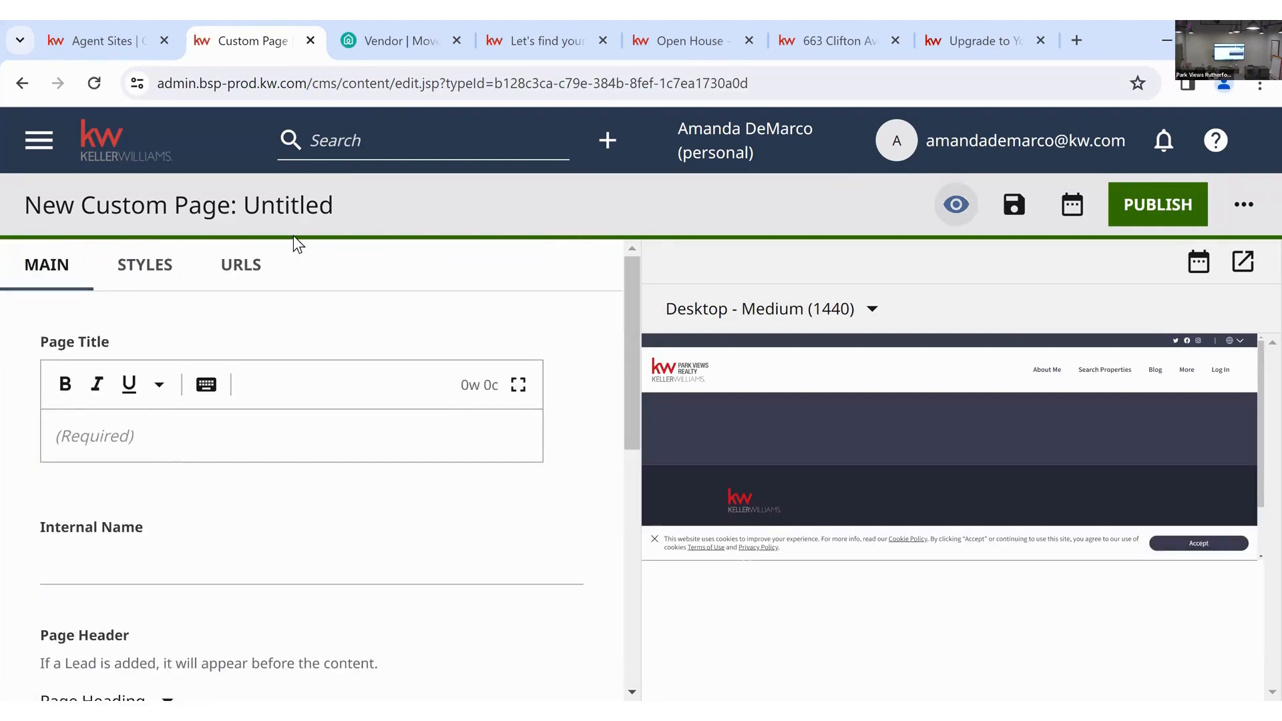
click(246, 424)
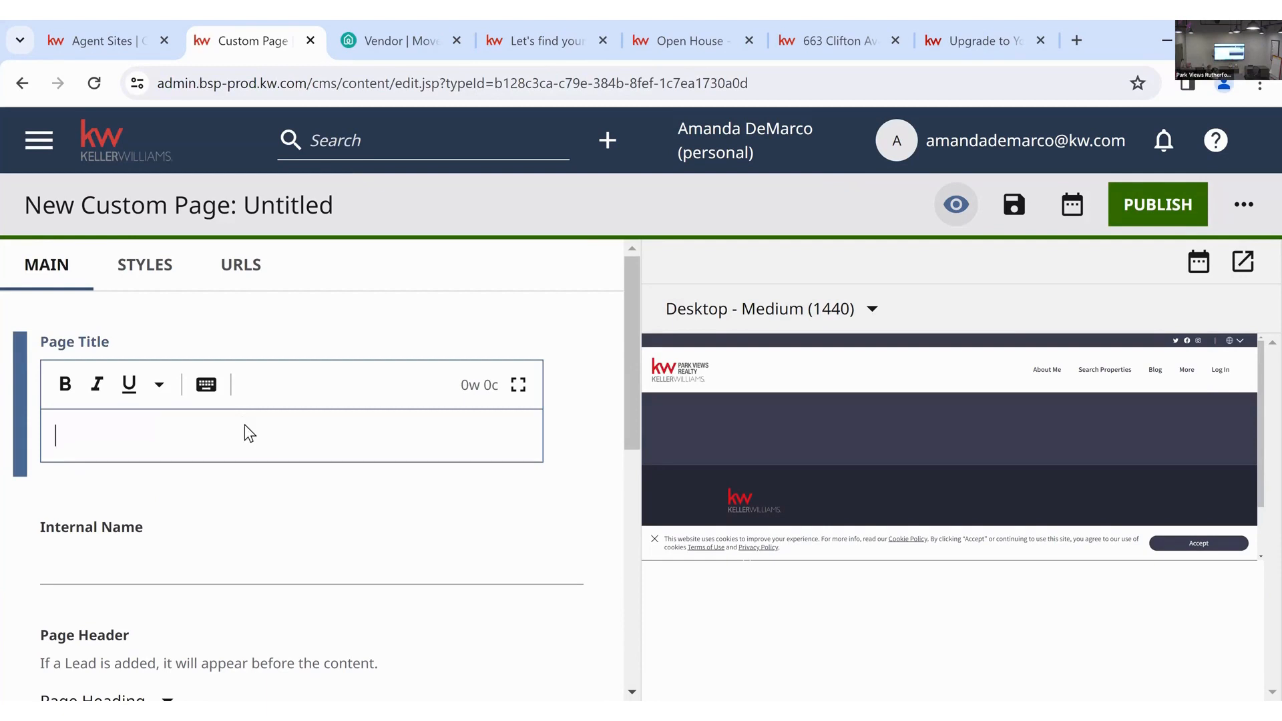
text(Testimonial)
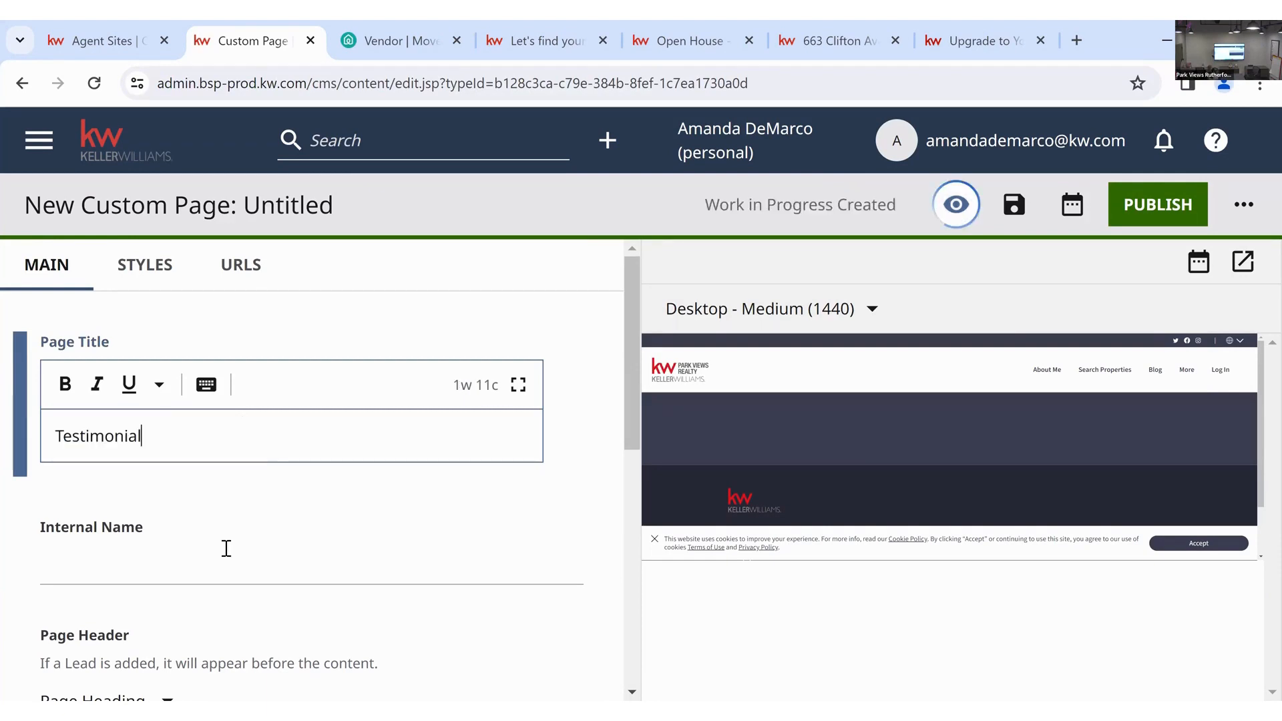
text(s)
key(Tab)
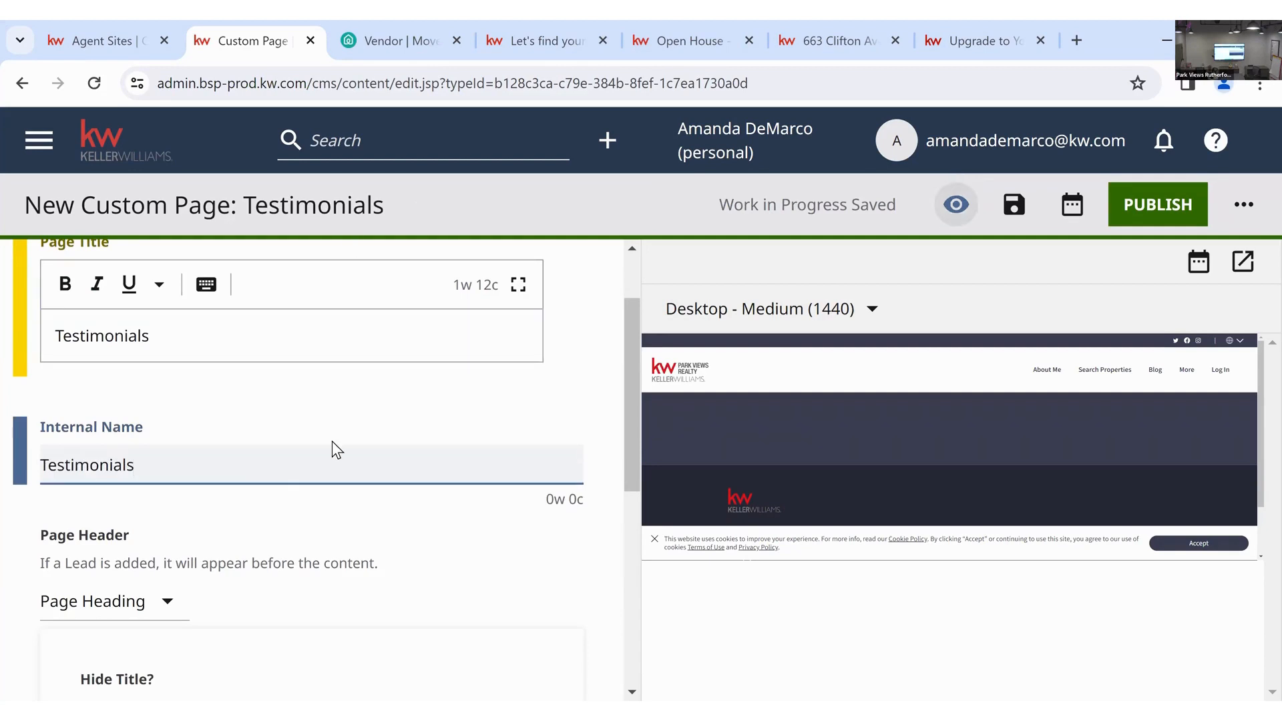
scroll(331, 449, down, 3)
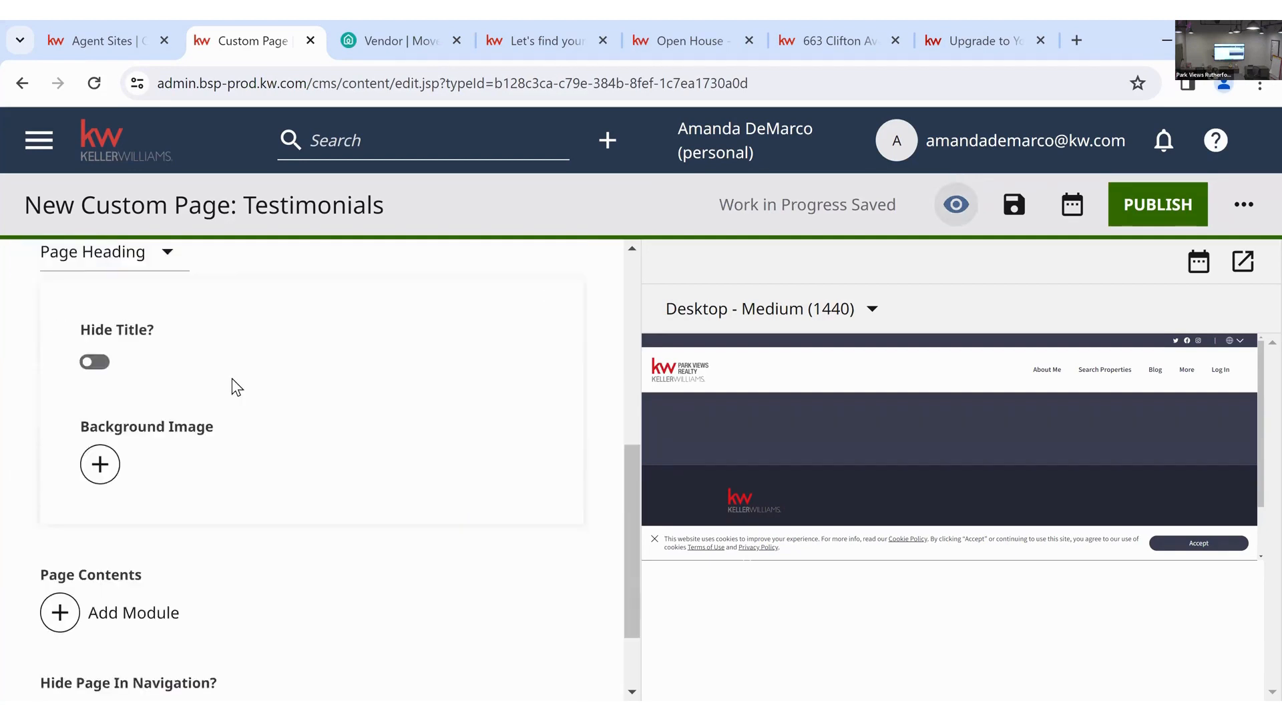
scroll(232, 385, down, 4)
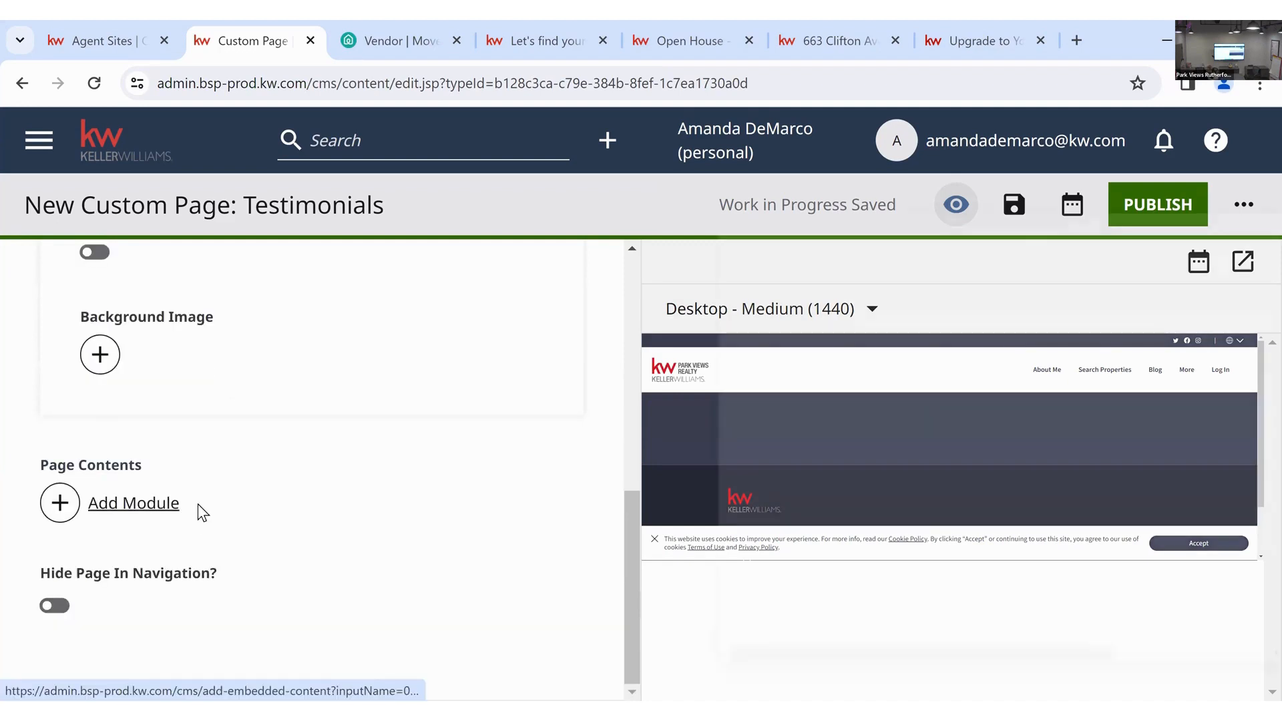
click(199, 514)
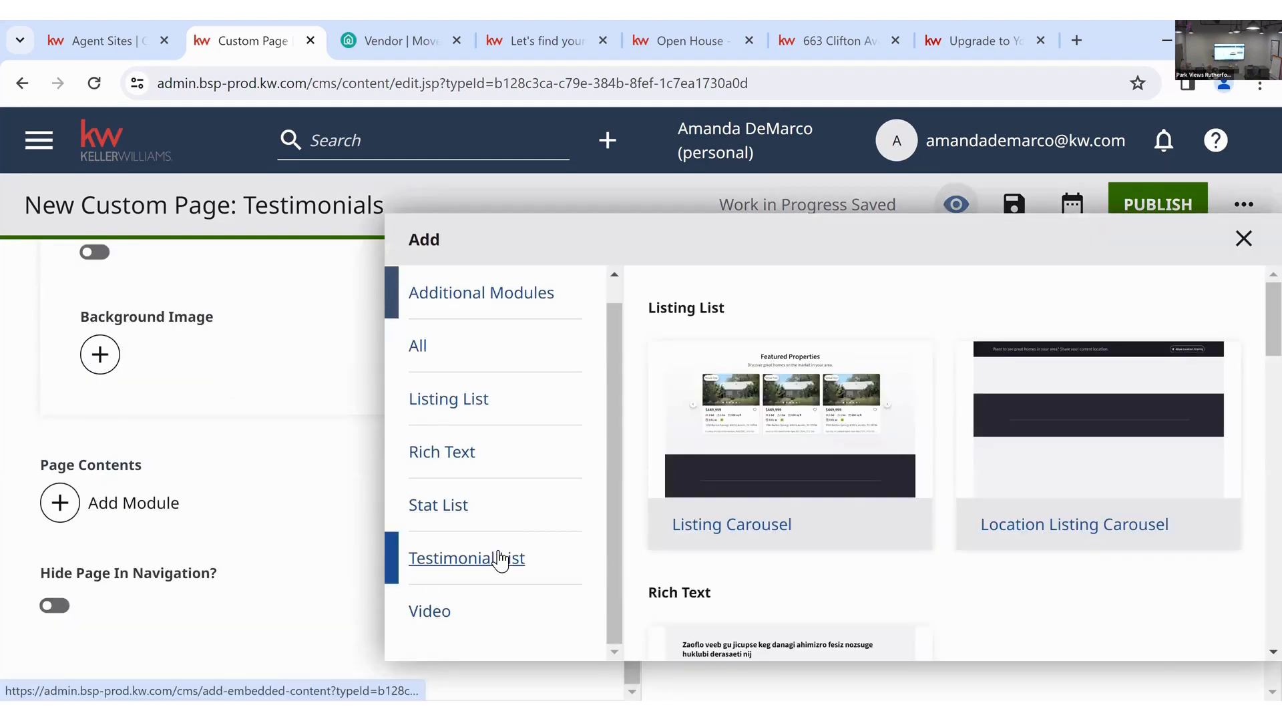
- Add a Testimonial Carousel titled 'Check out my testimonials', described 'See what past clients have to say'
click(500, 571)
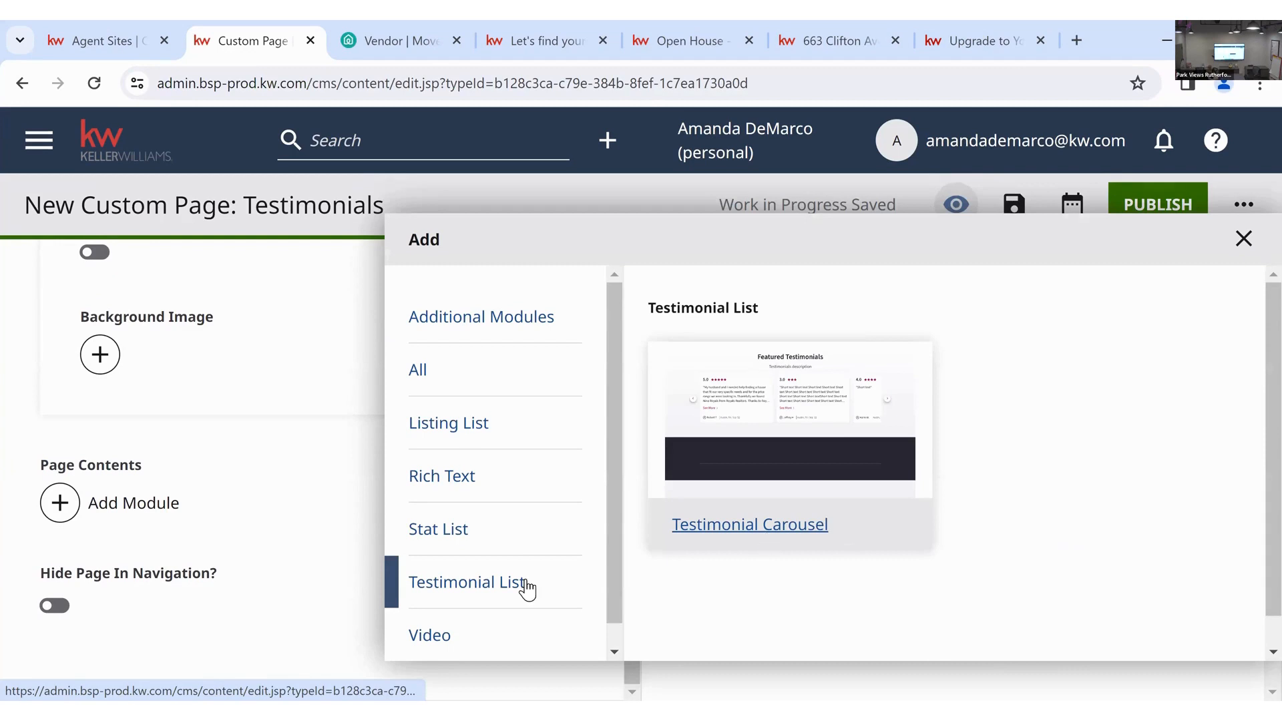
click(690, 399)
scroll(512, 381, down, 3)
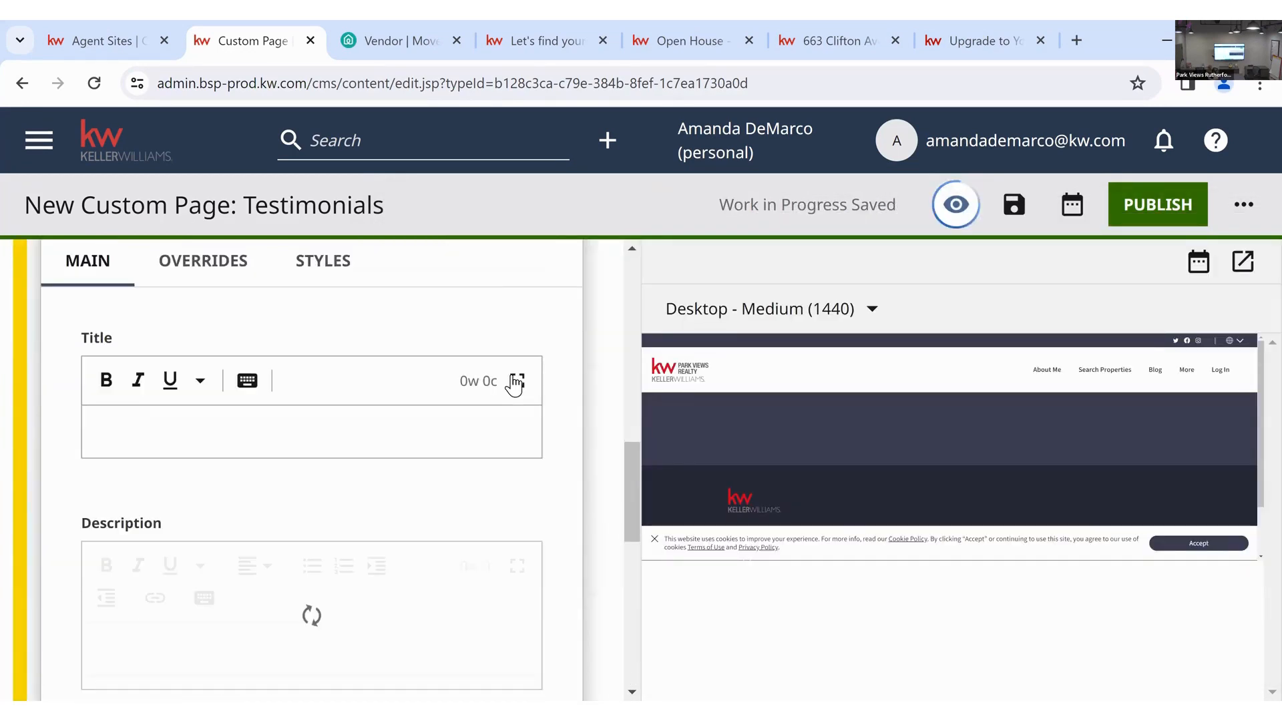
click(277, 447)
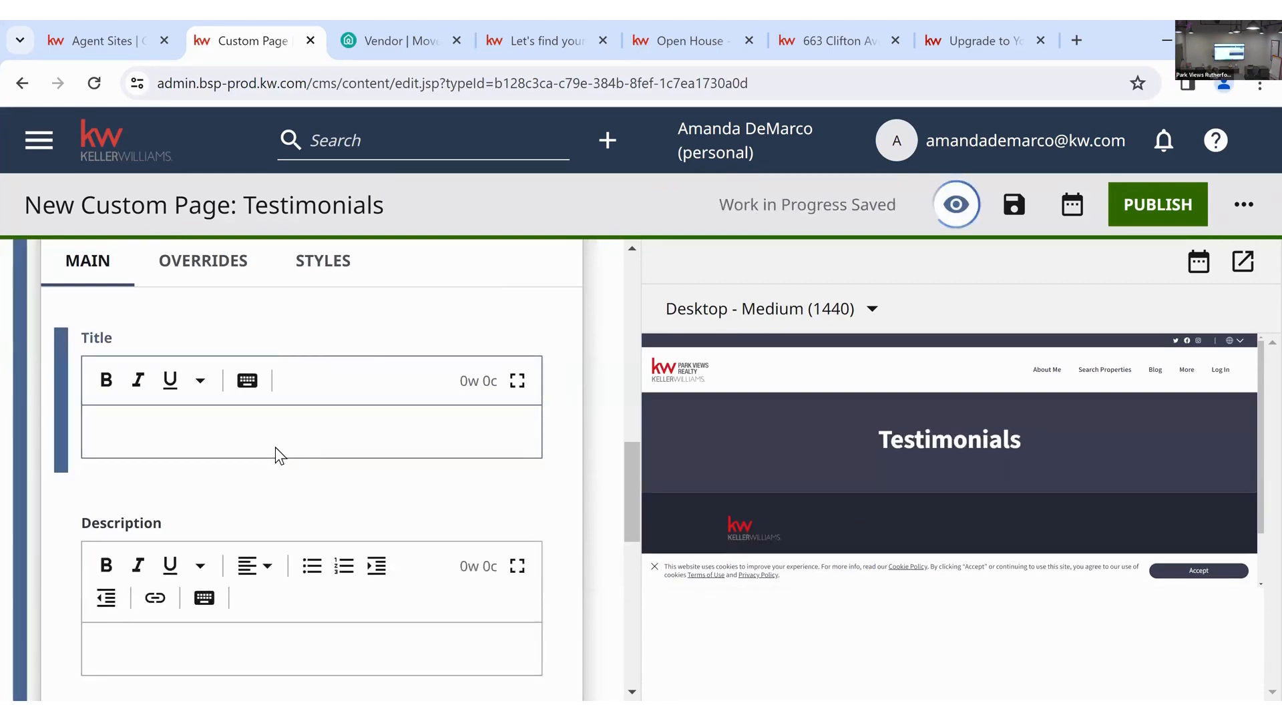
text(Check out my testimonials)
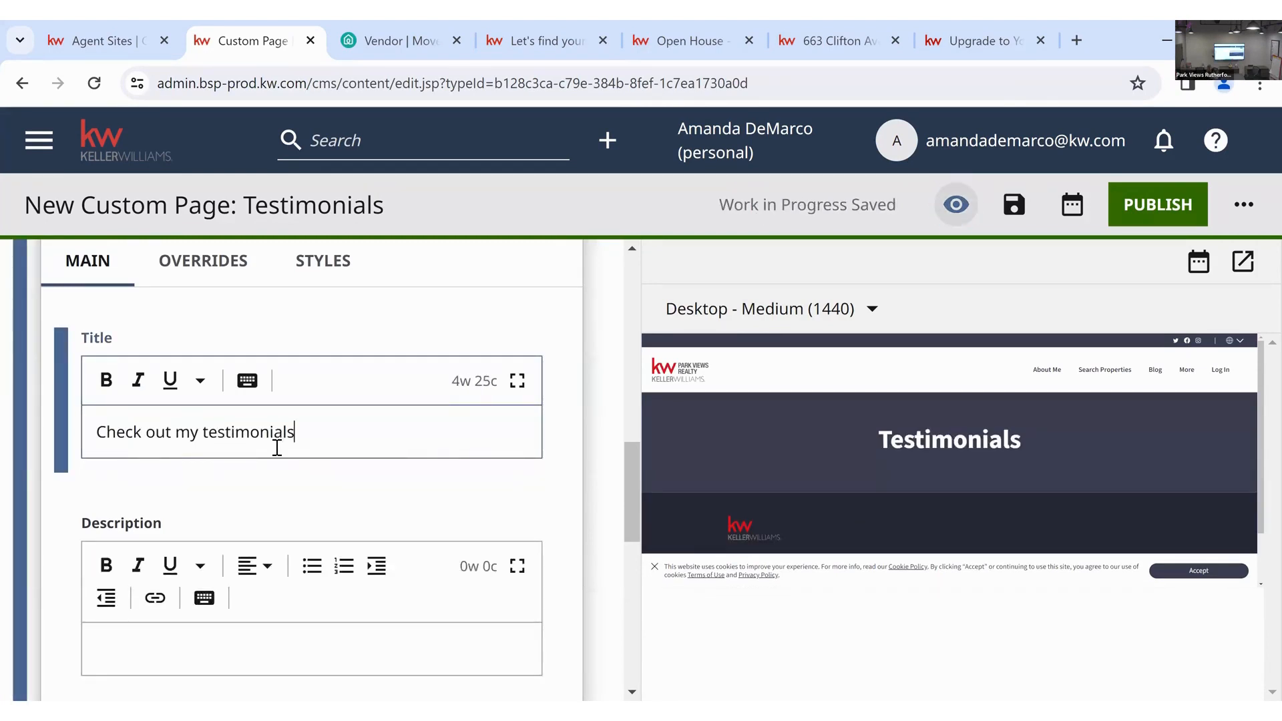
scroll(281, 501, down, 3)
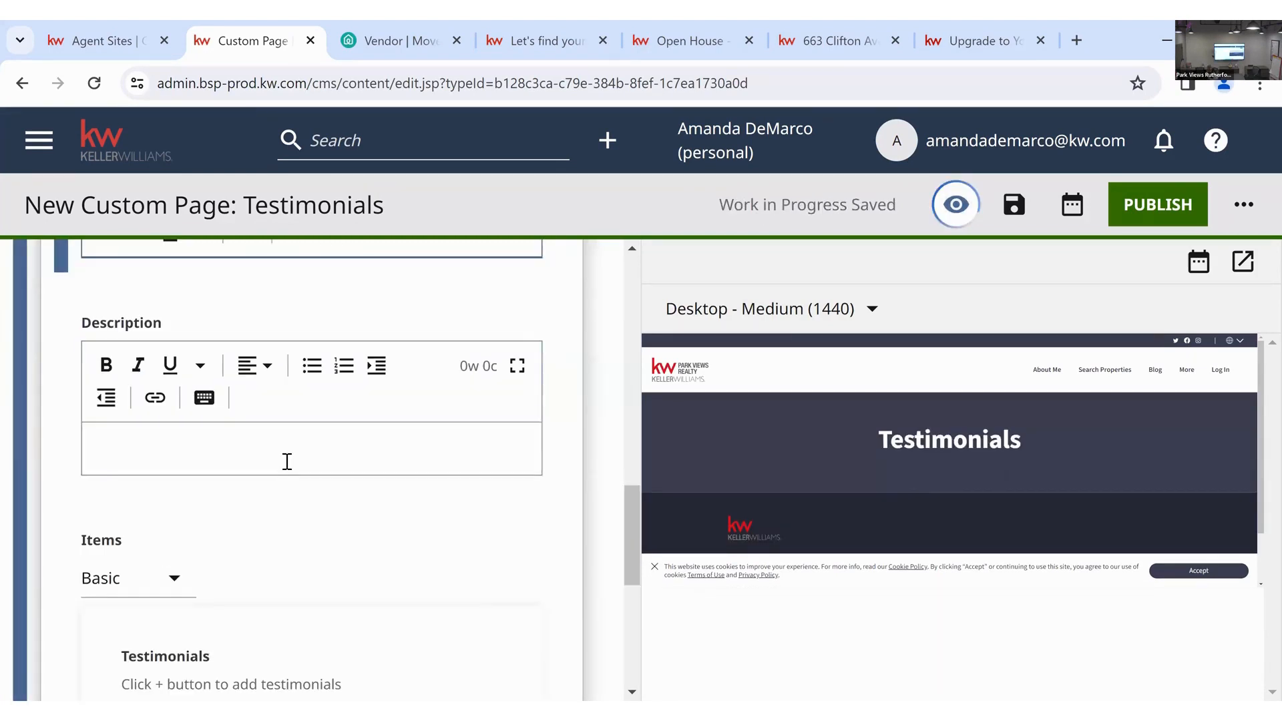
click(285, 459)
text(Se)
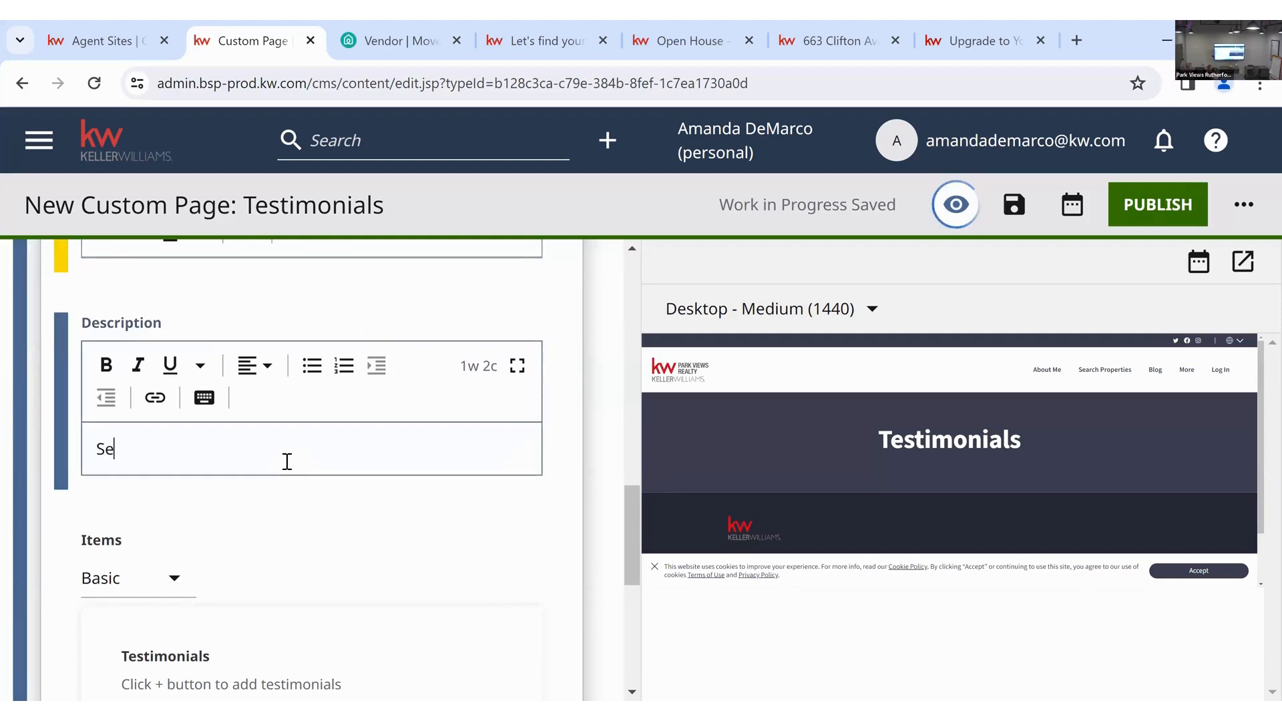
text(e what past clients)
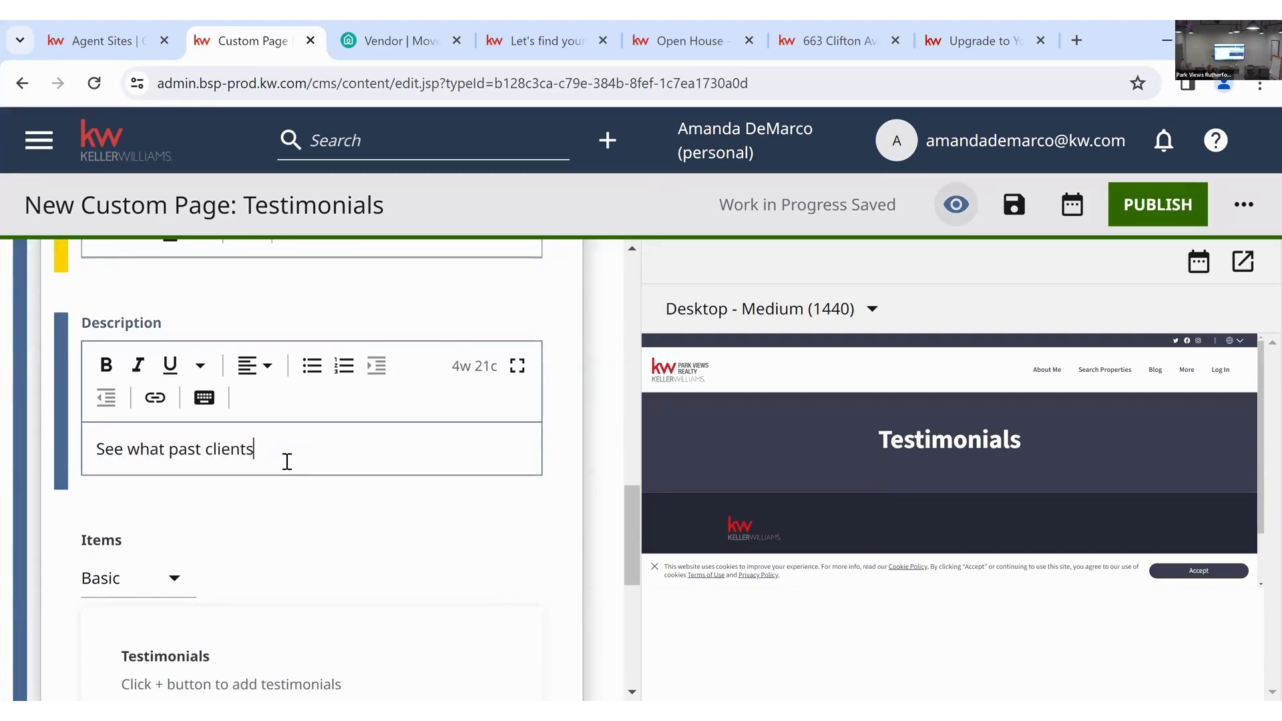
text( have to say)
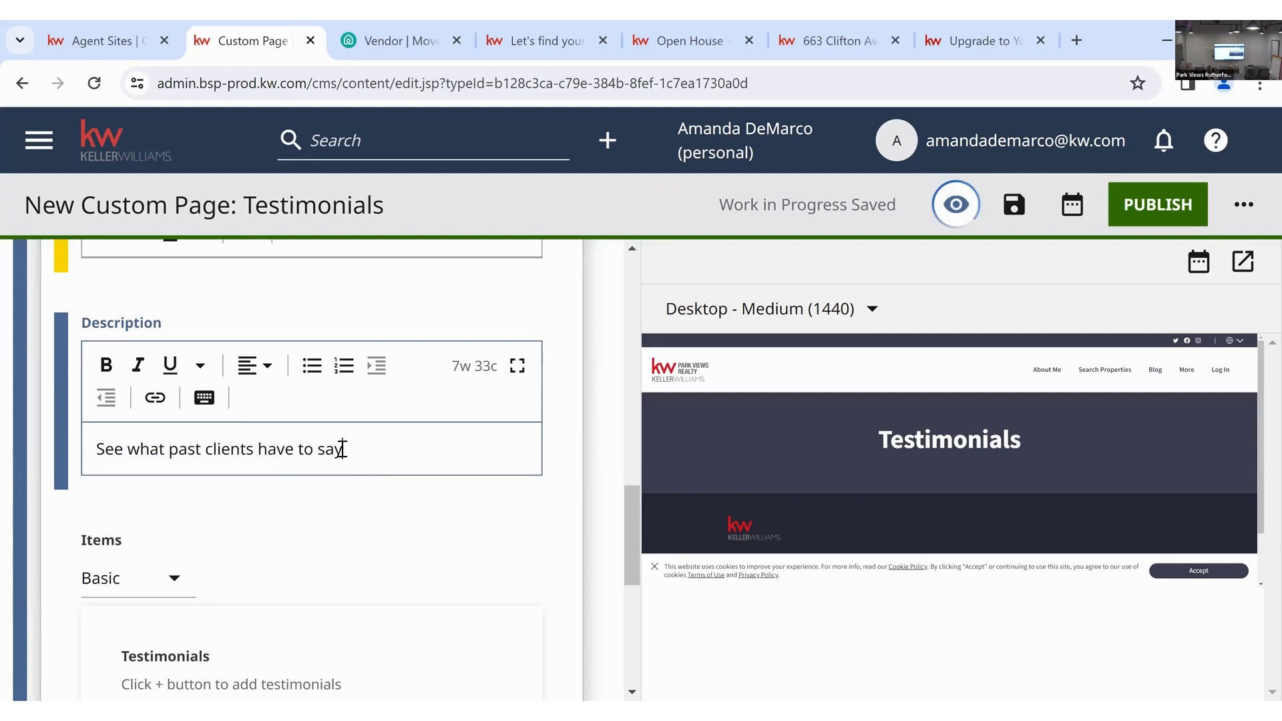
click(364, 495)
- Add the saved client testimonial as the carousel's first item
scroll(363, 496, down, 2)
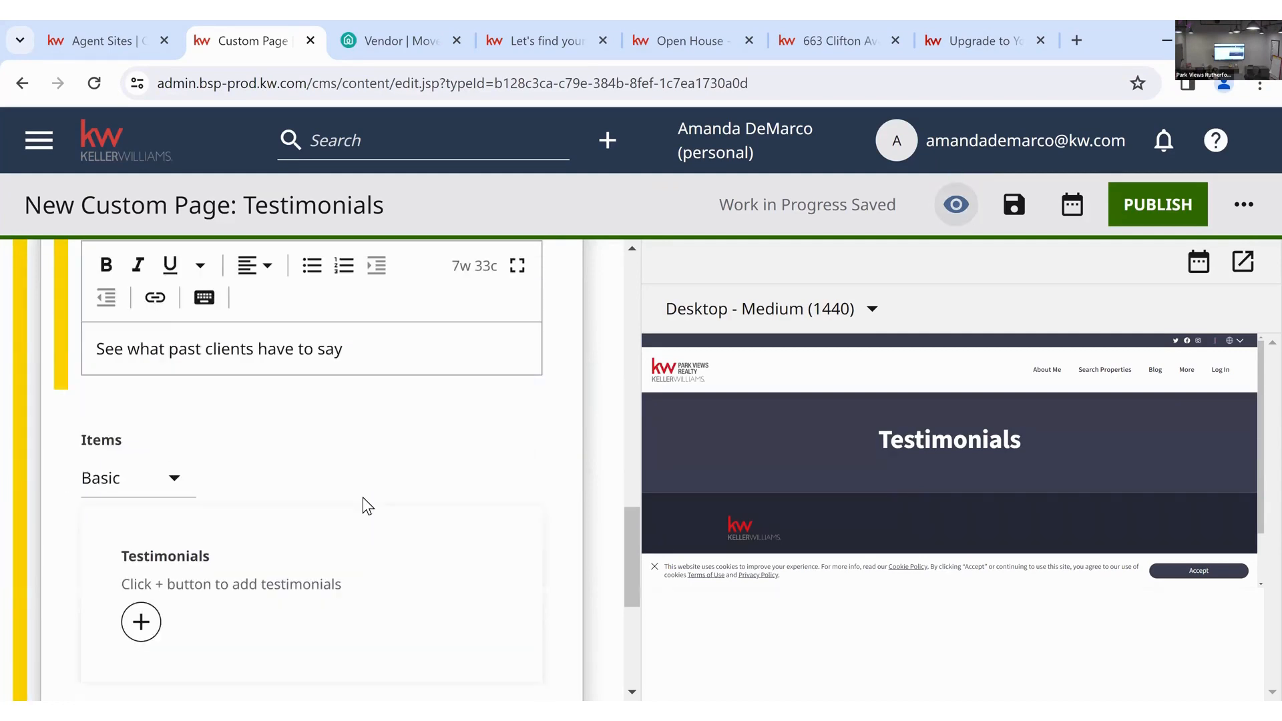
scroll(367, 506, down, 3)
scroll(230, 513, up, 2)
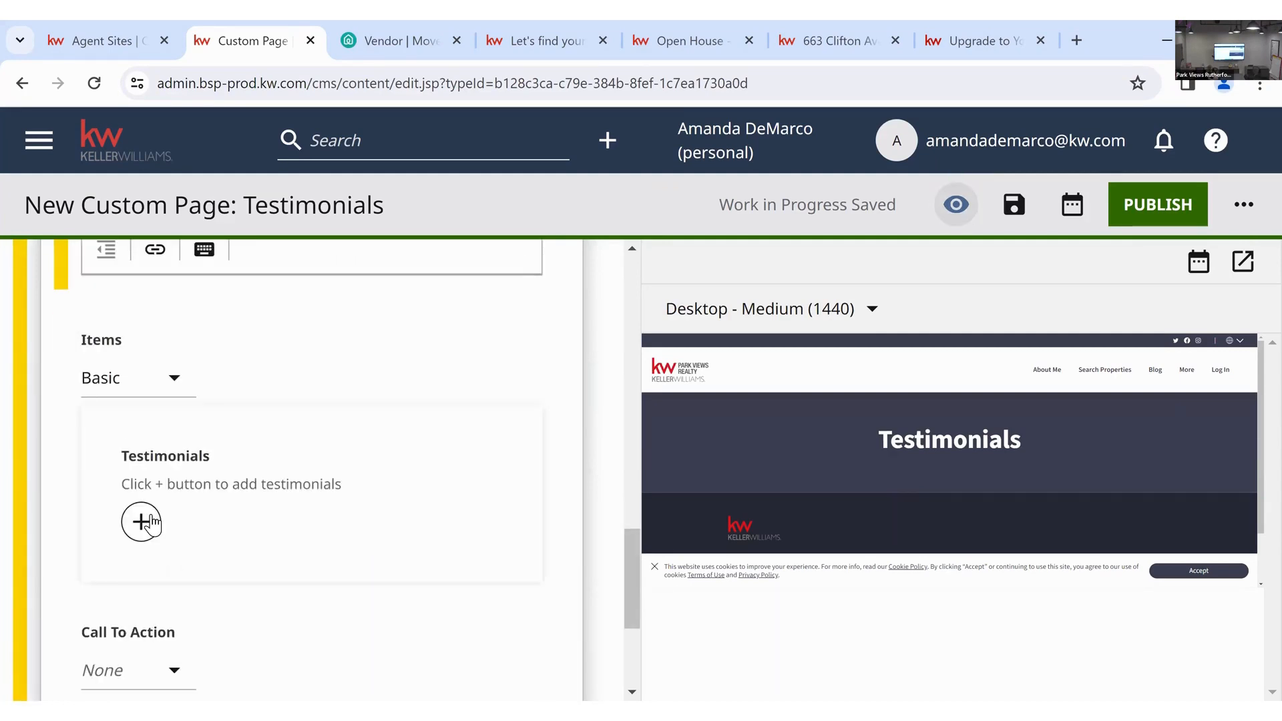
click(252, 511)
click(200, 507)
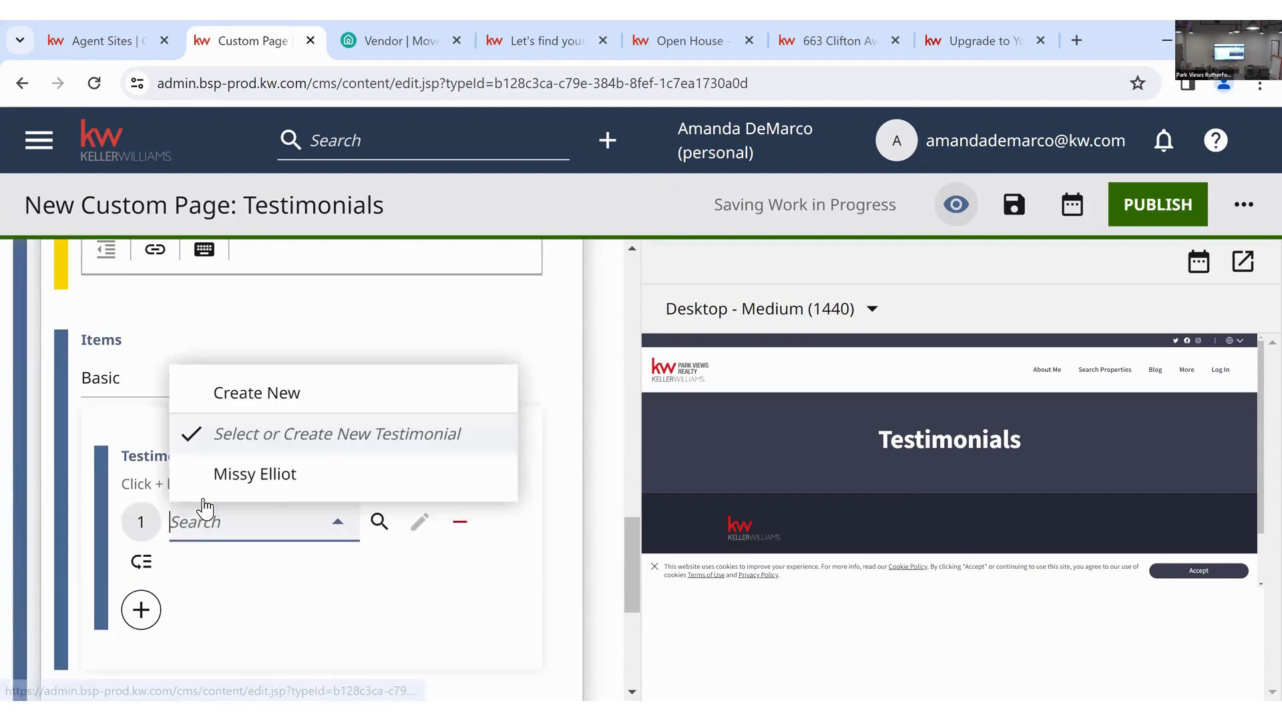
click(316, 478)
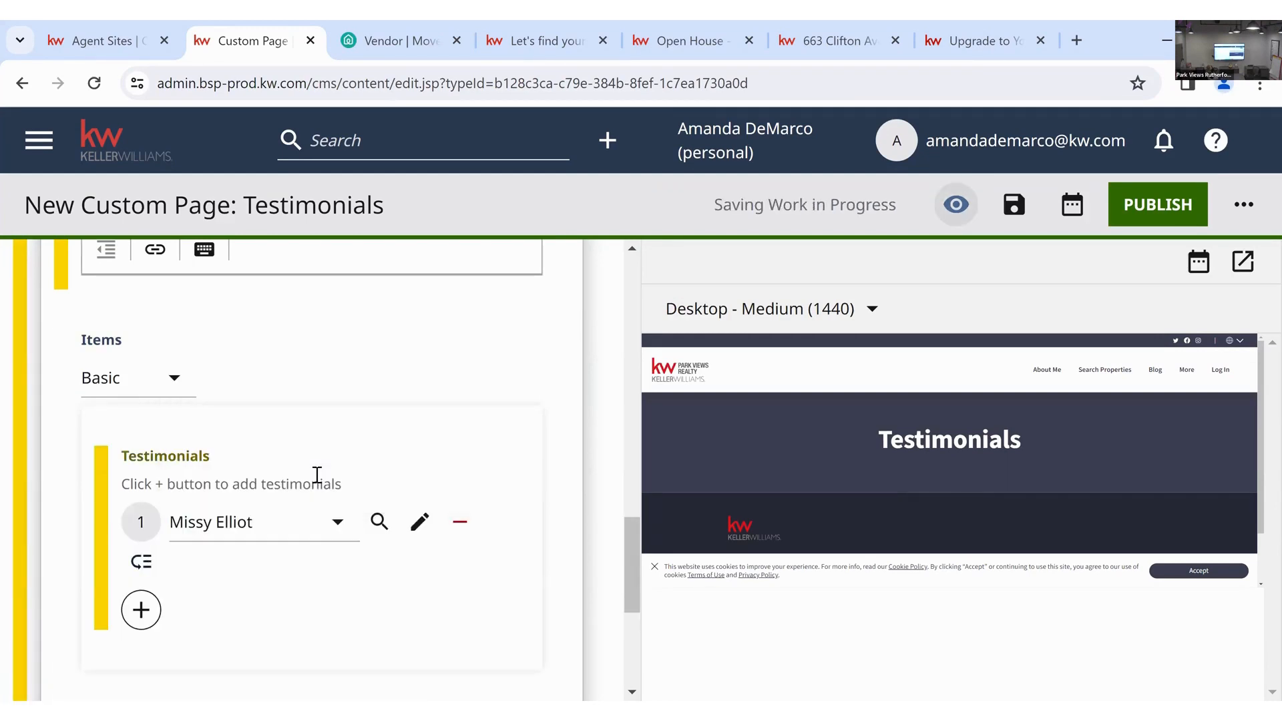
scroll(317, 474, down, 3)
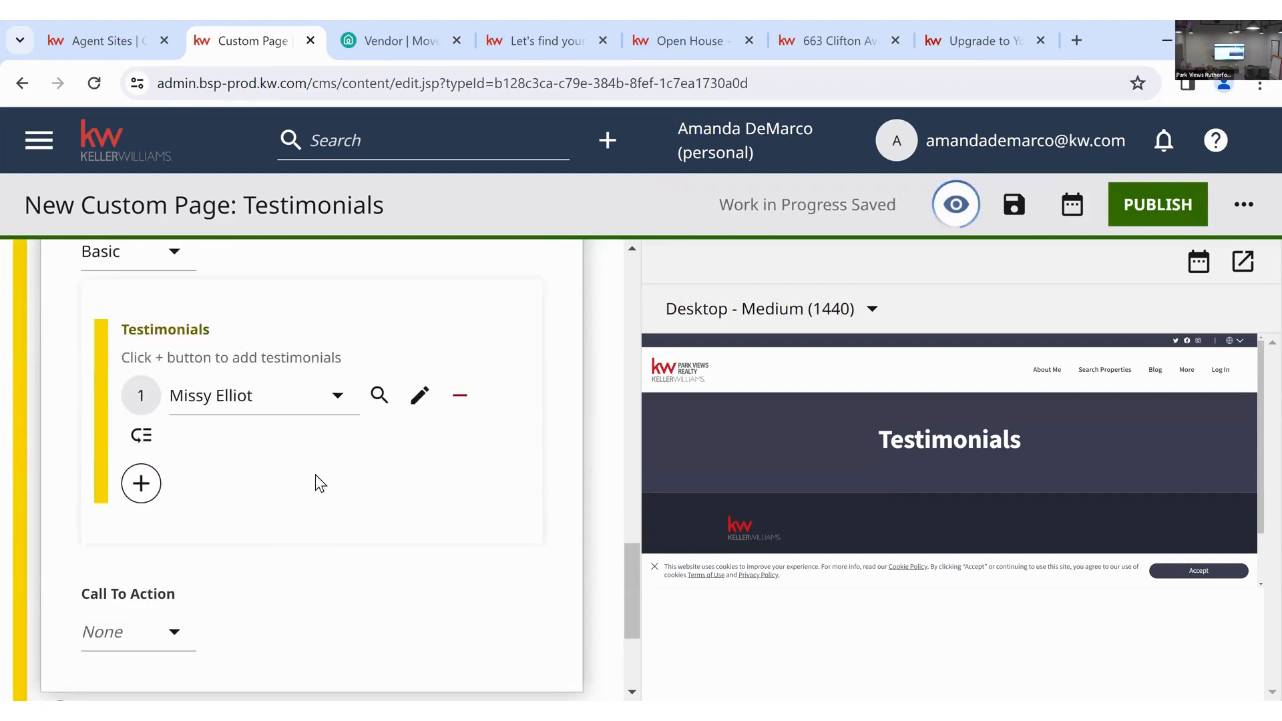
scroll(259, 482, down, 2)
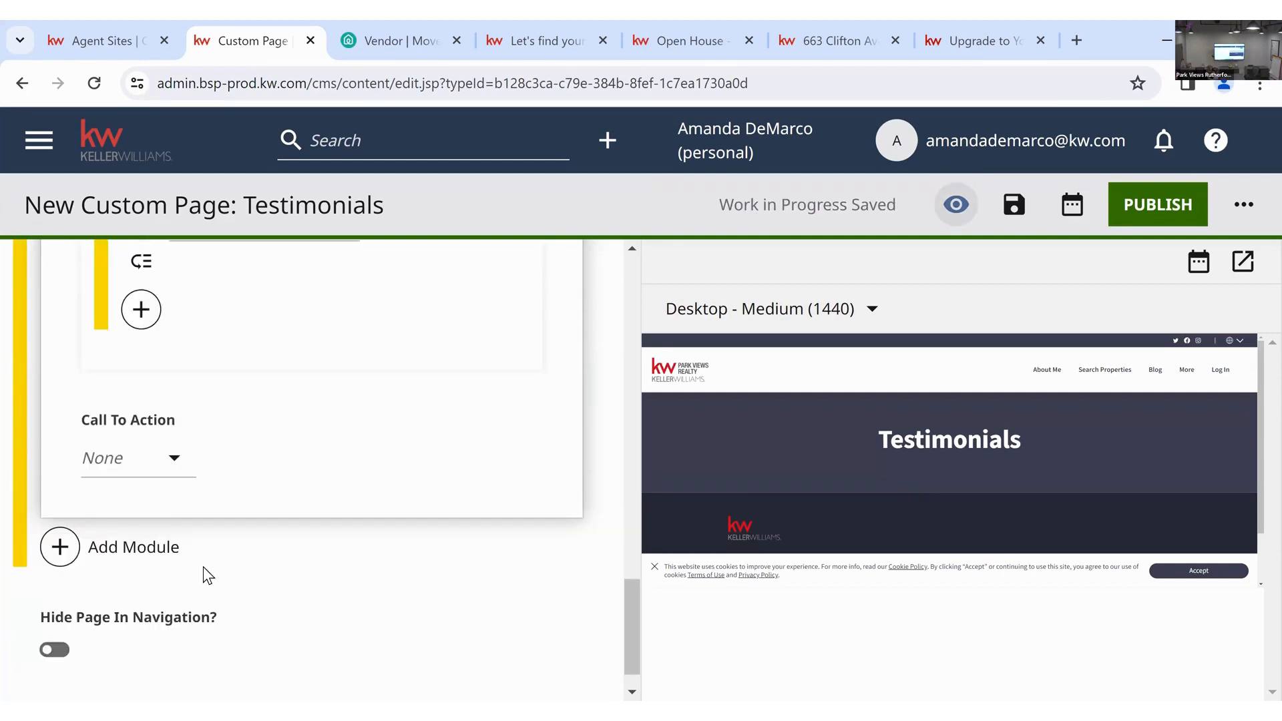
scroll(203, 566, down, 1)
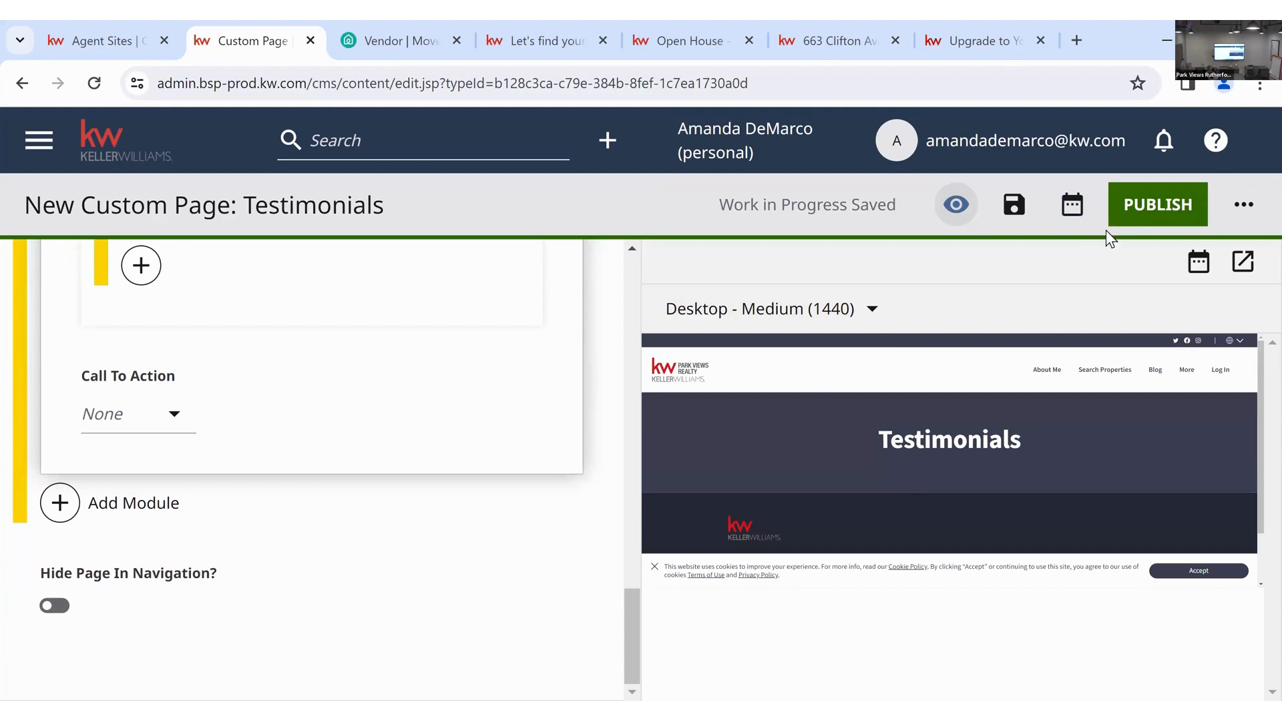
- Publish the Testimonials page and open its preview in a new tab
click(1127, 215)
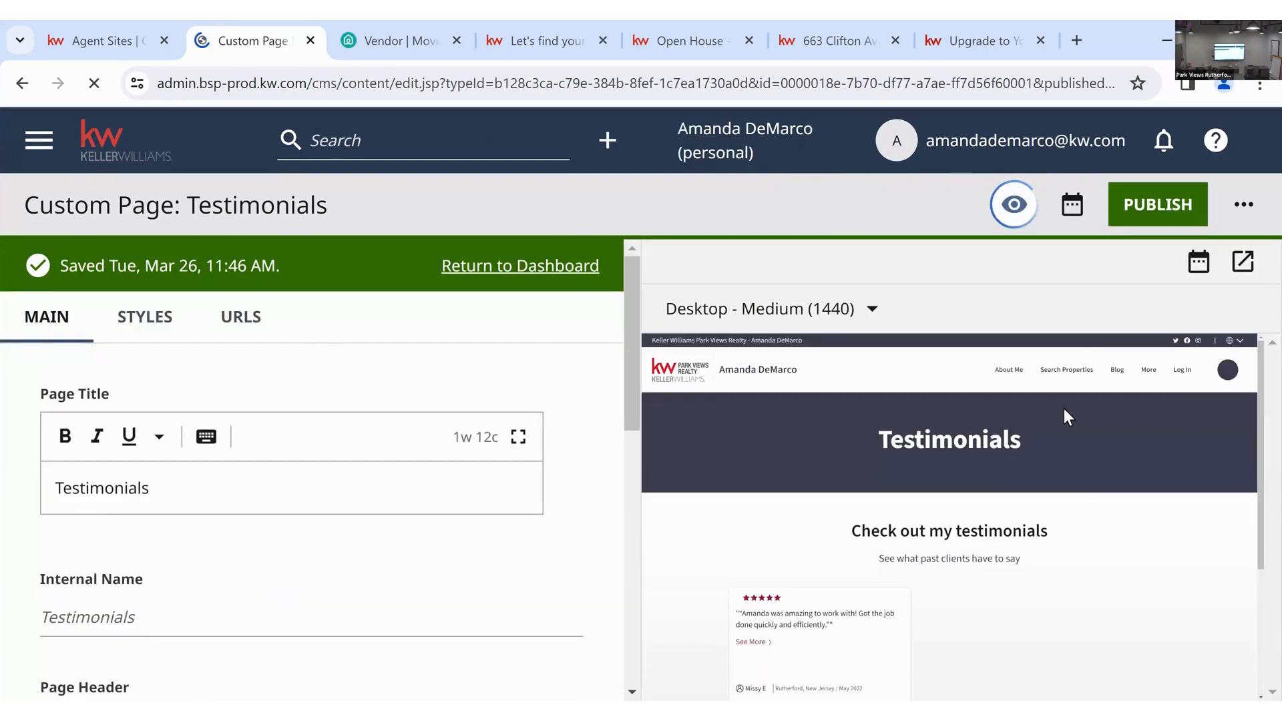
click(1241, 262)
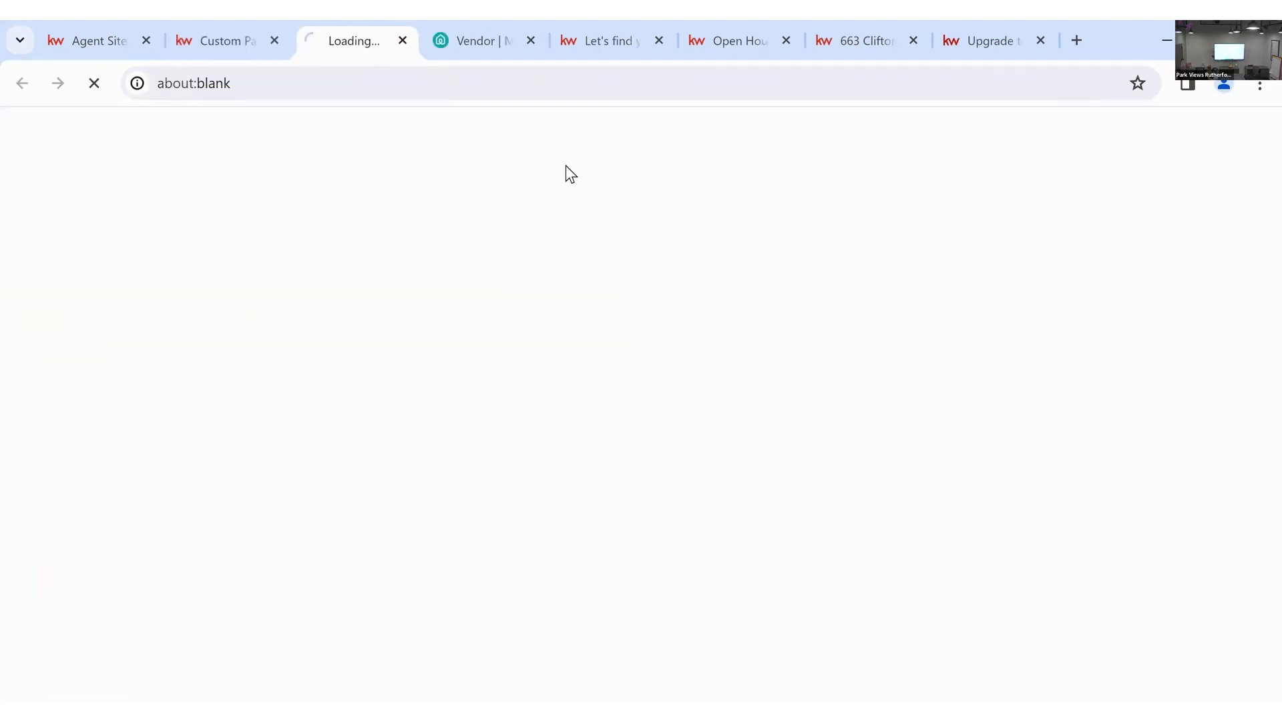
- Close the vendor tab, review the shared Testimonials preview, then close it
click(536, 39)
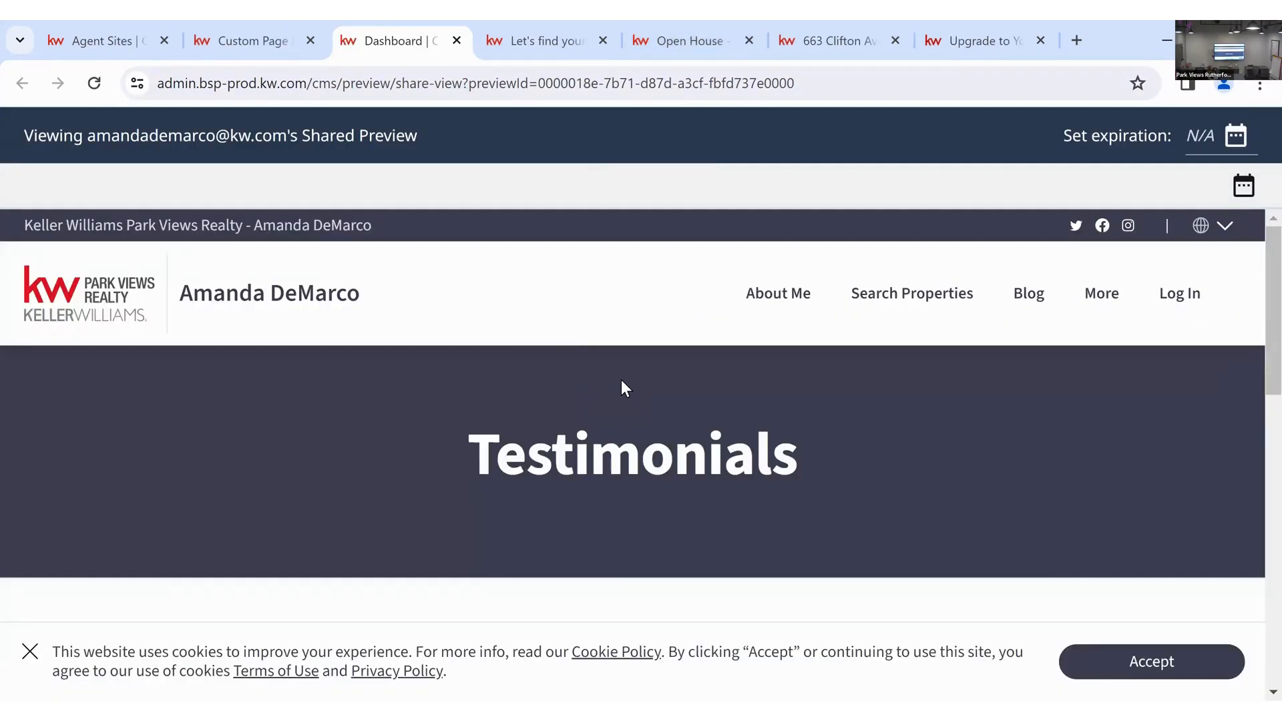
scroll(398, 360, down, 2)
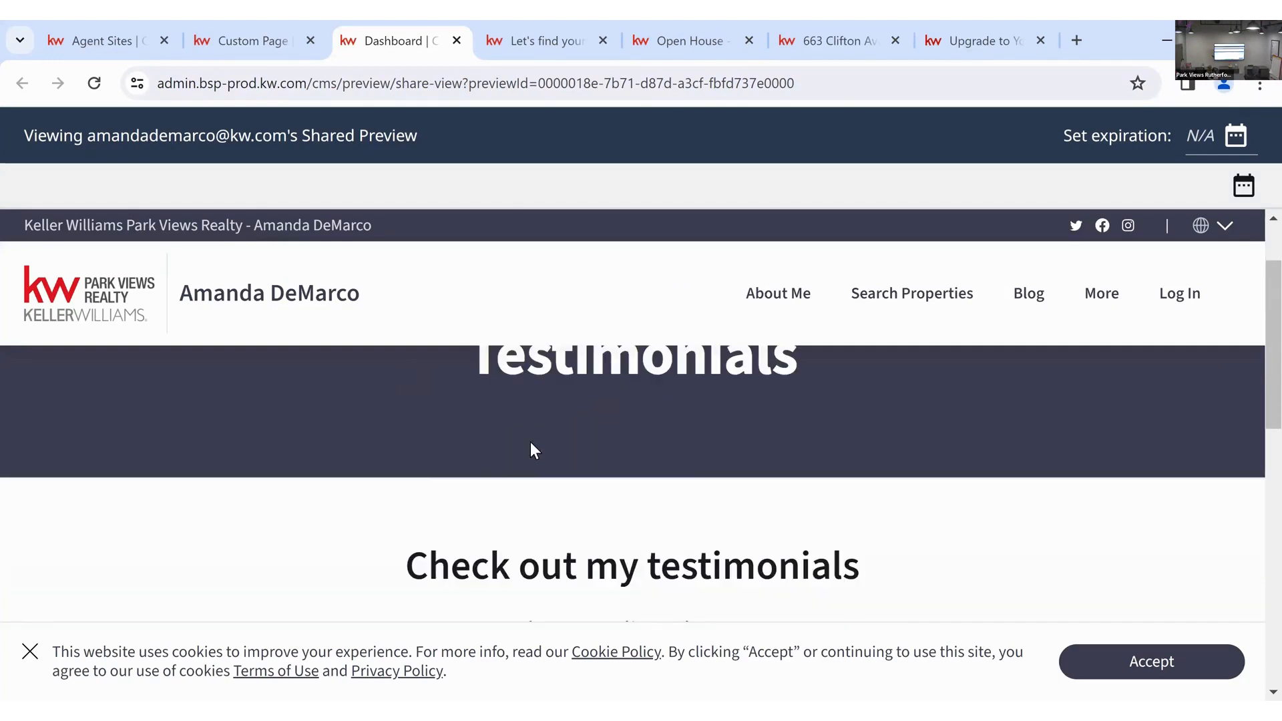
scroll(695, 451, down, 2)
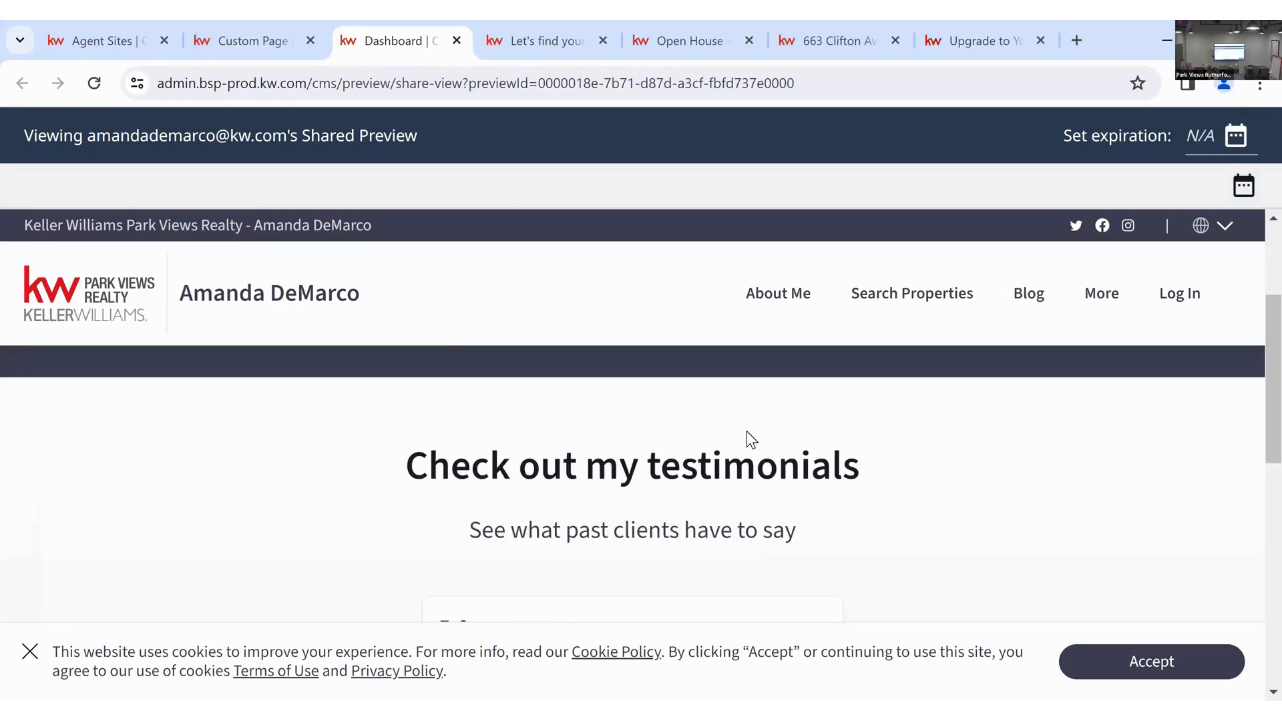
scroll(749, 434, down, 2)
scroll(581, 437, down, 2)
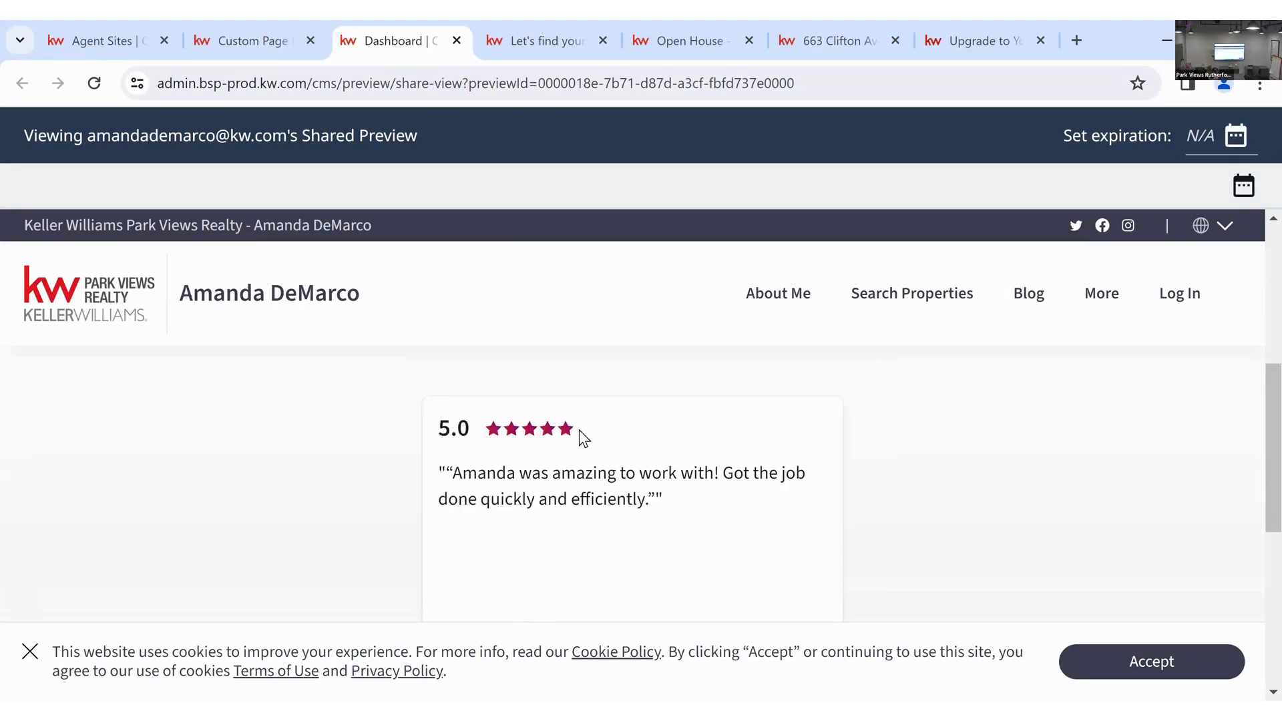
scroll(621, 454, down, 2)
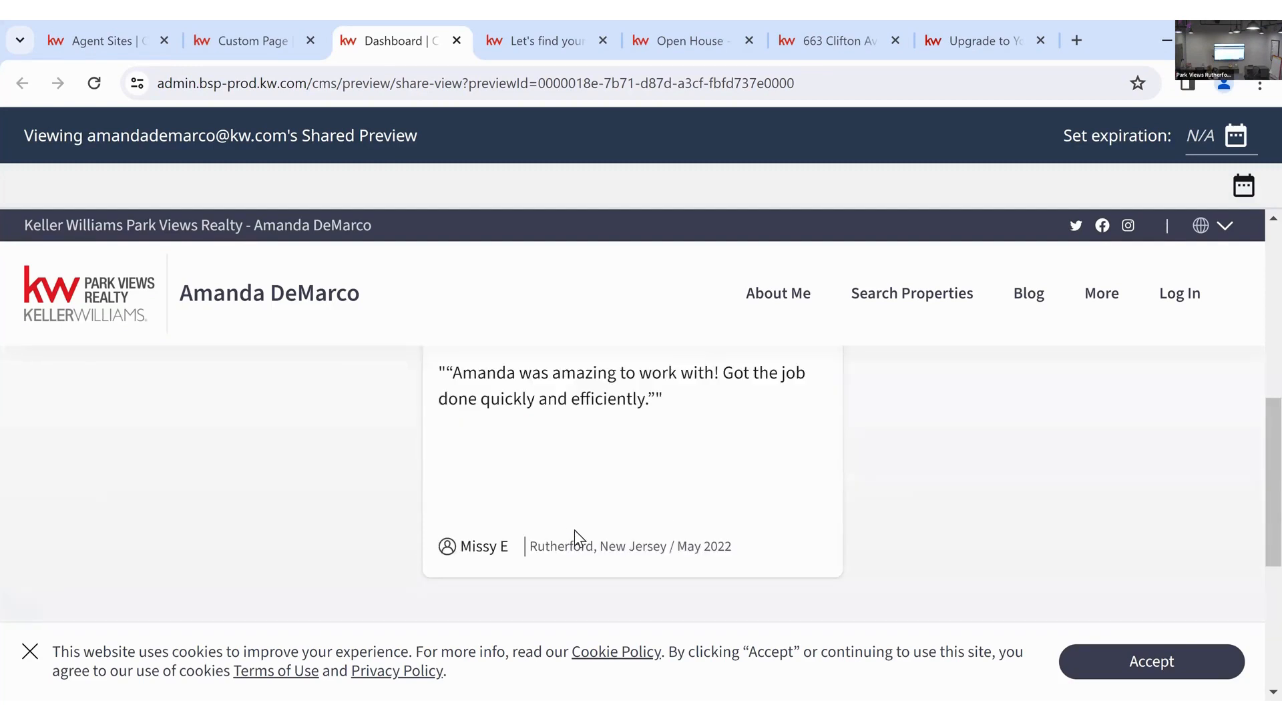
scroll(727, 538, down, 2)
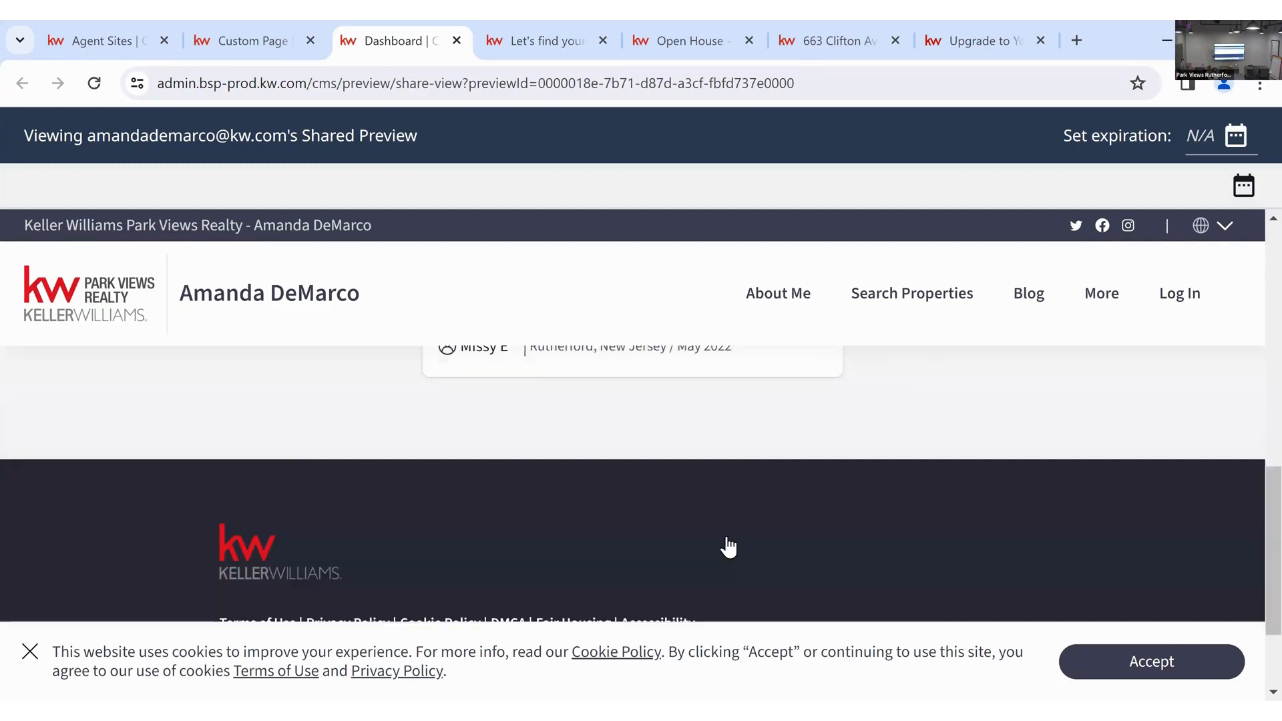
scroll(728, 536, up, 1)
scroll(729, 536, up, 8)
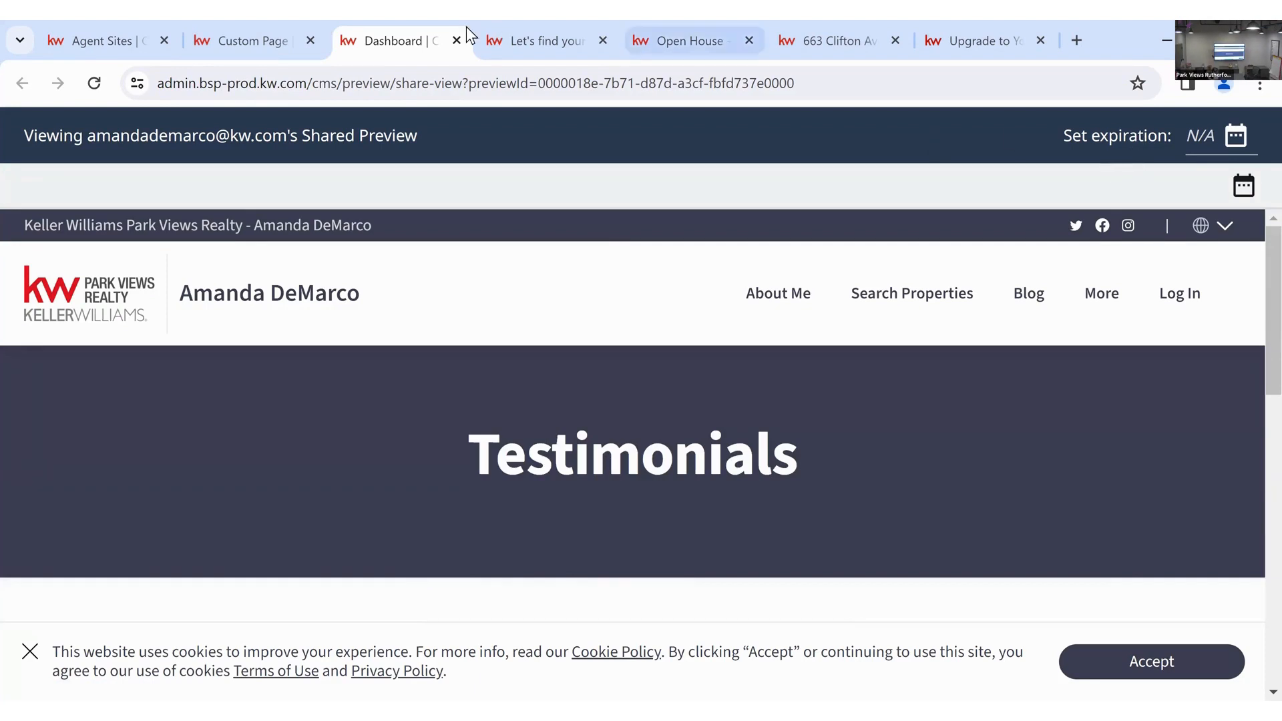
key(ctrl+w)
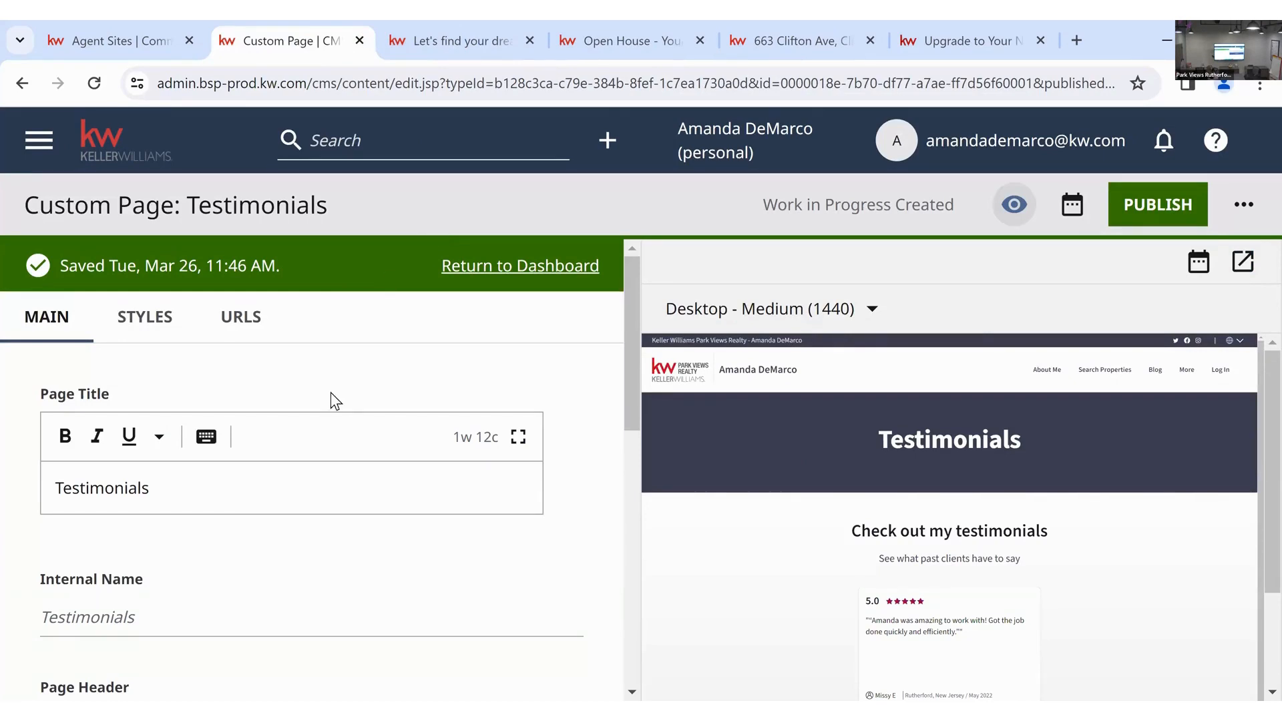
- Add a Video Module below the testimonial carousel
scroll(330, 394, down, 10)
scroll(97, 492, up, 2)
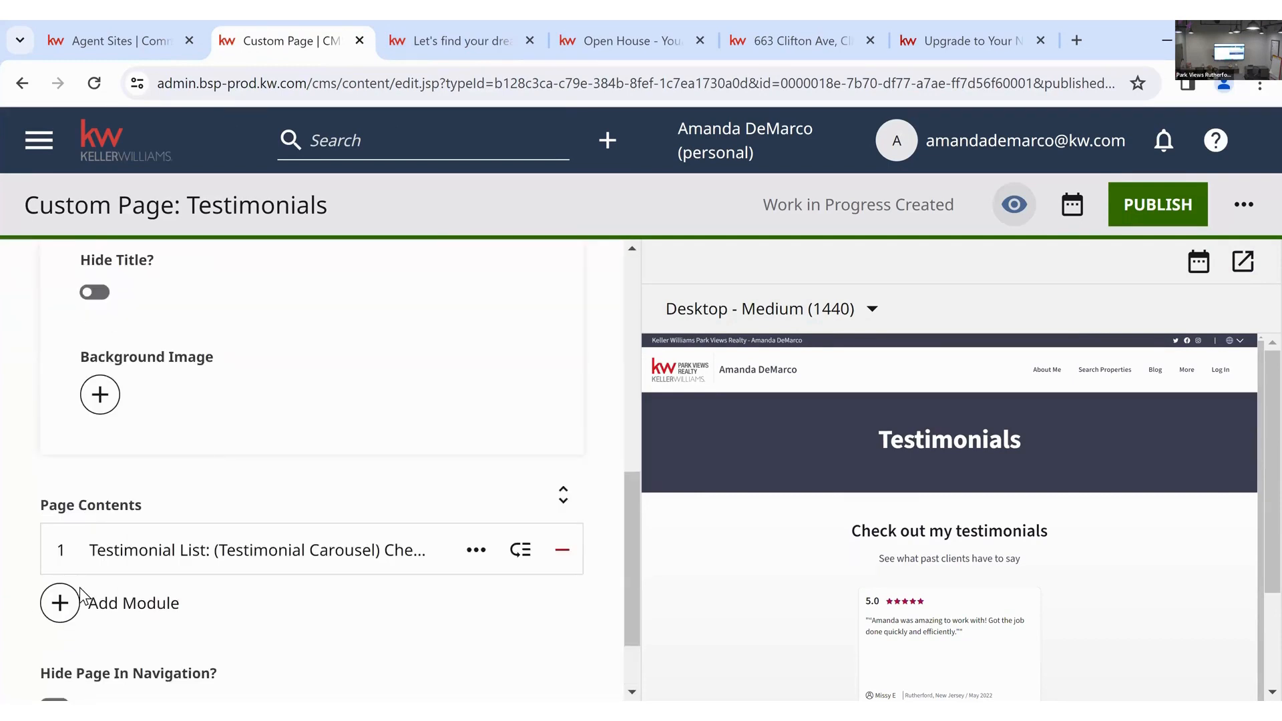
click(80, 601)
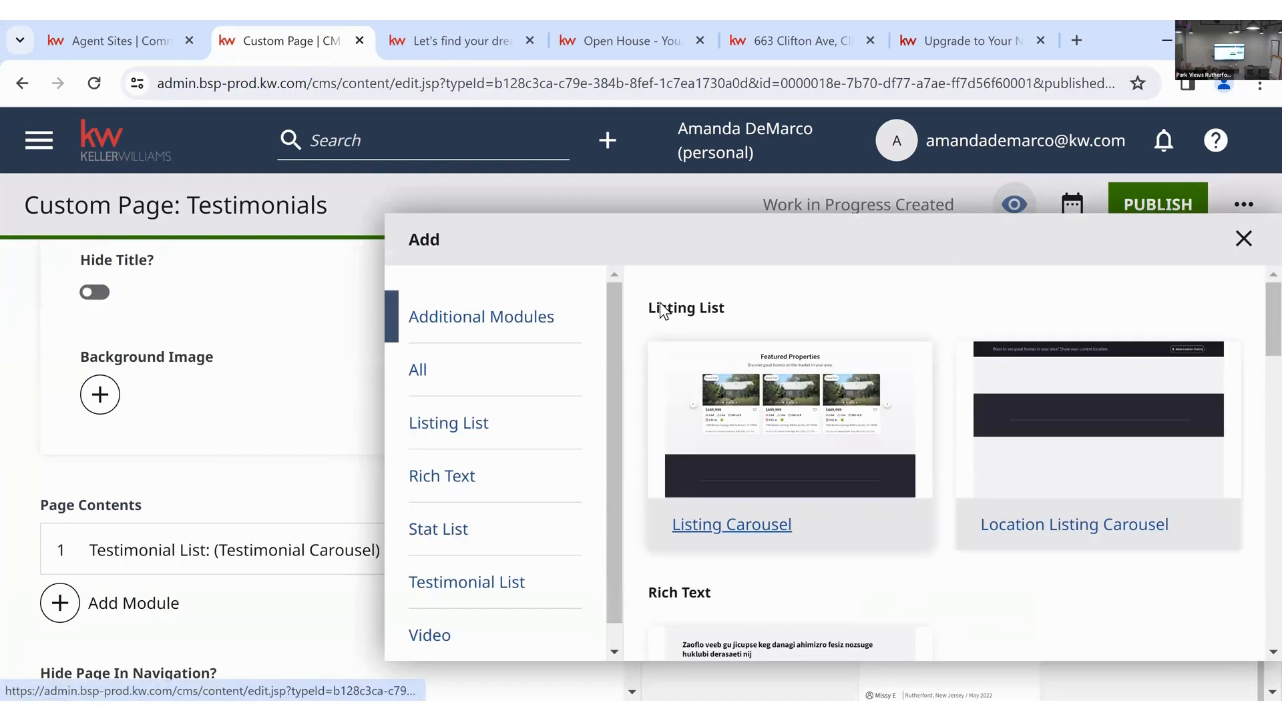
click(444, 634)
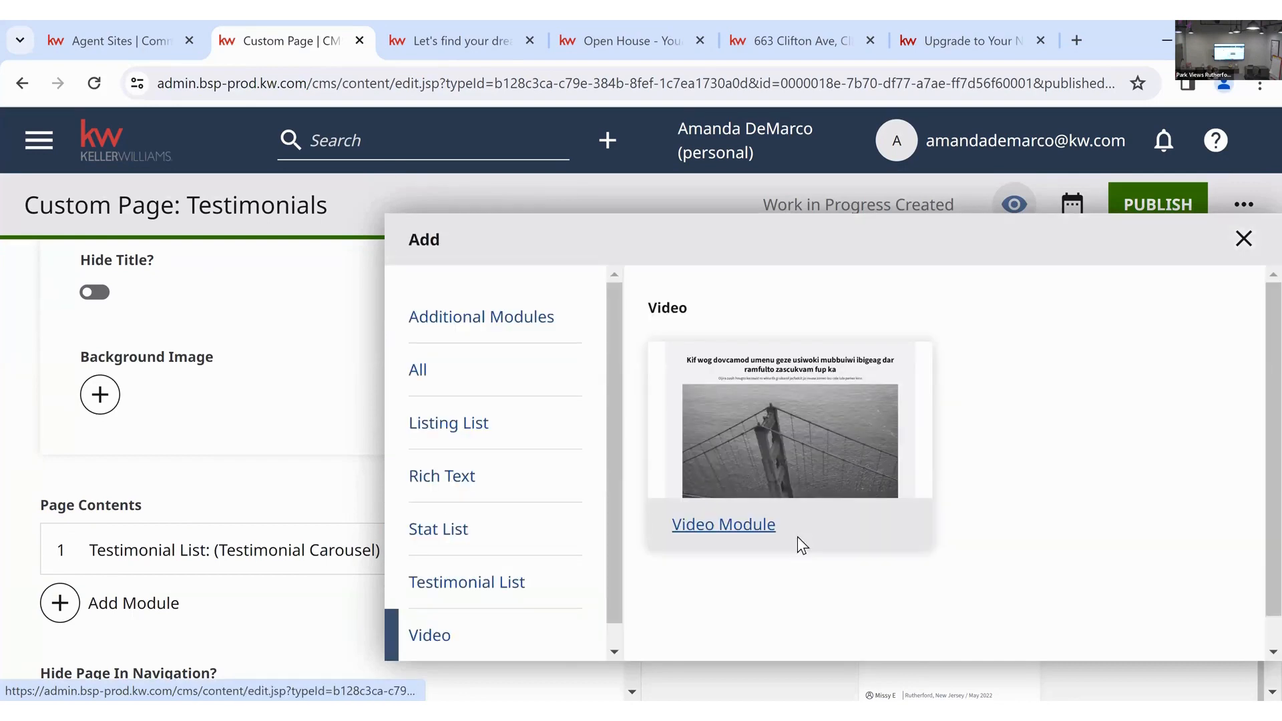
click(803, 527)
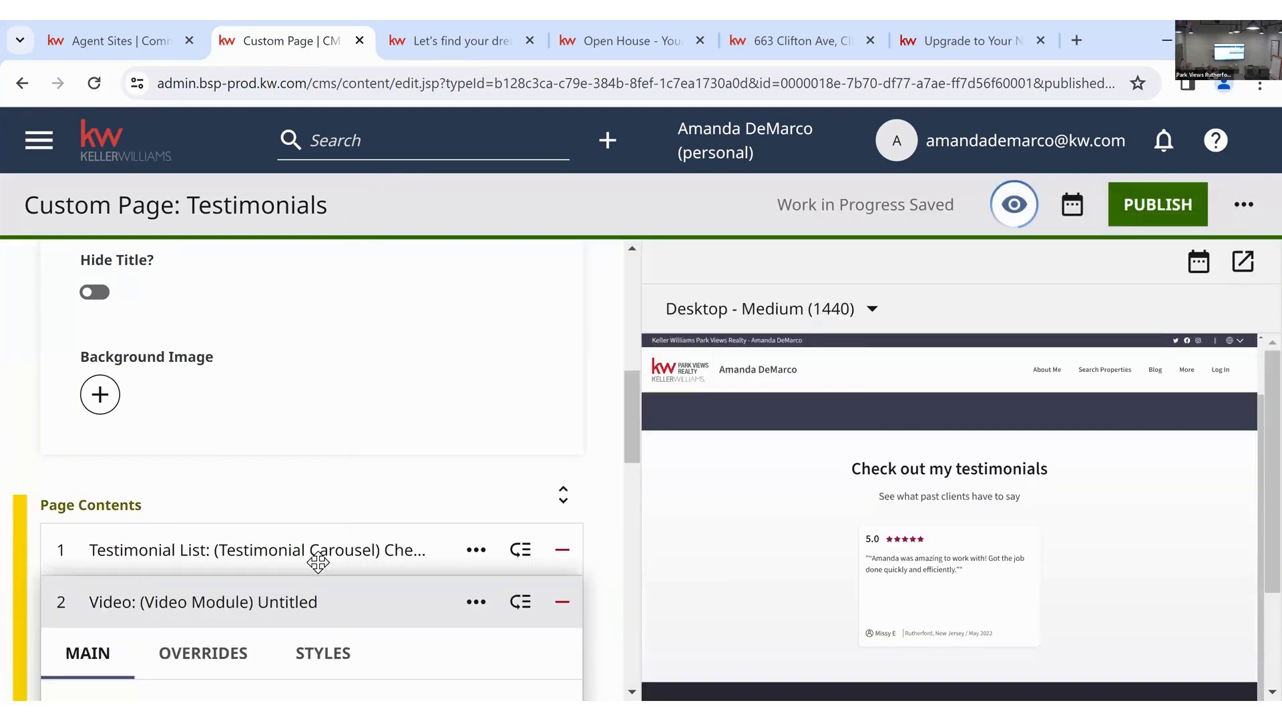
scroll(314, 565, down, 4)
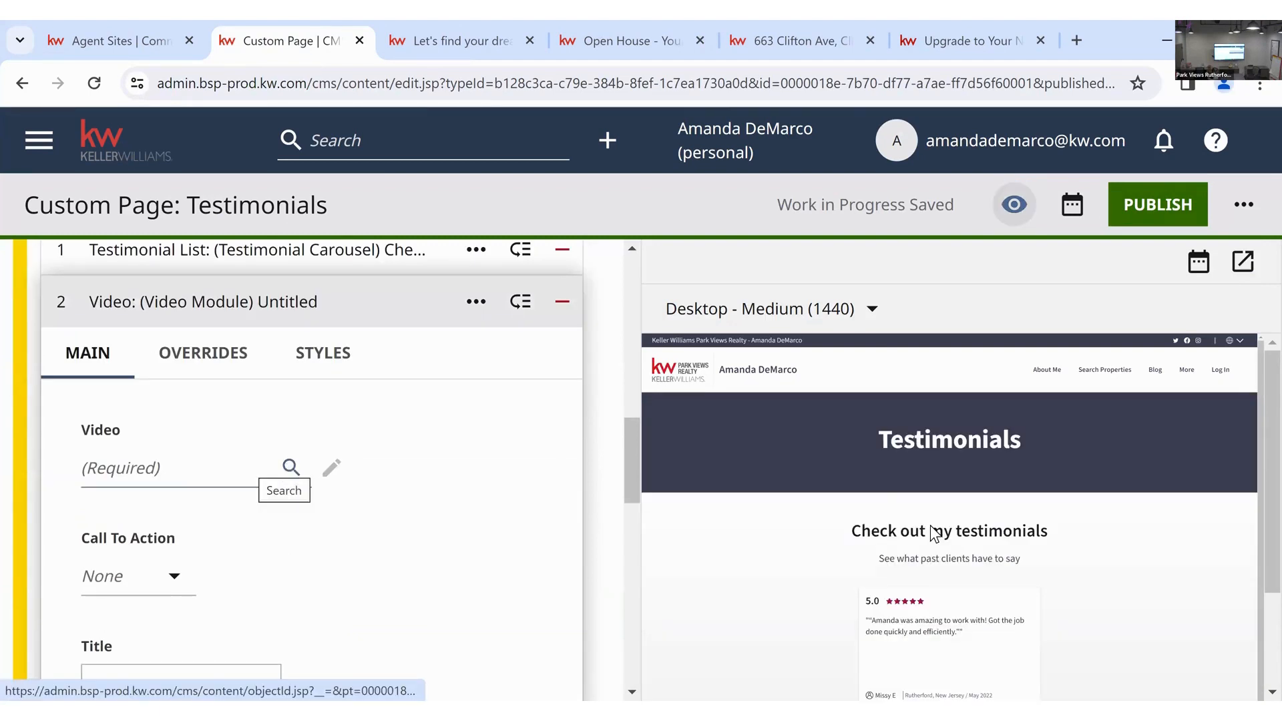
scroll(933, 534, down, 1)
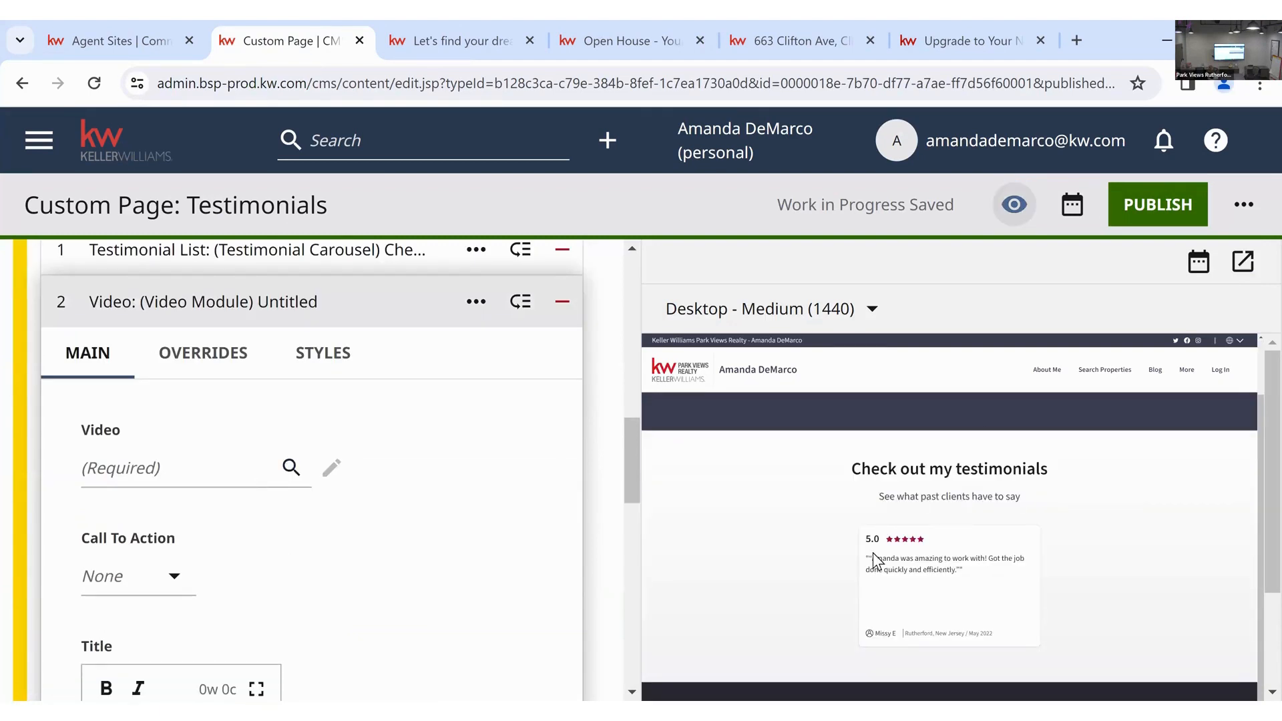
scroll(872, 552, up, 1)
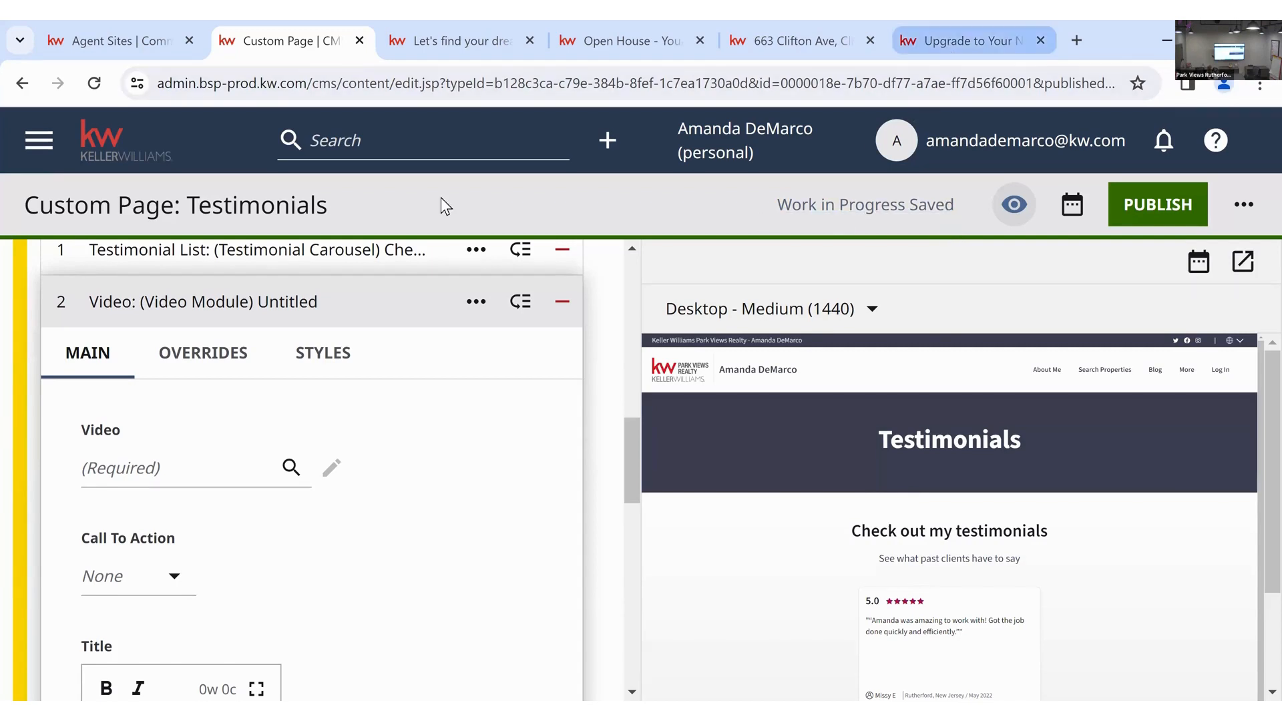
- Check the agent site upgrade help article, then open the custom page guide
click(947, 50)
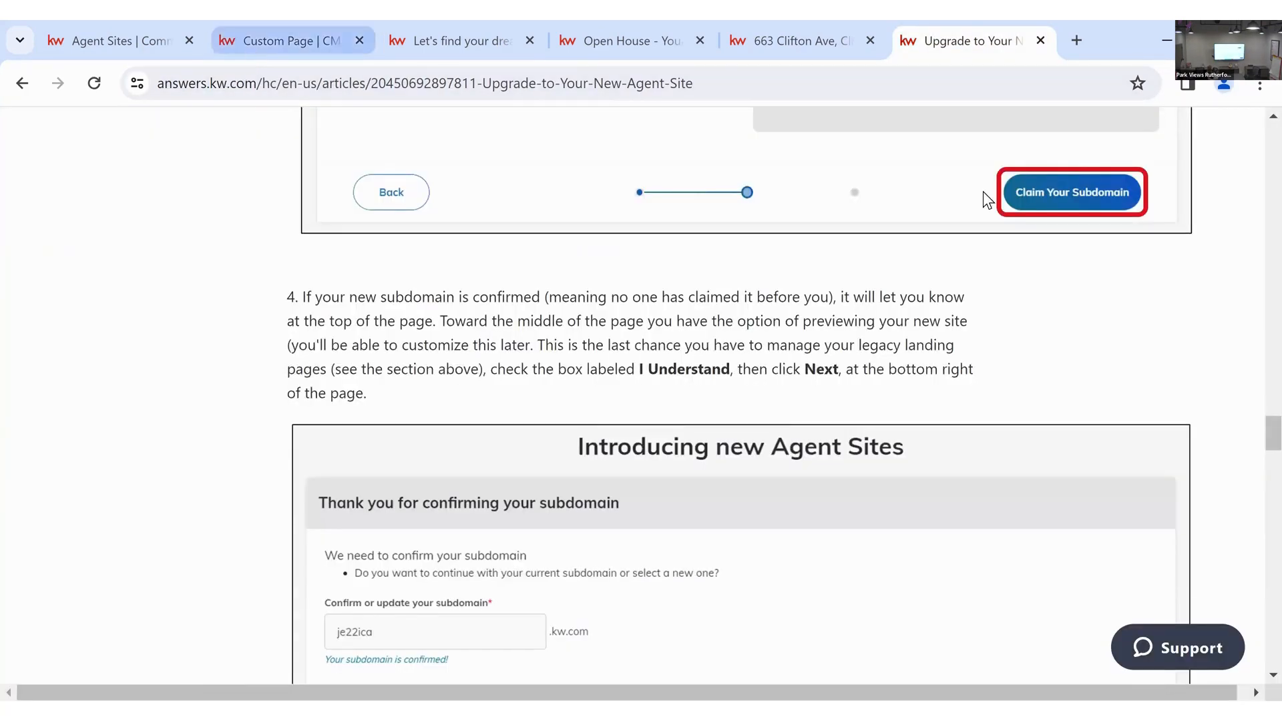
click(250, 44)
click(1215, 141)
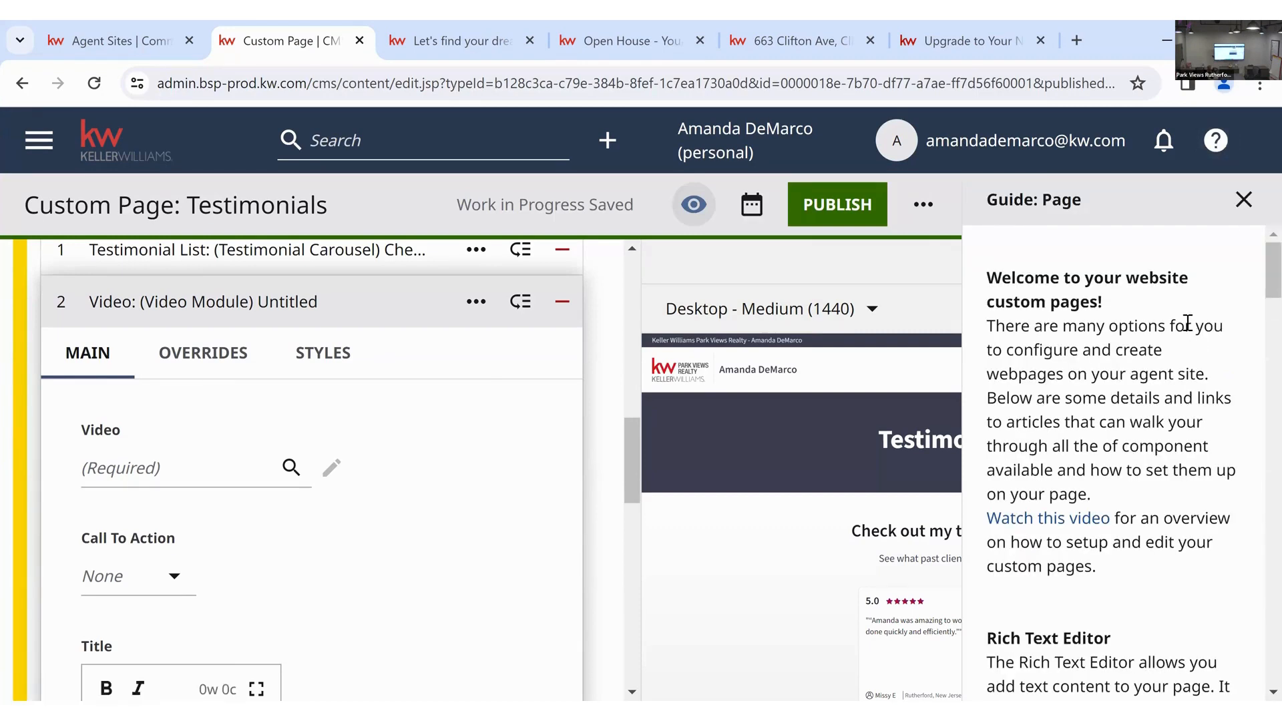
- Read down to the guide's Video section, then close the Page guide
scroll(1172, 354, down, 4)
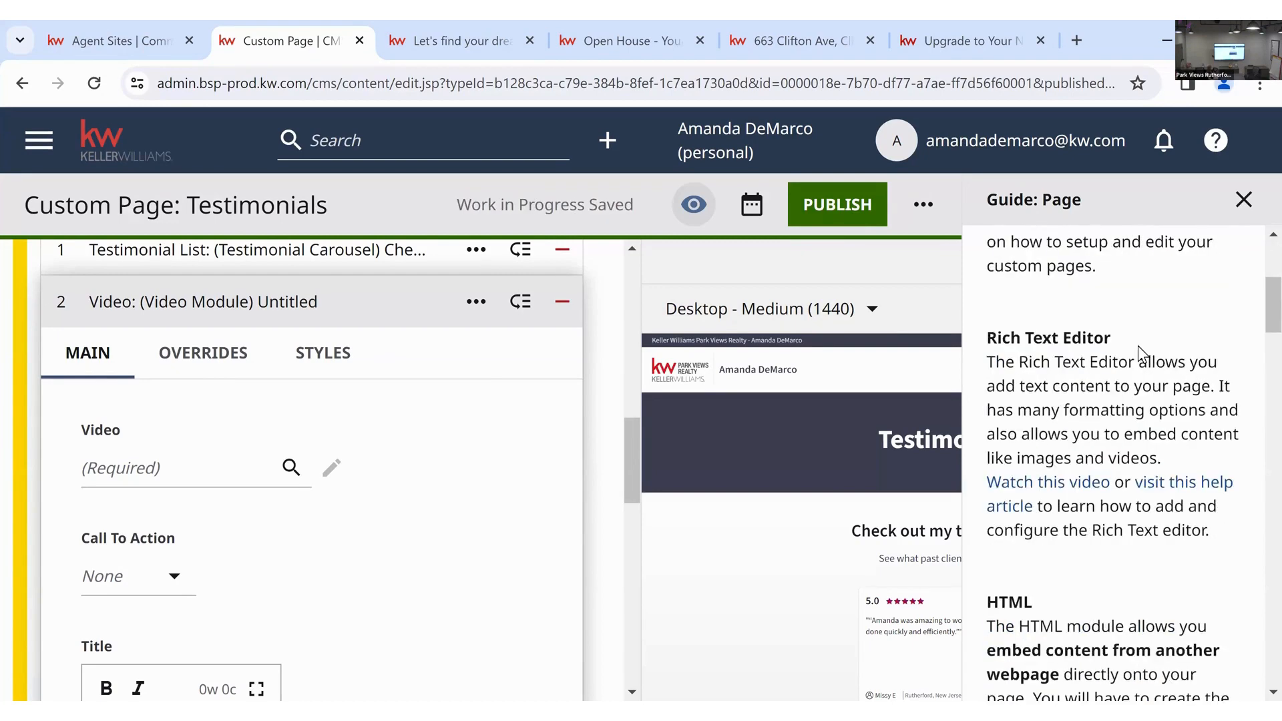
scroll(1138, 346, down, 15)
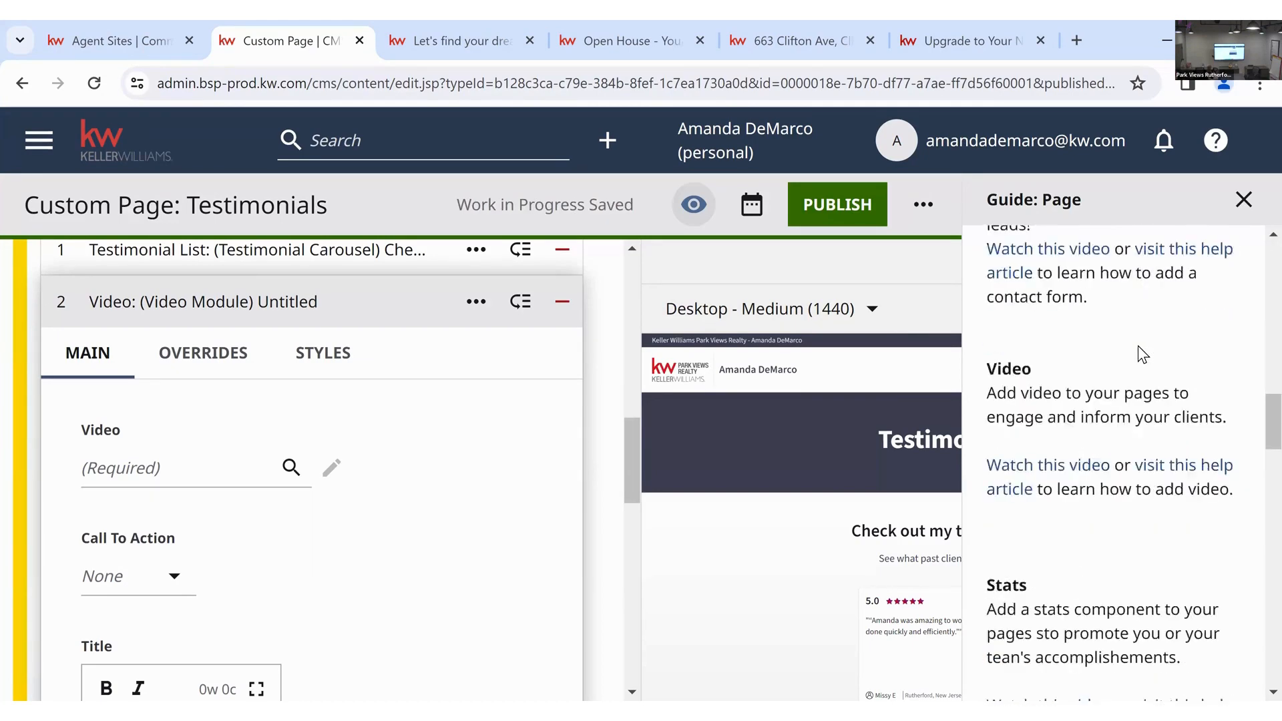
scroll(1138, 346, down, 12)
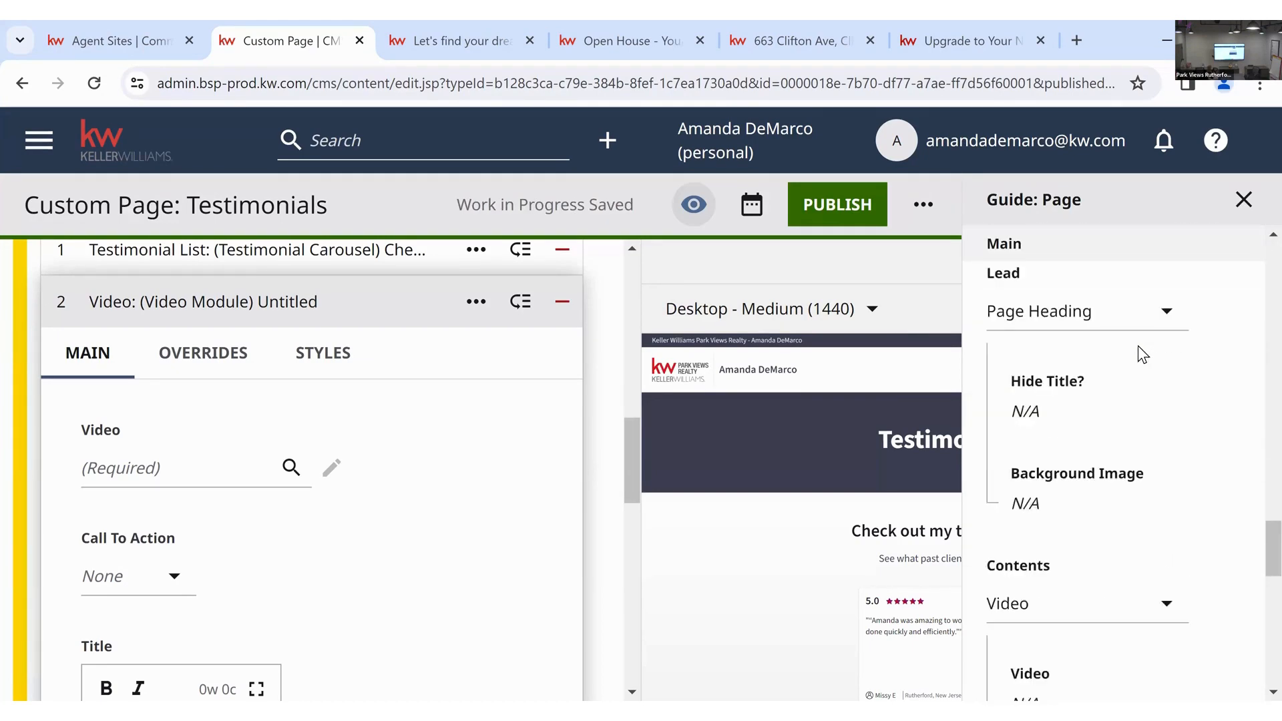
scroll(1137, 346, down, 2)
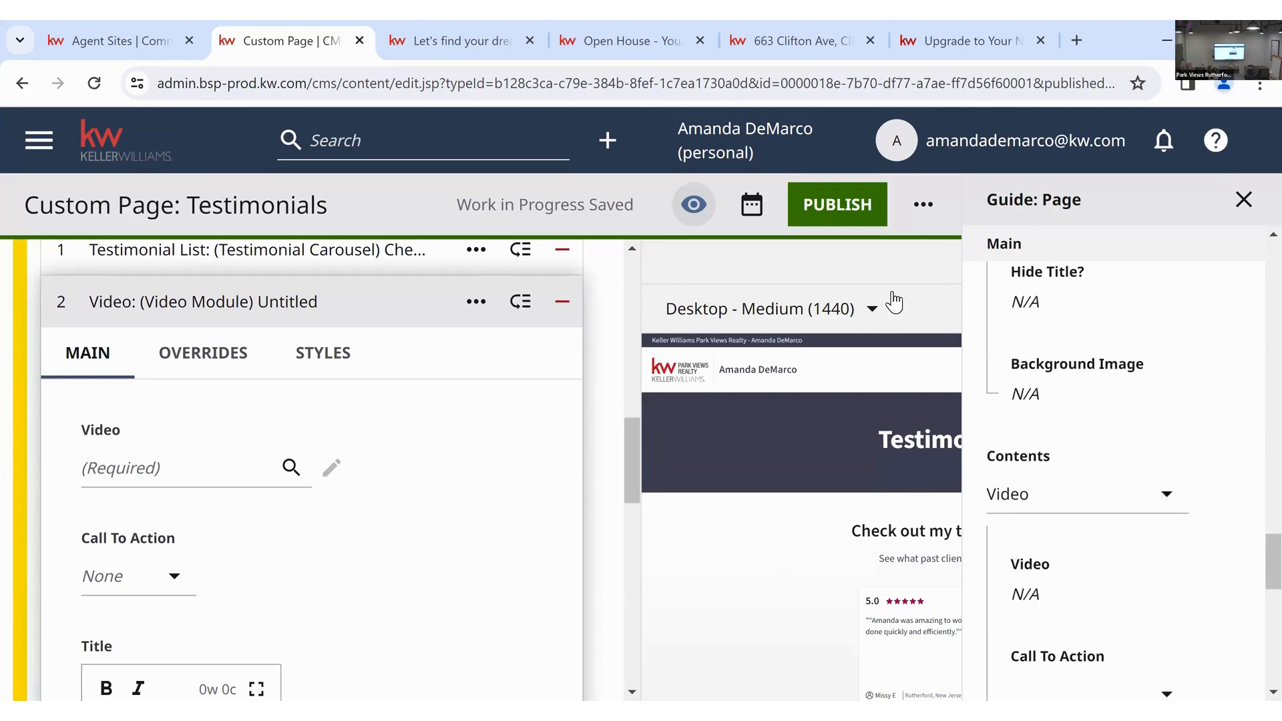
click(1243, 199)
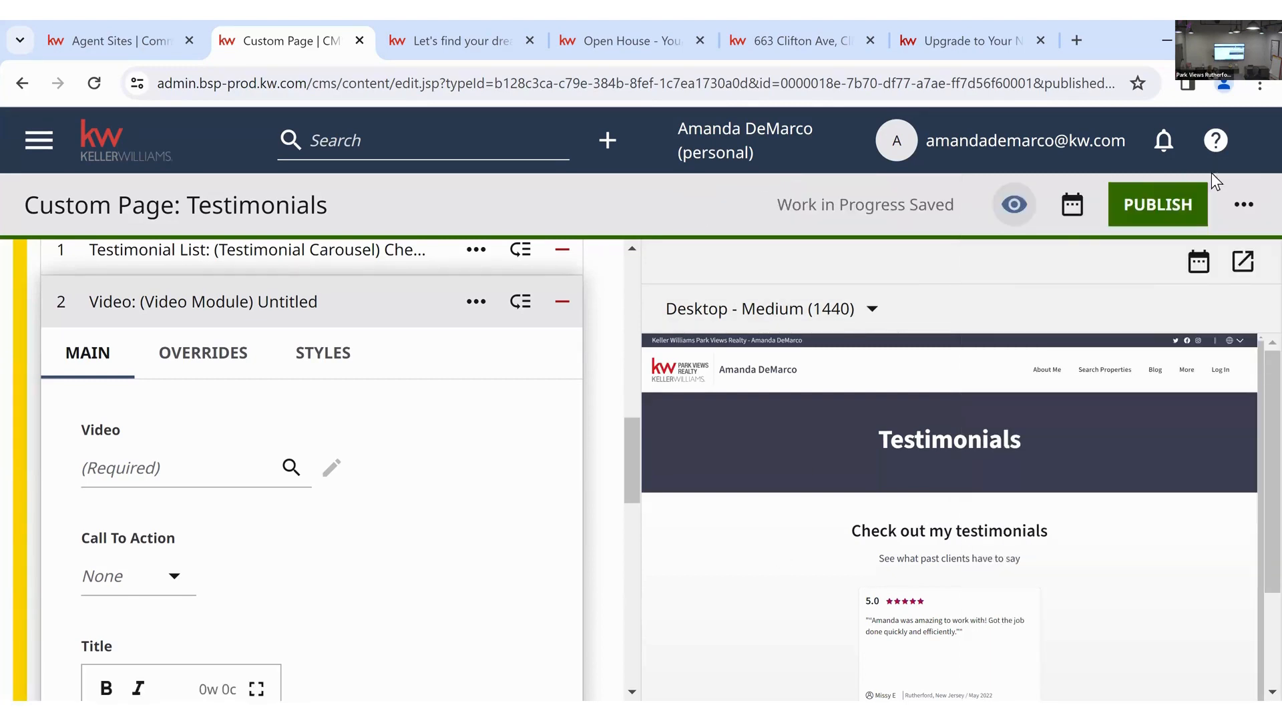